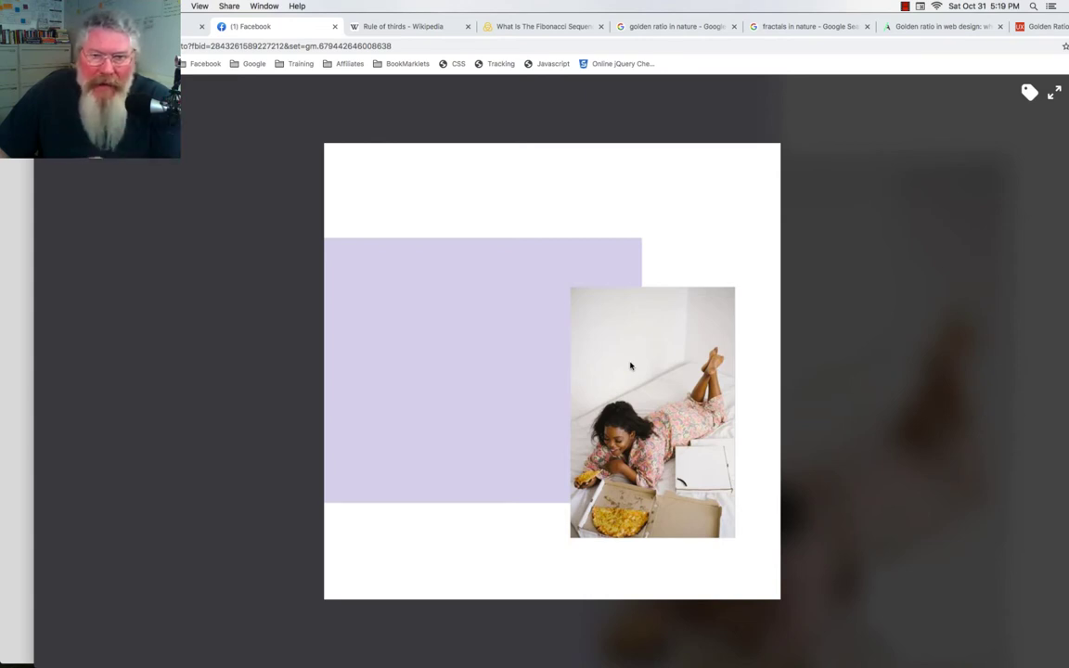
pyautogui.click(7, 189)
pyautogui.moveTo(295, 18); pyautogui.dragTo(462, 16)
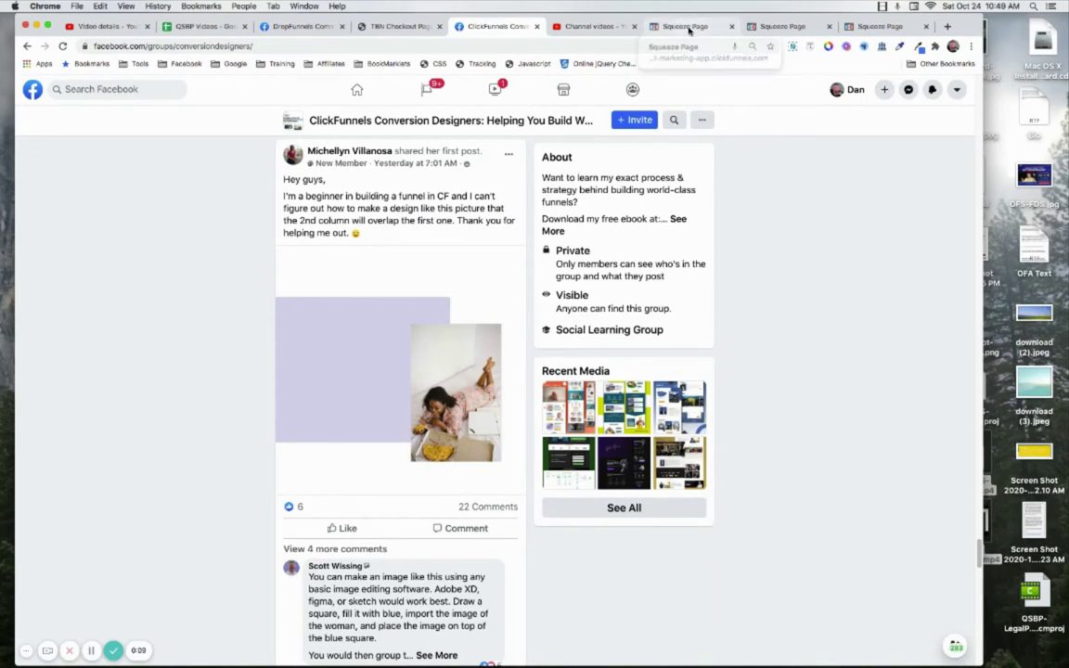
# Switch to the first Squeeze Page in the ClickFunnels editor and look over the blue section above the portrait
pyautogui.click(688, 27)
pyautogui.scroll(3, 524, 230)
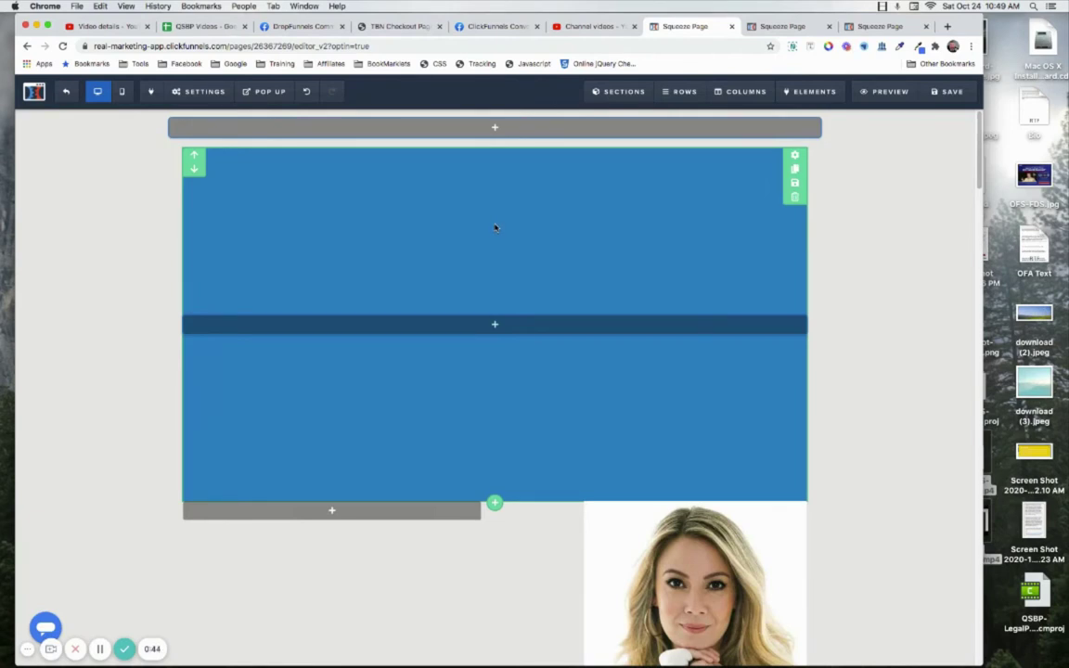
pyautogui.scroll(-4, 482, 271)
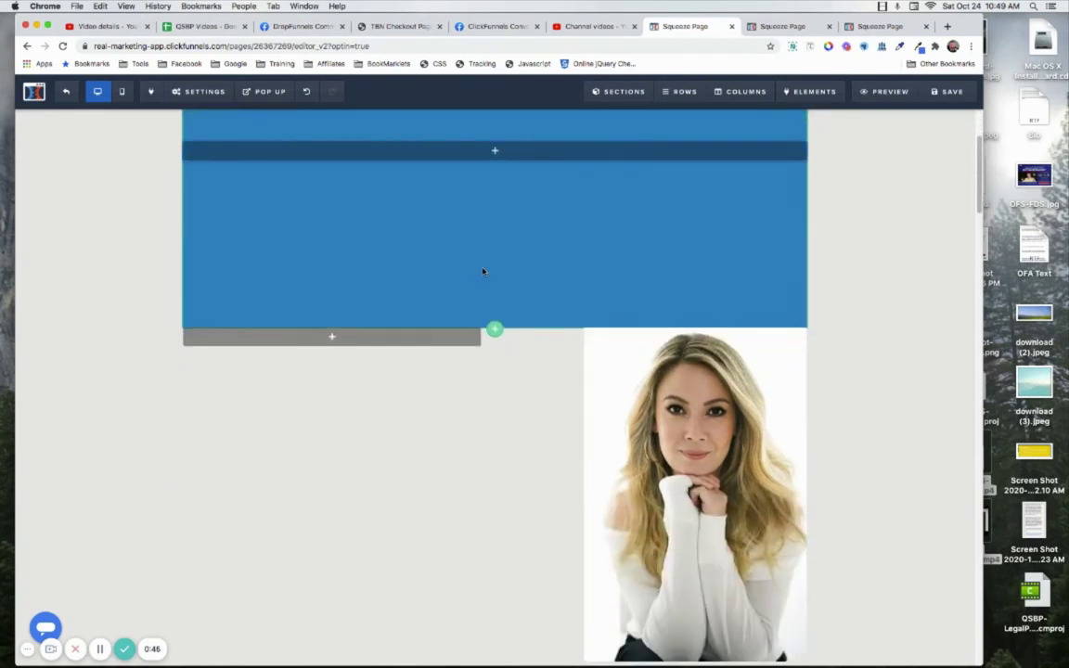
pyautogui.scroll(3, 483, 271)
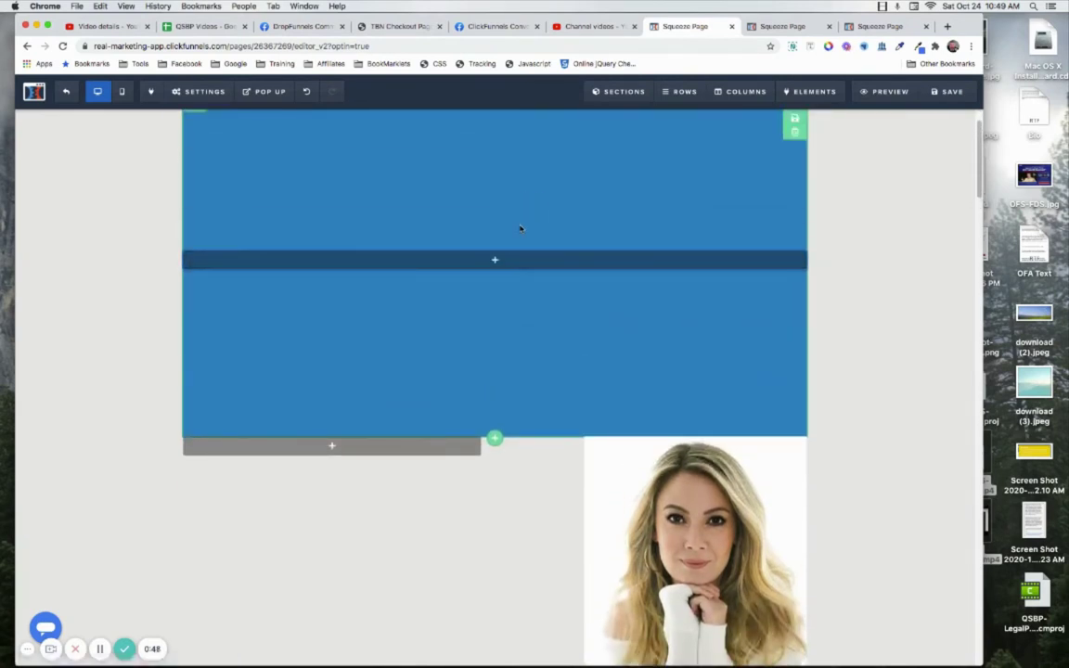
pyautogui.scroll(2, 489, 283)
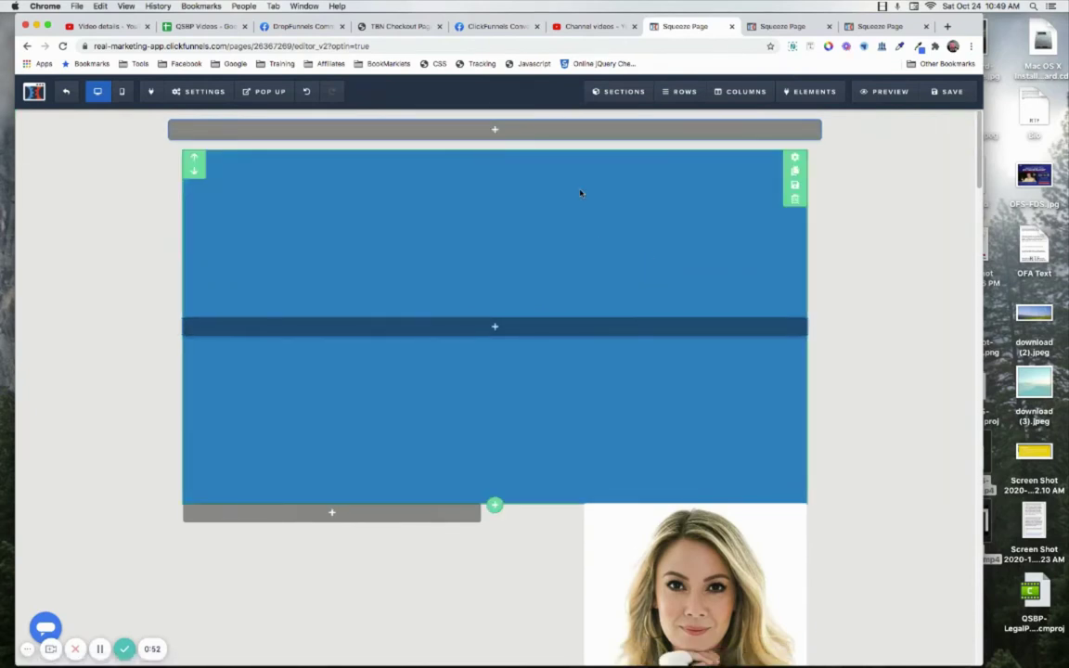
# Review the blue section's width, background colour, padding and advanced CSS options, leaving them as they are
pyautogui.click(795, 164)
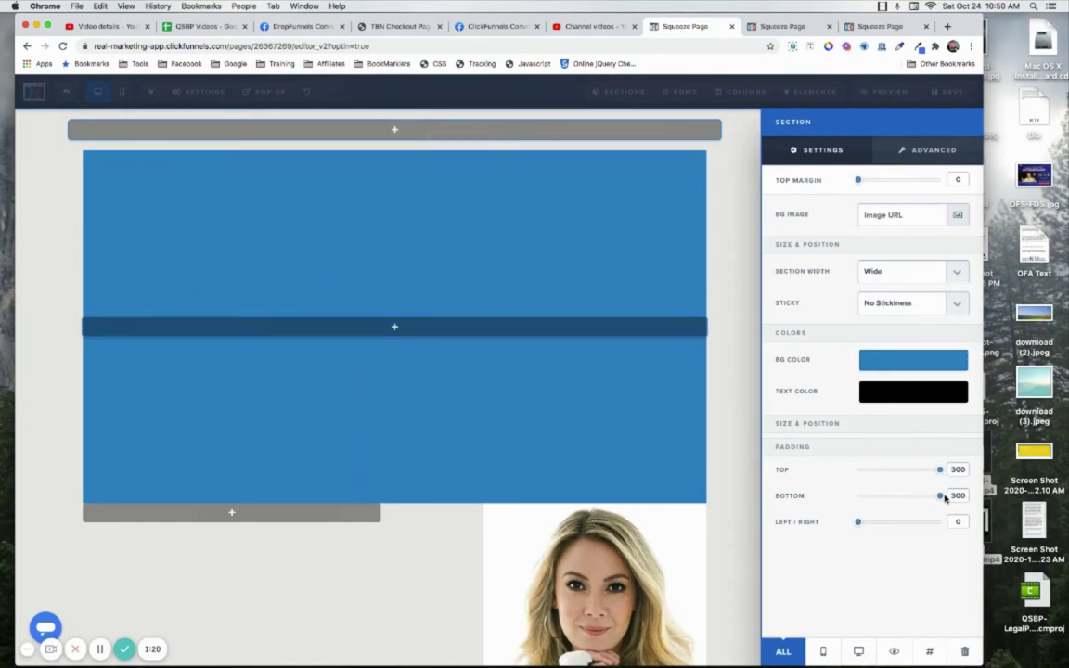
pyautogui.click(932, 153)
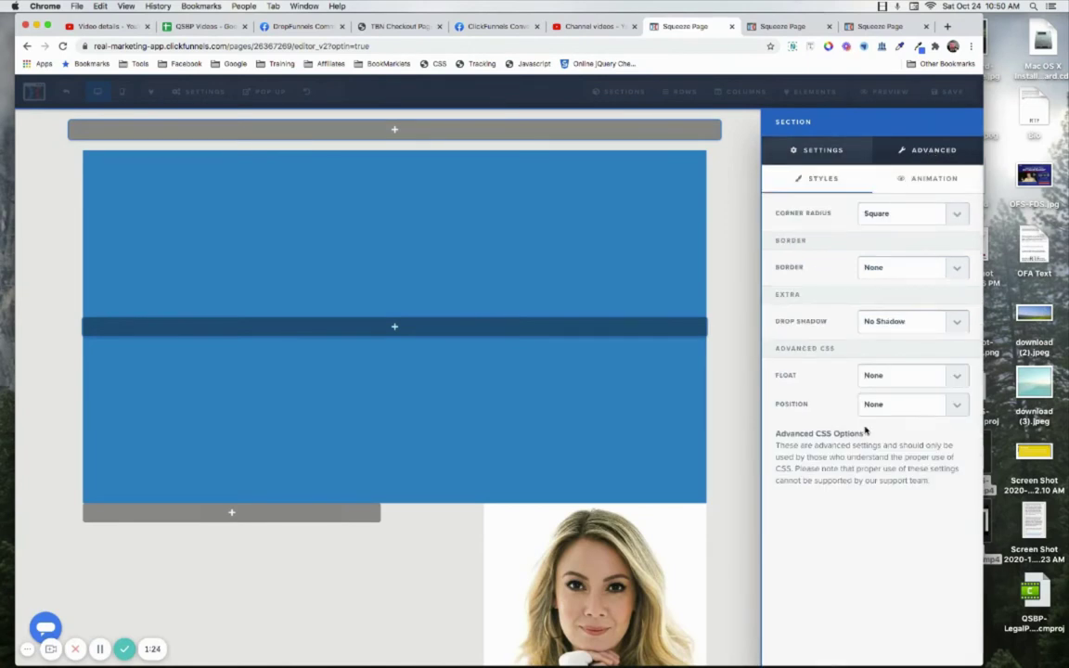
pyautogui.click(734, 255)
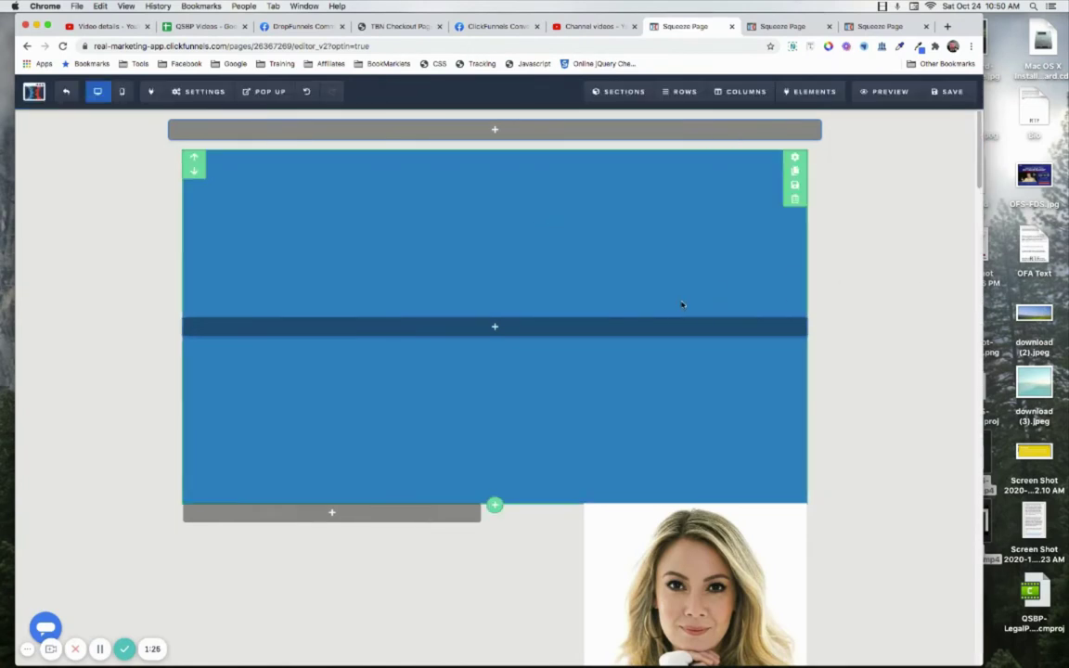
# Examine the portrait section's padding, spacing to the form below, and advanced style options
pyautogui.scroll(-3, 685, 305)
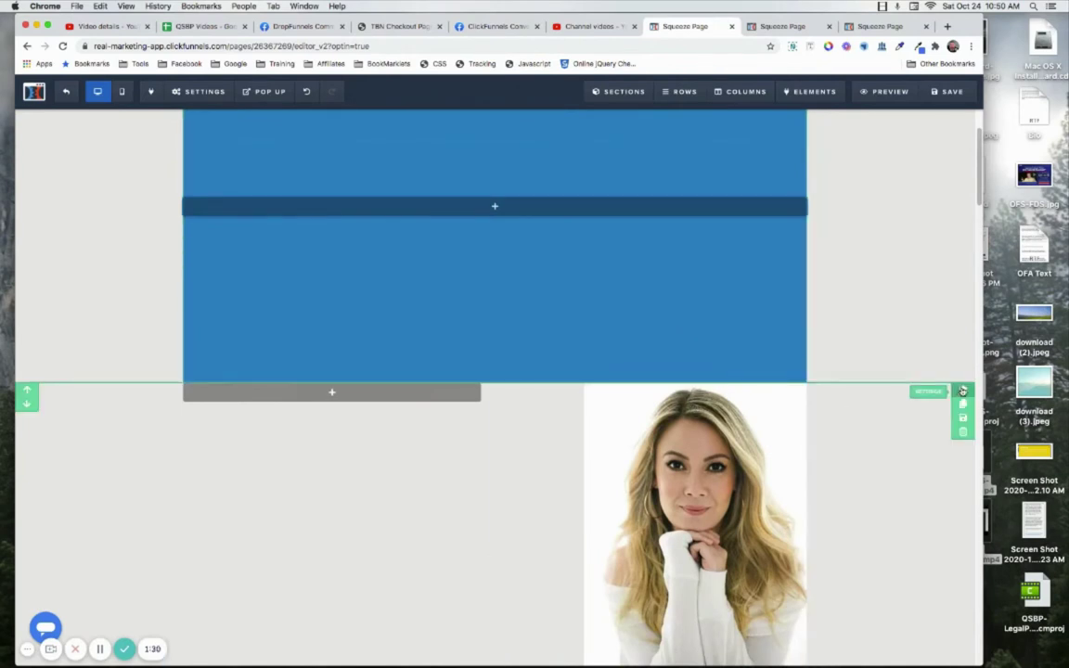
pyautogui.click(963, 391)
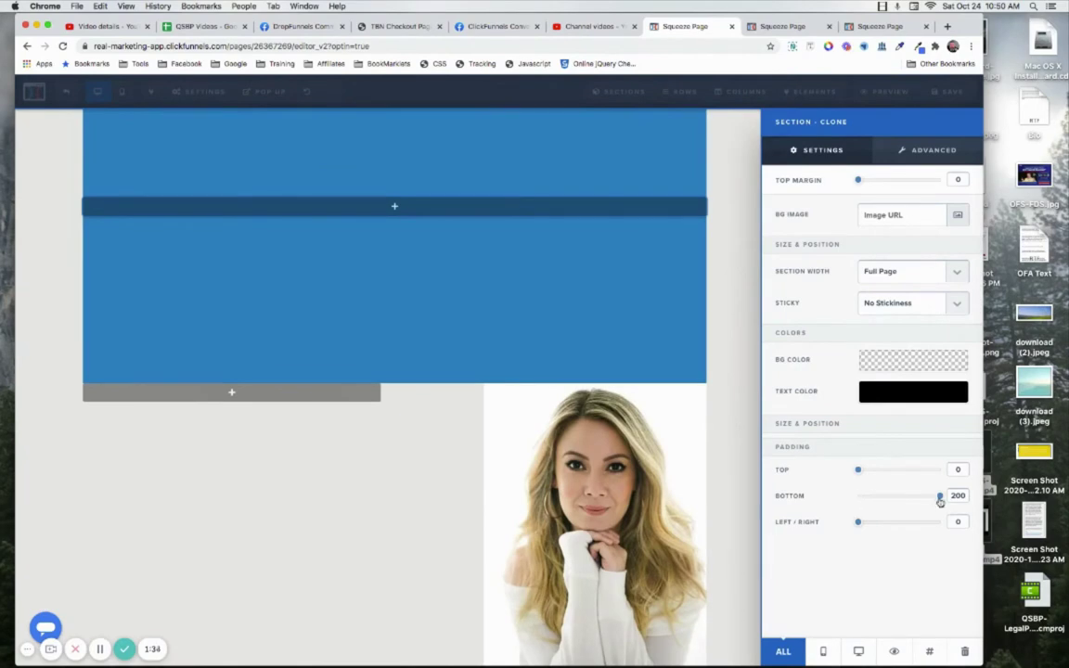
pyautogui.click(418, 489)
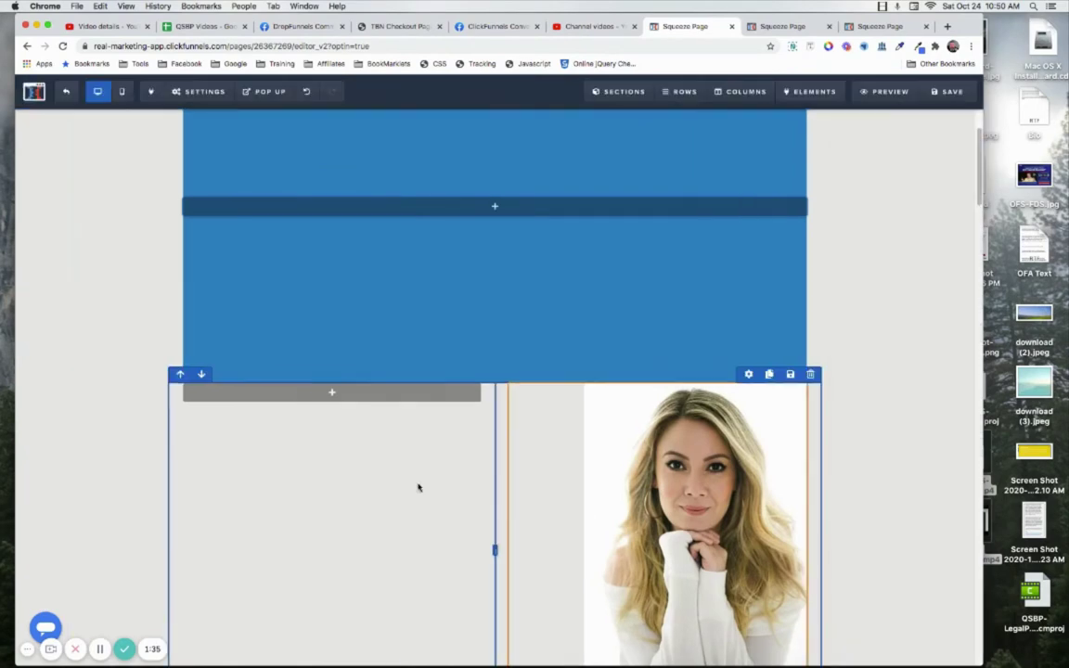
pyautogui.scroll(-10, 417, 487)
pyautogui.scroll(3, 566, 464)
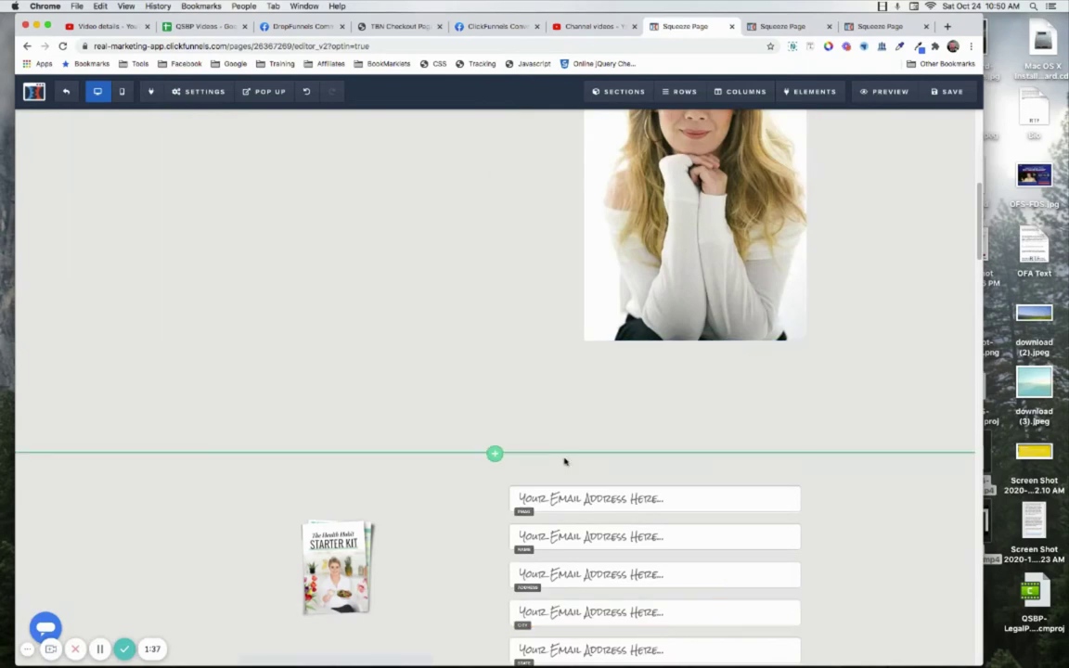
pyautogui.scroll(2, 892, 299)
pyautogui.scroll(5, 892, 299)
pyautogui.scroll(-4, 892, 299)
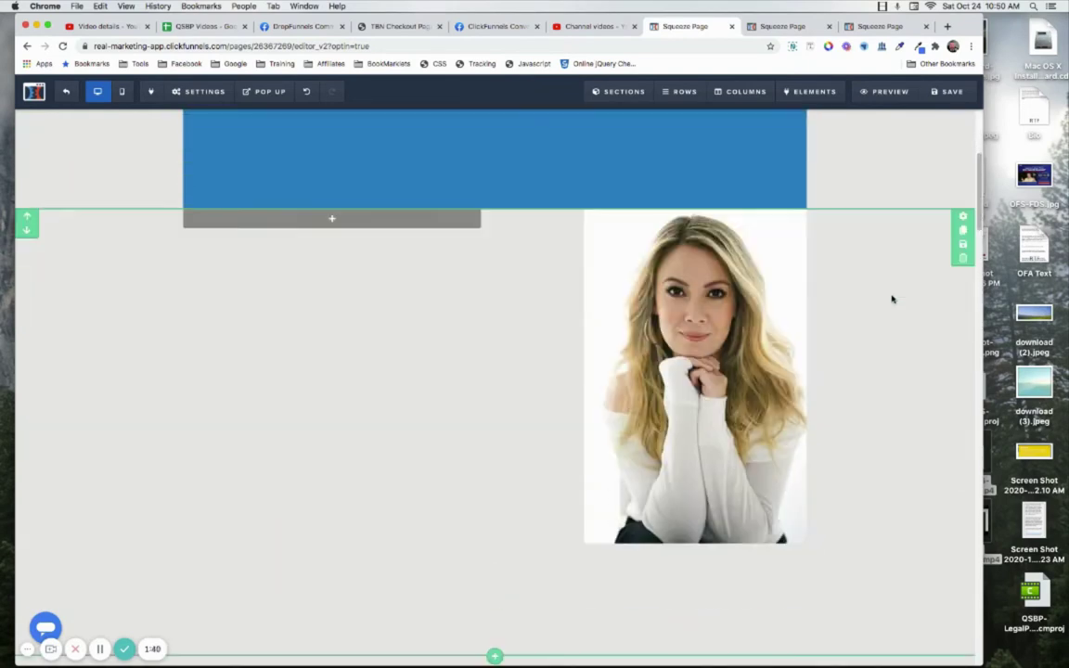
pyautogui.click(964, 220)
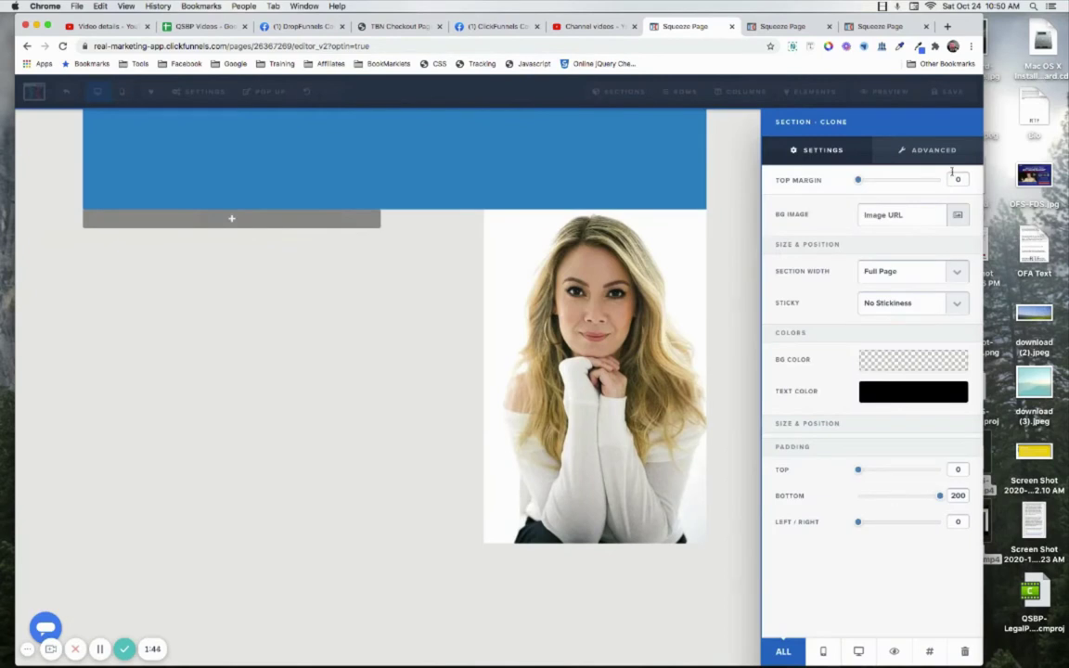
pyautogui.click(933, 151)
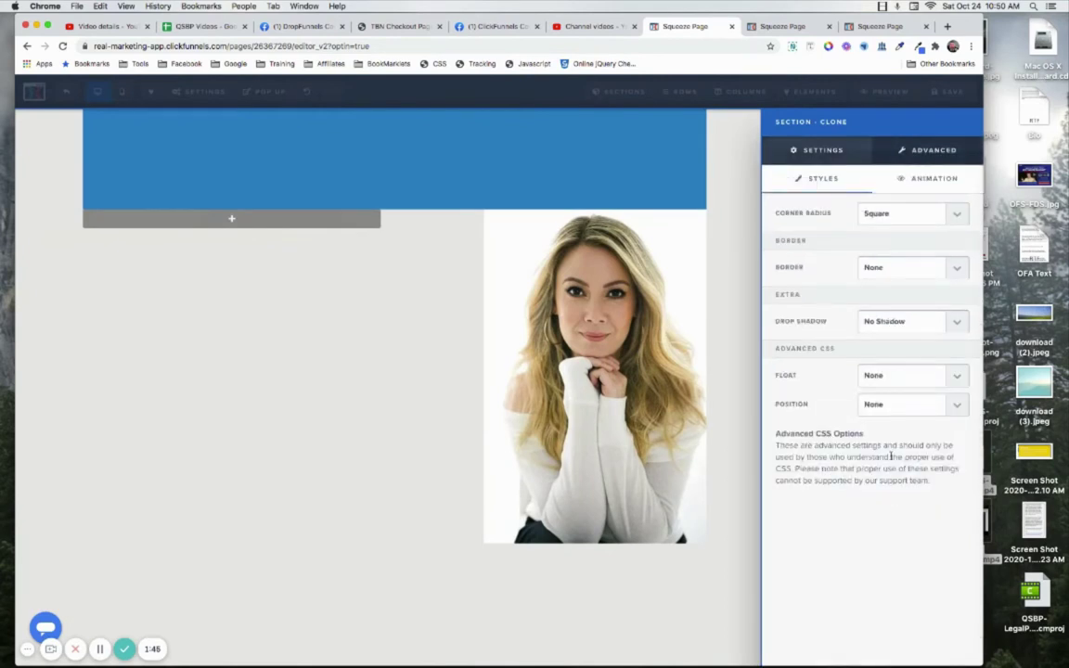
pyautogui.click(491, 296)
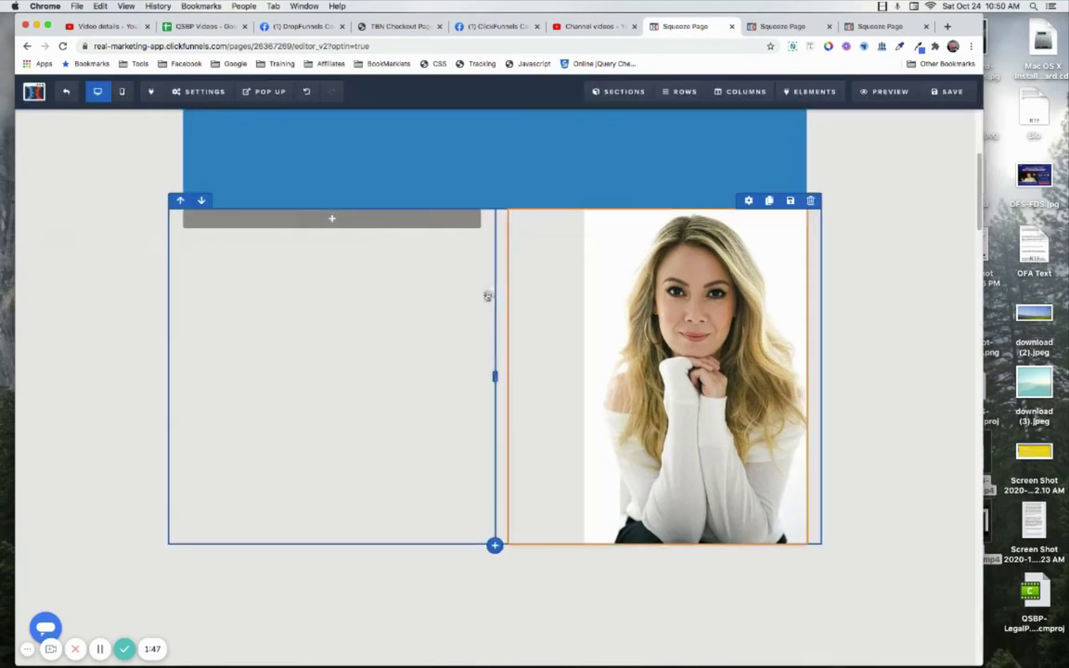
# Review the two-column row's general and advanced settings and the portrait image's settings and alignment
pyautogui.click(749, 201)
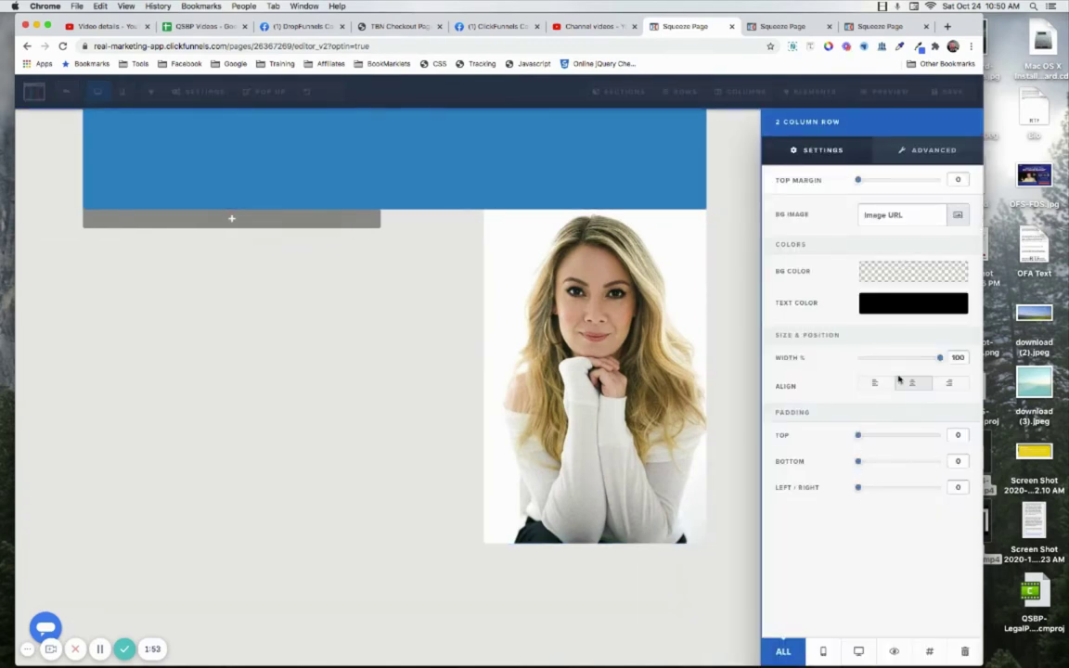
pyautogui.click(923, 150)
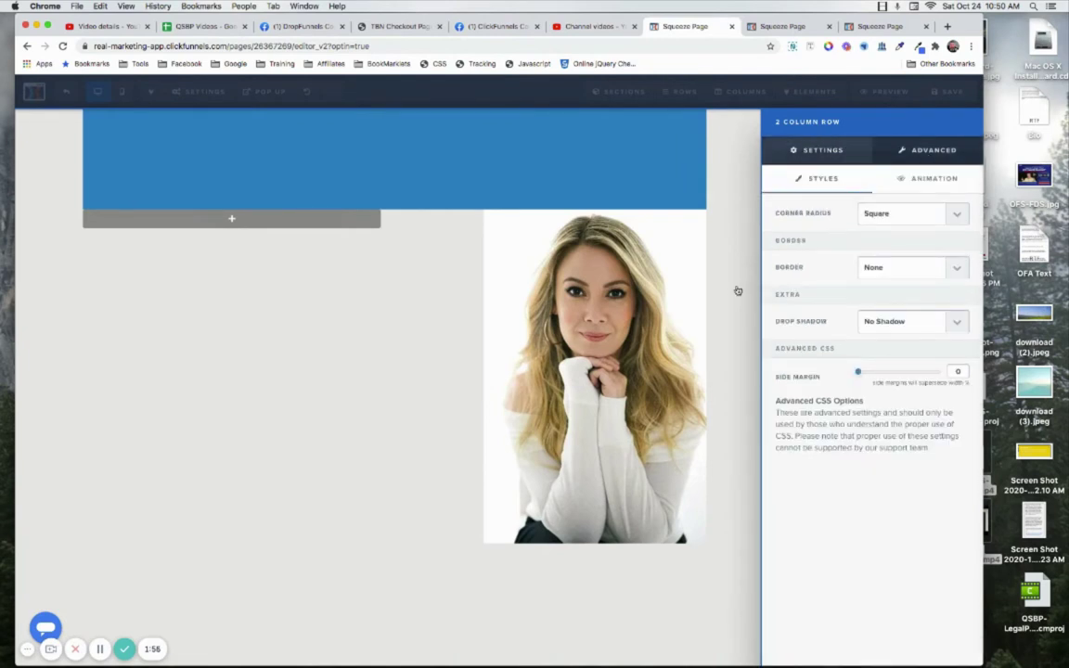
pyautogui.click(585, 271)
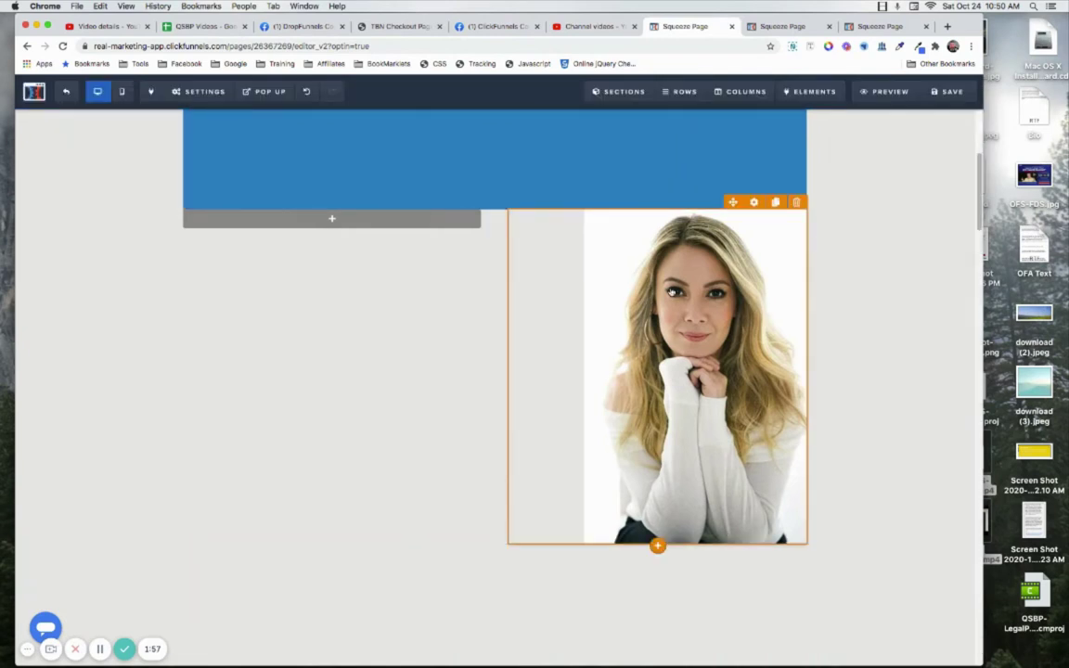
pyautogui.click(672, 292)
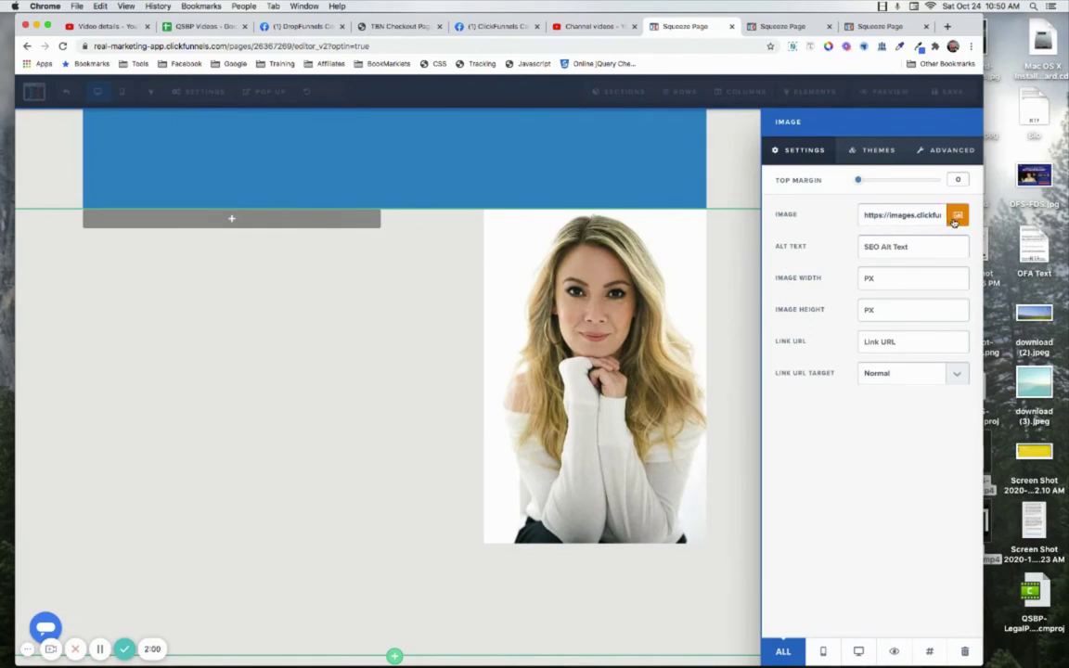
pyautogui.click(948, 150)
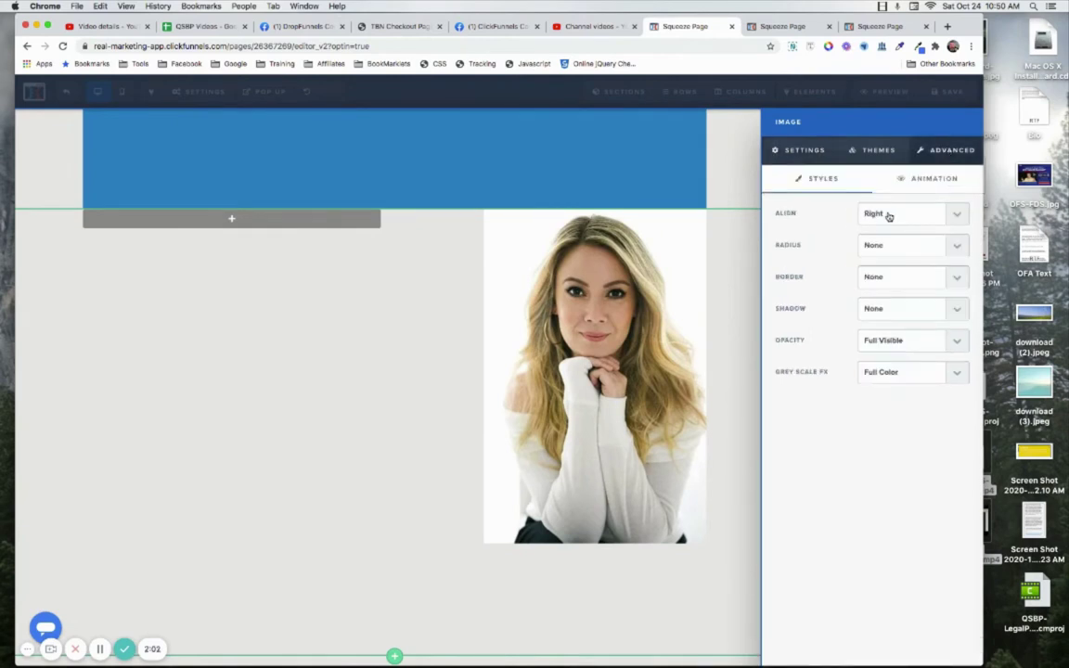
pyautogui.click(395, 338)
# Set the portrait section's top margin to -300 to pull it up over the blue section
pyautogui.scroll(2, 757, 325)
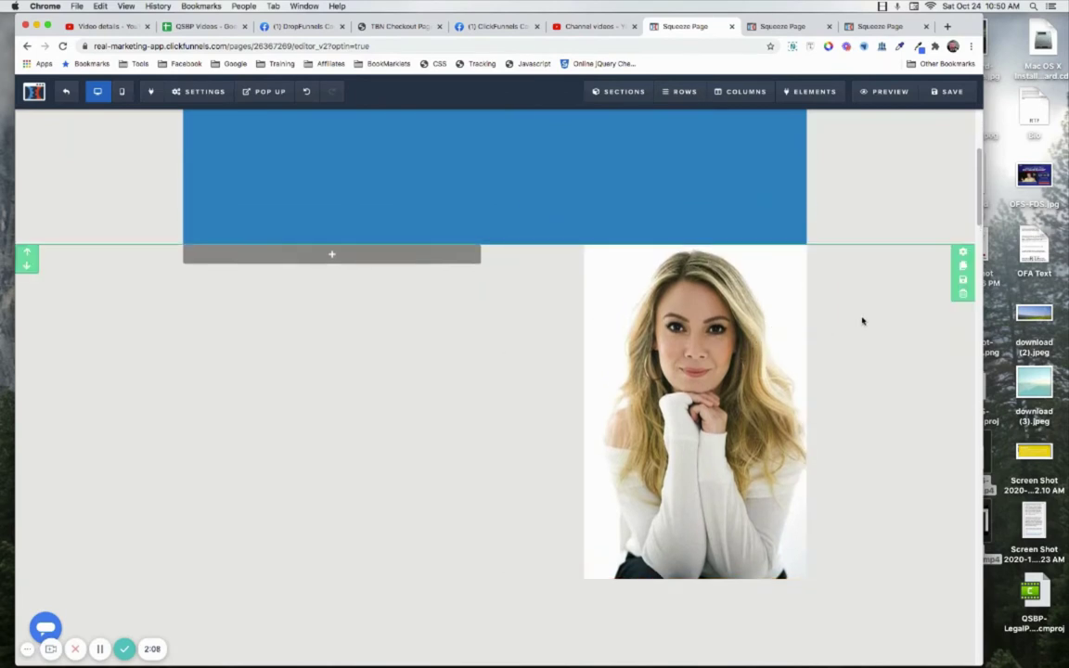
pyautogui.click(965, 254)
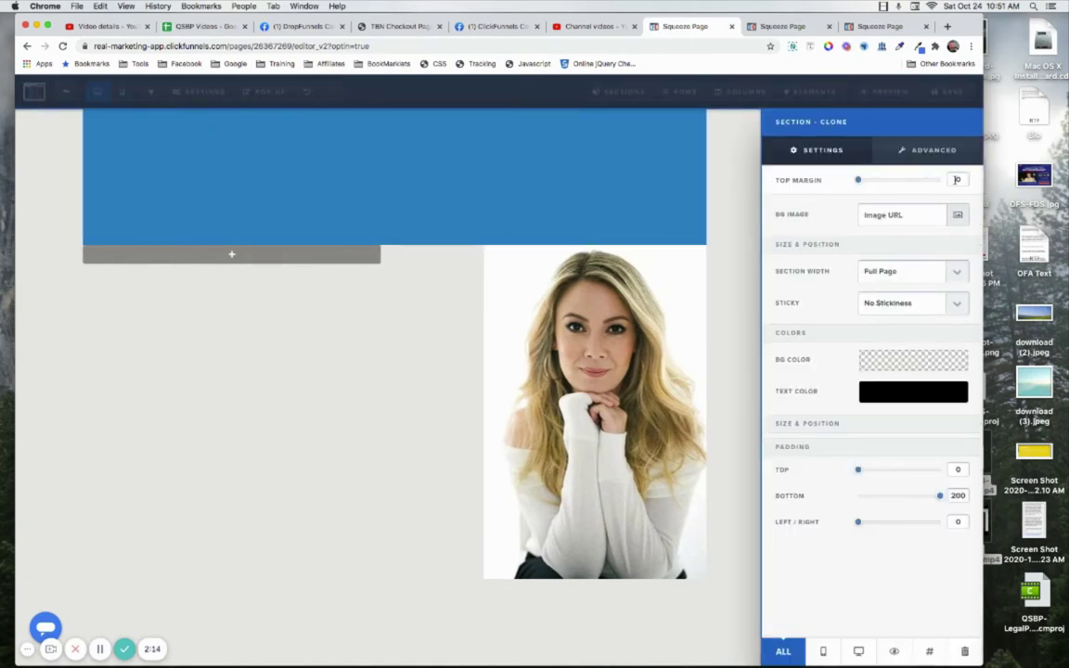
pyautogui.write('-300')
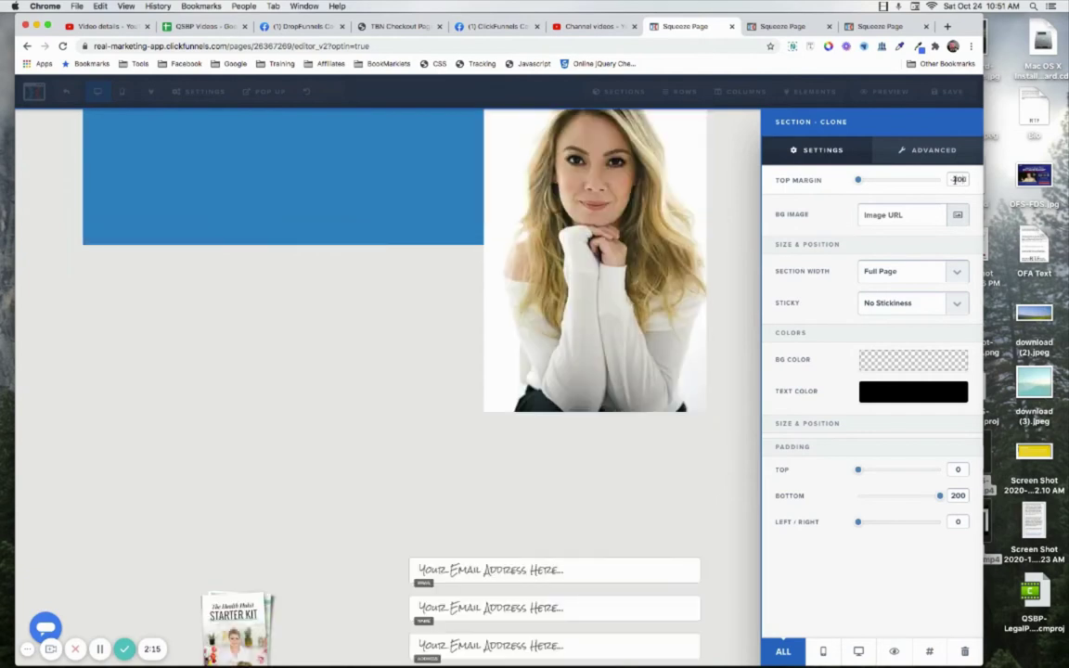
pyautogui.click(731, 398)
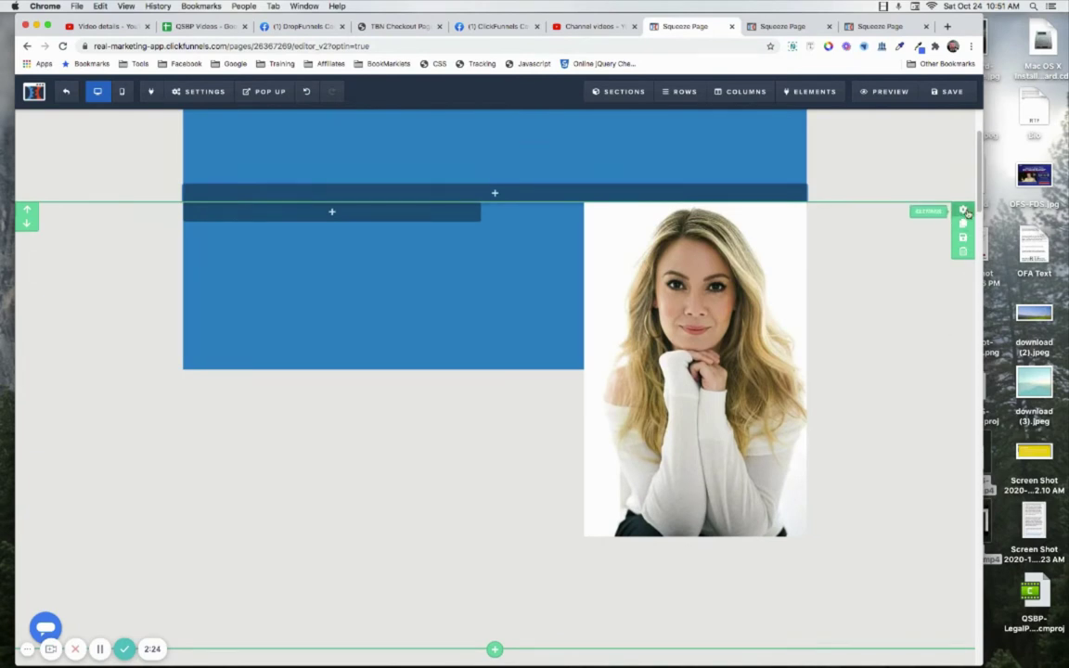
# Set the portrait section's top margin to -500 to raise the image further over the blue section
pyautogui.scroll(3, 887, 183)
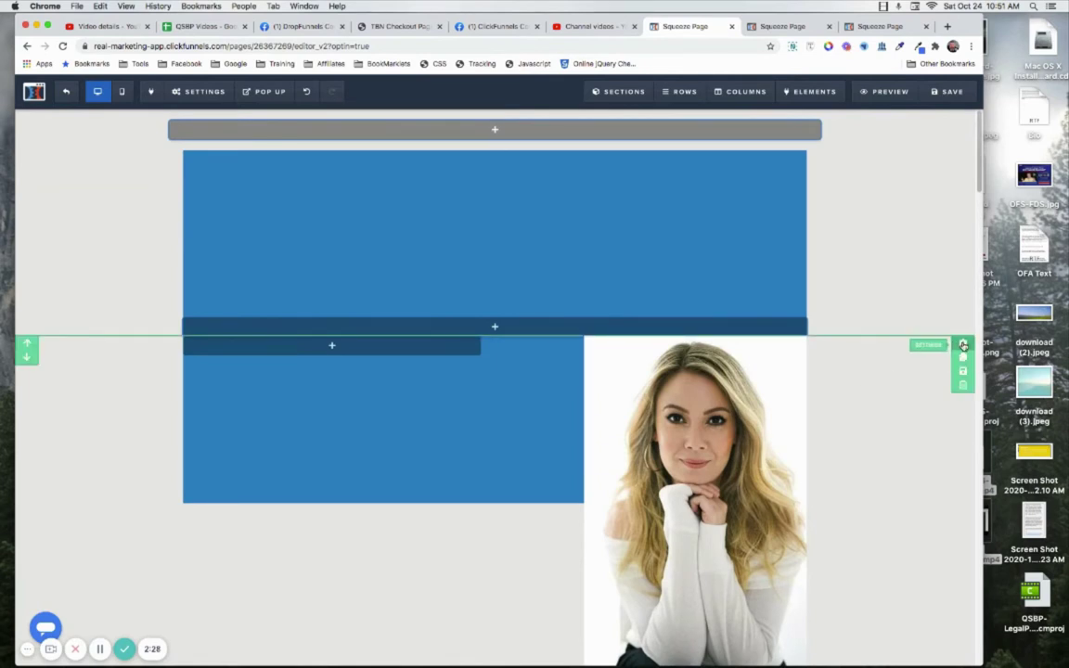
pyautogui.click(834, 311)
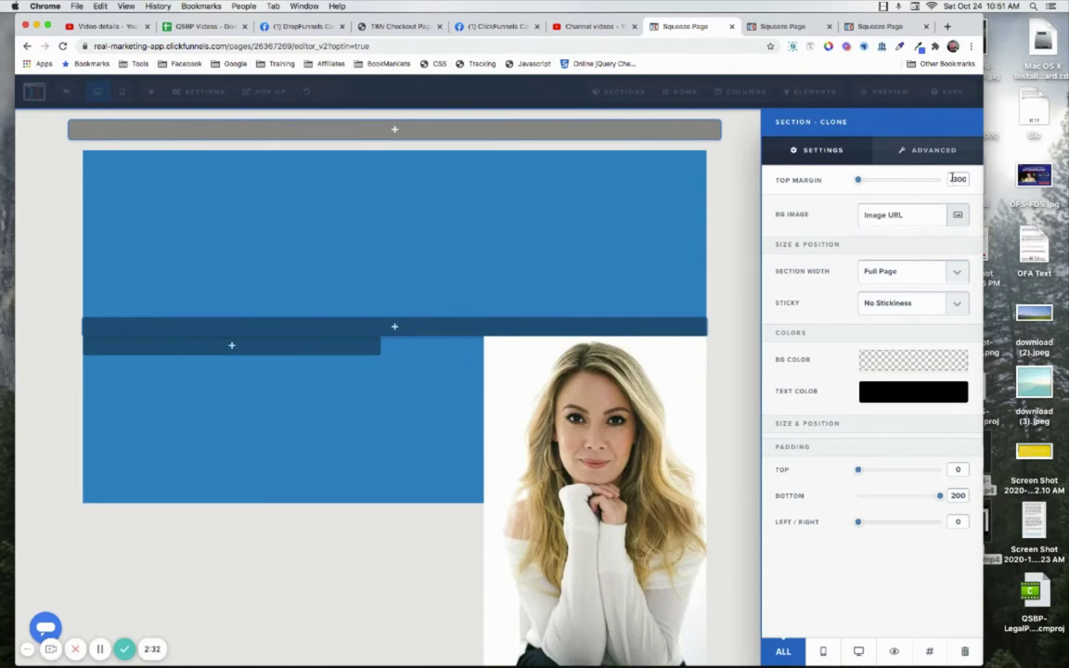
pyautogui.write('80')
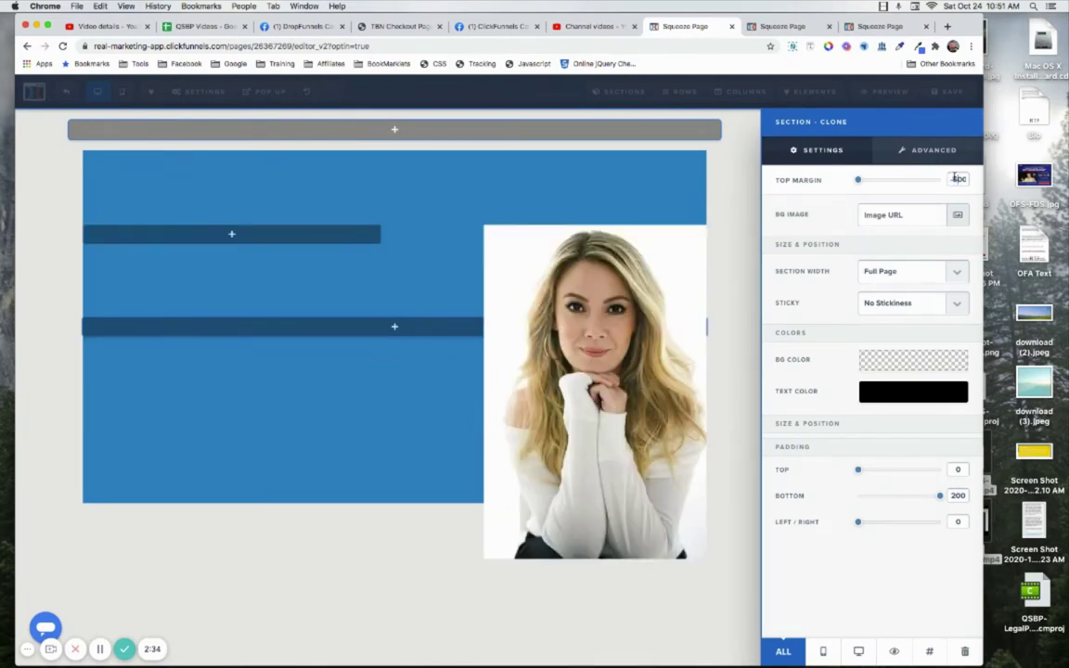
pyautogui.click(729, 262)
# Compare the overlapping layout with the reference design in the Facebook group post and return to the page editor
pyautogui.click(487, 26)
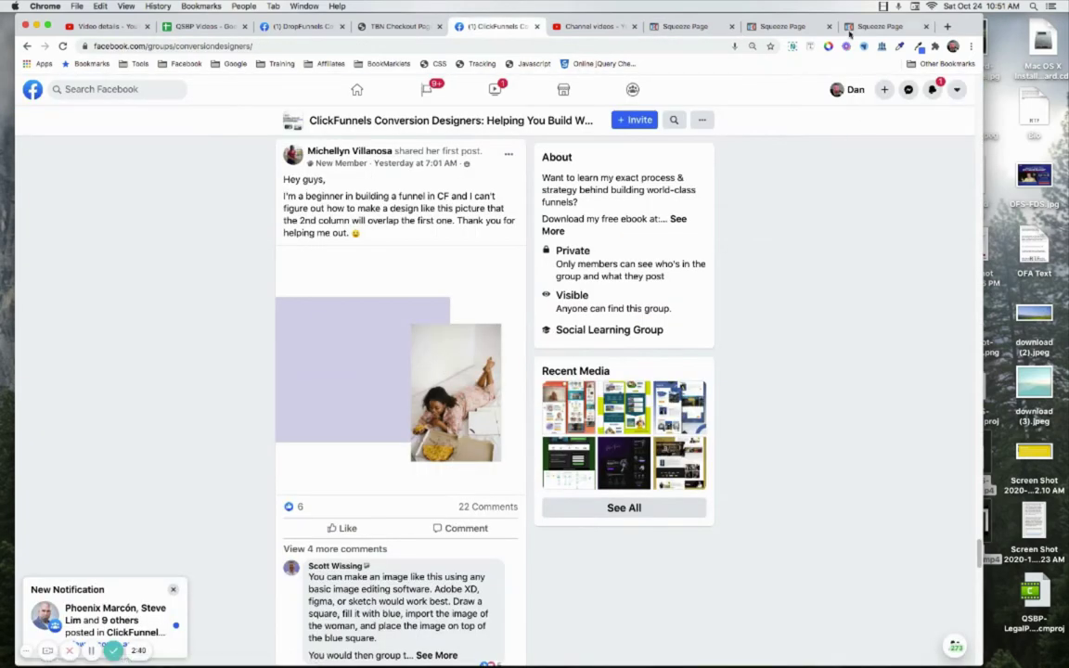
pyautogui.click(703, 28)
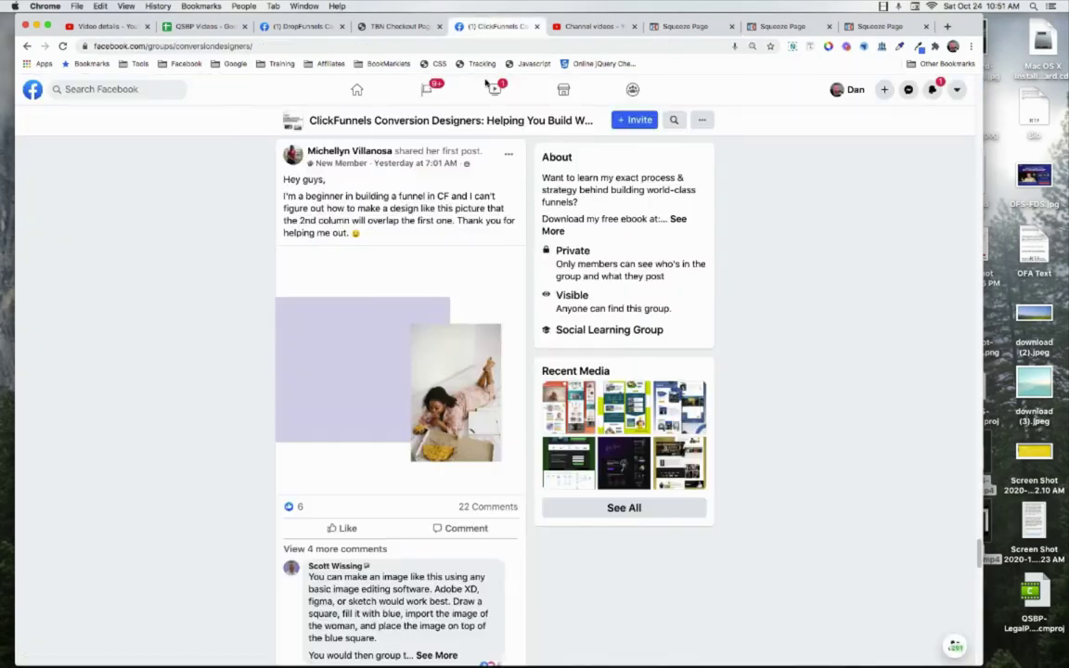
pyautogui.click(492, 28)
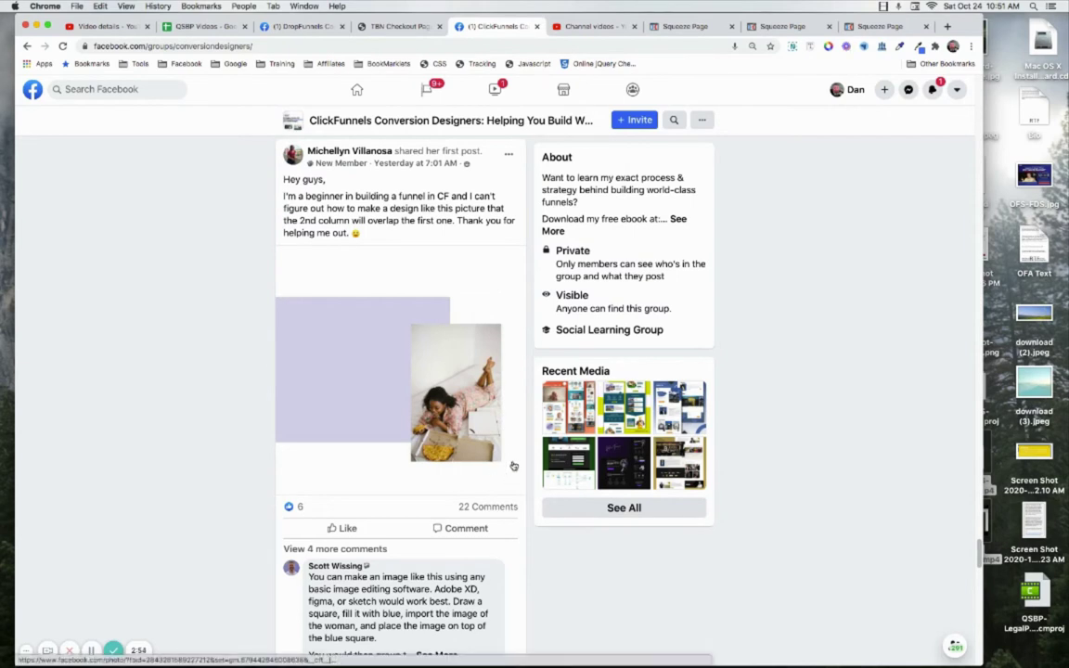
pyautogui.click(683, 28)
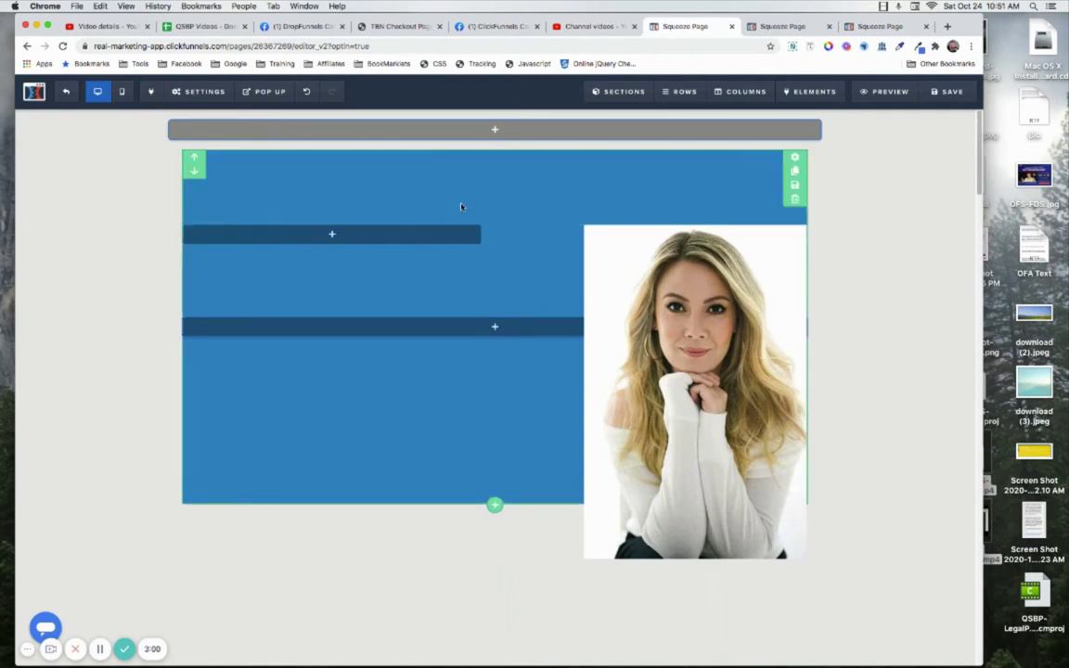
# Try the Full Page width on the blue section and return it to Wide
pyautogui.click(795, 160)
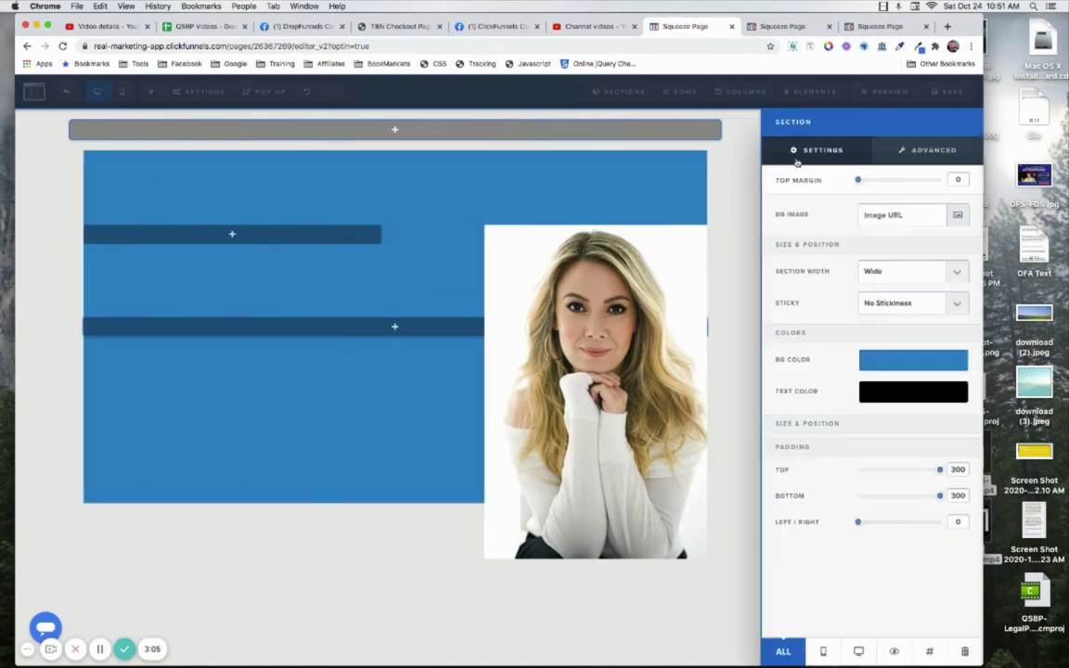
pyautogui.click(890, 272)
pyautogui.click(891, 262)
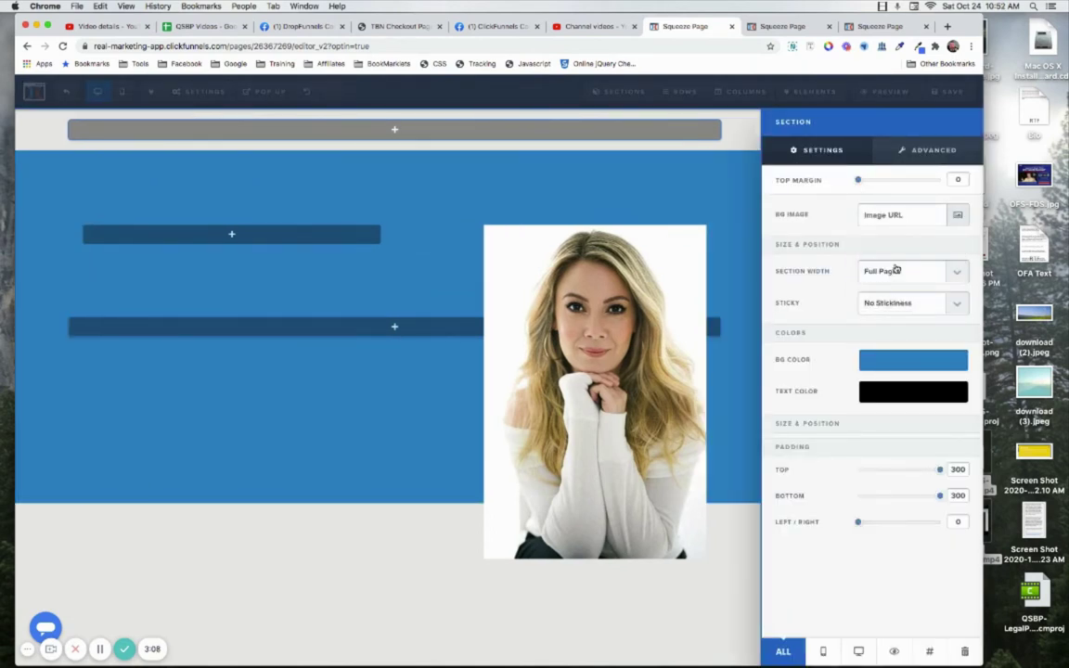
pyautogui.click(895, 270)
pyautogui.click(889, 282)
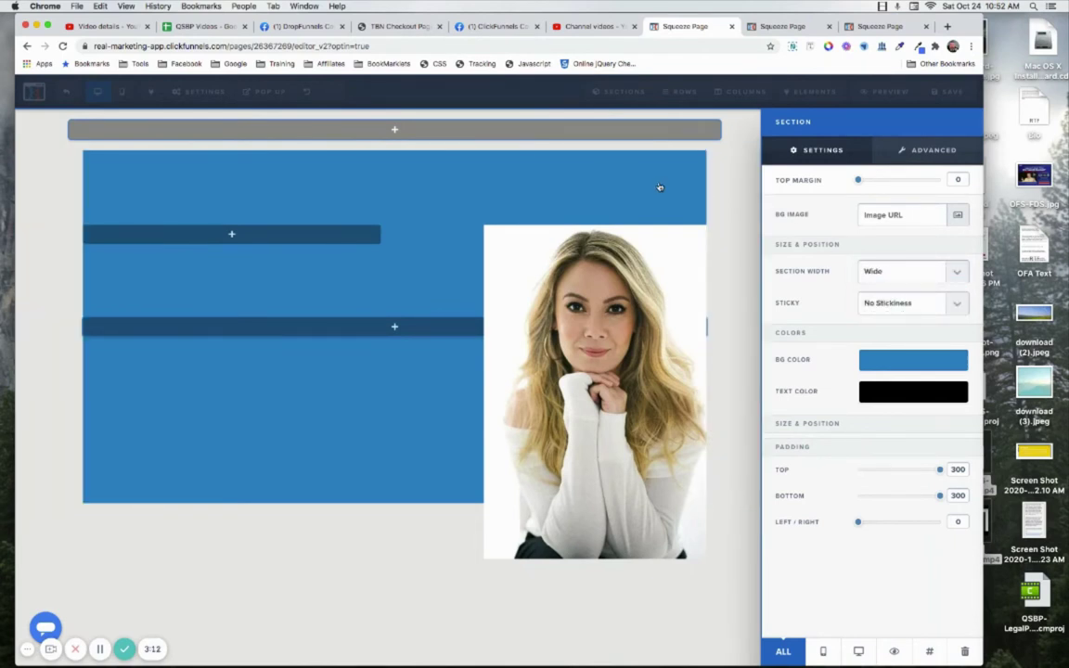
# Set the blue section's Float option to Left in its advanced settings
pyautogui.click(736, 233)
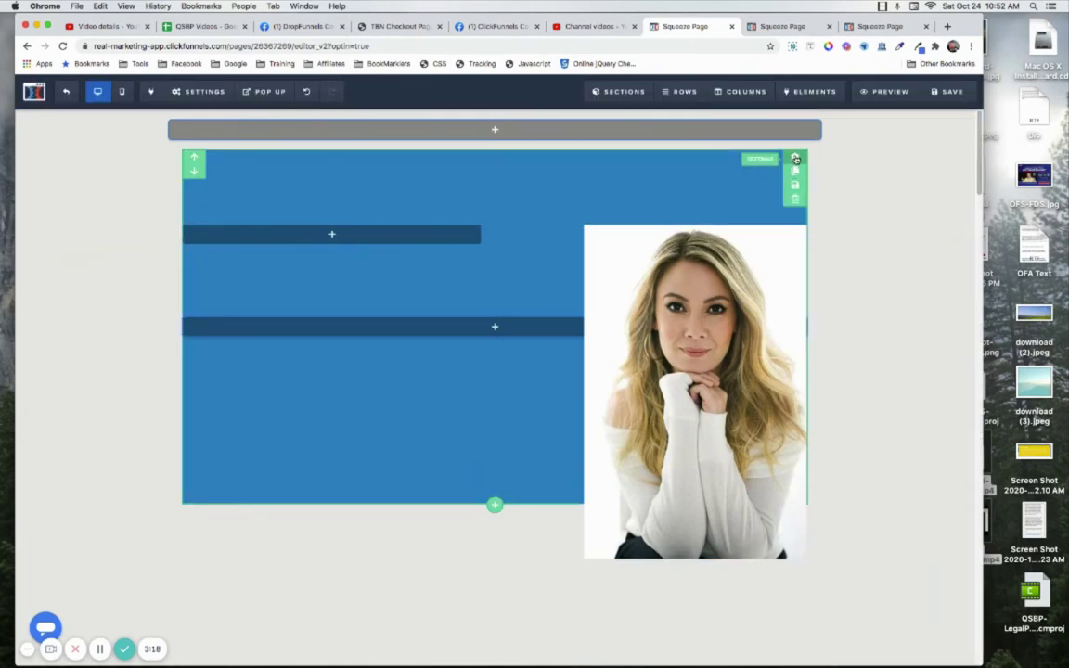
pyautogui.click(796, 160)
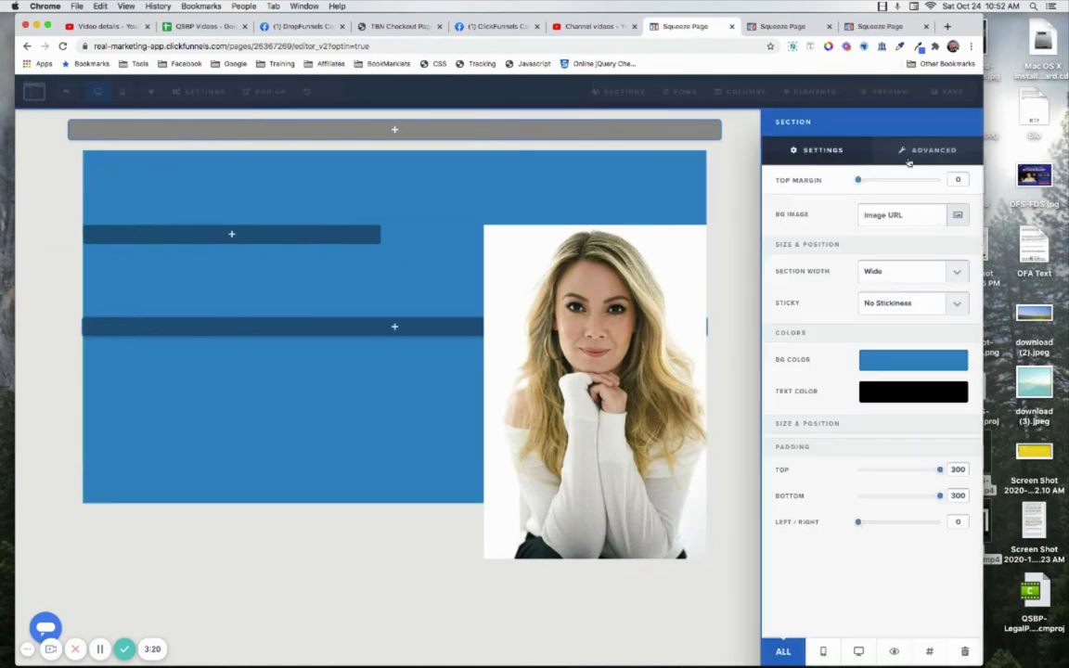
pyautogui.click(925, 152)
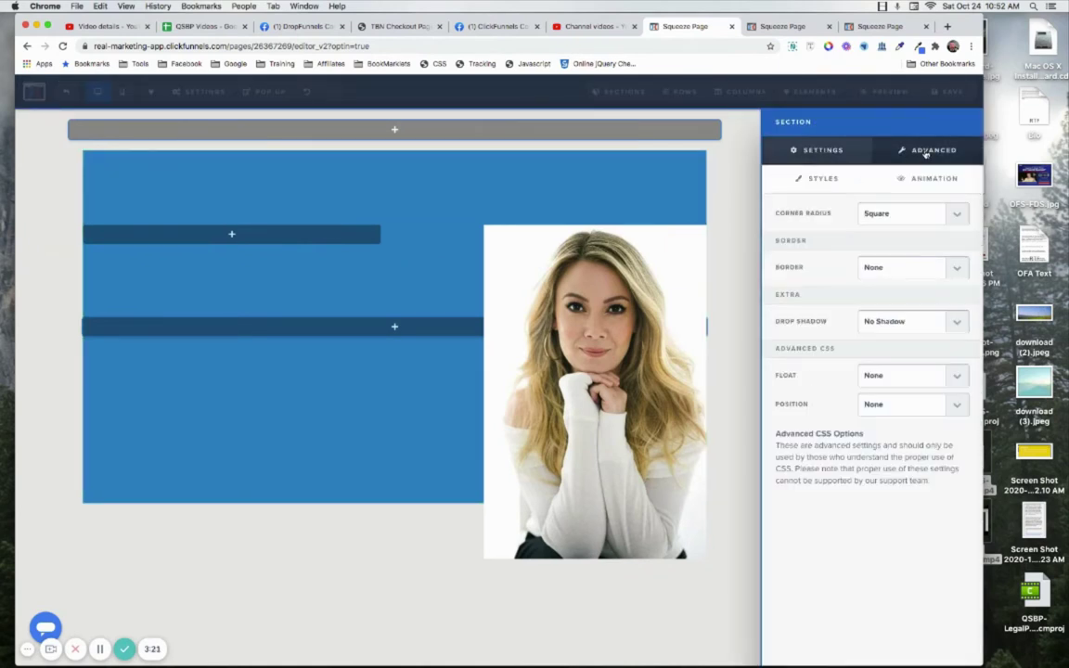
pyautogui.click(887, 377)
pyautogui.click(886, 387)
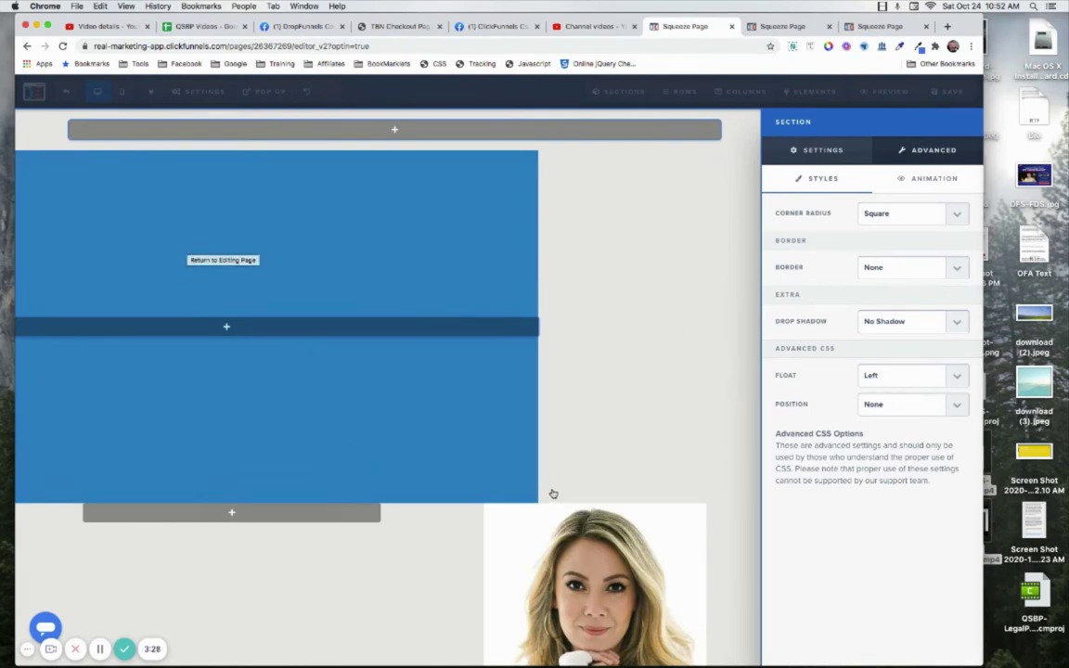
pyautogui.click(640, 389)
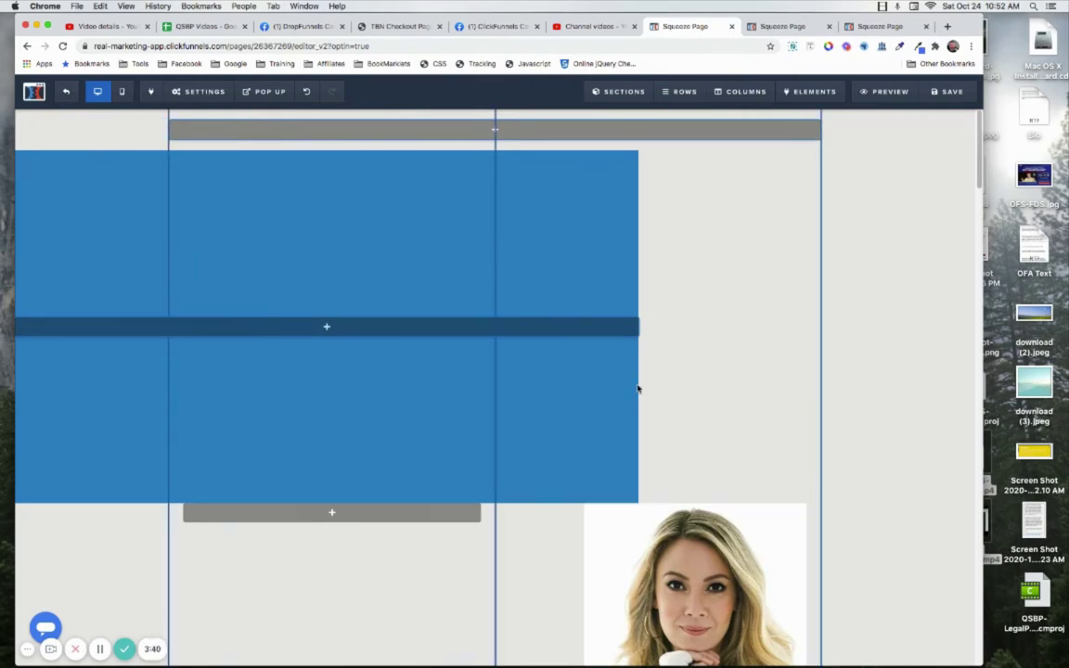
# Set the Float option of the cloned section holding the portrait to Left
pyautogui.moveTo(617, 92)
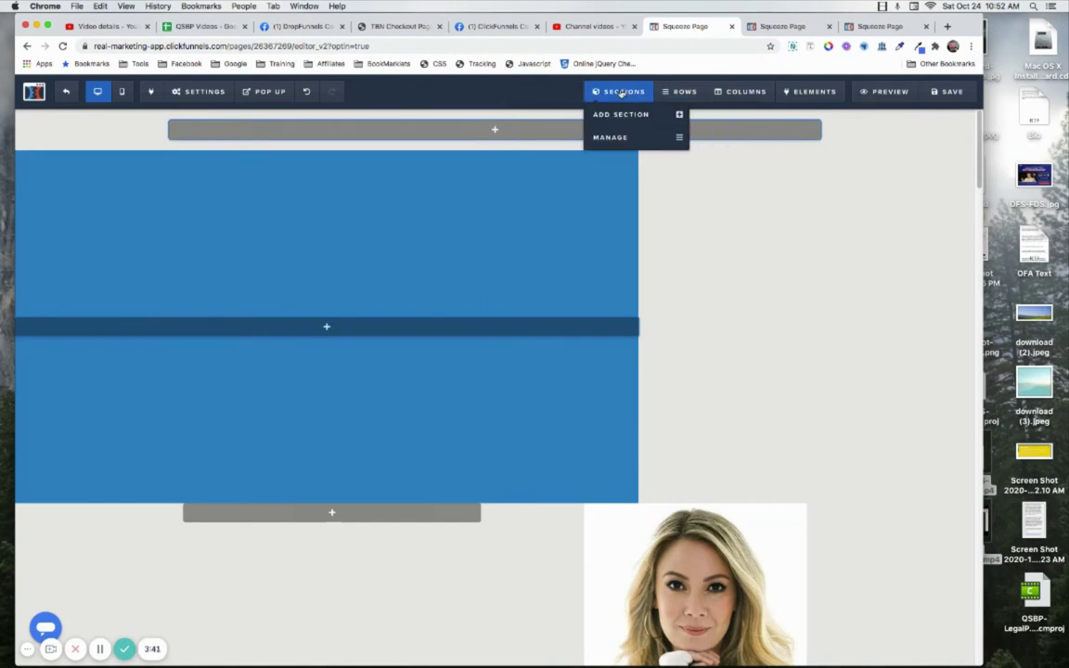
pyautogui.click(615, 138)
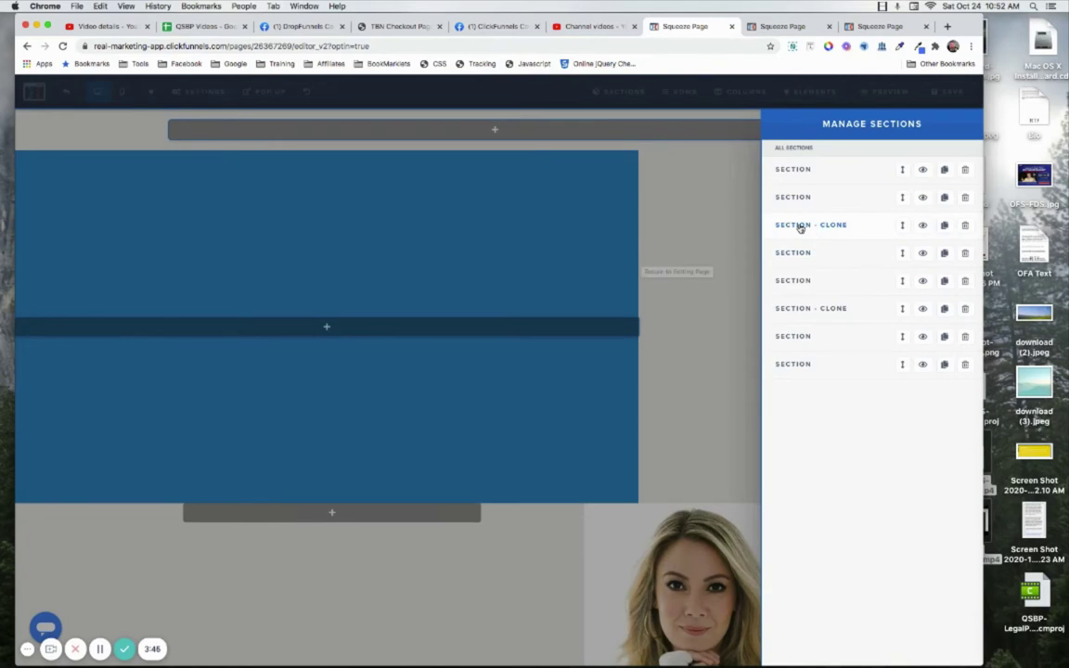
pyautogui.click(800, 228)
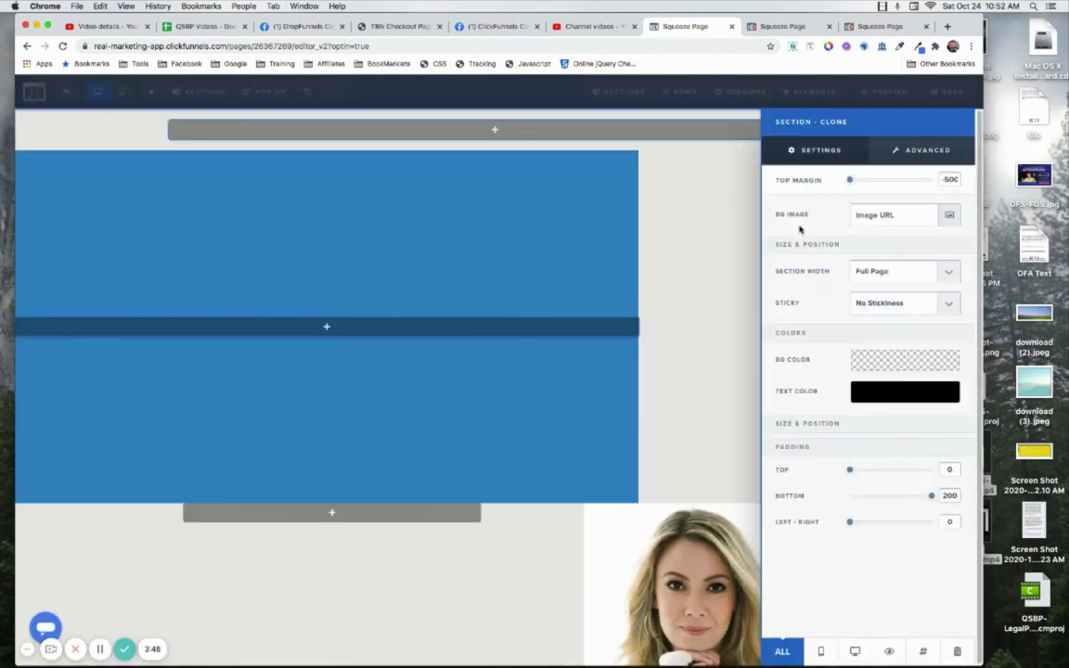
pyautogui.click(936, 154)
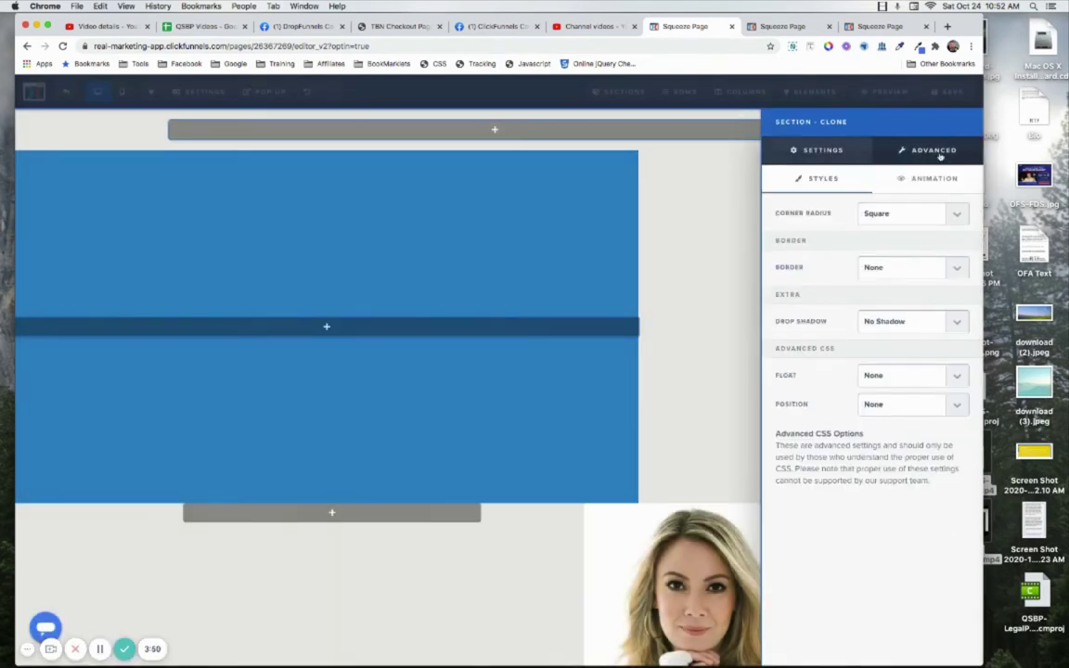
pyautogui.click(896, 376)
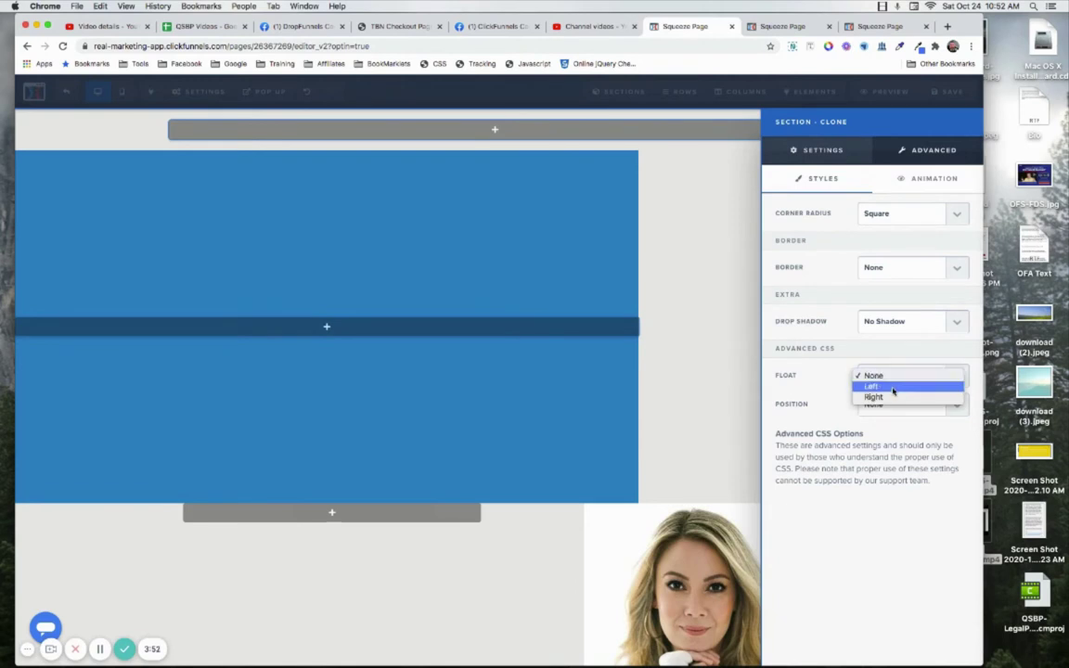
pyautogui.click(894, 387)
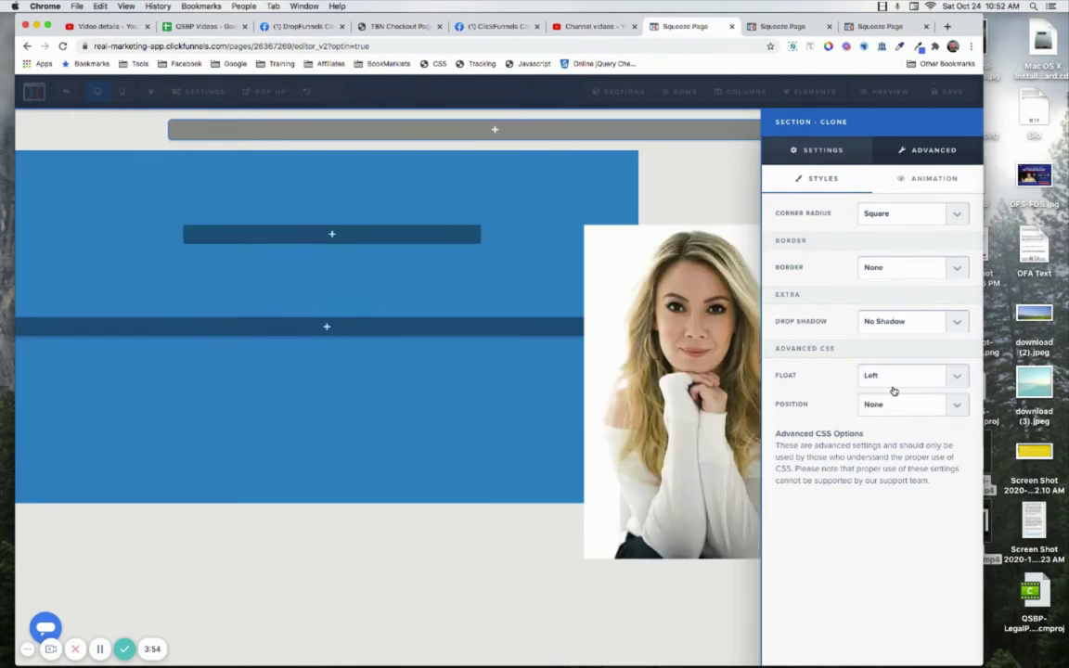
pyautogui.click(727, 199)
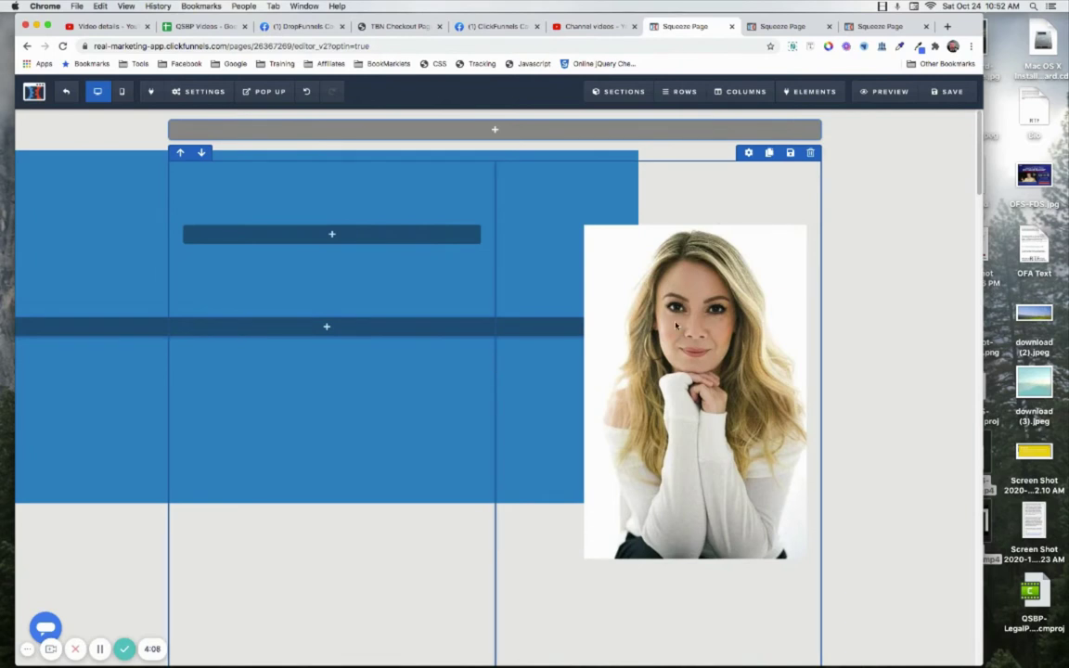
# Align the portrait image to the left within its column, reaching the image through the list of page elements
pyautogui.moveTo(806, 96)
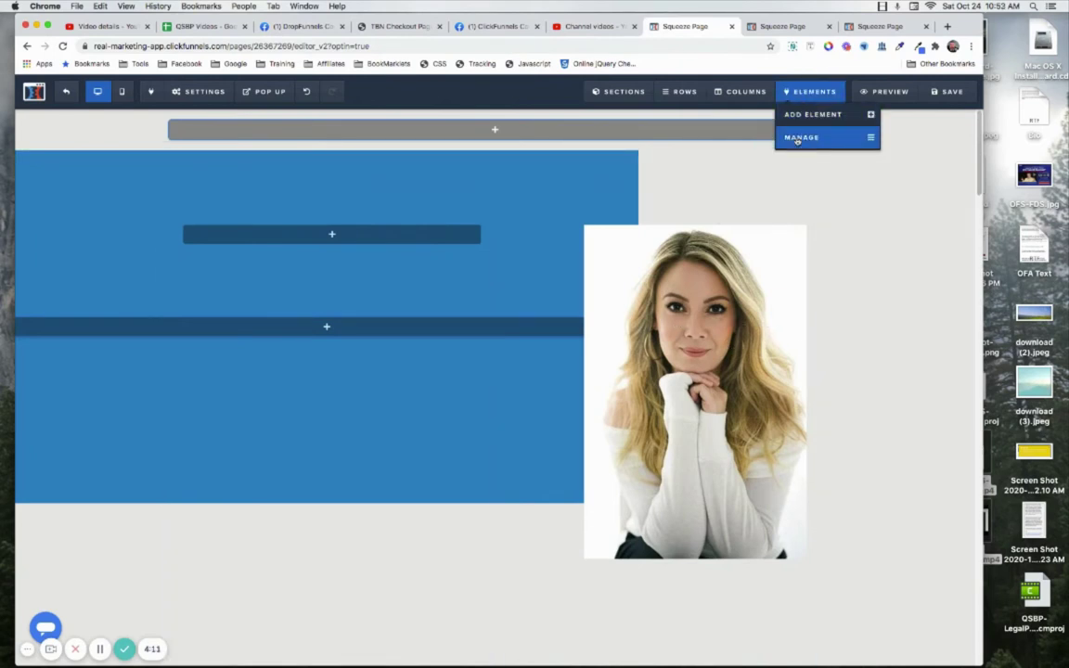
pyautogui.click(797, 142)
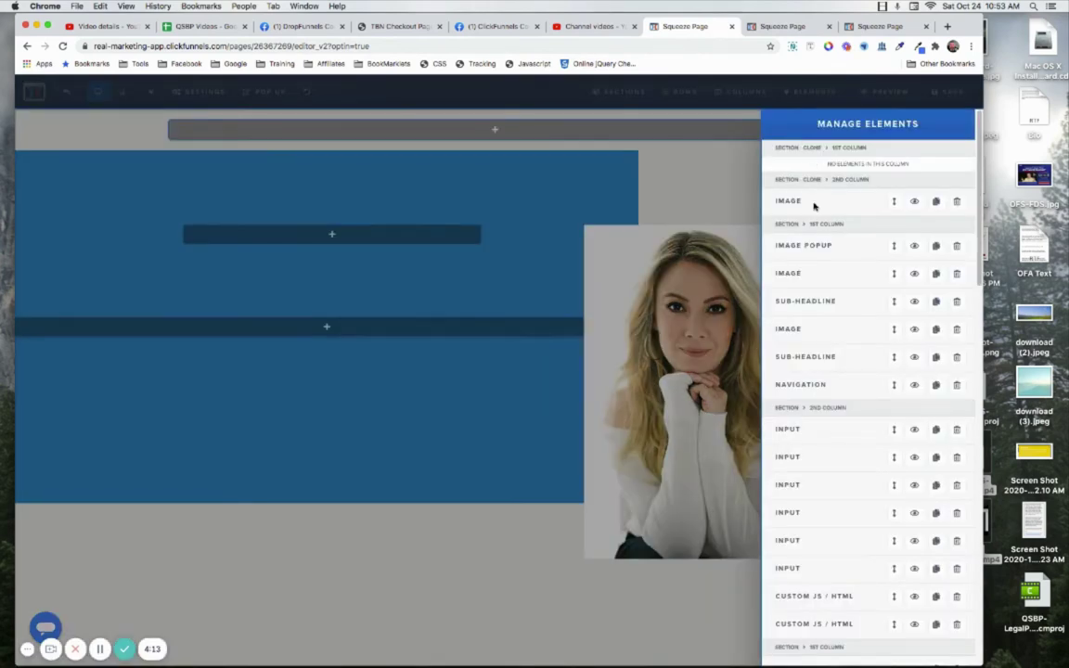
pyautogui.click(797, 274)
pyautogui.click(790, 201)
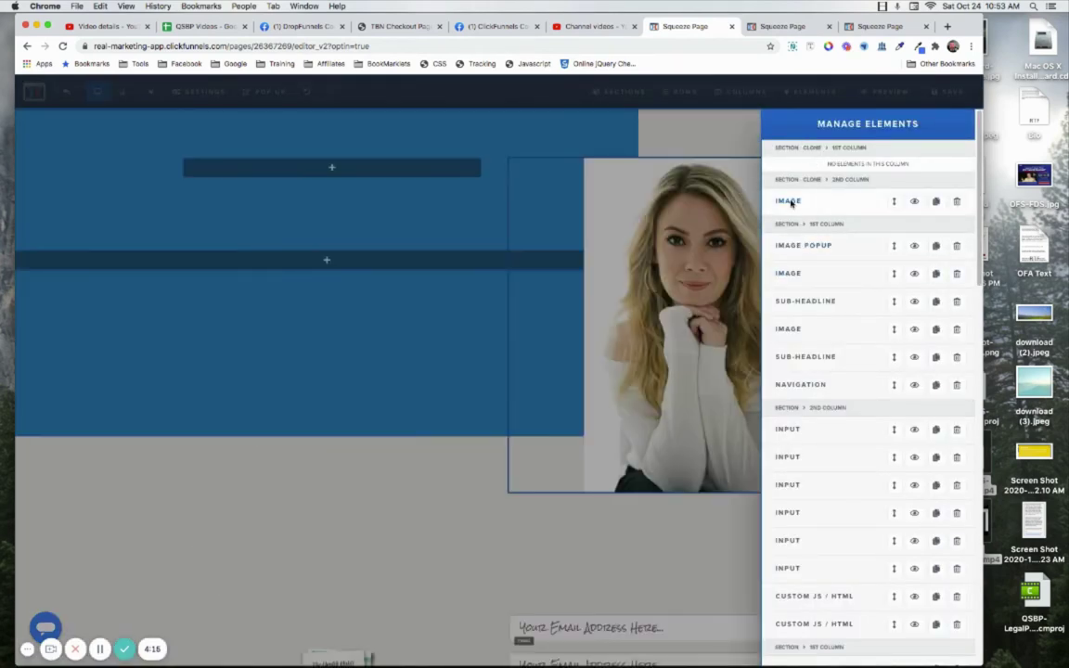
pyautogui.click(790, 202)
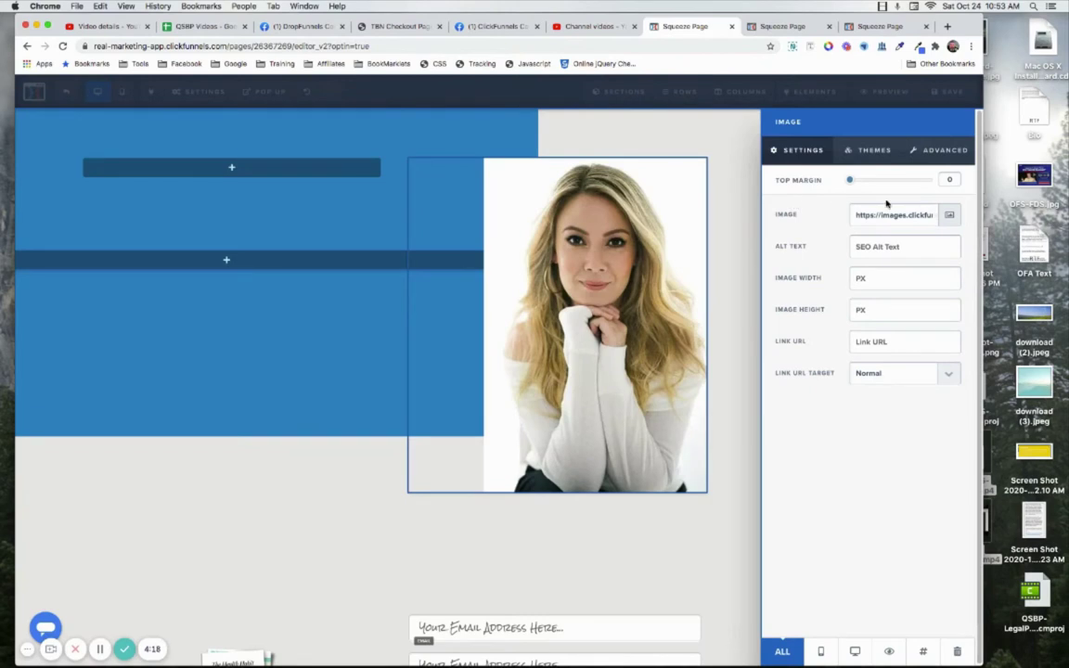
pyautogui.click(947, 154)
pyautogui.click(891, 213)
pyautogui.click(888, 193)
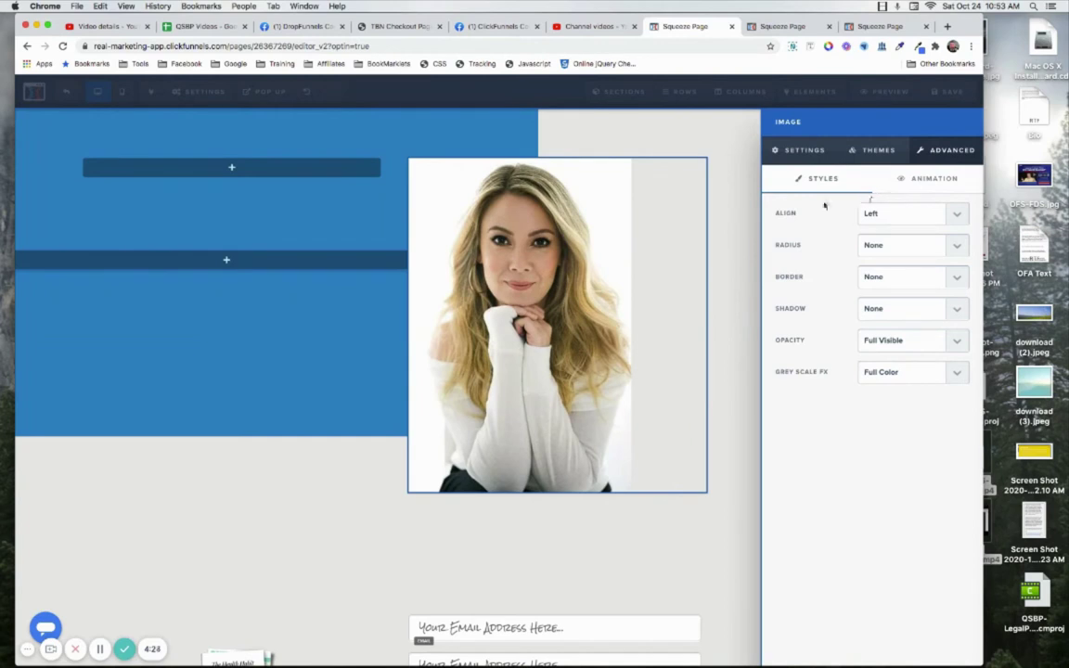
pyautogui.click(740, 228)
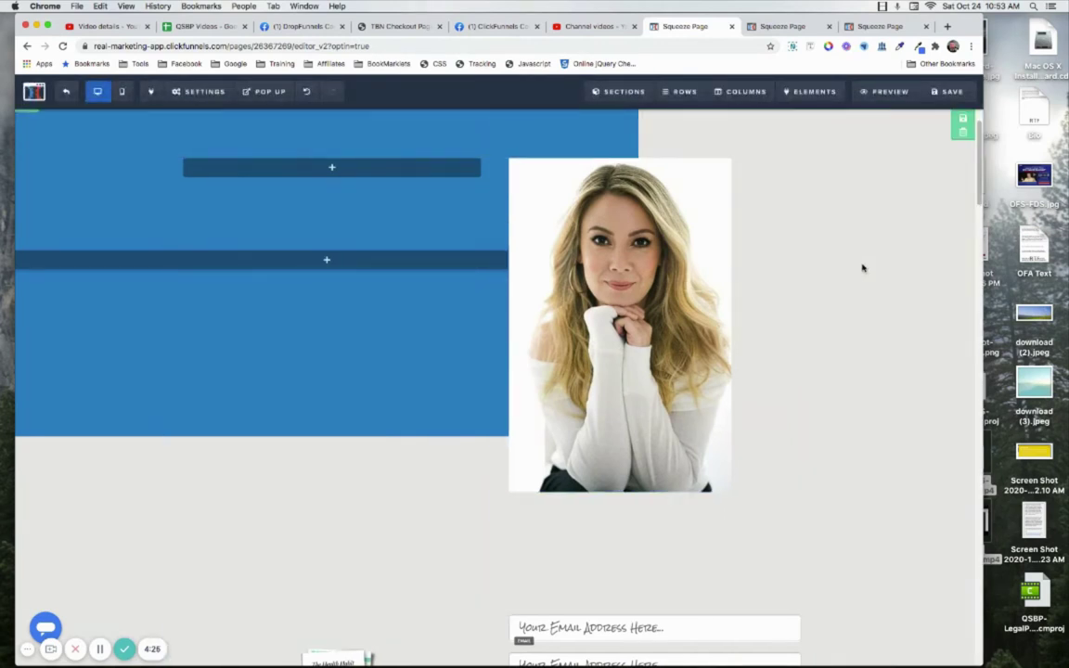
# Save the page and open its preview
pyautogui.scroll(1, 865, 239)
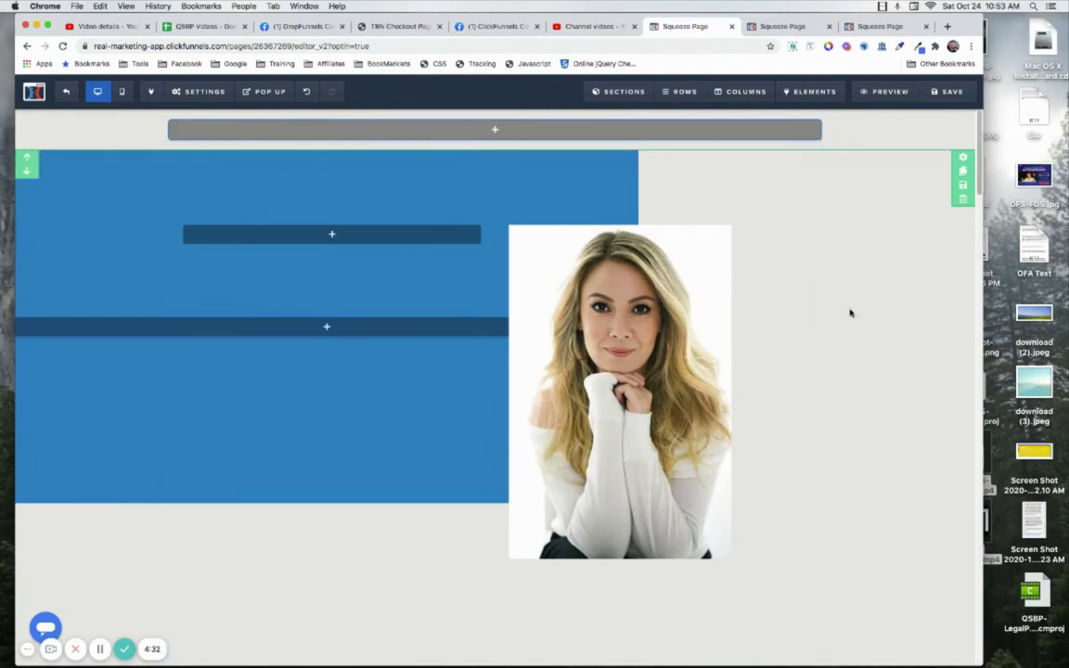
pyautogui.click(926, 93)
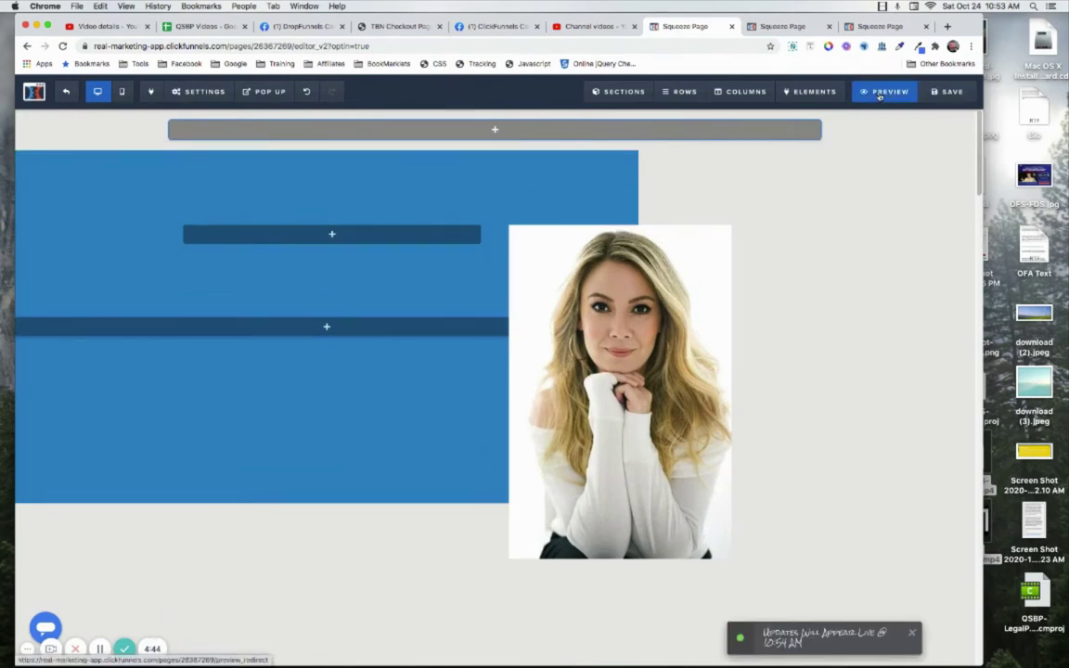
pyautogui.click(879, 94)
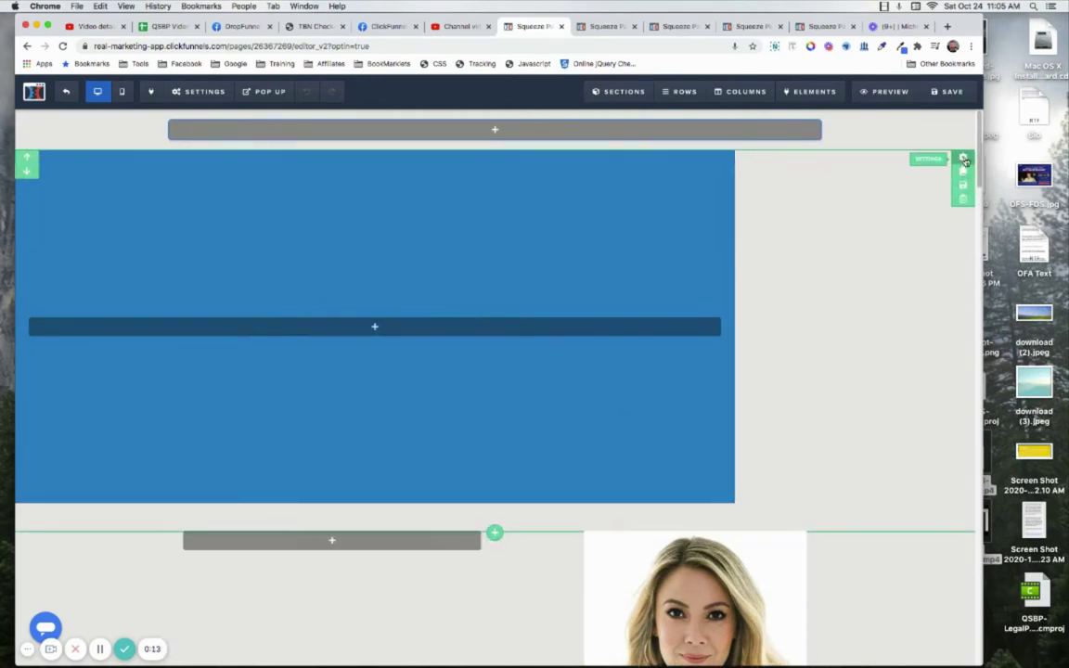
# Check the full-page section's settings, and try the blue one-column row at 100% width before returning it to 75%
pyautogui.click(965, 159)
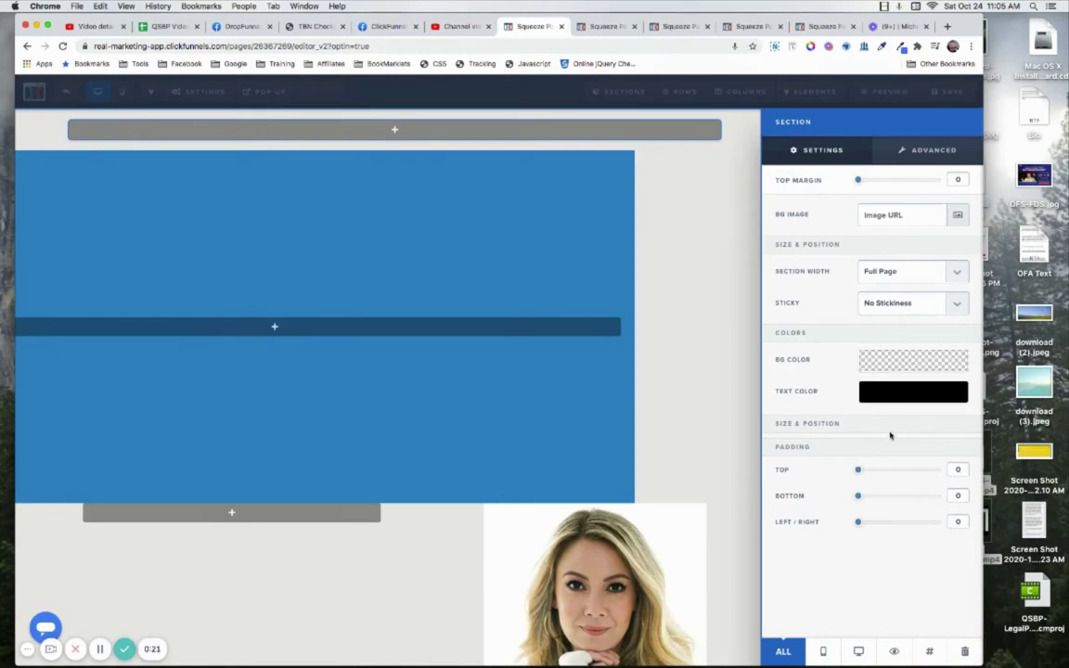
pyautogui.click(545, 213)
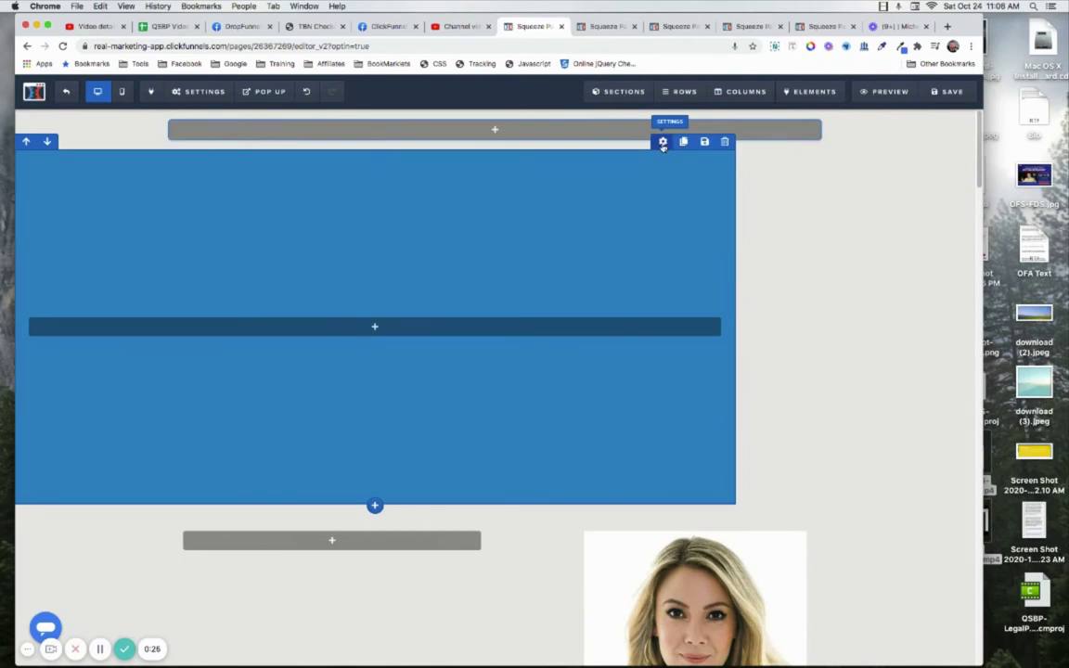
pyautogui.click(662, 142)
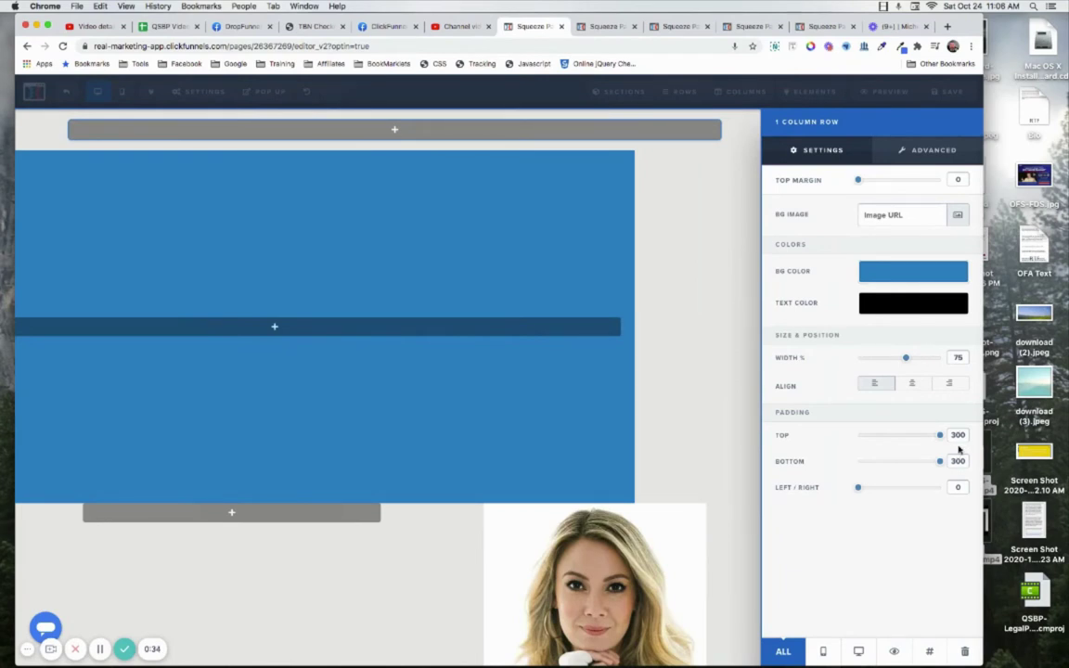
pyautogui.moveTo(907, 361); pyautogui.dragTo(951, 357)
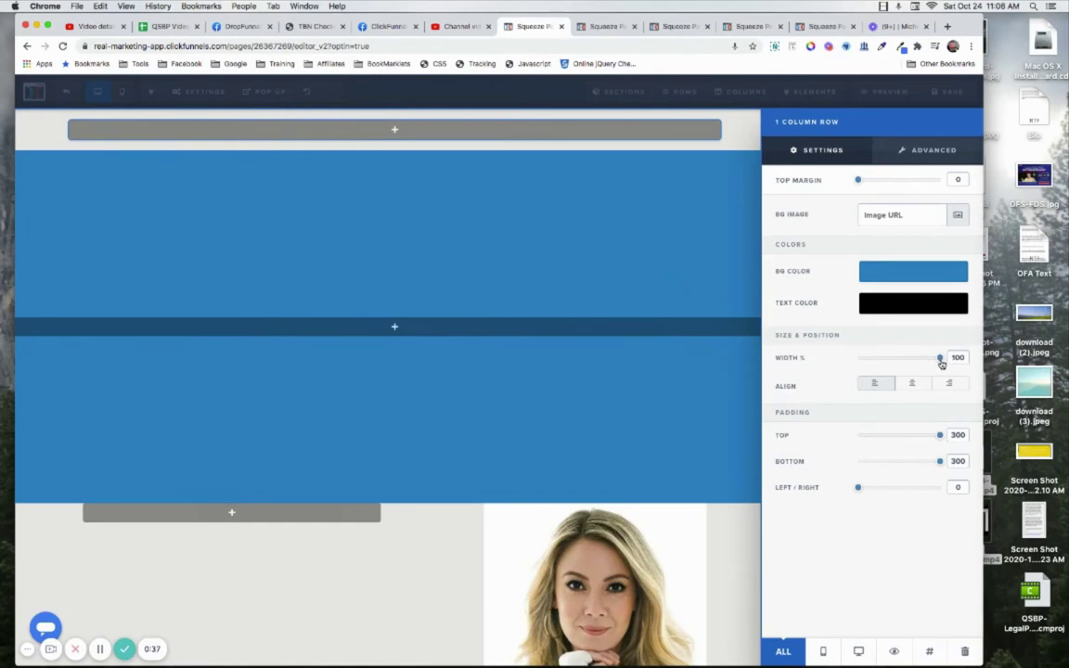
pyautogui.moveTo(941, 361); pyautogui.dragTo(906, 359)
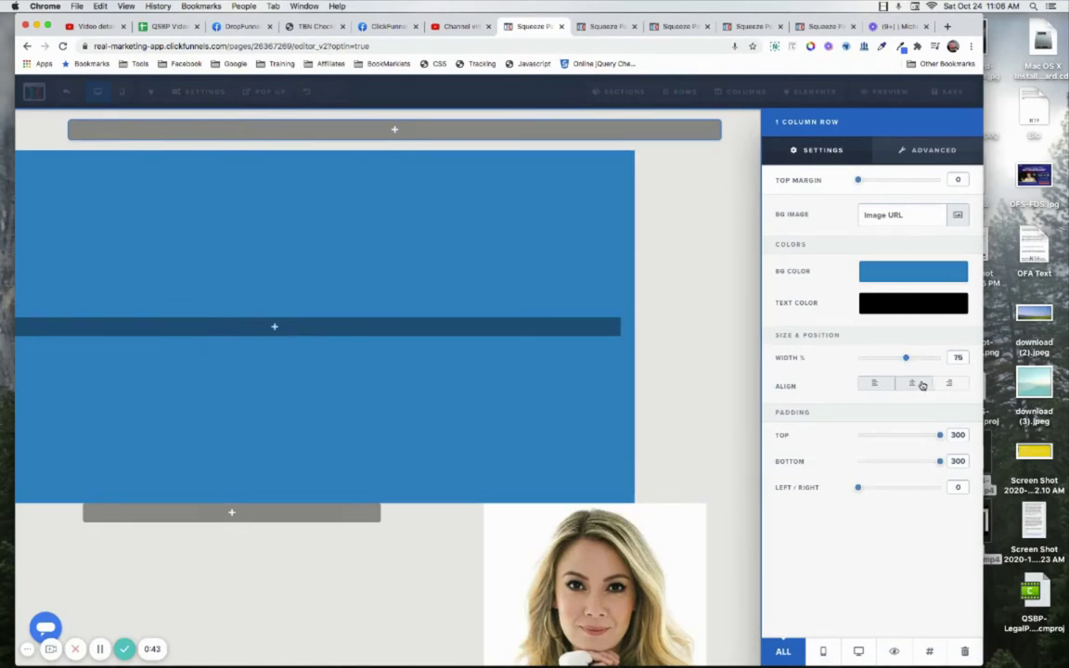
# Try right alignment on the blue one-column row and return it to left alignment
pyautogui.click(948, 384)
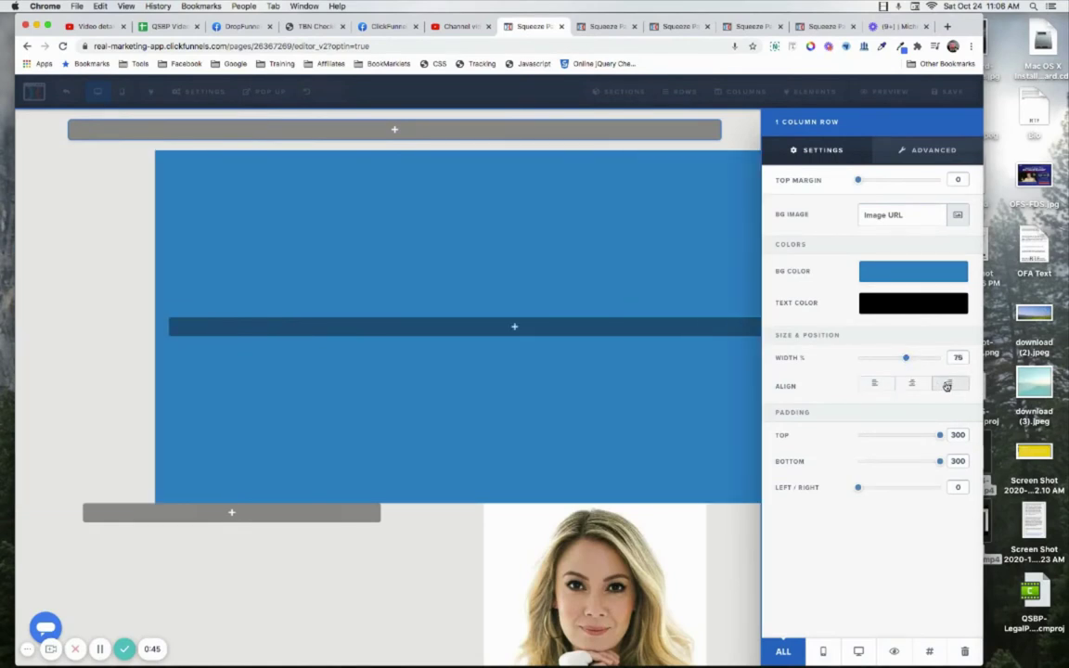
pyautogui.click(881, 385)
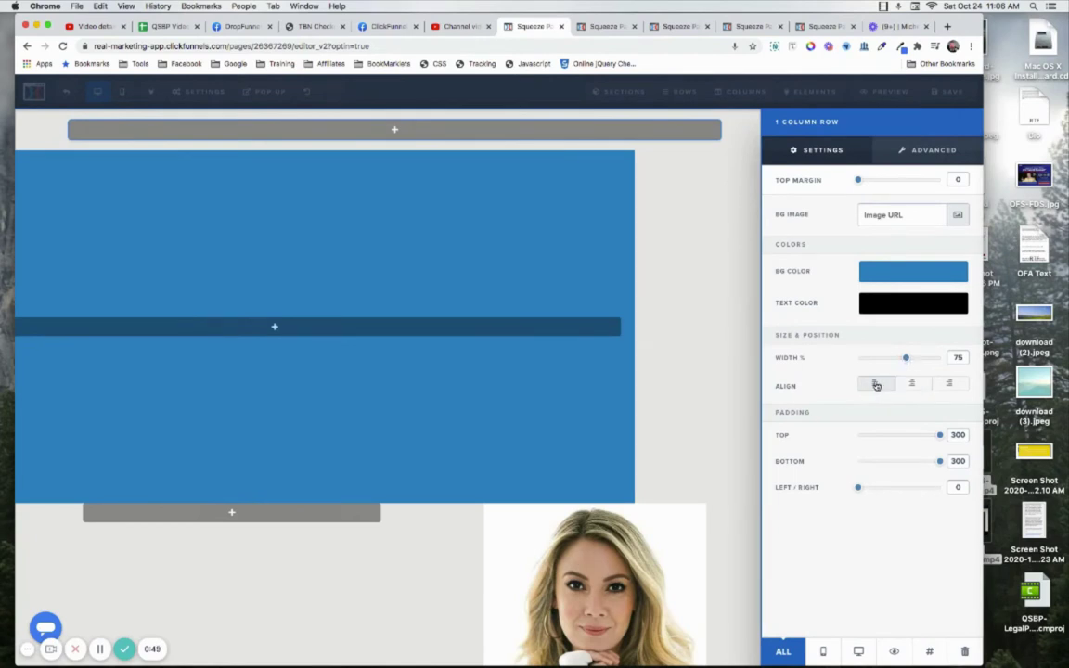
pyautogui.click(677, 338)
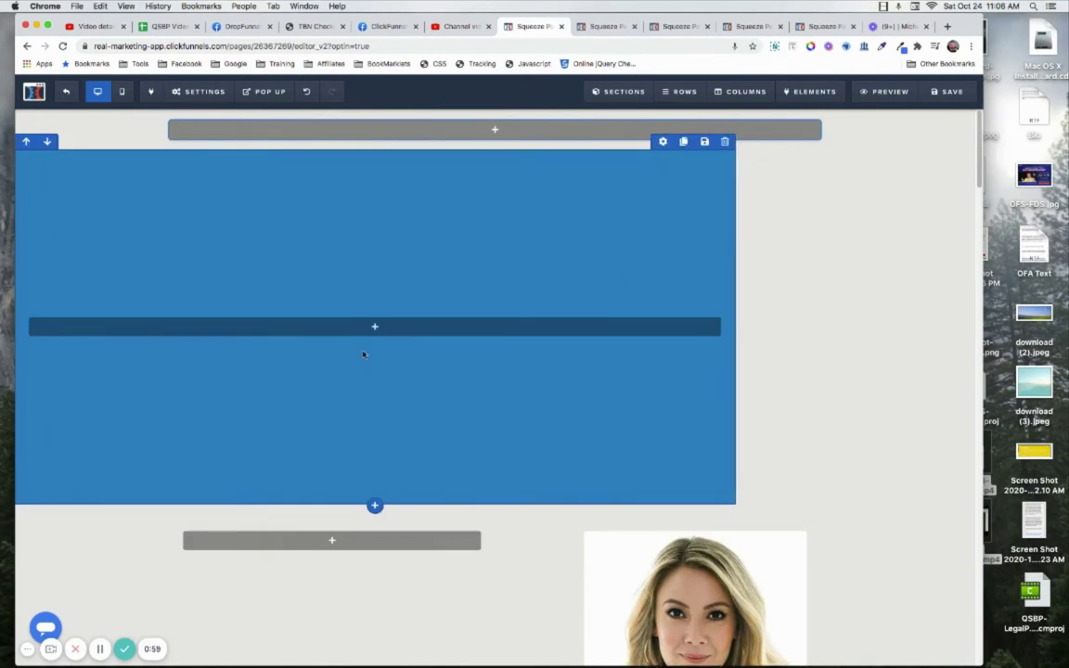
# Set the cloned portrait section's top margin to -300 to pull the image up over the blue row
pyautogui.scroll(-2, 826, 298)
pyautogui.scroll(-2, 826, 300)
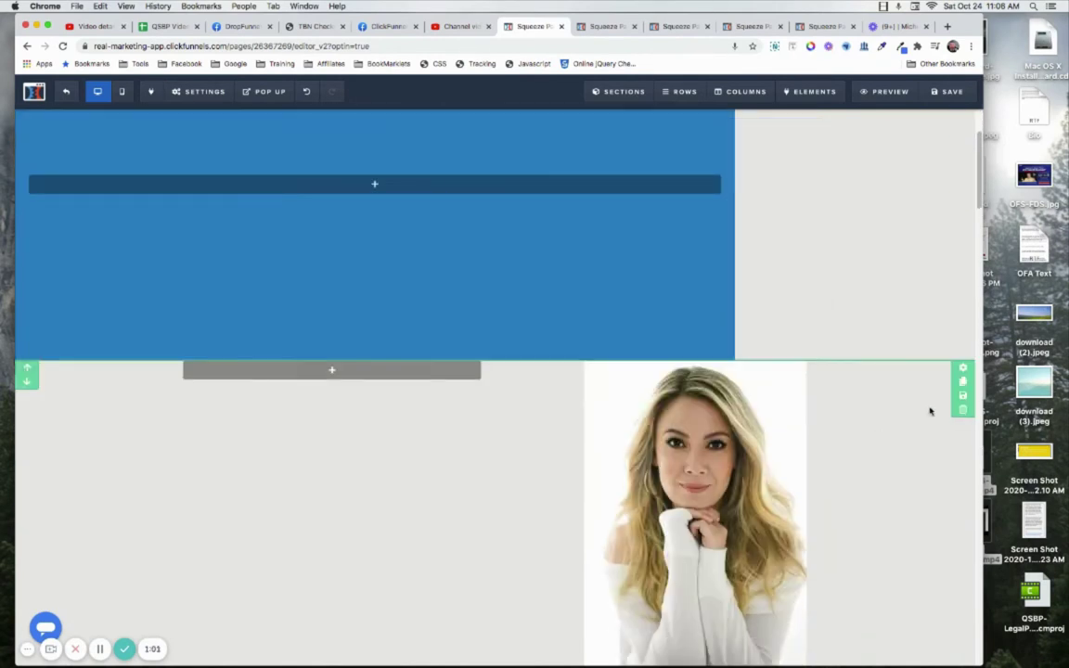
pyautogui.click(962, 370)
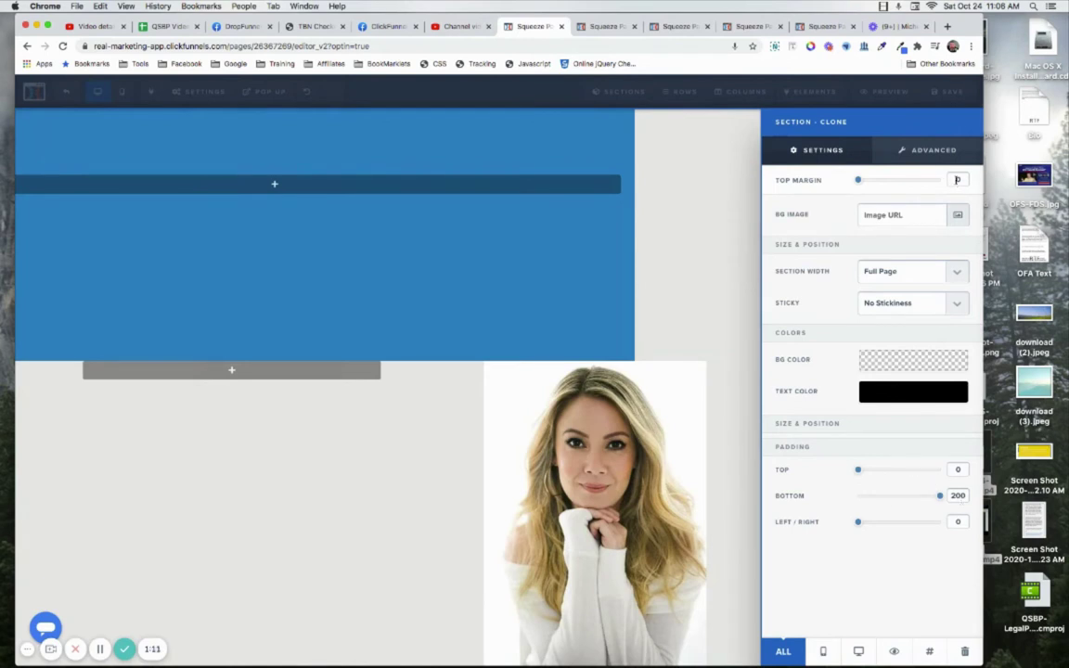
pyautogui.write('-30')
pyautogui.write('00')
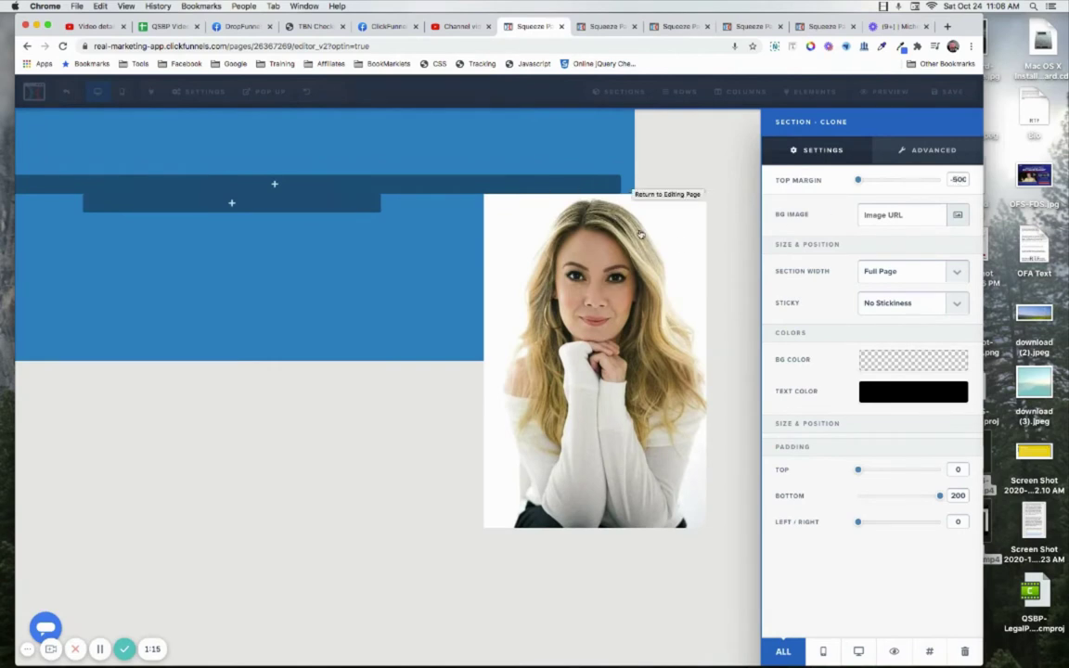
pyautogui.click(732, 240)
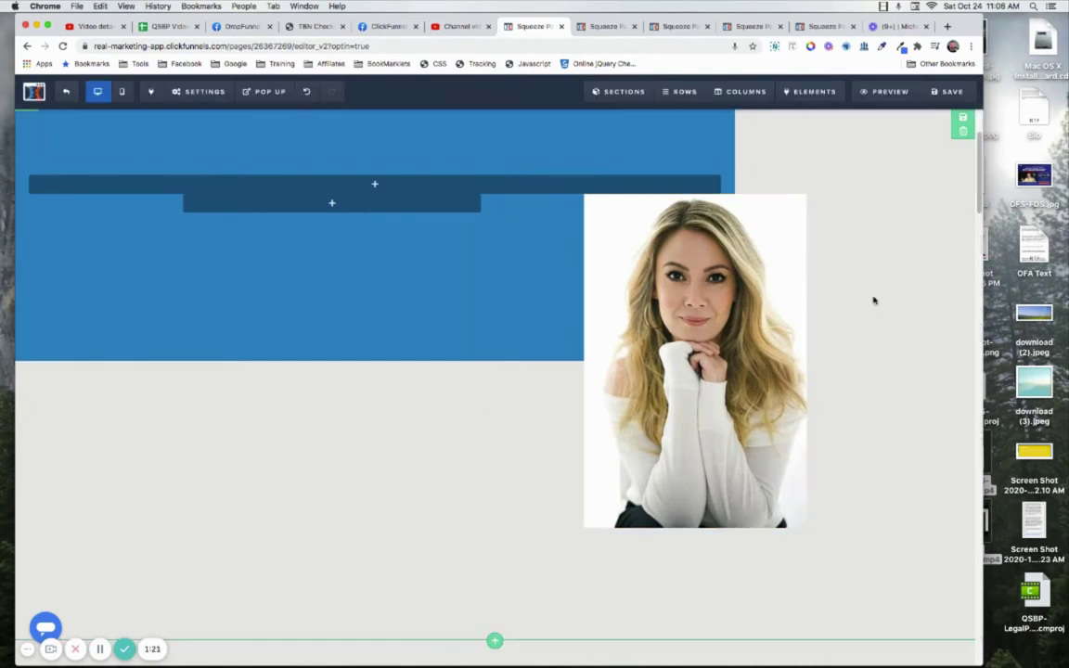
# Switch to the funnel page preview to examine how the portrait overlaps the blue area
pyautogui.scroll(3, 827, 279)
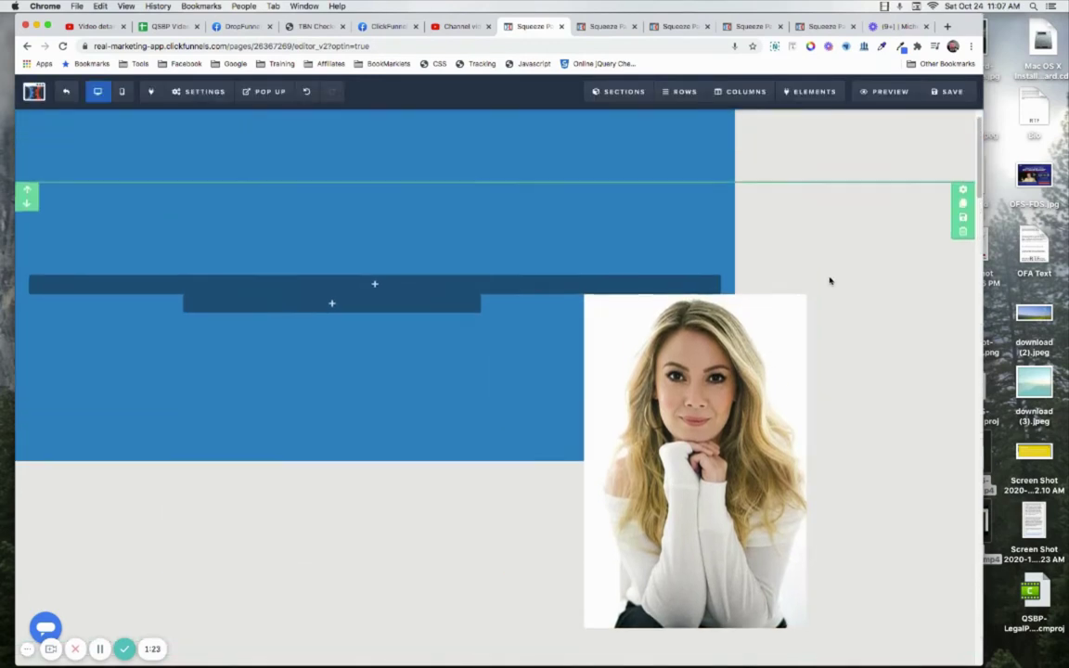
pyautogui.click(610, 27)
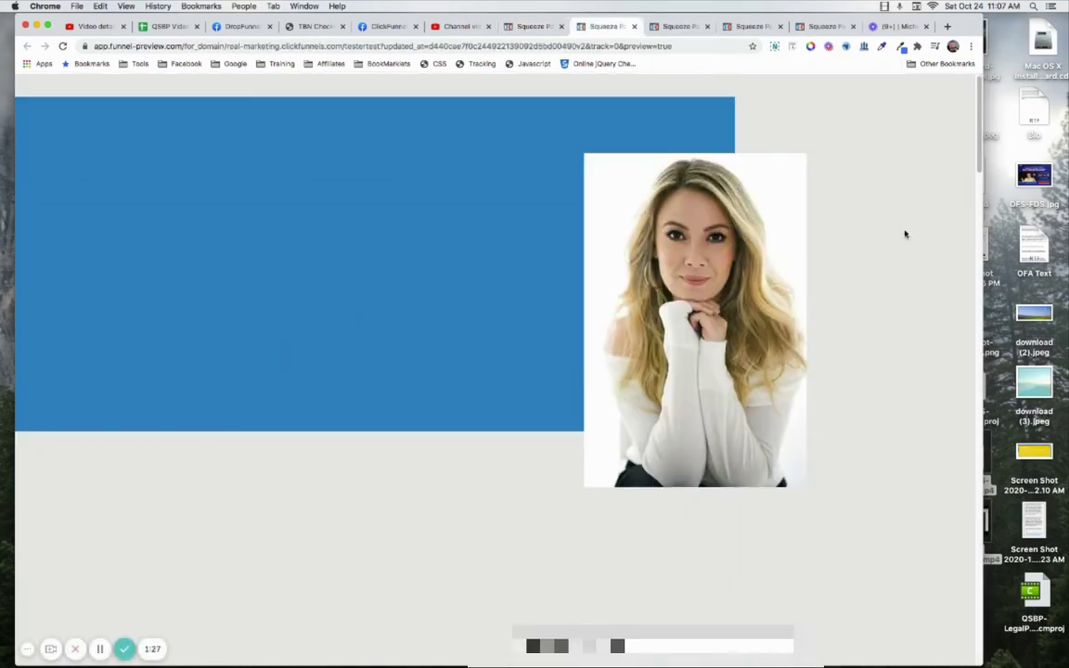
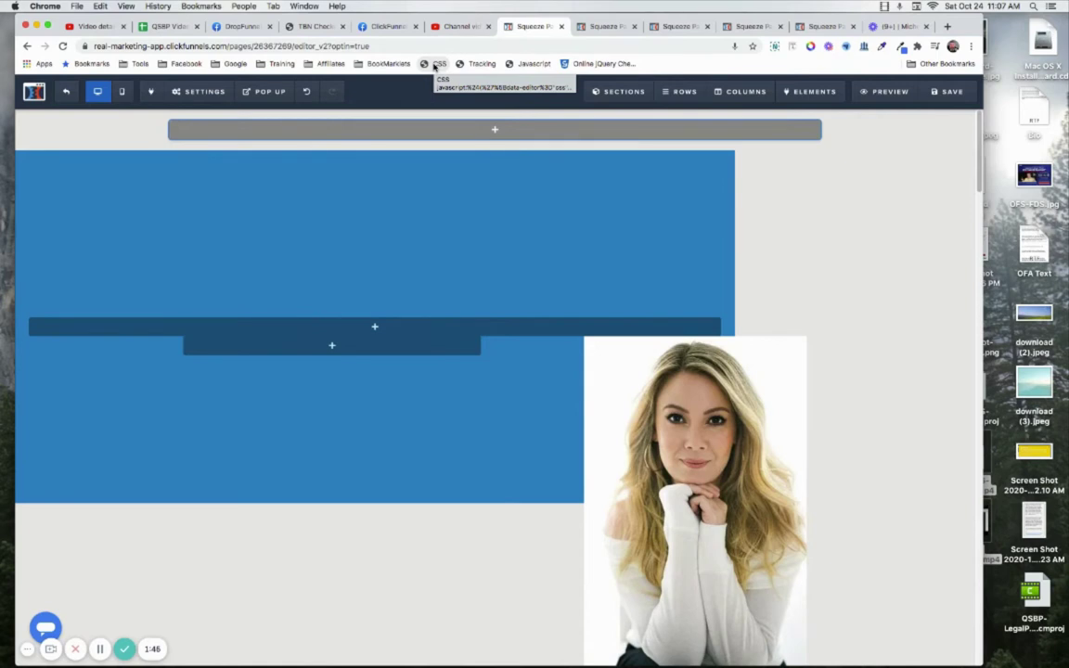
# Disable the width: 100% declaration under #container-11512 .containerInner in the page's custom CSS by putting a slash before it
pyautogui.click(434, 65)
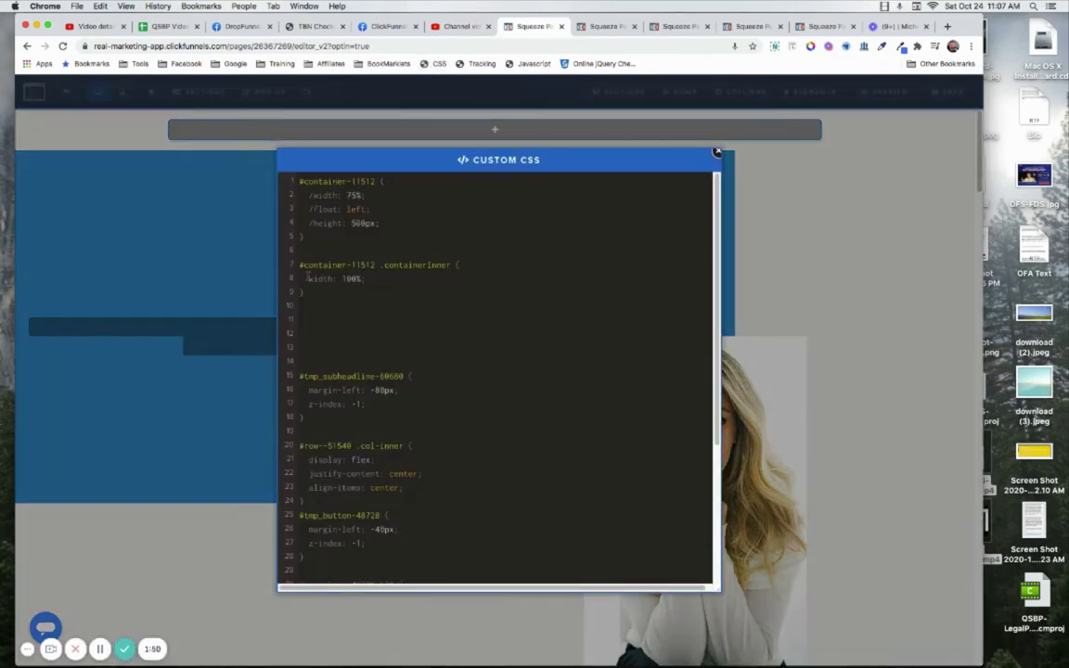
pyautogui.write('/')
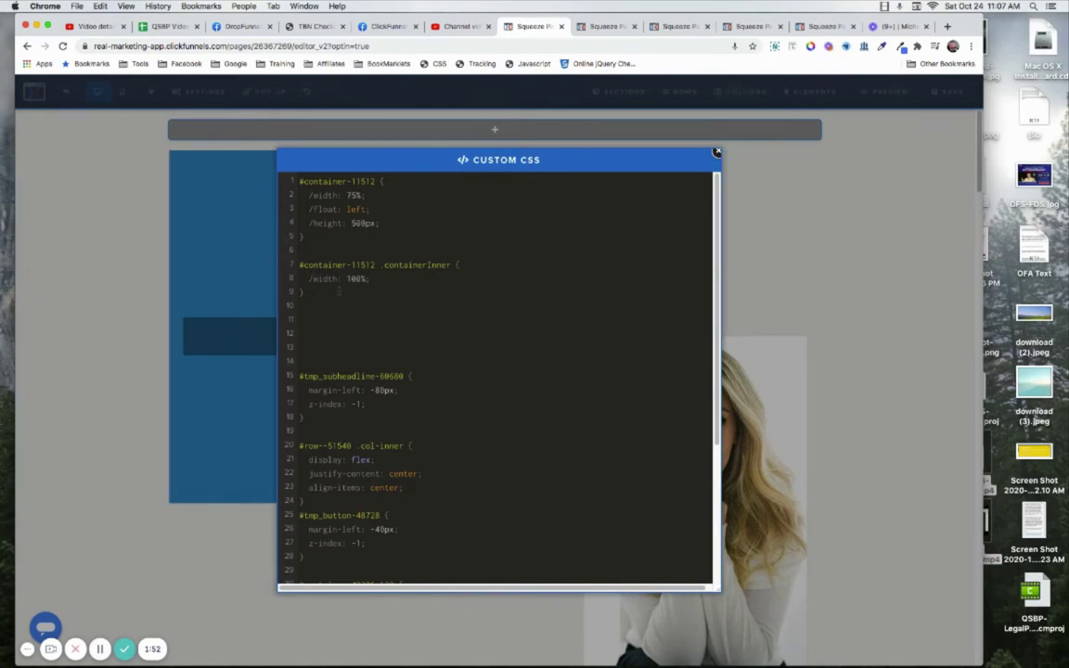
pyautogui.click(811, 231)
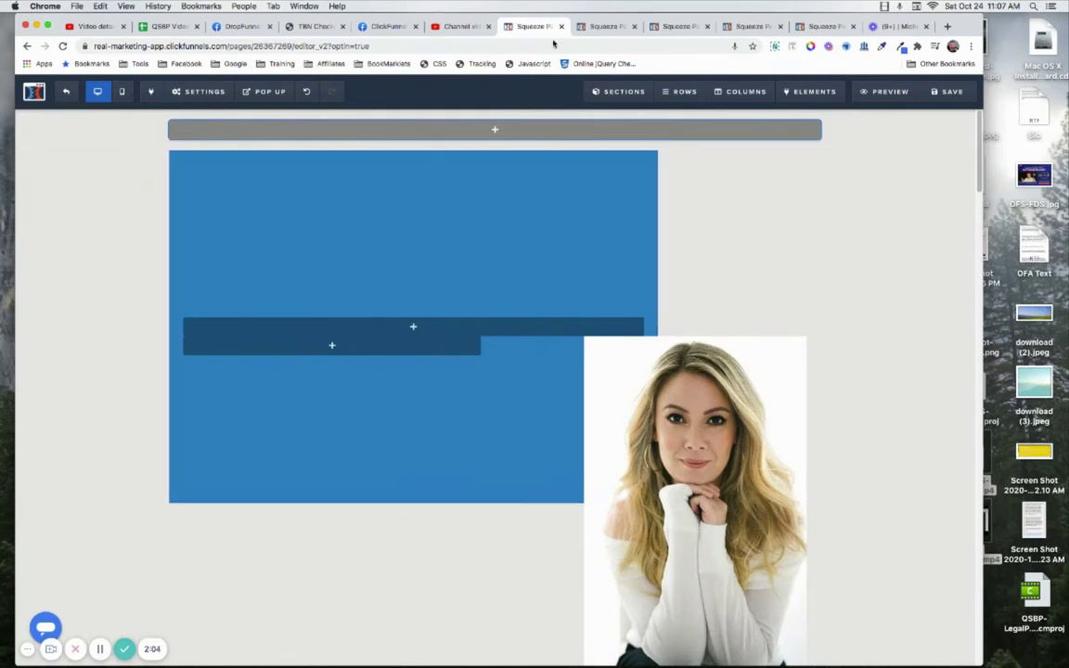
# Compare the #container-11512 selector in the custom CSS with the CSS ID selector in the blue section's CSS info
pyautogui.click(431, 64)
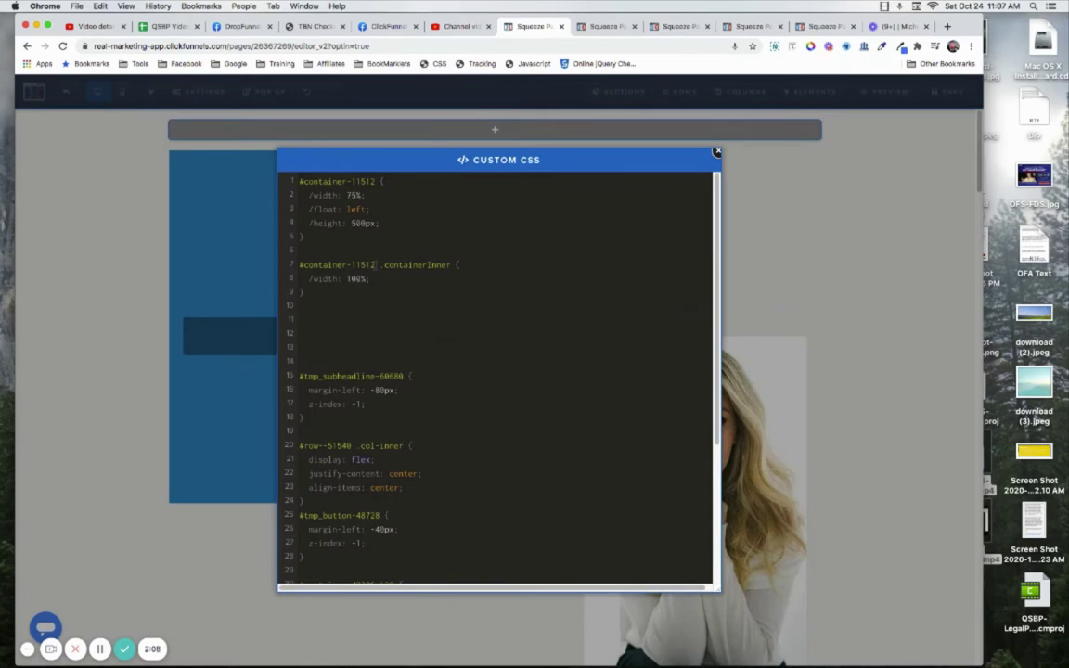
pyautogui.moveTo(376, 264); pyautogui.dragTo(298, 264)
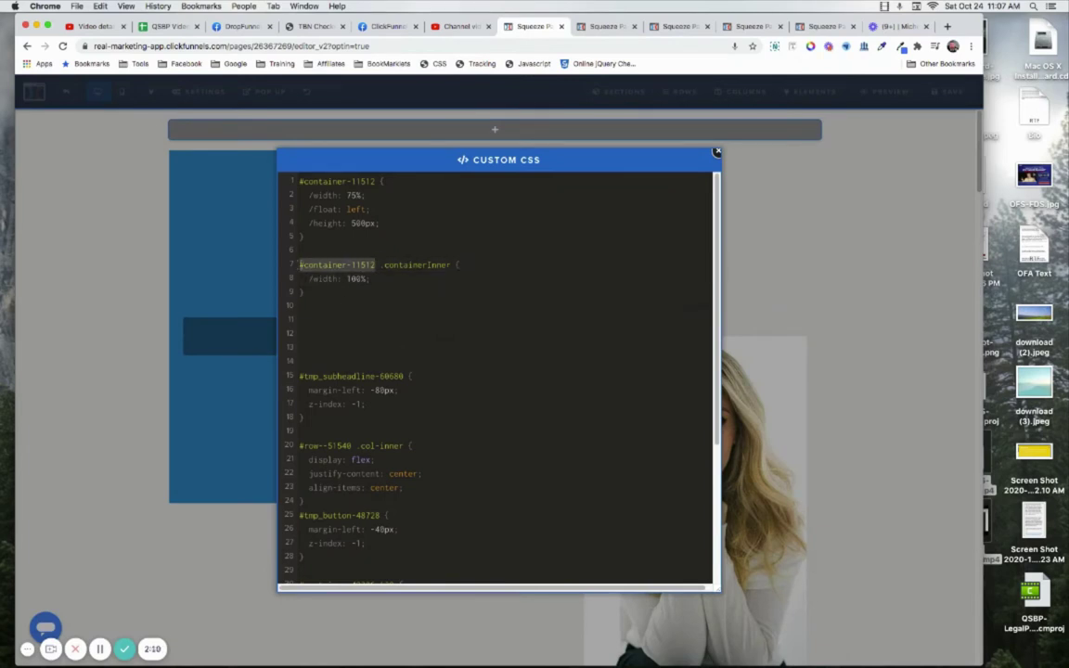
pyautogui.click(730, 210)
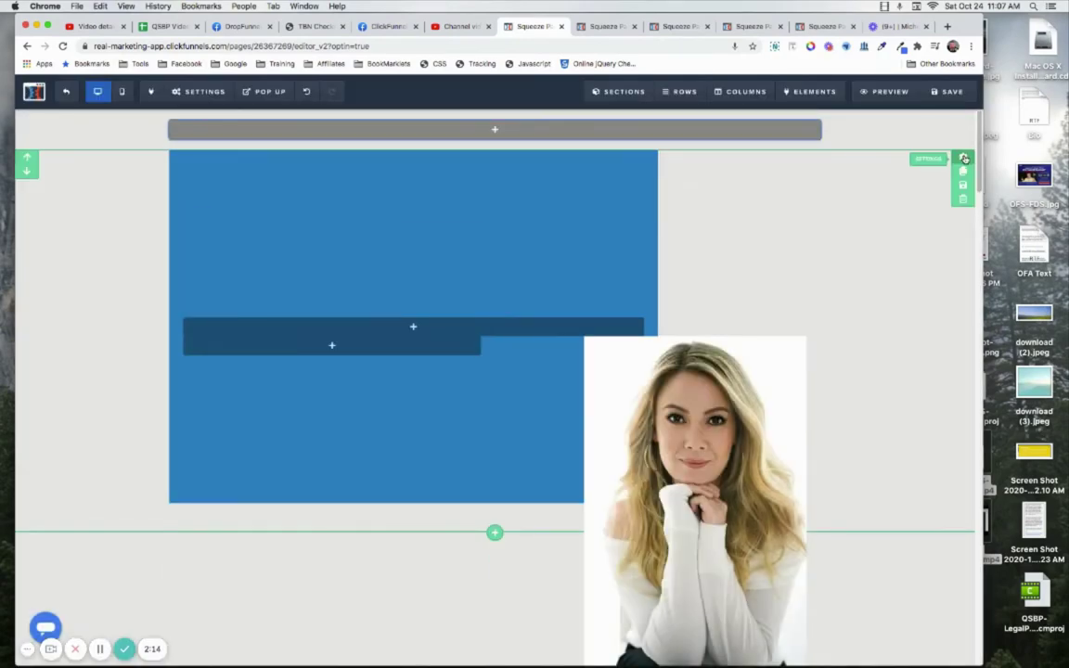
pyautogui.click(964, 159)
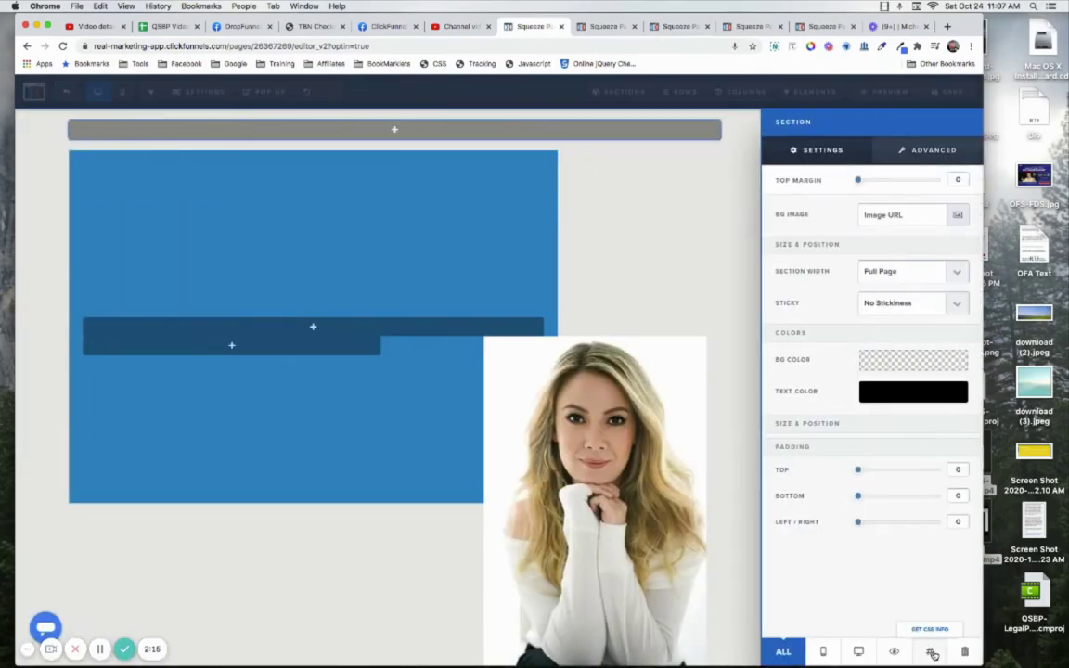
pyautogui.click(933, 655)
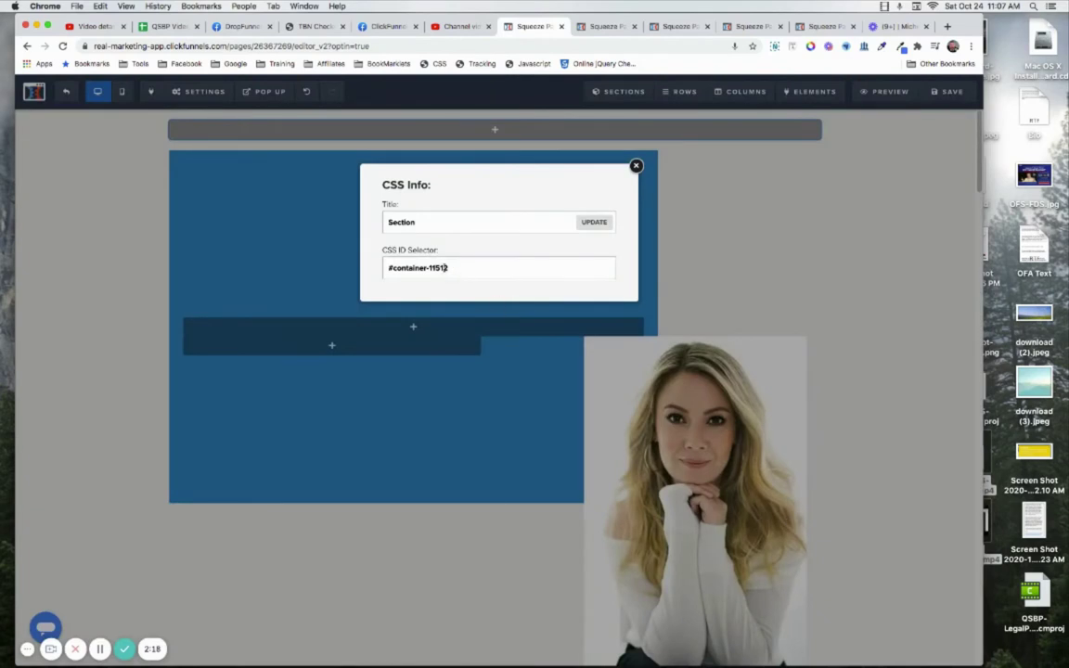
pyautogui.moveTo(453, 270); pyautogui.dragTo(381, 268)
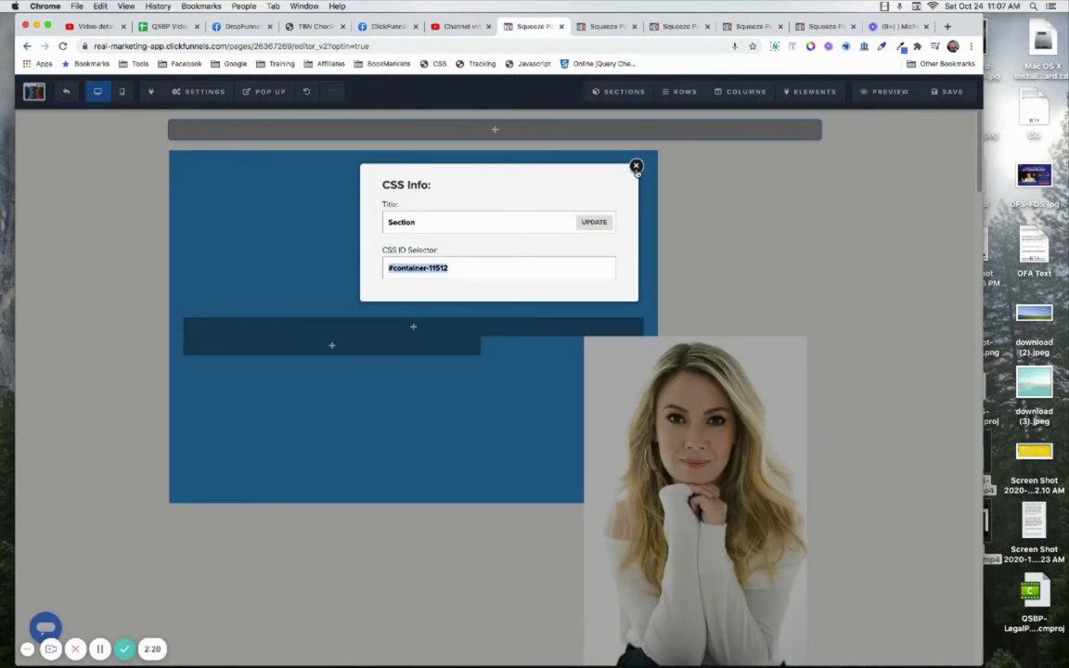
pyautogui.click(636, 165)
pyautogui.click(432, 65)
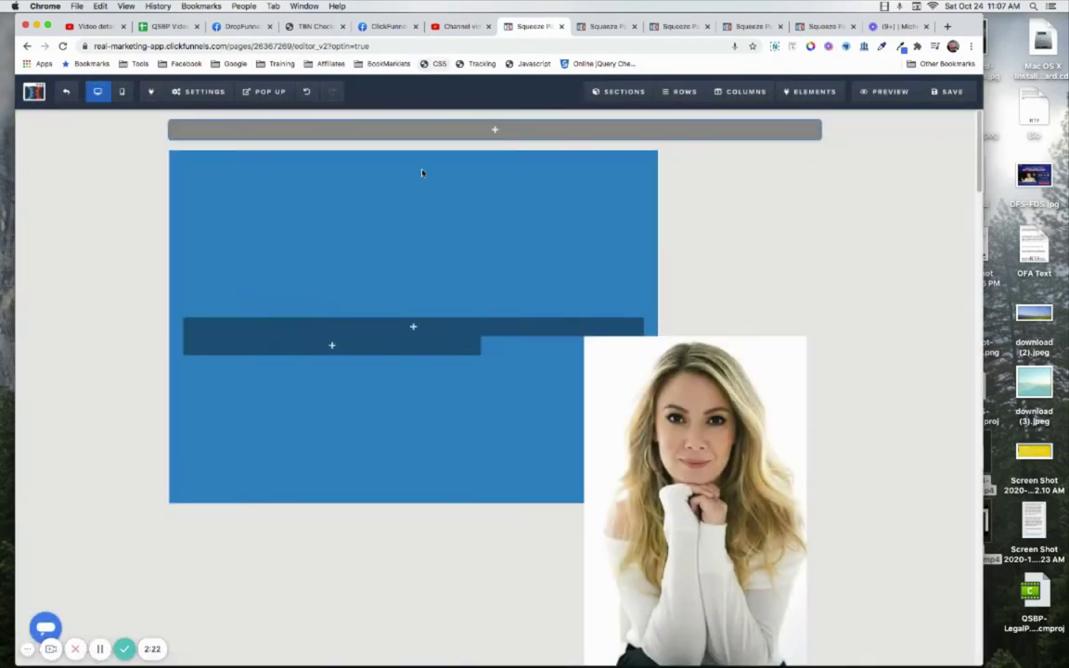
pyautogui.moveTo(378, 265); pyautogui.dragTo(298, 265)
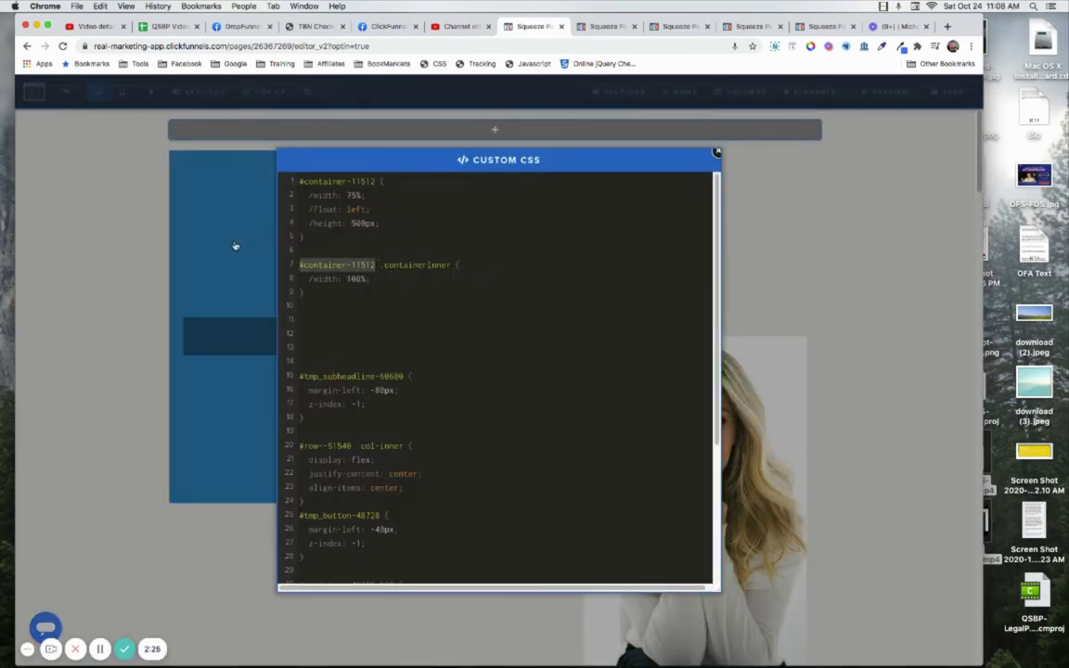
# Reopen the page's custom CSS from the editor settings and highlight the .containerInner part of the second selector
pyautogui.click(191, 99)
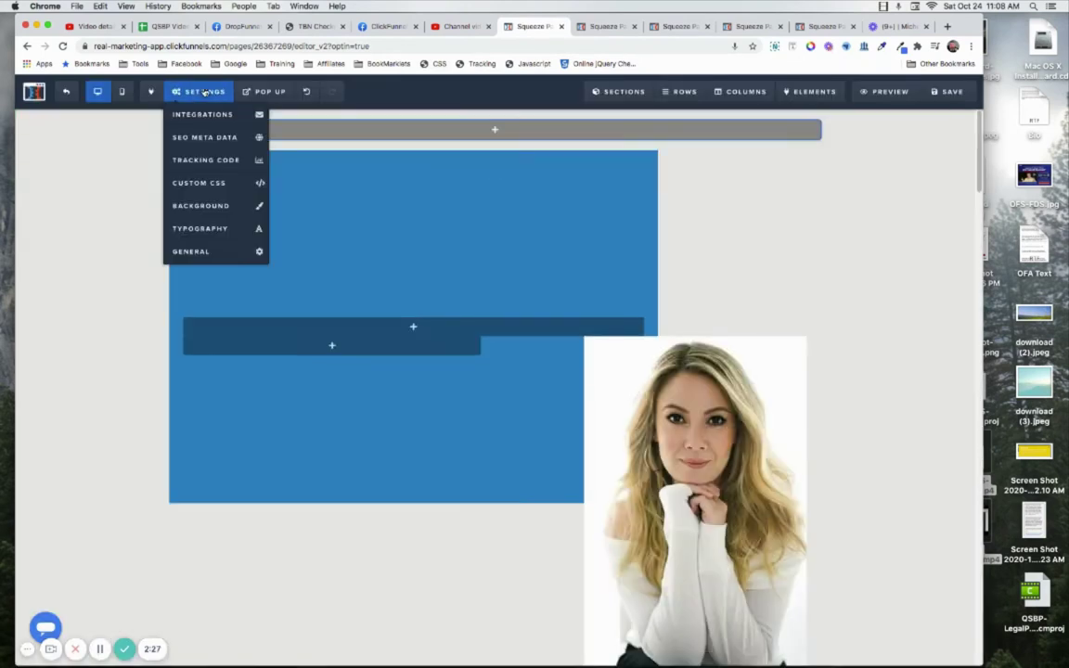
pyautogui.click(188, 186)
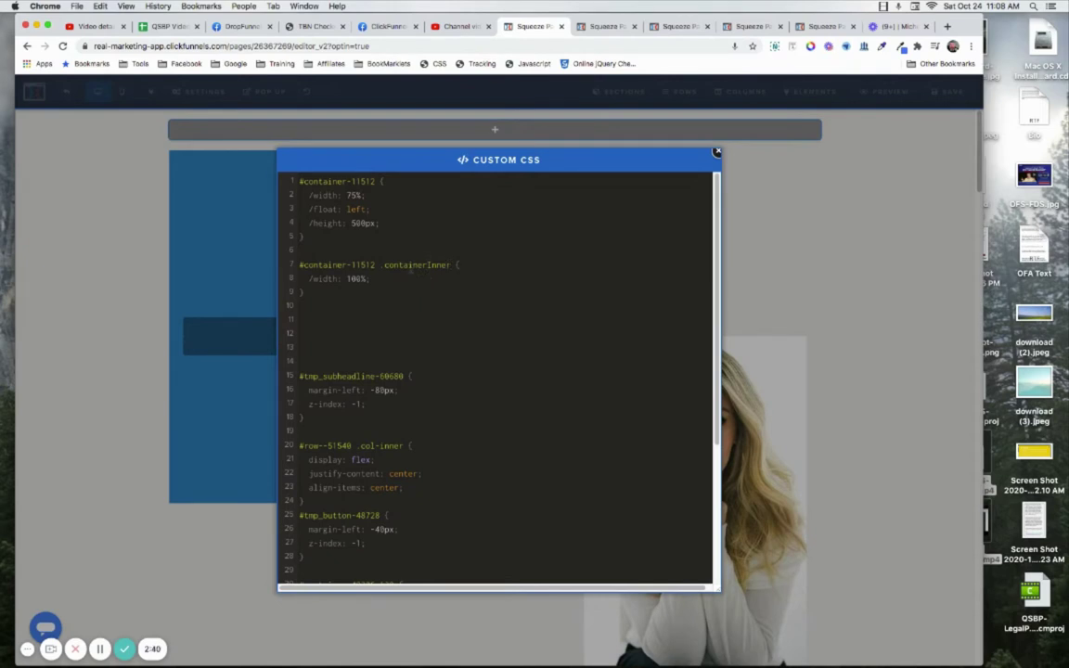
pyautogui.moveTo(380, 267); pyautogui.dragTo(459, 266)
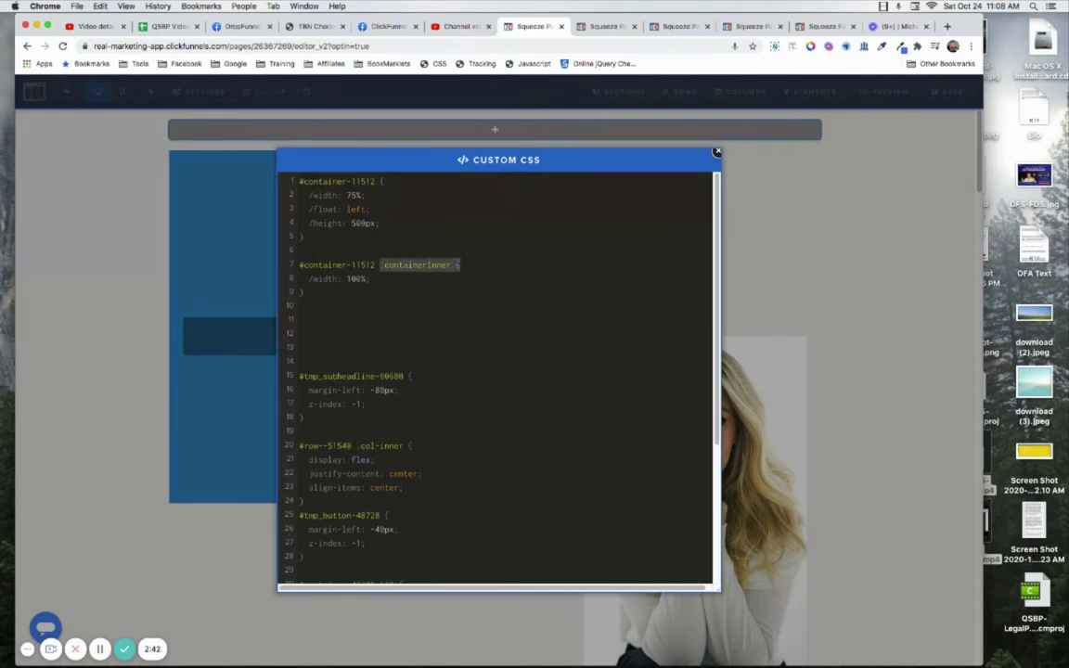
pyautogui.click(472, 266)
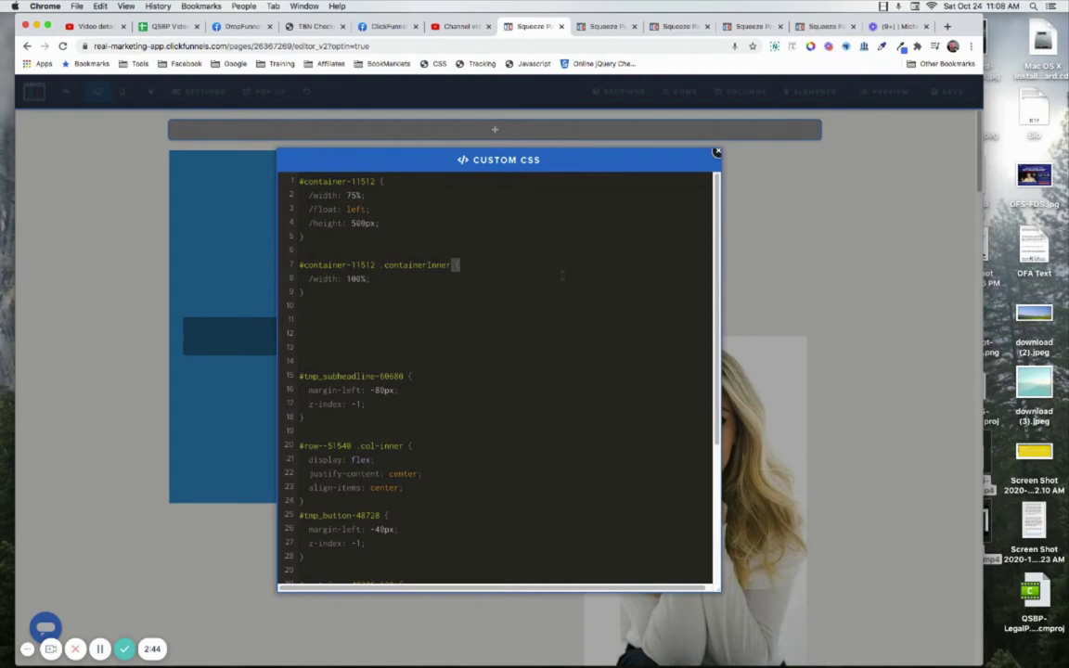
# Re-enable width: 100% under #container-11512 .containerInner by removing the slash before it, and close the custom CSS
pyautogui.click(364, 304)
pyautogui.click(302, 292)
pyautogui.press('BackSpace')
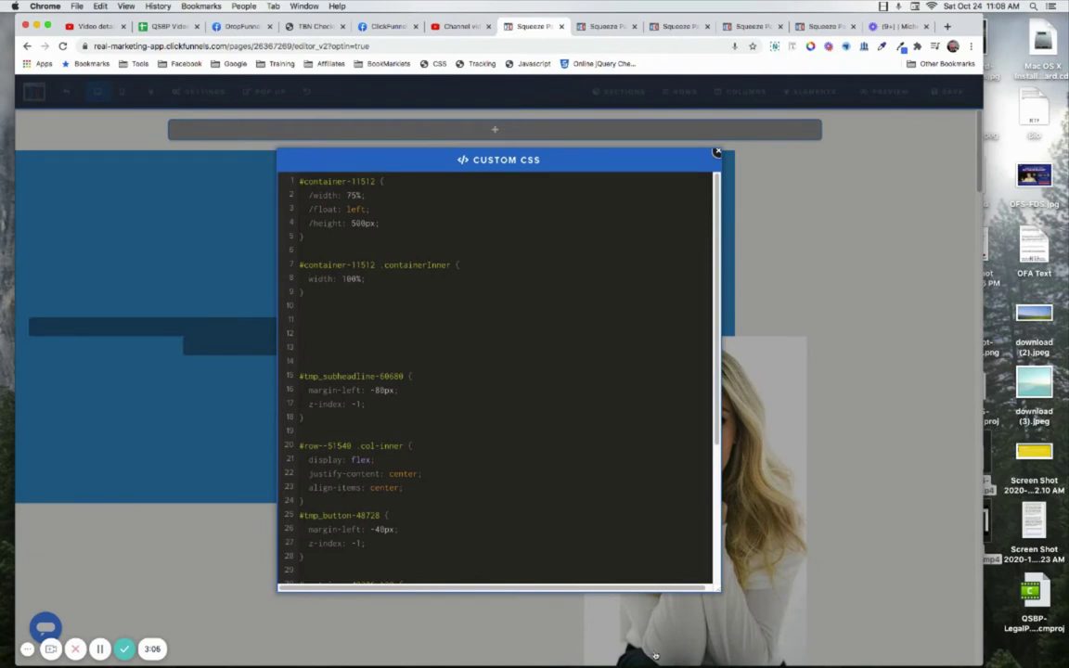
pyautogui.moveTo(716, 588); pyautogui.dragTo(603, 605)
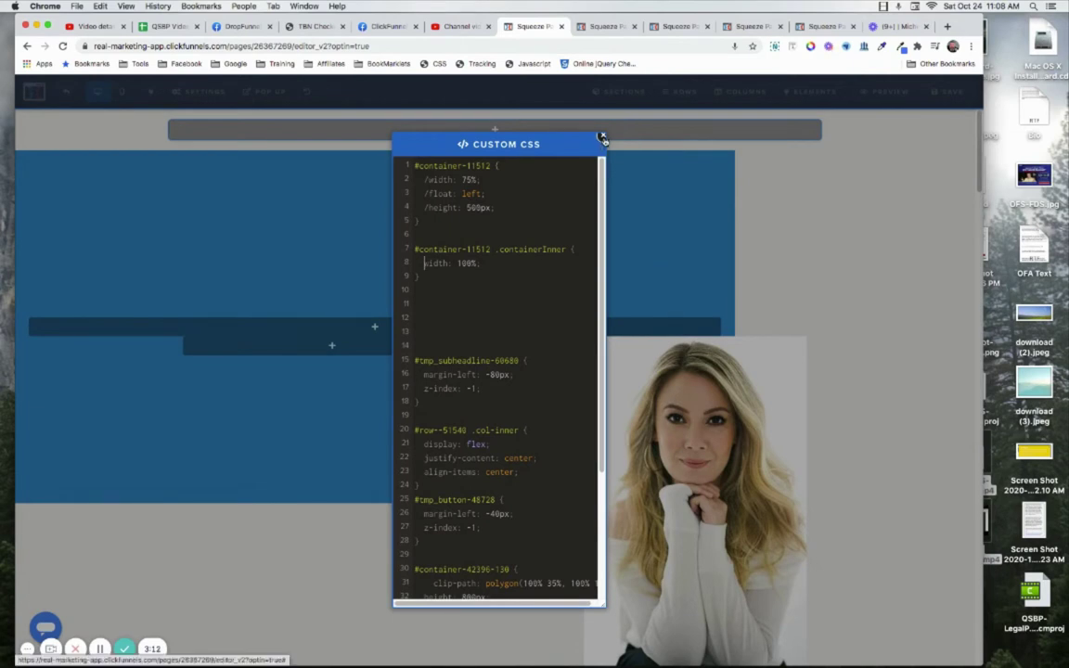
pyautogui.click(602, 139)
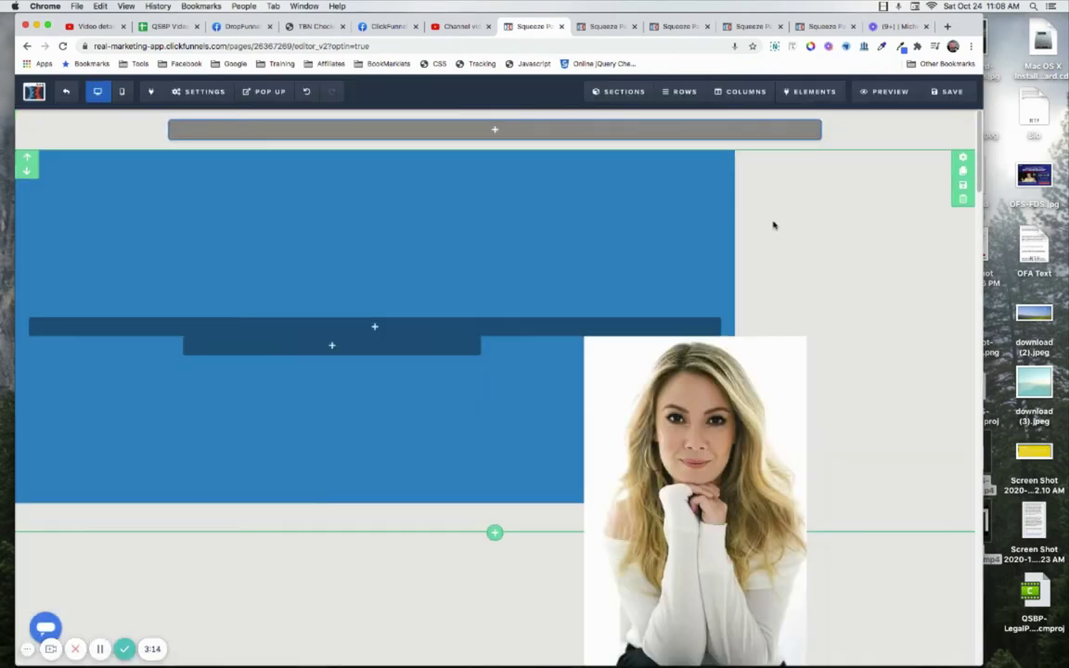
# Reopen the custom CSS and examine the #container-11512 .containerInner rule and how its selector is written
pyautogui.click(436, 64)
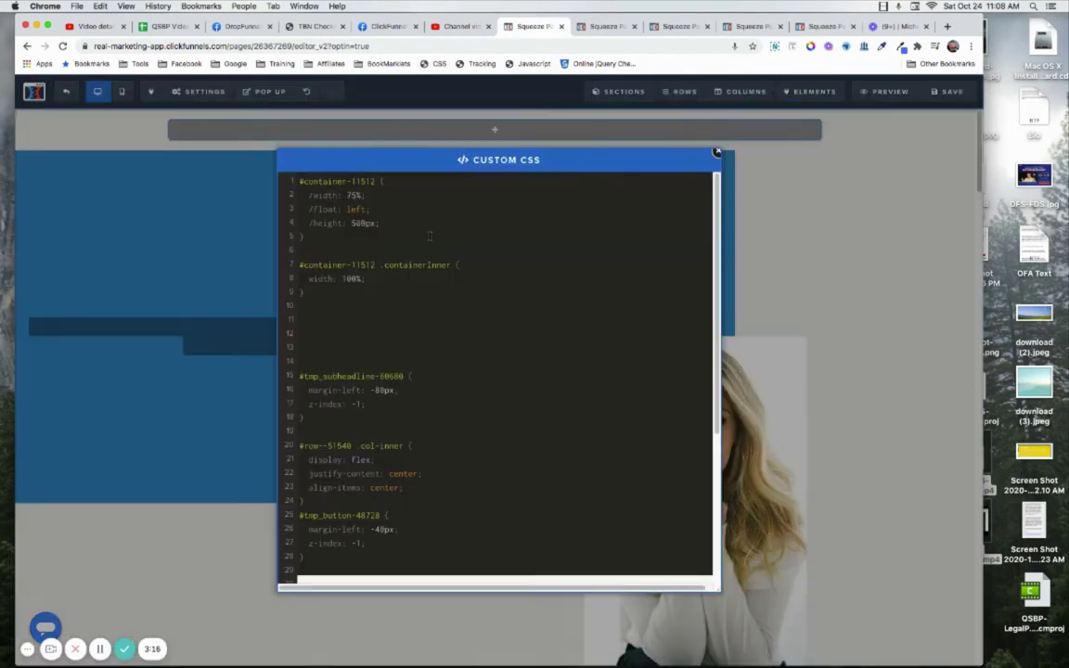
pyautogui.moveTo(303, 292); pyautogui.dragTo(299, 266)
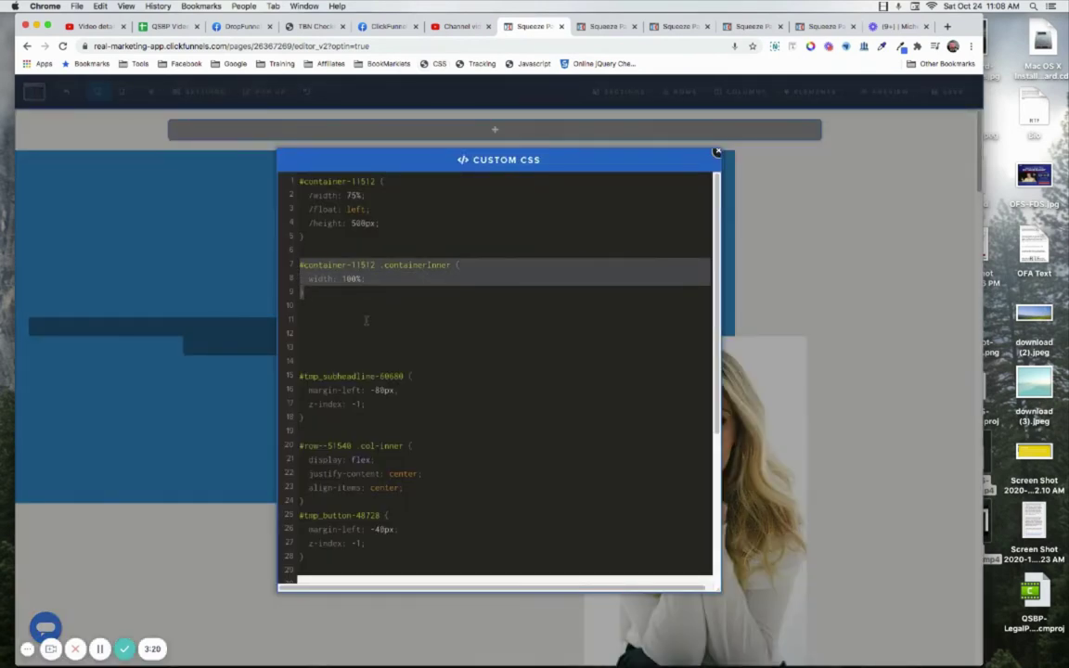
pyautogui.press('Right')
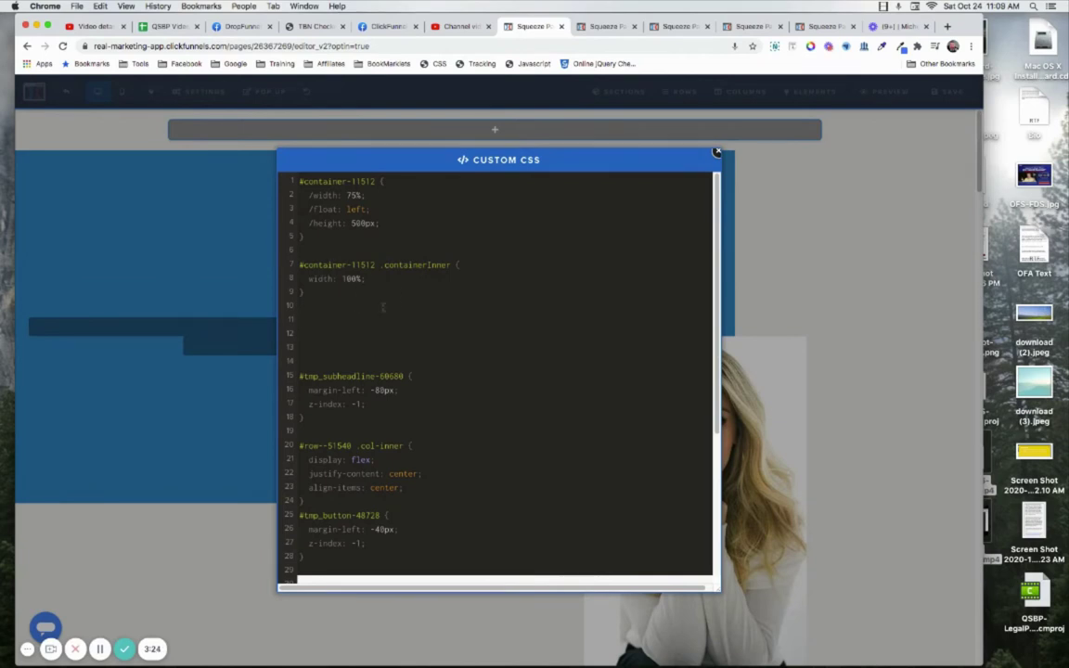
pyautogui.click(374, 266)
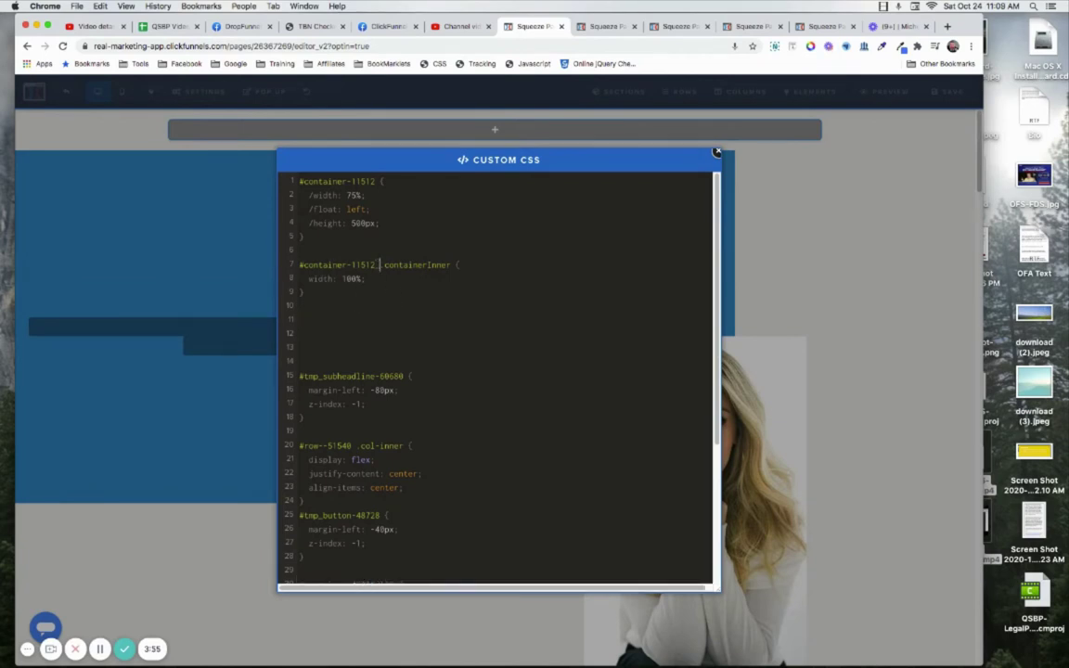
pyautogui.keyDown('shift'); pyautogui.click(290, 270); pyautogui.keyUp('shift')
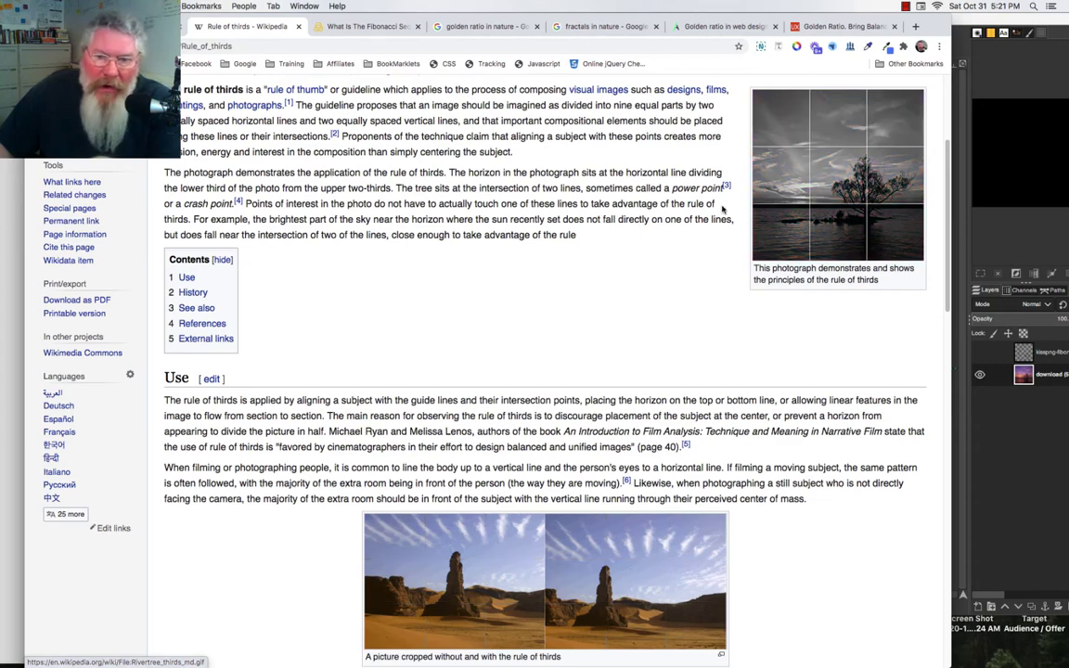
# Examine the cropped picture example in the Use section of Wikipedia's rule of thirds article
pyautogui.scroll(-4, 723, 208)
pyautogui.scroll(-2, 723, 209)
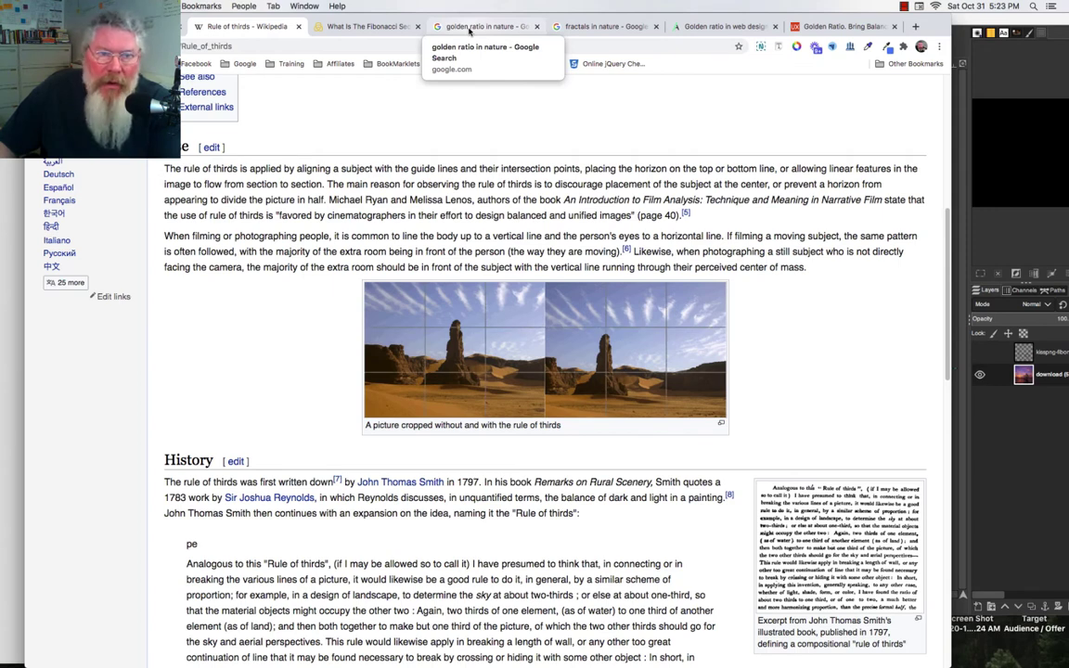
# Switch to the Fibonacci sequence article and highlight successive terms from 0 to 3 to examine how the series builds
pyautogui.click(371, 27)
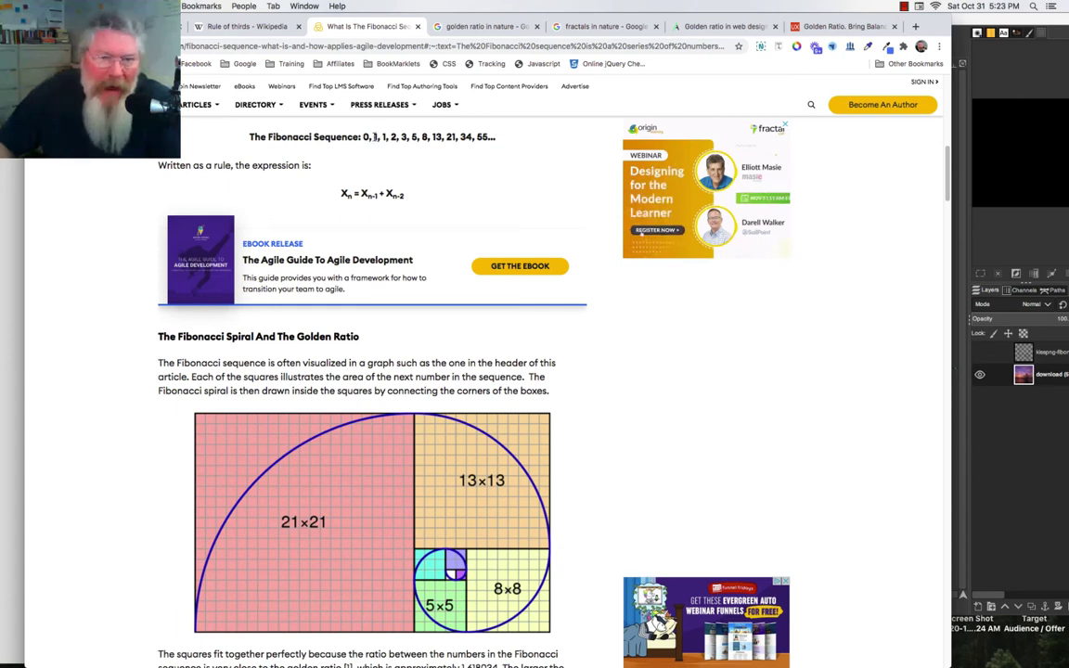
pyautogui.moveTo(363, 136); pyautogui.dragTo(378, 137)
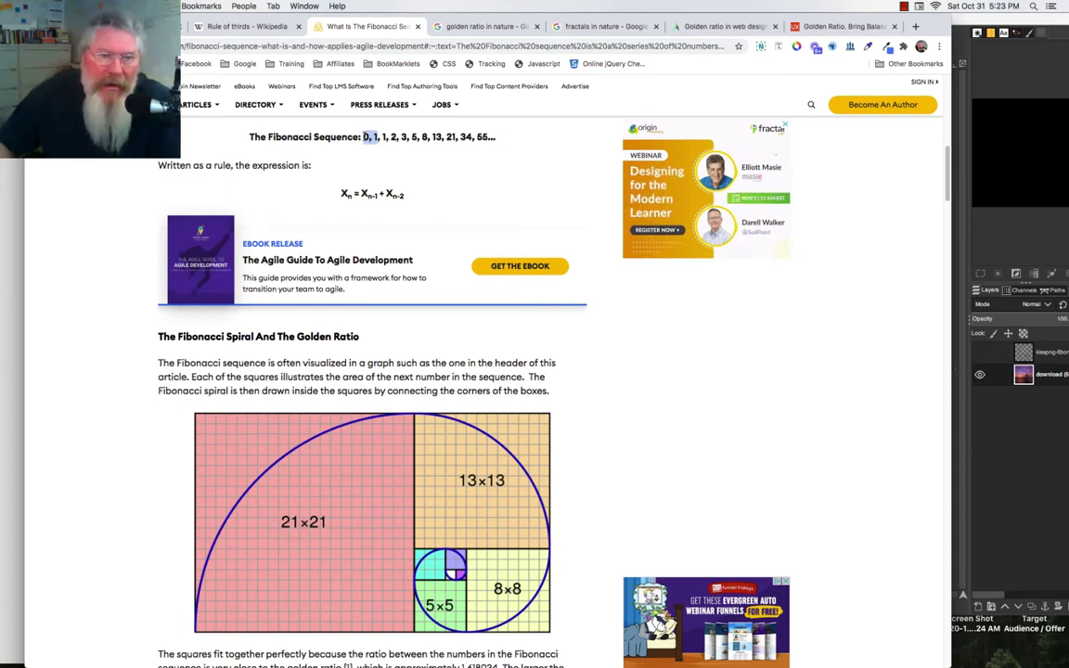
pyautogui.click(384, 137)
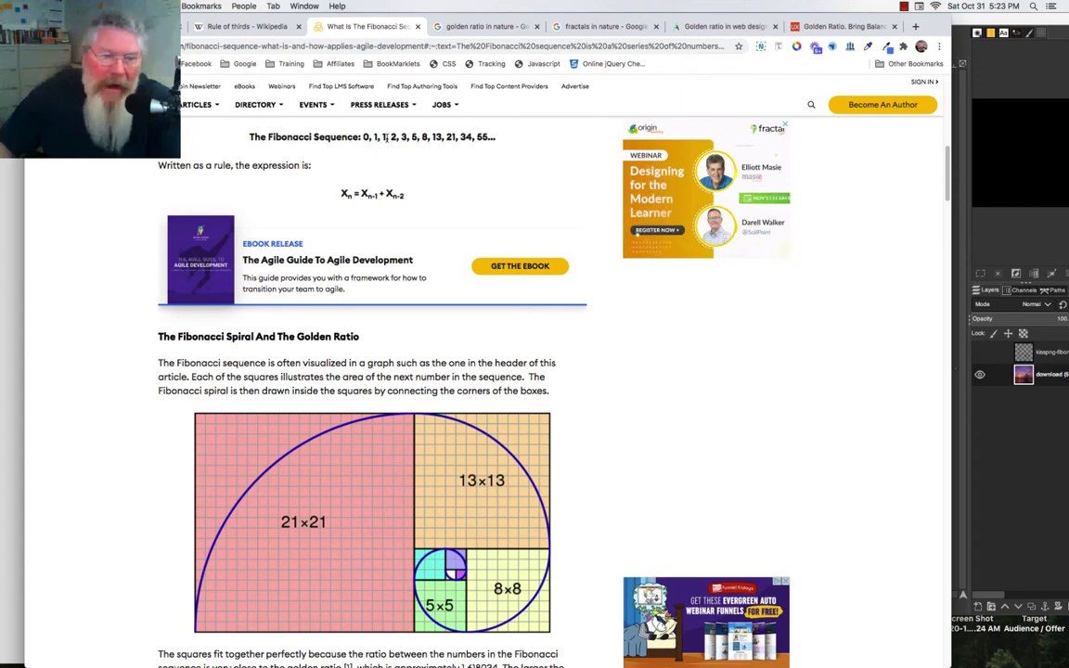
pyautogui.doubleClick(394, 136)
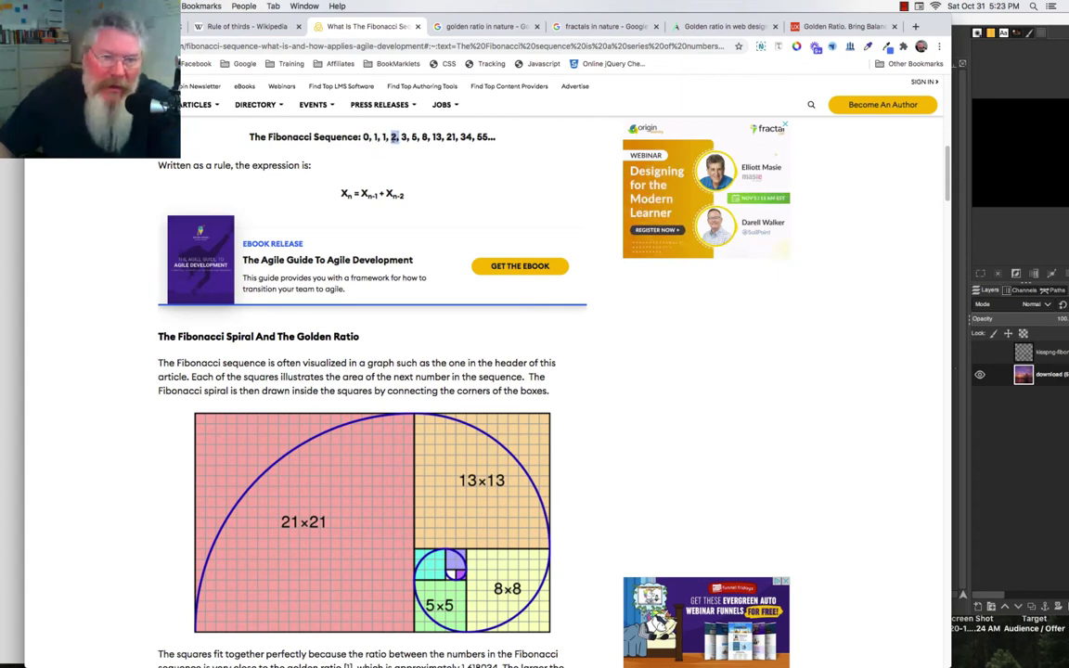
pyautogui.moveTo(397, 137); pyautogui.dragTo(382, 137)
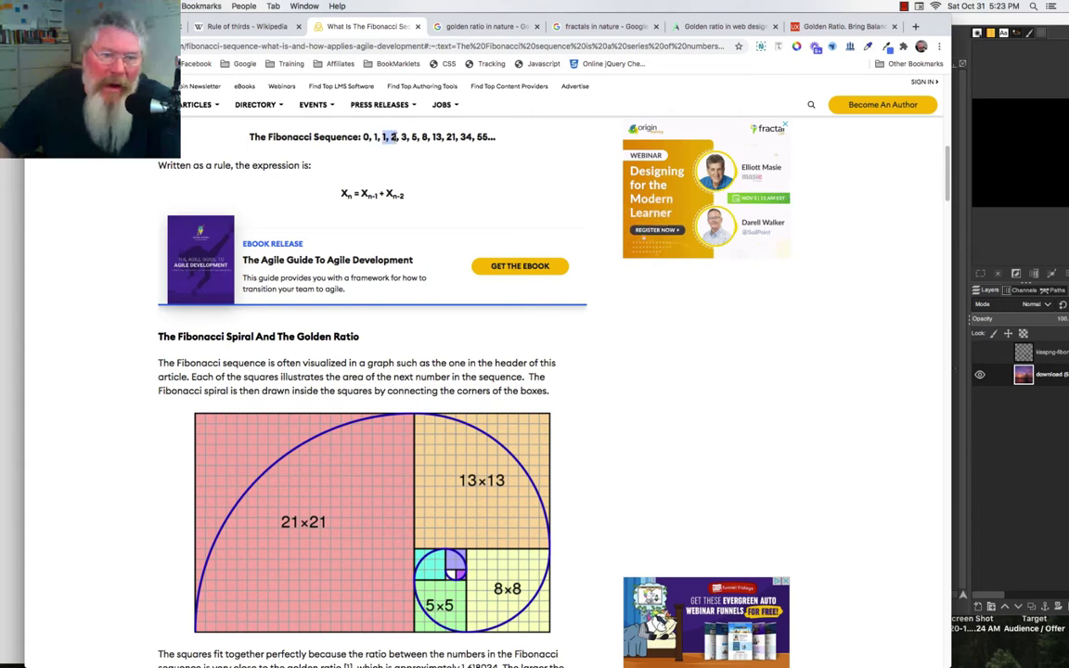
pyautogui.doubleClick(404, 136)
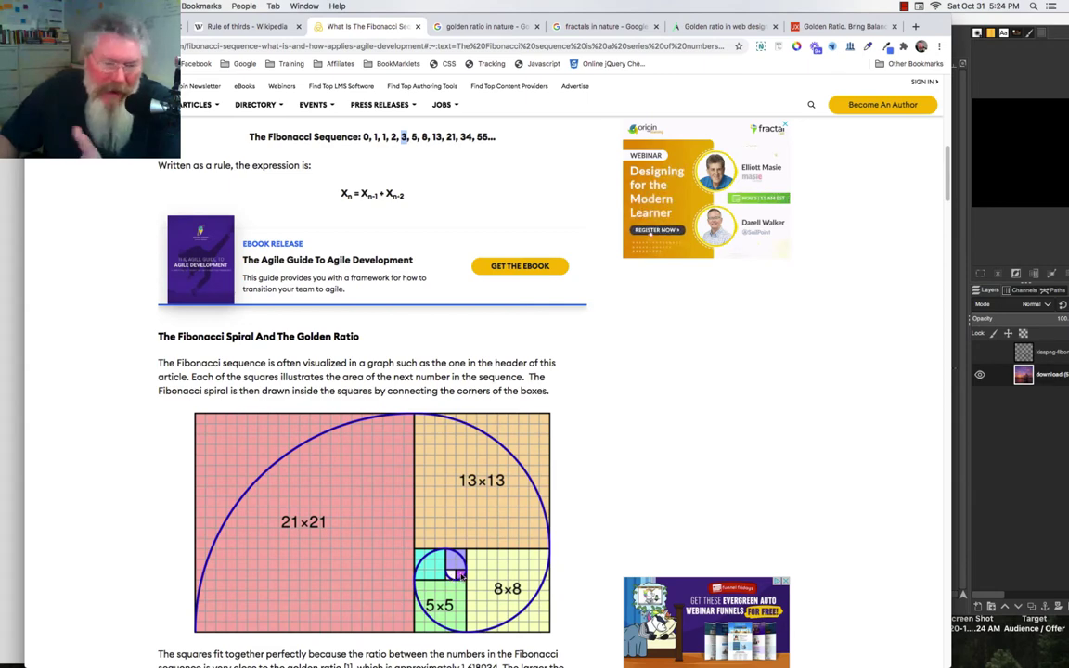
# Examine the Fibonacci spiral diagram and its squares in relation to the number sequence above it
pyautogui.scroll(-3, 586, 518)
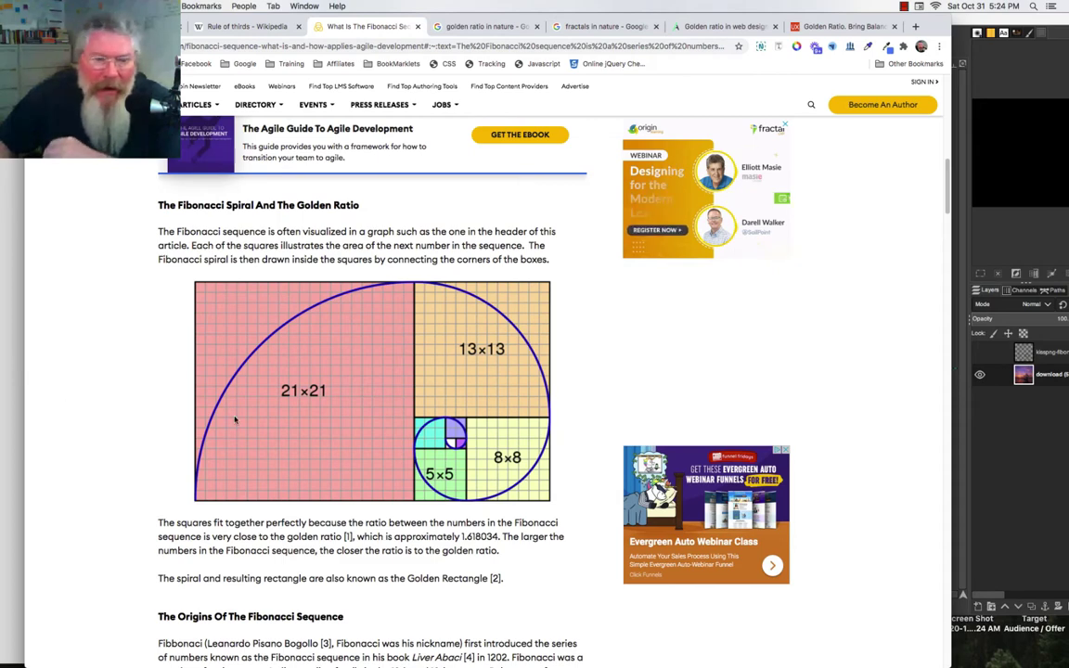
pyautogui.scroll(2, 287, 417)
pyautogui.scroll(2, 290, 419)
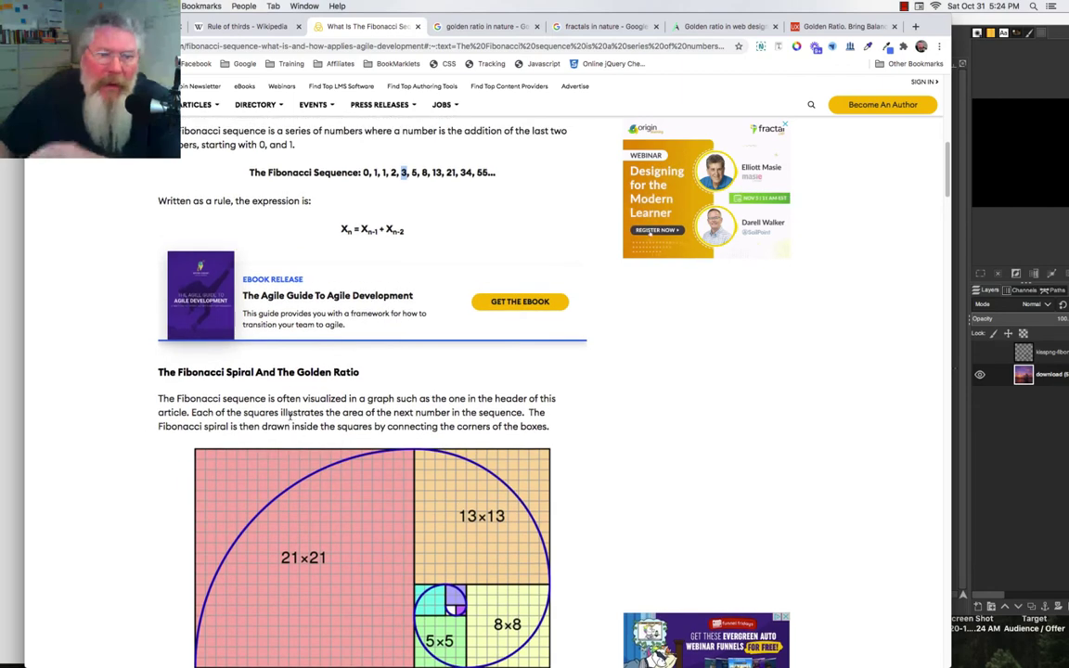
pyautogui.scroll(-2, 291, 420)
pyautogui.scroll(-4, 291, 420)
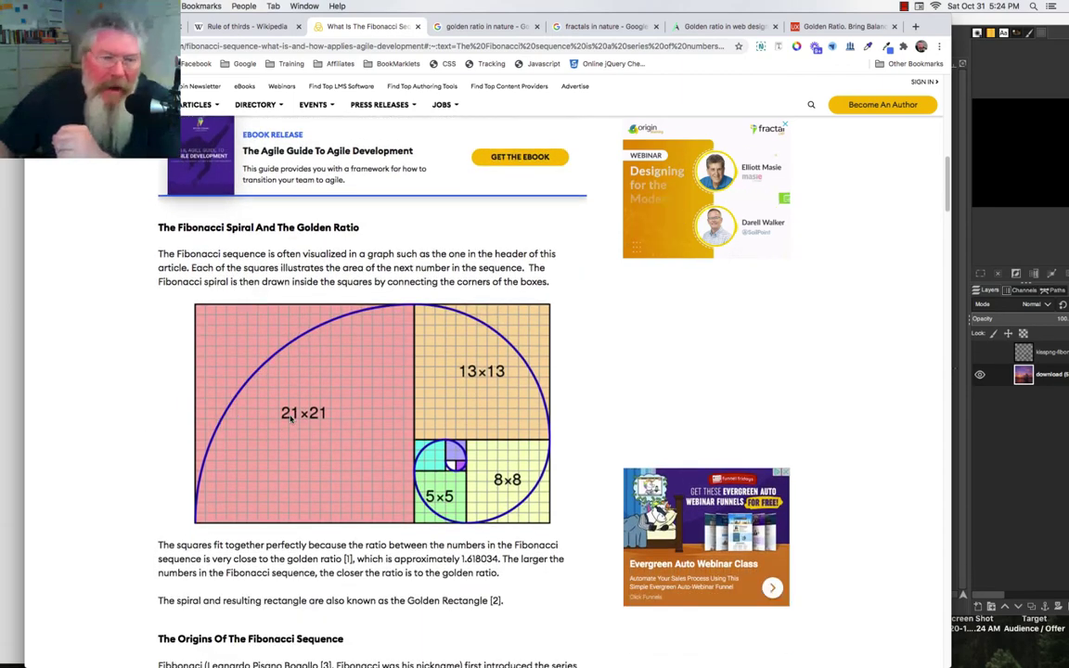
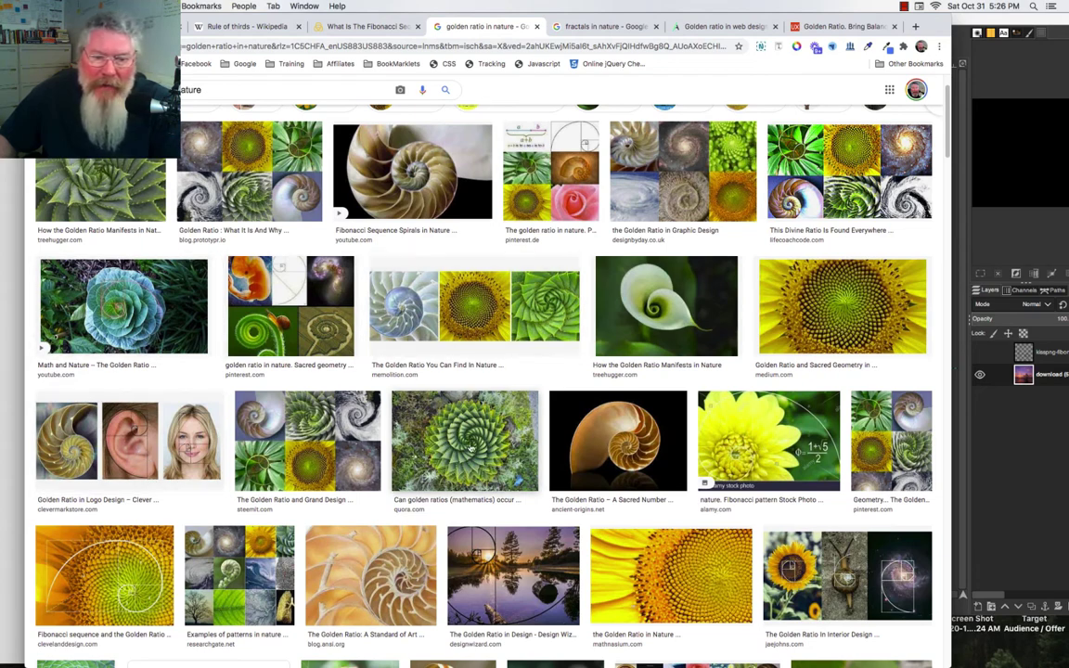
# Examine the golden ratio in nature image results, comparing the spiral overlays on shells, flowers, landscapes, an egg and a hurricane
pyautogui.scroll(-2, 511, 507)
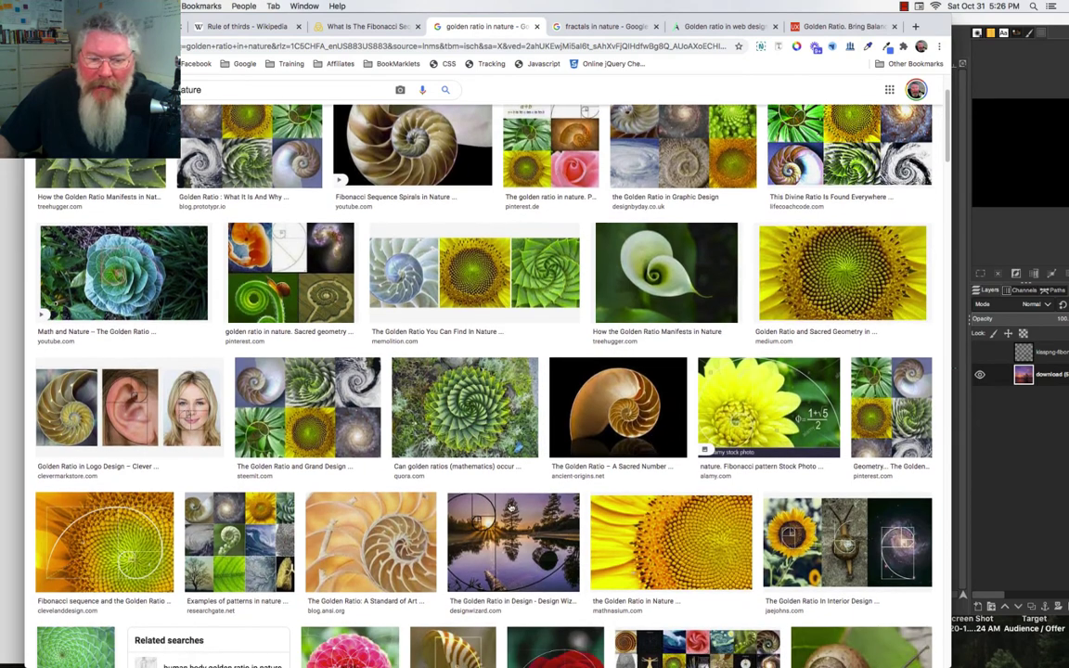
pyautogui.scroll(-3, 510, 507)
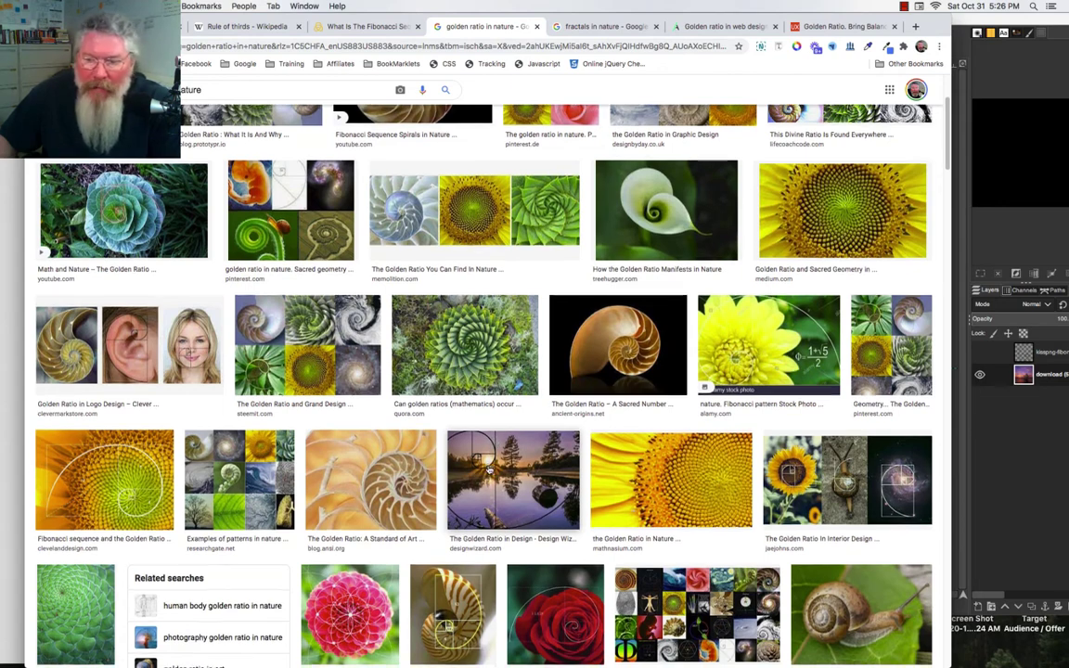
pyautogui.scroll(-2, 649, 464)
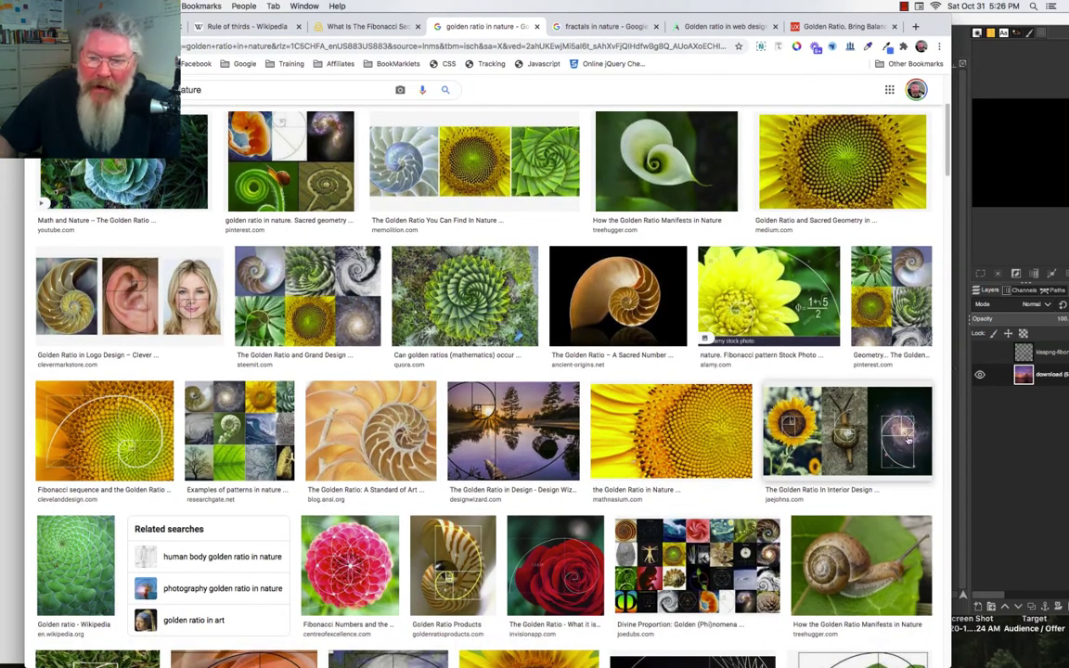
pyautogui.scroll(-1, 877, 483)
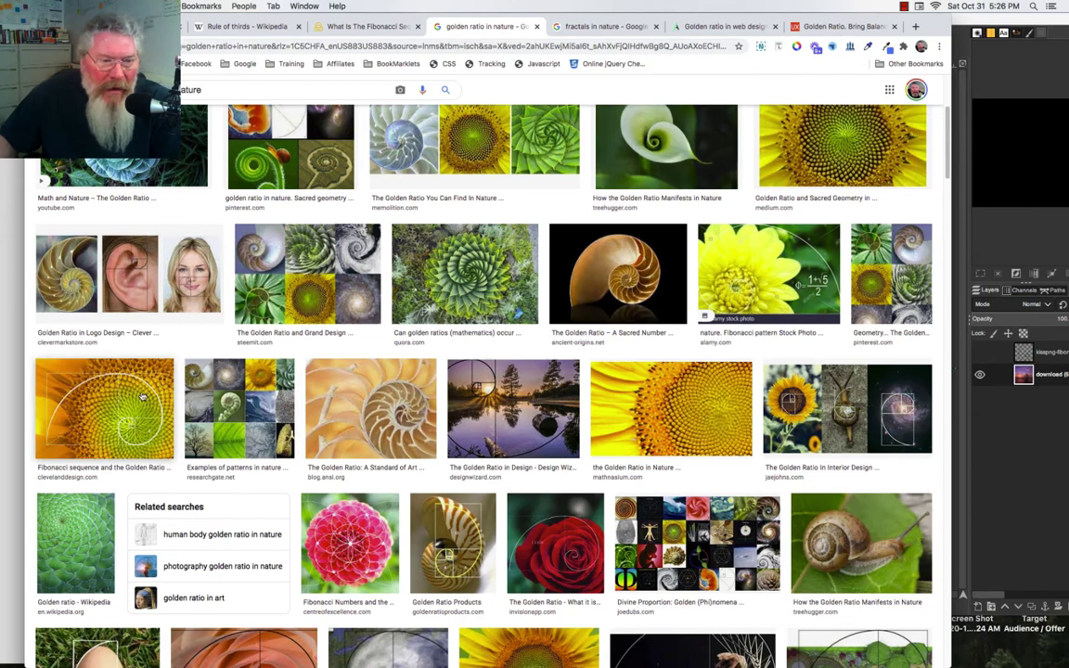
pyautogui.scroll(-2, 142, 396)
pyautogui.scroll(-5, 121, 409)
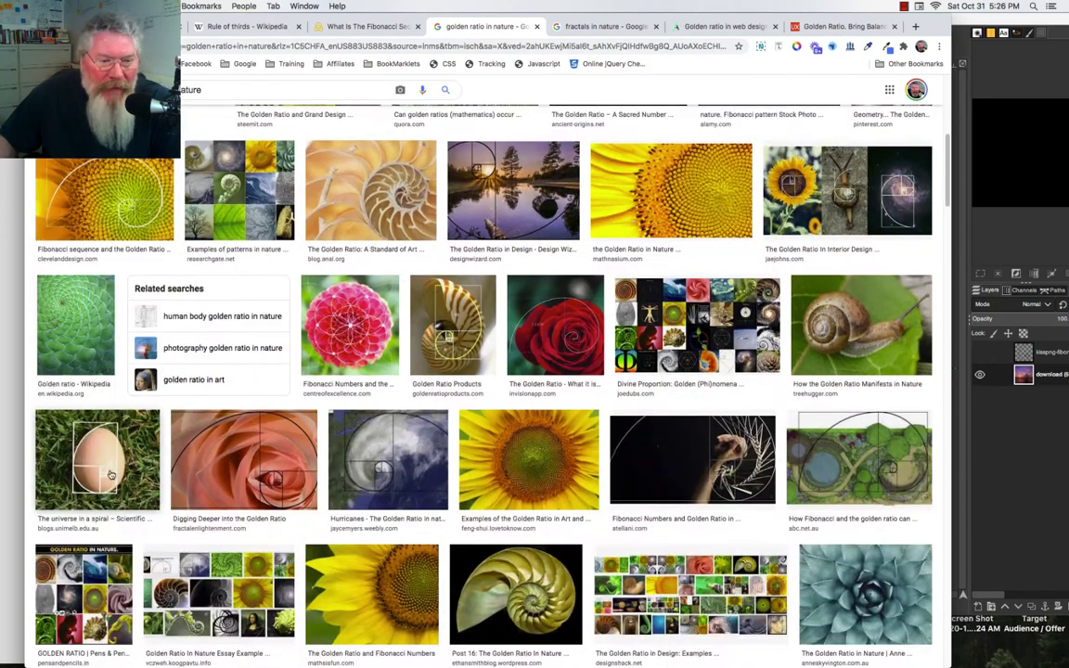
pyautogui.scroll(-2, 90, 464)
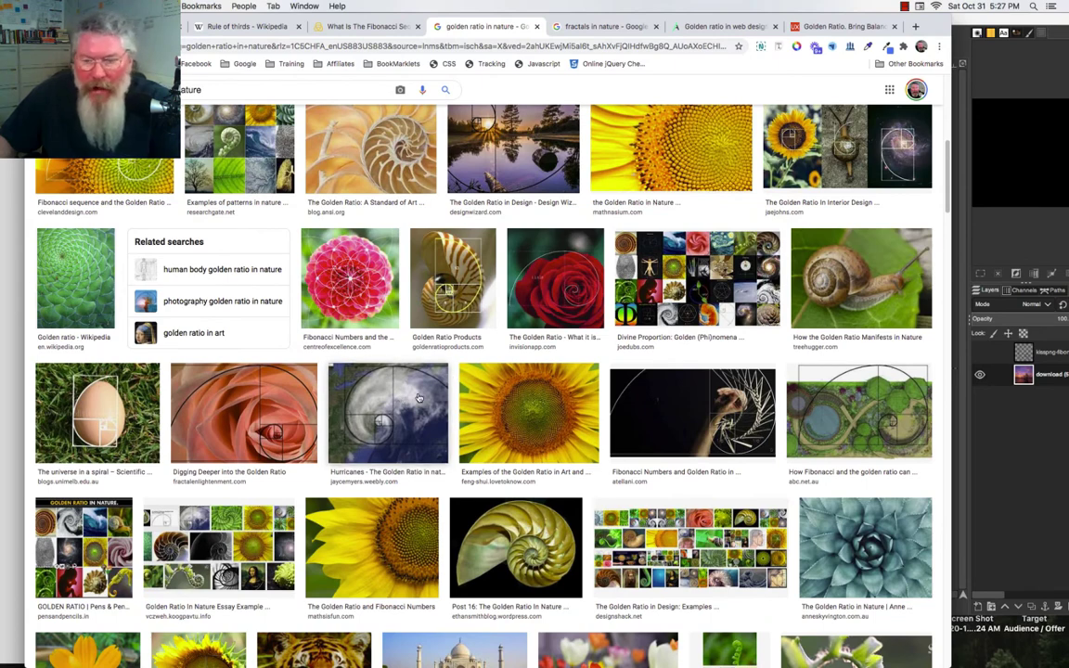
pyautogui.scroll(-1, 390, 392)
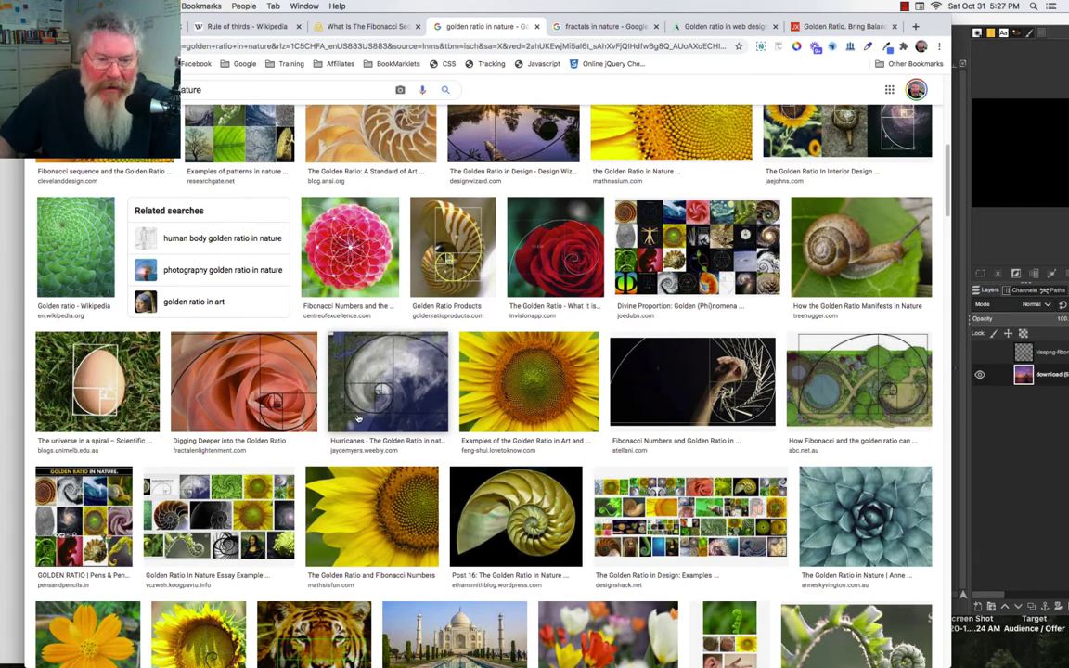
pyautogui.scroll(-3, 358, 420)
pyautogui.scroll(-2, 372, 421)
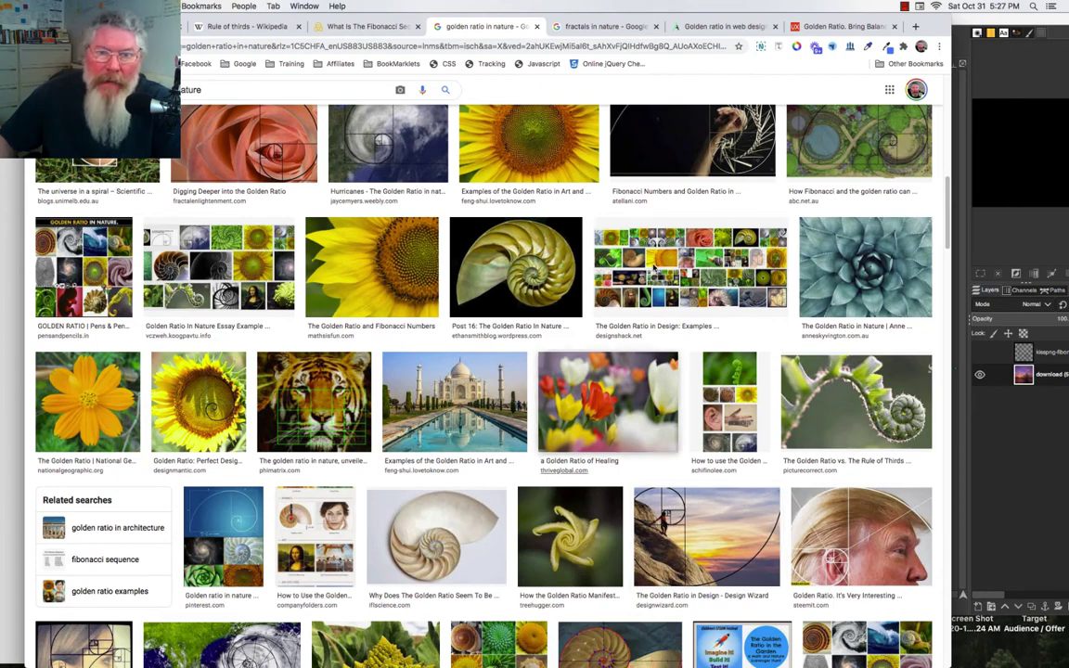
# Switch to the fractals in nature image results and examine the repeating patterns in the ferns, succulents and shells
pyautogui.click(598, 26)
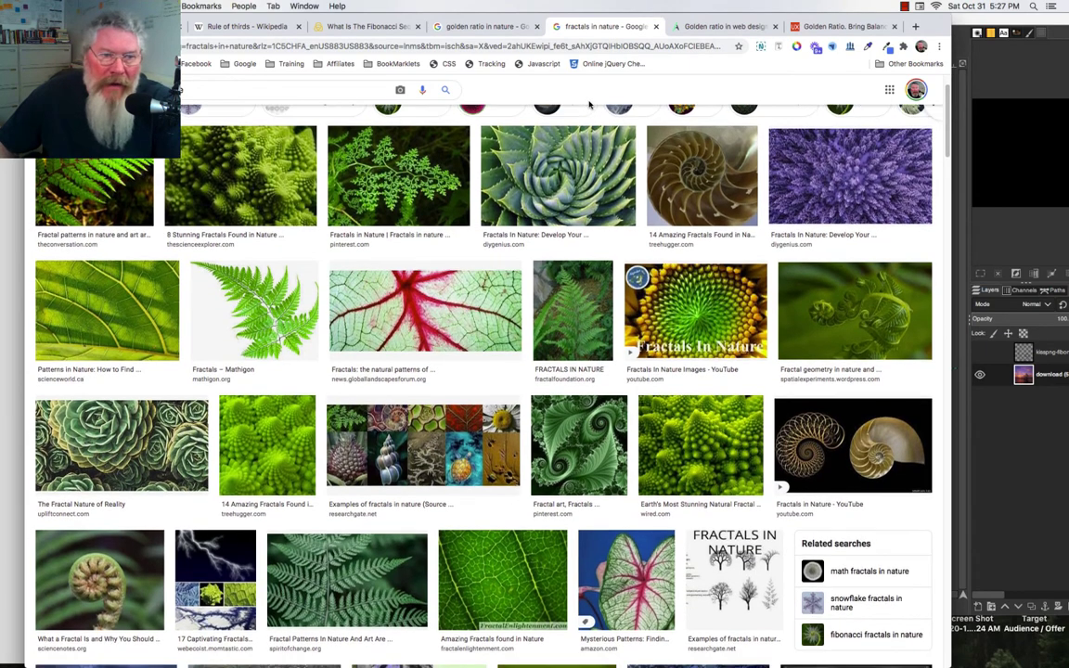
pyautogui.scroll(-2, 588, 104)
pyautogui.scroll(1, 588, 104)
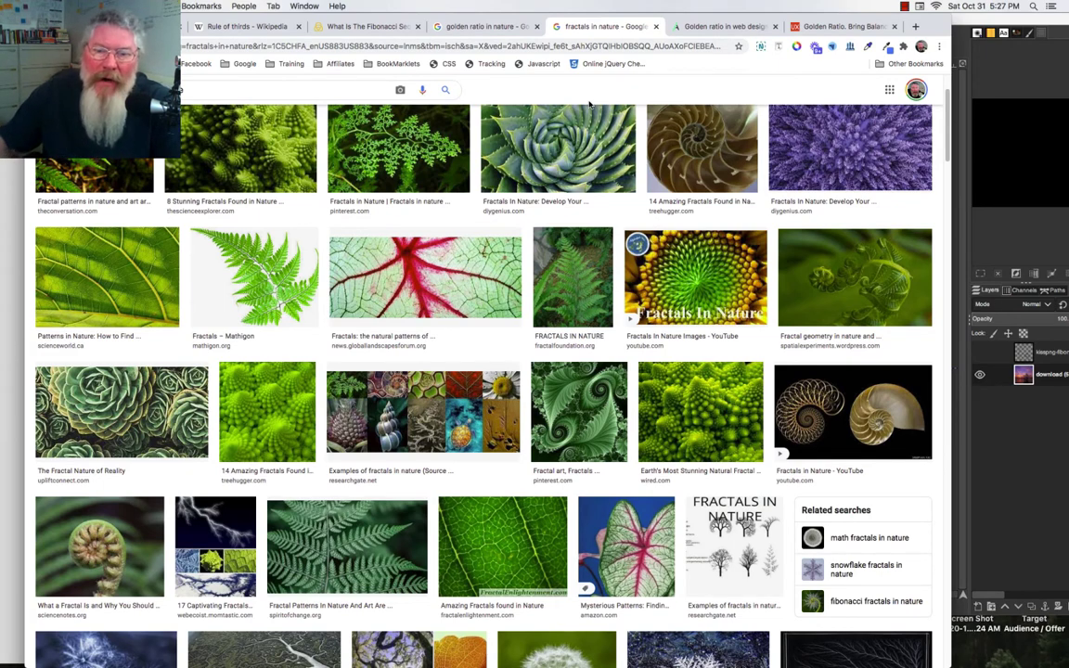
pyautogui.scroll(1, 482, 264)
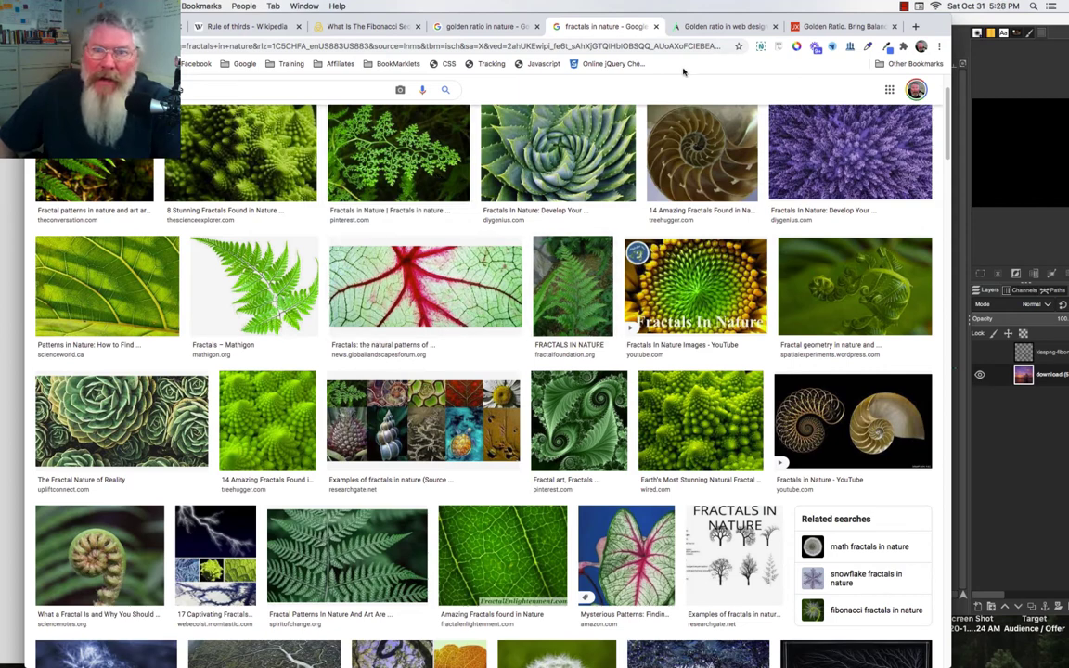
# Examine the images, logo and layout examples in the article on golden ratio in web design, down to the National Geographic page
pyautogui.click(707, 28)
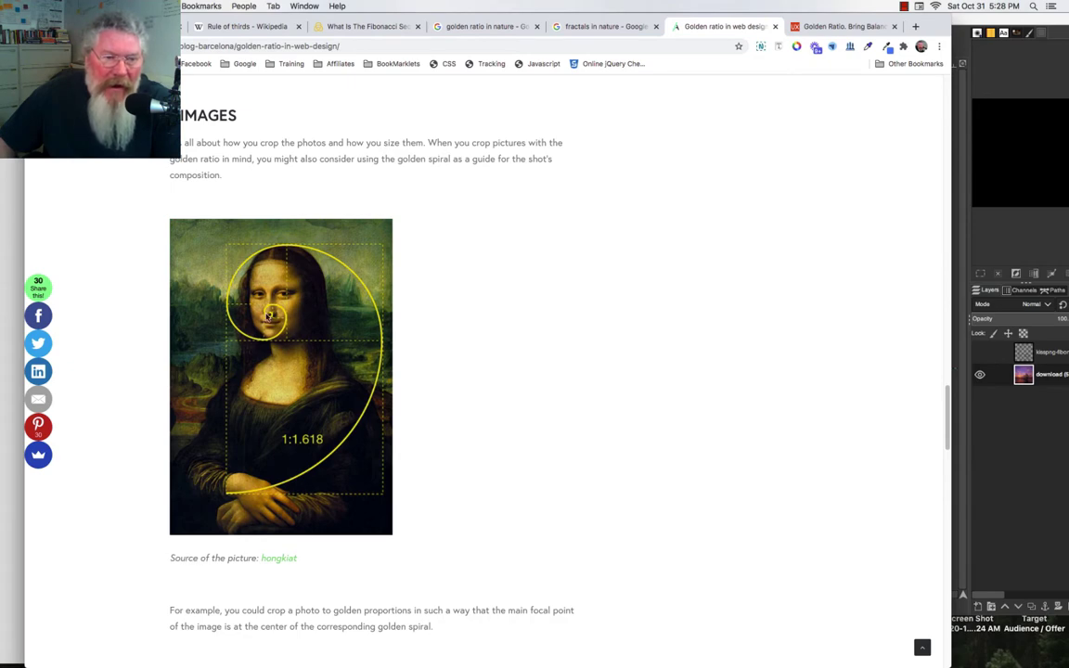
pyautogui.scroll(-5, 506, 306)
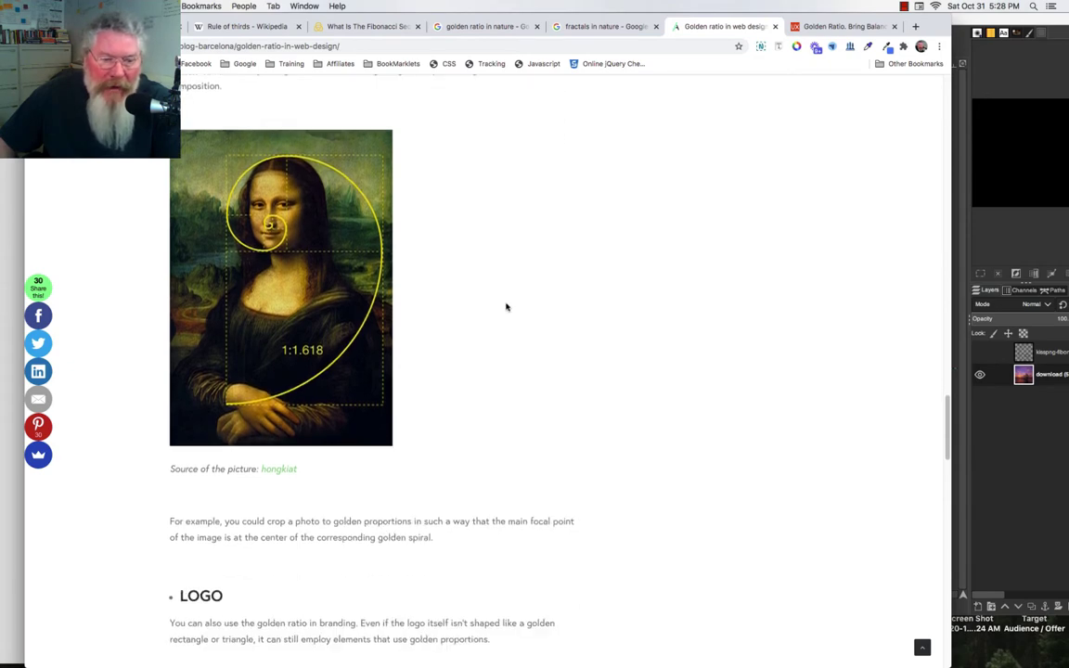
pyautogui.scroll(-6, 506, 306)
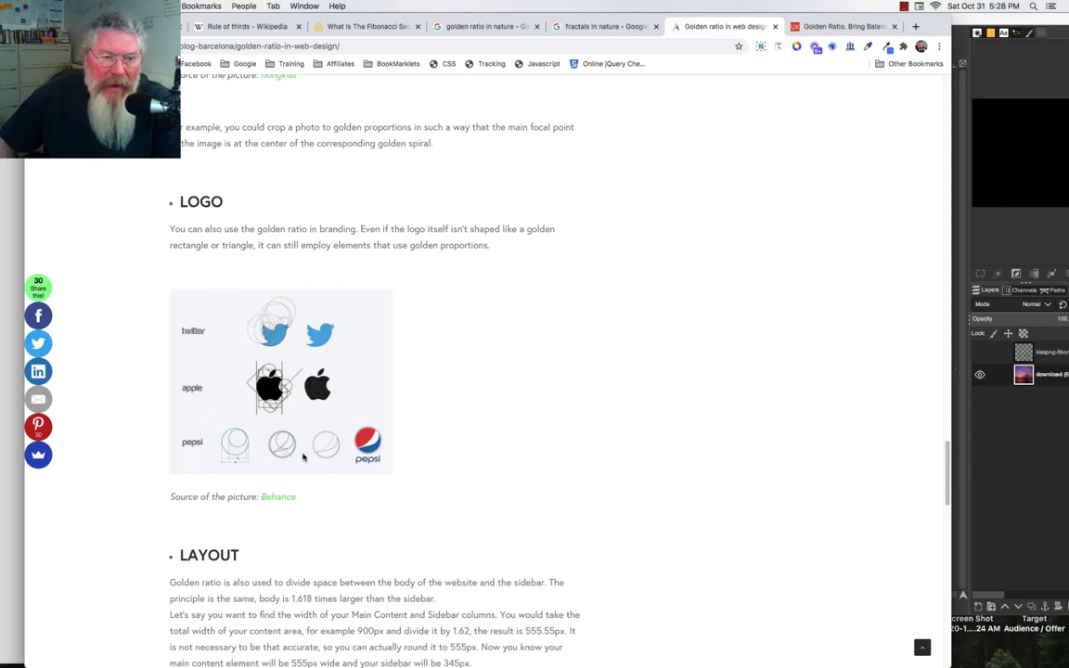
pyautogui.scroll(-7, 599, 308)
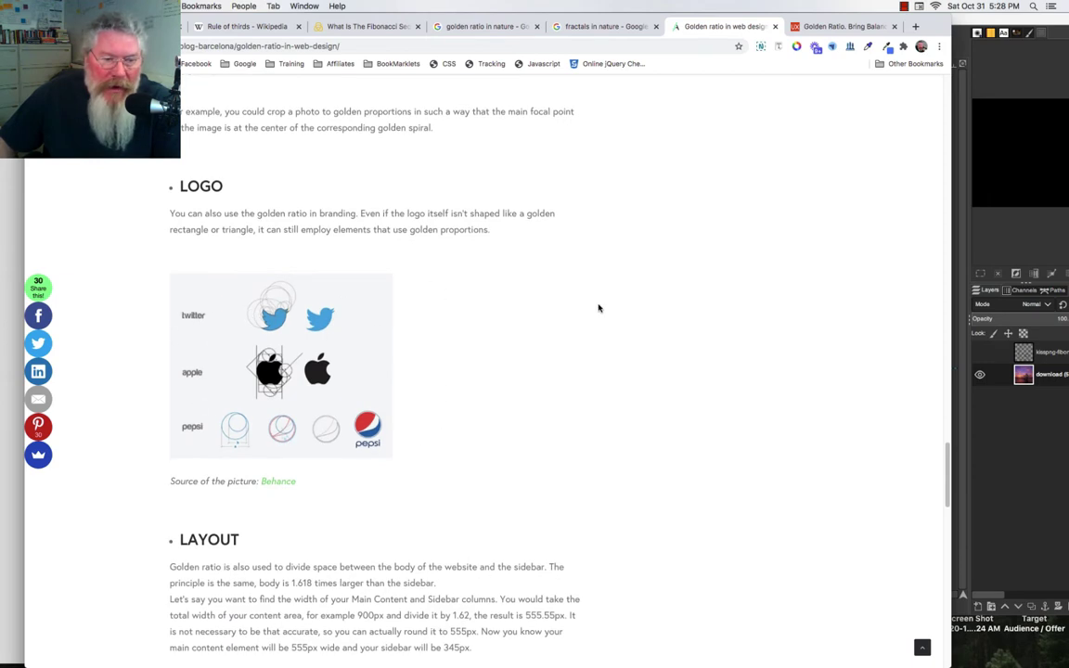
pyautogui.scroll(-5, 599, 308)
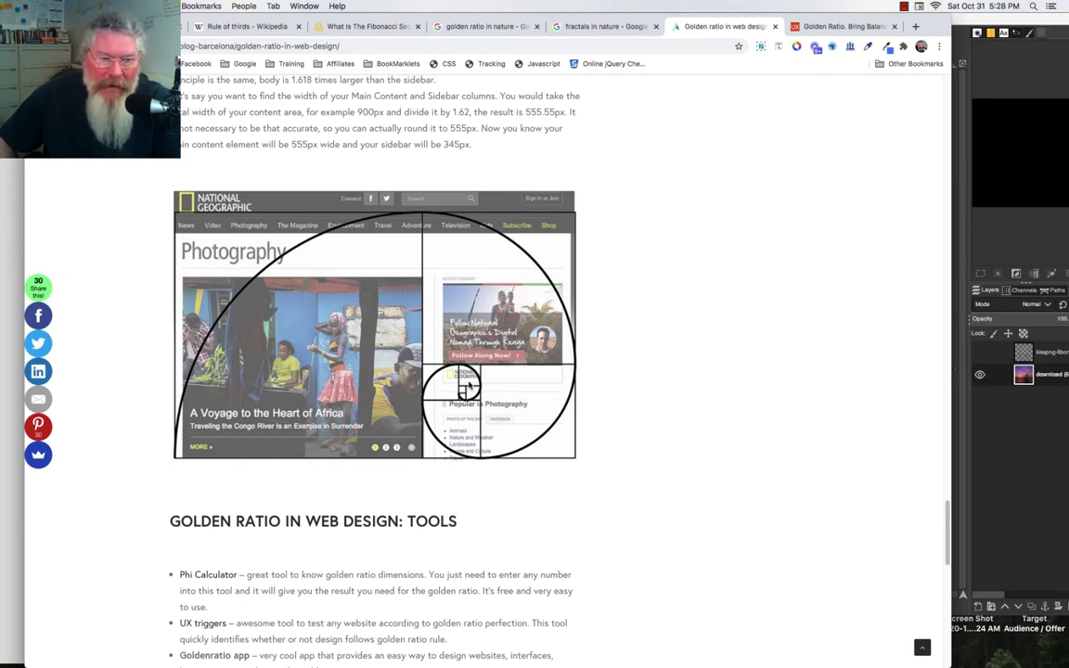
# Switch to the article on golden ratio in UI design and examine its illustration and Tracking Widget examples through to the end
pyautogui.click(820, 26)
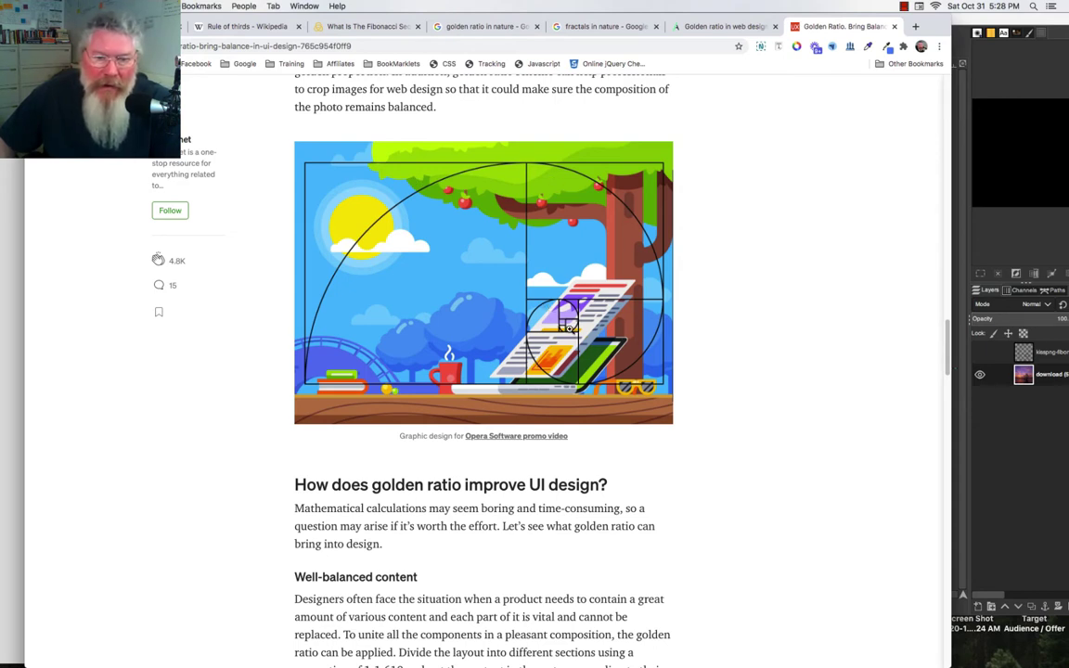
pyautogui.scroll(-10, 793, 224)
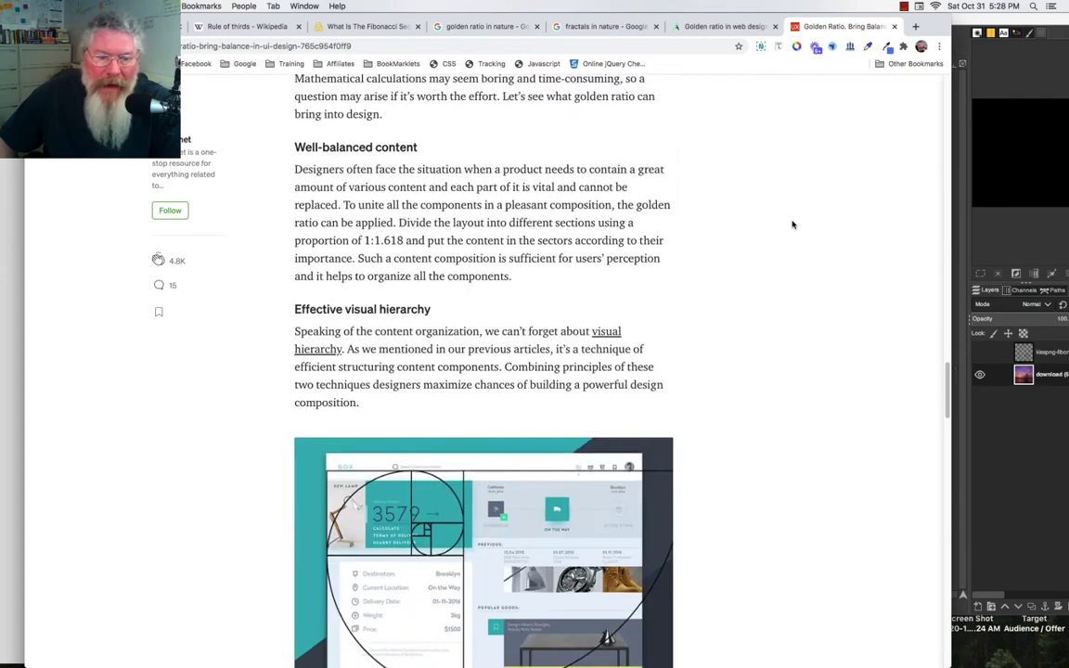
pyautogui.scroll(-1, 792, 223)
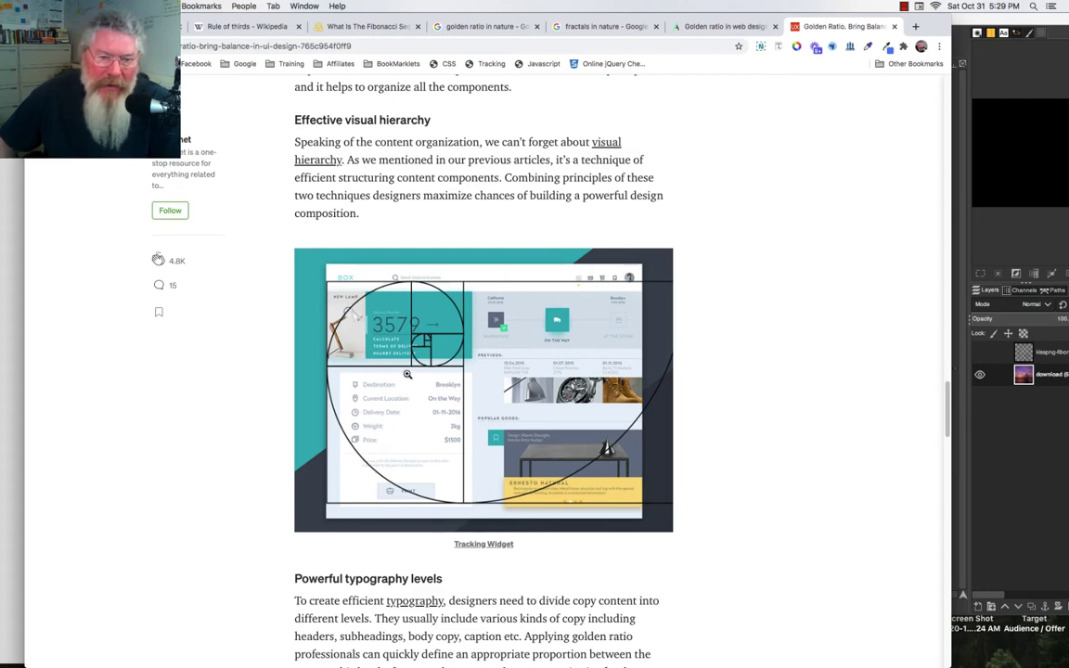
pyautogui.scroll(-10, 469, 311)
pyautogui.scroll(-9, 486, 312)
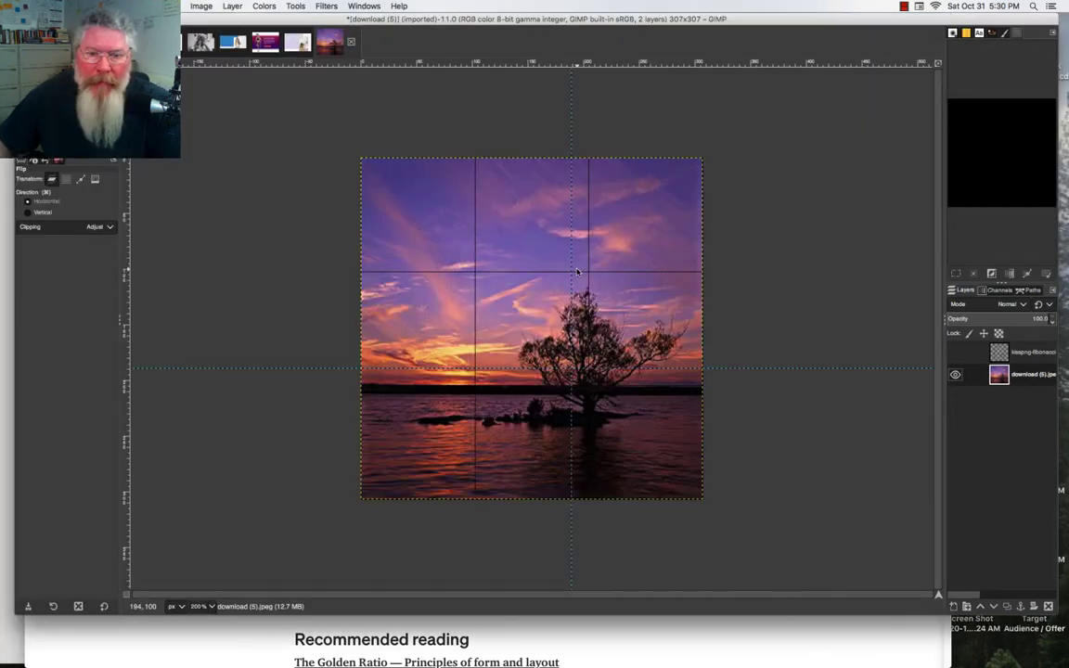
# Switch to GIMP and show the Fibonacci spiral layer over the sunset tree photo
pyautogui.press('super+Tab')
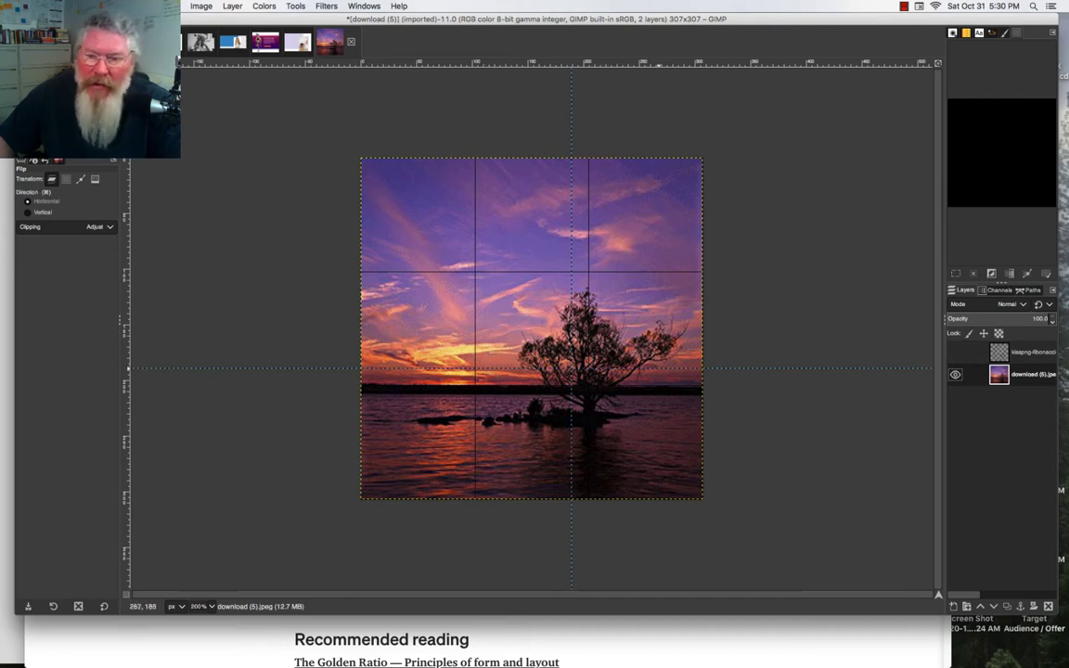
pyautogui.click(955, 354)
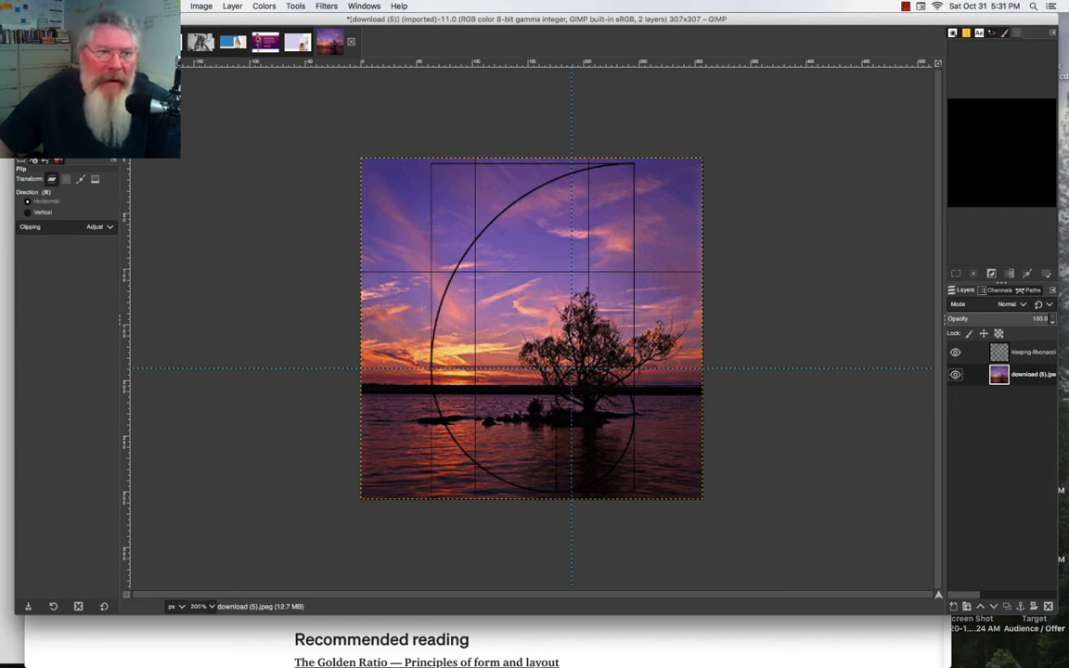
# Switch to the Fib2.xcf image and toggle the Fibonacci spiral layer on and off, leaving it shown over the woman at the desk
pyautogui.hotkey('ctrl', 'pagedown')
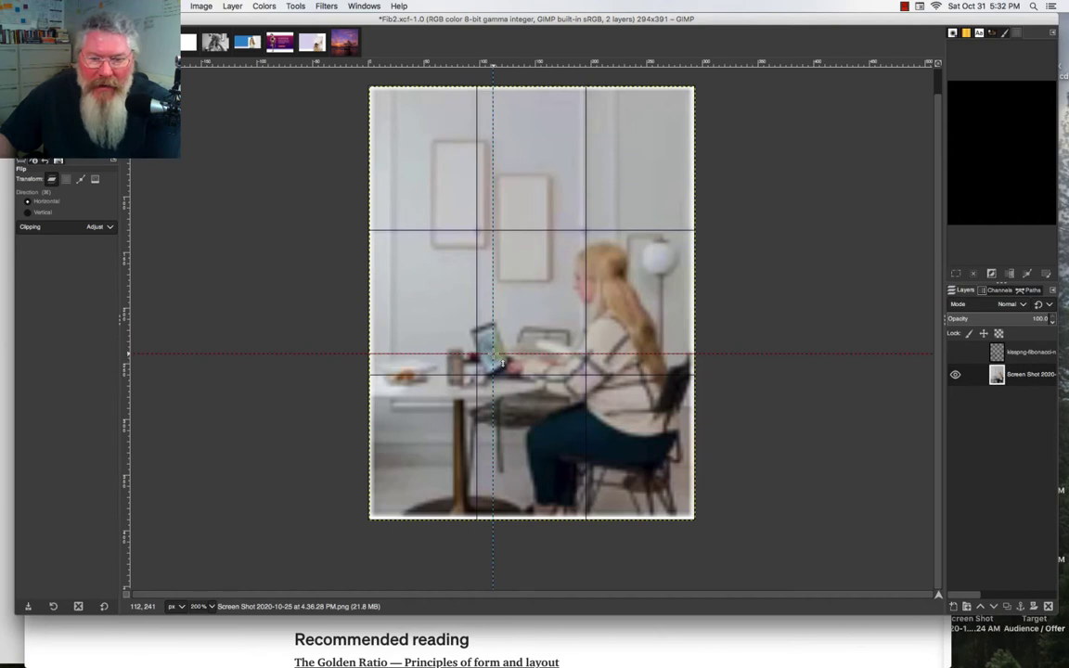
pyautogui.click(956, 354)
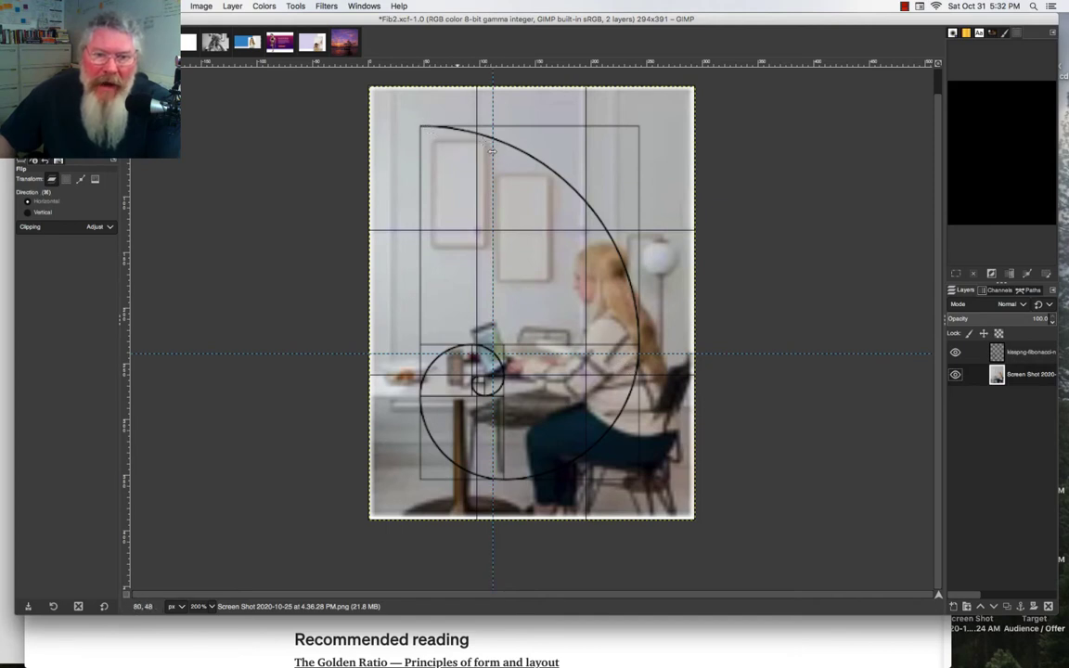
pyautogui.click(955, 353)
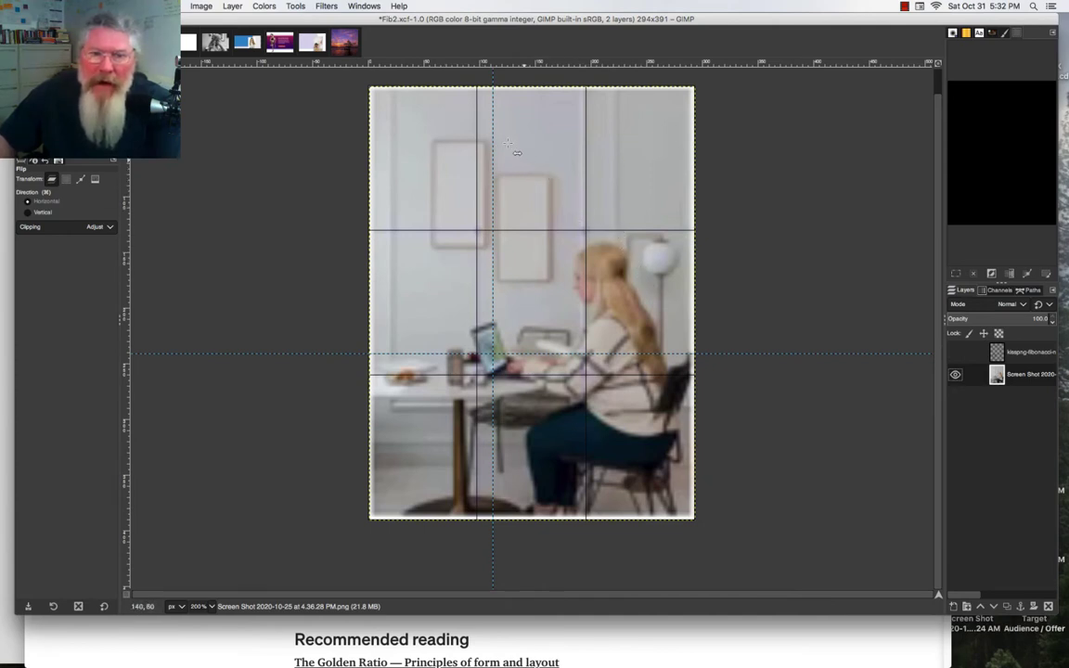
pyautogui.click(956, 353)
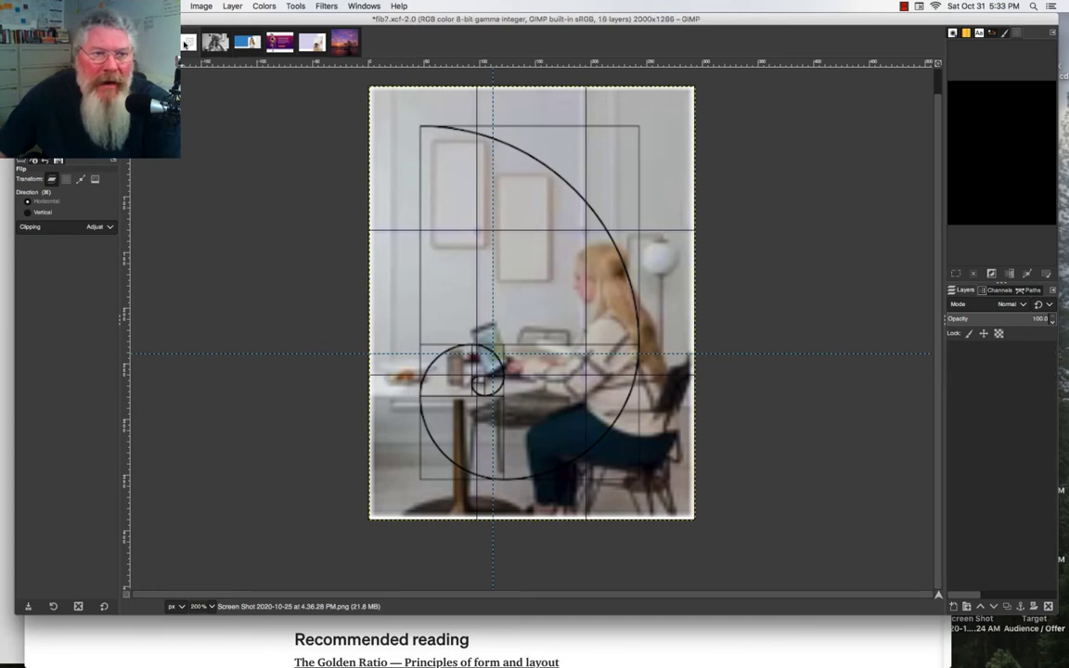
# Open the fib7.xcf image, examine the overlapping portrait and colour block layouts in AllPics.png, and return to GIMP
pyautogui.click(187, 42)
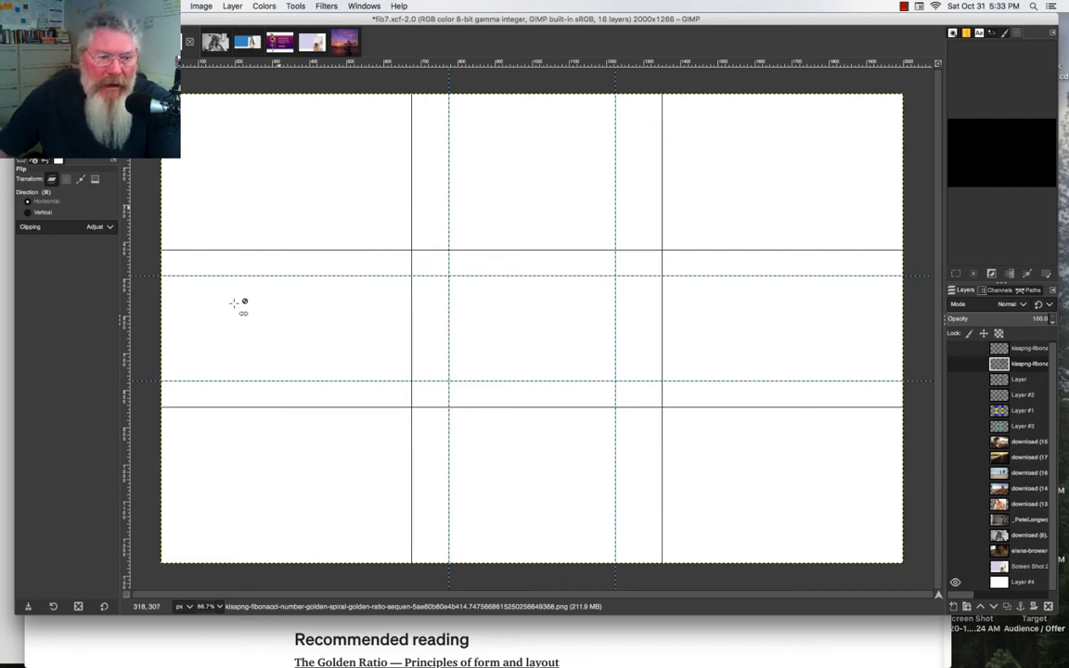
pyautogui.click(4, 503)
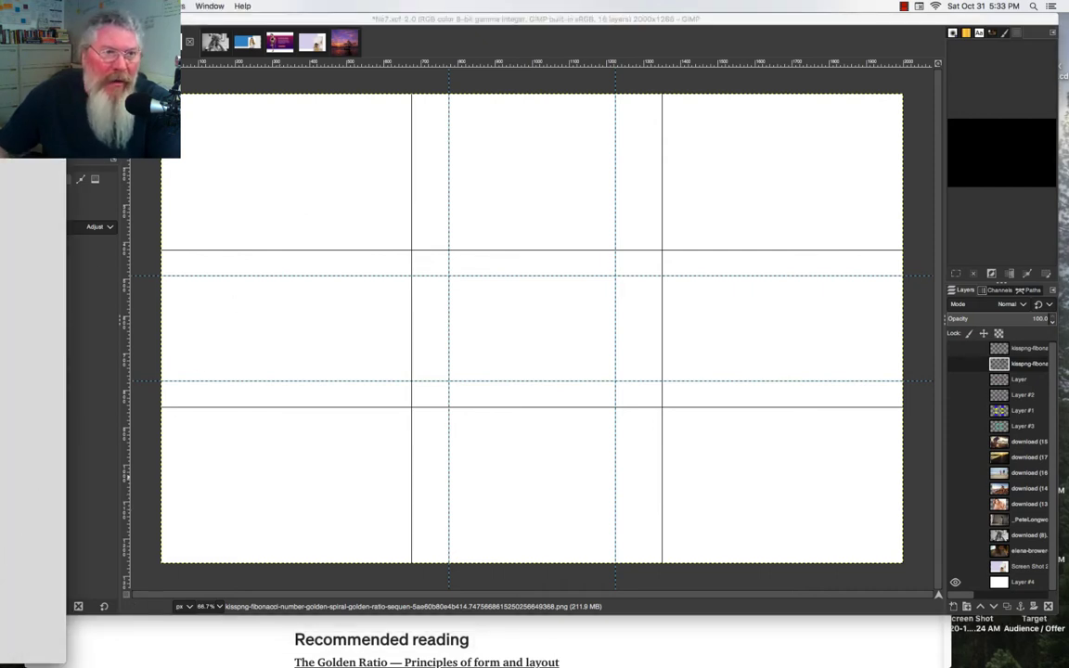
pyautogui.moveTo(65, 8); pyautogui.dragTo(403, 6)
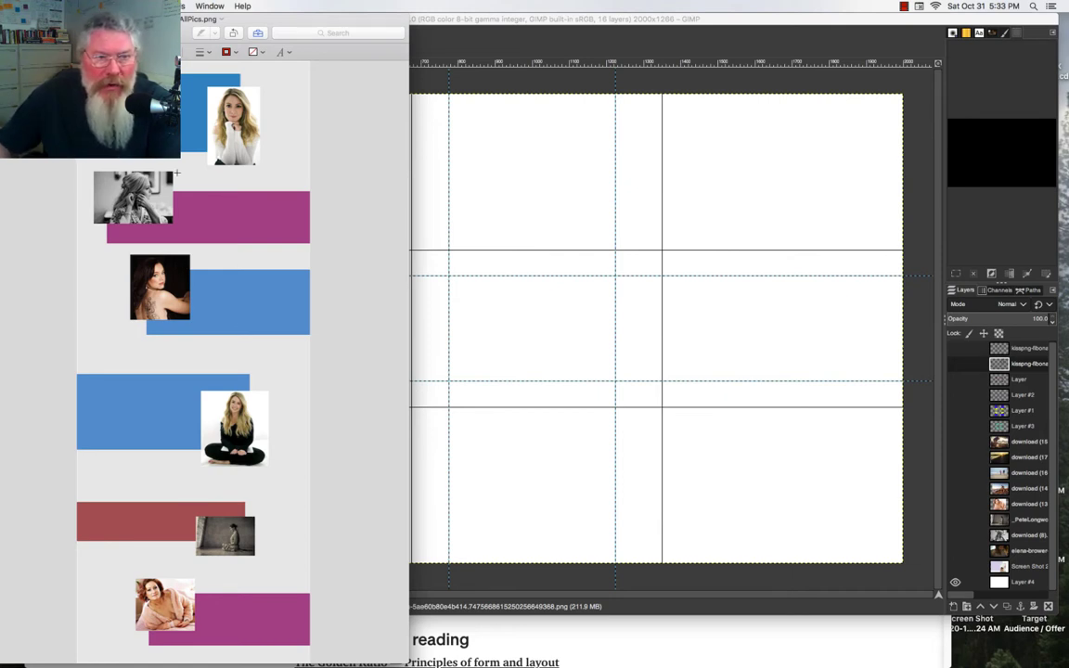
pyautogui.click(550, 581)
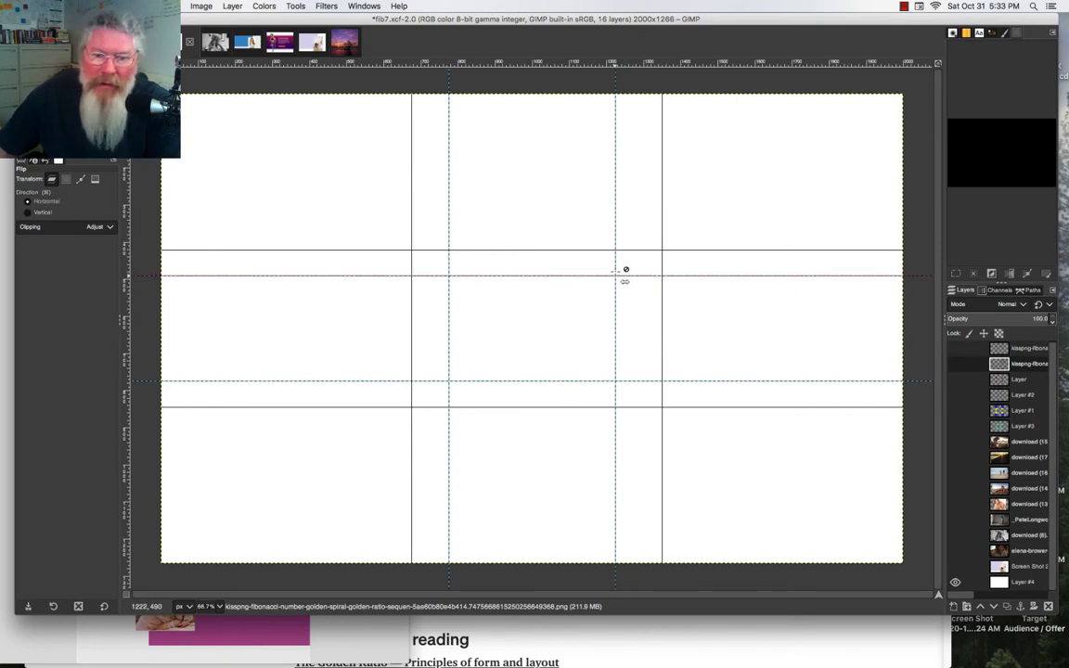
# Show the red intersection circles, blue golden ratio lines, coloured blocks and both Fibonacci spiral layers over the fib7.xcf grid
pyautogui.click(956, 381)
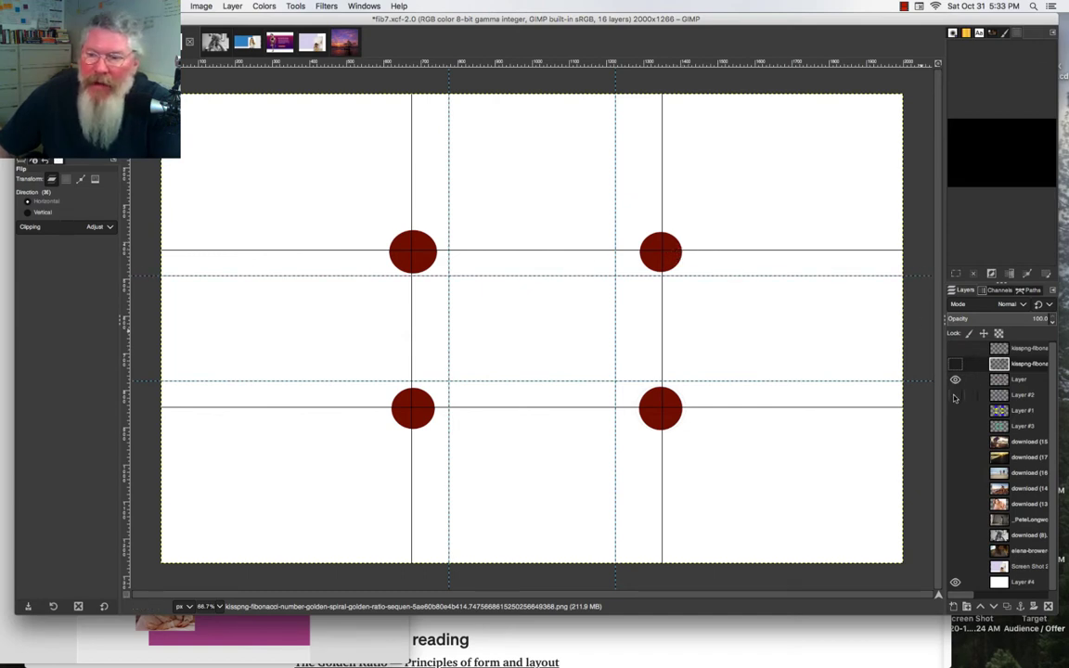
pyautogui.click(956, 396)
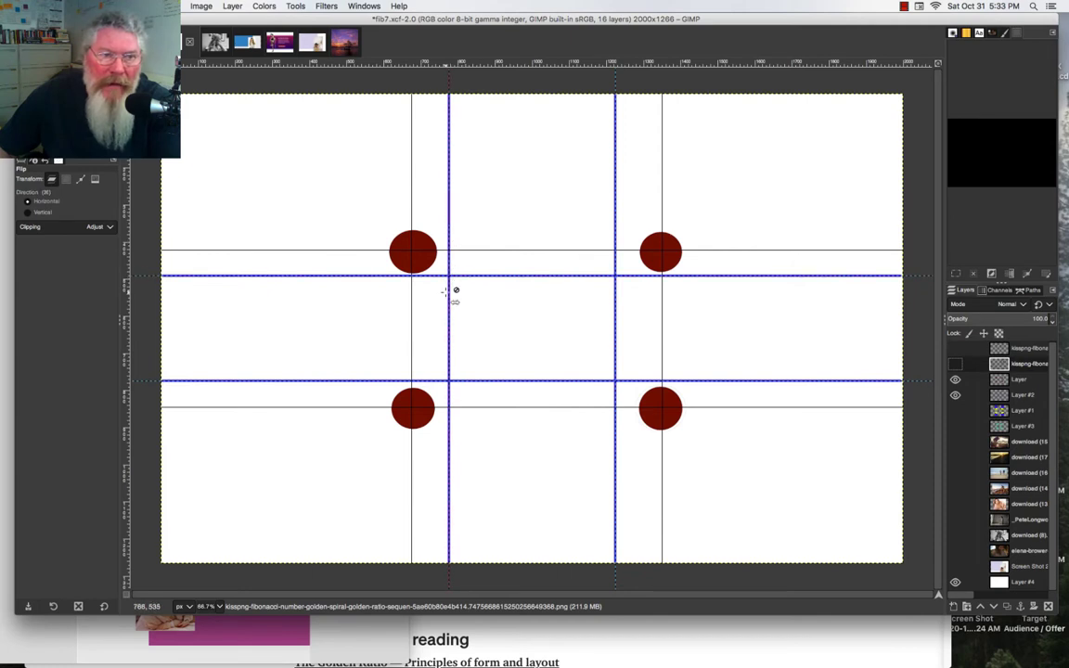
pyautogui.click(956, 366)
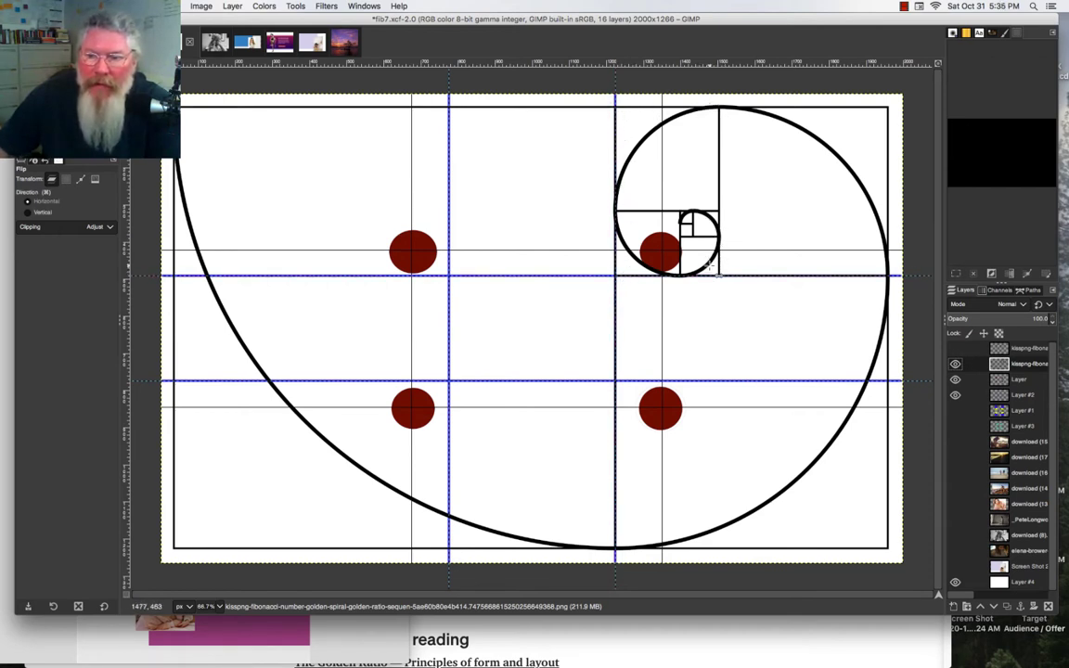
pyautogui.click(956, 411)
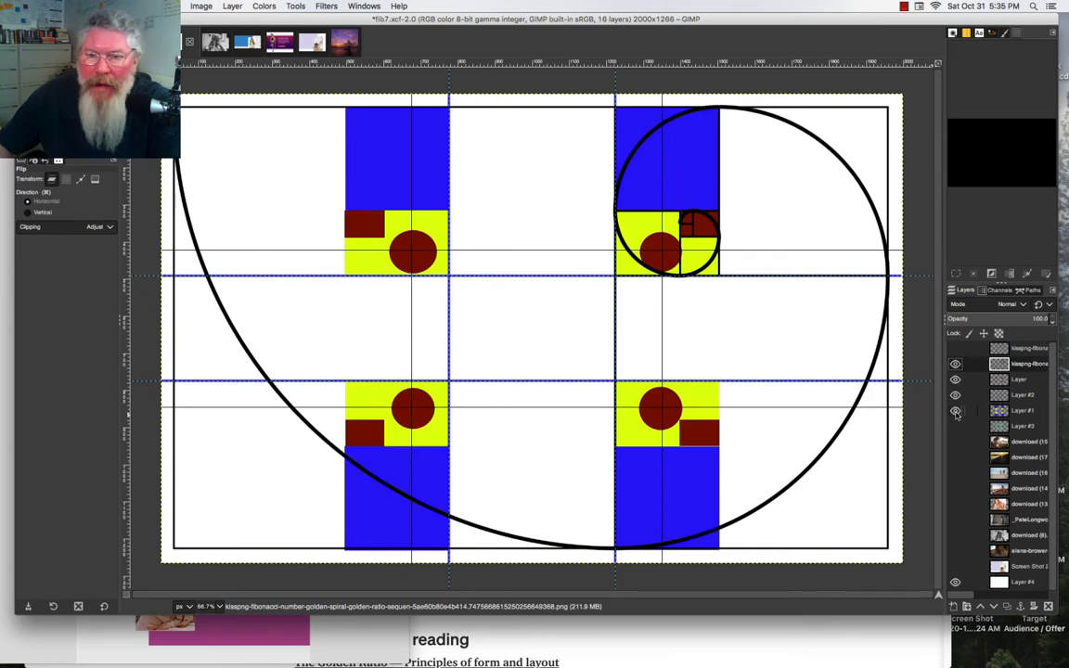
pyautogui.click(956, 350)
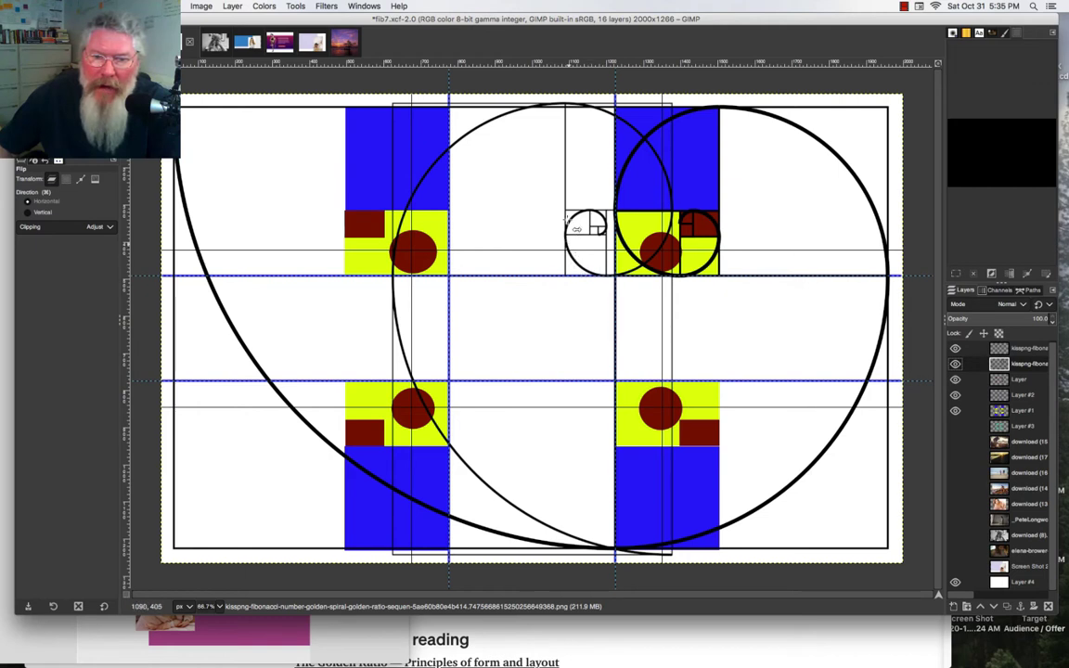
# Show the green blocks of Layer #3 and toggle the coloured blocks of Layer #1 off and on again
pyautogui.click(956, 426)
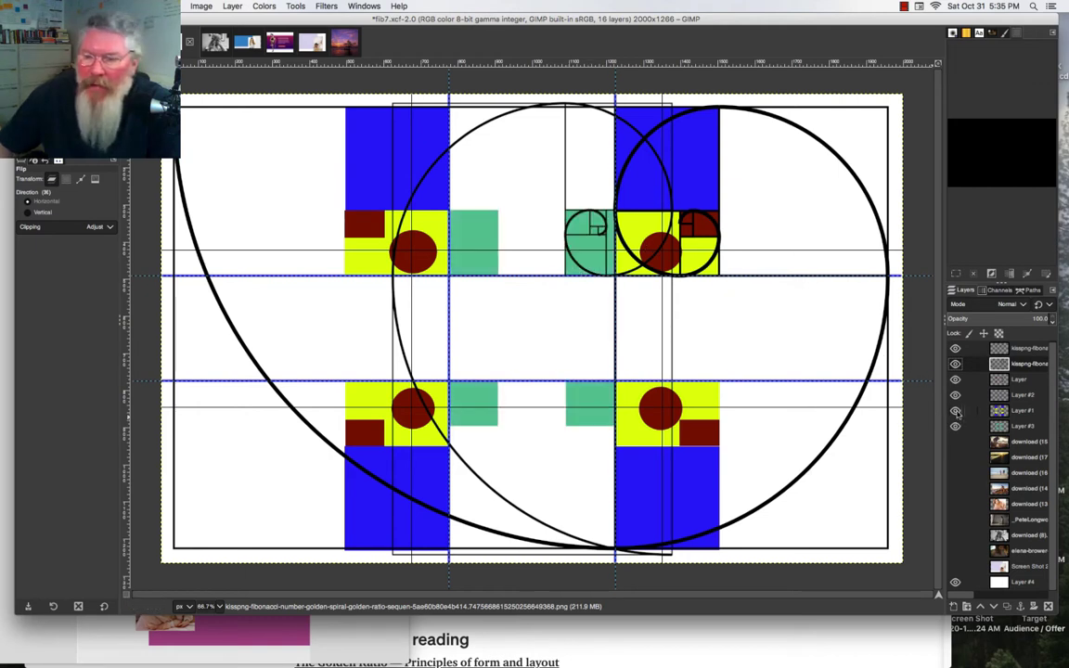
pyautogui.click(956, 411)
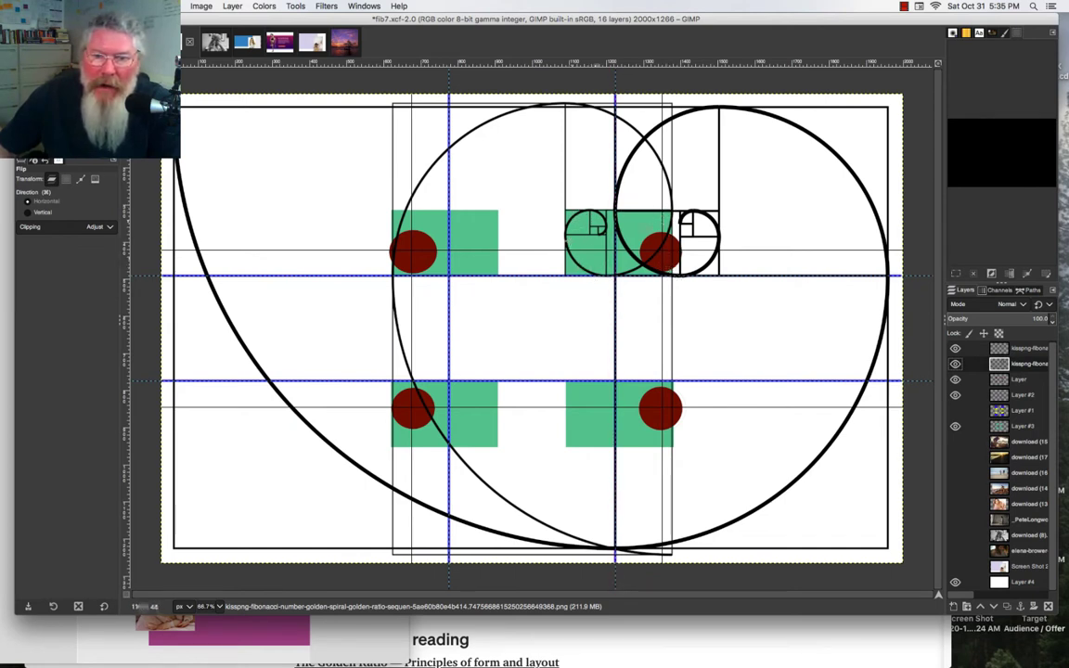
pyautogui.click(956, 410)
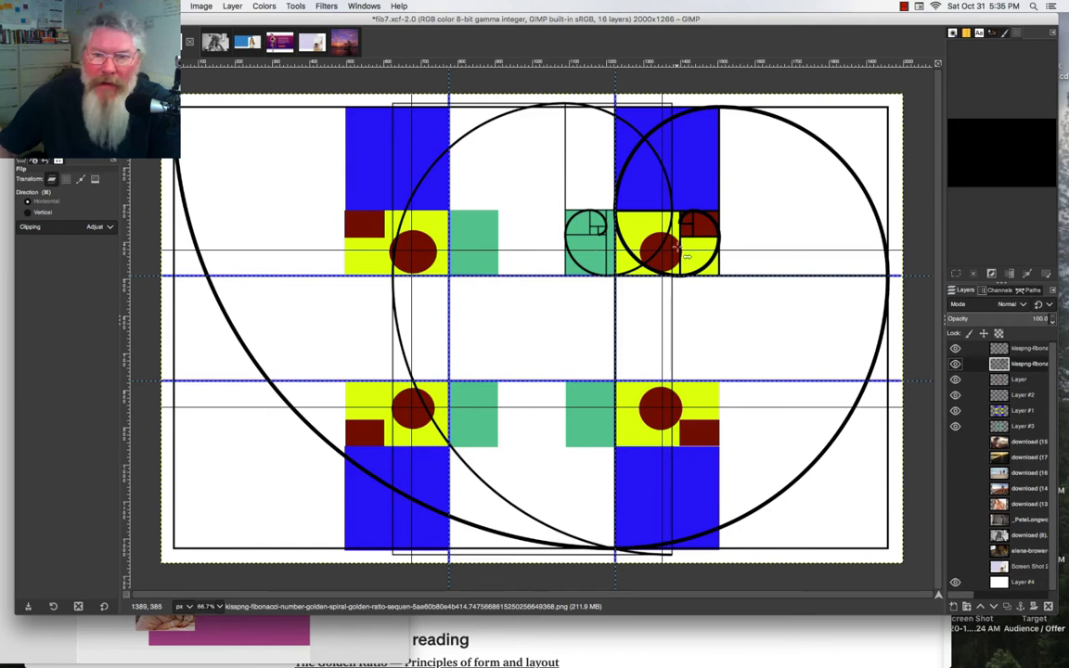
# Show the photo of the long-haired woman looking down and hide every block, line, circle and spiral overlay above it
pyautogui.click(956, 551)
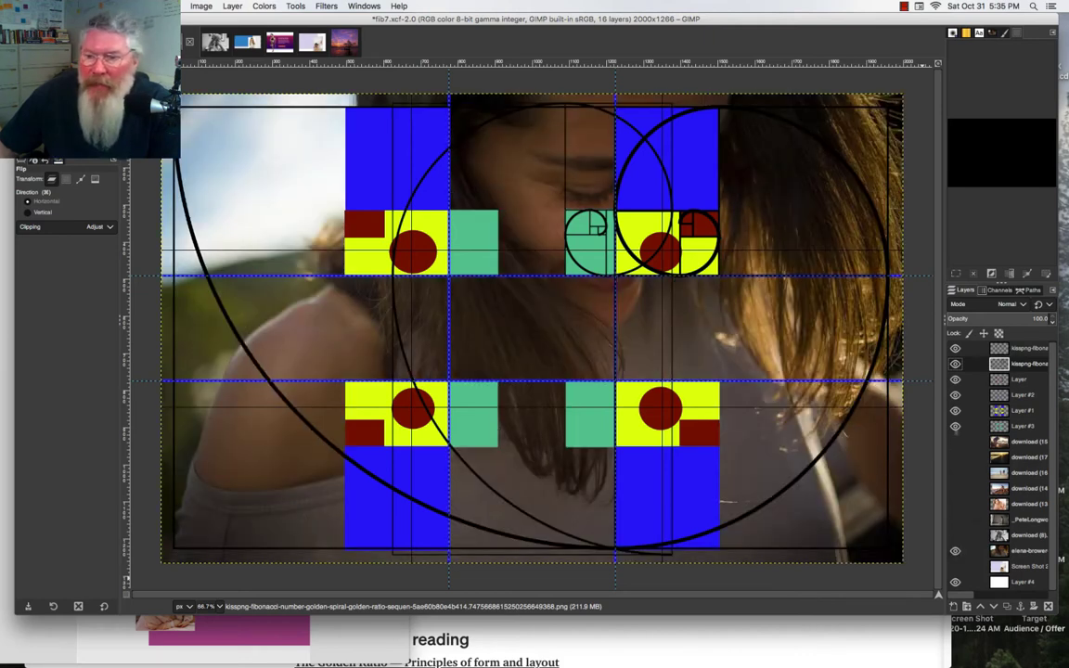
pyautogui.click(956, 380)
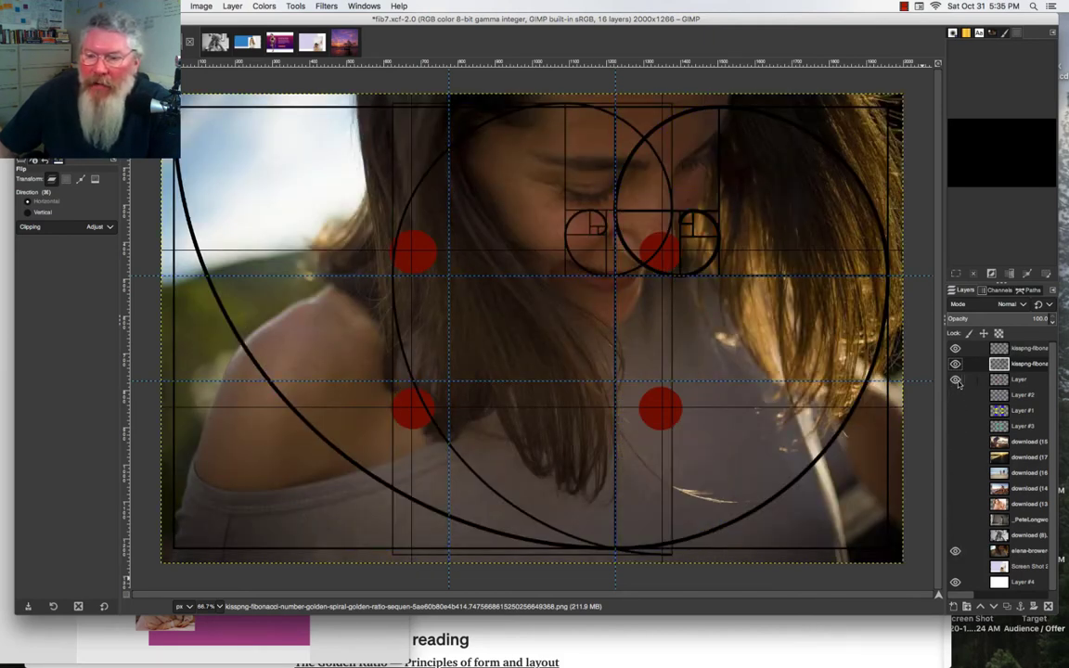
pyautogui.click(956, 379)
pyautogui.click(956, 364)
pyautogui.click(956, 348)
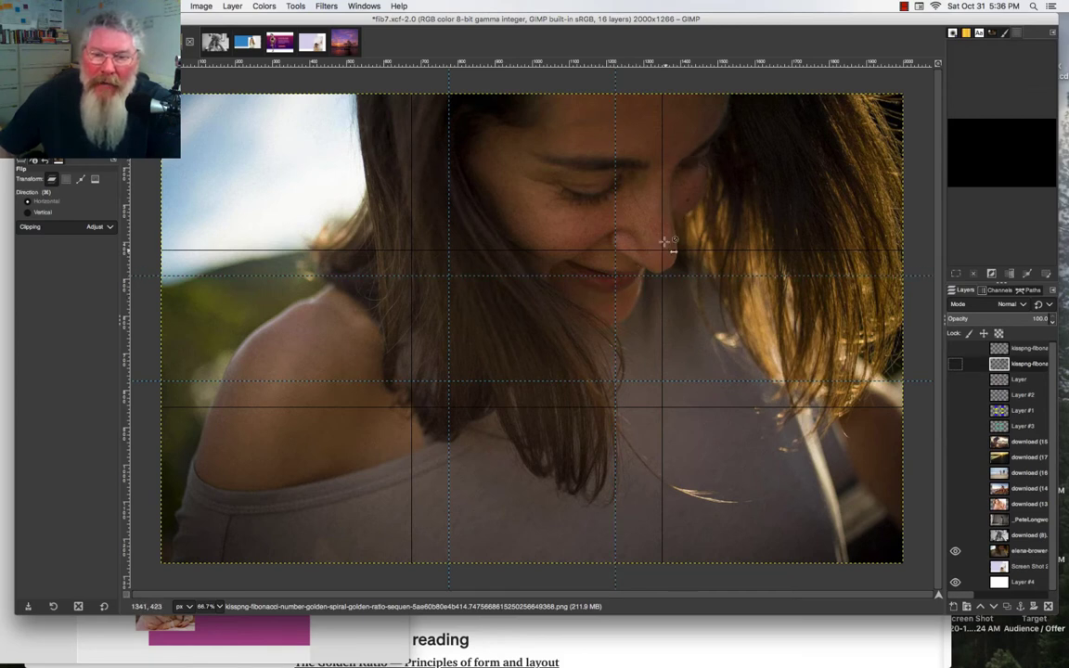
# Show the red circles, blue golden ratio lines, both Fibonacci spirals and both block layers over the portrait of the woman looking down
pyautogui.click(956, 380)
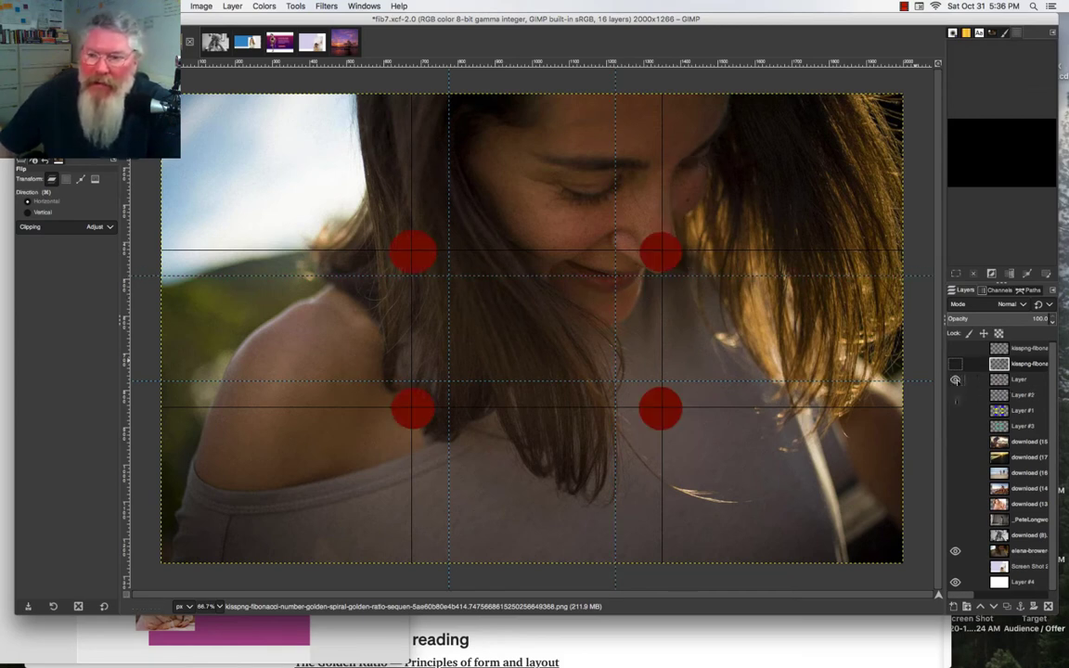
pyautogui.click(956, 395)
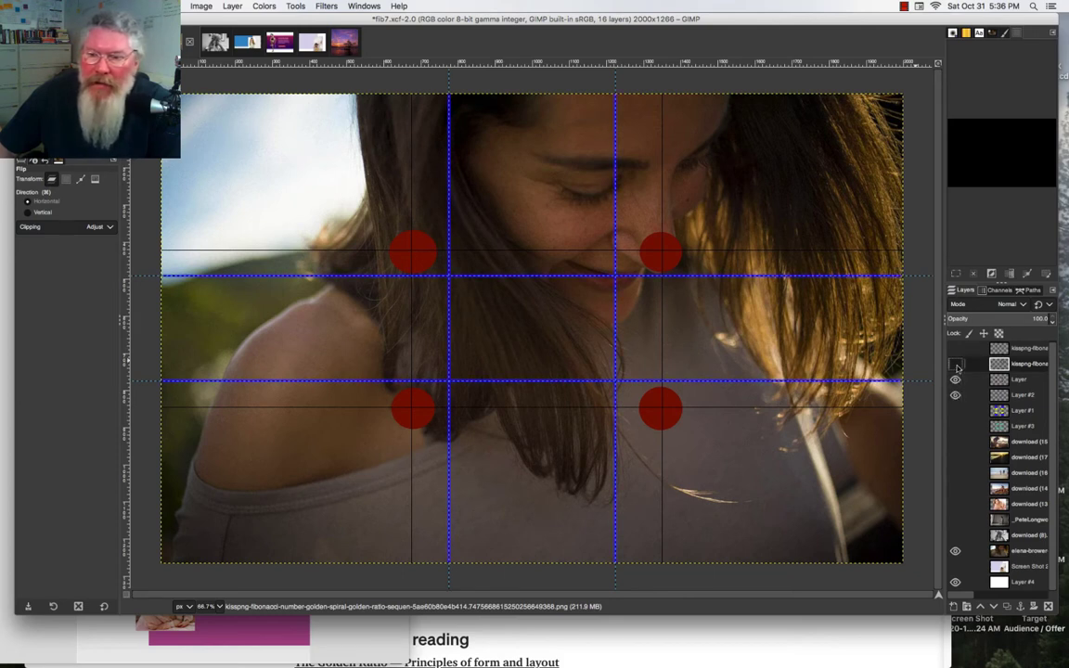
pyautogui.click(956, 349)
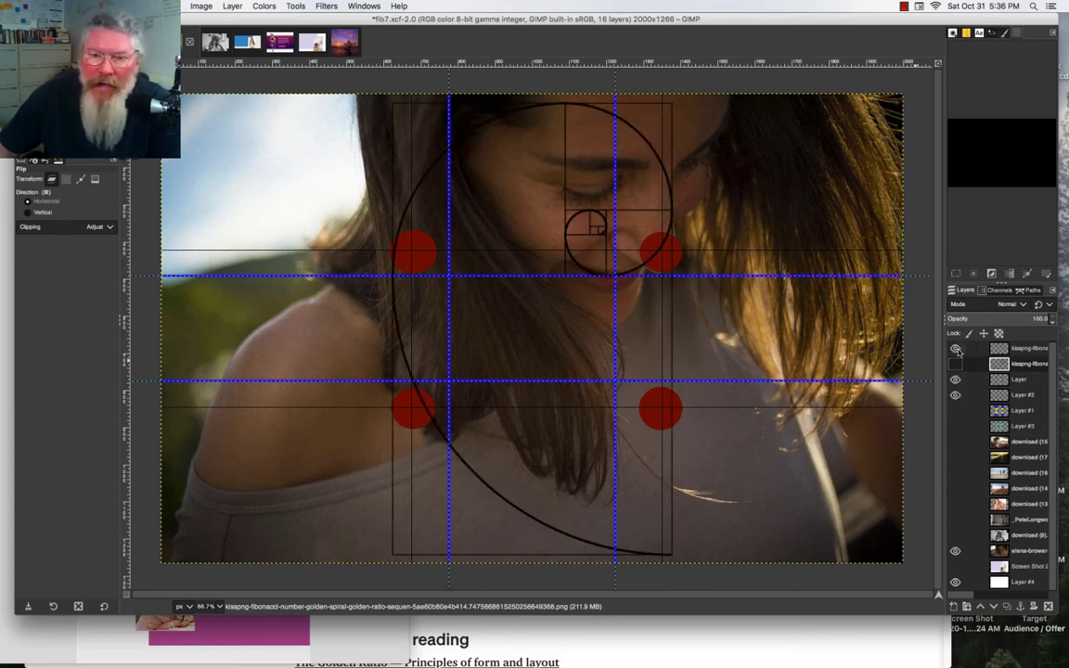
pyautogui.click(956, 426)
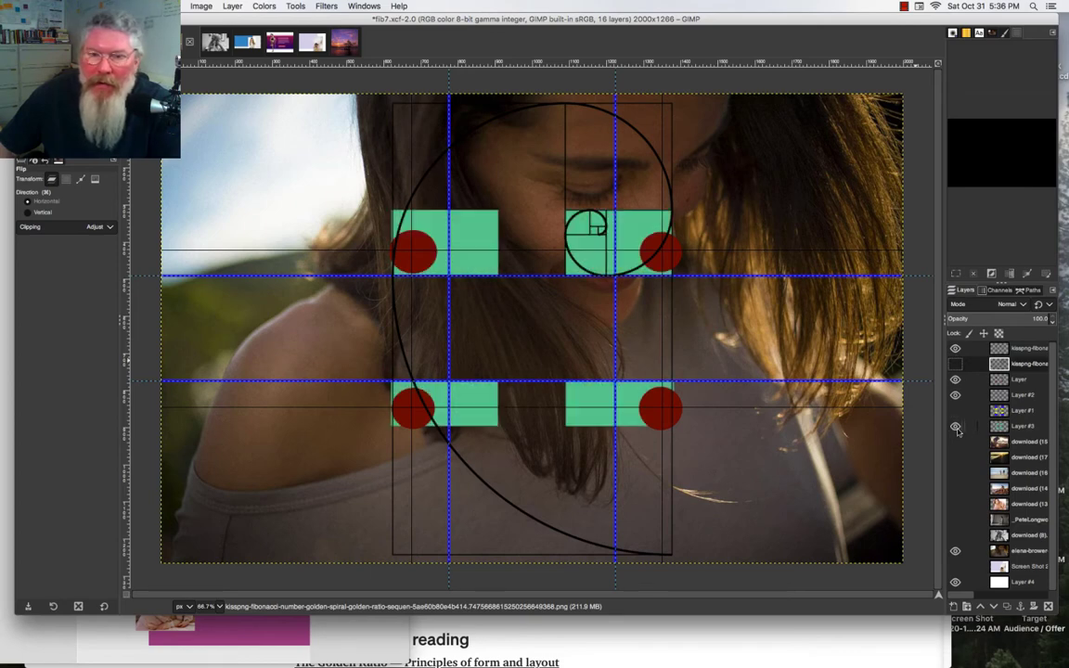
pyautogui.click(956, 365)
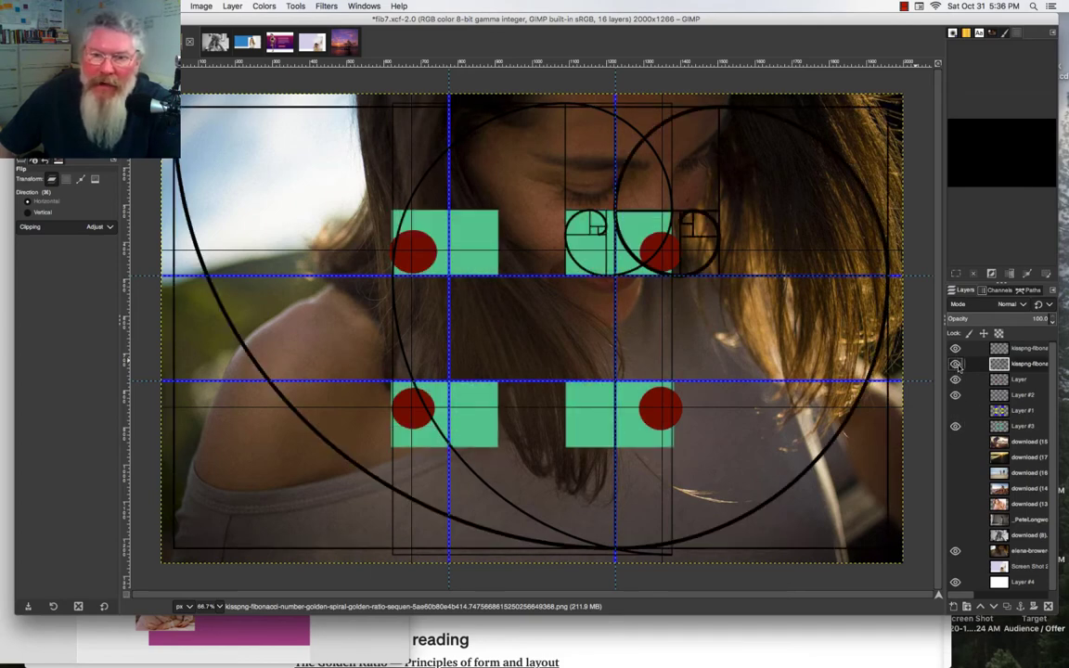
pyautogui.click(956, 411)
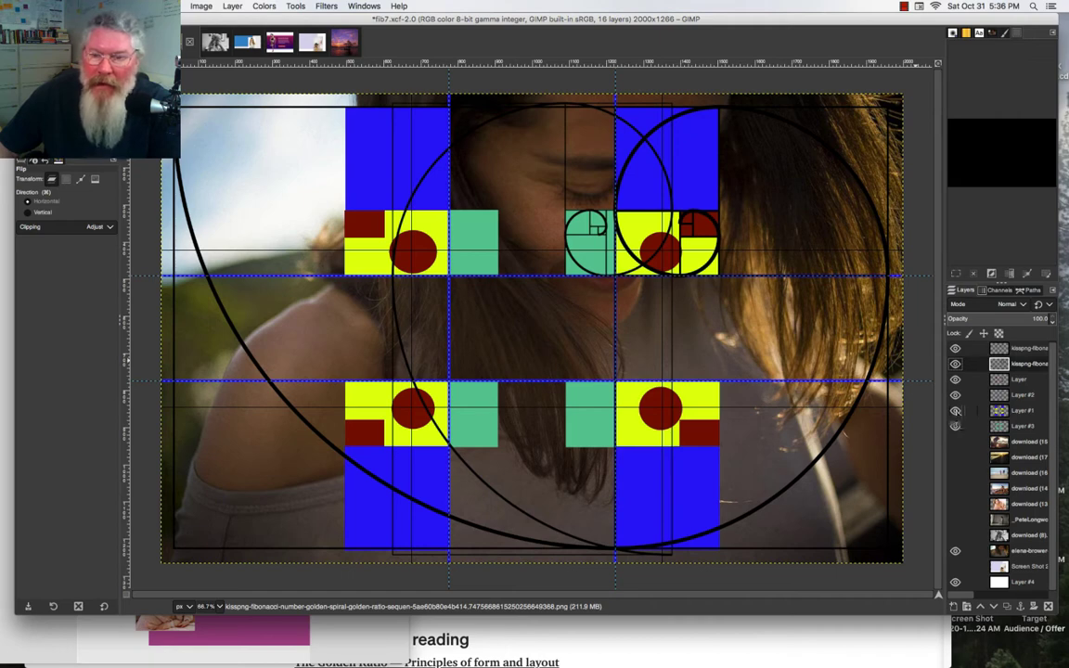
# Hide all the overlay layers and replace the portrait with the black-and-white photo of the woman putting on an earring
pyautogui.moveTo(956, 426); pyautogui.dragTo(956, 348)
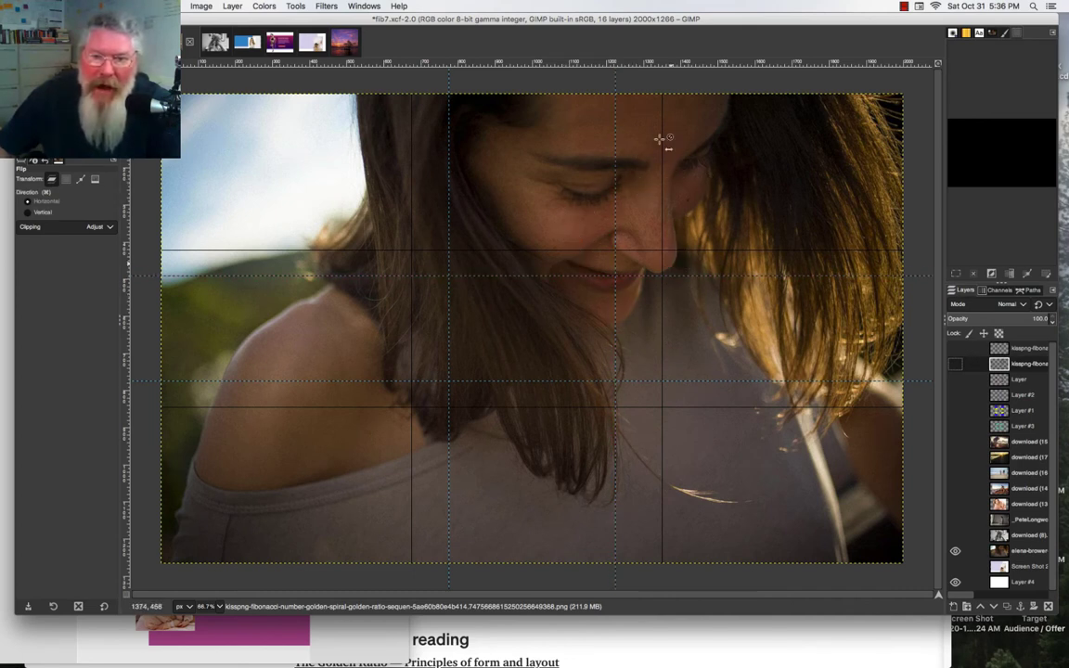
pyautogui.click(955, 535)
pyautogui.click(956, 552)
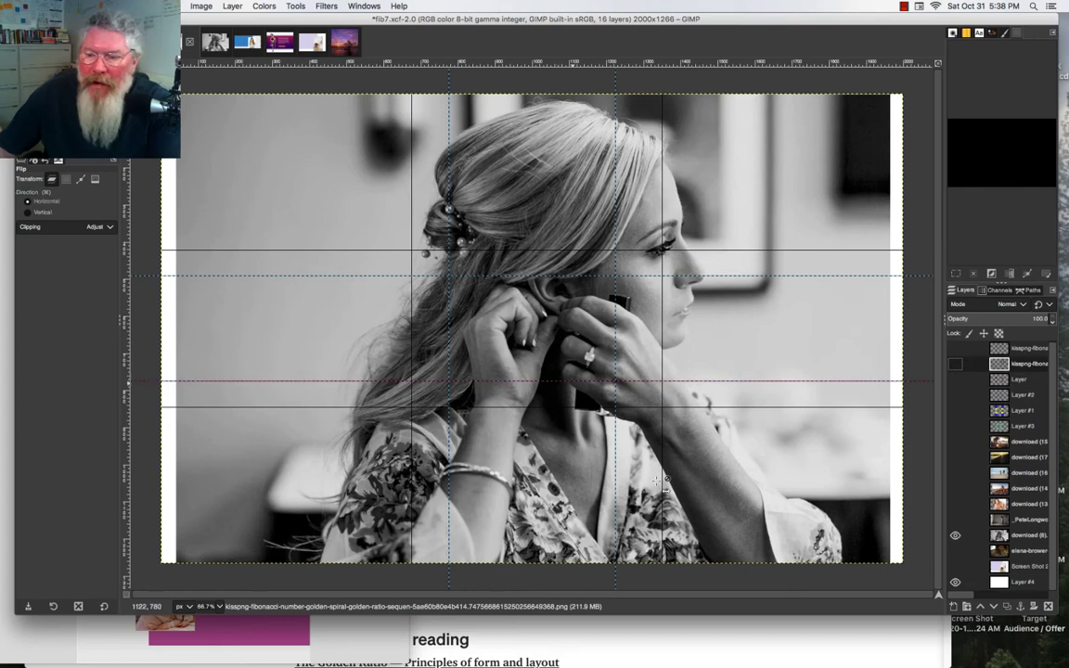
# Show both Fibonacci spirals, the red circles, the blue golden ratio lines and both block layers over the black-and-white earring photo
pyautogui.click(955, 364)
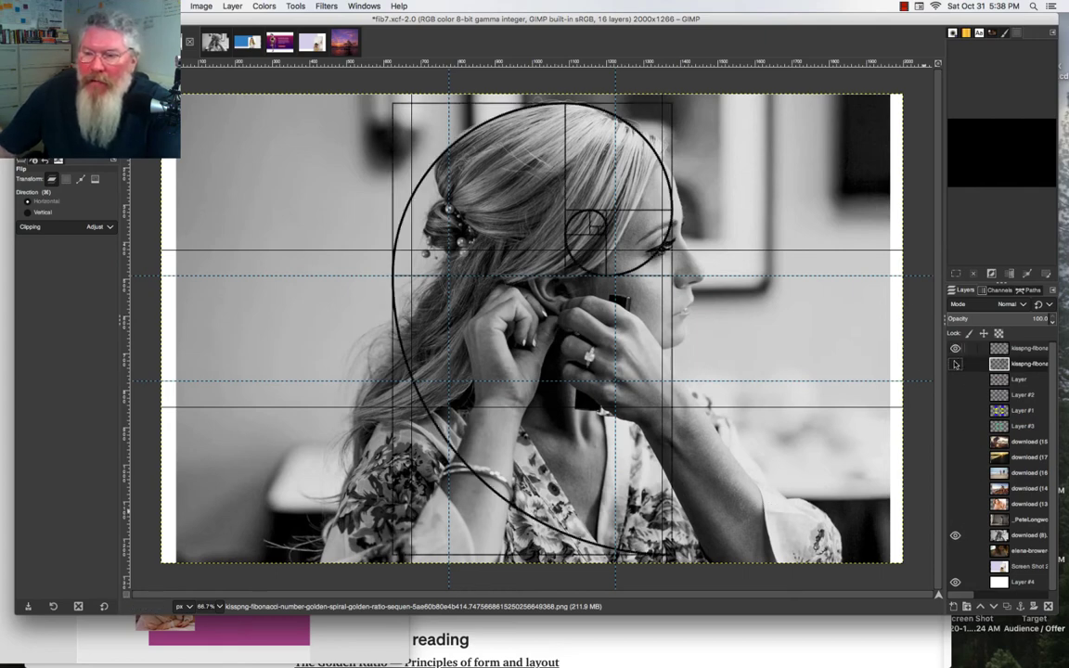
pyautogui.click(955, 348)
pyautogui.click(955, 380)
pyautogui.click(955, 394)
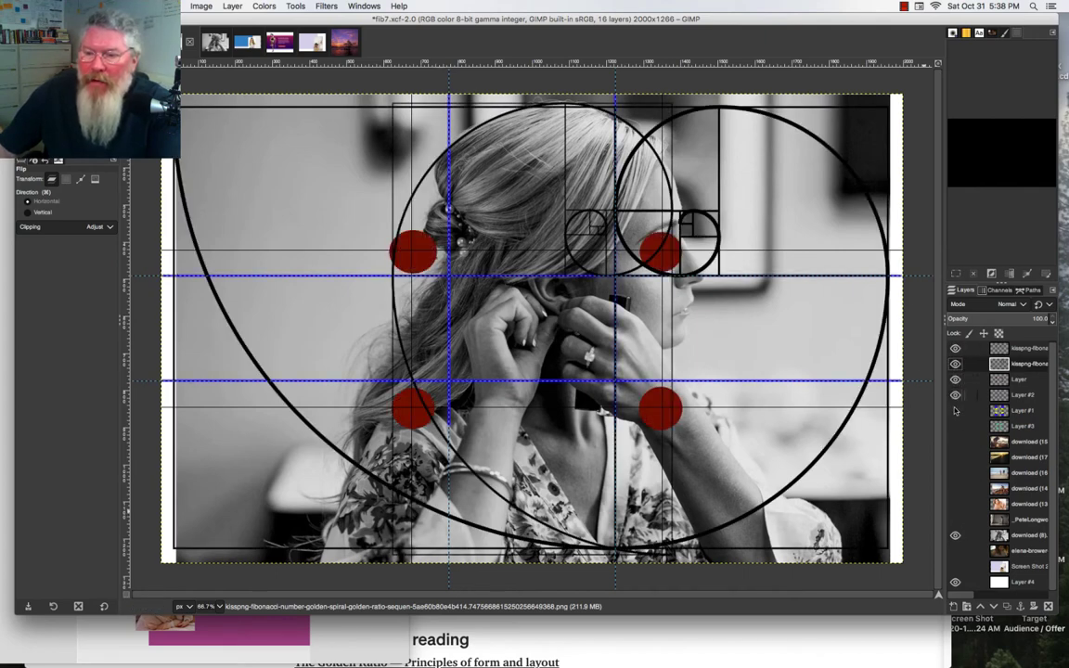
pyautogui.click(955, 410)
pyautogui.click(955, 426)
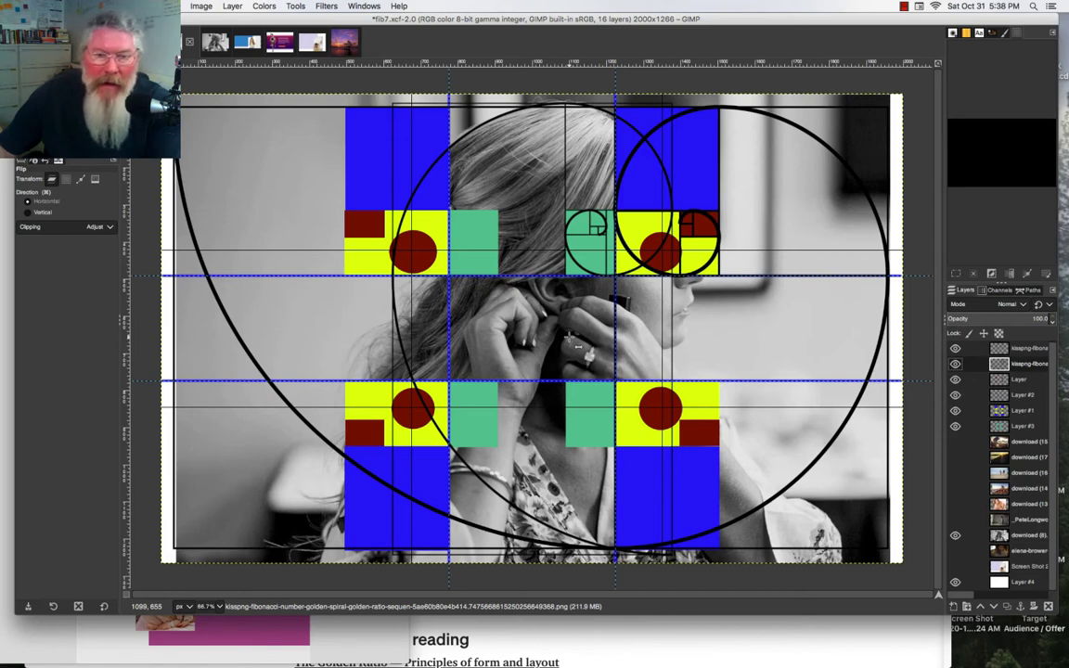
# Hide the overlays, switch to the photo of the woman seated on the floor, and toggle both Fibonacci spirals on and off
pyautogui.moveTo(954, 348); pyautogui.dragTo(959, 543)
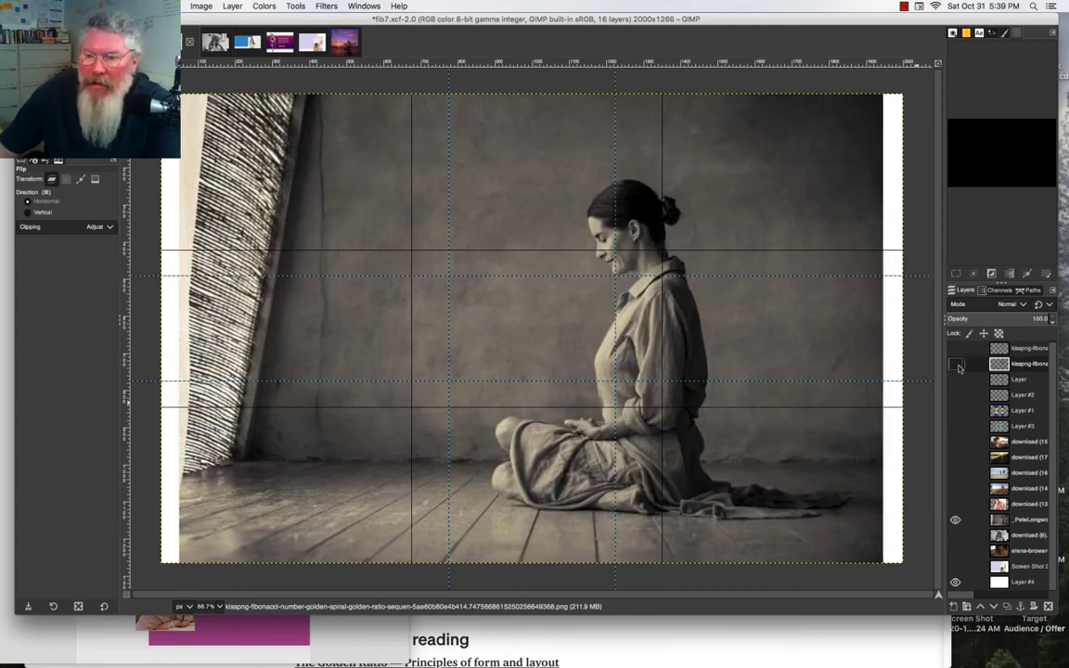
pyautogui.click(956, 365)
pyautogui.click(956, 349)
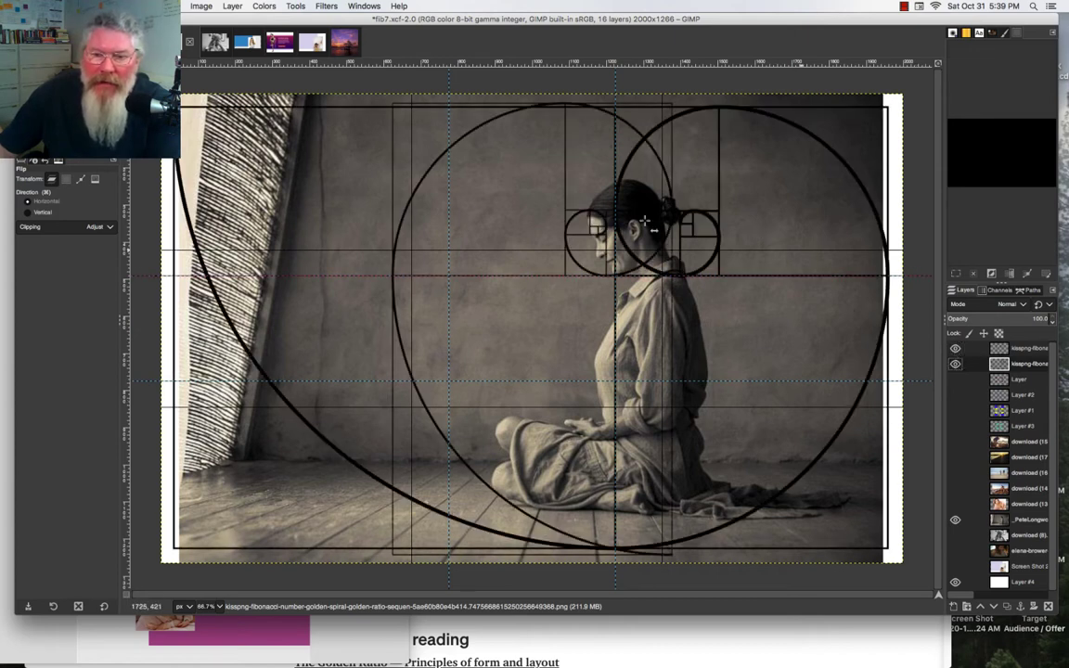
pyautogui.click(956, 349)
pyautogui.click(956, 365)
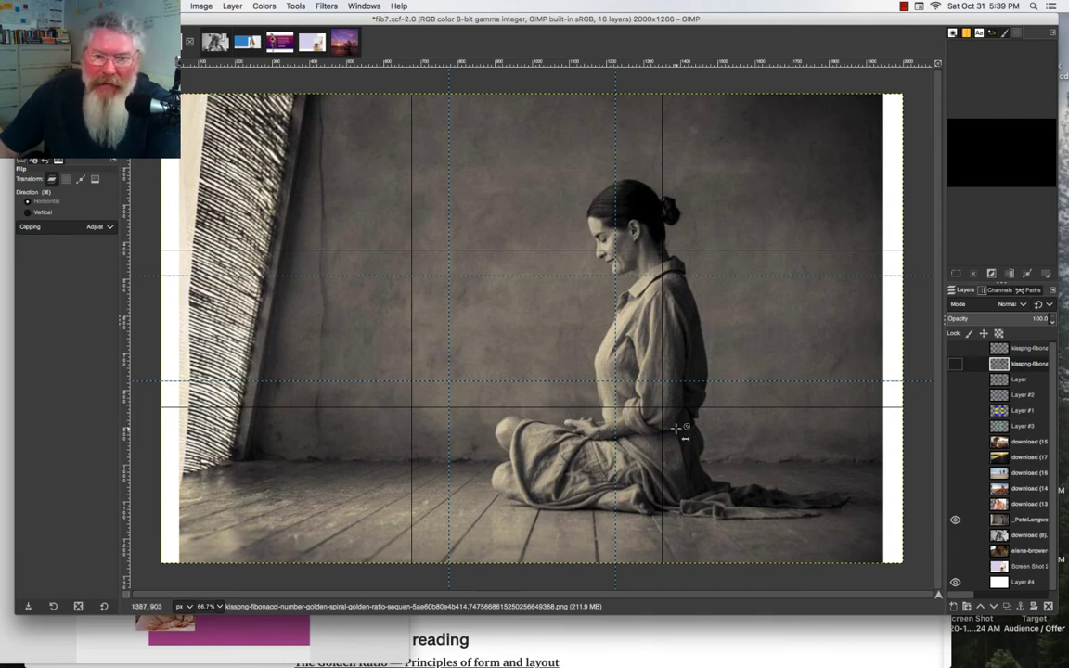
# Toggle the coloured blocks of Layer #1 and the green blocks of Layer #3 on and off over the seated woman
pyautogui.click(955, 412)
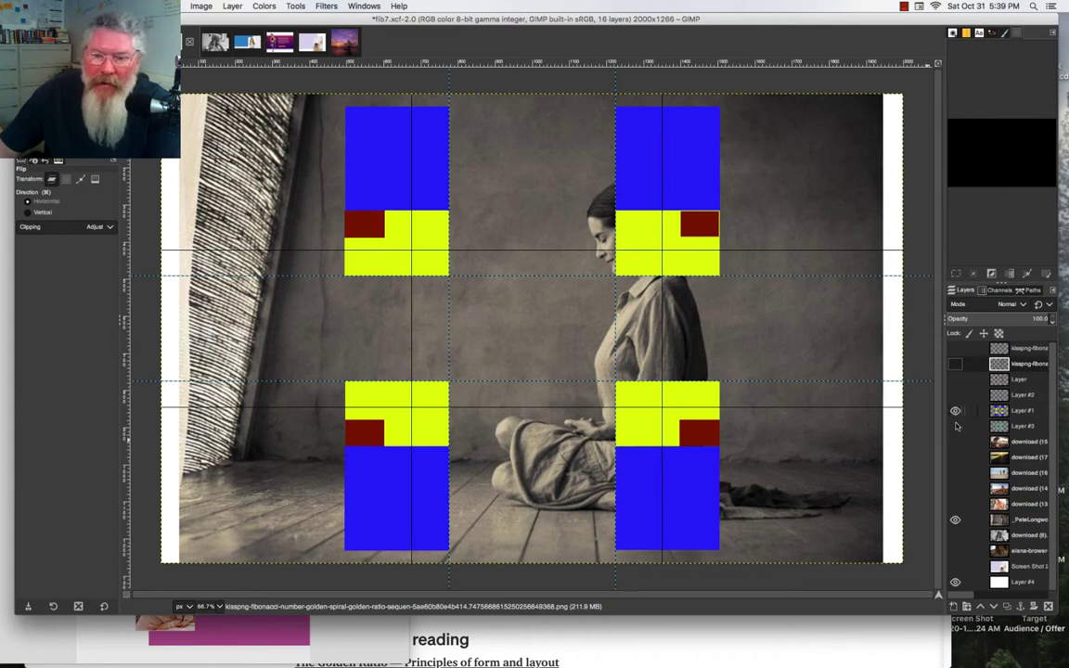
pyautogui.click(955, 425)
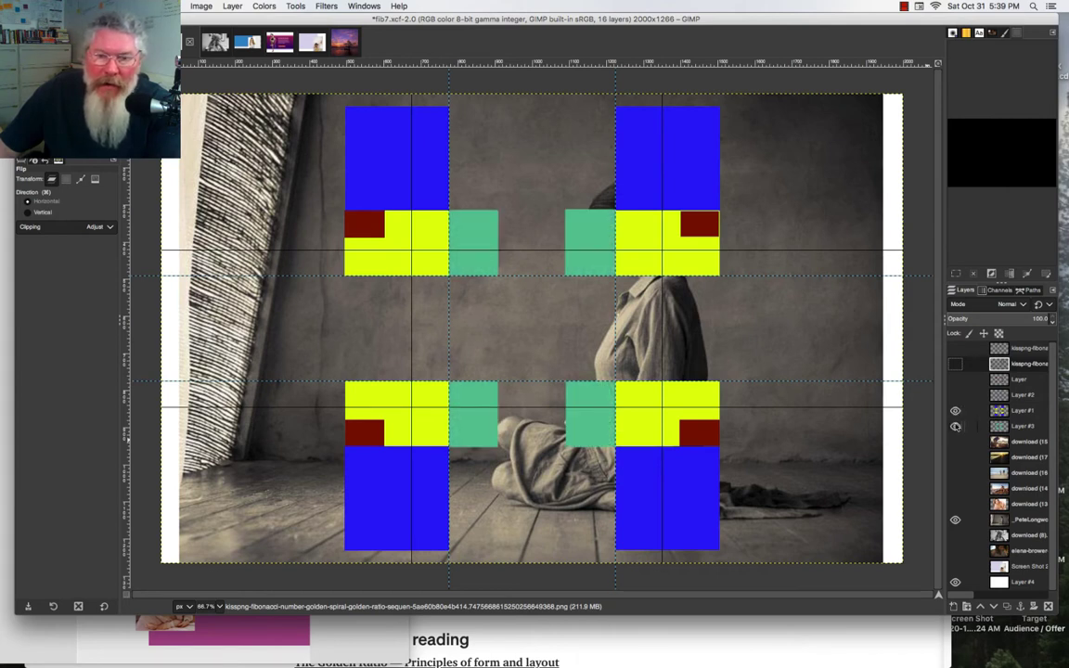
pyautogui.click(955, 426)
pyautogui.click(955, 410)
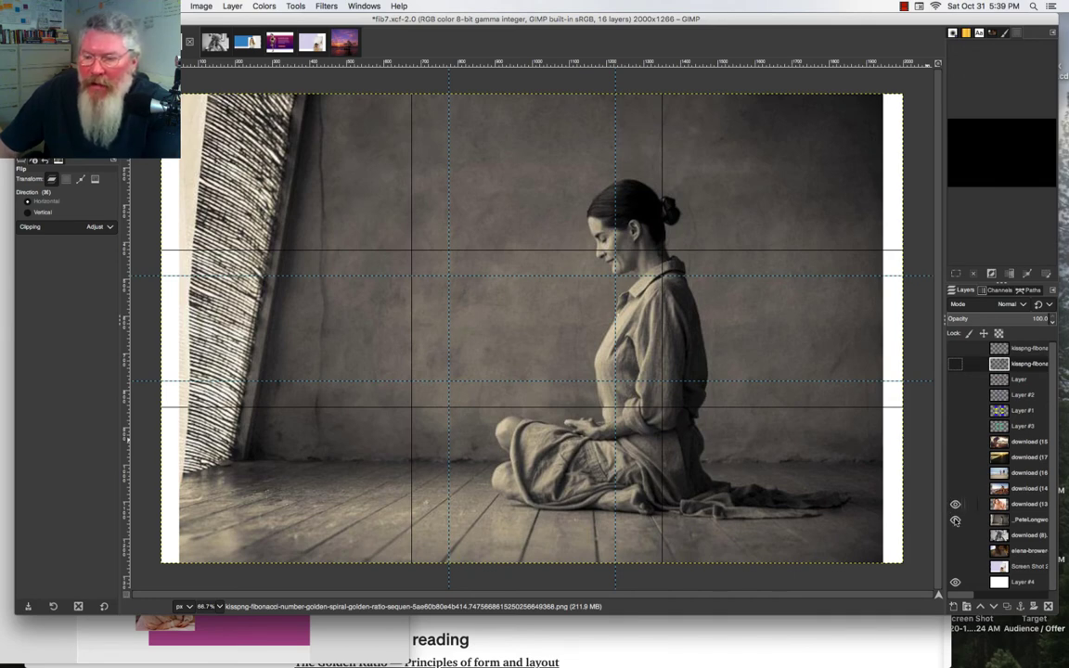
# Switch to the download (13) portrait and overlay both Fibonacci spirals flipped horizontally onto the woman's face
pyautogui.click(955, 504)
pyautogui.click(955, 519)
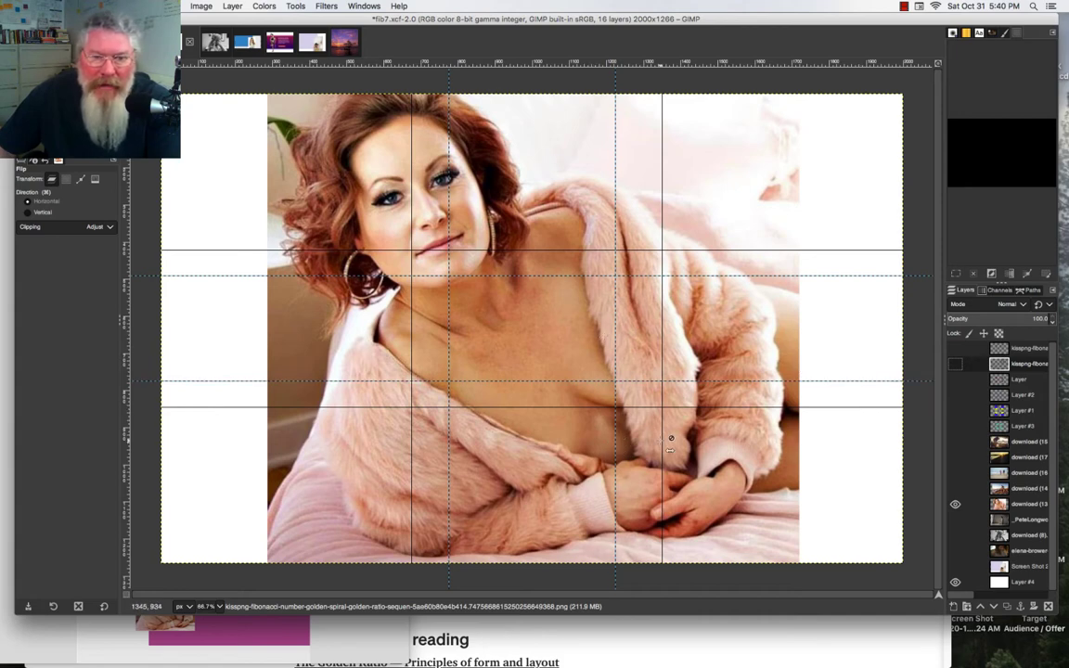
pyautogui.click(580, 274)
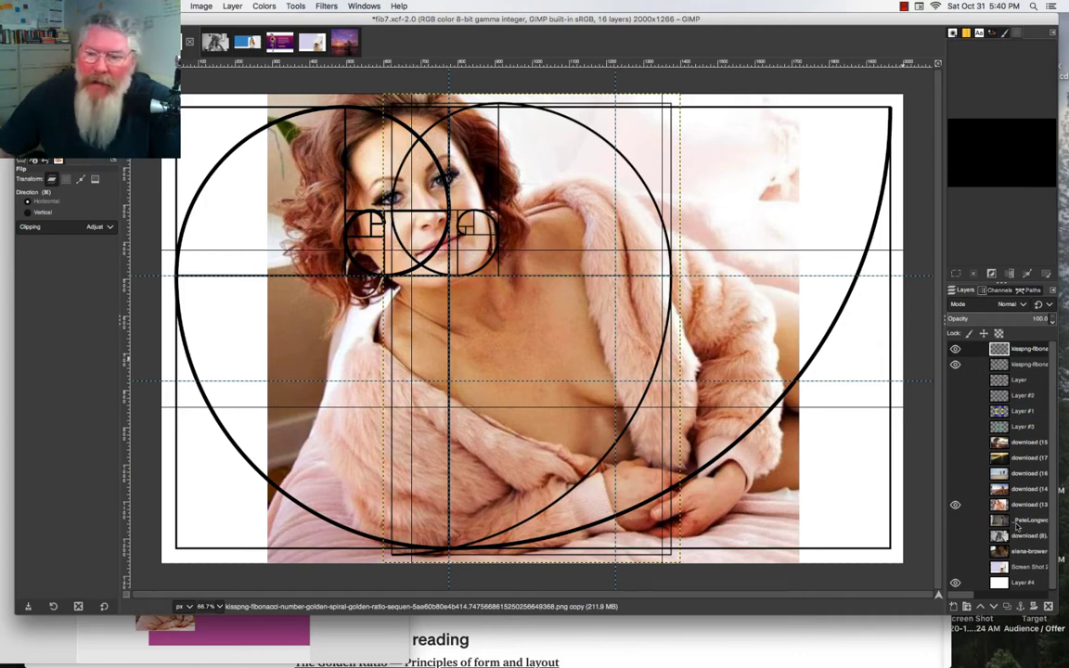
# Flip both Fibonacci spiral layers vertically over the download (13) portrait
pyautogui.click(1024, 506)
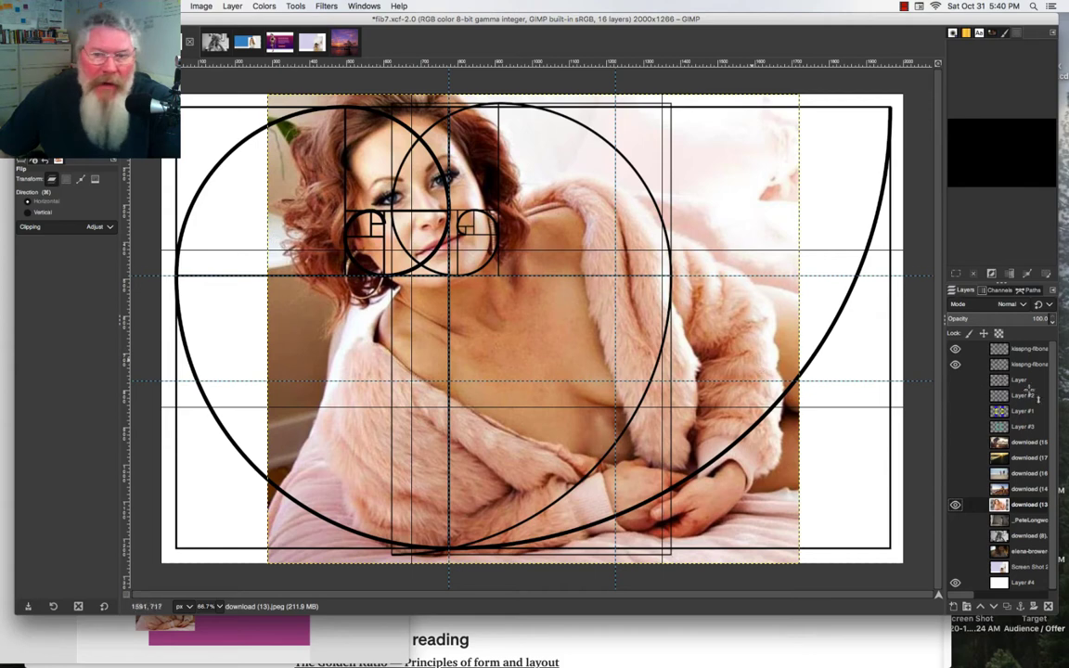
pyautogui.click(1029, 351)
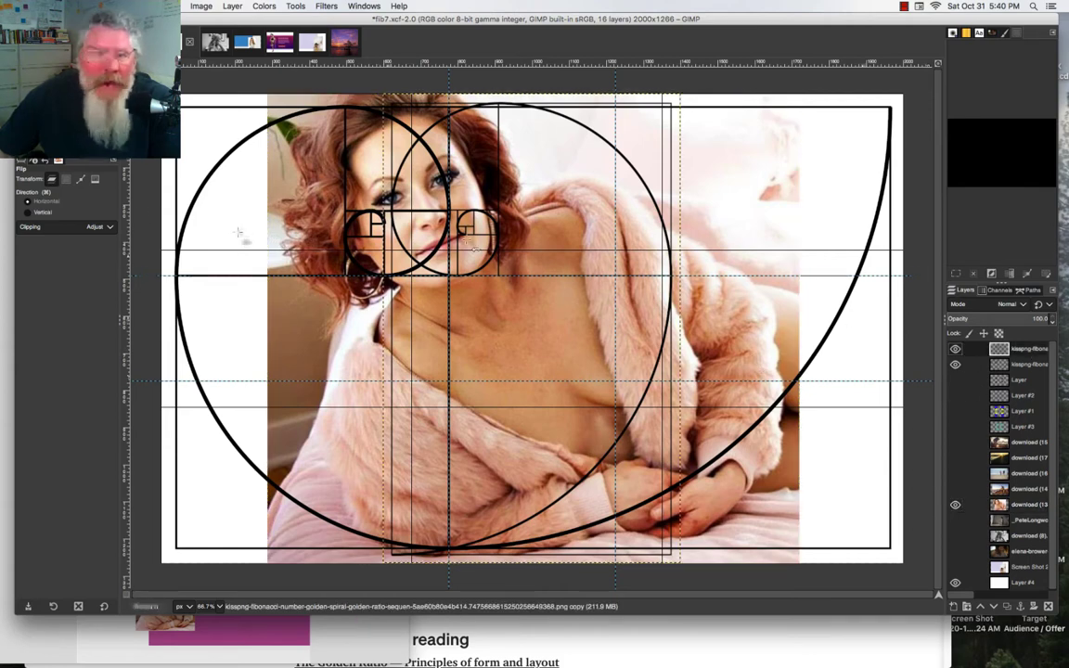
pyautogui.click(41, 212)
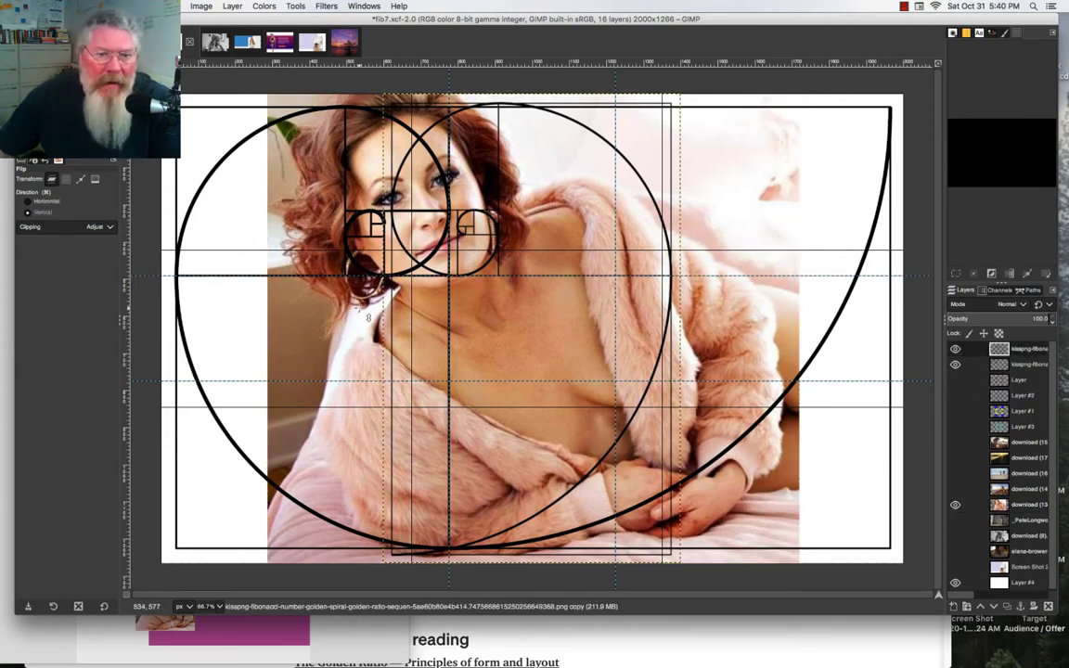
pyautogui.click(367, 318)
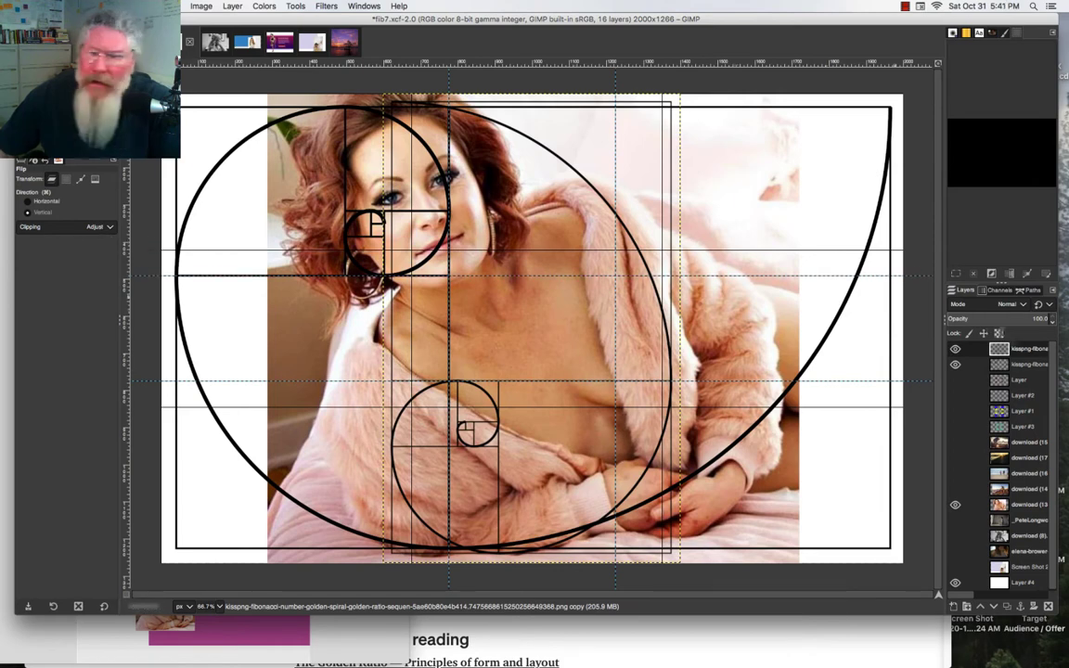
pyautogui.click(452, 263)
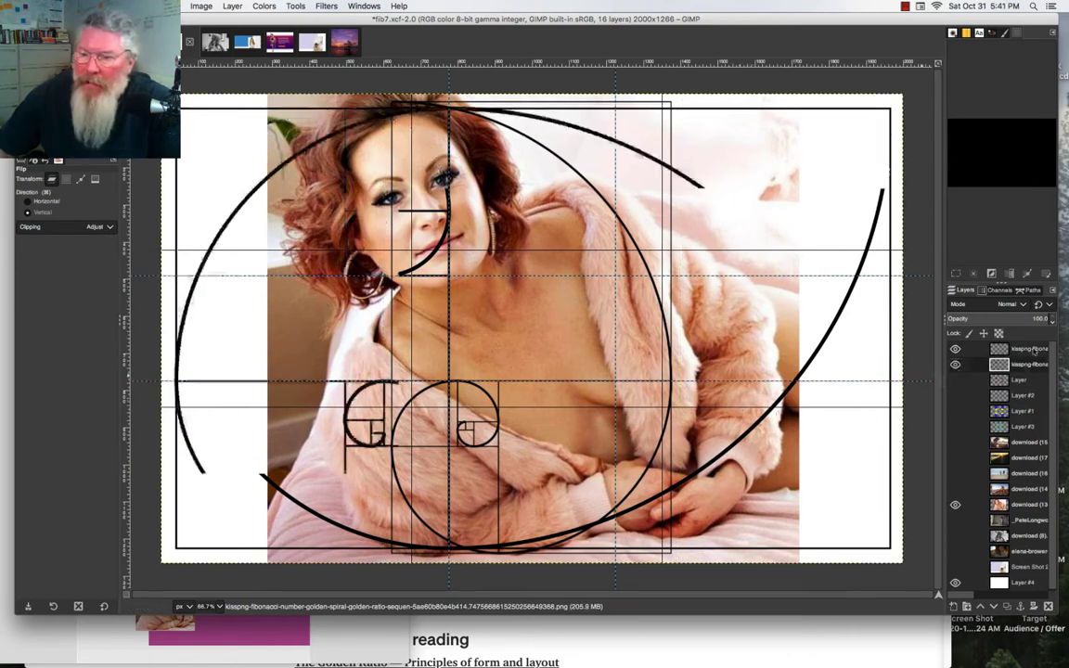
# Flip both Fibonacci spiral layers horizontally over the download (13) portrait
pyautogui.click(28, 201)
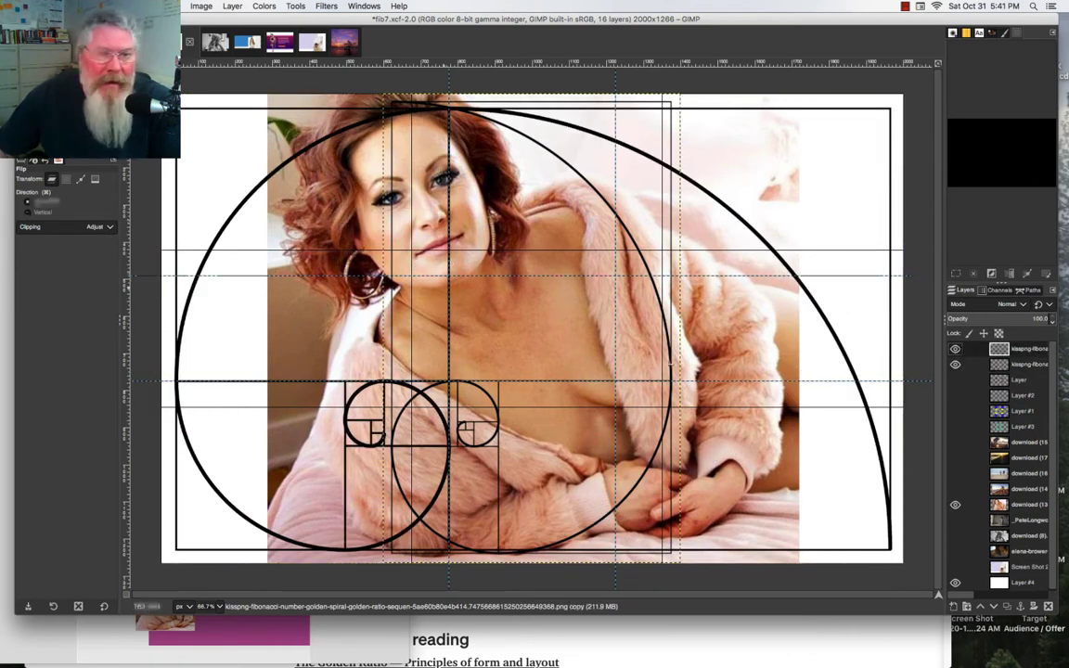
pyautogui.click(852, 385)
pyautogui.click(1026, 364)
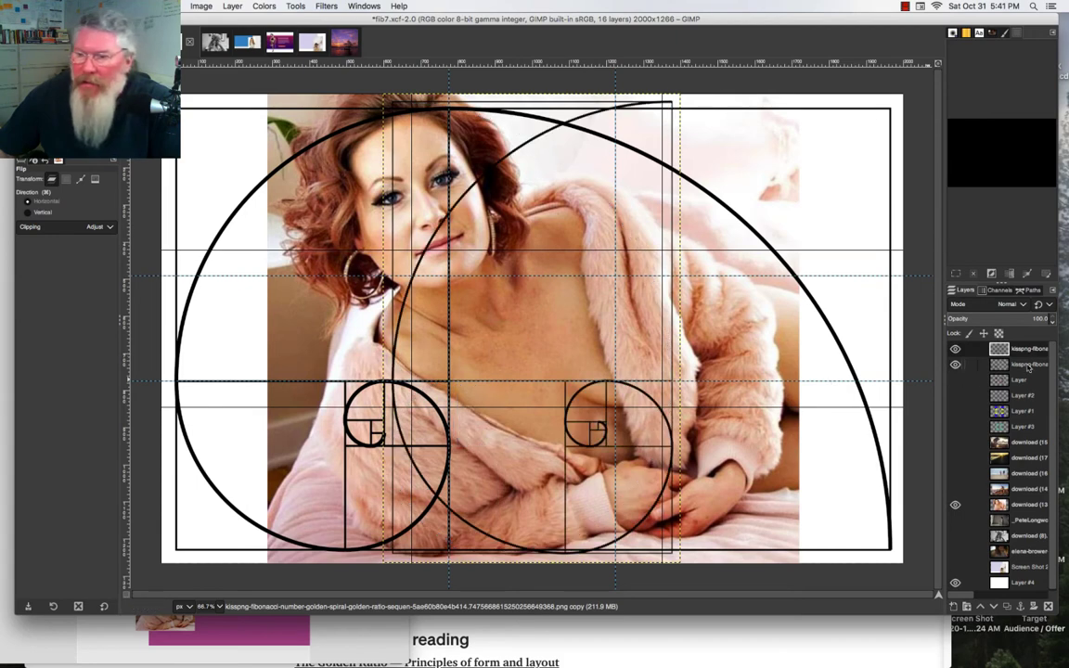
pyautogui.click(803, 371)
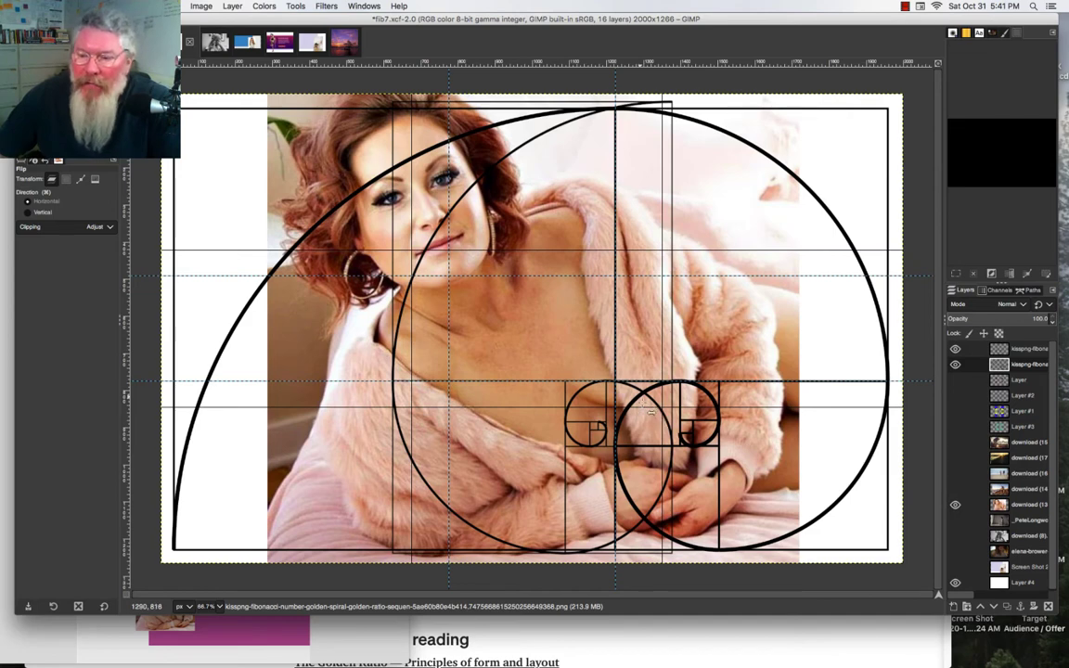
# Replace the download (13) portrait with the download (14) photo of the man and dog beneath the spirals
pyautogui.click(955, 506)
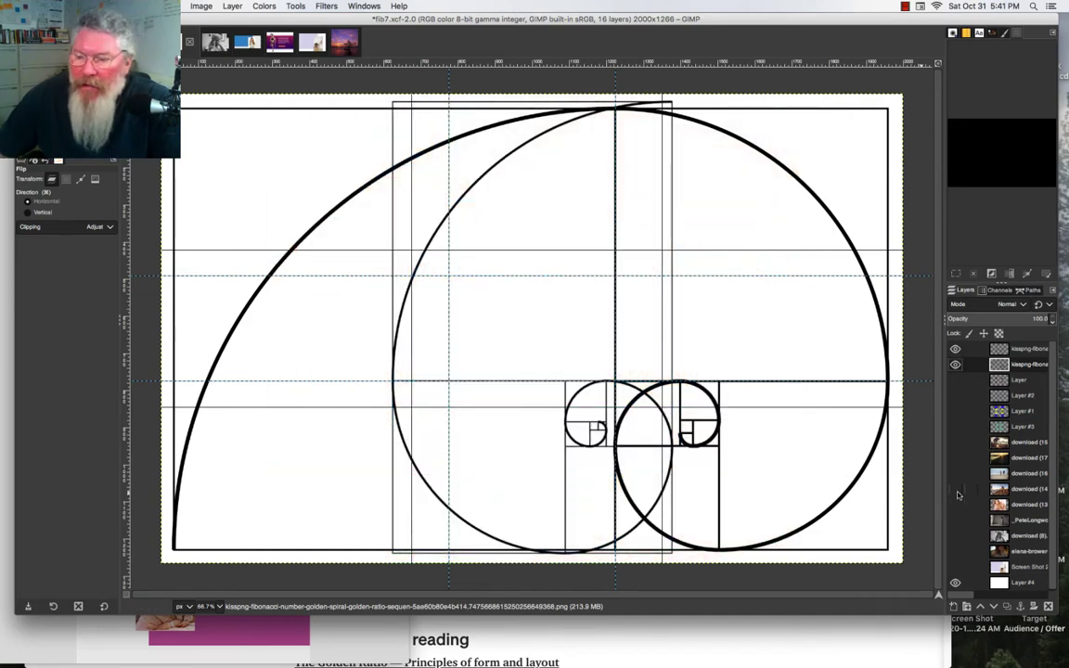
pyautogui.click(955, 489)
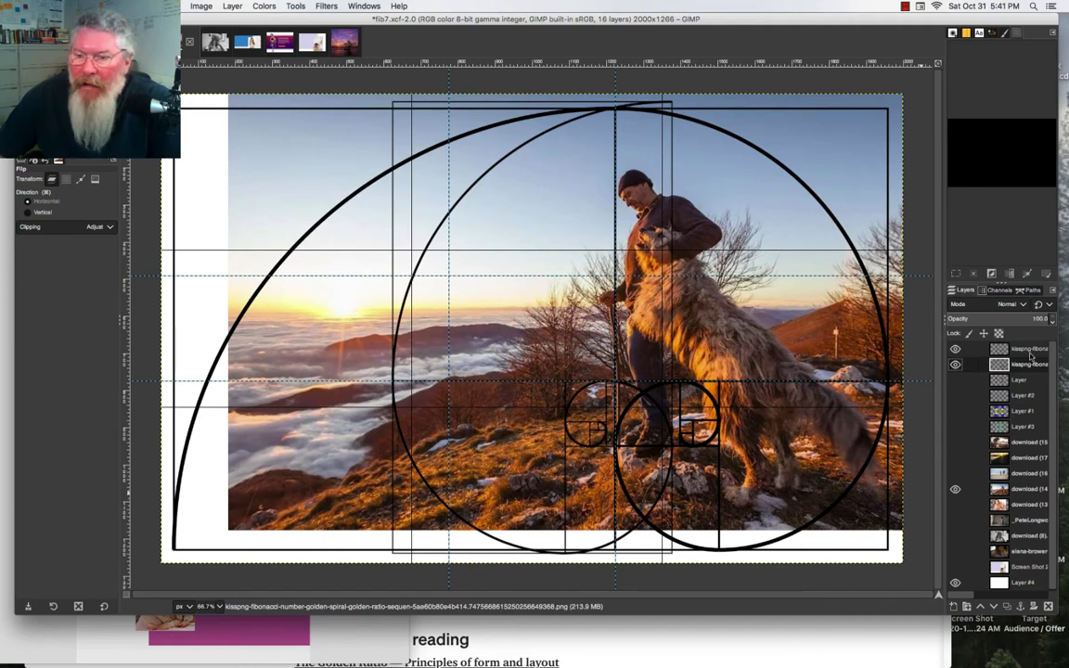
# Flip both Fibonacci spiral layers vertically over the download (14) photo of the man and dog
pyautogui.press('super')
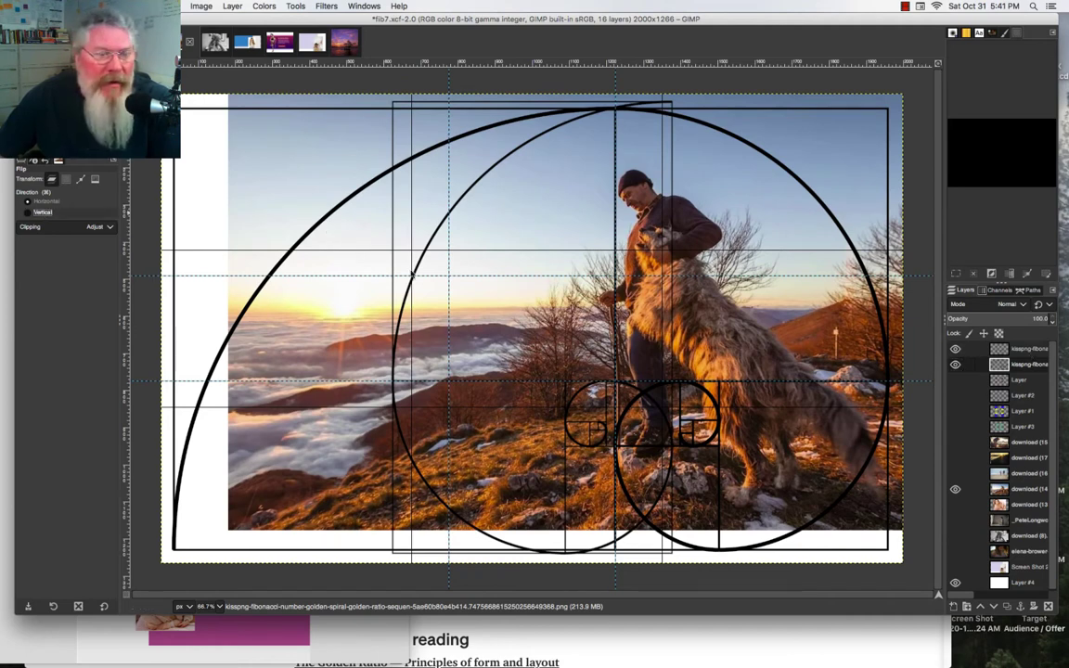
pyautogui.click(731, 351)
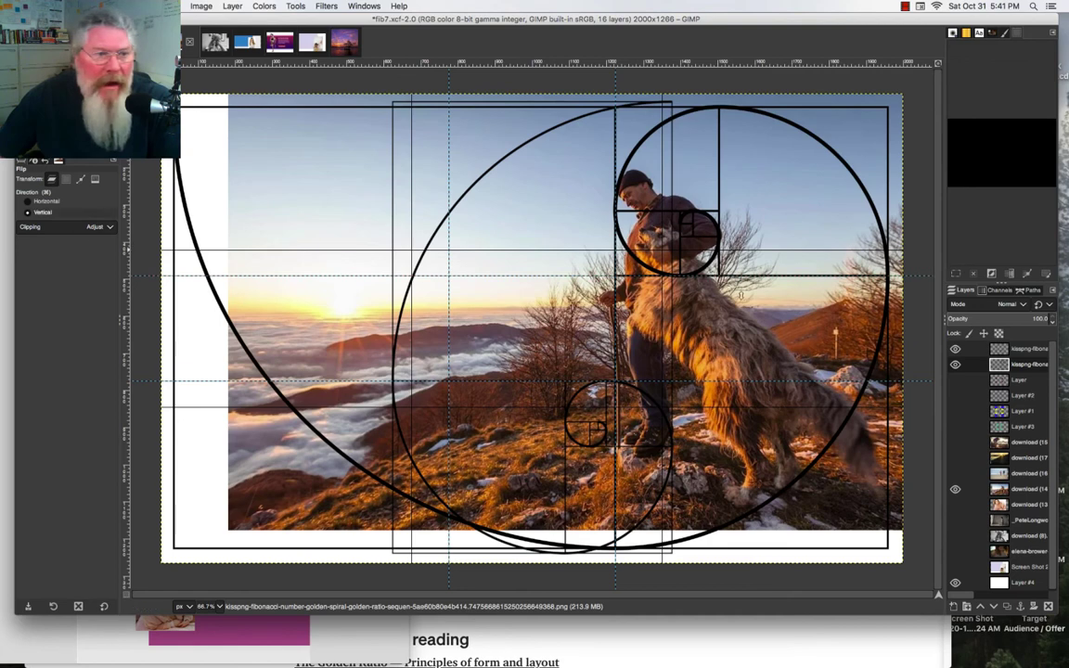
pyautogui.click(840, 341)
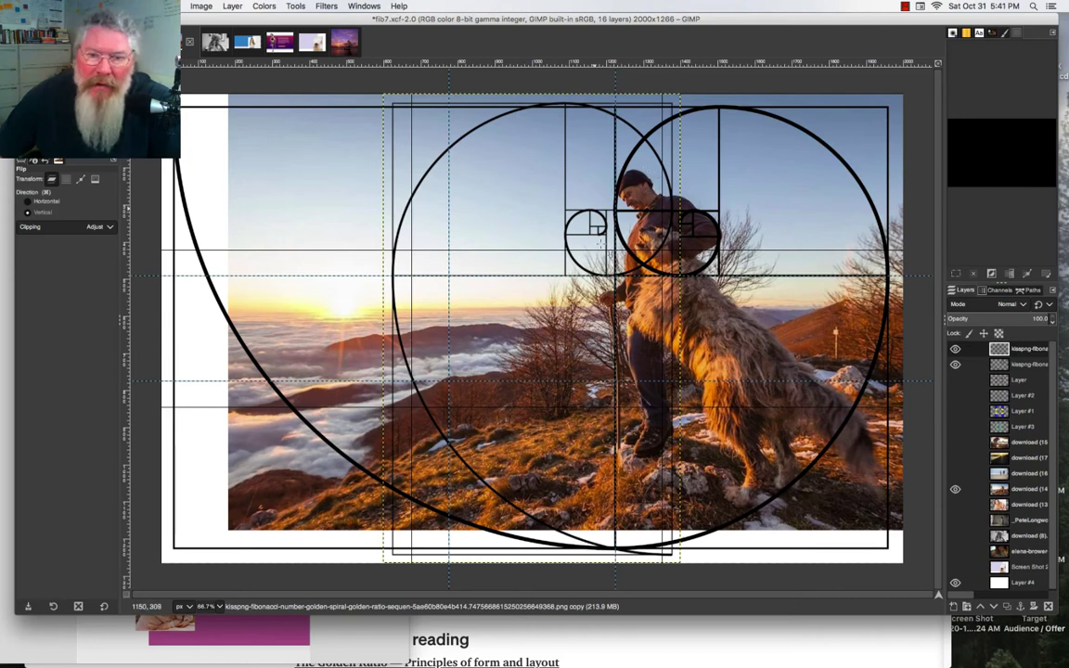
# Show the Layer, Layer #2, Layer #1 and Layer #3 overlays over the man and dog photo
pyautogui.click(956, 380)
pyautogui.click(956, 395)
pyautogui.click(956, 411)
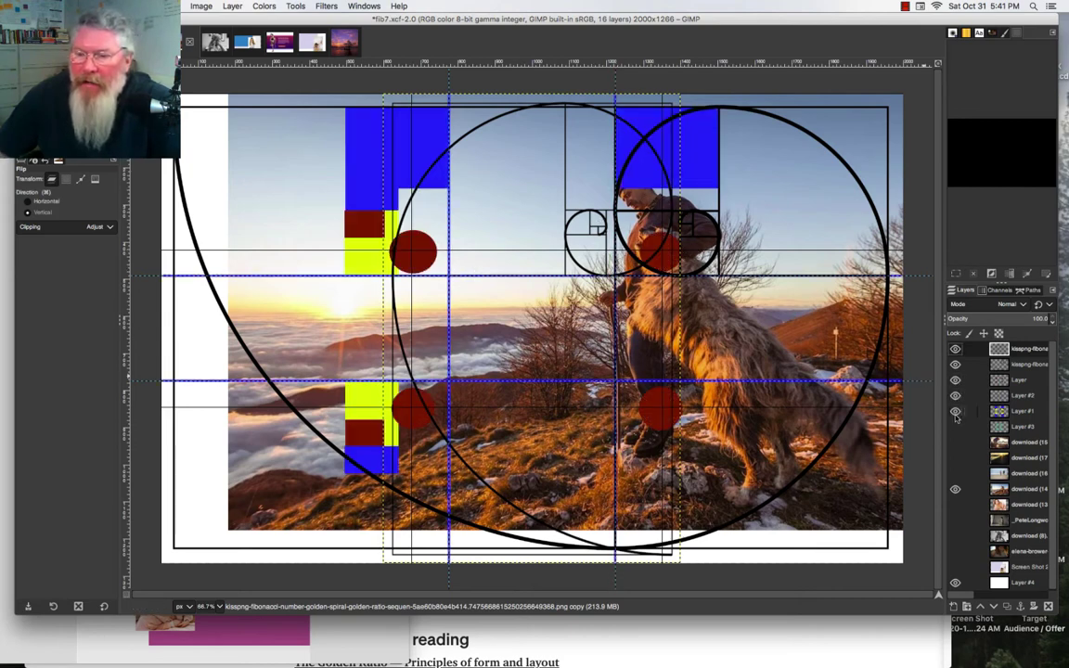
pyautogui.click(956, 426)
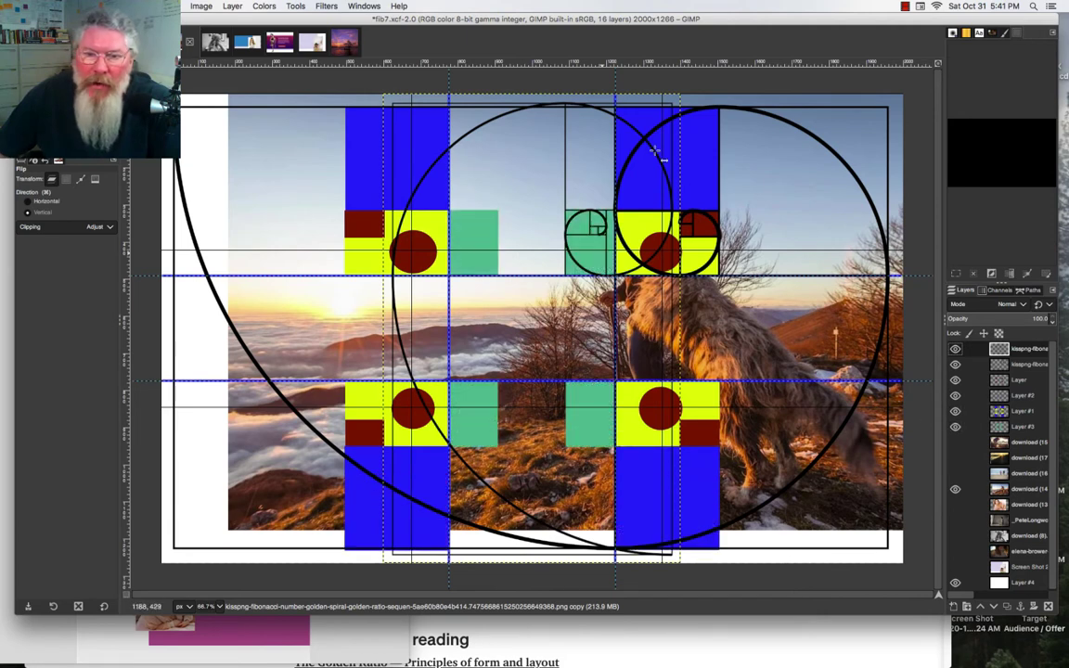
# Hide the circle, line and coloured block overlays, keeping only the spirals over the man and dog photo
pyautogui.click(956, 411)
pyautogui.click(956, 395)
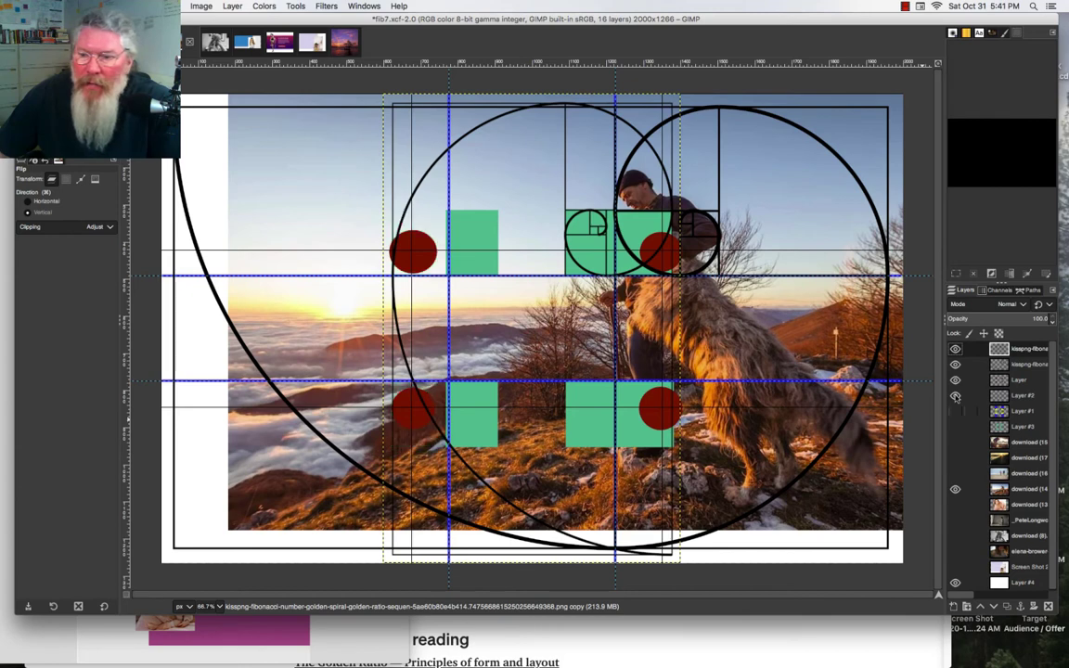
pyautogui.click(955, 396)
pyautogui.click(955, 380)
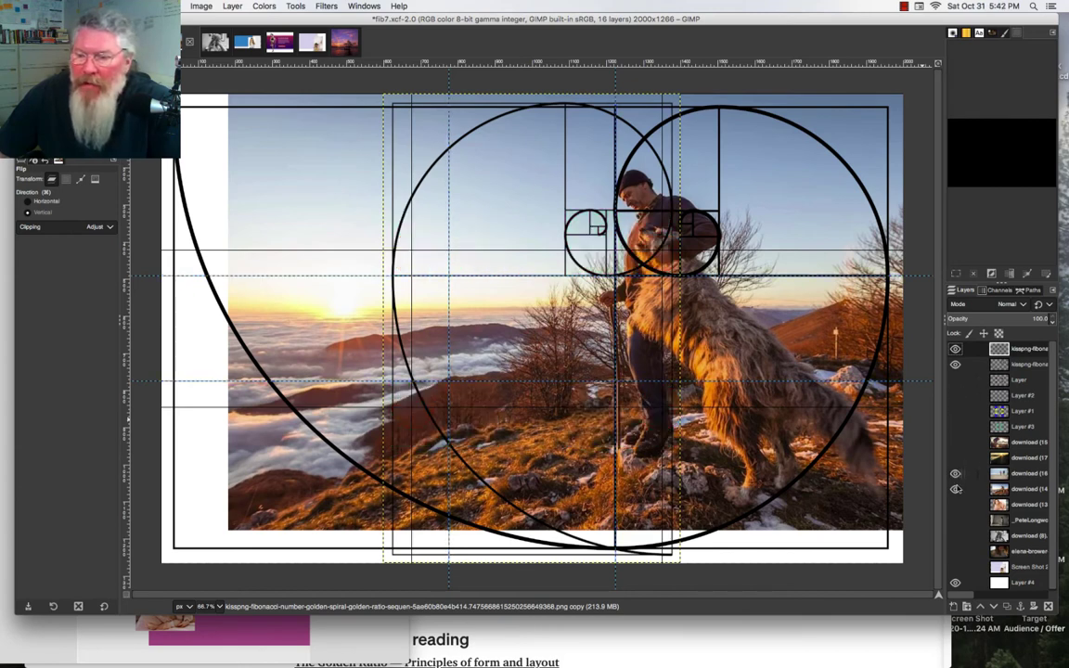
# Replace the download (14) photo with the download (16) photo of the beach runners and hide both Fibonacci spirals
pyautogui.click(955, 489)
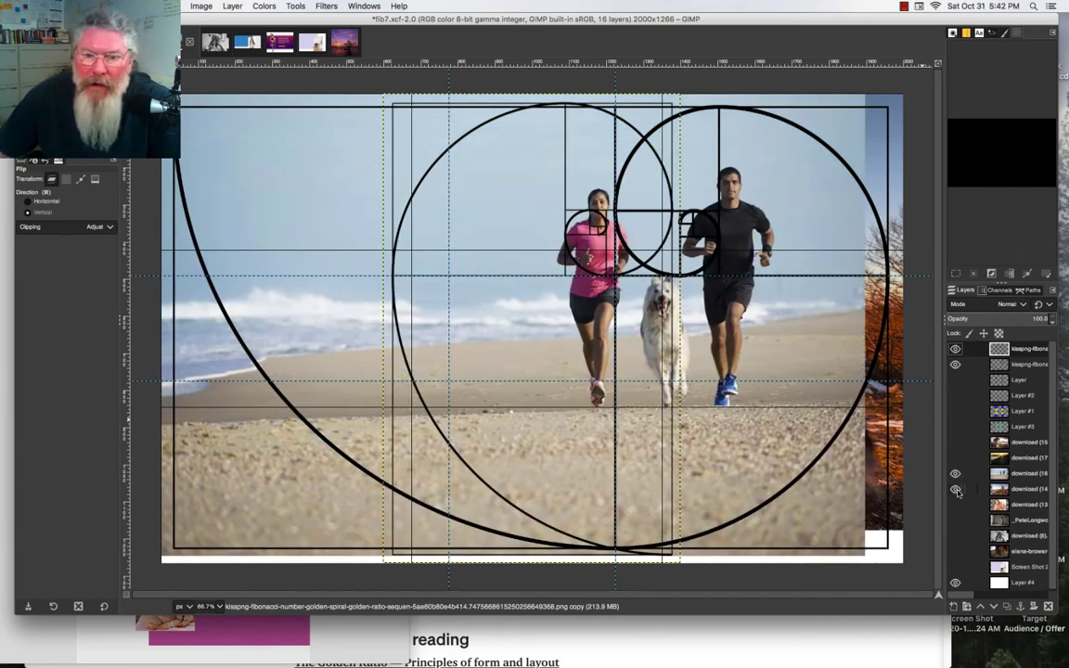
pyautogui.click(956, 364)
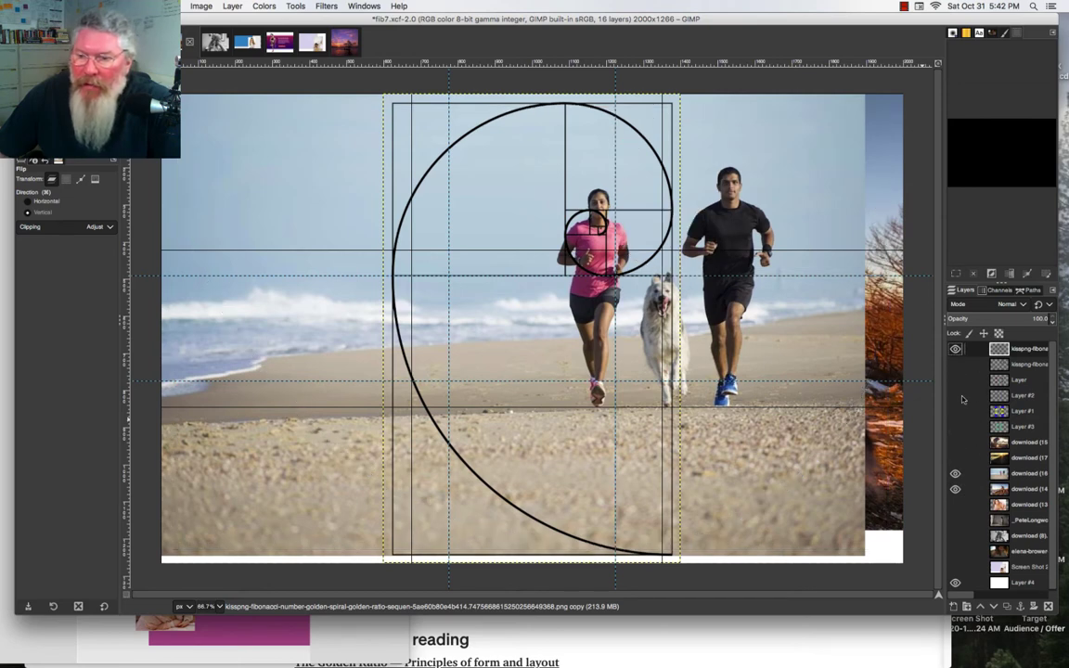
pyautogui.click(956, 348)
pyautogui.click(956, 489)
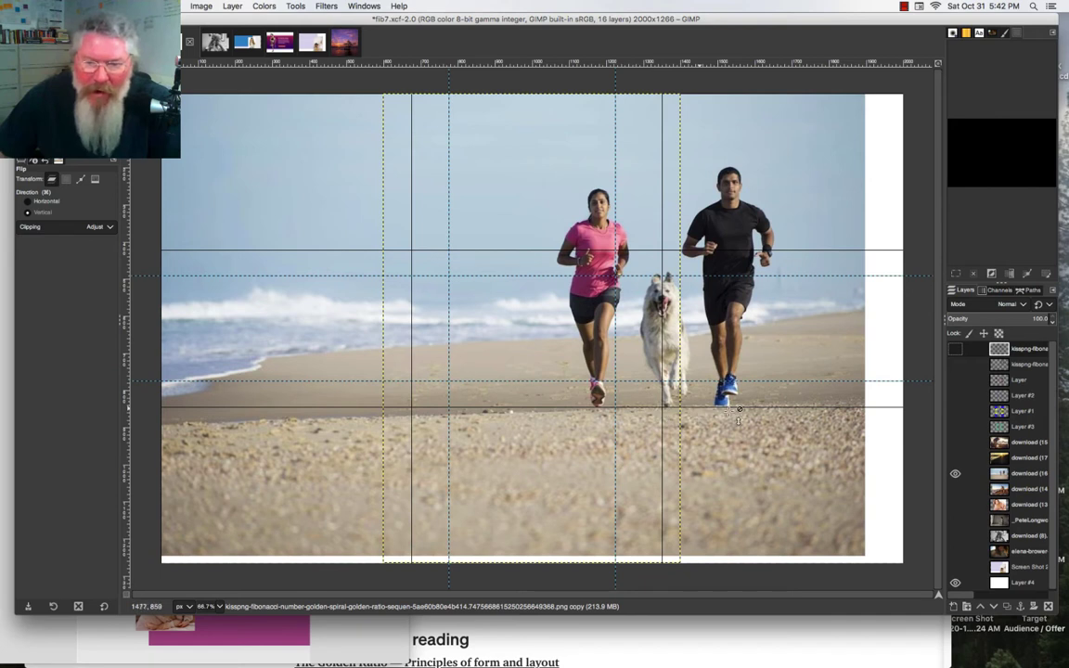
# Overlay both Fibonacci spirals plus Layer, Layer #2, Layer #1 and Layer #3 on the beach runners photo
pyautogui.click(956, 349)
pyautogui.click(956, 366)
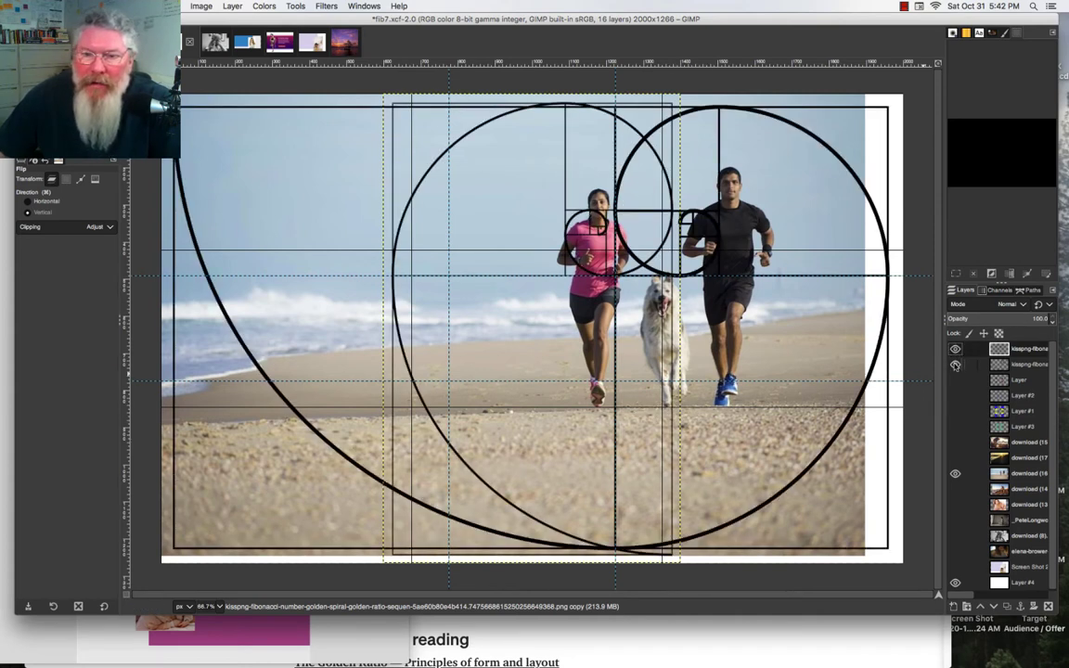
pyautogui.click(955, 380)
pyautogui.click(956, 397)
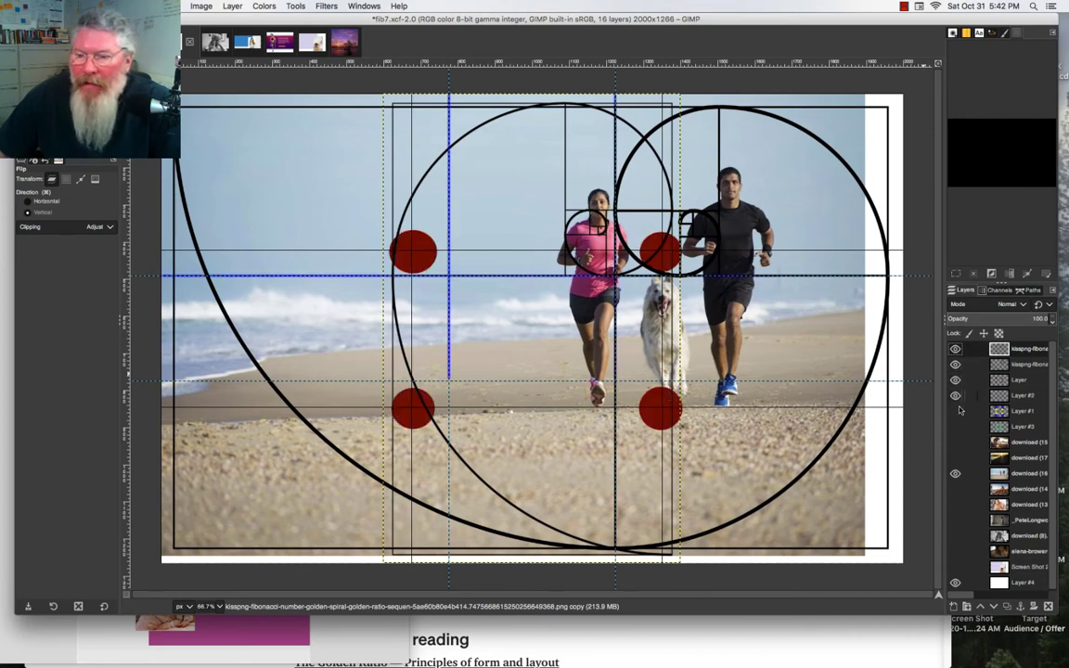
pyautogui.click(956, 411)
pyautogui.click(956, 427)
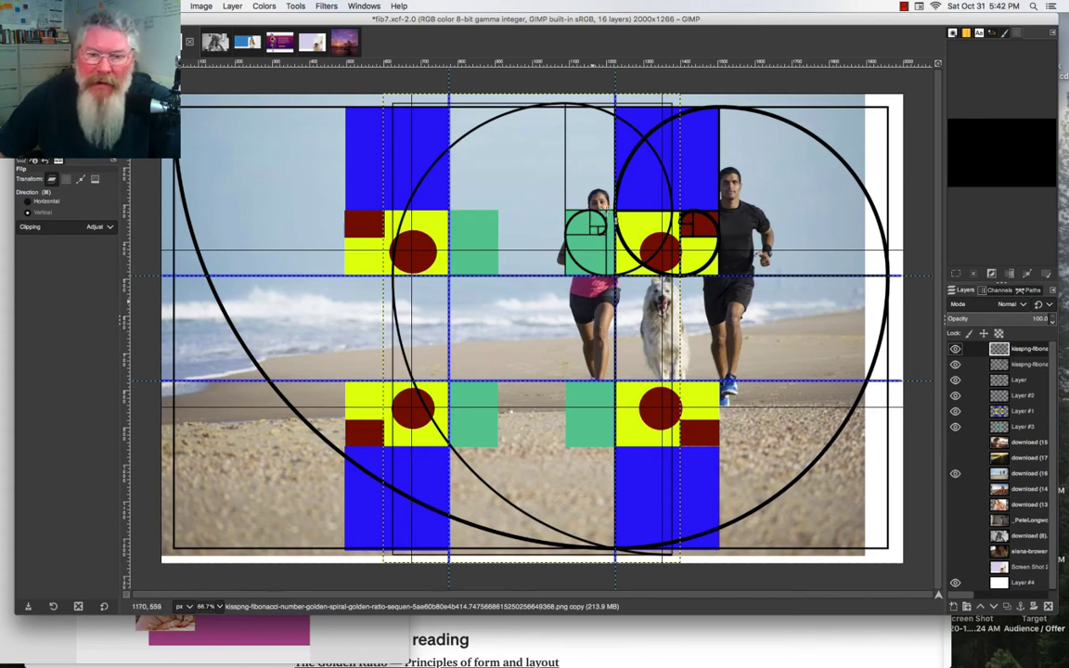
# Hide the block, line, circle and Fibonacci spiral overlays from the beach runners photo
pyautogui.click(956, 426)
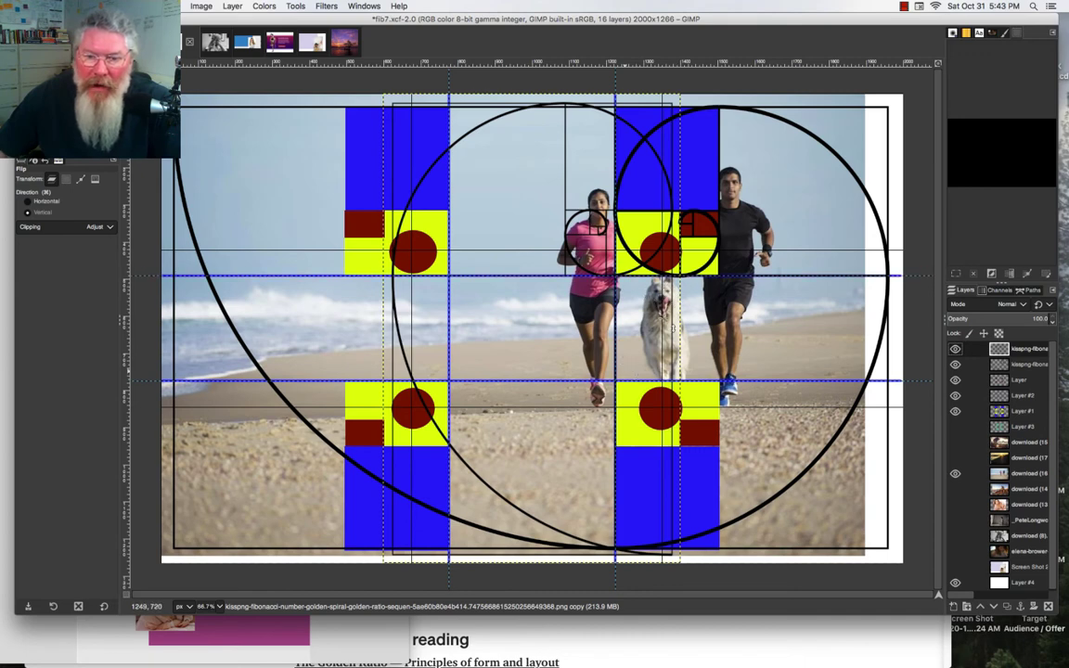
pyautogui.click(956, 411)
pyautogui.click(956, 381)
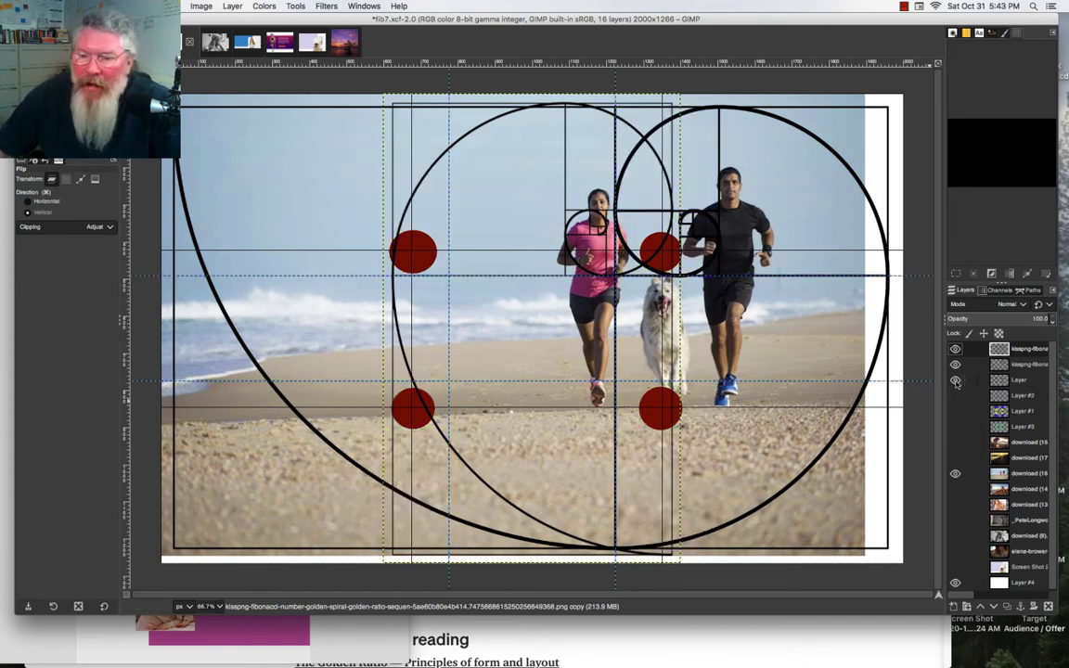
pyautogui.click(956, 396)
pyautogui.click(956, 365)
pyautogui.click(956, 350)
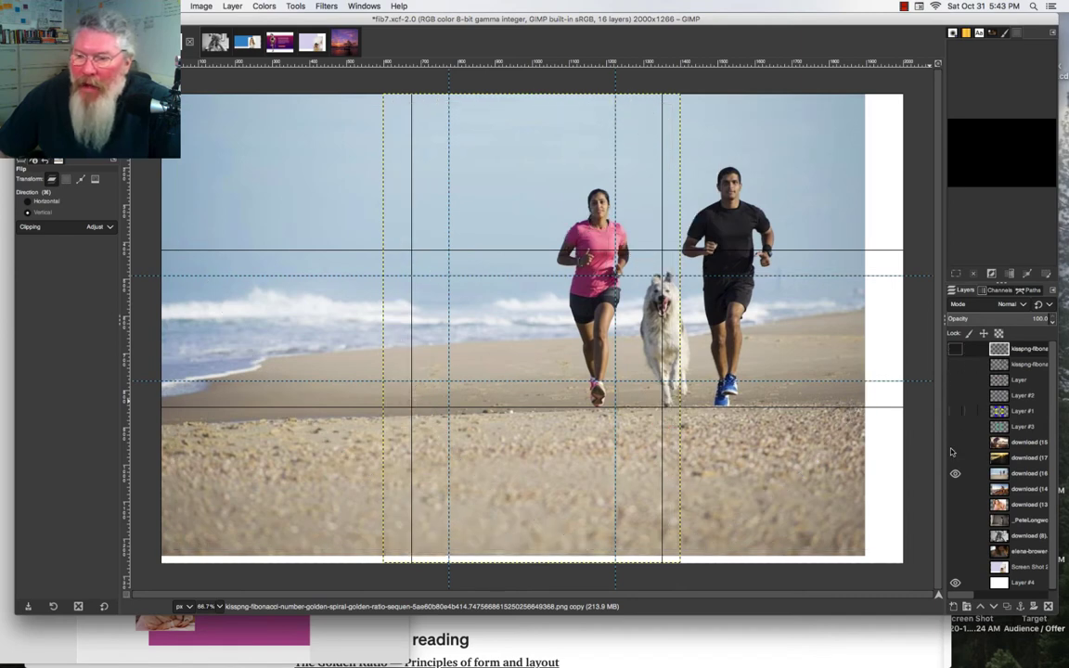
# Replace the beach runners with the download (17) sunset road photo and briefly compare it against the Layer #1 blocks
pyautogui.click(955, 458)
pyautogui.click(956, 474)
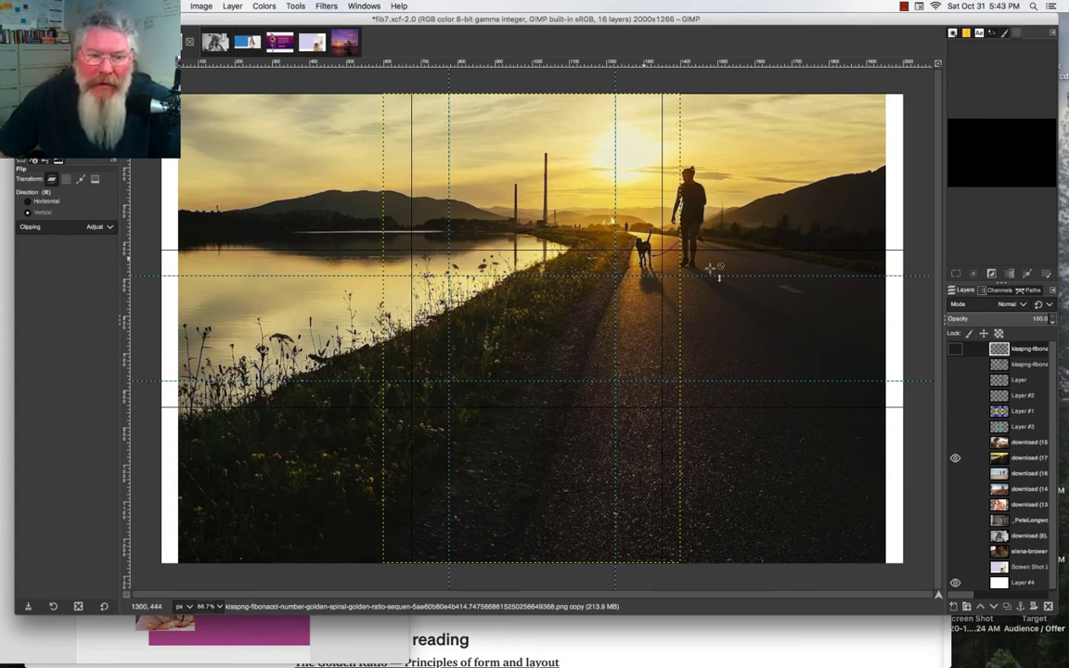
pyautogui.click(1025, 459)
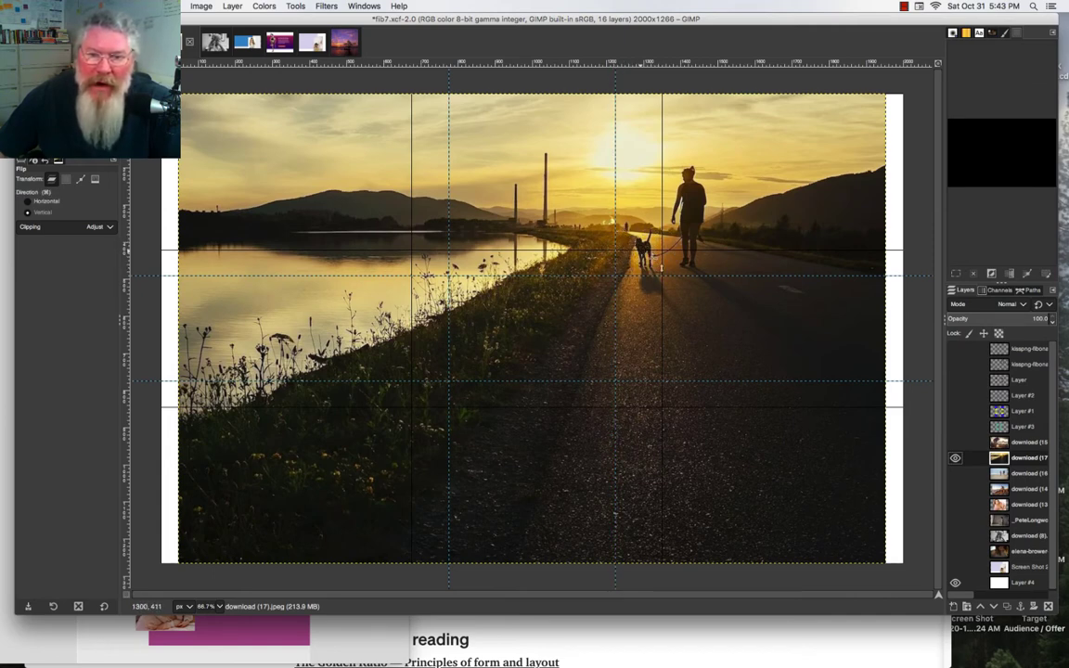
pyautogui.click(956, 411)
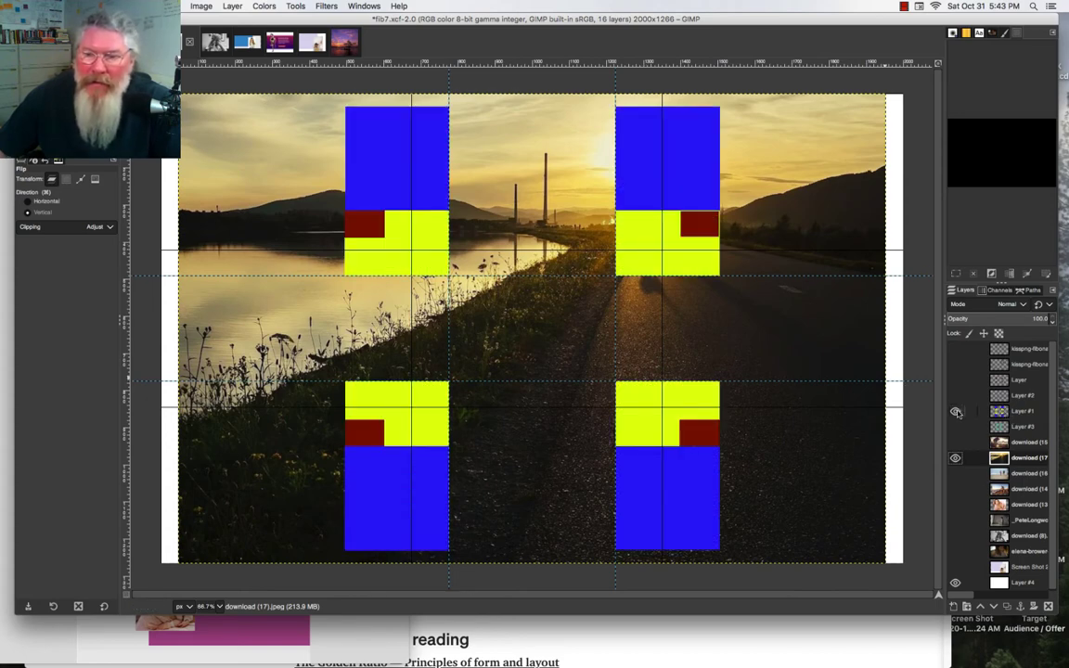
pyautogui.click(955, 411)
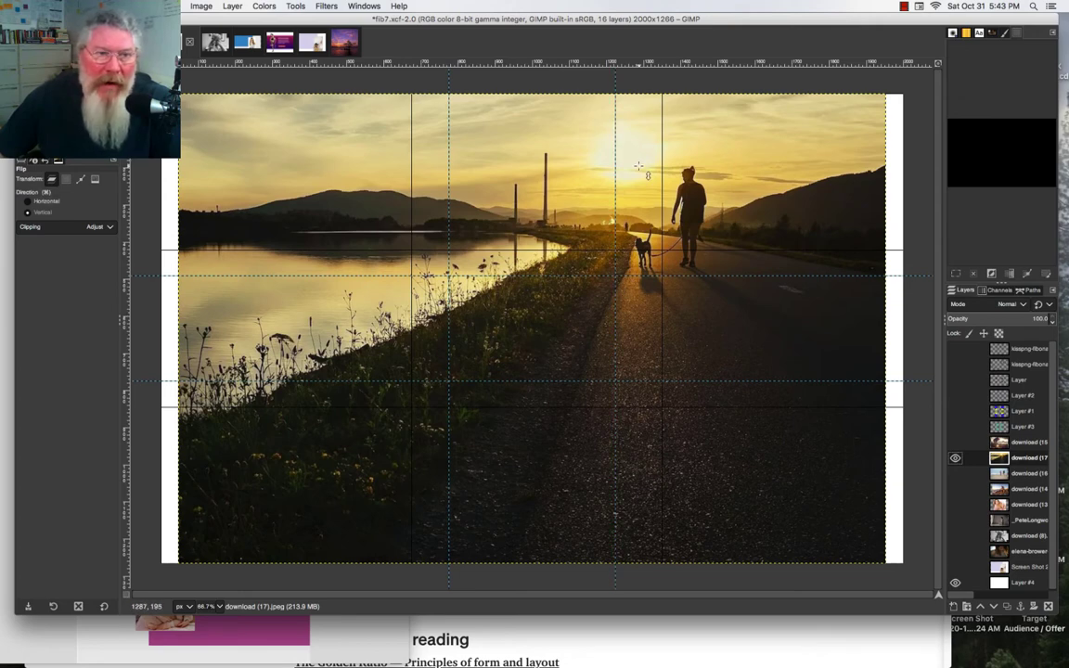
pyautogui.click(904, 5)
pyautogui.press('Escape')
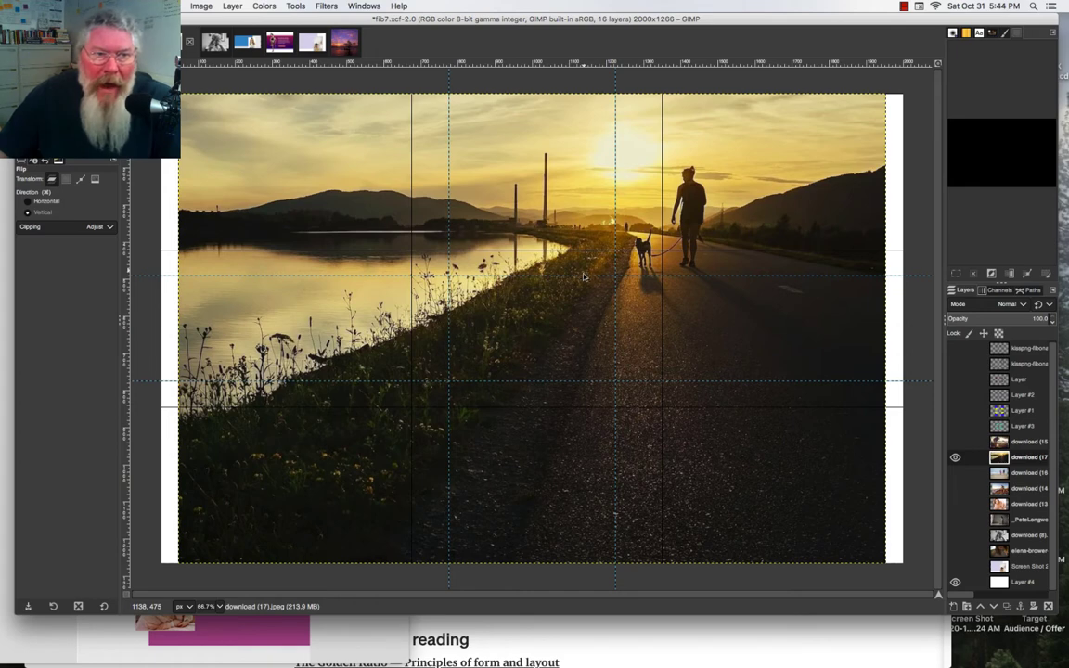
# Replace the download (17) photo with the Screen Shot 2020-10-31 pizza layout and overlay both Fibonacci spirals
pyautogui.click(960, 568)
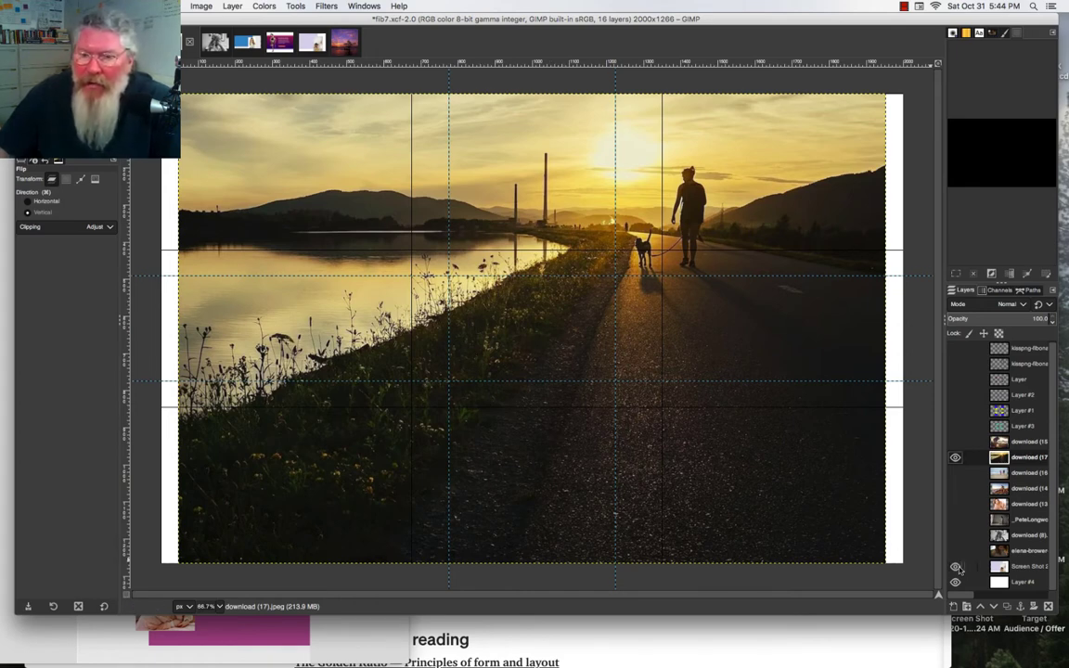
pyautogui.click(956, 459)
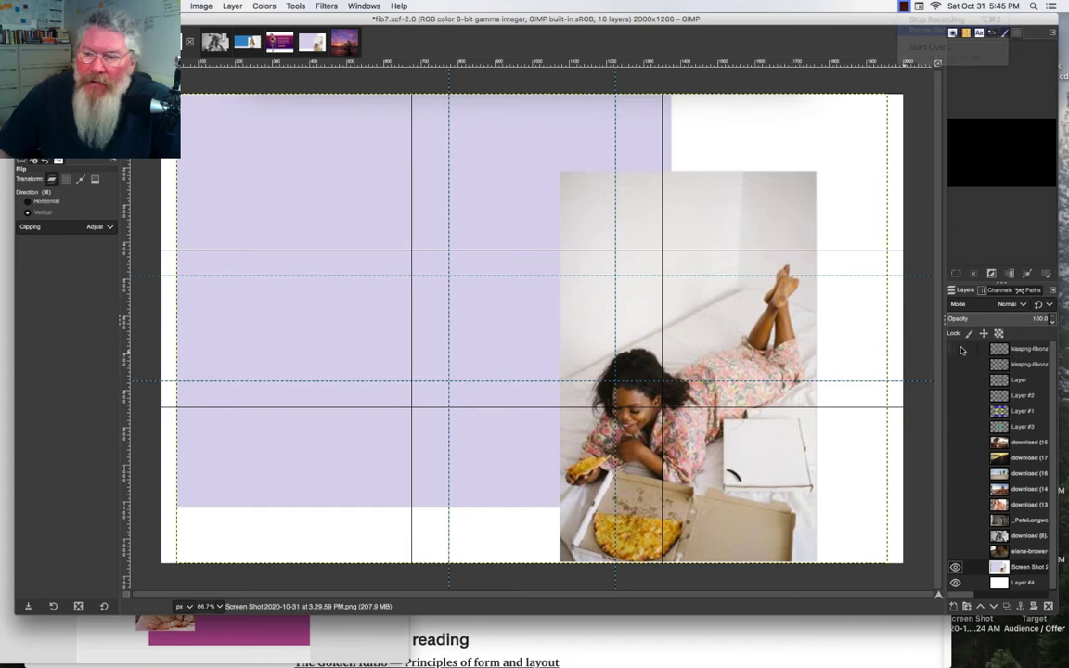
pyautogui.click(956, 349)
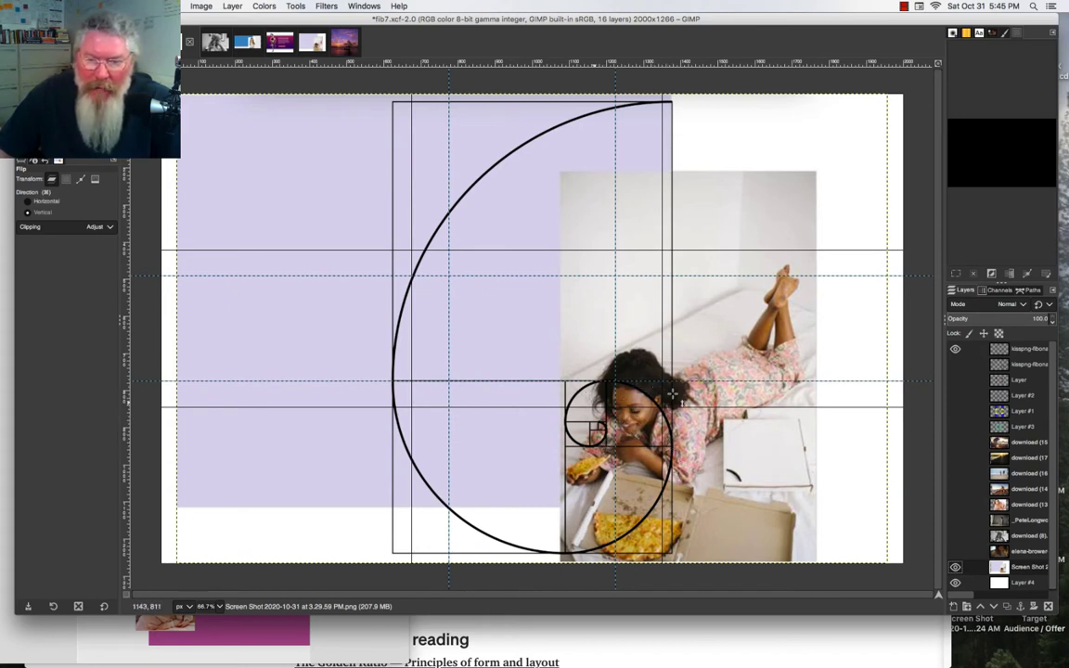
pyautogui.click(956, 365)
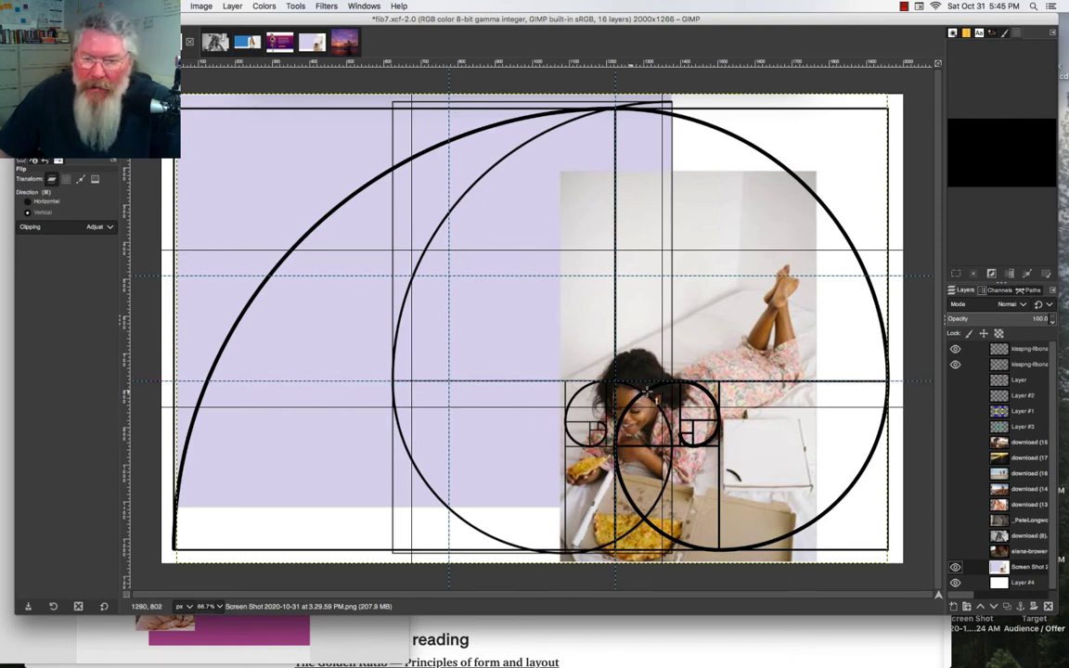
# Briefly show the Layer circles and Layer #2 lines over the pizza layout, leaving both overlays hidden
pyautogui.click(956, 380)
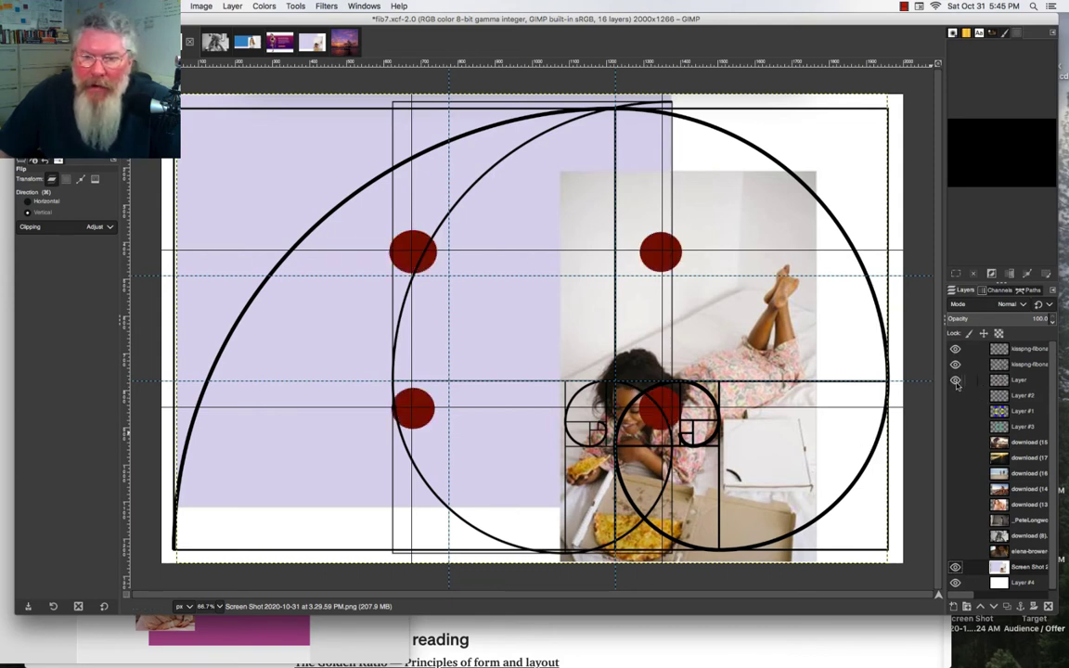
pyautogui.click(956, 396)
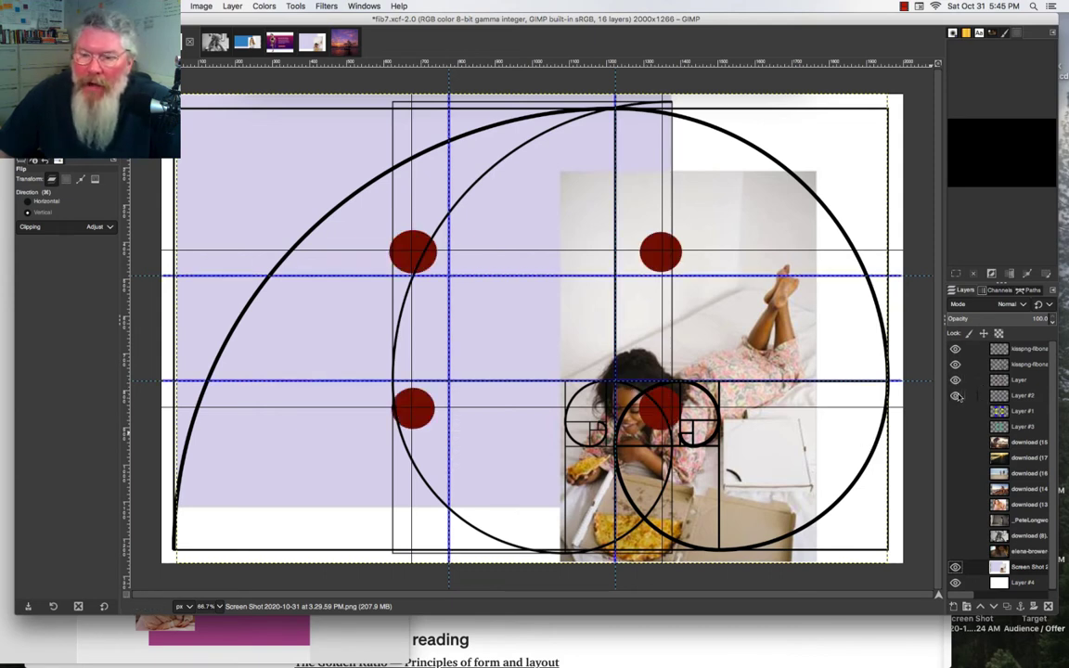
pyautogui.click(956, 395)
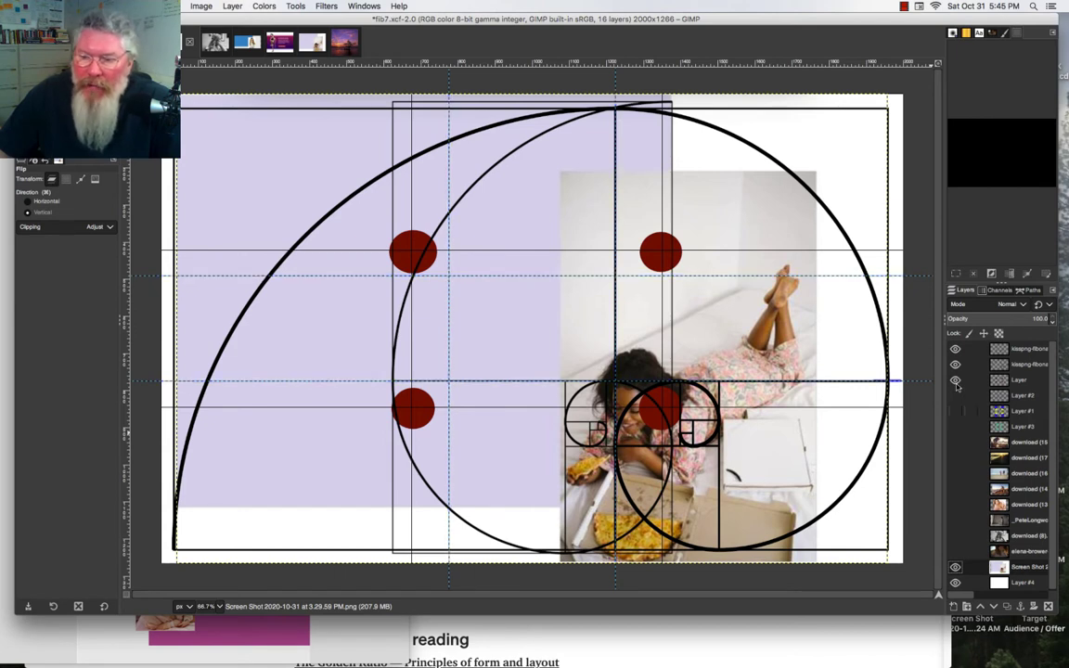
pyautogui.click(956, 381)
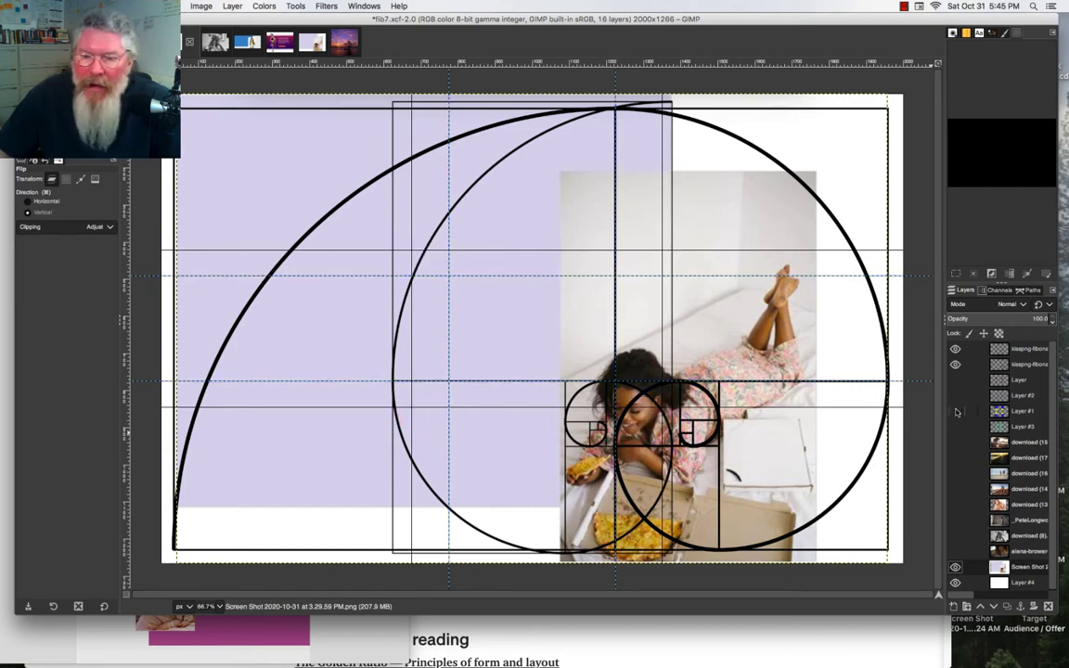
# Show the Layer #1 blocks over the pizza layout, toggle the spirals to compare, and leave only the wide spiral shown
pyautogui.click(956, 411)
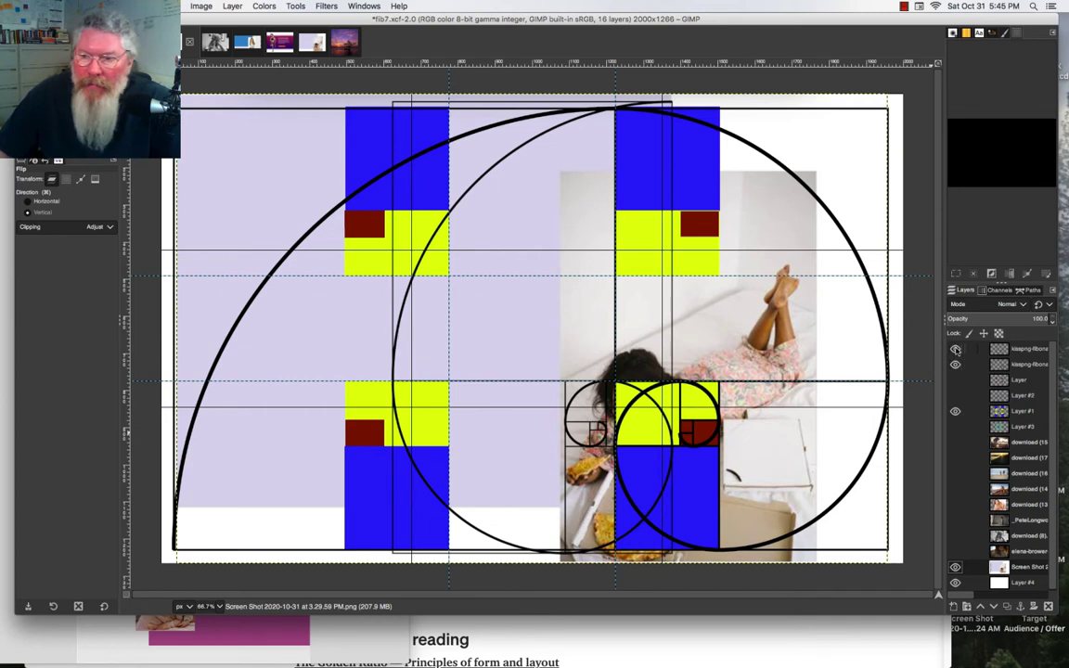
pyautogui.click(956, 350)
pyautogui.click(956, 349)
pyautogui.click(956, 364)
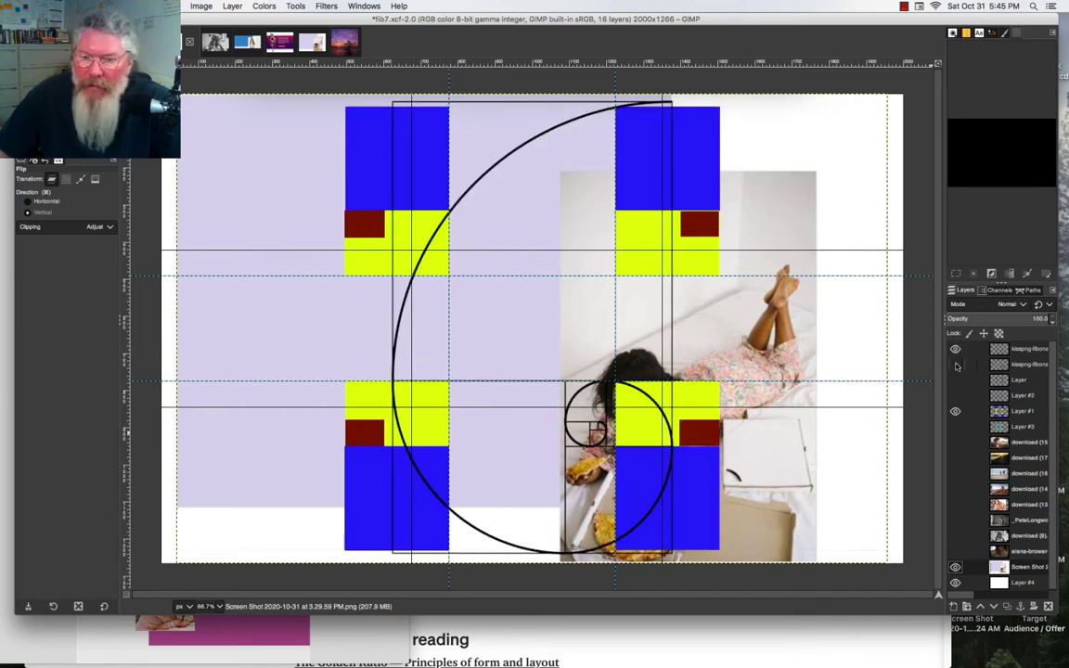
pyautogui.click(956, 364)
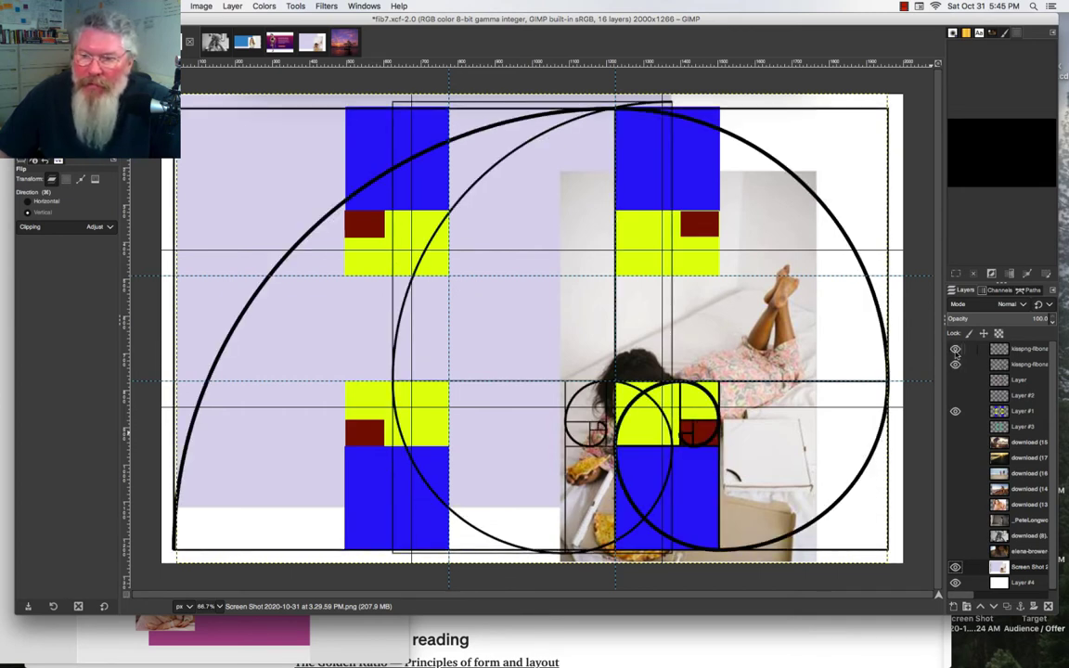
pyautogui.click(956, 350)
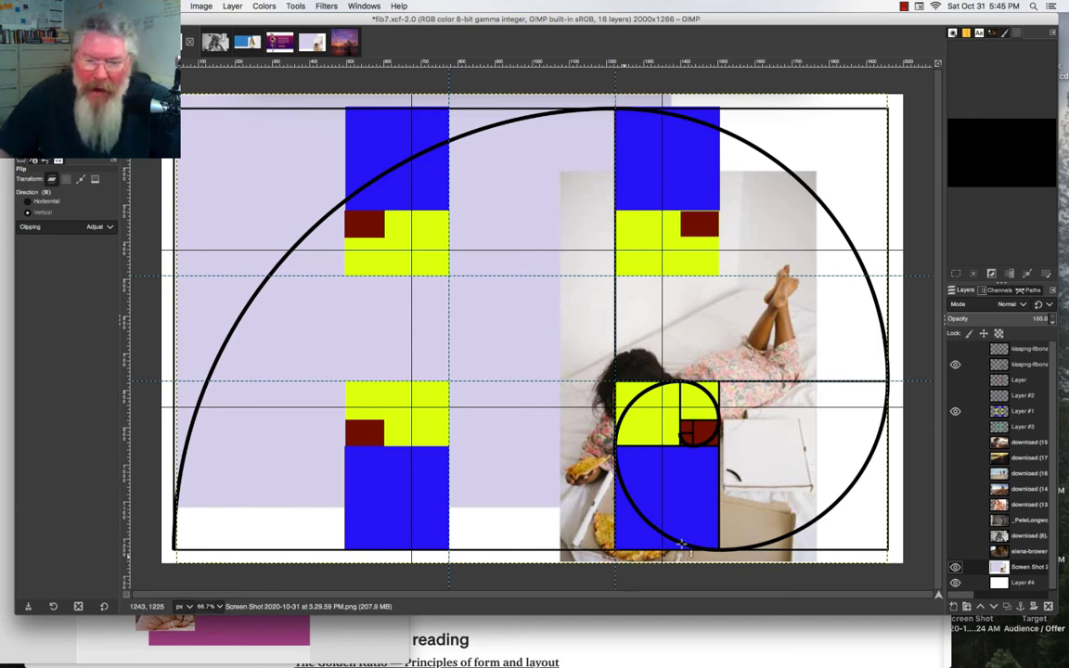
# Toggle the Layer #1 blocks against the wide Fibonacci spiral and leave the blocks hidden
pyautogui.click(955, 412)
pyautogui.click(955, 412)
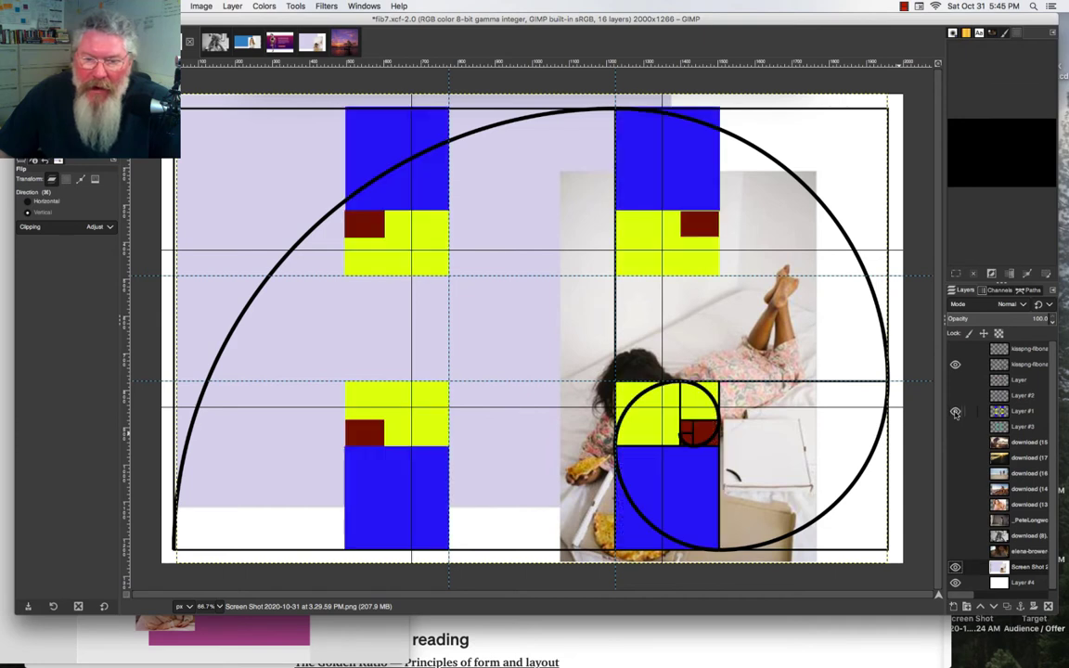
pyautogui.click(955, 412)
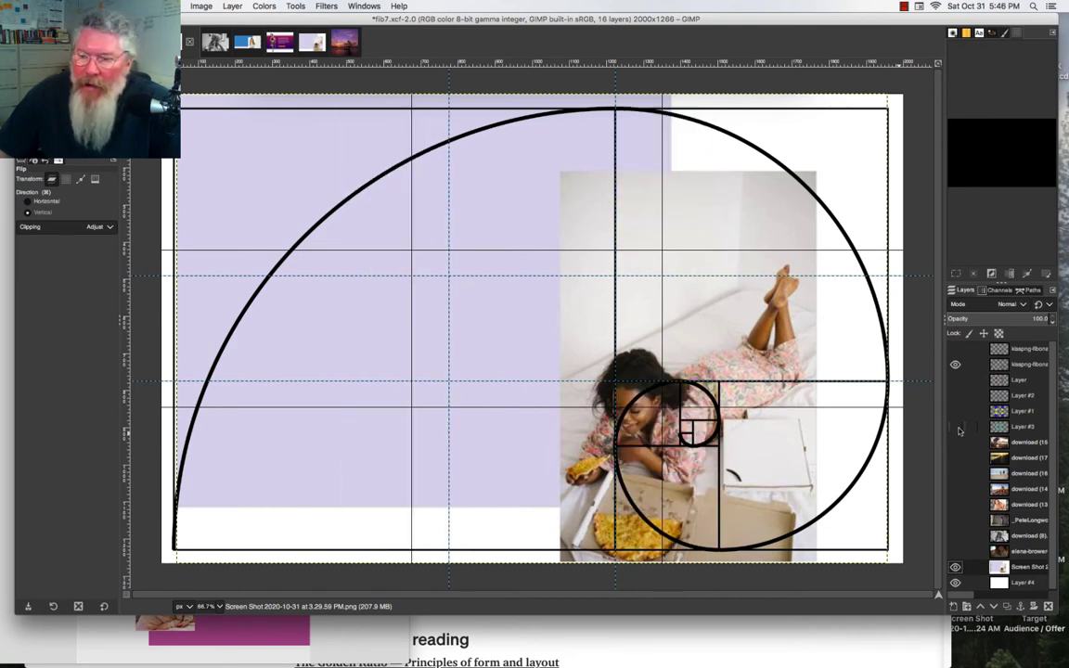
# Overlay the Layer #3 blocks with the narrow Fibonacci spiral instead of the wide one on the pizza layout, leaving all these overlays hidden
pyautogui.click(955, 426)
pyautogui.click(955, 363)
pyautogui.click(955, 348)
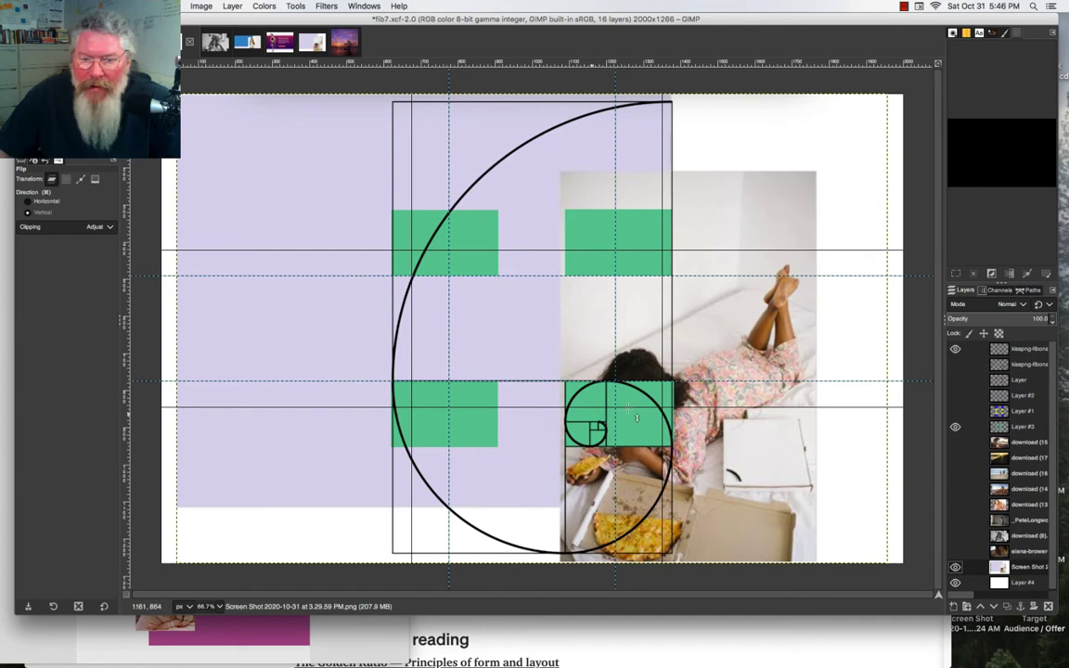
pyautogui.click(955, 349)
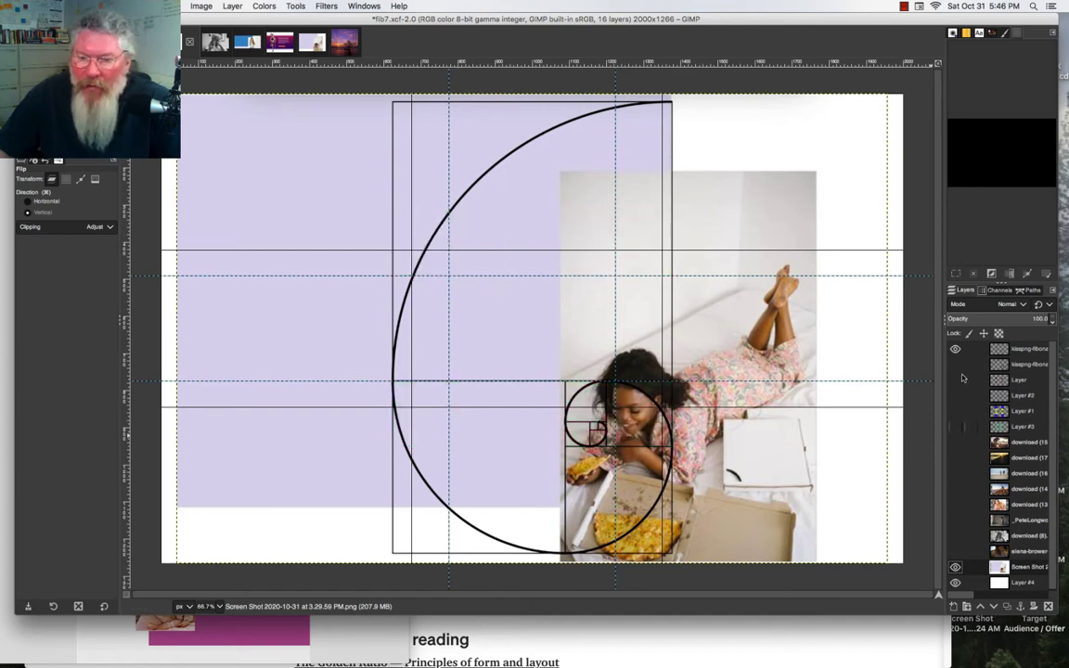
pyautogui.click(955, 349)
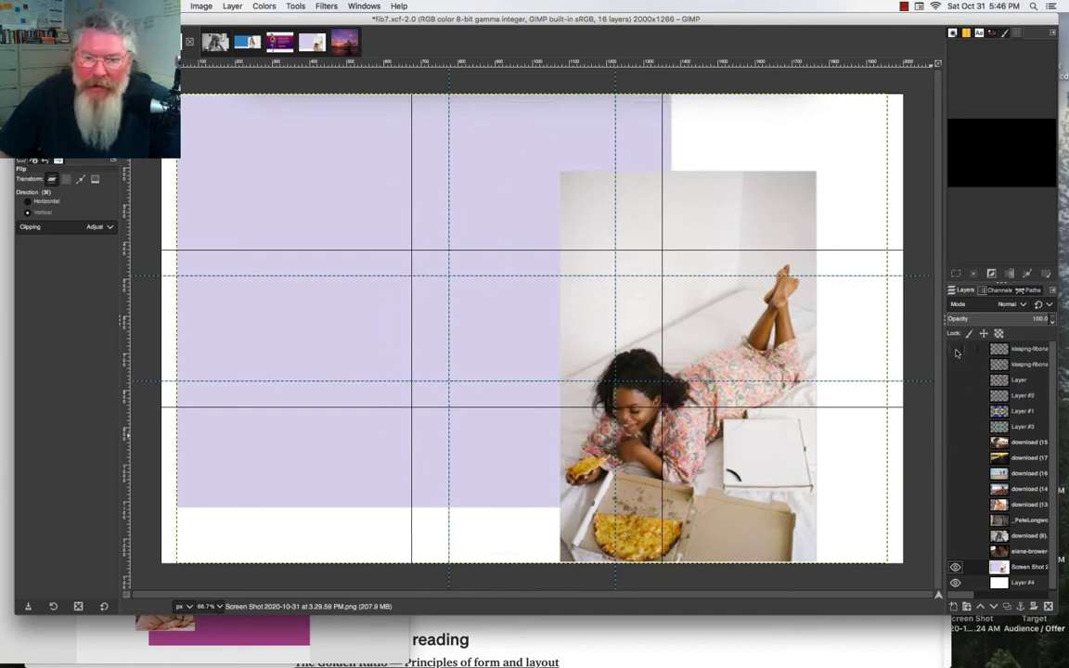
# Switch to the fib6.xcf image and view the download (9) photo and the two photos above it one after another, hiding each again
pyautogui.click(215, 41)
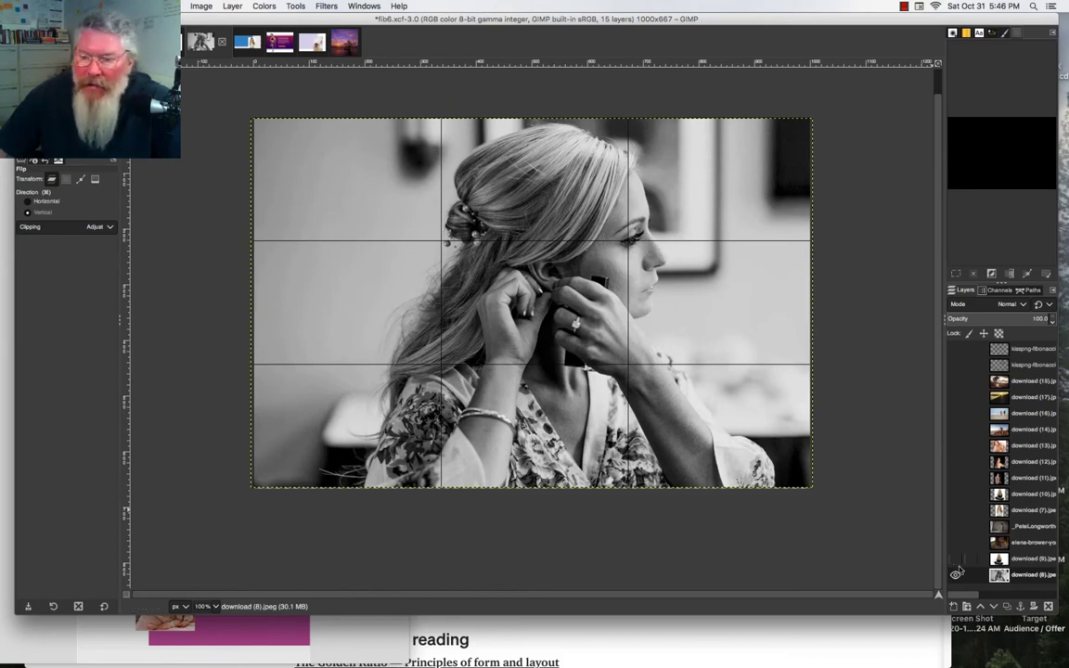
pyautogui.click(955, 558)
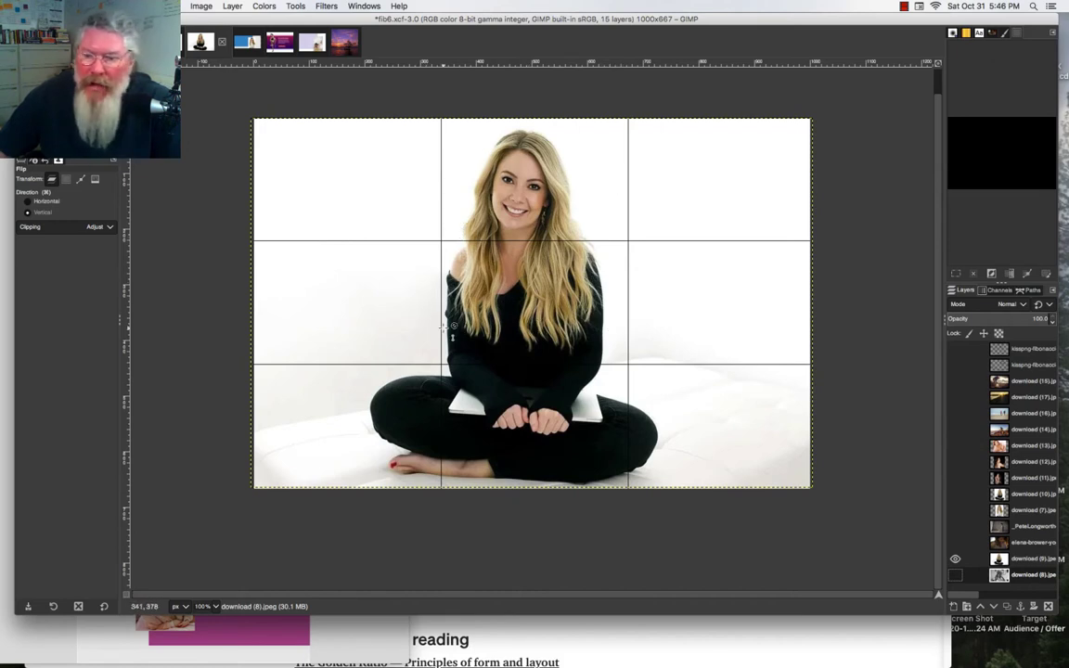
pyautogui.click(955, 559)
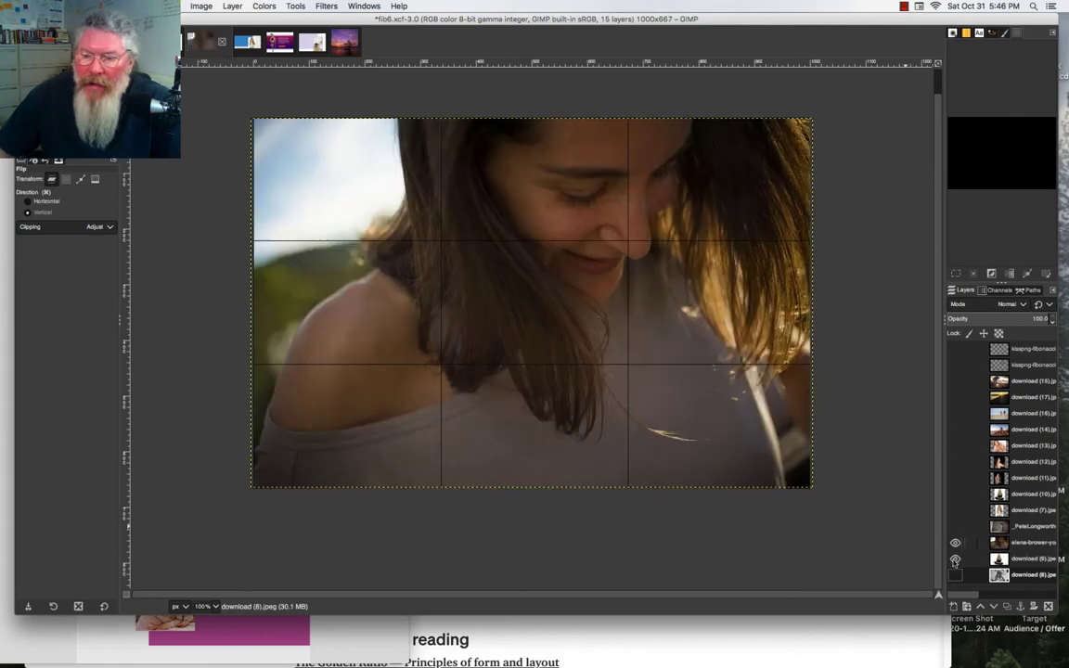
pyautogui.click(955, 542)
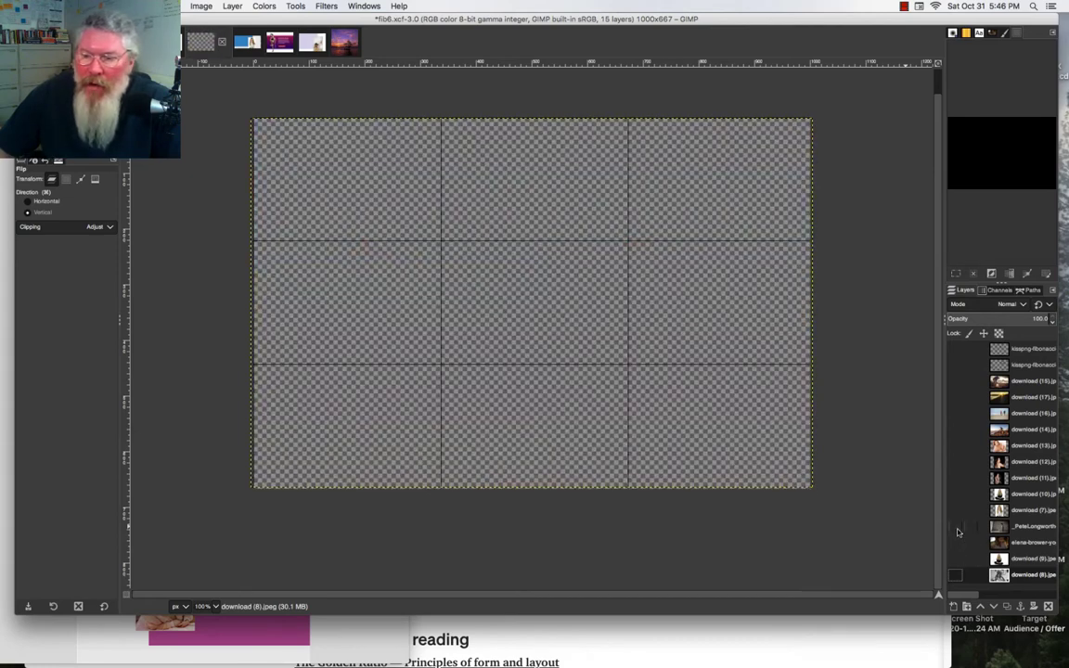
pyautogui.click(957, 528)
pyautogui.click(956, 527)
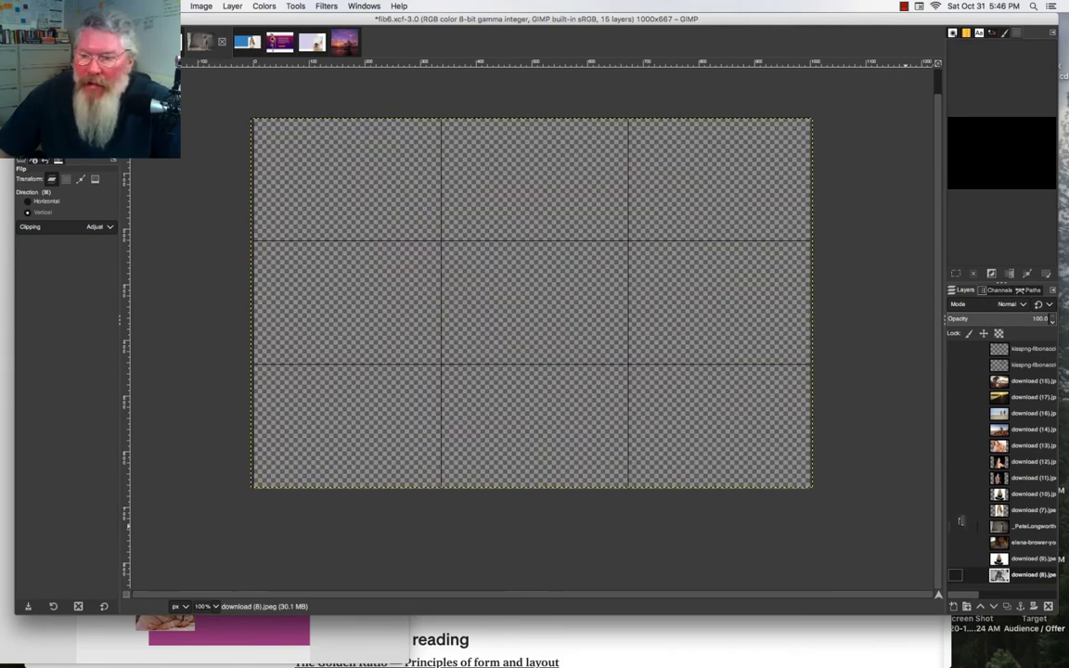
# View the download (7) photo, replace it with download (10), and compare it with the layouts in AllPics.png before returning to GIMP
pyautogui.click(956, 512)
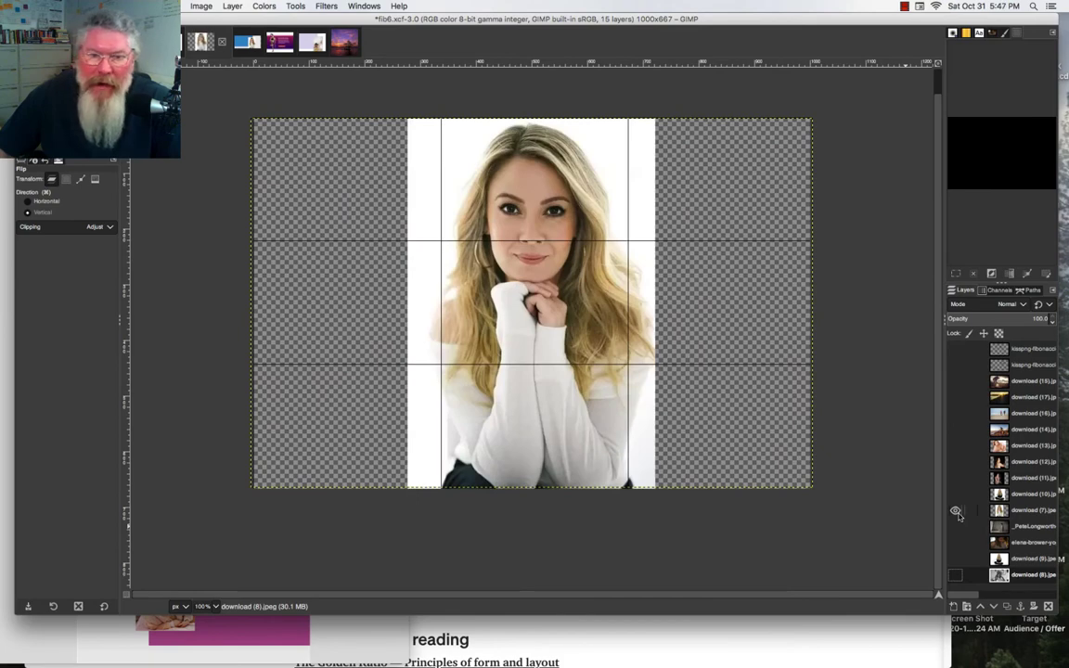
pyautogui.click(956, 511)
pyautogui.click(956, 495)
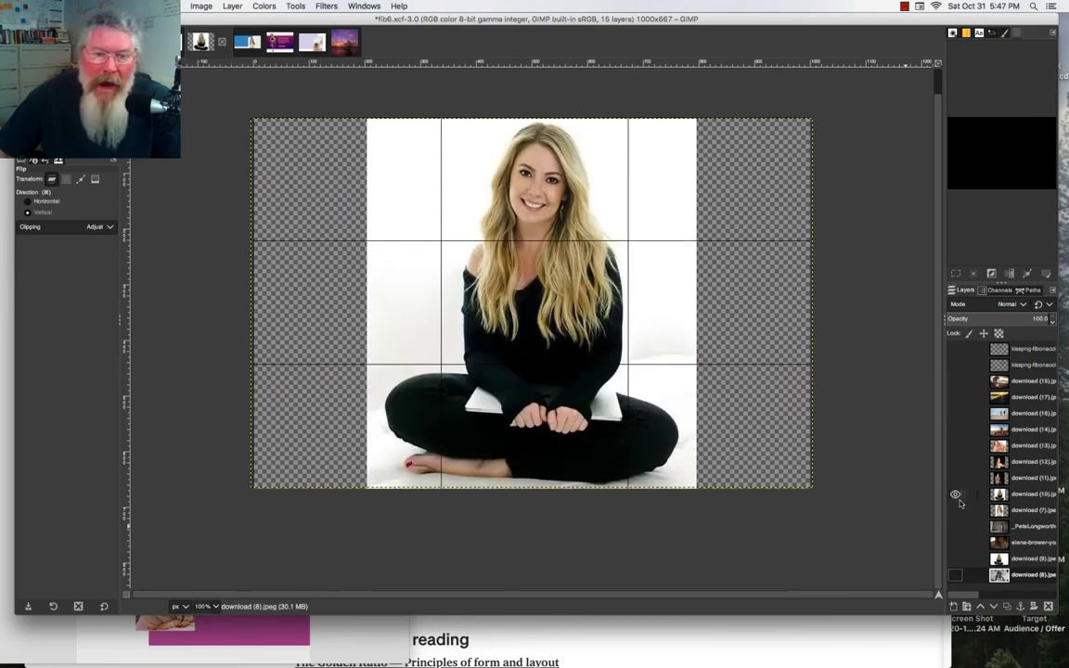
pyautogui.click(375, 630)
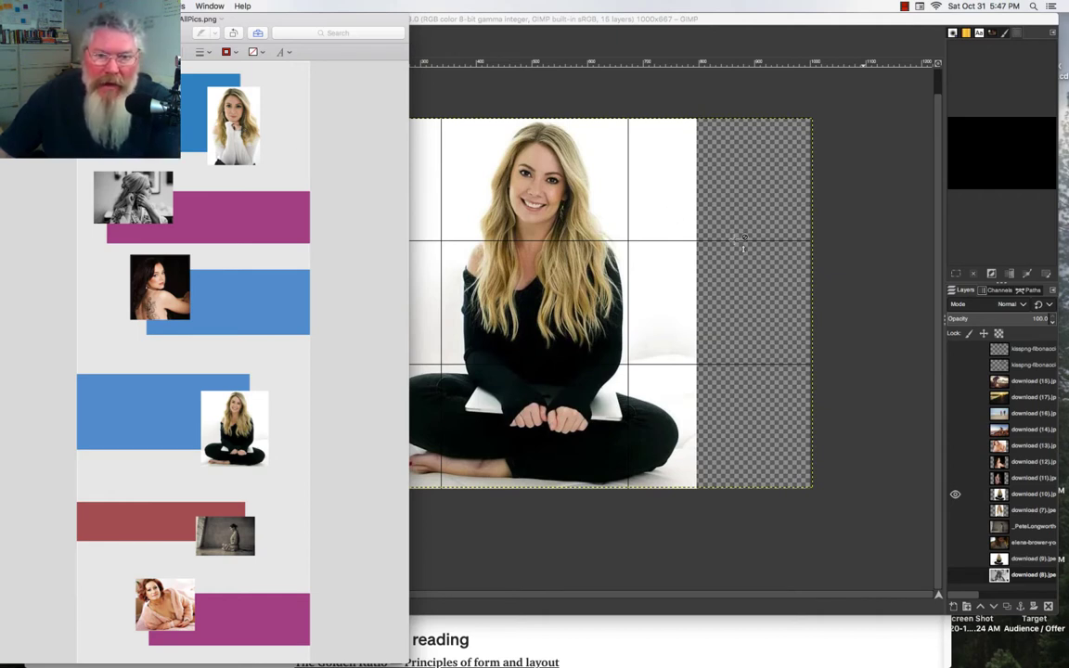
pyautogui.click(878, 267)
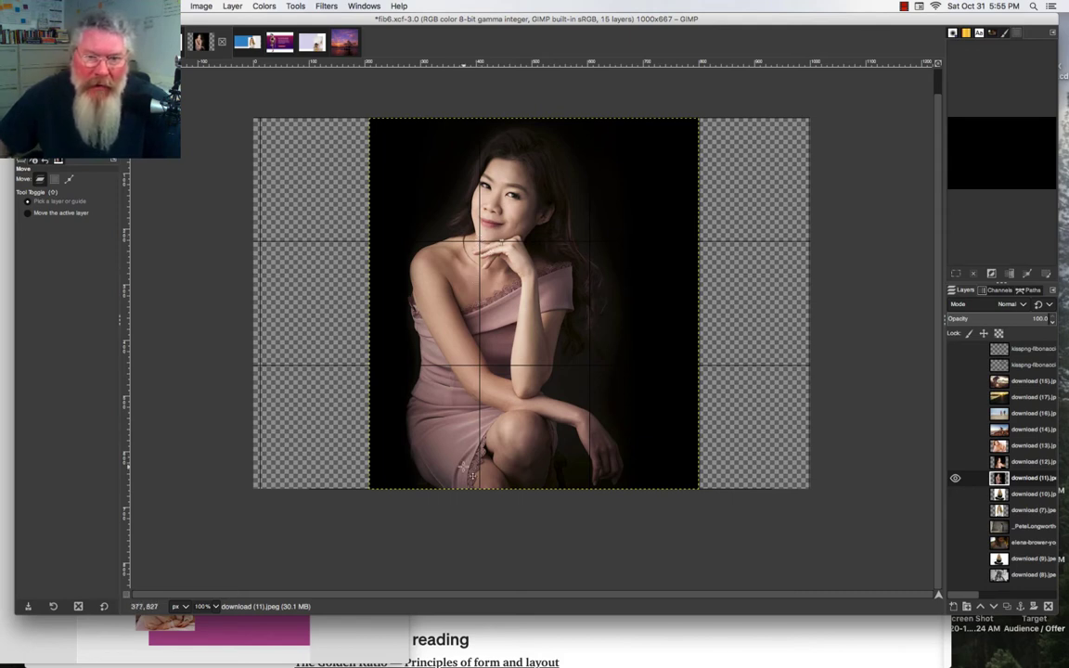
pyautogui.click(903, 5)
pyautogui.click(931, 30)
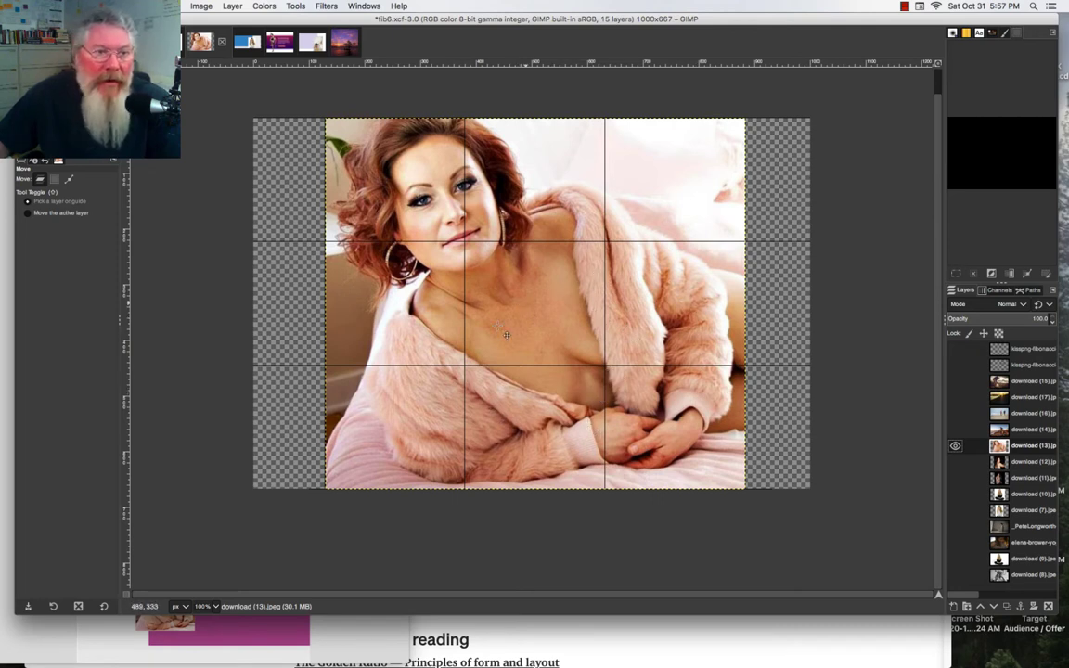
pyautogui.click(905, 6)
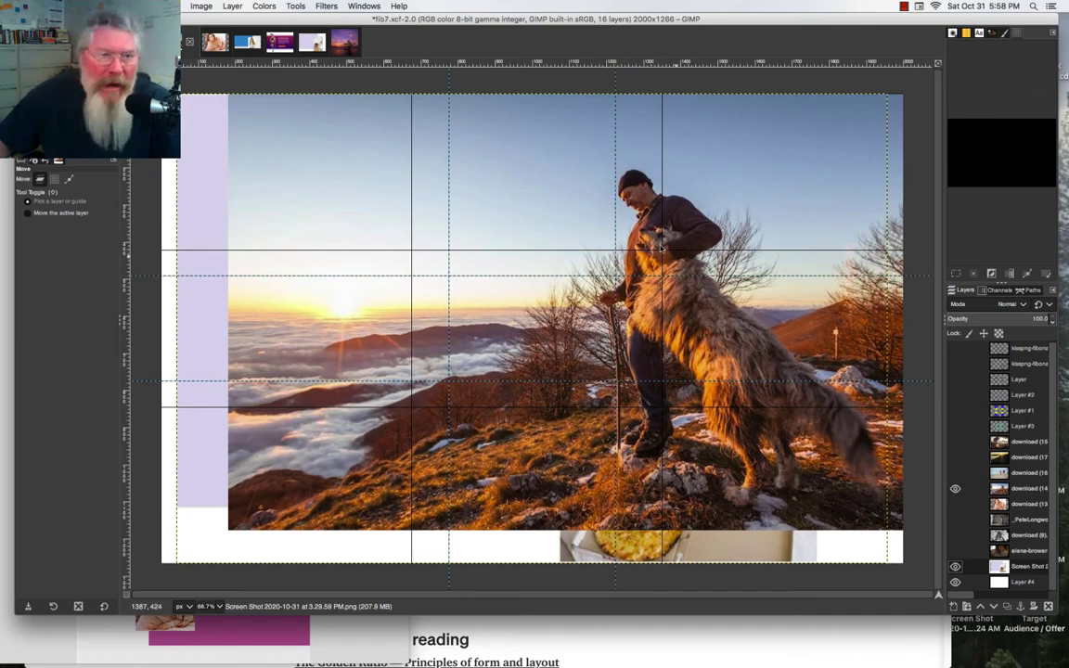
# In the fib7.xcf image, replace the download (14) photo with download (16), then with download (17)
pyautogui.click(956, 473)
pyautogui.click(956, 487)
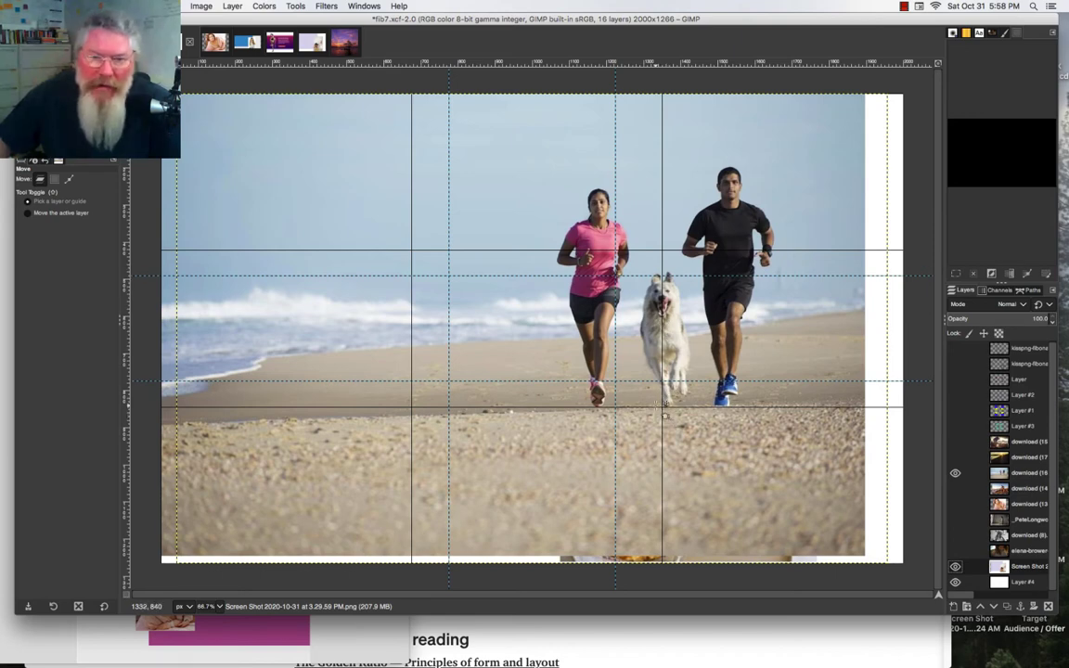
pyautogui.click(955, 457)
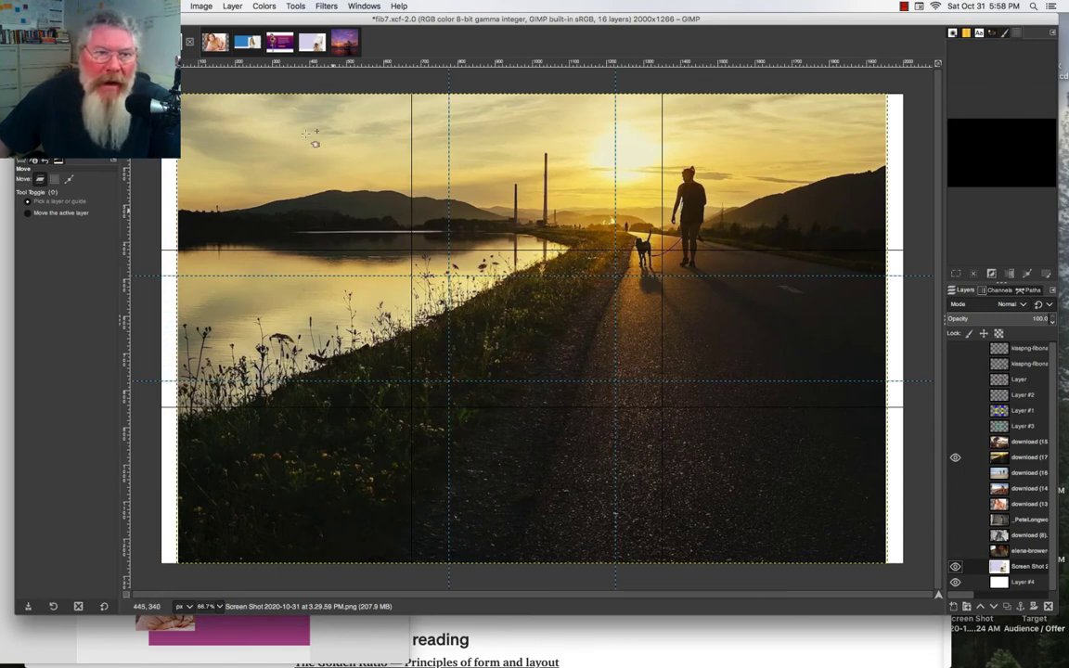
# Switch to the fib10.xcf image and hide the Burn More Fats layer to reveal the version with the woman on the right
pyautogui.click(279, 43)
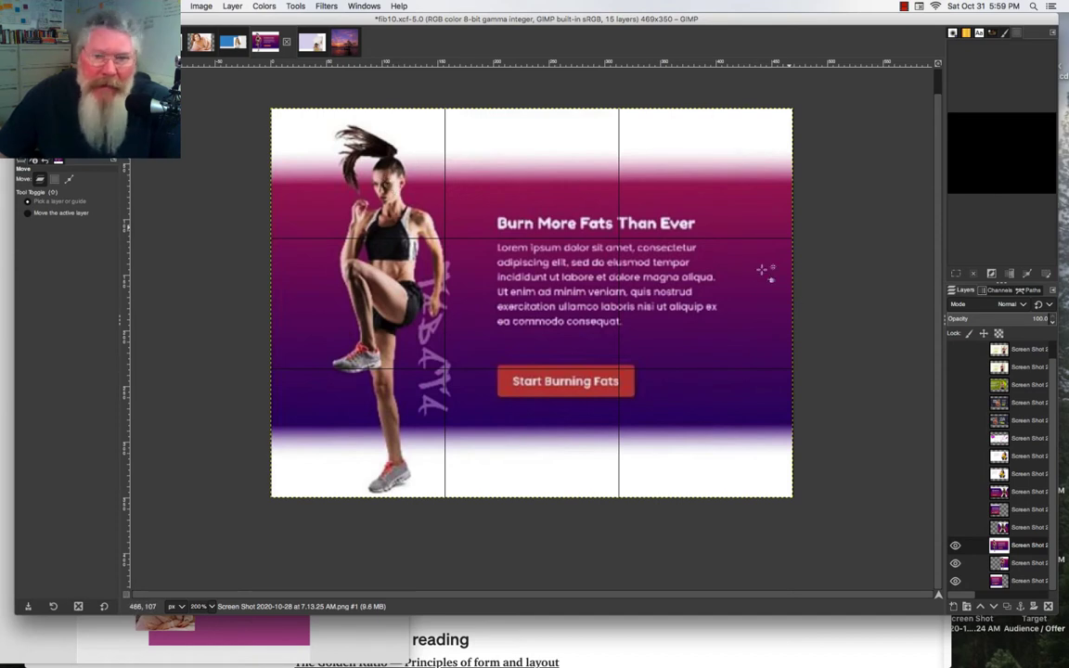
pyautogui.click(956, 547)
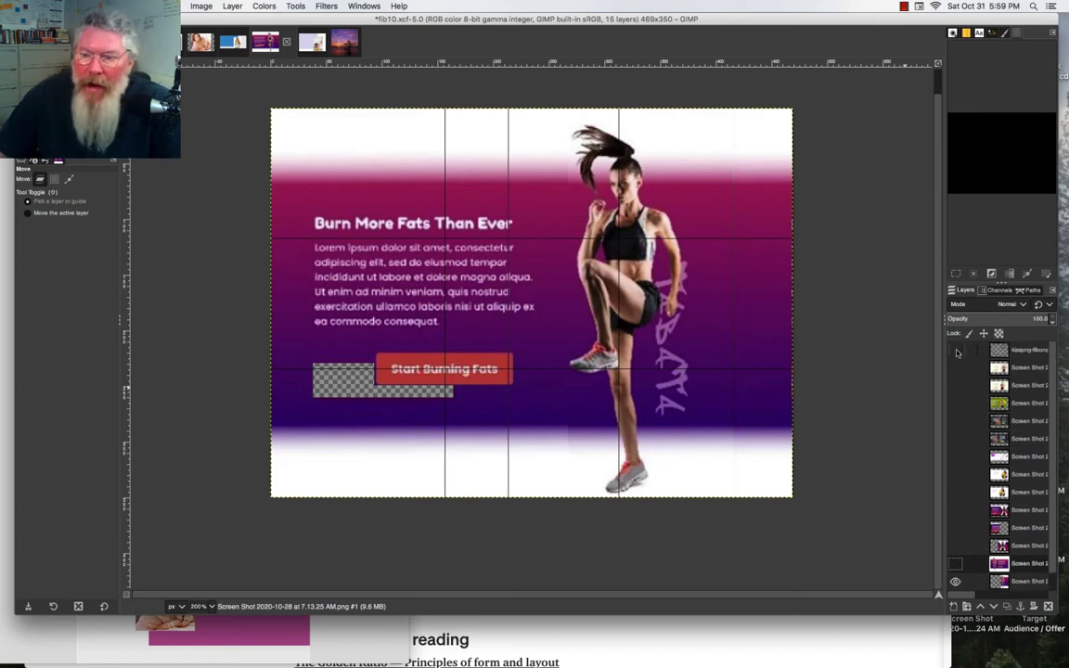
pyautogui.click(956, 351)
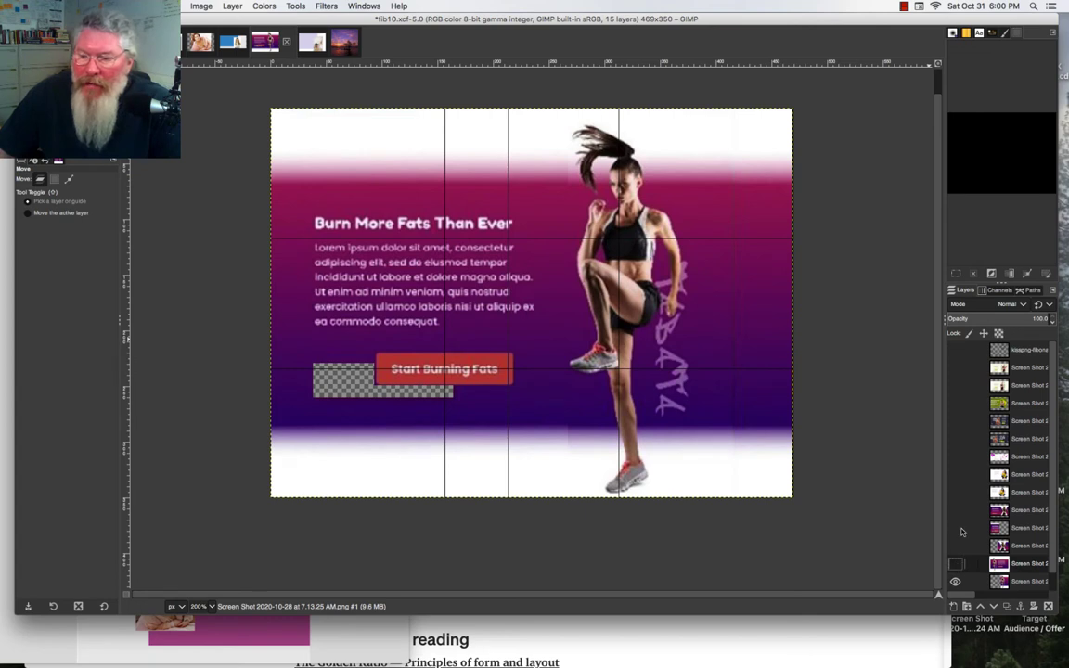
# Show the three Figure Of Dream layers and hide the Burn More Fats layers beneath them
pyautogui.moveTo(955, 530); pyautogui.dragTo(955, 564)
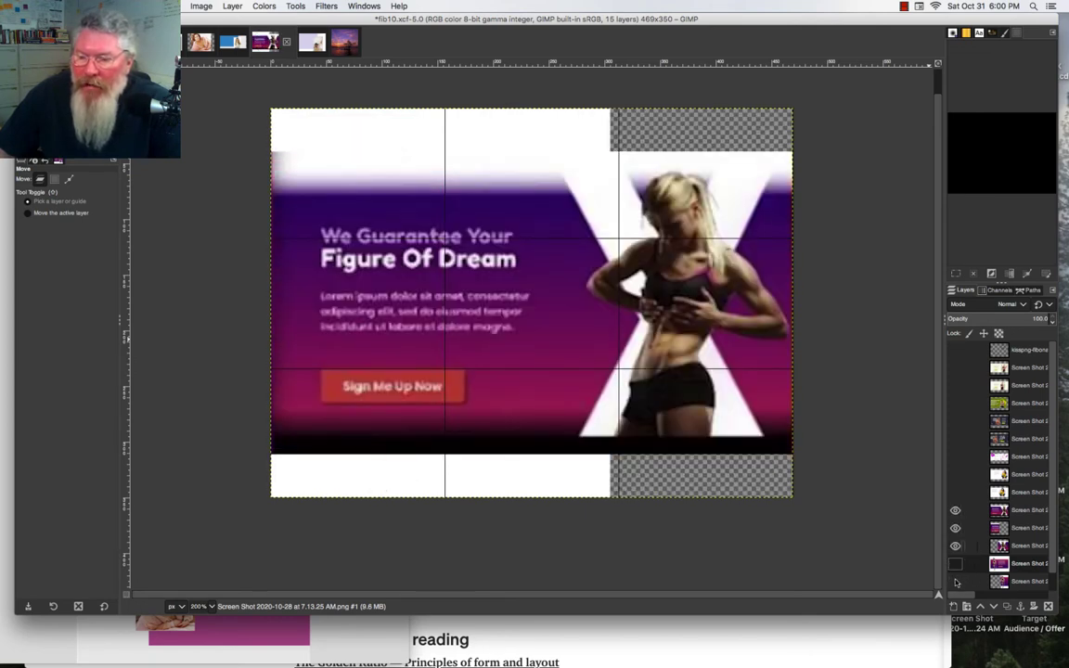
pyautogui.scroll(-1, 959, 528)
pyautogui.scroll(1, 958, 528)
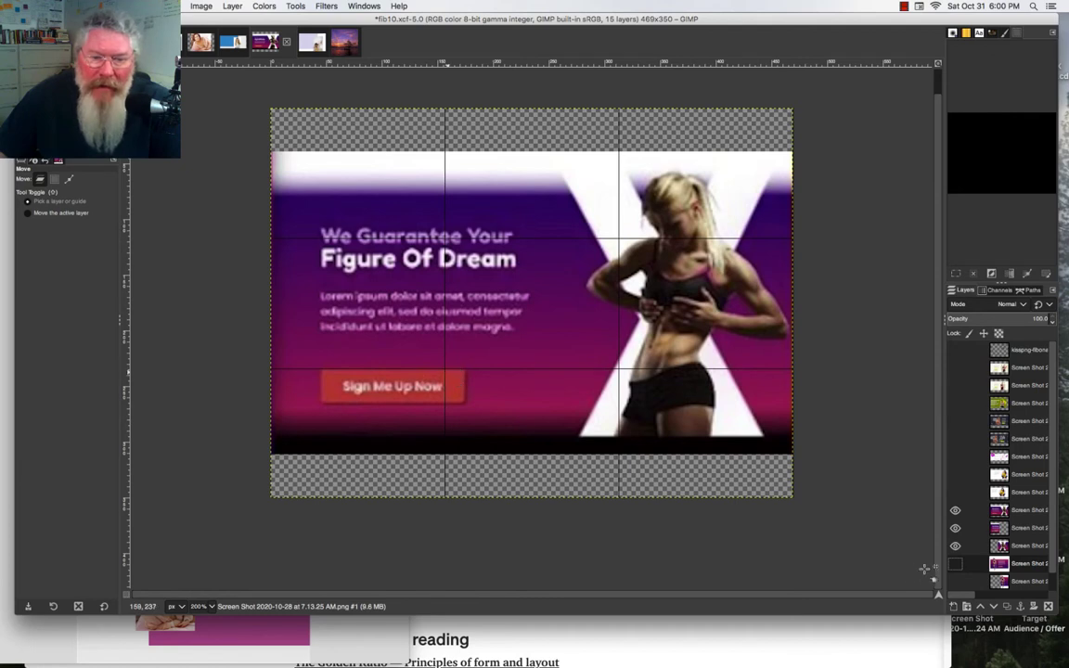
# Toggle the uppermost Figure Of Dream layer to compare both versions of the layout, leaving that layer hidden
pyautogui.click(956, 512)
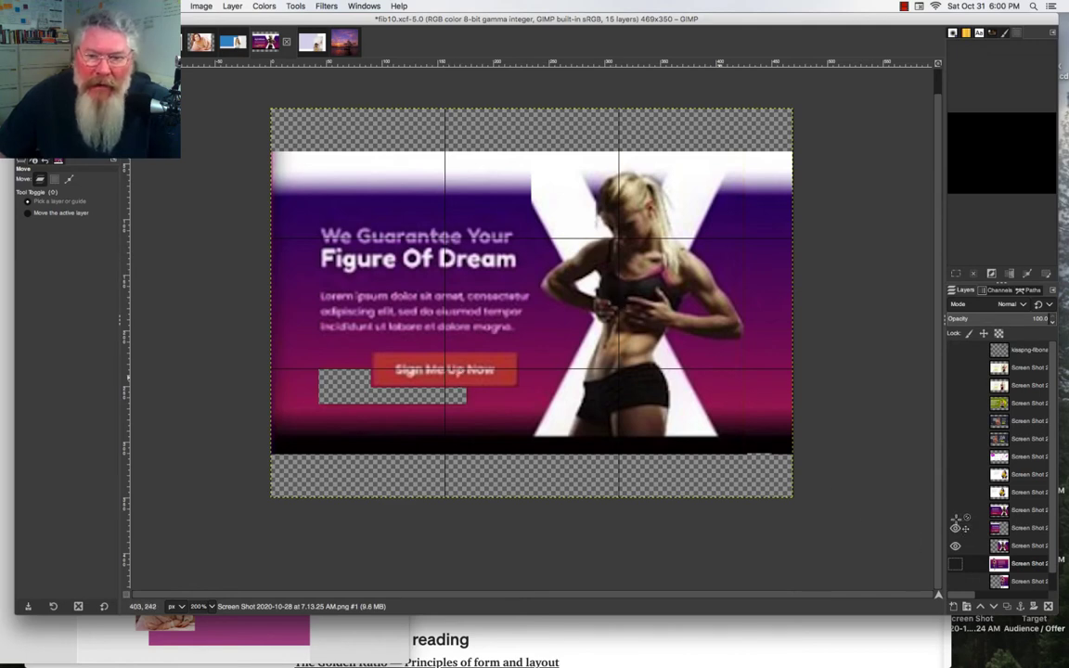
pyautogui.click(954, 512)
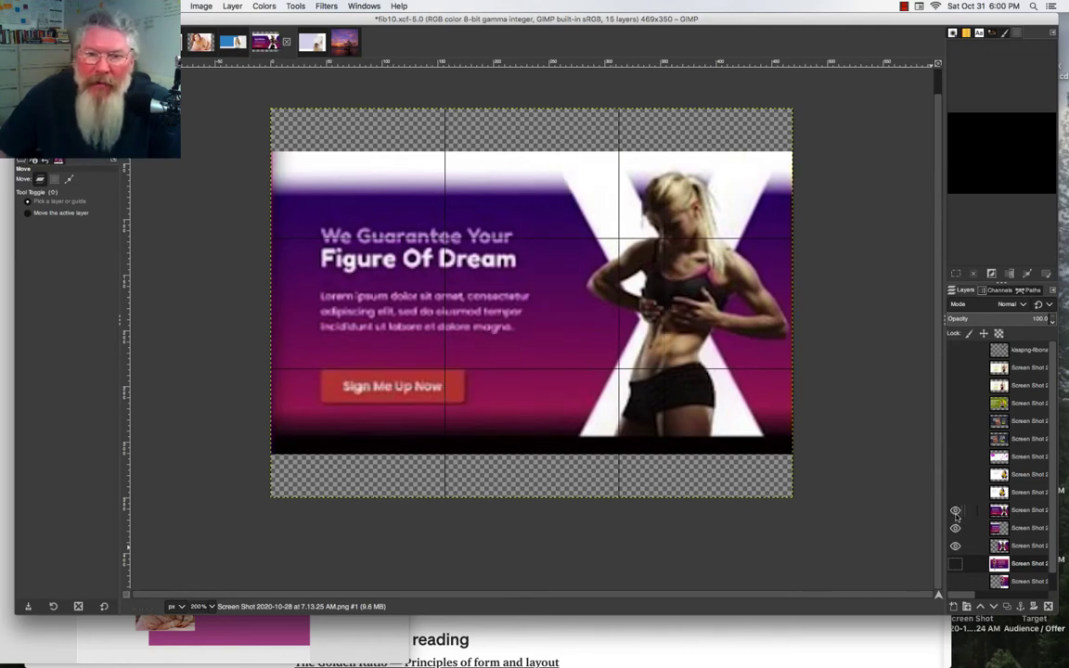
pyautogui.click(955, 511)
pyautogui.click(955, 513)
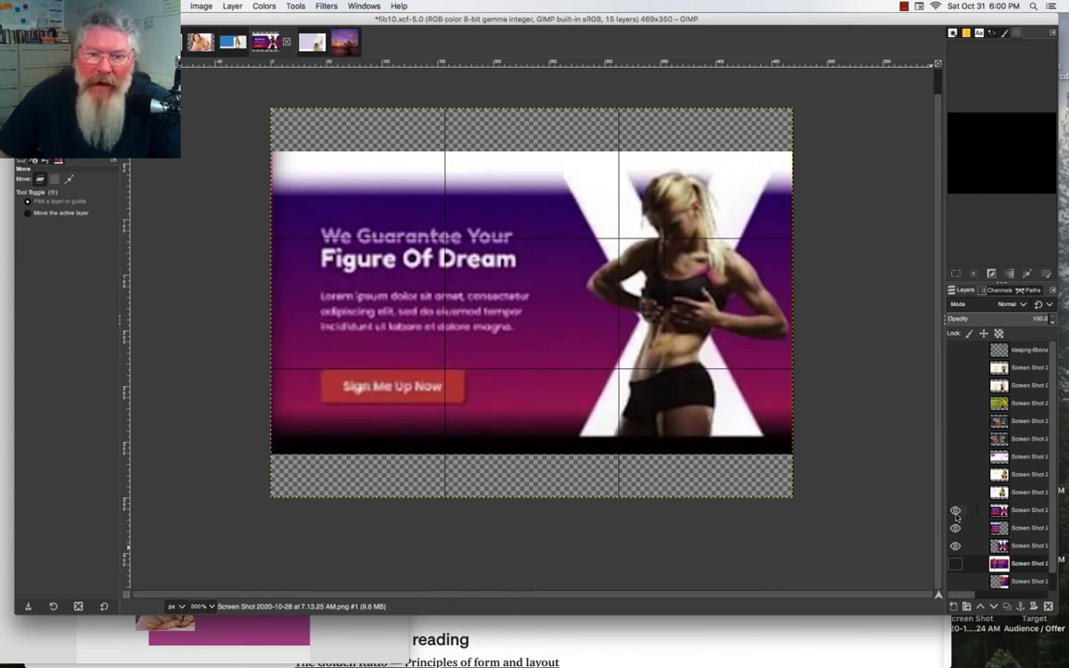
pyautogui.click(956, 513)
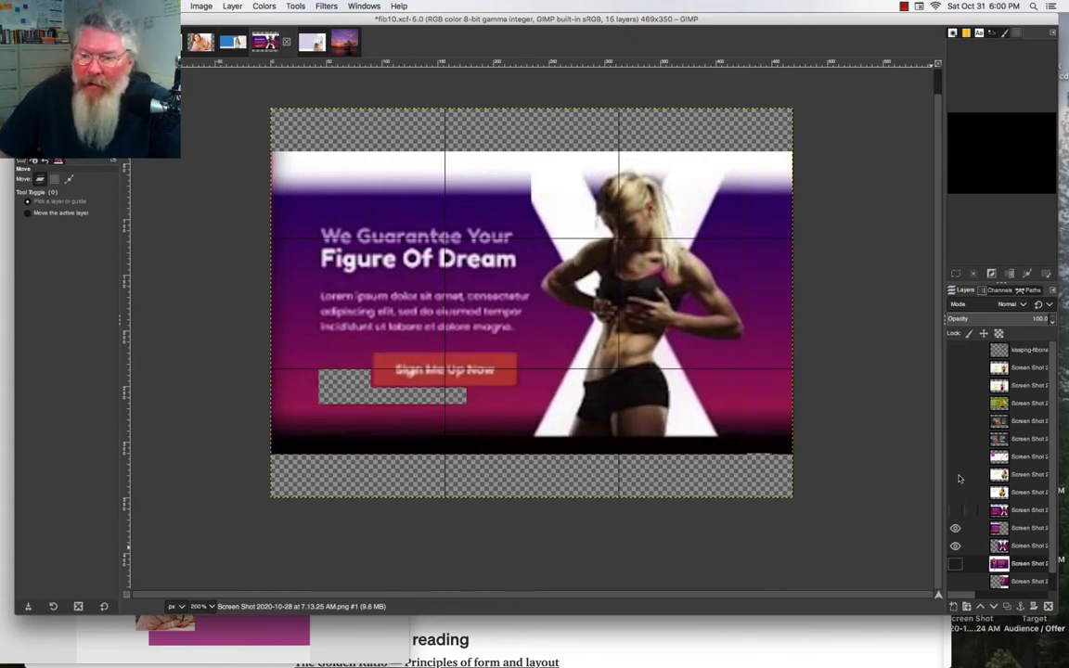
# Show both Large Call to Action Headline layers and hide the remaining Figure Of Dream layers
pyautogui.click(956, 475)
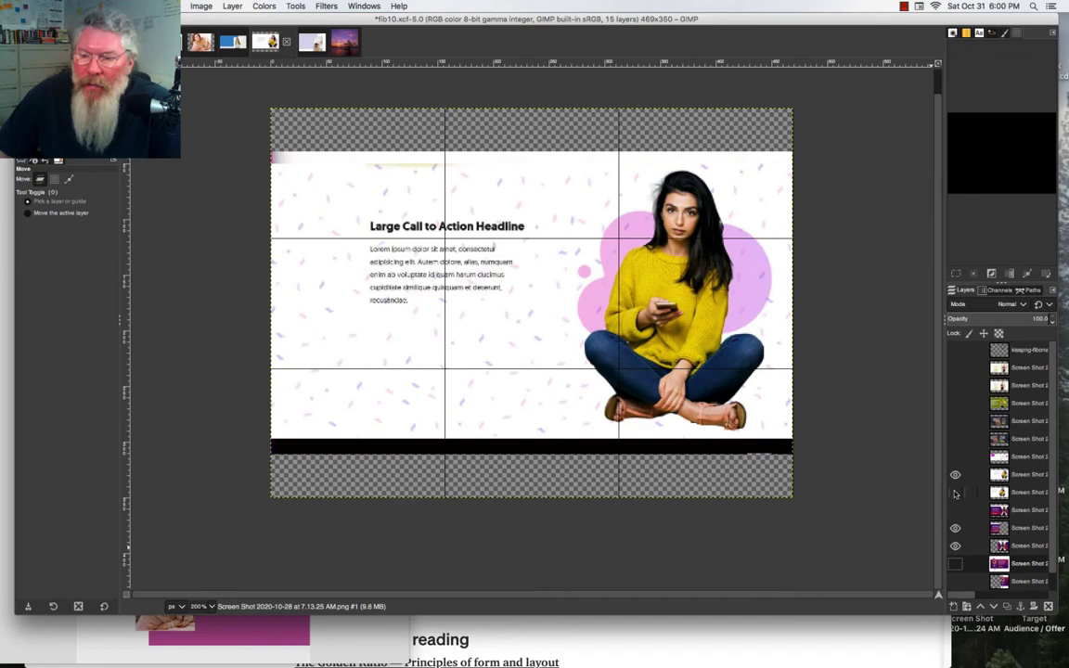
pyautogui.click(955, 493)
pyautogui.click(955, 547)
pyautogui.click(955, 528)
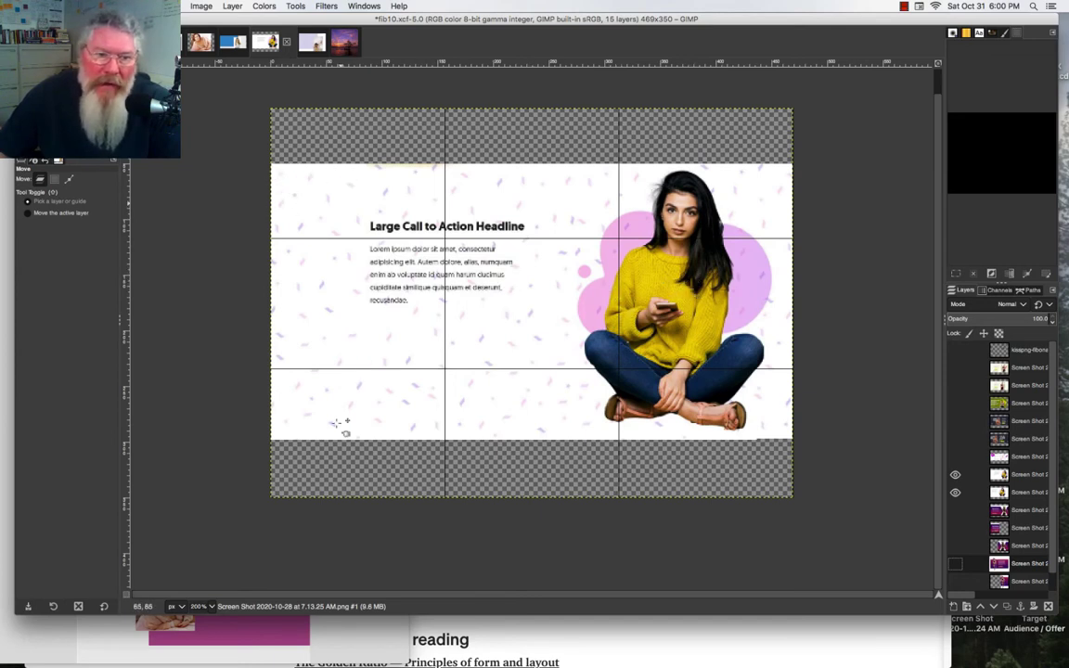
# Hide the upper Call to Action layer to compare its other version, then replace that with the Guide for Success layout
pyautogui.click(956, 476)
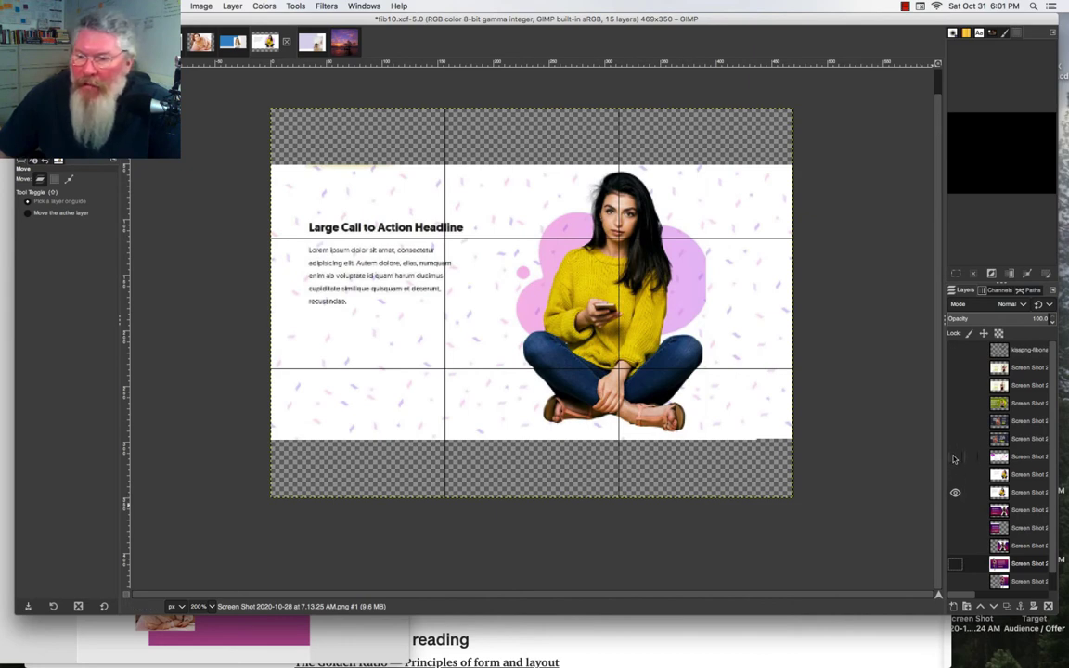
pyautogui.click(955, 456)
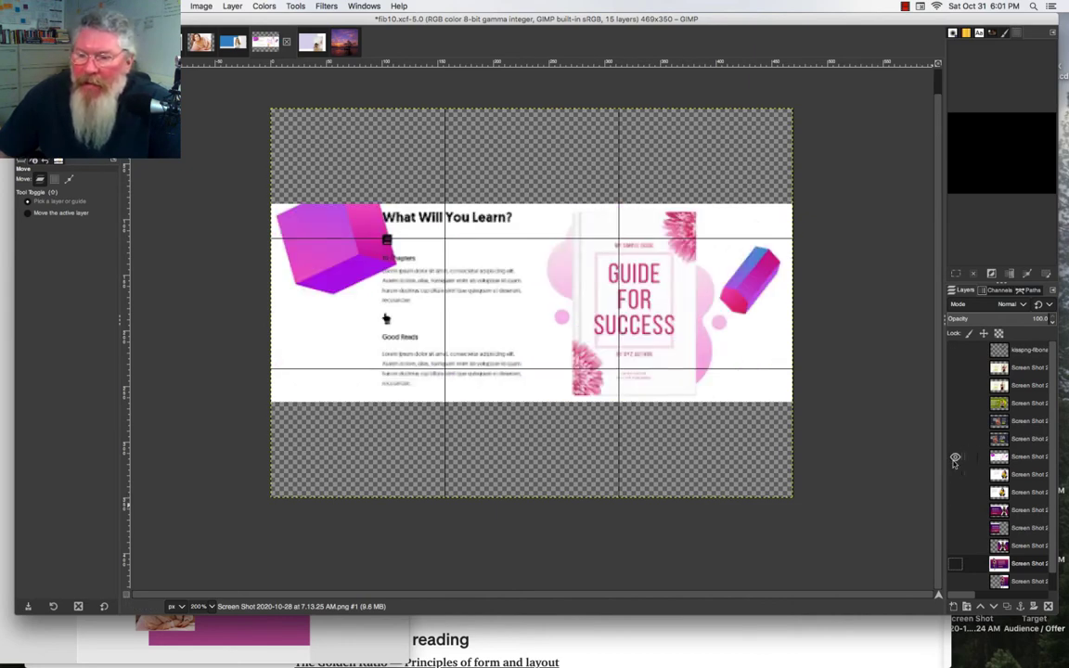
pyautogui.click(955, 459)
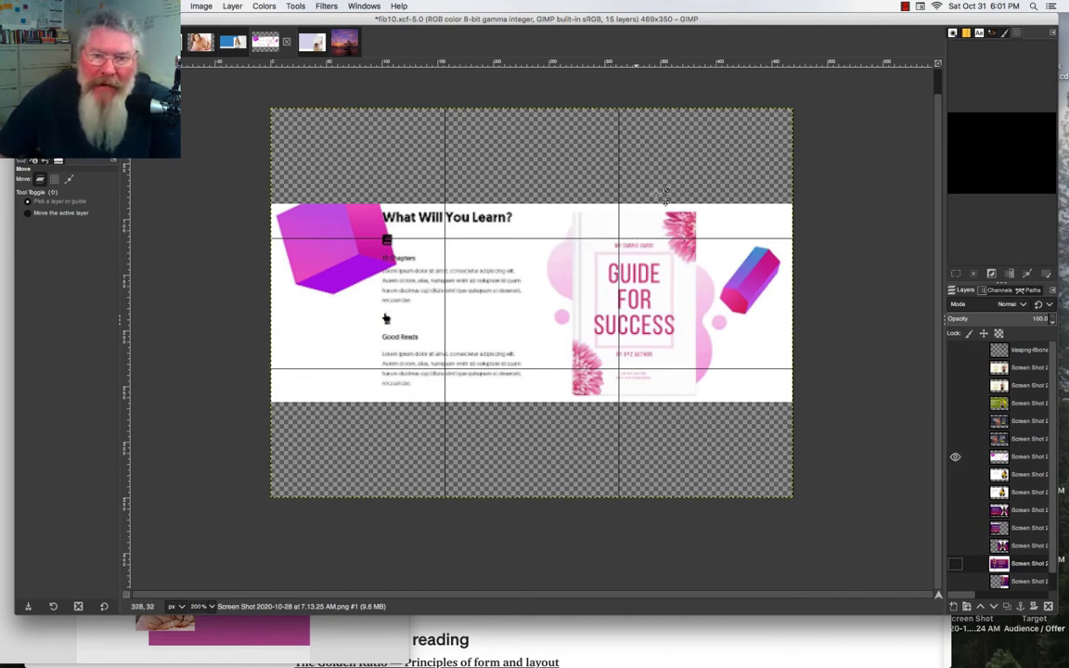
# Replace the Guide for Success layout with the two Get Fit With Us layers and compare them, leaving only the upper one shown
pyautogui.click(956, 439)
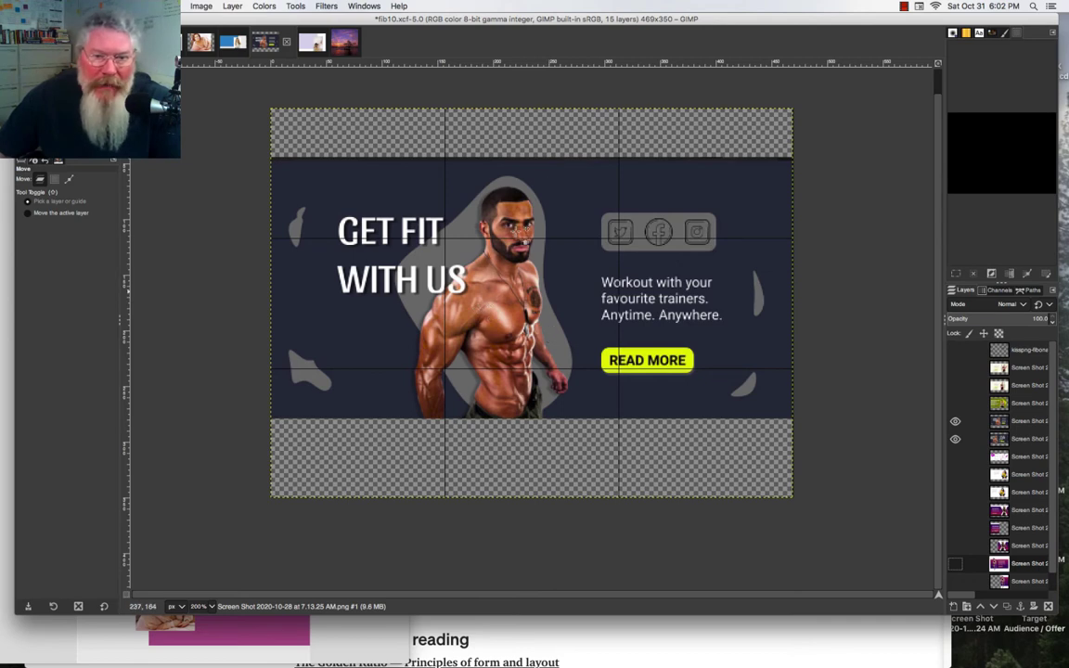
pyautogui.click(956, 423)
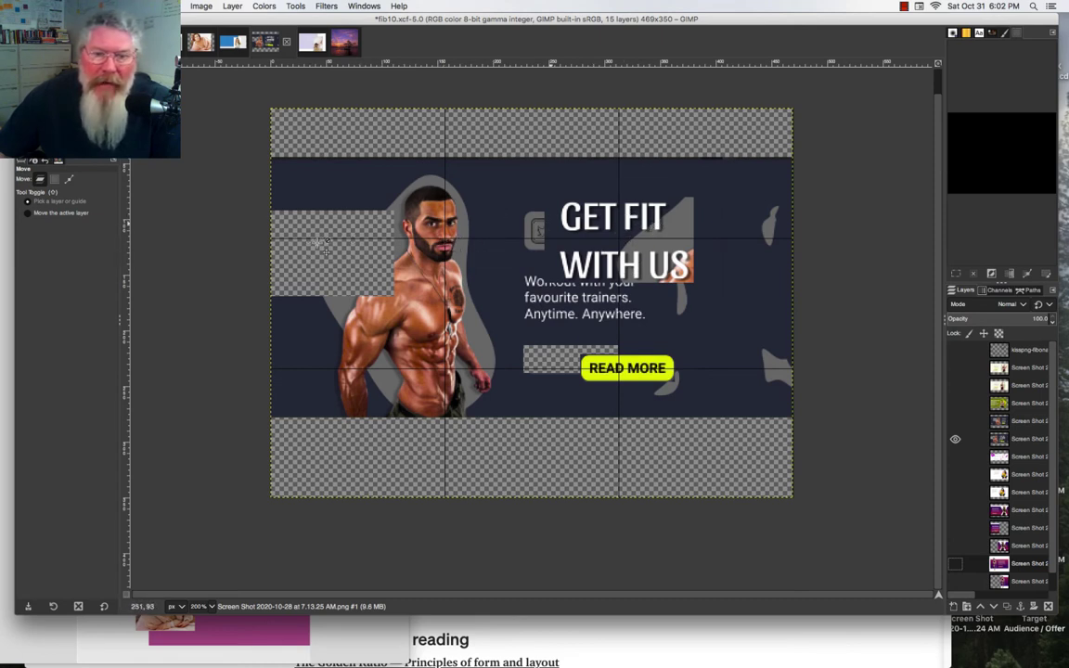
pyautogui.click(955, 420)
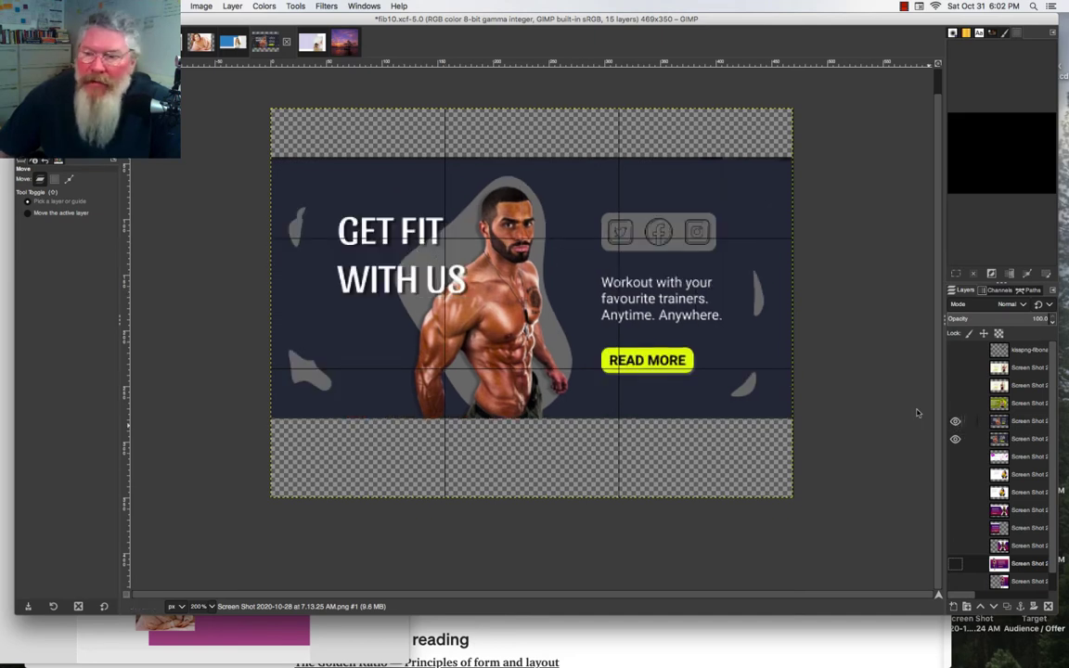
pyautogui.click(955, 421)
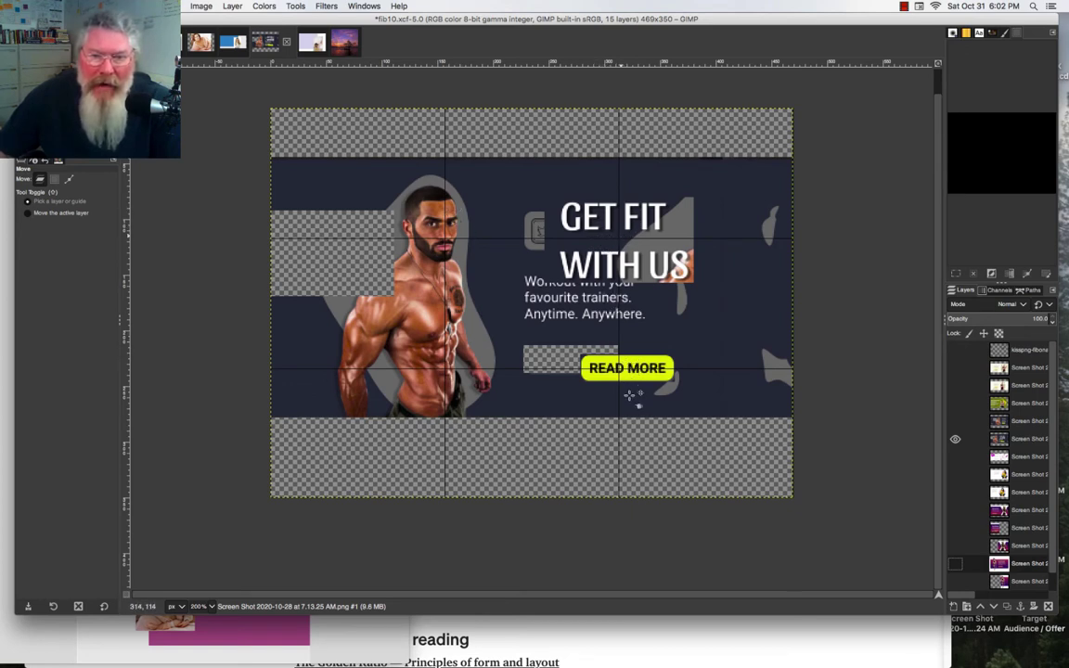
pyautogui.click(955, 441)
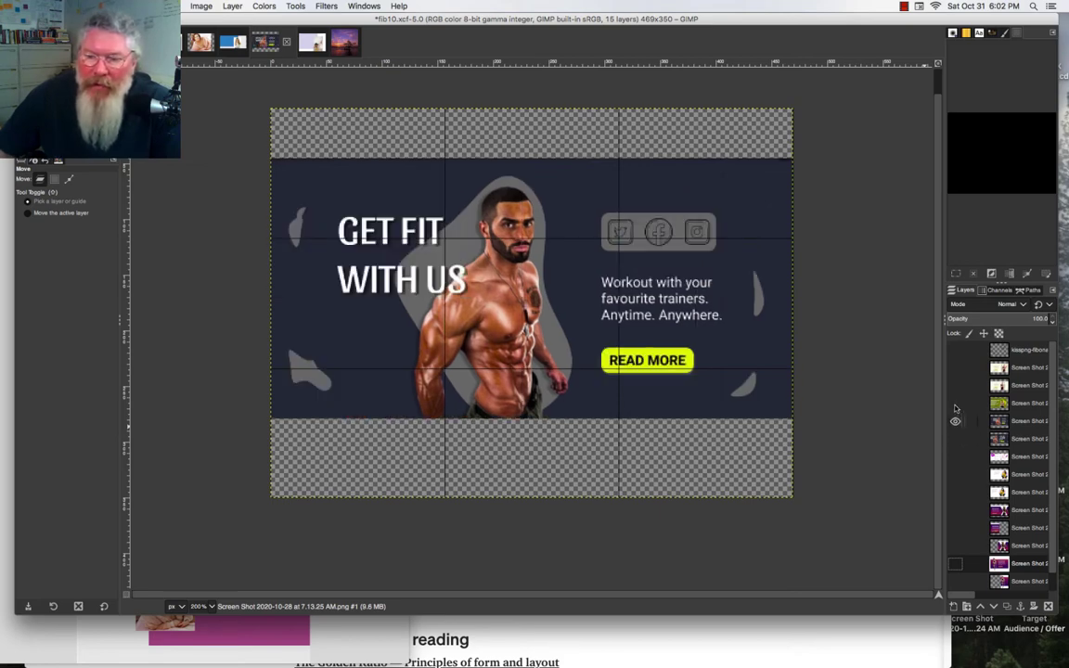
# Replace the Get Fit With Us layout with the Increase Muscle Gain layout, then with the two Yoga layers and compare their versions
pyautogui.click(955, 421)
pyautogui.click(955, 404)
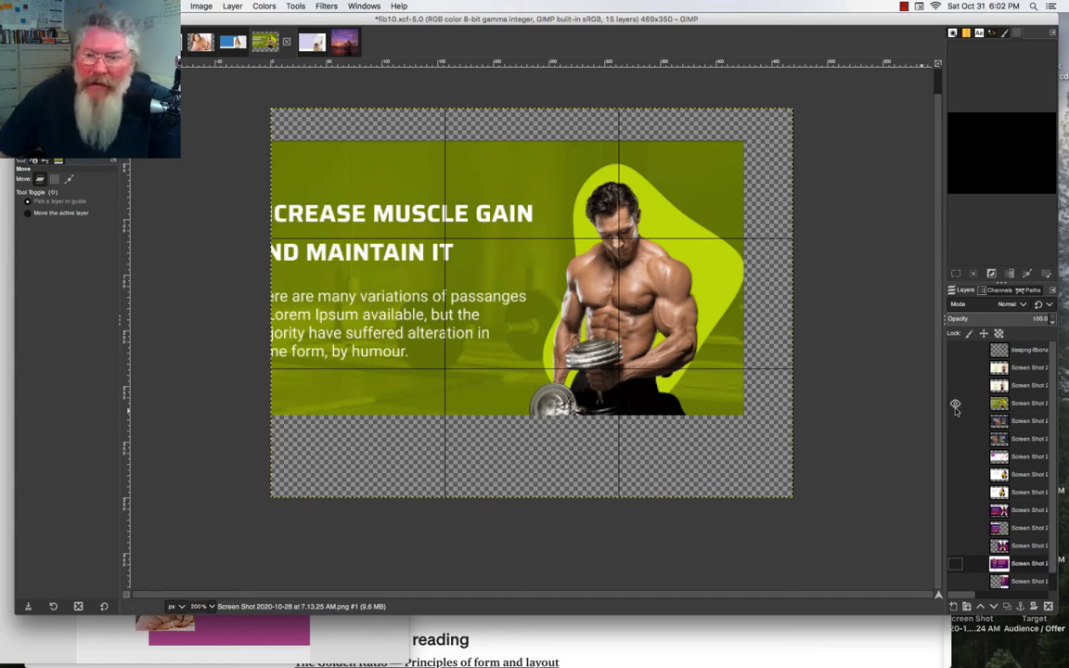
pyautogui.click(954, 403)
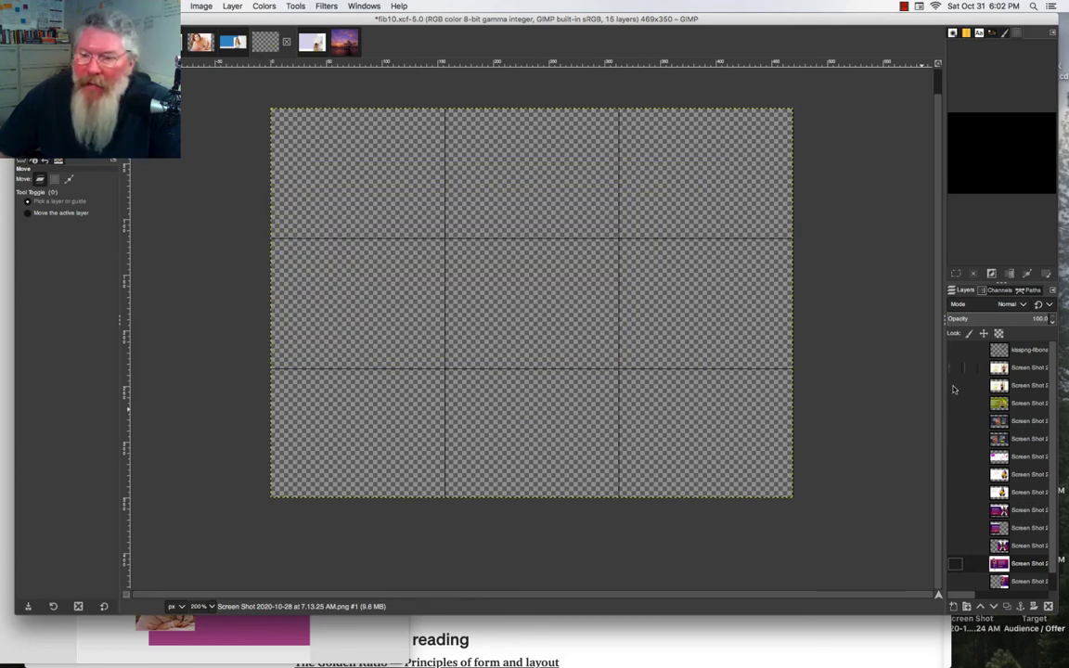
pyautogui.click(955, 367)
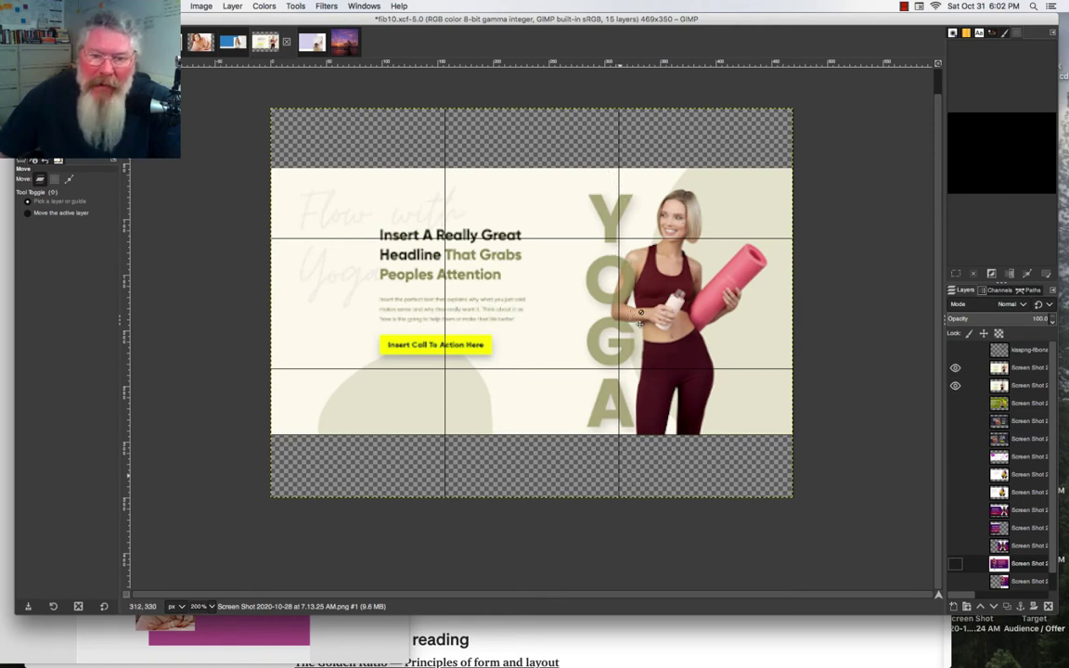
pyautogui.click(955, 368)
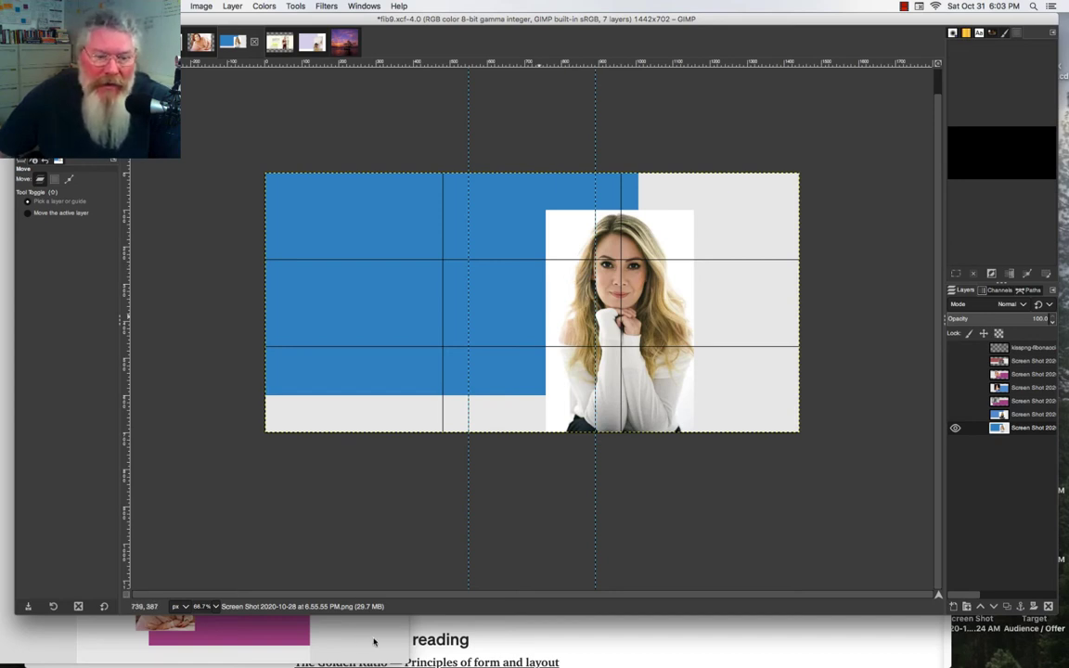
# Review the AllPics.png overview in Preview, then return to GIMP and compare the fib9 blue portrait layout with the Fibonacci spiral overlay
pyautogui.press('super+Tab')
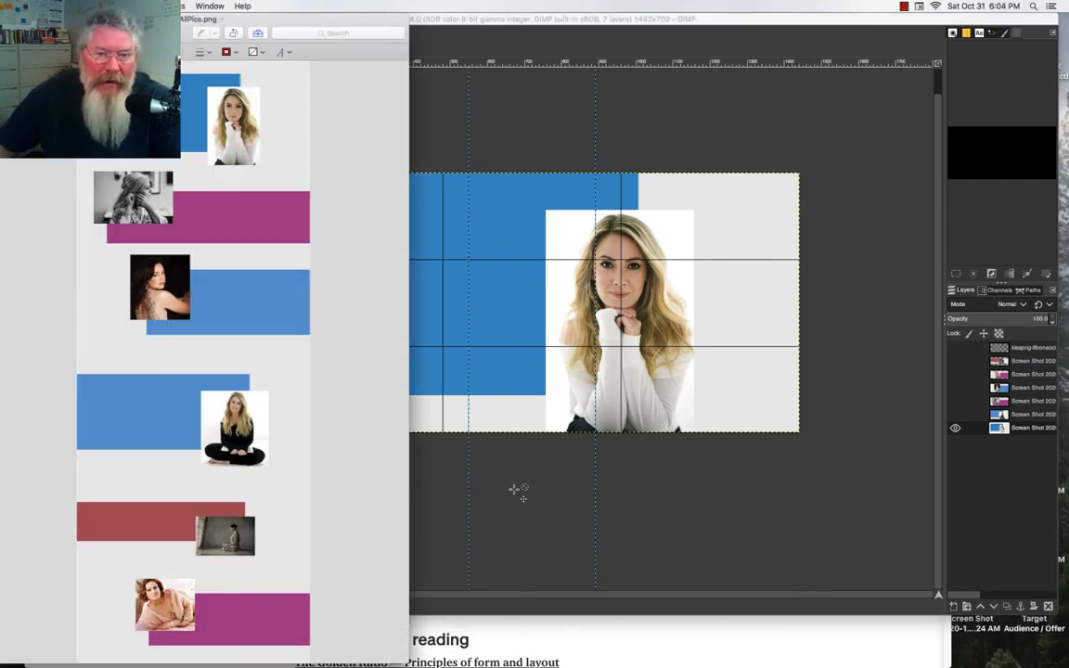
pyautogui.press('super+Tab')
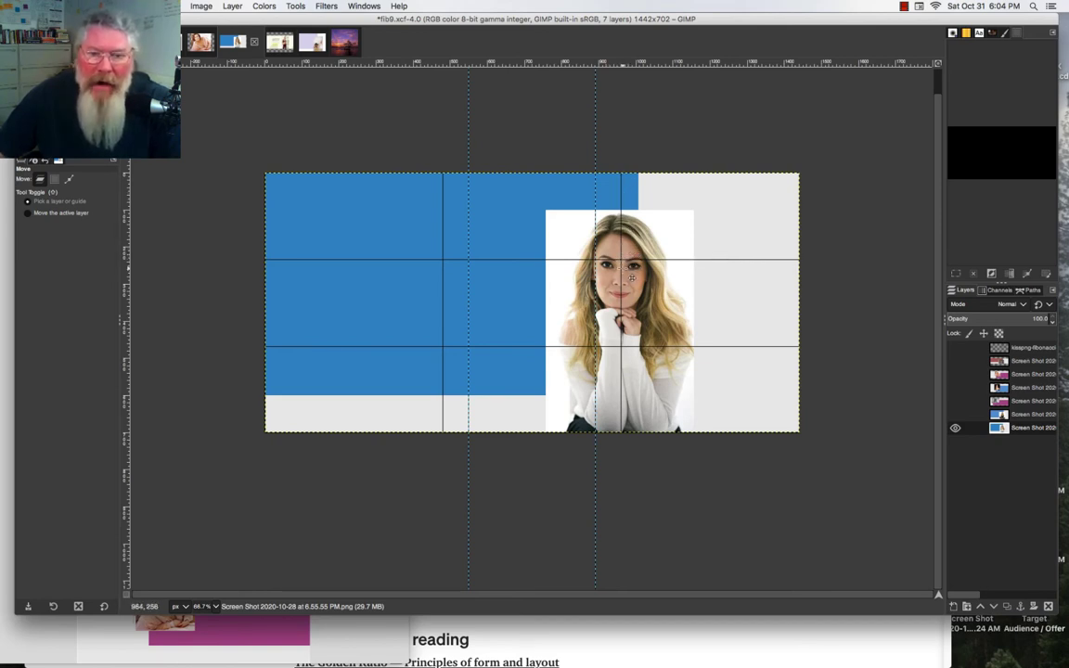
pyautogui.click(957, 348)
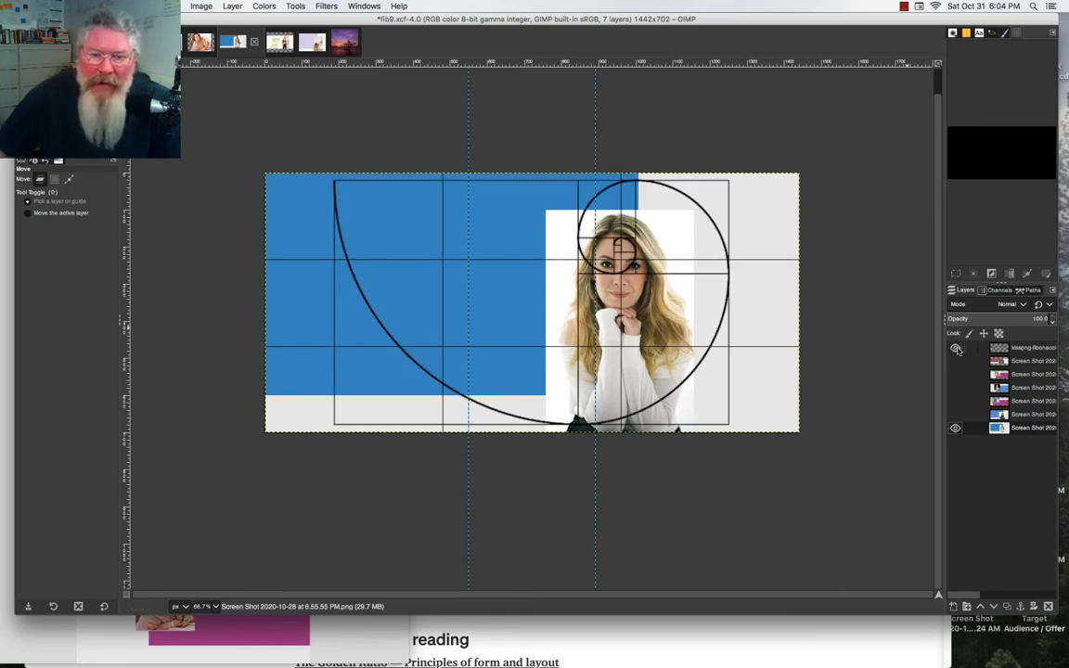
pyautogui.click(957, 348)
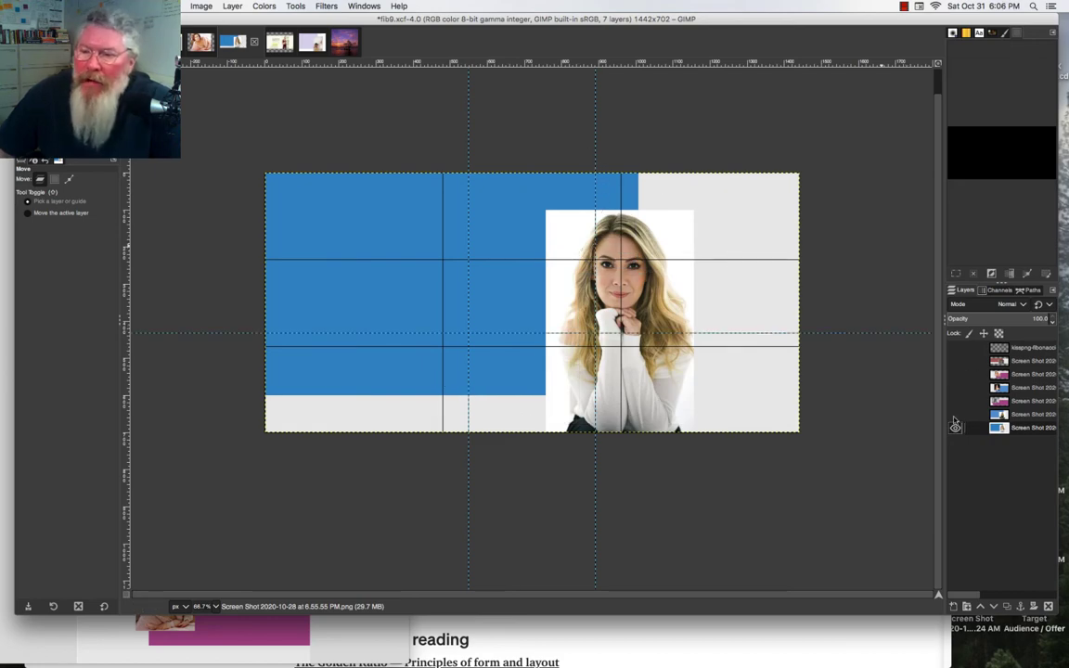
# Replace the white-sweater portrait with the seated woman layout and check it against the Fibonacci spiral, leaving the spiral hidden
pyautogui.click(956, 427)
pyautogui.click(956, 414)
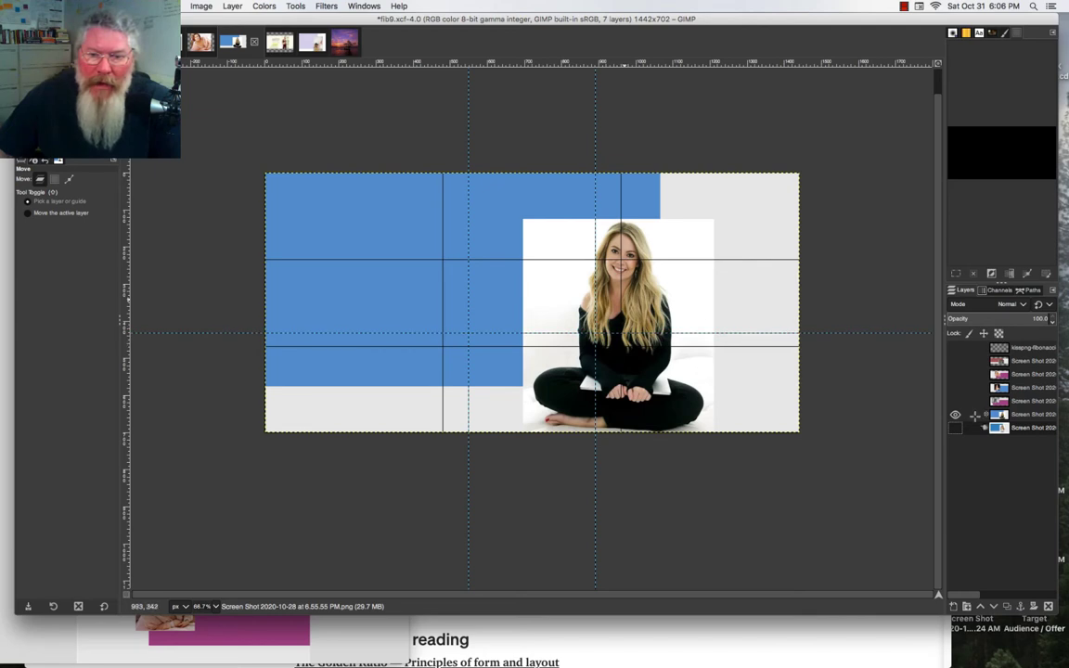
pyautogui.click(956, 348)
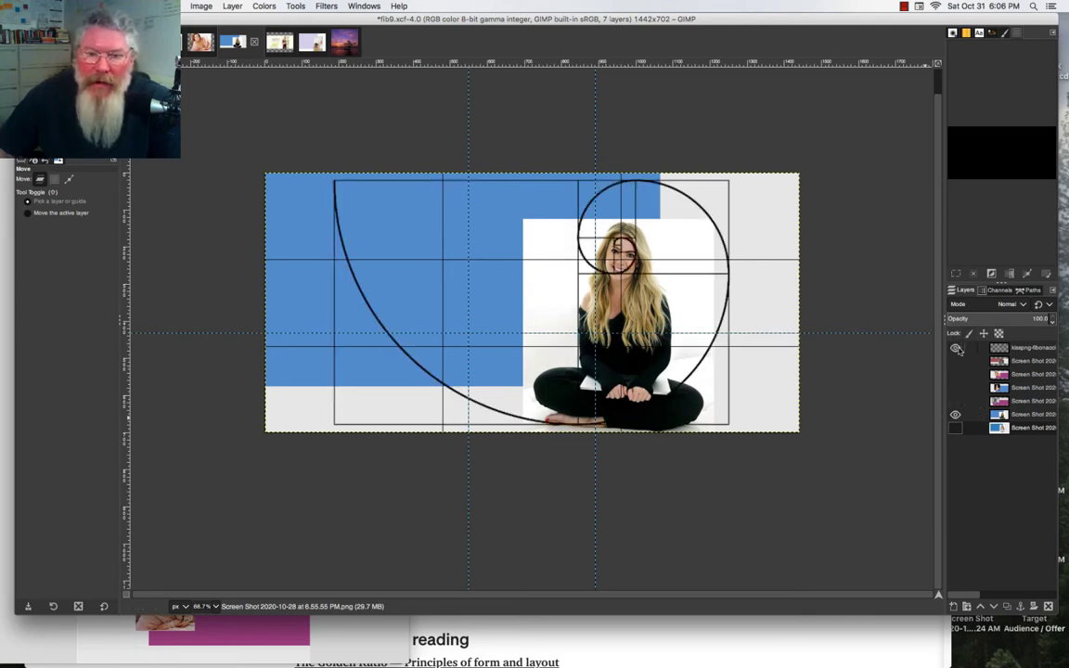
pyautogui.click(956, 348)
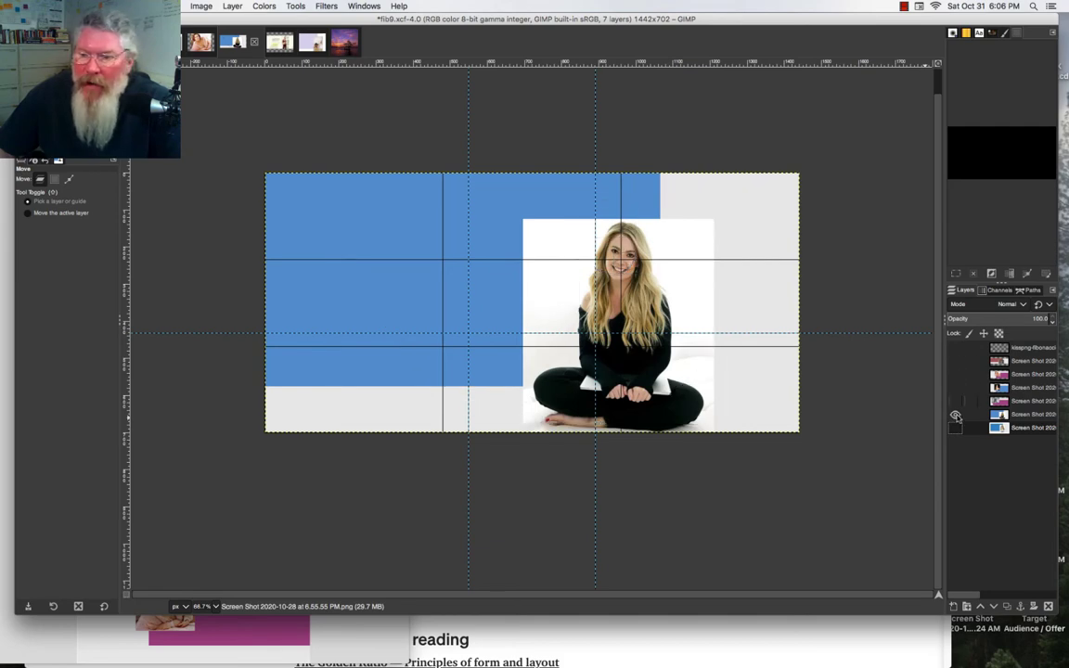
# Replace the seated woman layout with the black-and-white portrait on the purple block and show the Fibonacci spiral over it
pyautogui.click(955, 415)
pyautogui.click(956, 402)
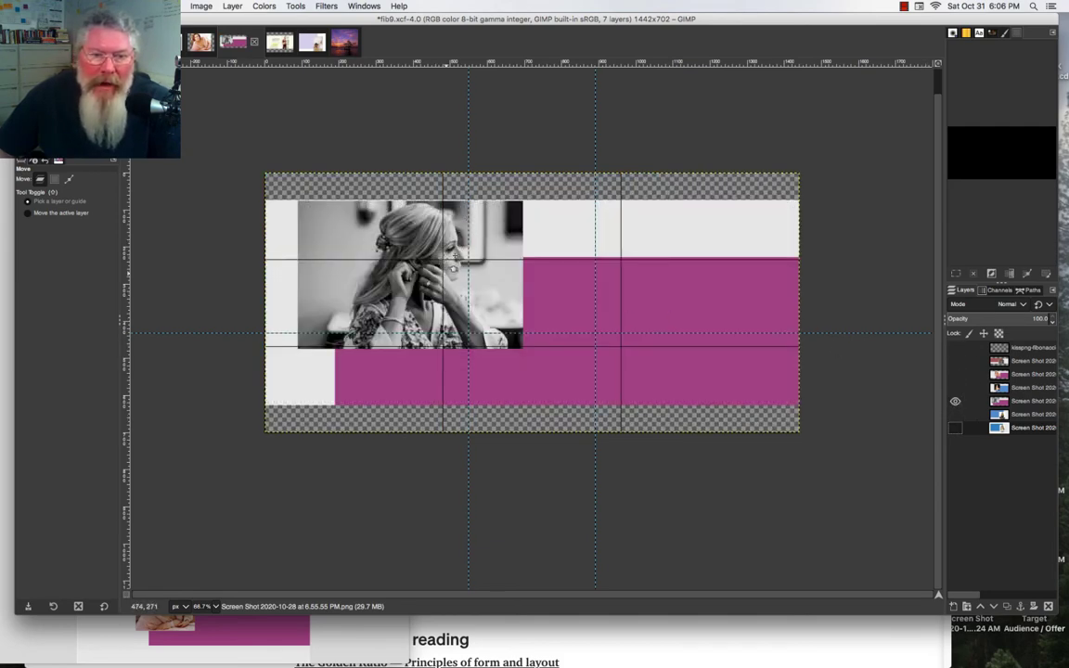
pyautogui.click(956, 349)
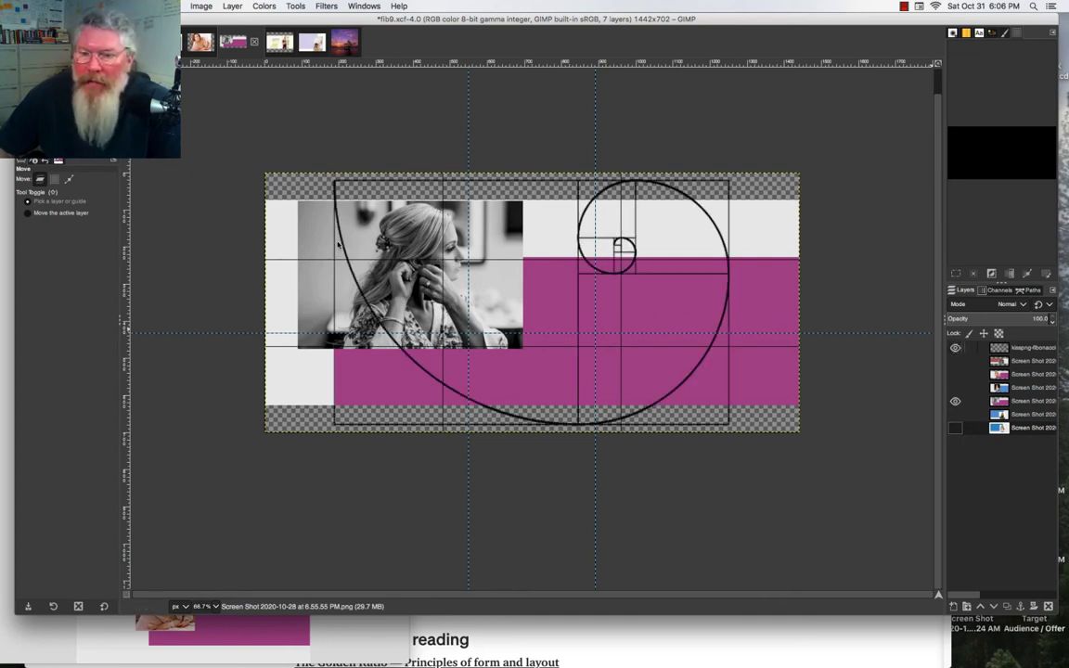
# Flip the Fibonacci spiral layer horizontally
pyautogui.hotkey('shift', 'f')
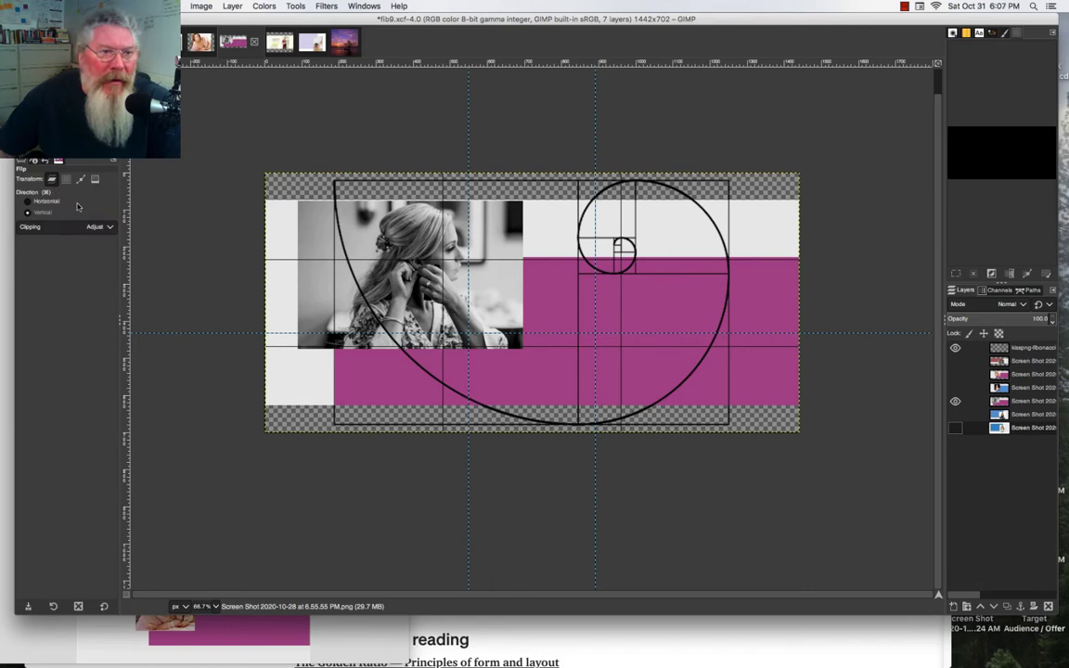
pyautogui.click(77, 205)
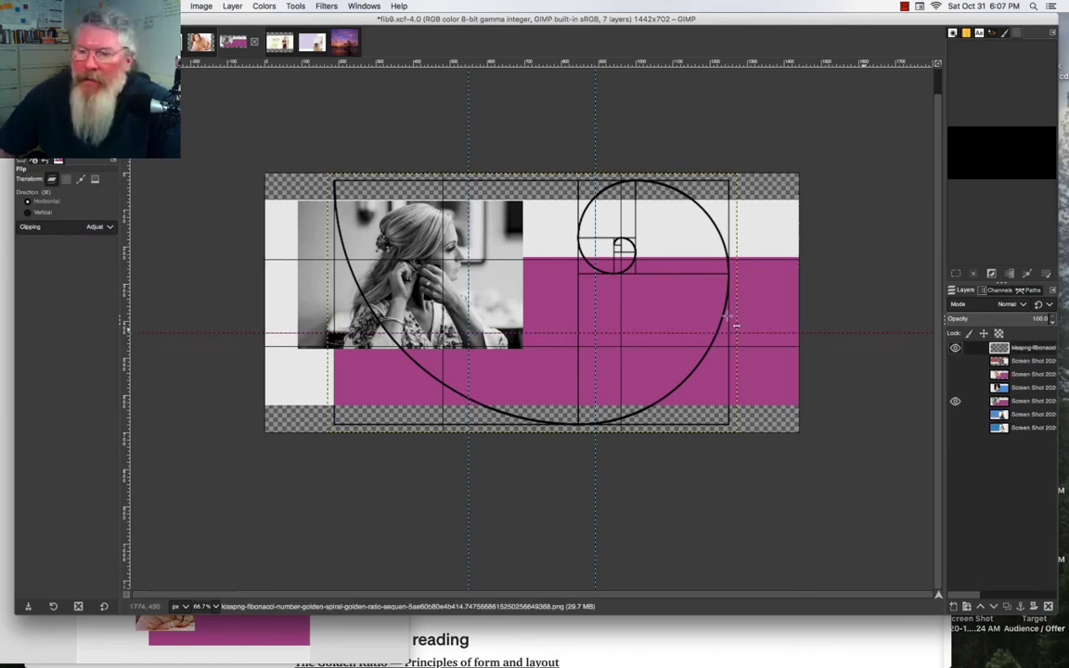
pyautogui.click(728, 316)
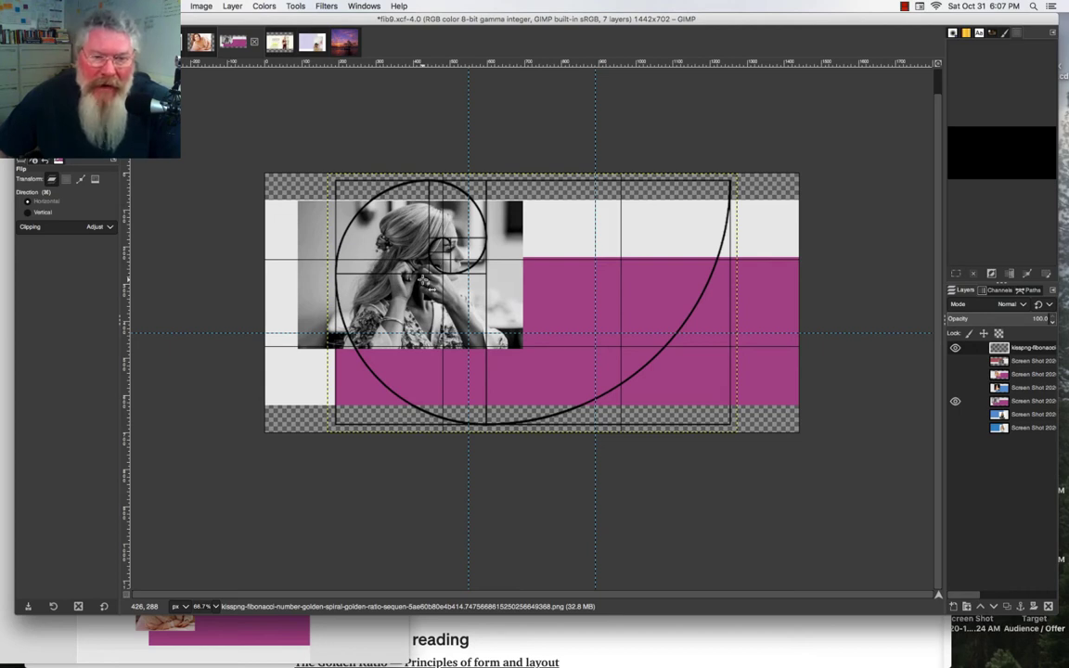
# Hide the Fibonacci spiral and replace the black-and-white portrait with the dark-haired woman layout on the blue block
pyautogui.click(956, 400)
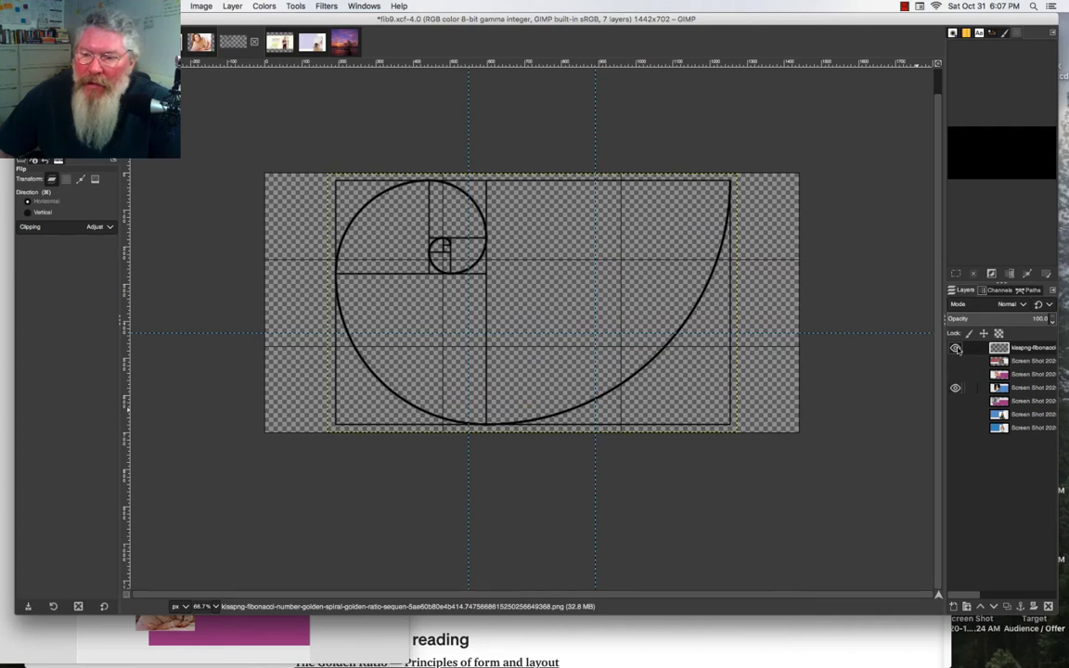
pyautogui.click(955, 387)
pyautogui.click(957, 348)
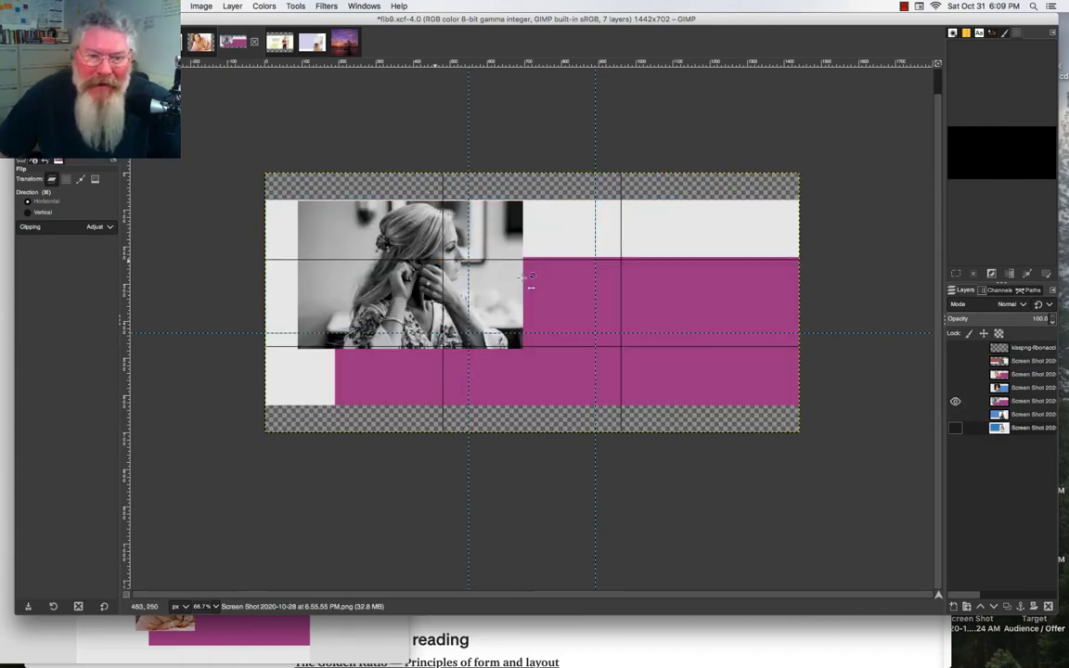
pyautogui.click(956, 388)
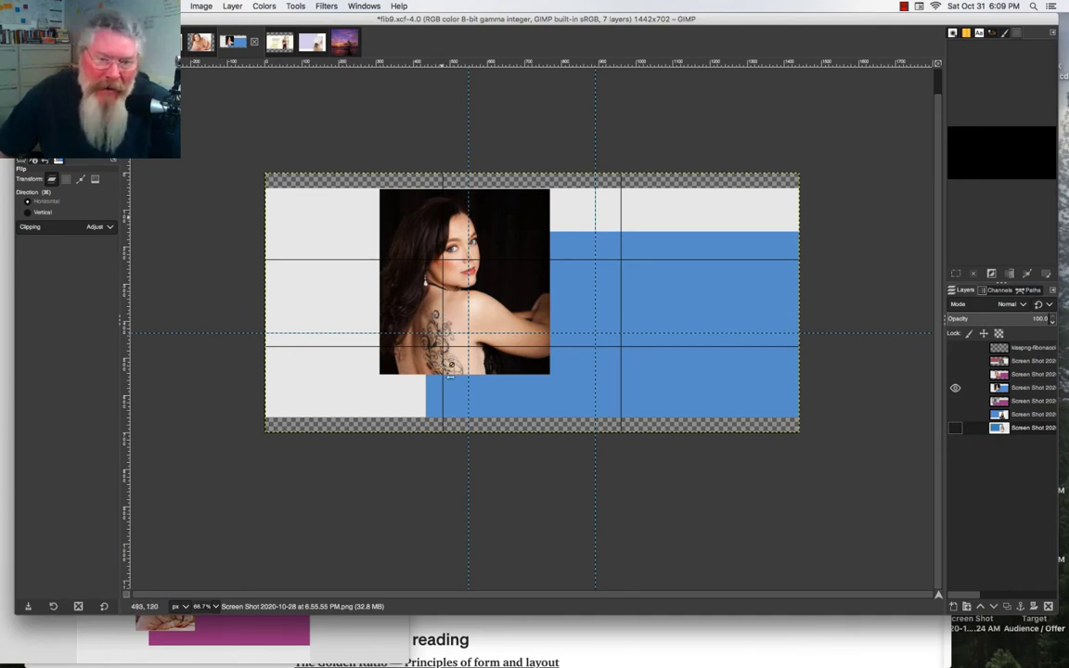
# Show the pink-robe portrait layout on the purple block, then replace it with the kneeling woman layout on the red block
pyautogui.click(955, 374)
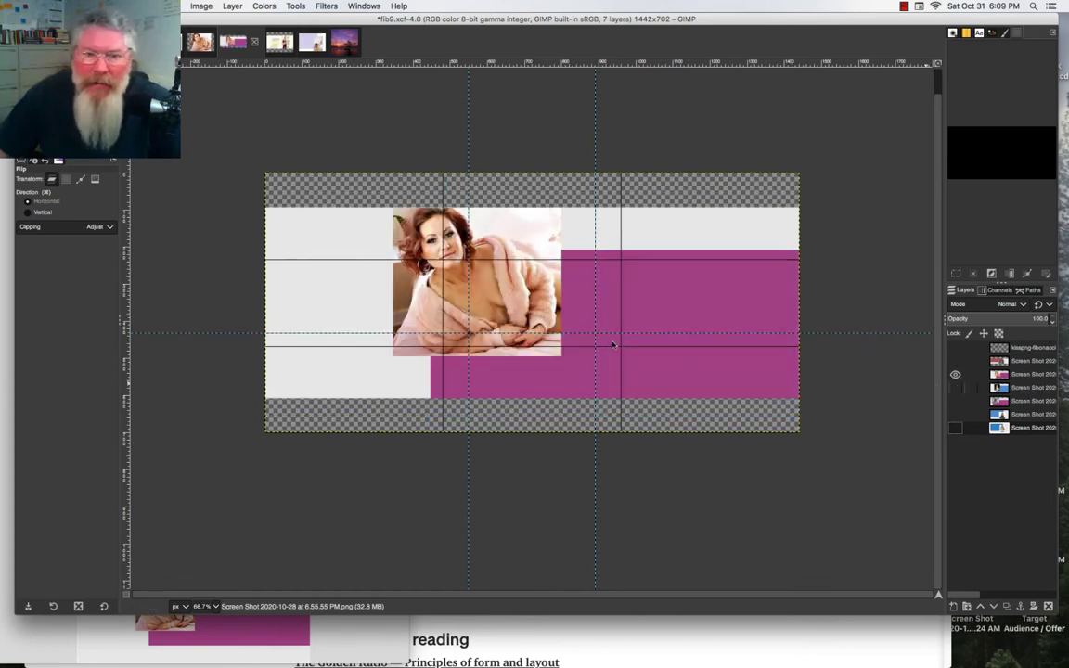
pyautogui.click(956, 375)
pyautogui.click(956, 361)
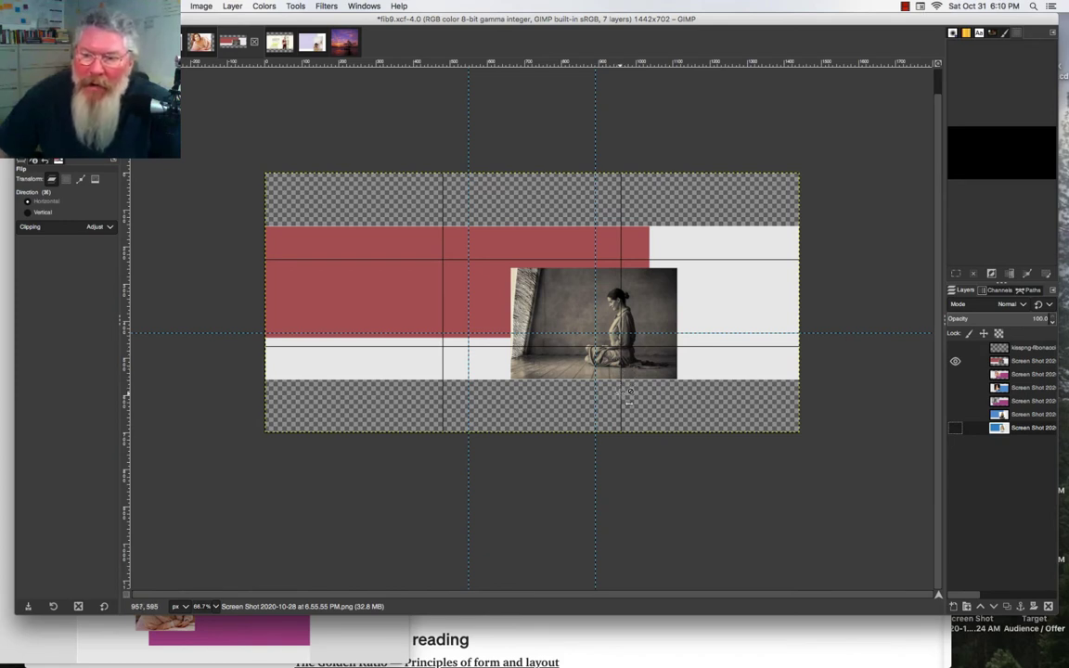
pyautogui.click(905, 5)
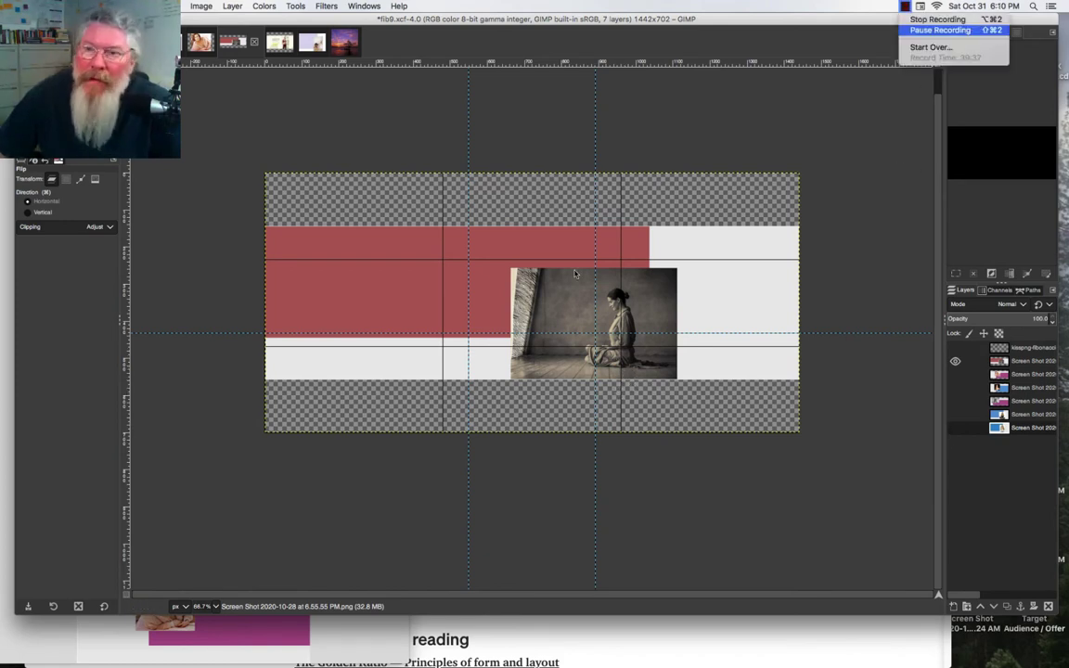
pyautogui.click(919, 31)
pyautogui.click(575, 269)
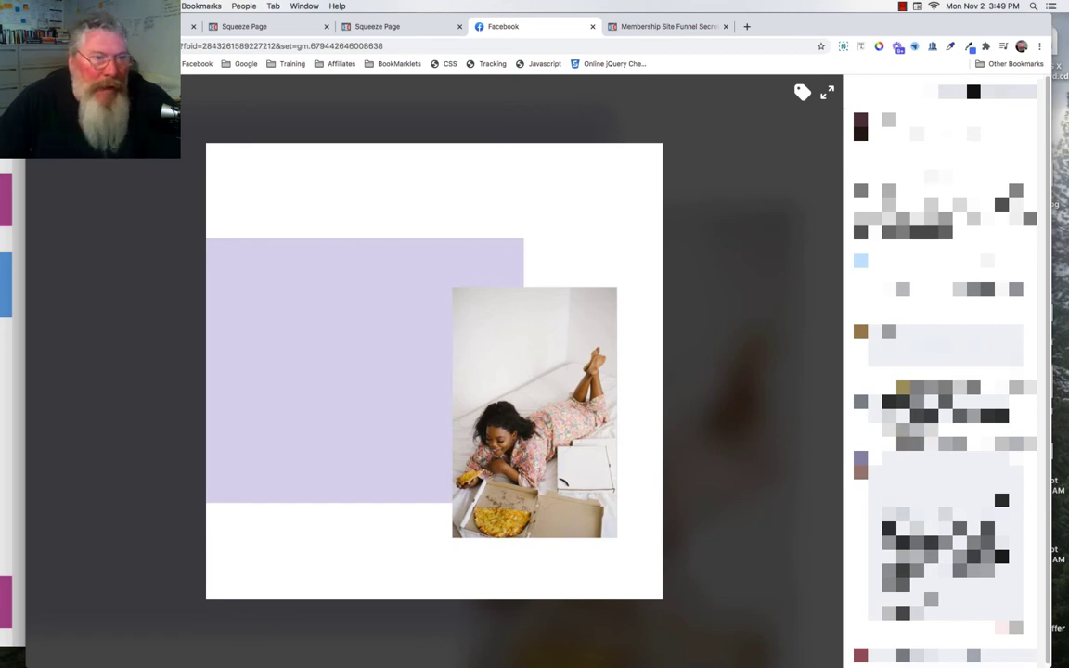
# Place the AllPics.png window beside the Facebook image with the lilac block to compare the layouts, then minimize it
pyautogui.moveTo(37, 7); pyautogui.dragTo(658, 6)
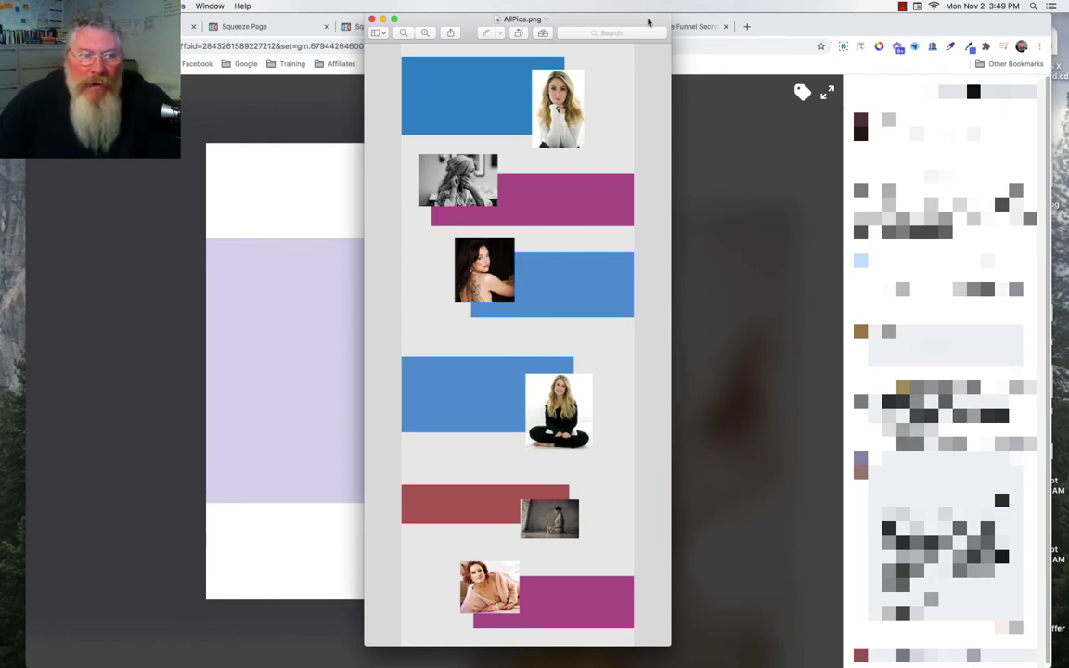
pyautogui.moveTo(649, 20); pyautogui.dragTo(288, 5)
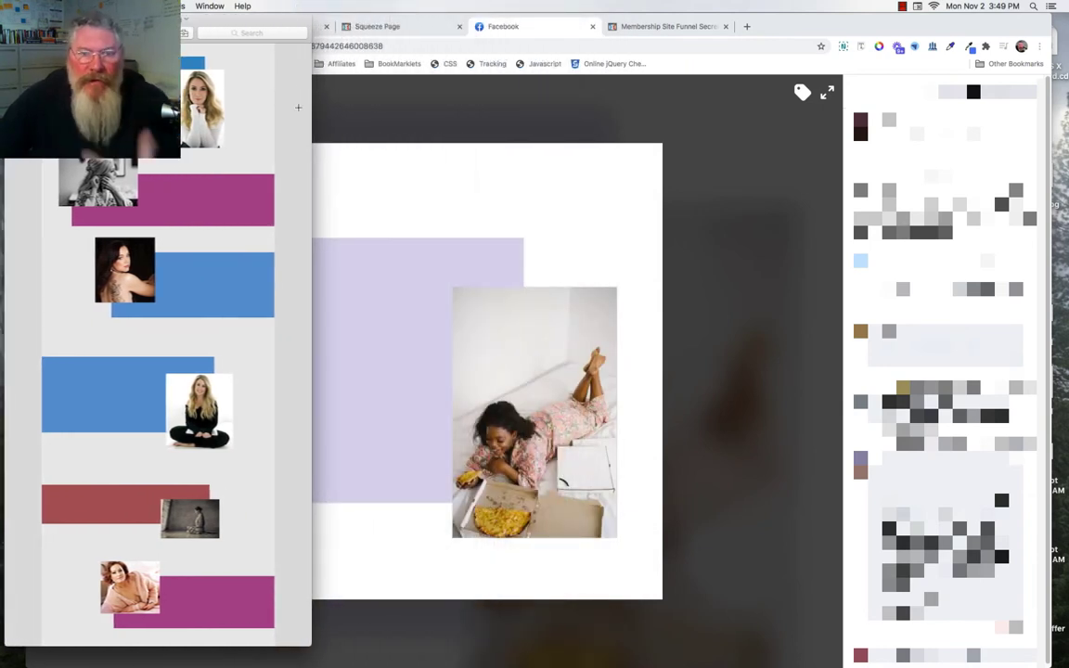
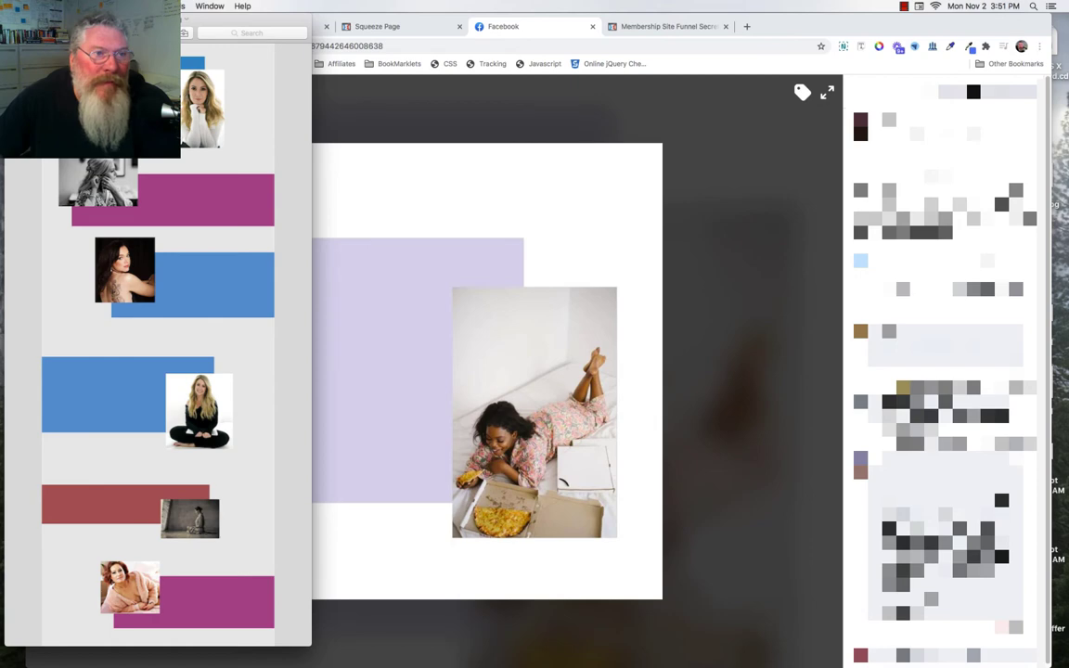
pyautogui.press('super+m')
# Compare the ClickFunnels editor page and the two Squeeze Page previews, ending at the blue headline section of the first preview
pyautogui.press('super+1')
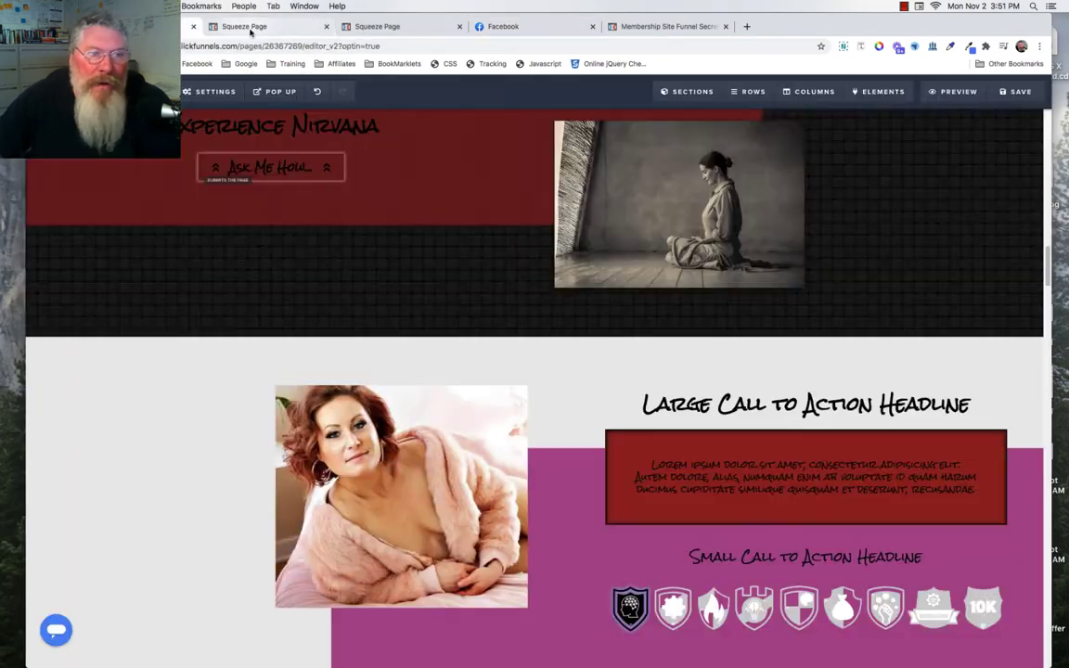
pyautogui.click(248, 30)
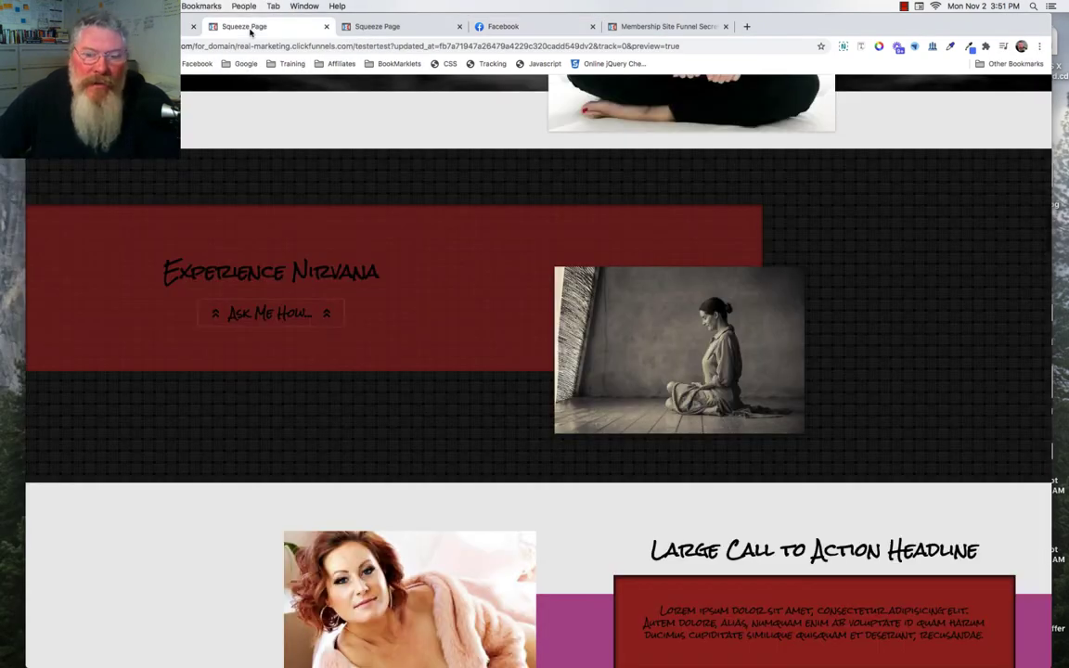
pyautogui.click(388, 28)
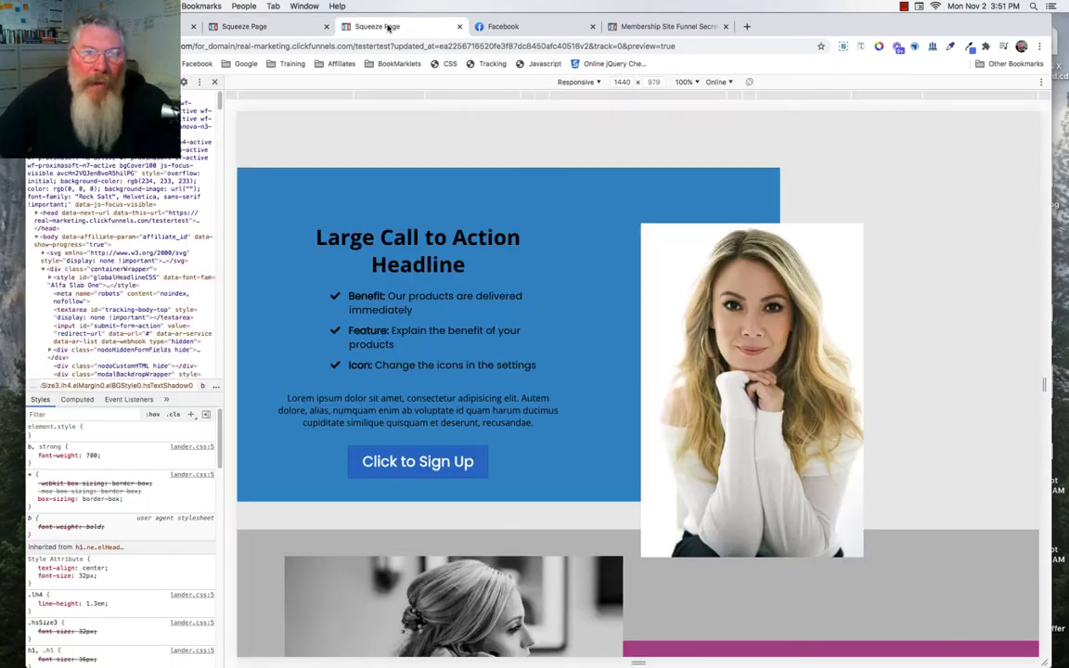
pyautogui.press('super+1')
pyautogui.scroll(10, 662, 312)
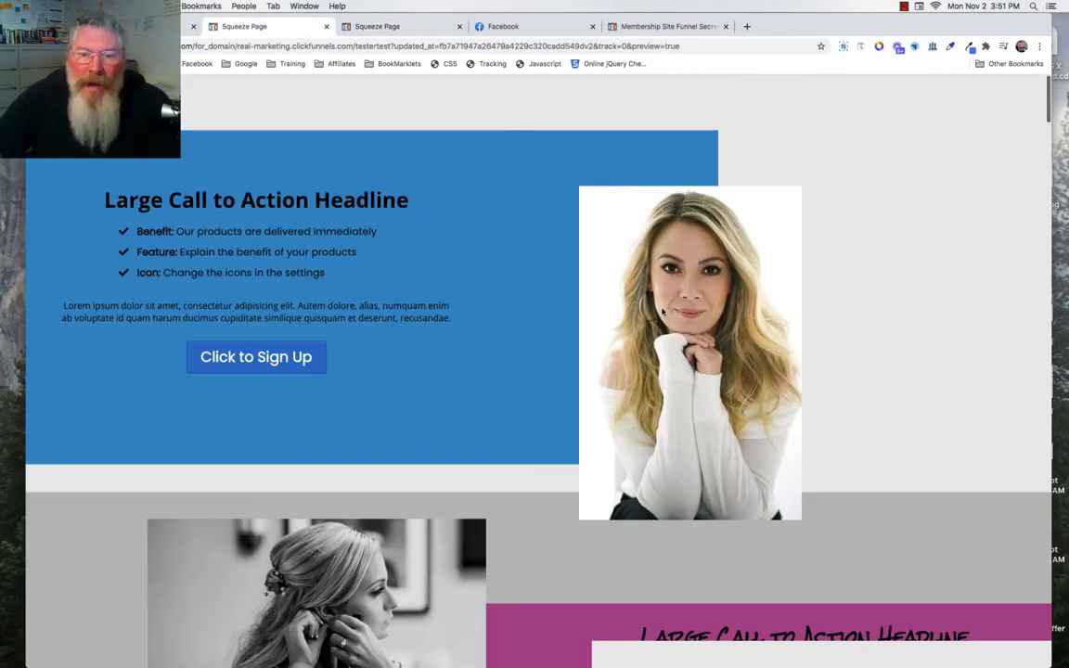
pyautogui.click(389, 28)
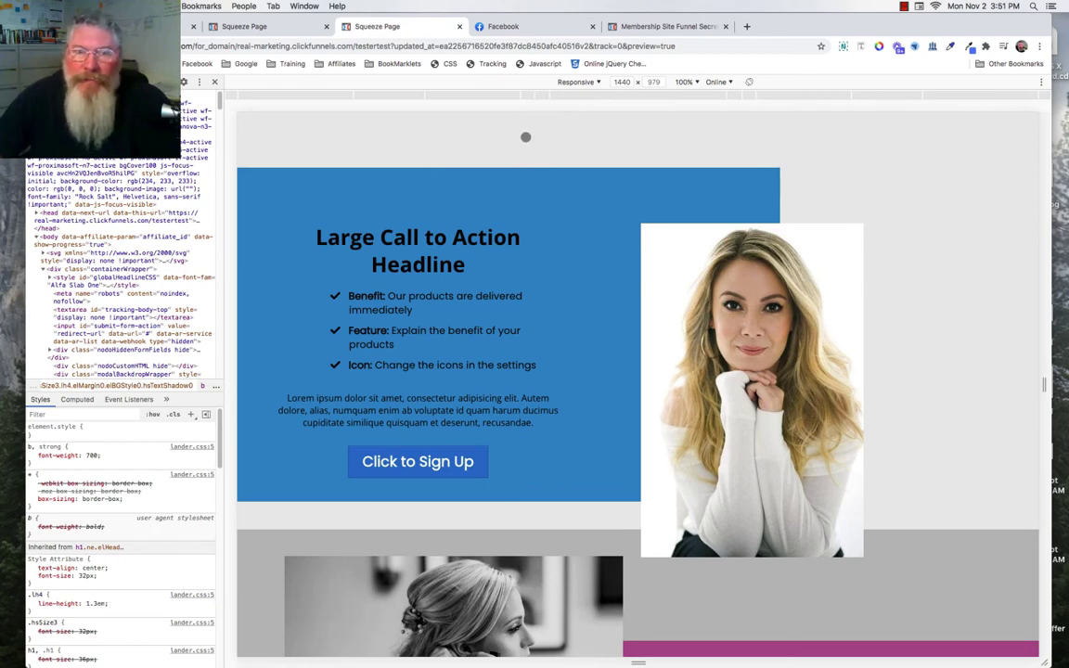
pyautogui.press('super+1')
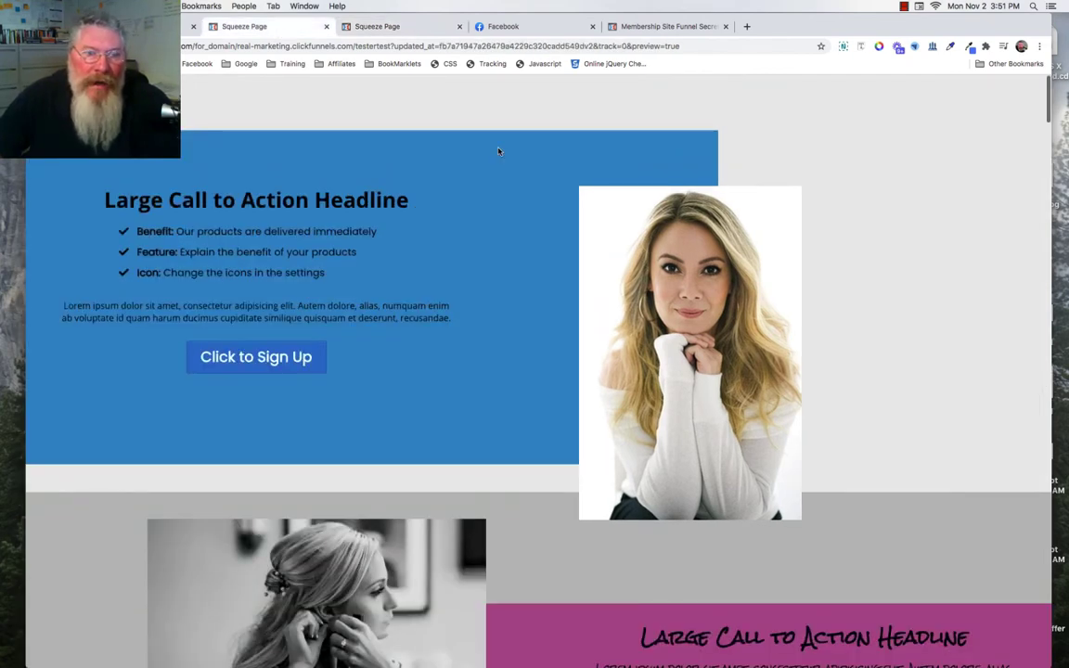
# Inspect the blue headline section of the first Squeeze Page preview and switch that page to the responsive device view
pyautogui.rightClick(462, 163)
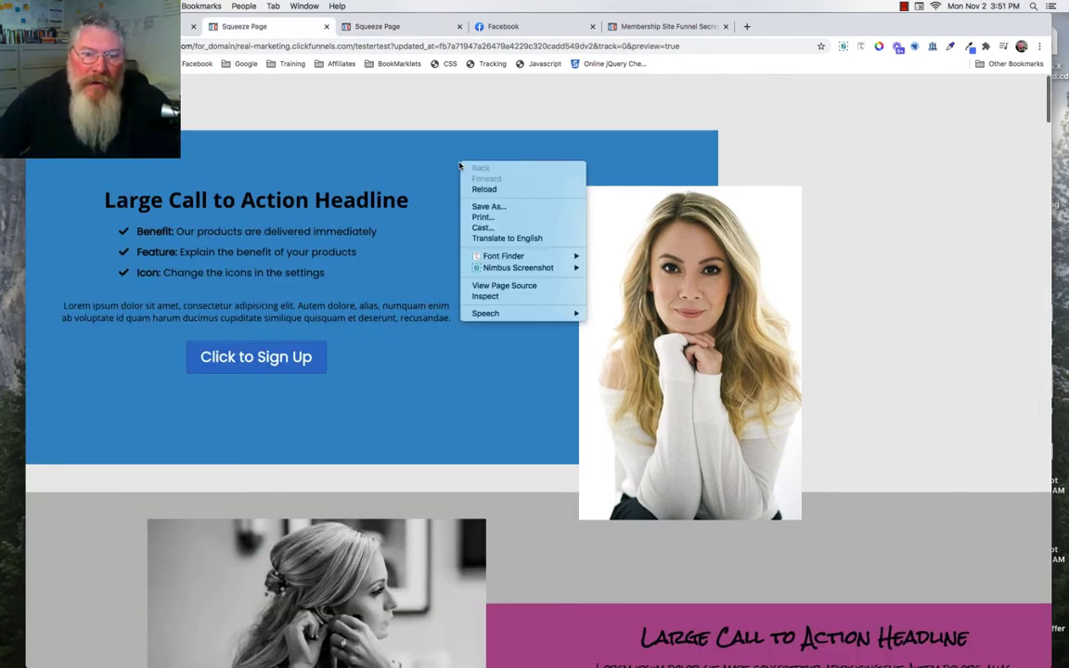
pyautogui.click(496, 297)
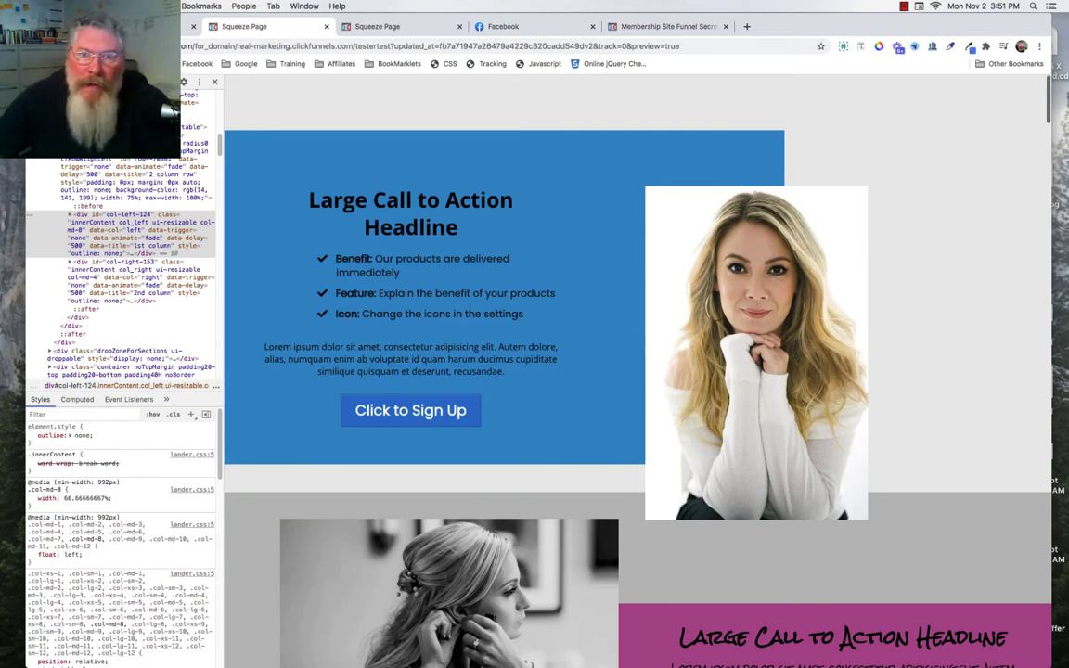
pyautogui.press('super+shift+m')
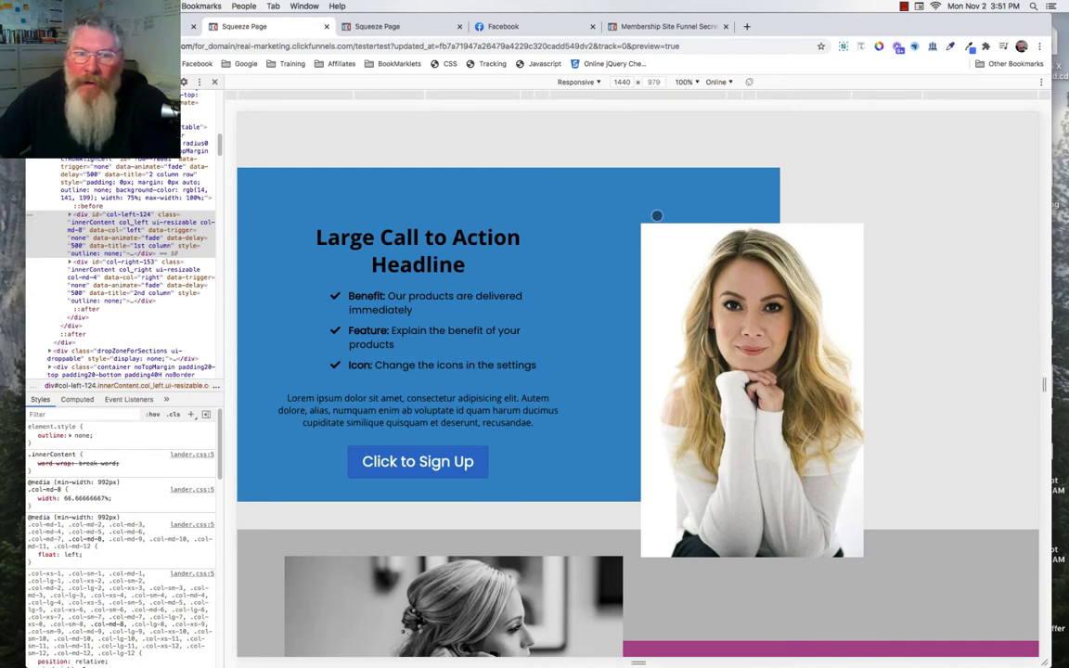
# Close the first Squeeze Page preview and set the remaining one's responsive width to 1024 px
pyautogui.click(326, 27)
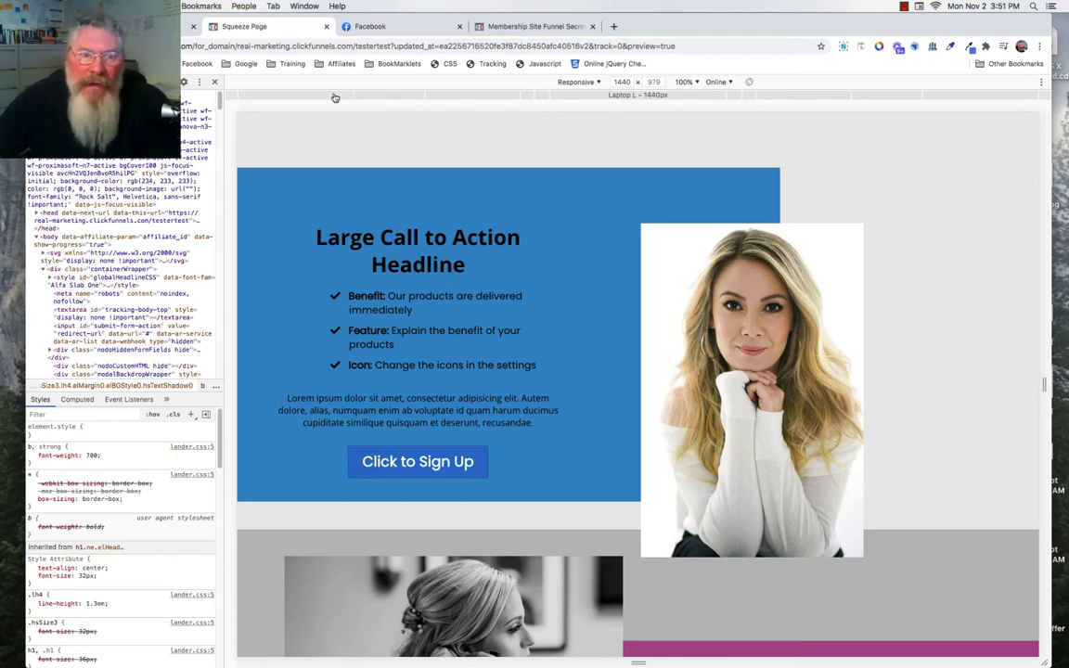
pyautogui.click(383, 97)
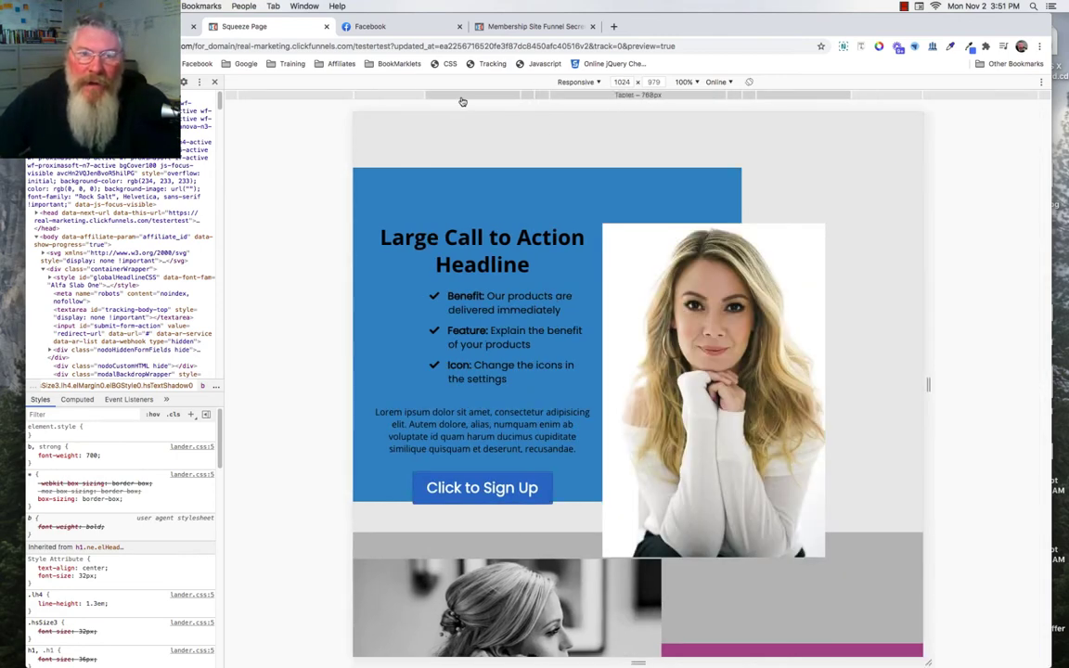
# Switch the responsive page preview to the laptop width of 1024 px and on to 1440 px
pyautogui.click(408, 96)
pyautogui.click(371, 97)
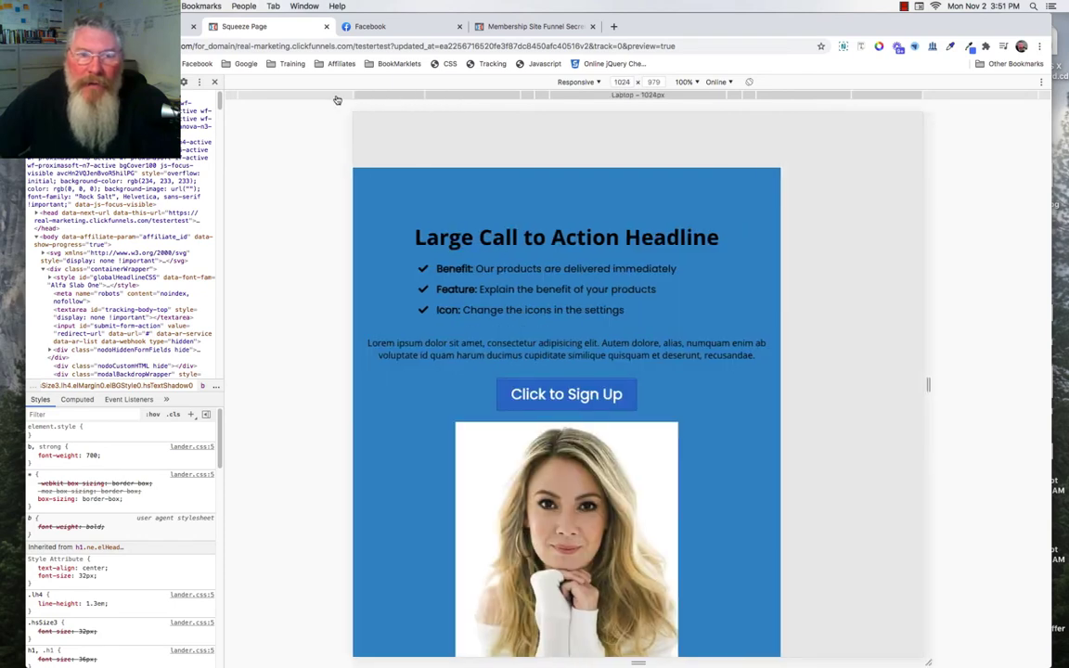
pyautogui.click(325, 97)
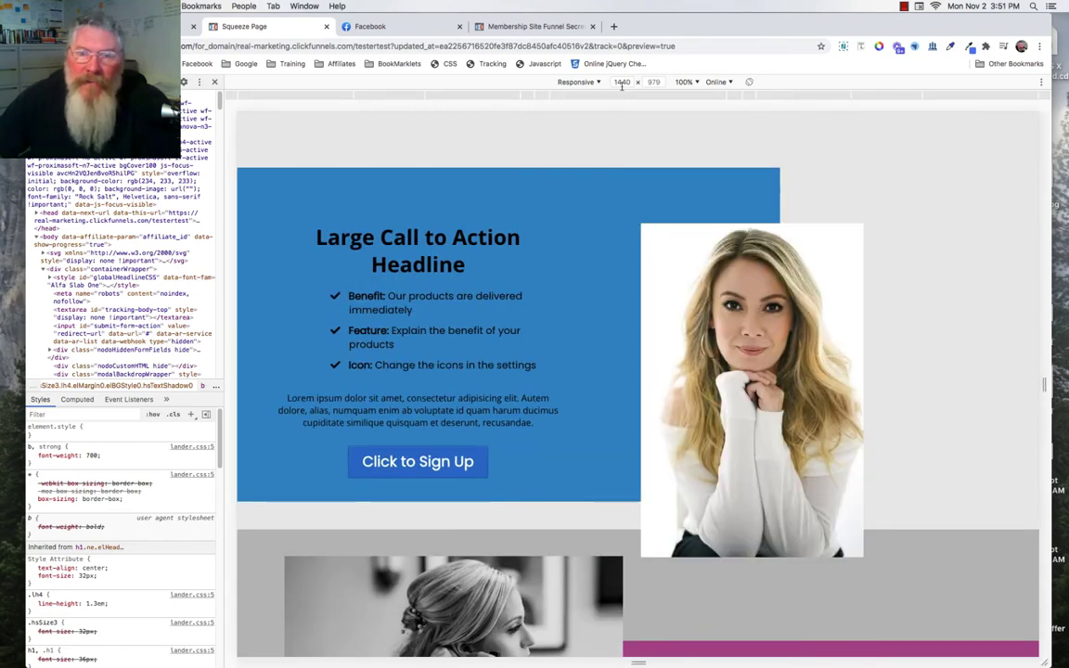
# Try the responsive preview at 75% zoom and restore it to 100%
pyautogui.click(686, 83)
pyautogui.click(689, 105)
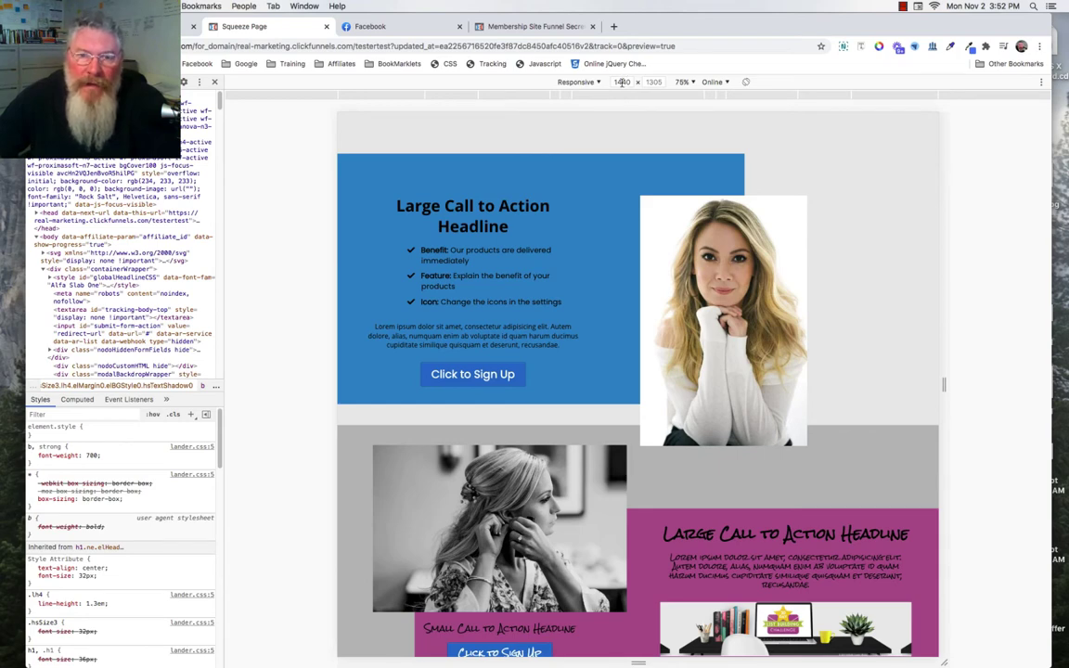
pyautogui.click(683, 83)
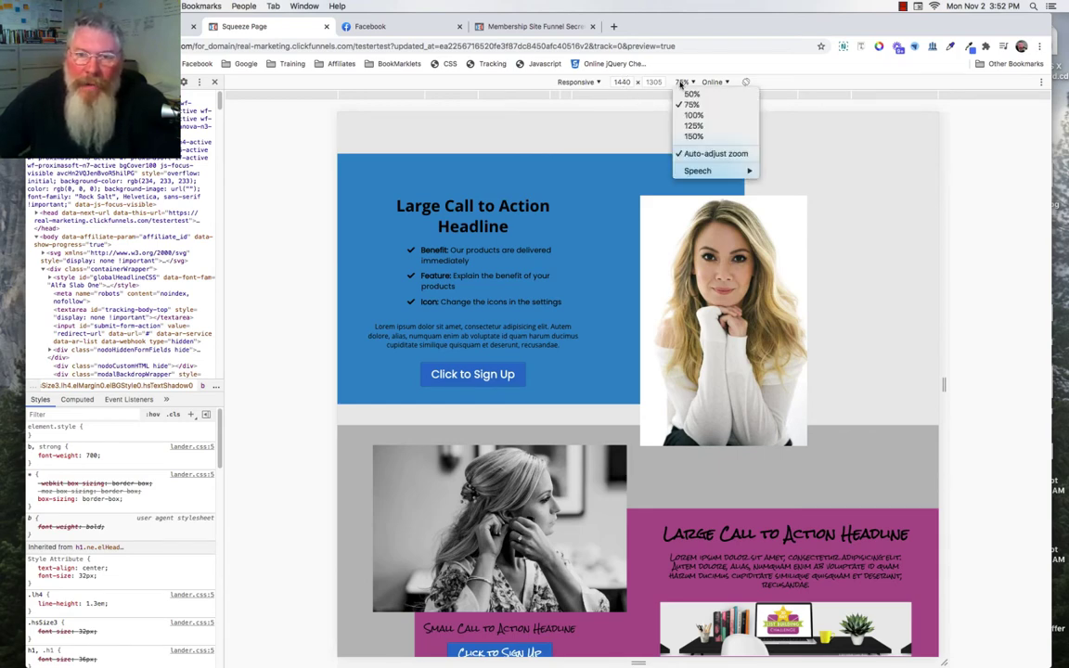
pyautogui.click(691, 116)
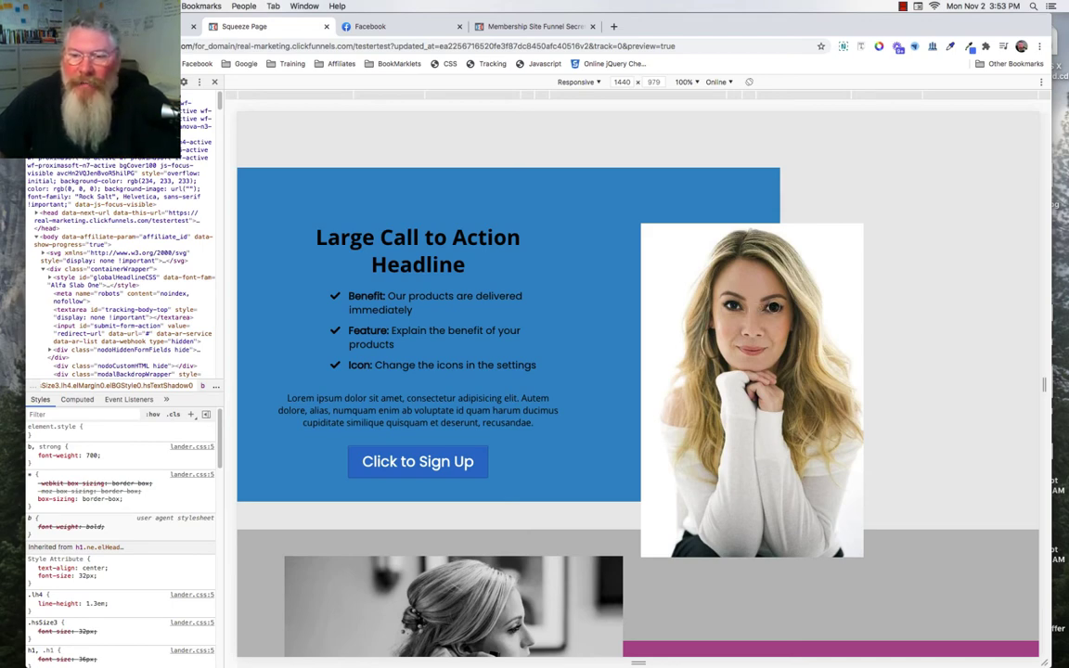
# Review the page's overlapping image-and-text sections at 1440 px width, from the blue hero down past the Experience Nirvana section
pyautogui.scroll(-5, 772, 306)
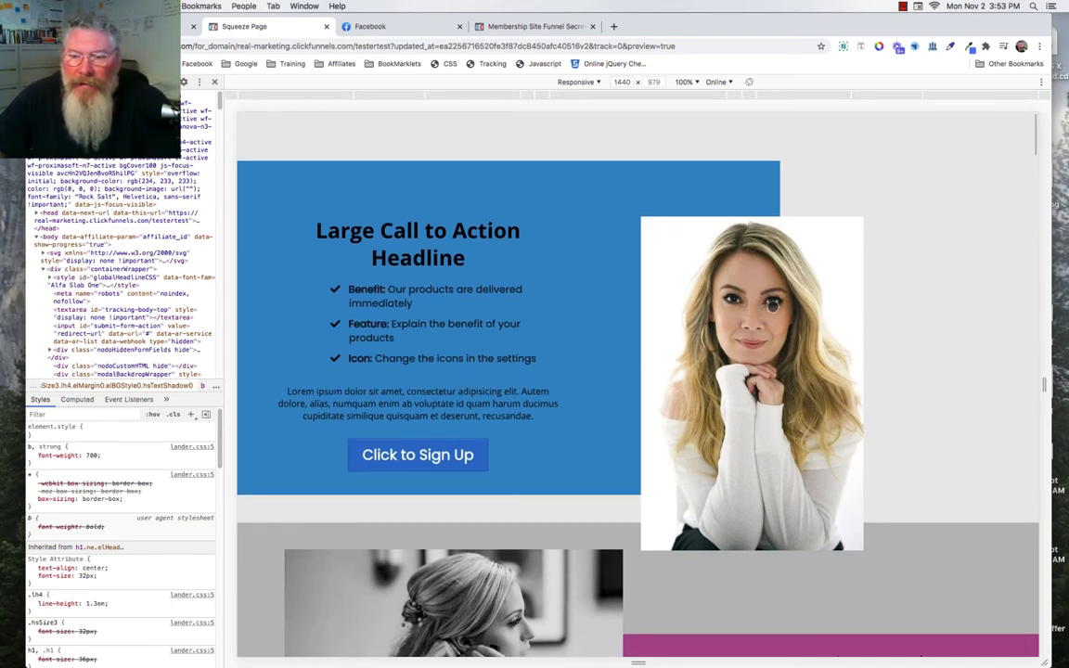
pyautogui.scroll(-8, 772, 307)
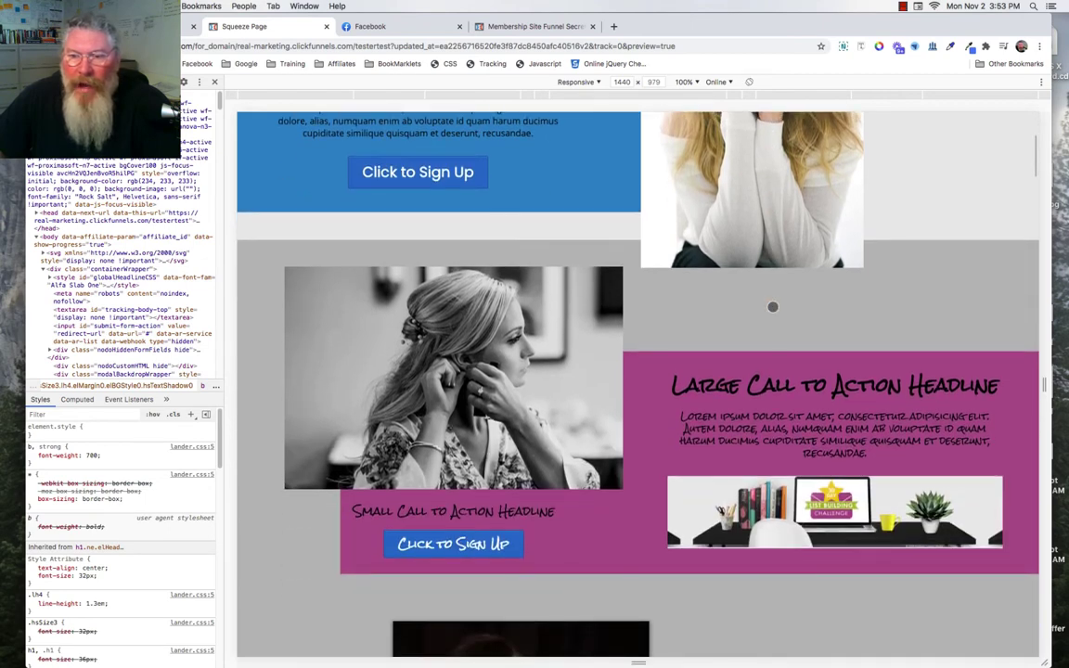
pyautogui.scroll(-4, 772, 306)
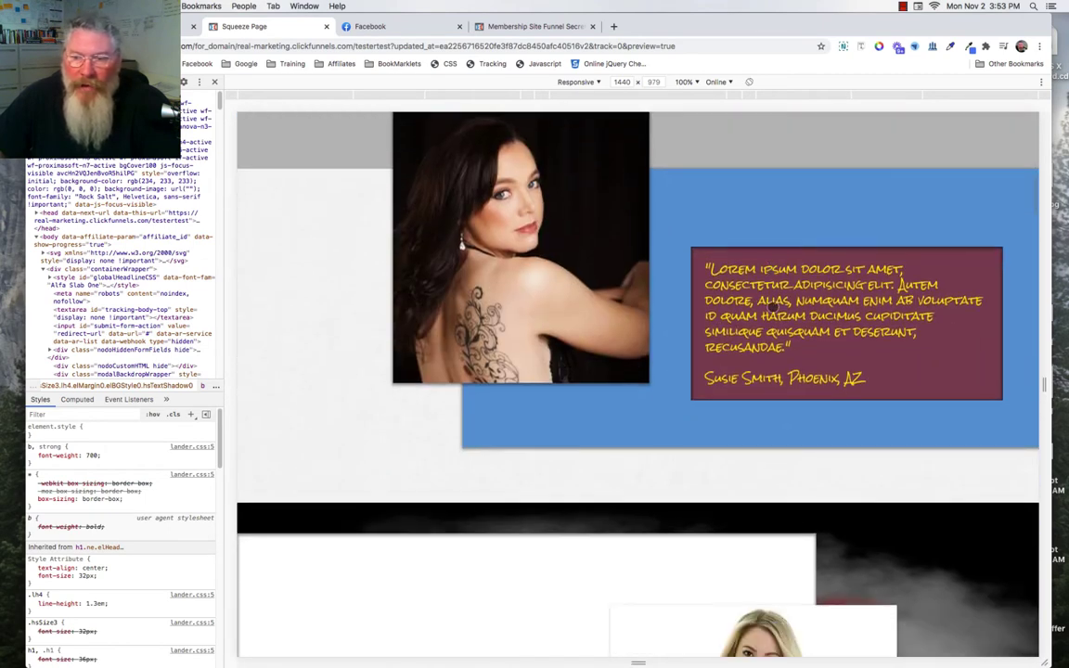
pyautogui.scroll(-5, 772, 306)
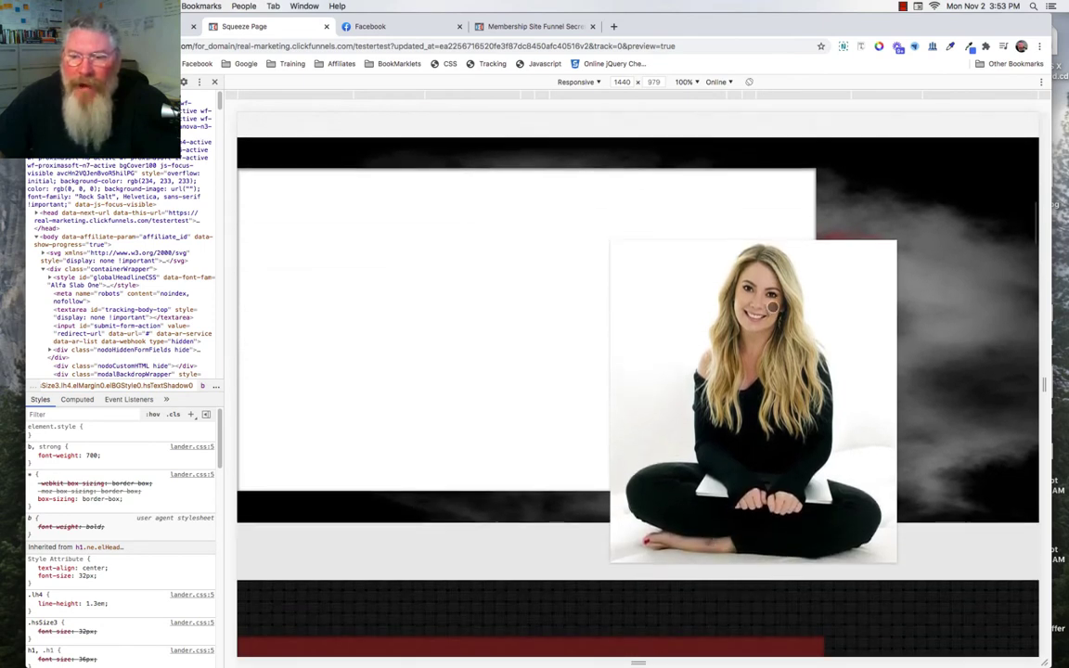
pyautogui.scroll(1, 772, 306)
pyautogui.scroll(-10, 772, 306)
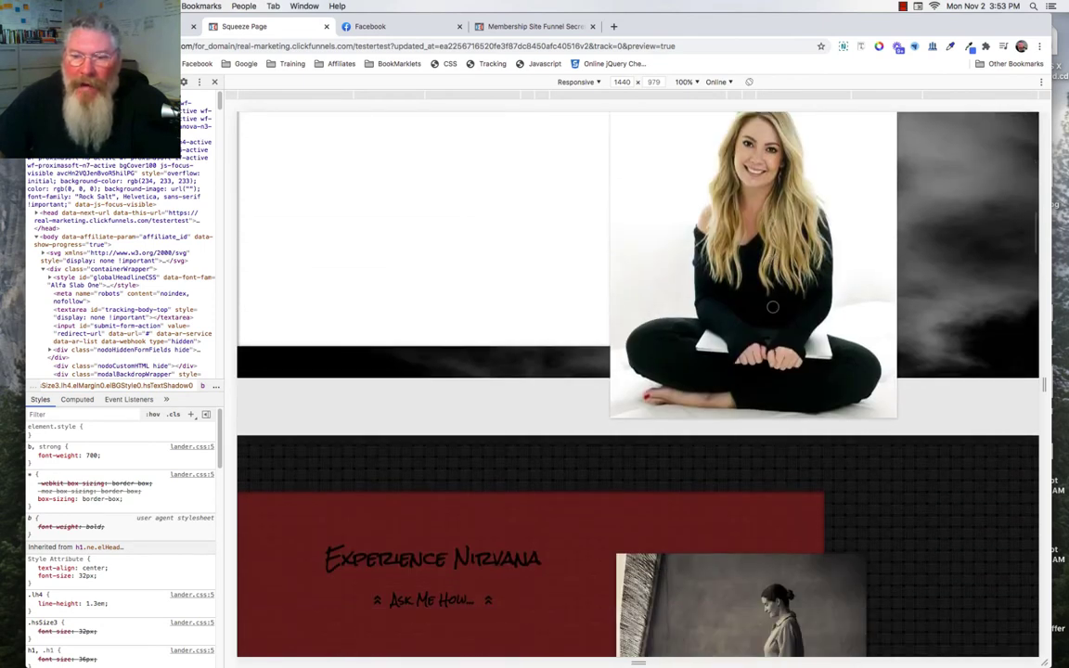
pyautogui.scroll(-2, 772, 306)
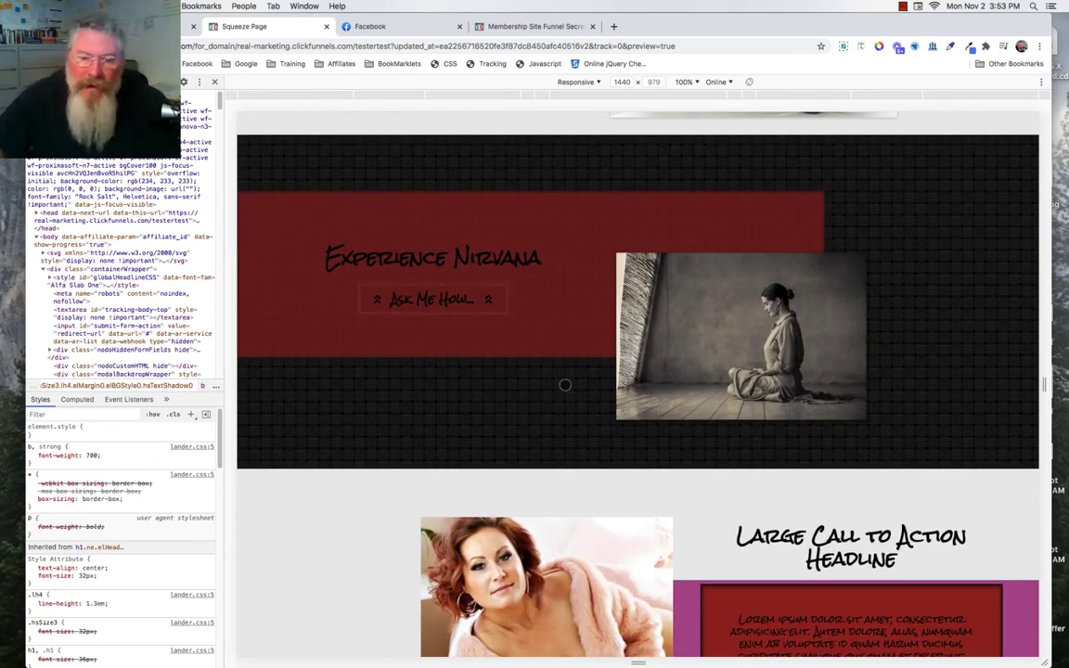
pyautogui.scroll(-1, 558, 442)
pyautogui.scroll(-2, 557, 442)
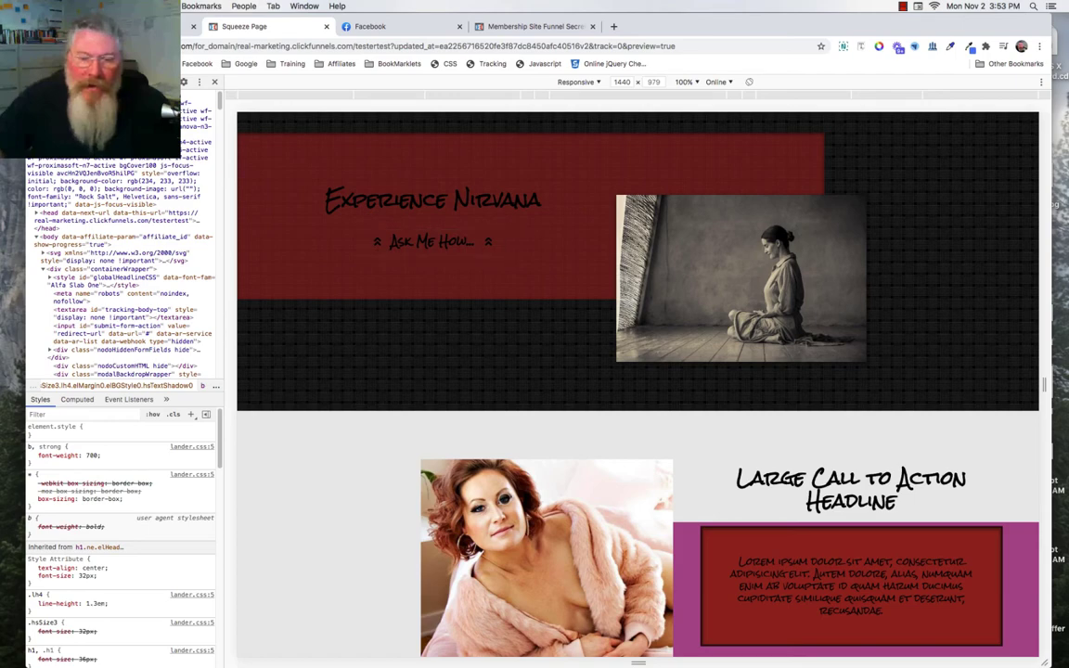
# Go back up the page to re-examine the quote testimonial and the purple call-to-action section
pyautogui.scroll(-10, 503, 500)
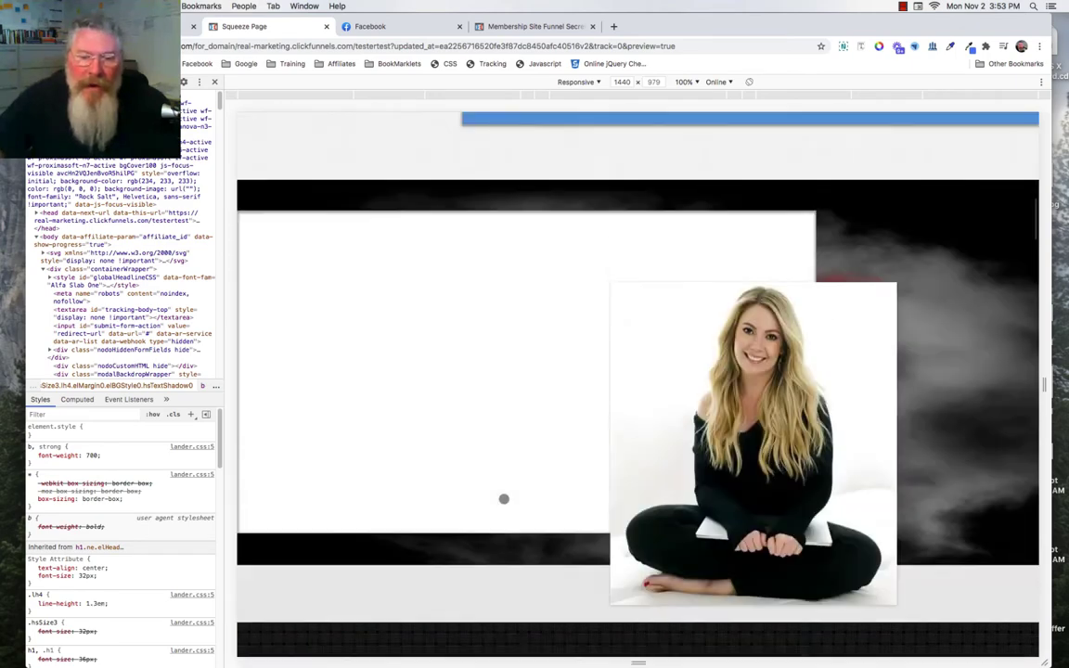
pyautogui.scroll(3, 504, 499)
pyautogui.scroll(3, 504, 499)
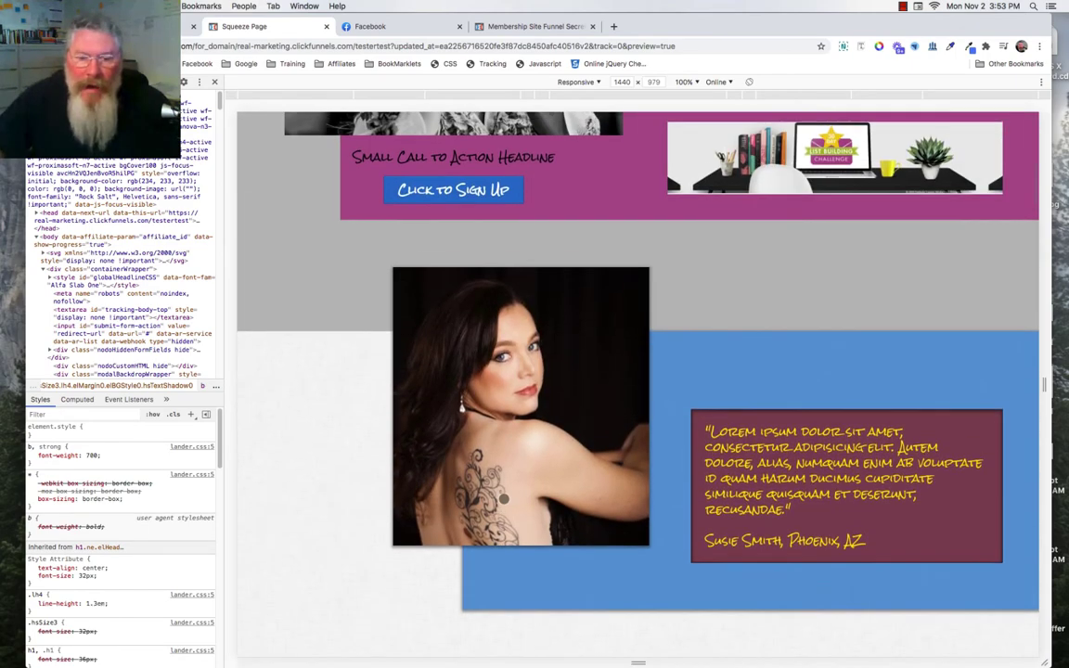
pyautogui.scroll(2, 504, 499)
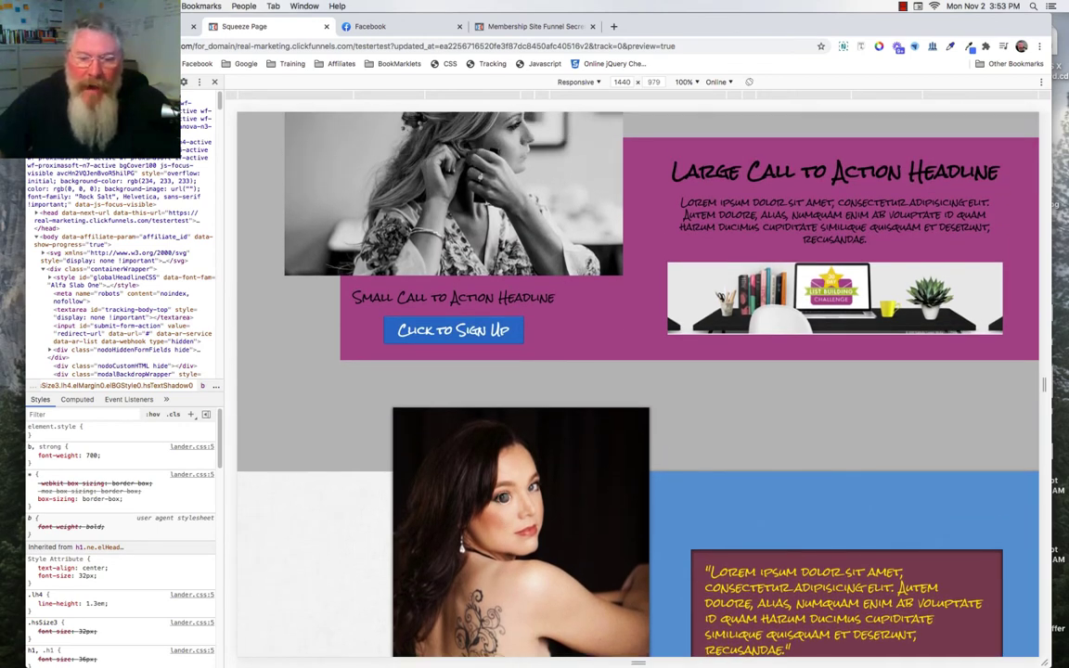
pyautogui.scroll(-2, 504, 500)
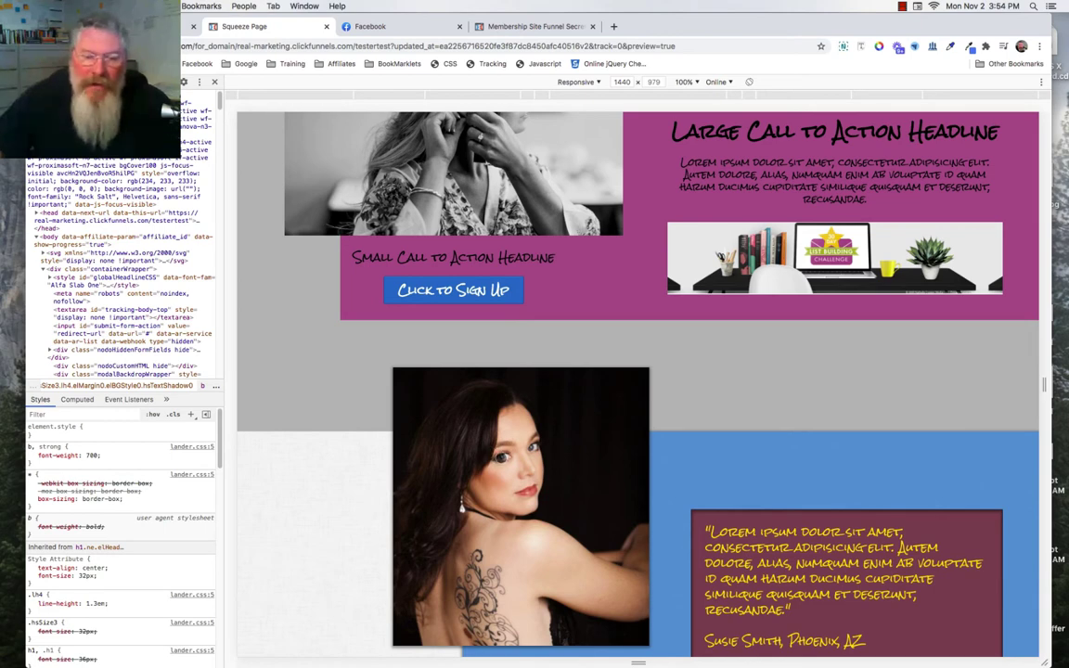
# Examine how the hero portrait overlaps the blue box and the gray section below it
pyautogui.scroll(5, 501, 457)
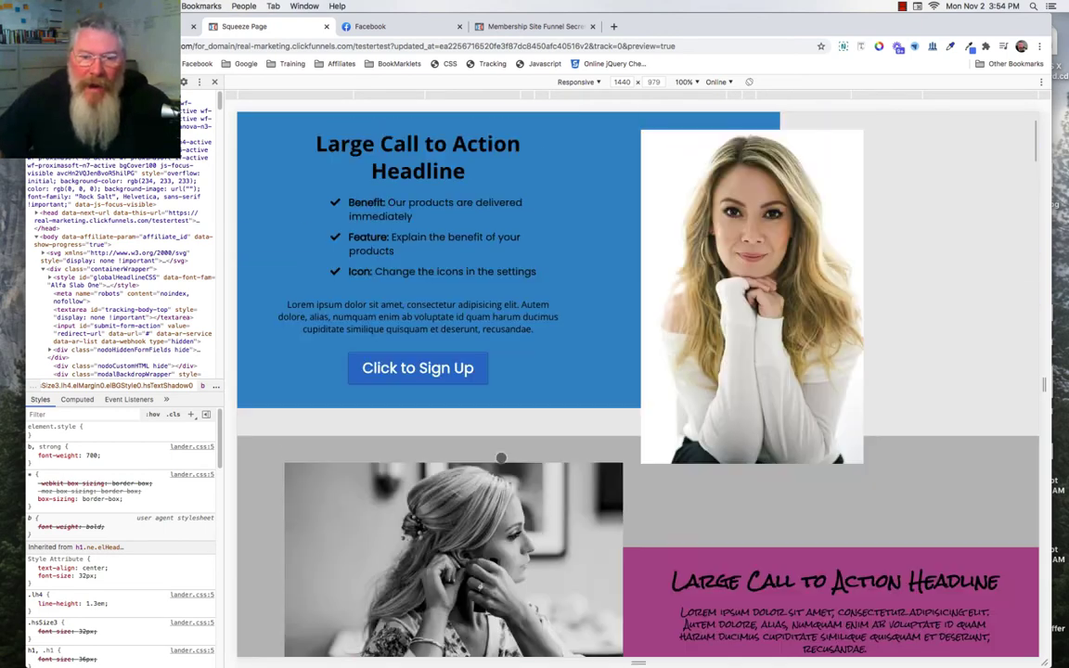
pyautogui.scroll(-2, 501, 457)
pyautogui.scroll(1, 501, 450)
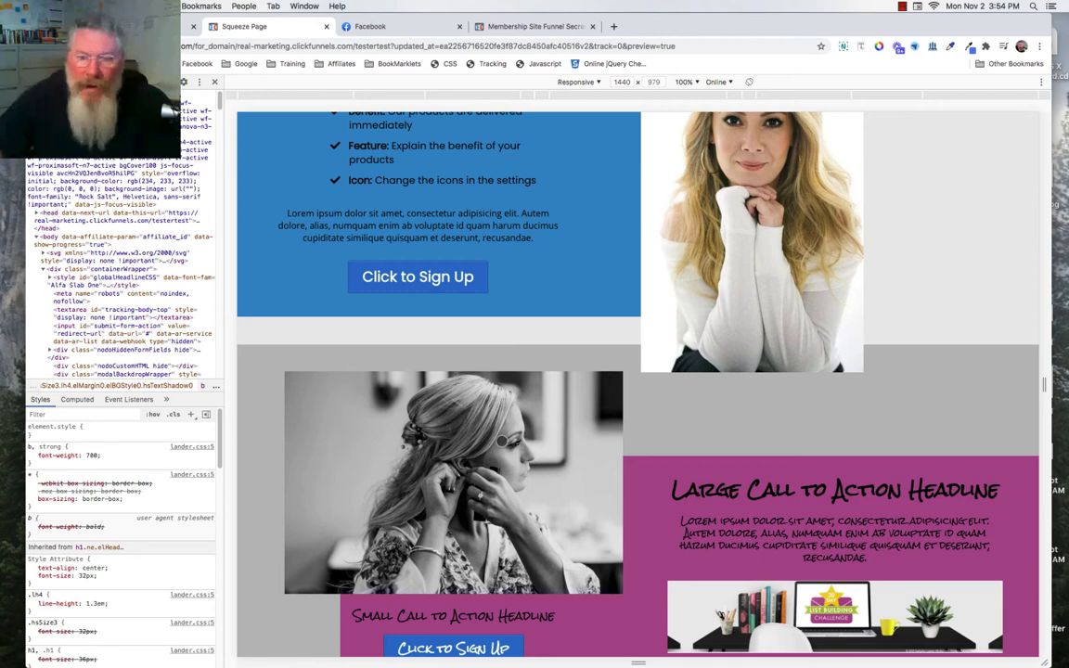
pyautogui.scroll(1, 501, 440)
pyautogui.scroll(-1, 501, 440)
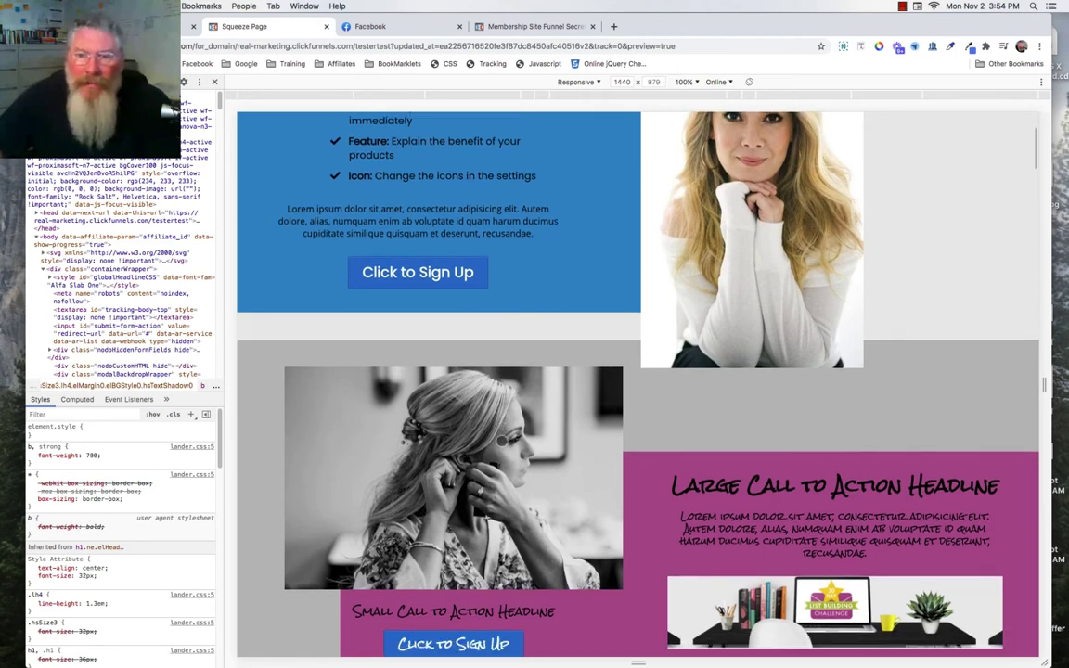
pyautogui.scroll(2, 501, 441)
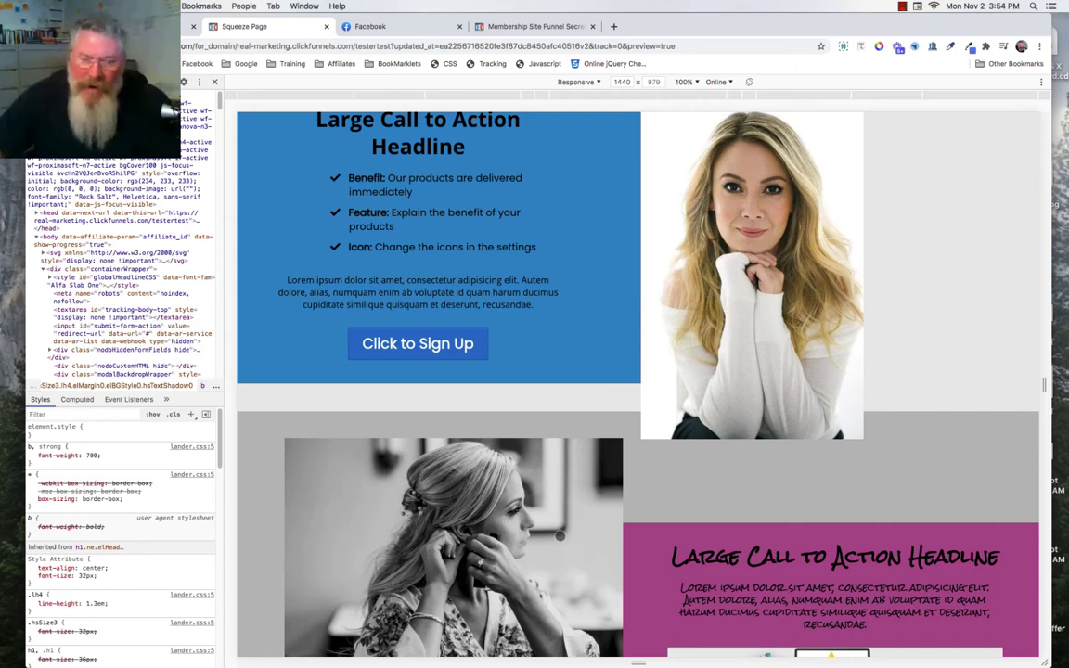
pyautogui.scroll(-1, 691, 450)
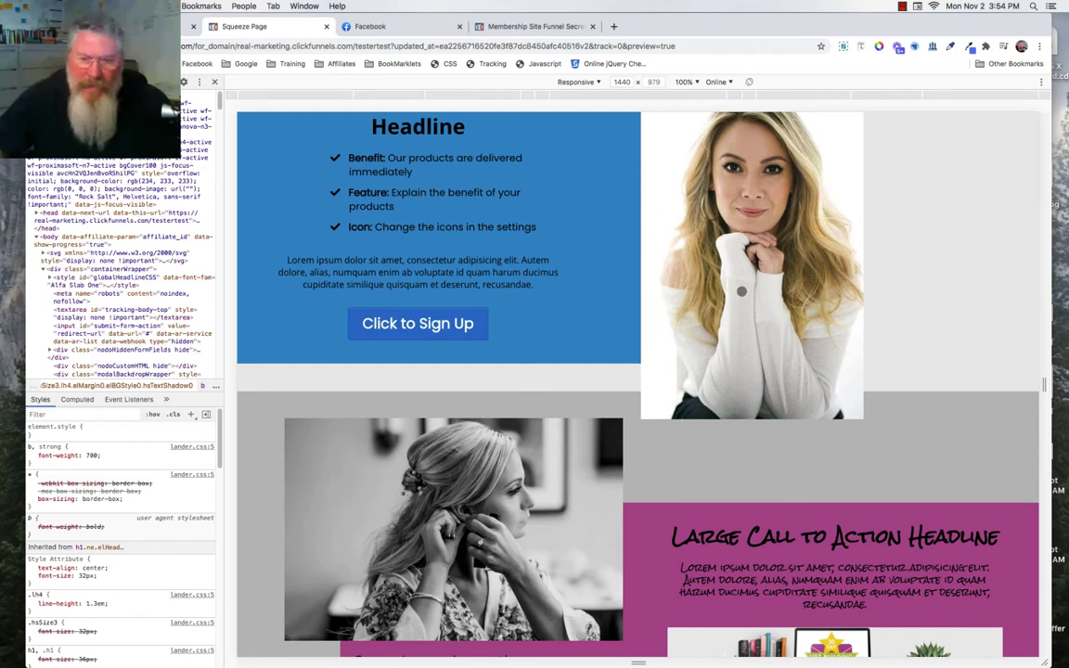
pyautogui.scroll(3, 658, 429)
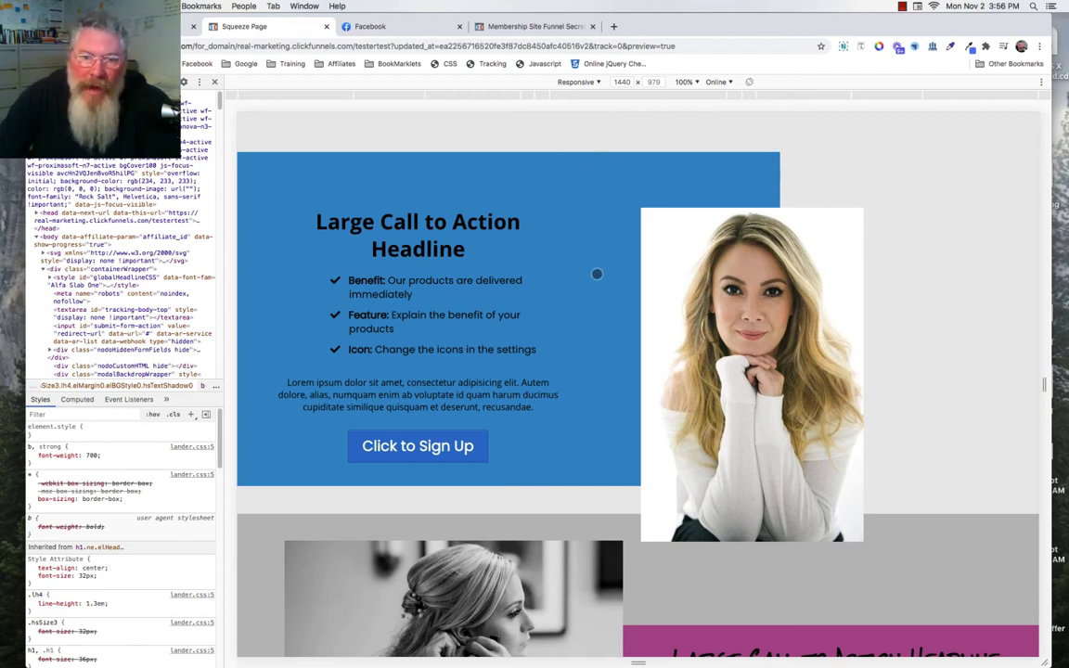
pyautogui.scroll(-3, 597, 274)
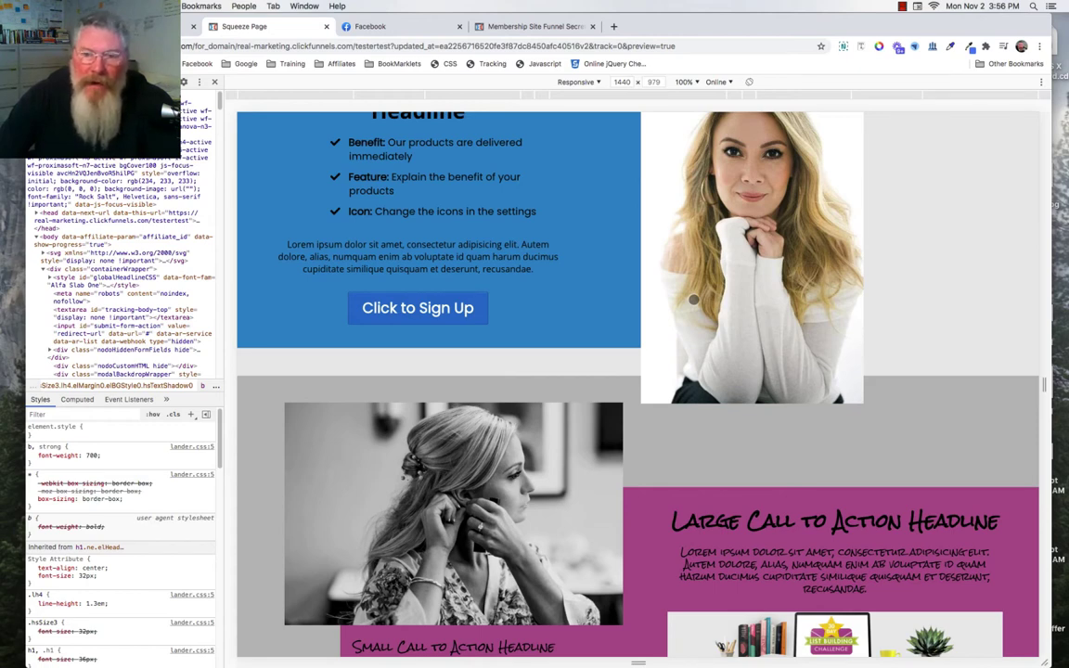
pyautogui.scroll(-1, 693, 299)
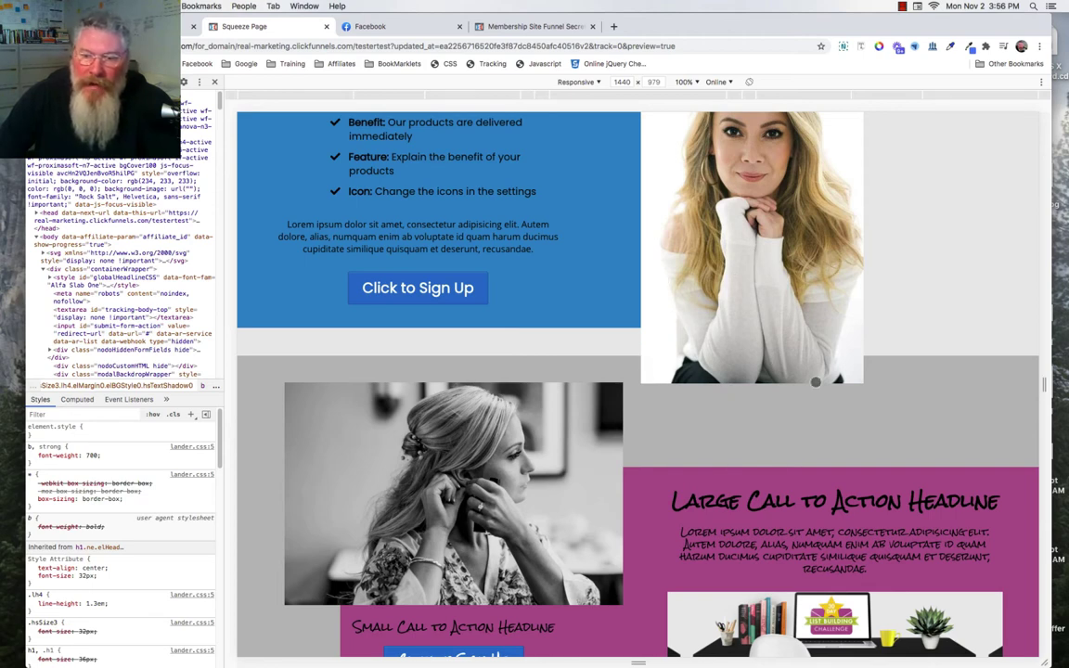
pyautogui.scroll(-1, 815, 381)
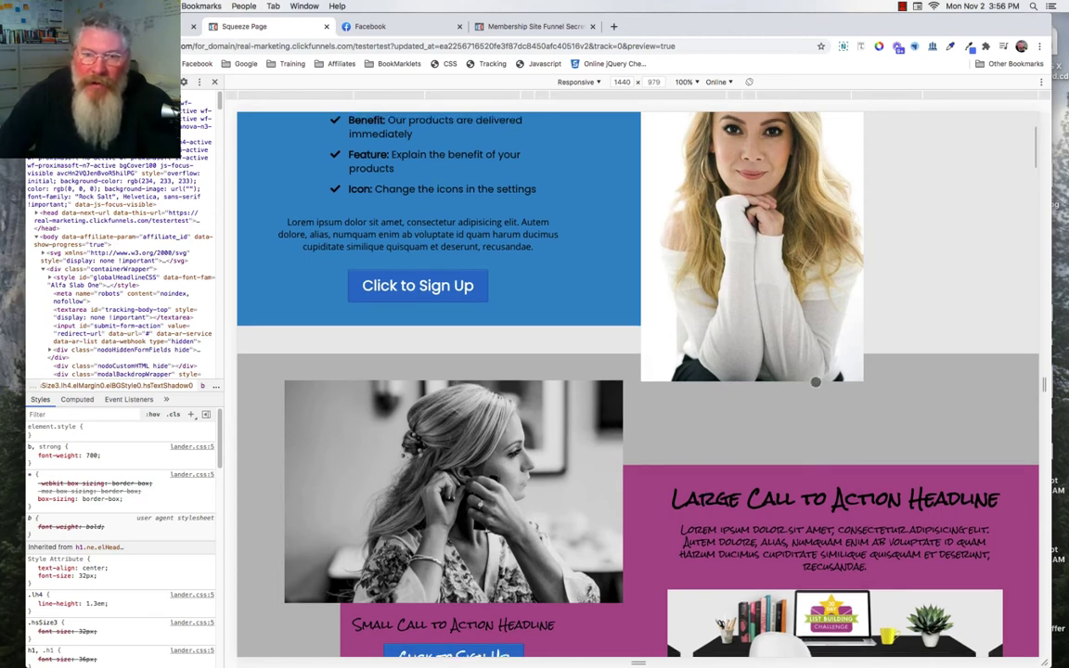
pyautogui.scroll(-2, 816, 381)
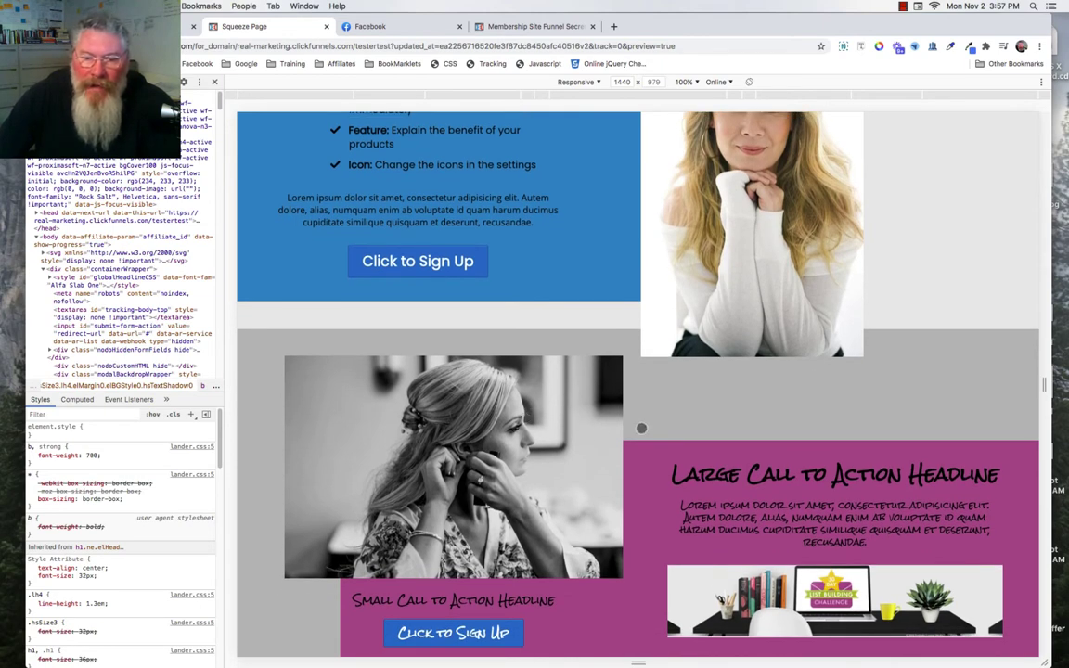
# Examine the overlapping layouts of the purple call-to-action, the quote testimonial and the black smoke section with the white box
pyautogui.scroll(-3, 637, 429)
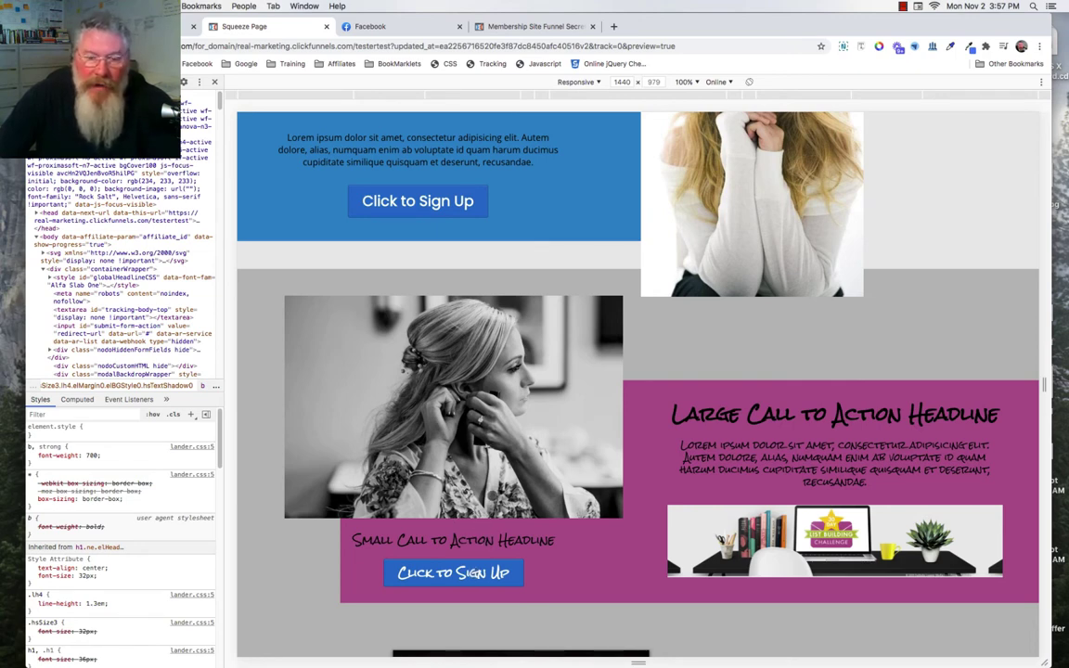
pyautogui.scroll(-4, 492, 496)
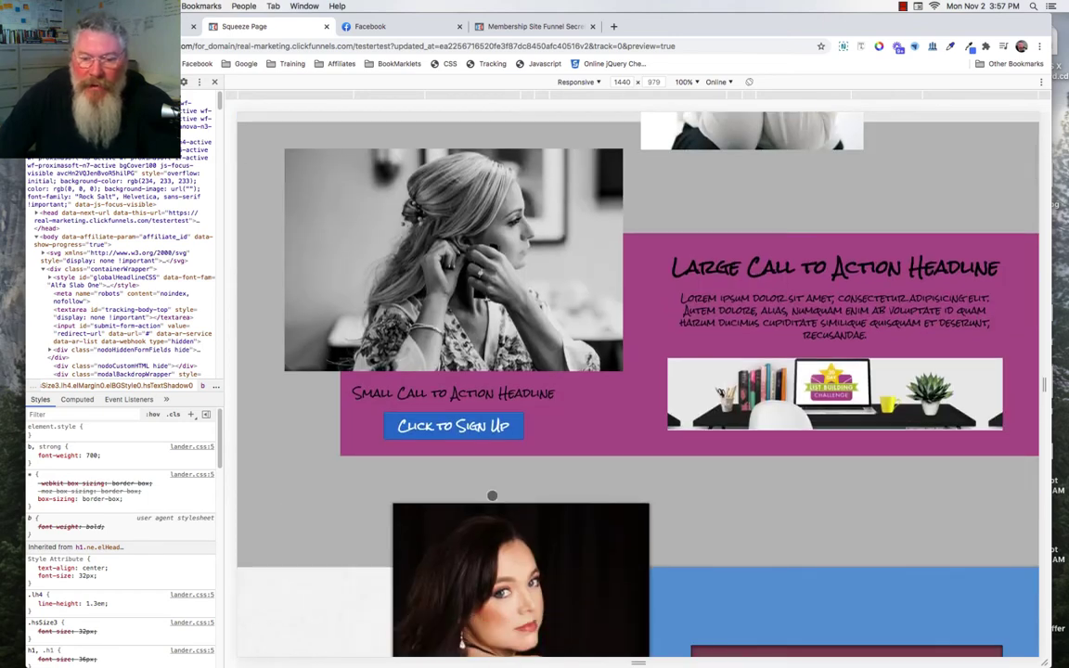
pyautogui.scroll(2, 491, 496)
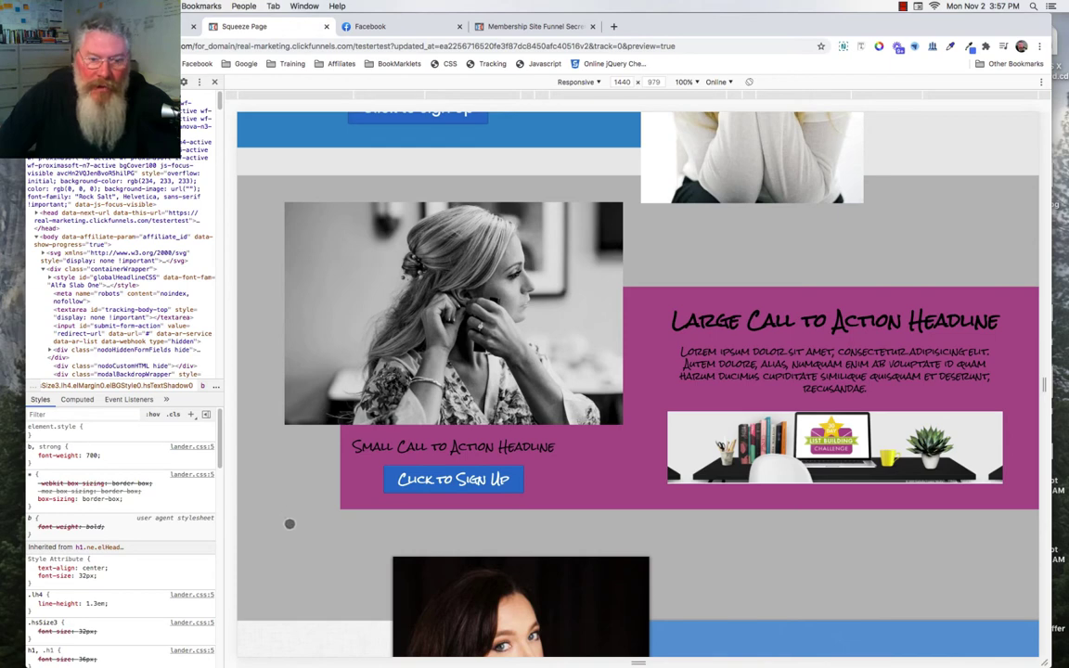
pyautogui.scroll(-4, 692, 551)
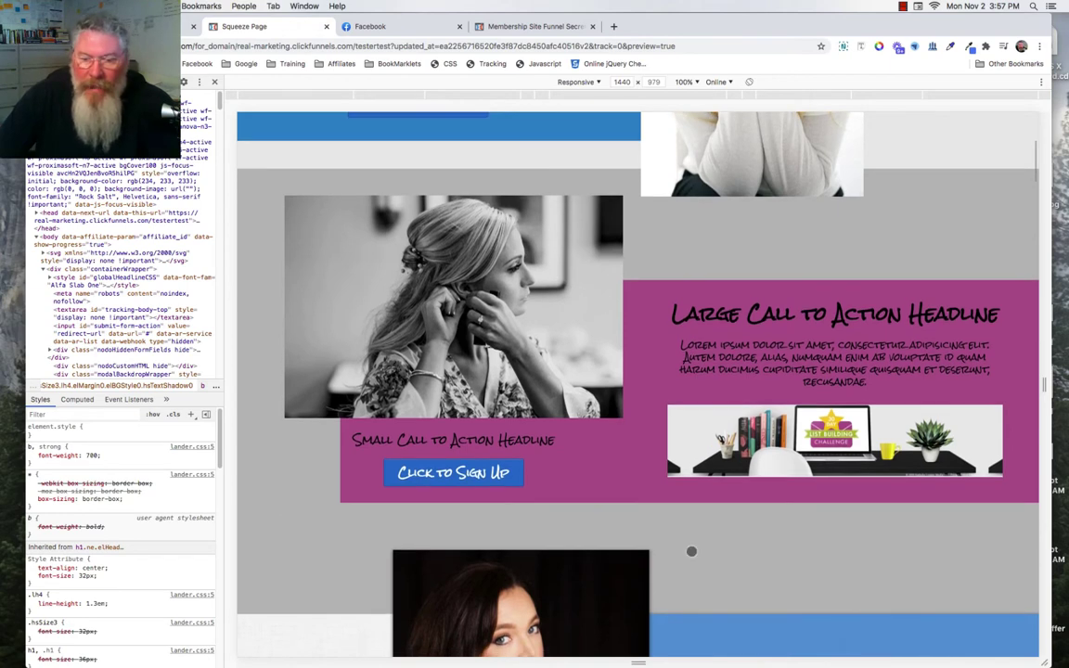
pyautogui.scroll(-4, 692, 551)
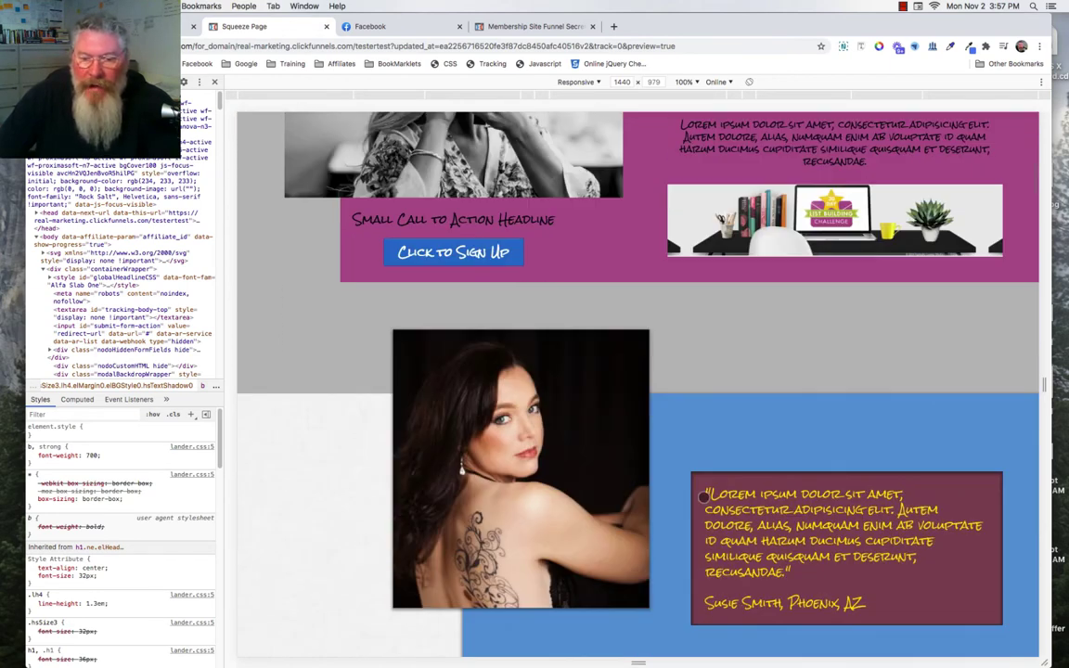
pyautogui.scroll(-2, 703, 497)
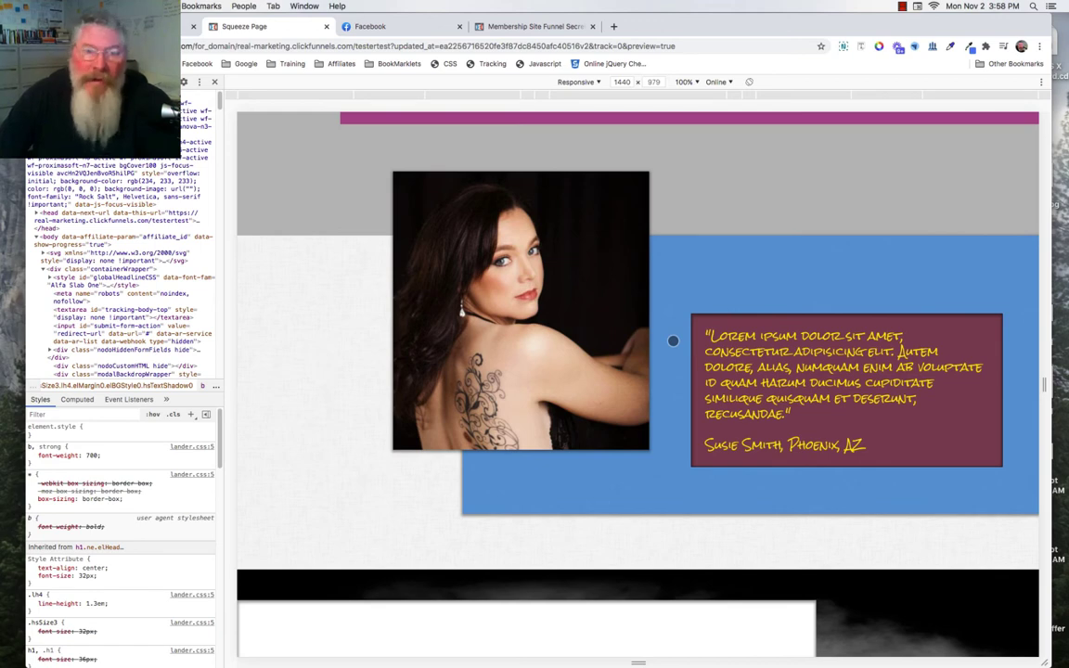
pyautogui.scroll(-10, 673, 341)
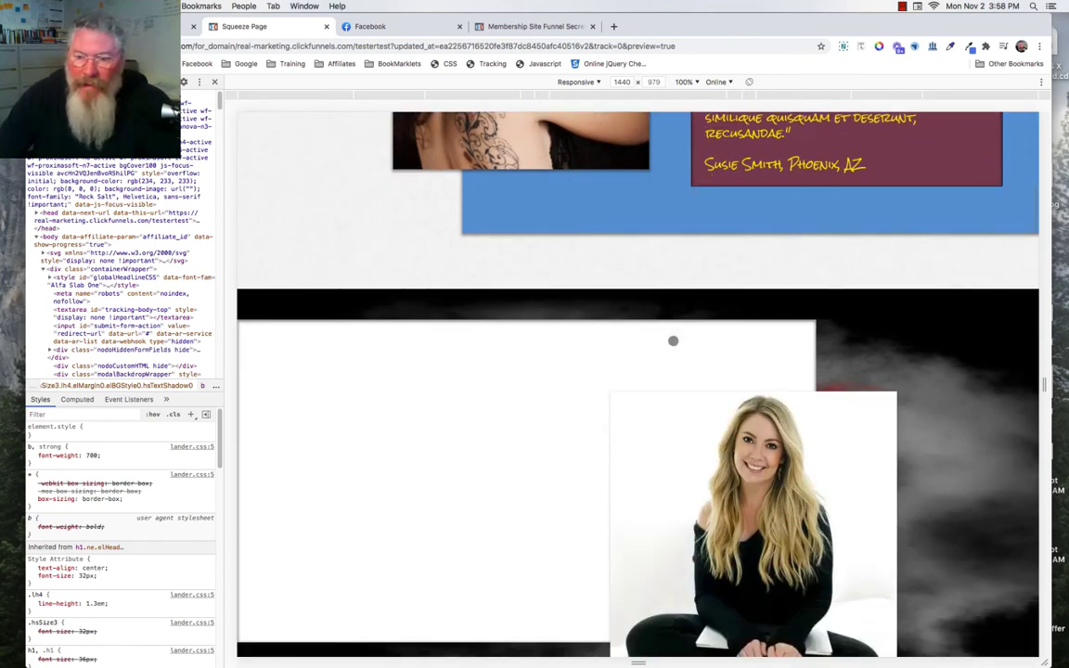
pyautogui.scroll(-4, 672, 340)
pyautogui.scroll(-1, 673, 340)
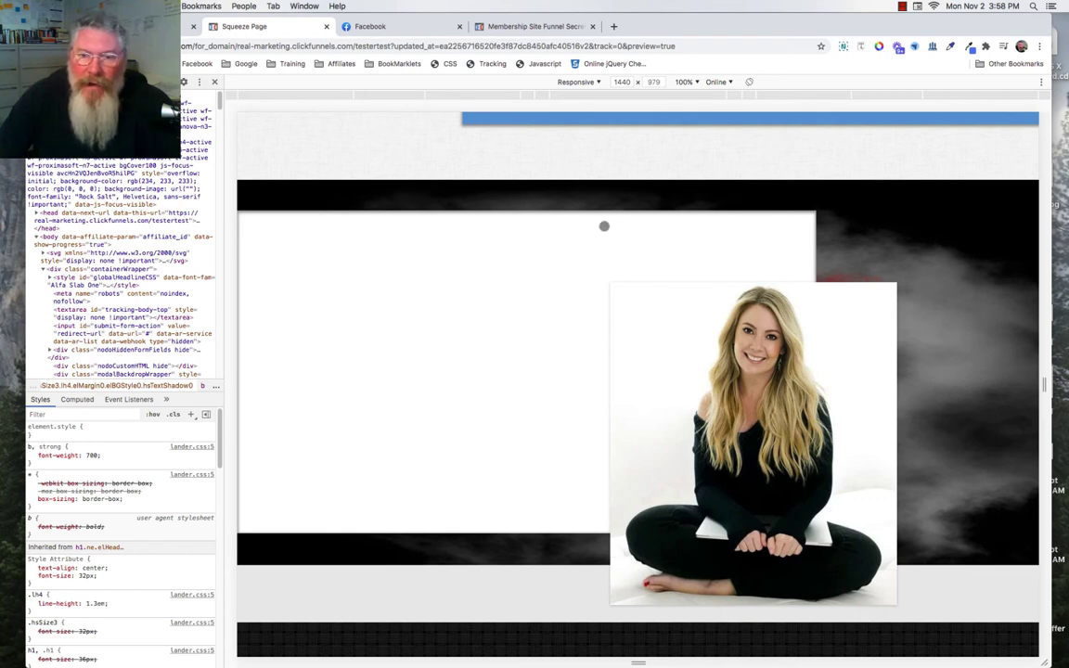
pyautogui.scroll(3, 689, 261)
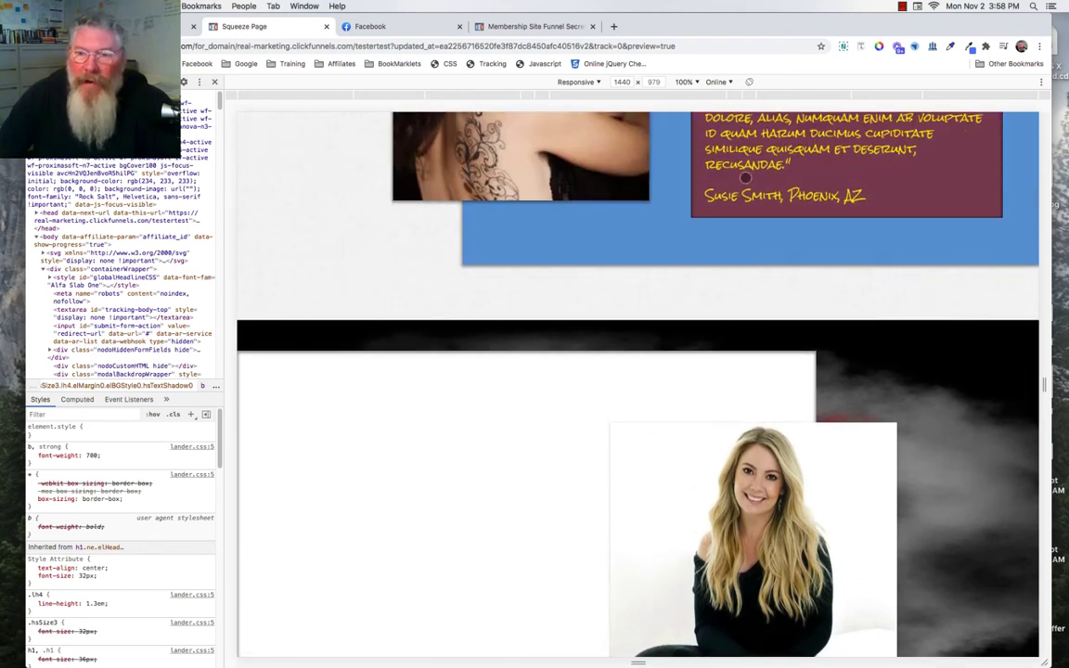
# Examine how the quote testimonial and the black smoke section with the white box overlap at 1440 px width
pyautogui.scroll(7, 748, 176)
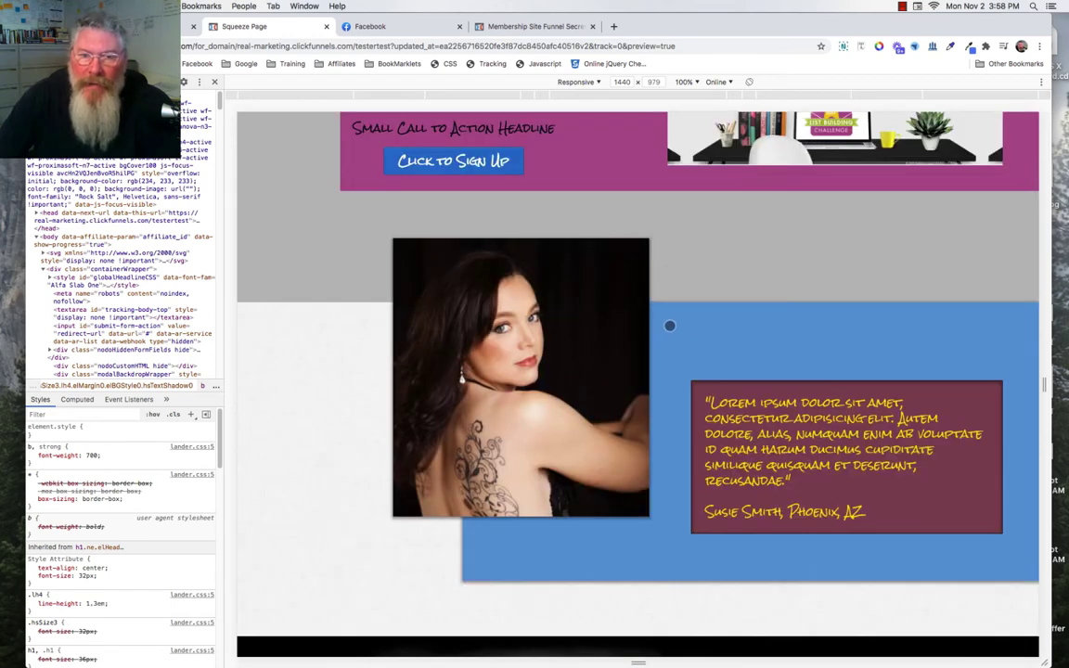
pyautogui.scroll(-6, 668, 325)
pyautogui.scroll(-4, 670, 326)
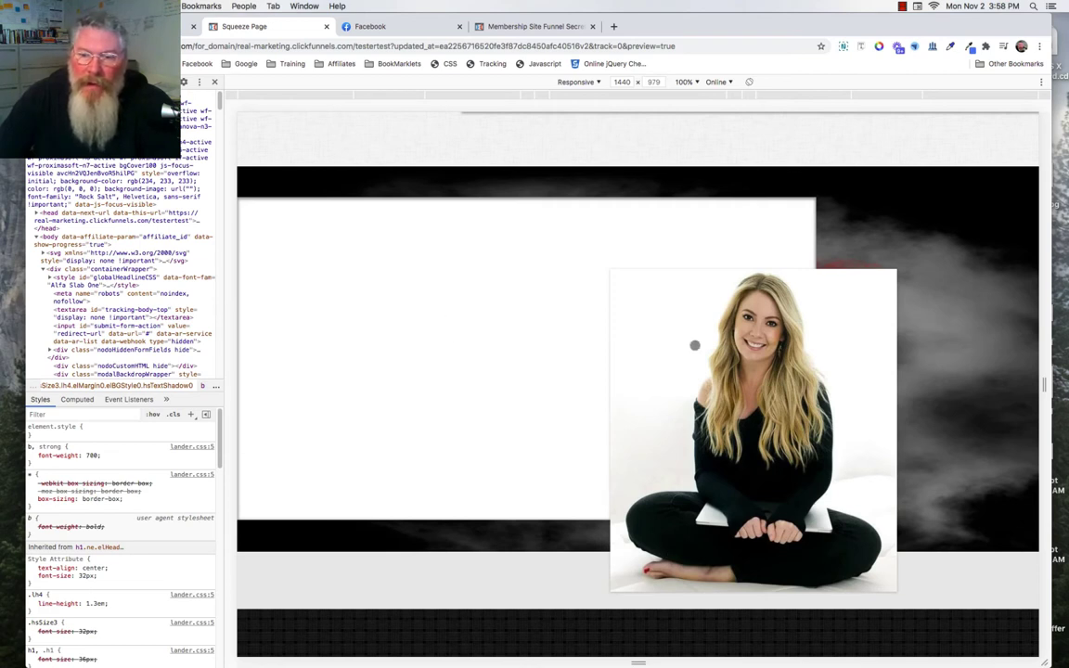
pyautogui.scroll(-2, 548, 348)
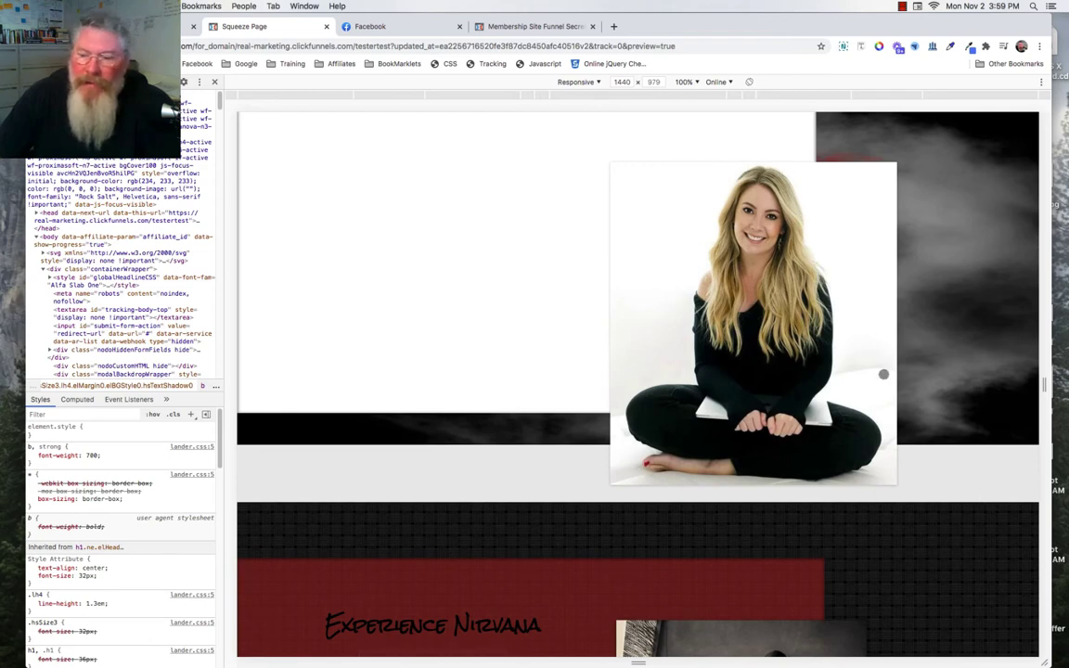
pyautogui.scroll(5, 563, 474)
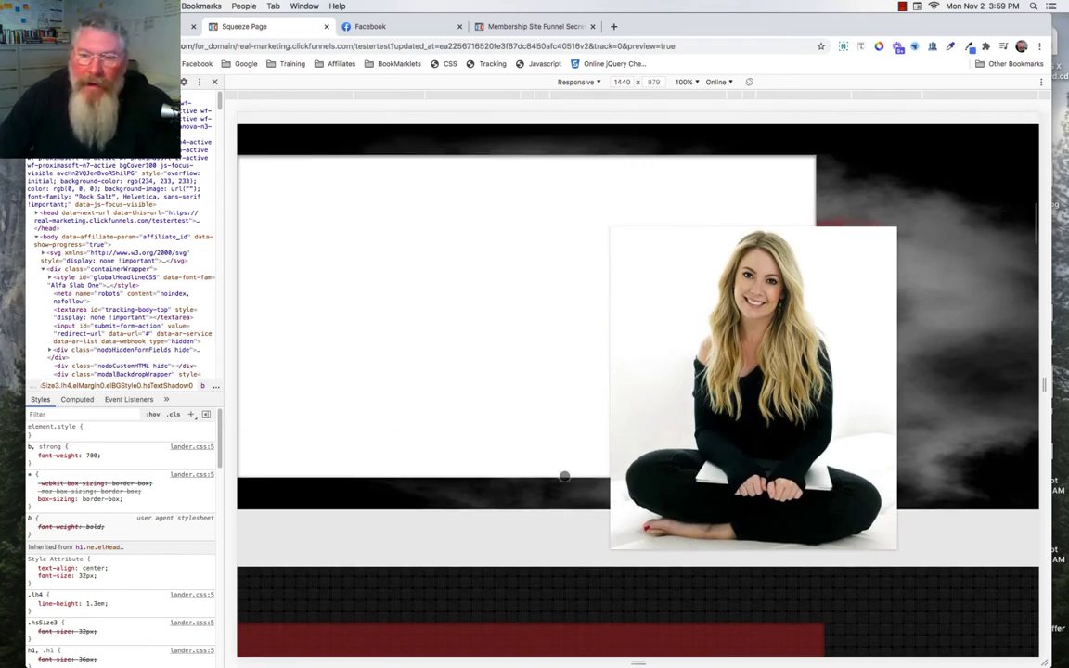
pyautogui.scroll(2, 564, 476)
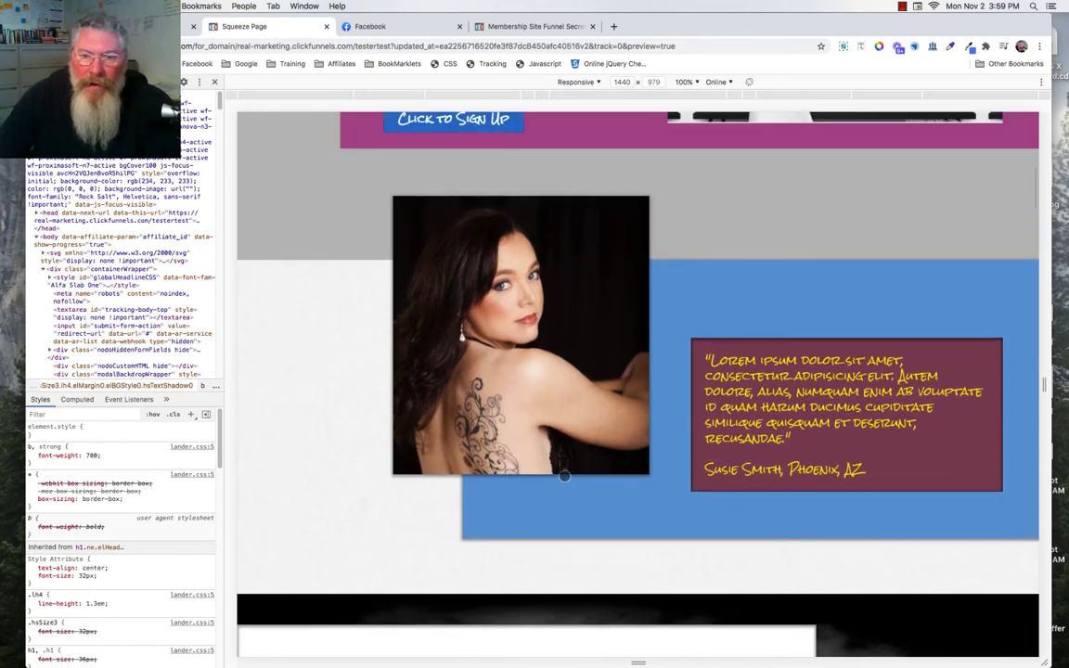
pyautogui.scroll(-3, 564, 476)
pyautogui.scroll(-2, 564, 476)
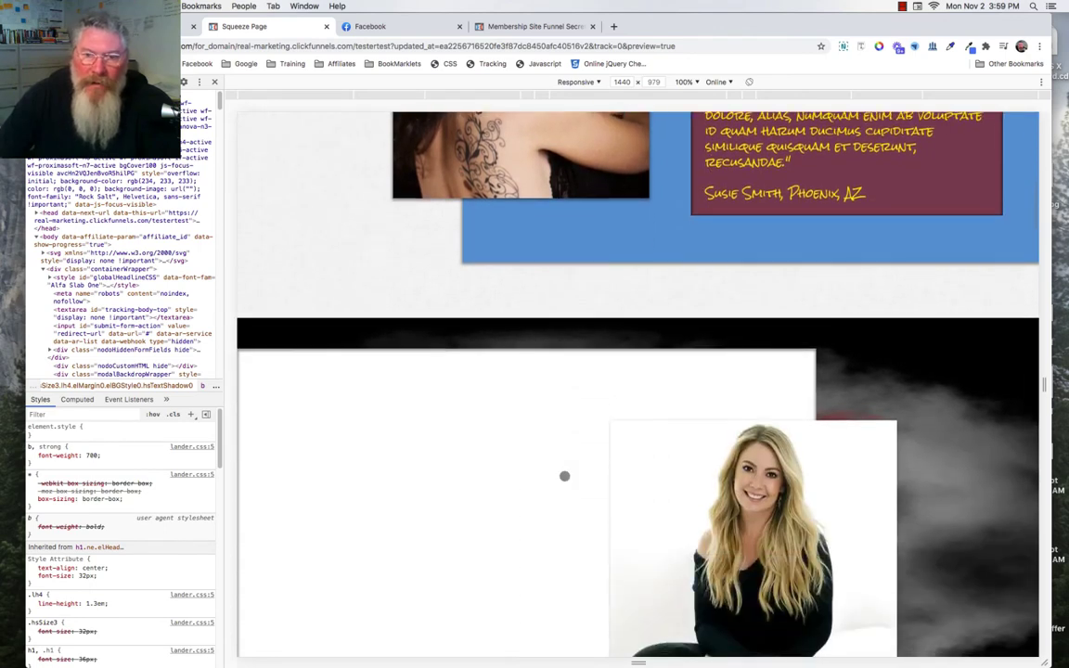
pyautogui.scroll(3, 564, 476)
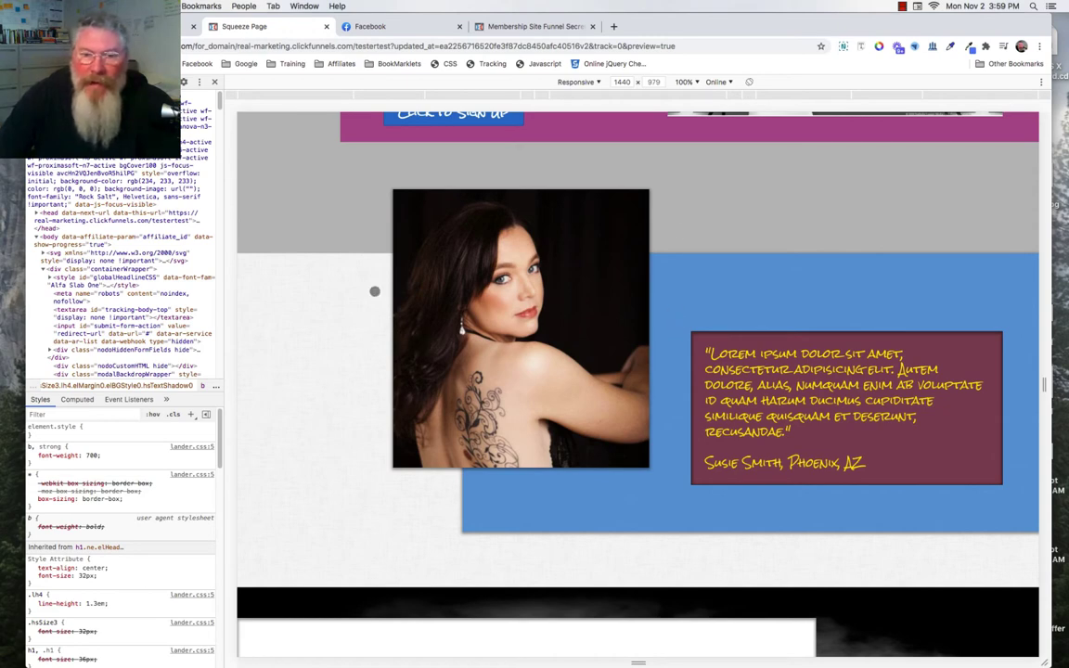
pyautogui.scroll(-2, 603, 449)
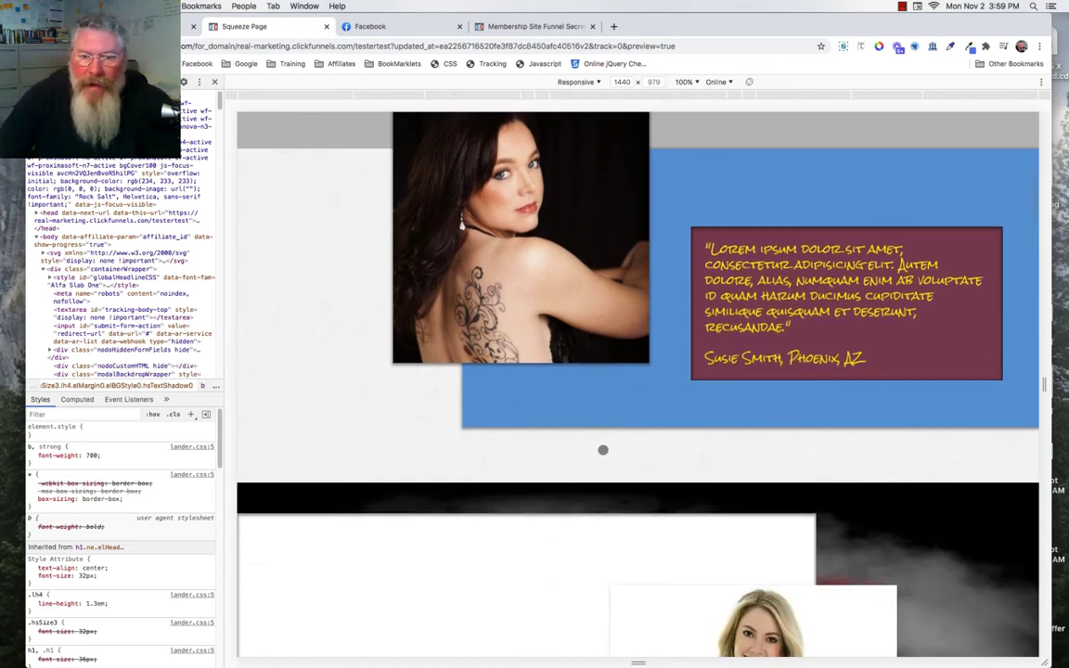
pyautogui.scroll(-9, 603, 449)
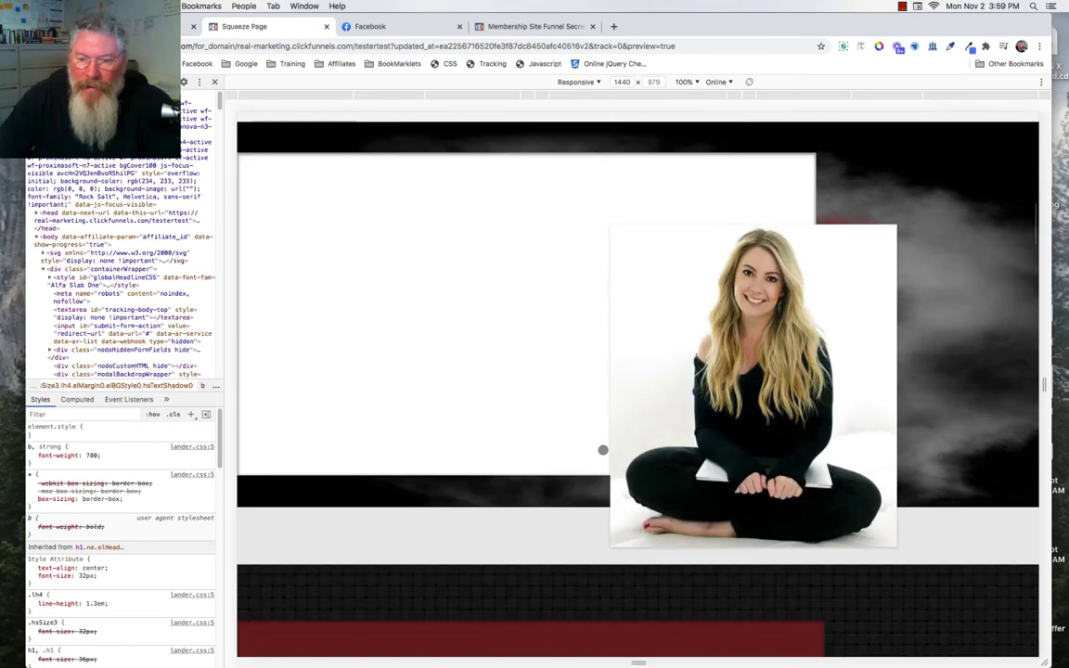
# Review the Experience Nirvana section and the lower purple call-to-action with the badge icons at 1440 px width
pyautogui.scroll(-2, 602, 450)
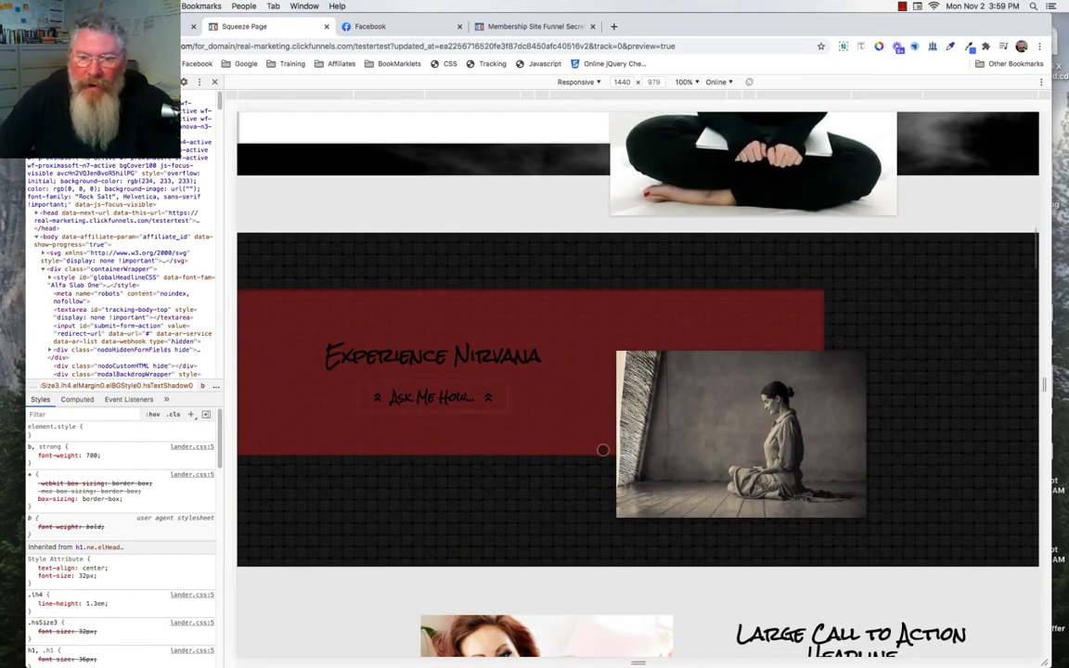
pyautogui.scroll(-1, 602, 449)
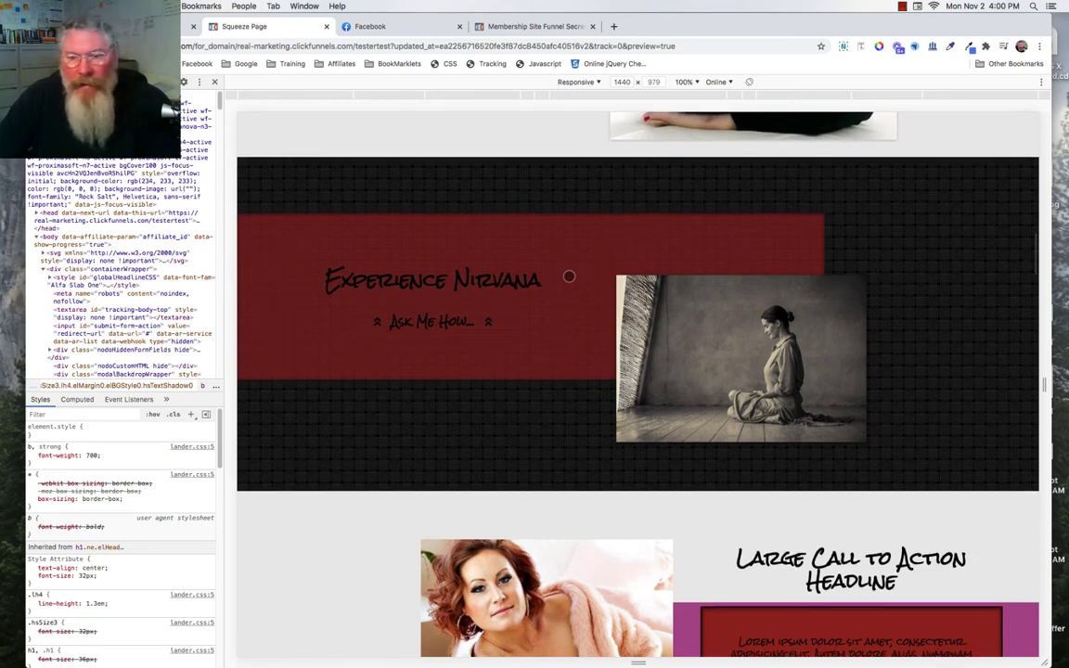
pyautogui.scroll(-1, 569, 276)
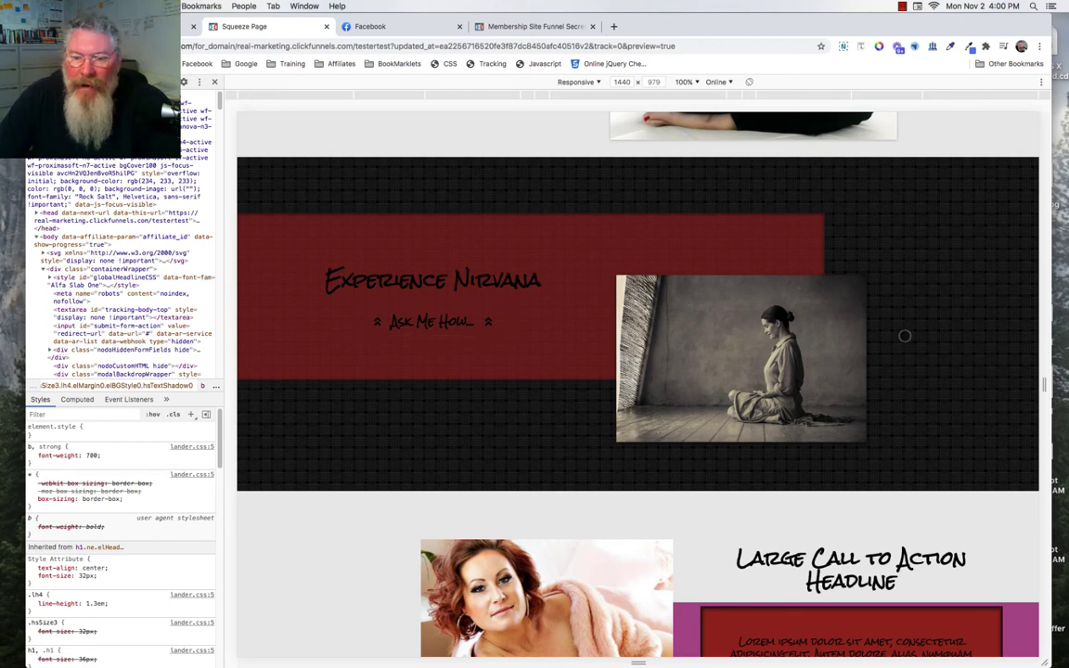
pyautogui.scroll(-4, 907, 365)
pyautogui.scroll(-3, 905, 336)
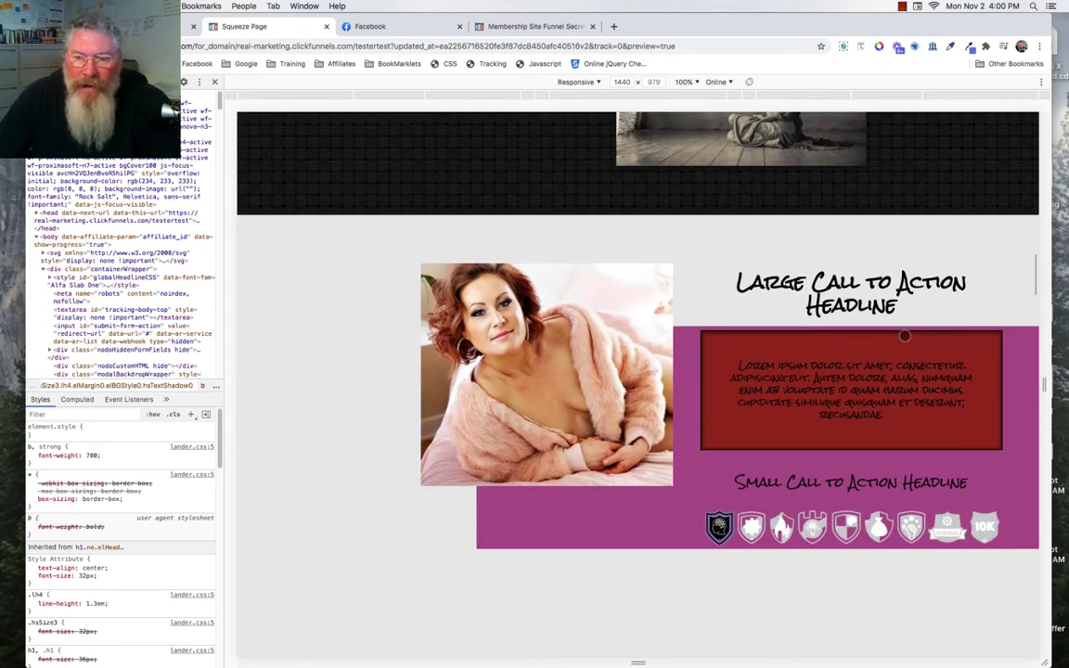
pyautogui.scroll(-1, 905, 336)
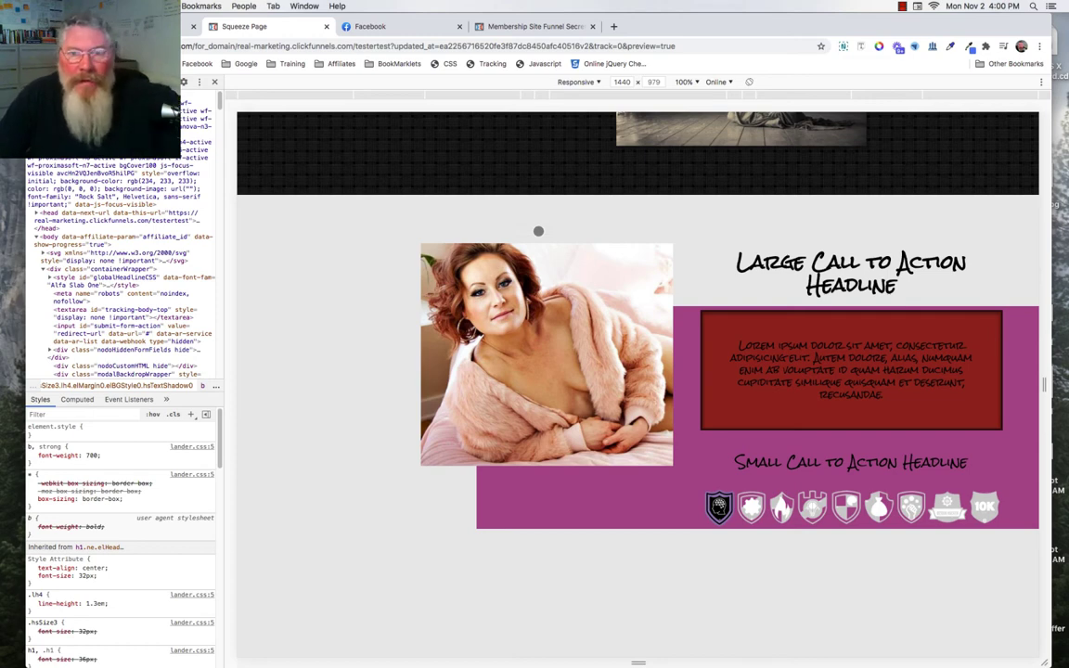
# Compare the lower call-to-action section at 1024 px and 1440 px preview widths, finishing at 1024 px
pyautogui.click(395, 96)
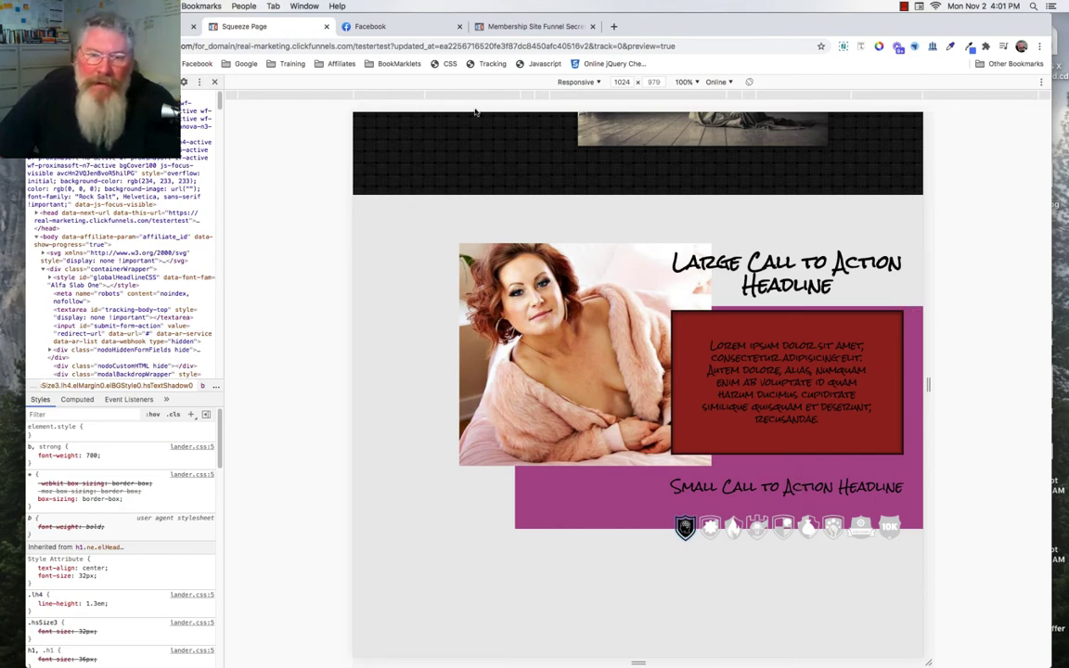
pyautogui.click(308, 97)
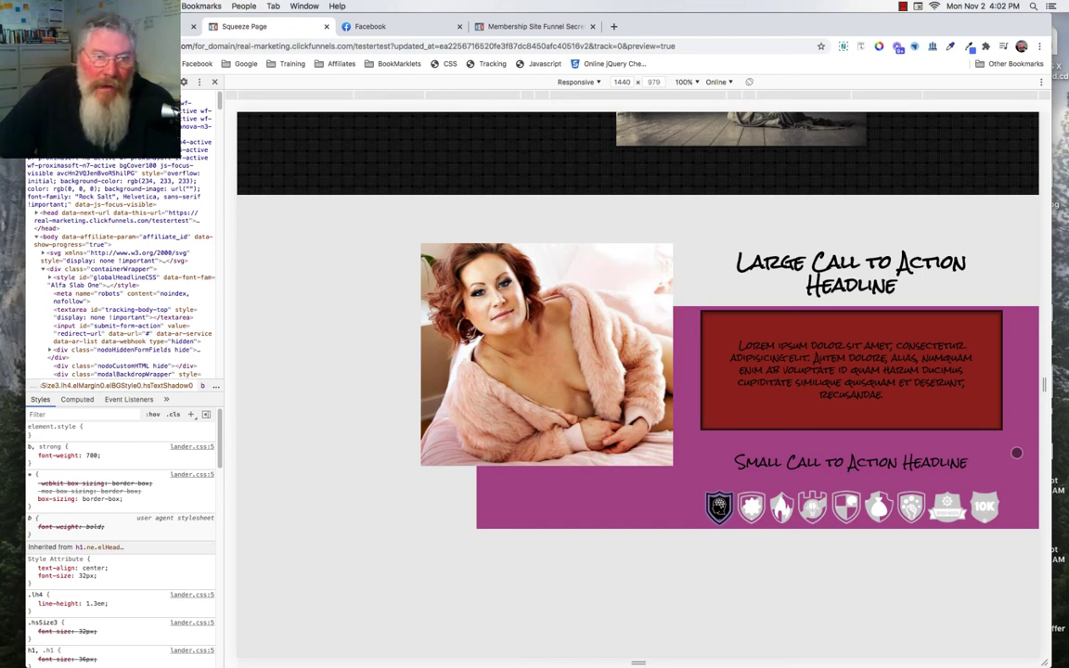
pyautogui.click(390, 96)
# Examine the overlaps at 1024 px width from the Experience Nirvana section up to the quote testimonial
pyautogui.scroll(5, 715, 314)
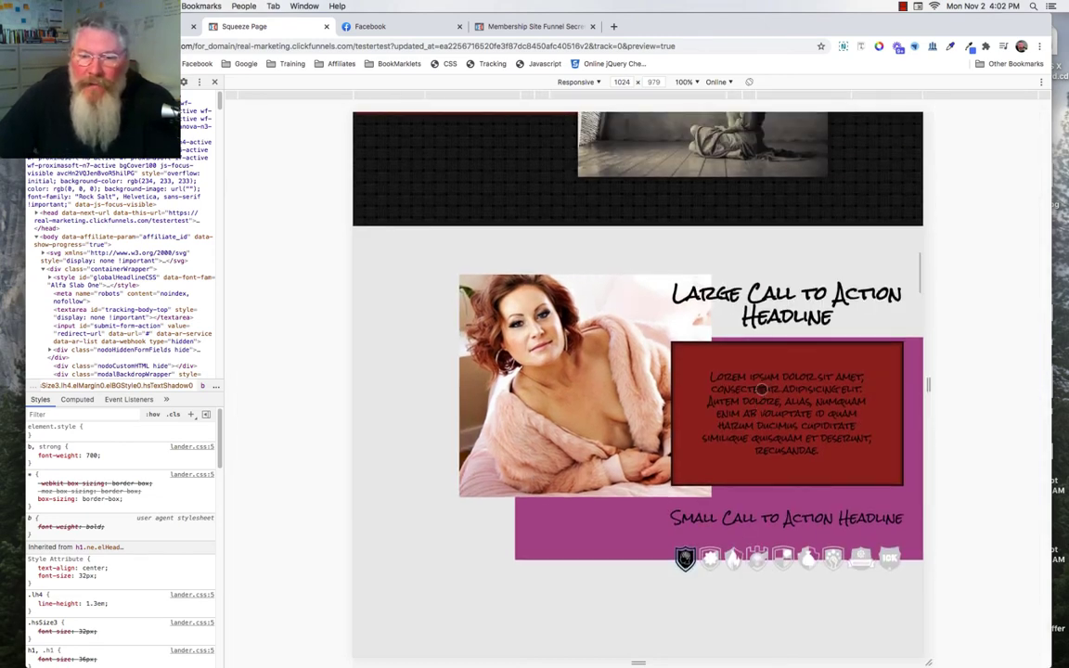
pyautogui.scroll(2, 761, 389)
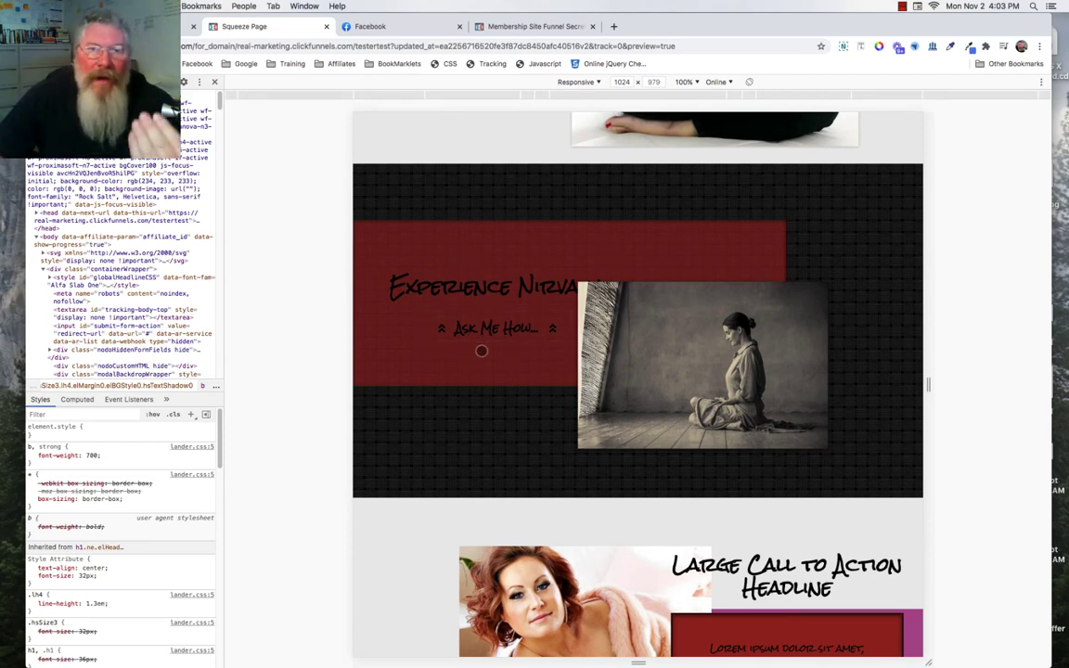
pyautogui.scroll(3, 481, 351)
pyautogui.scroll(8, 481, 350)
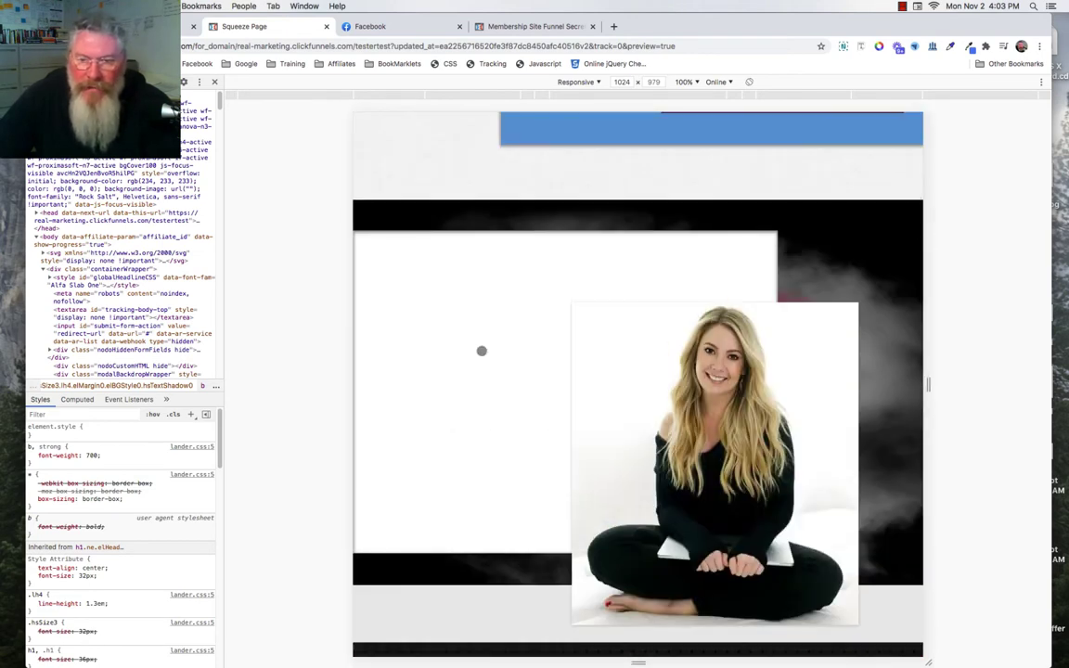
pyautogui.scroll(5, 482, 350)
pyautogui.scroll(4, 481, 351)
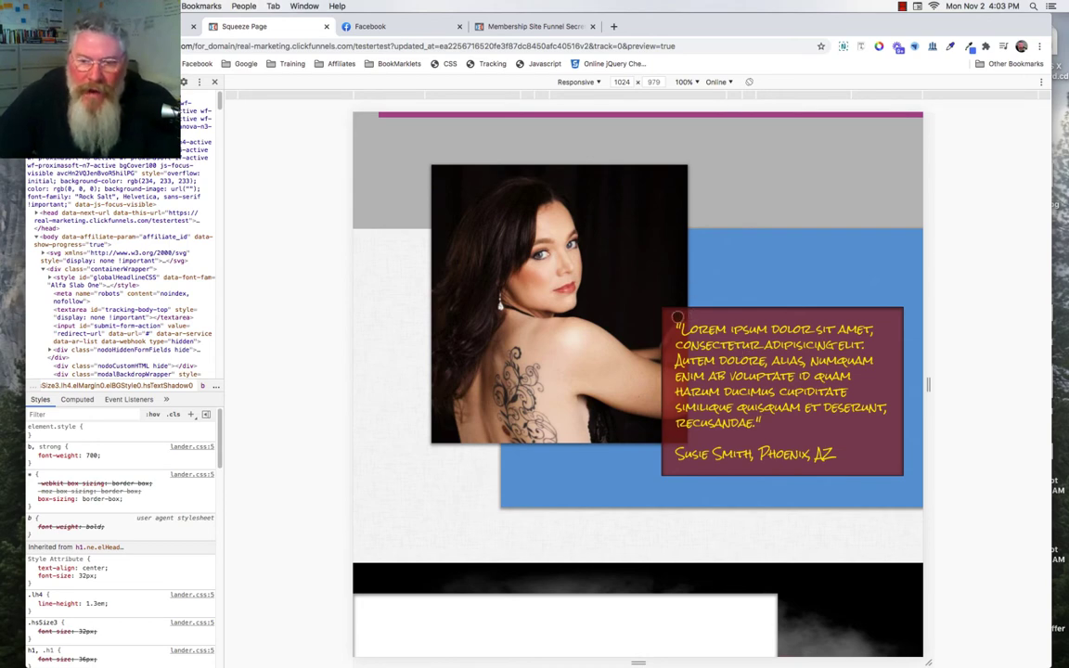
pyautogui.scroll(1, 742, 367)
pyautogui.scroll(3, 781, 384)
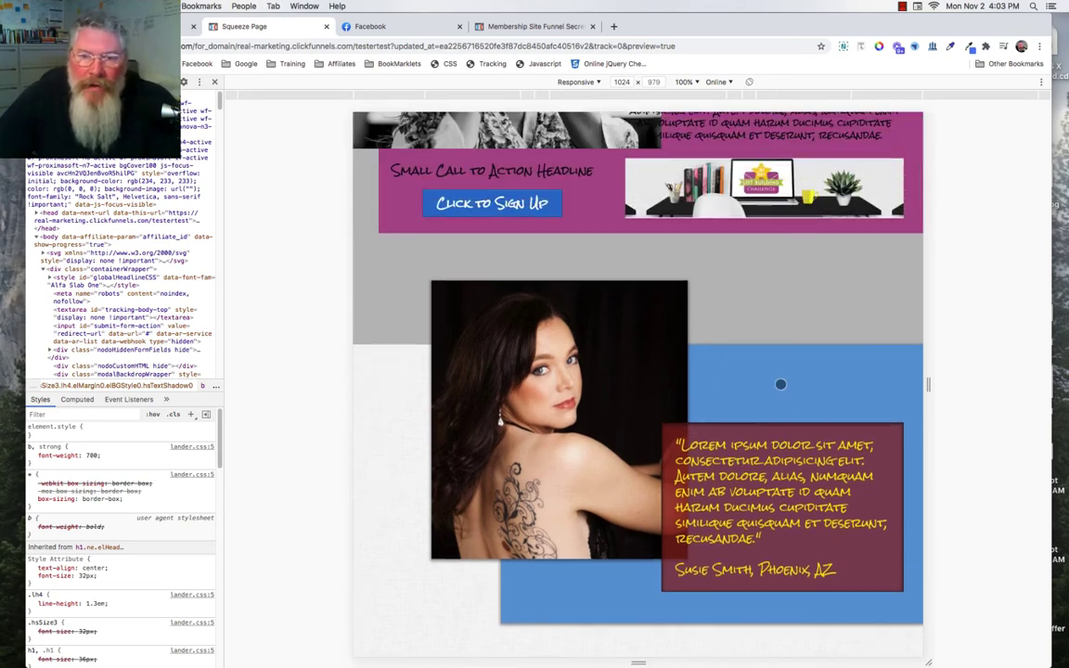
# Examine the upper purple call-to-action and the blue hero with its portrait at 1024 px width
pyautogui.scroll(7, 780, 385)
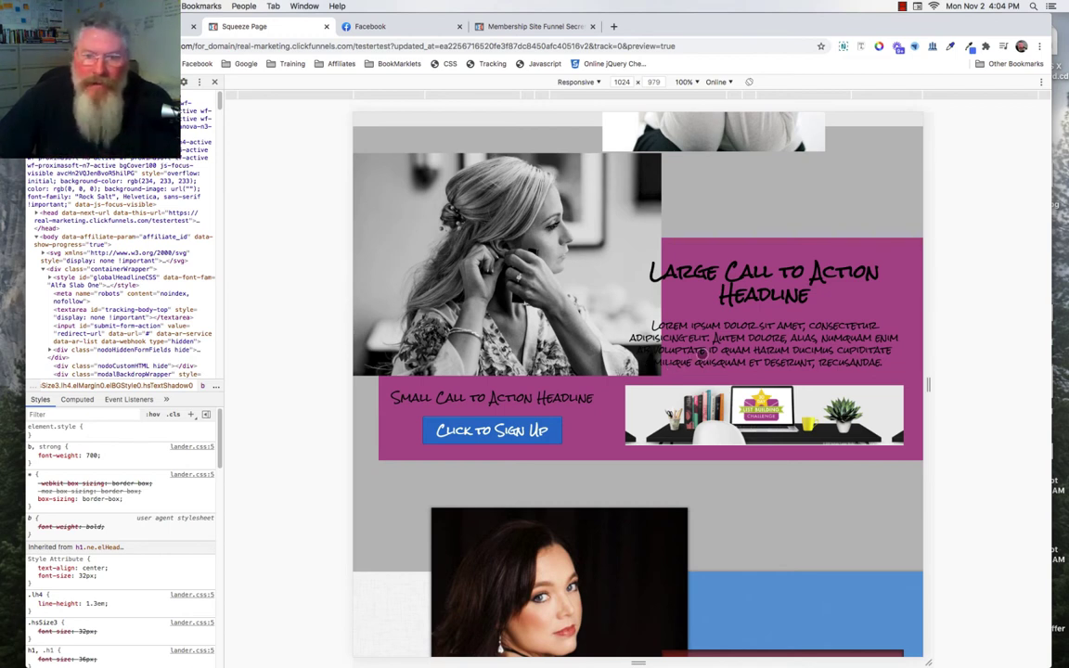
pyautogui.scroll(1, 701, 354)
pyautogui.scroll(5, 701, 355)
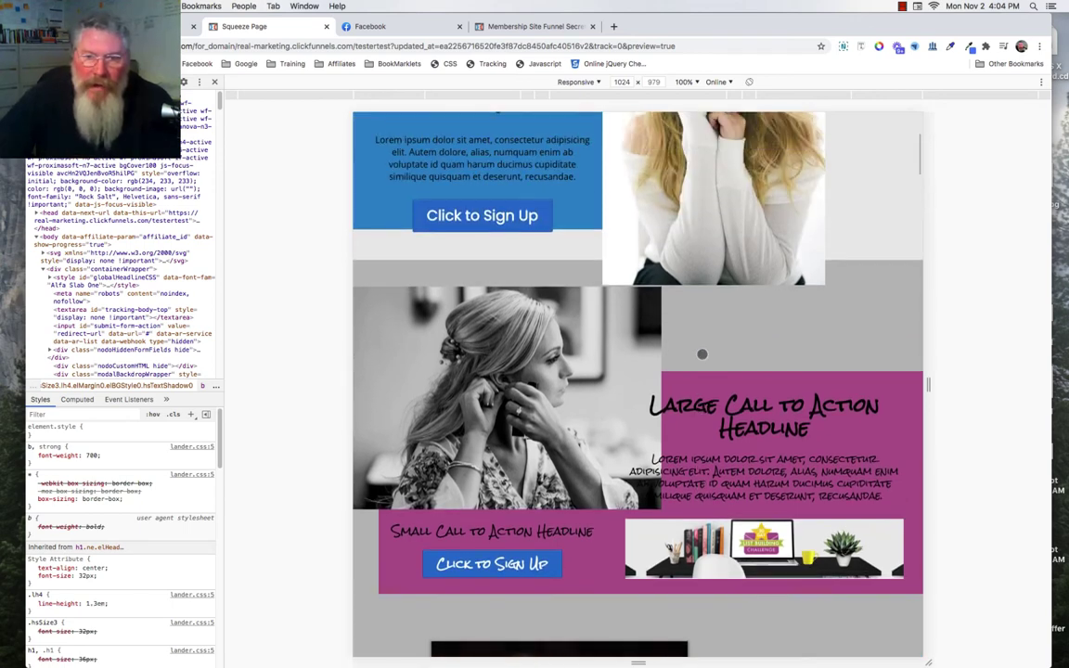
pyautogui.scroll(3, 702, 354)
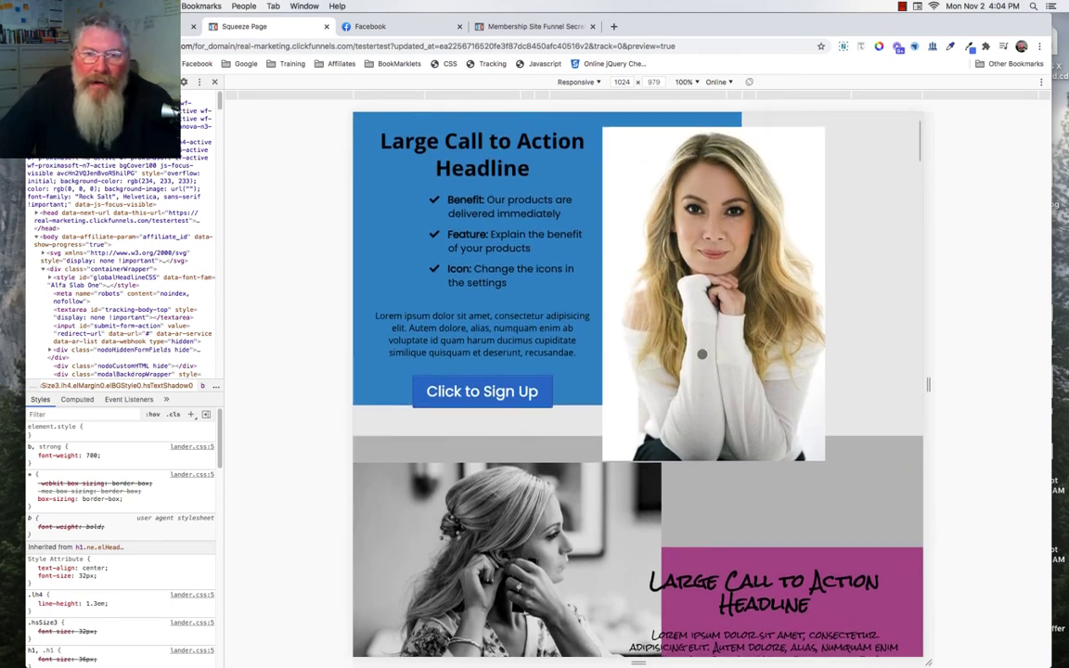
pyautogui.scroll(1, 701, 353)
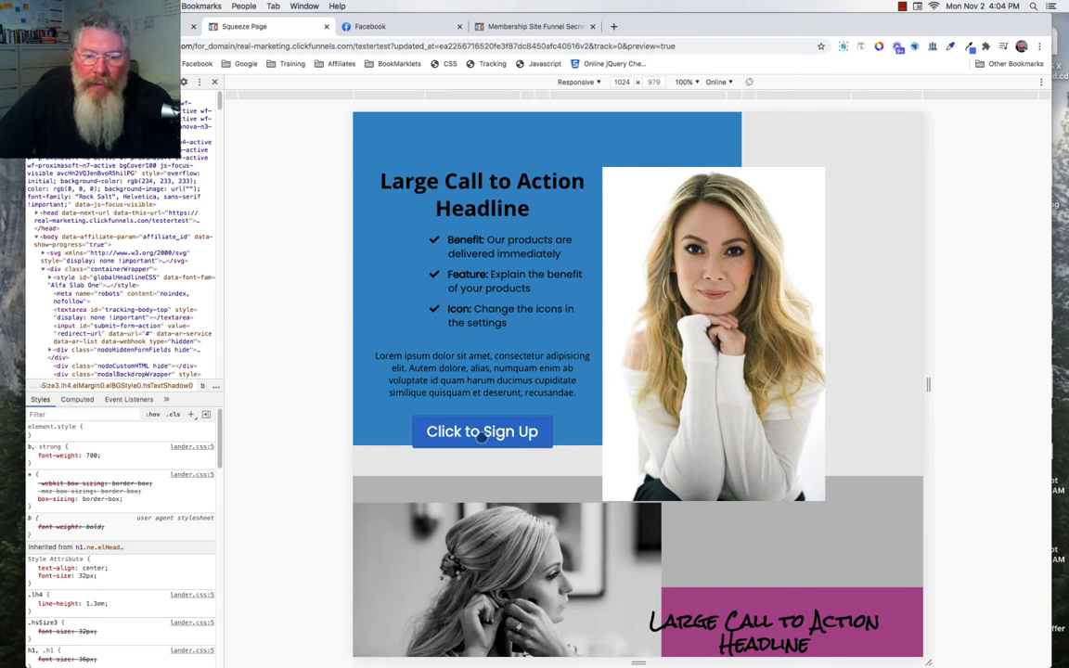
pyautogui.scroll(1, 455, 315)
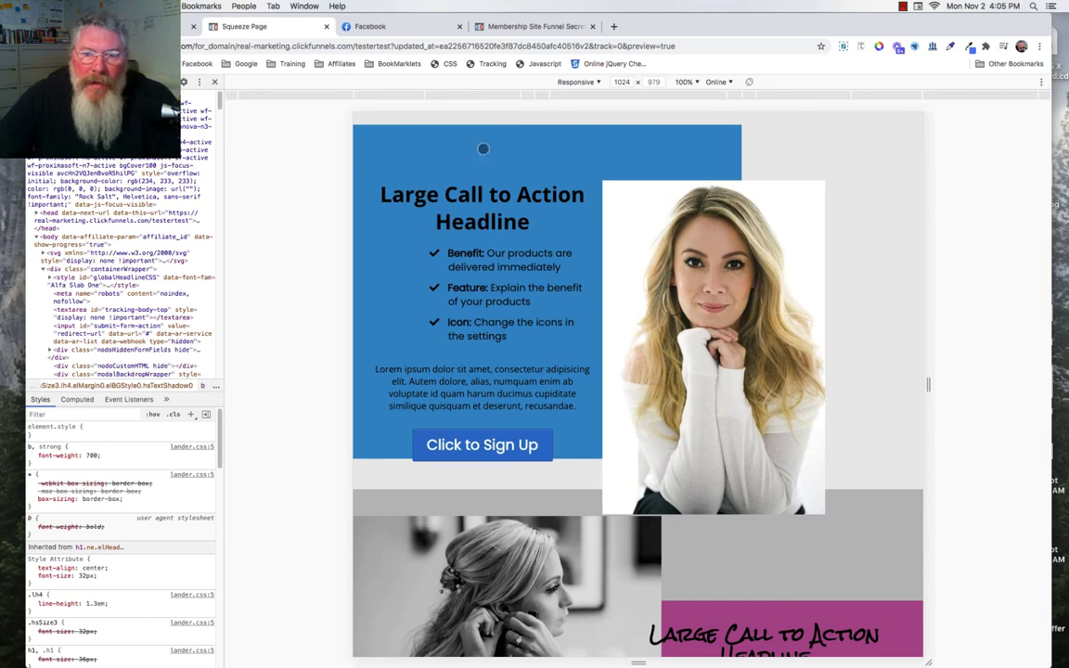
# Return the preview to 1440 px width and inspect the style rules and computed styles of the hero's blue two-column row
pyautogui.click(295, 99)
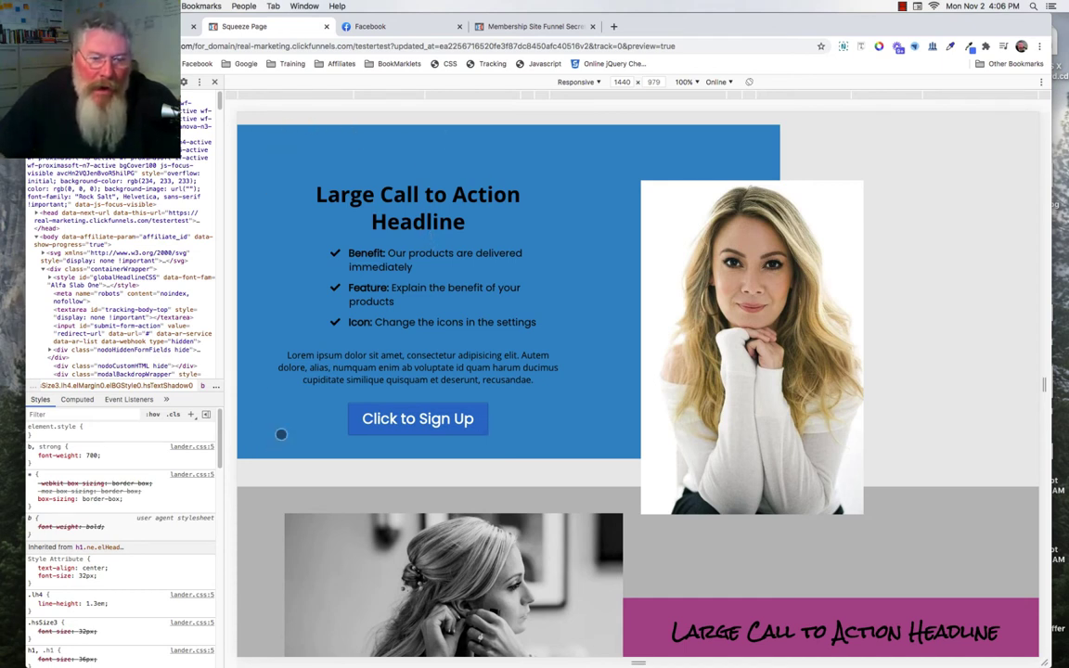
pyautogui.rightClick(276, 152)
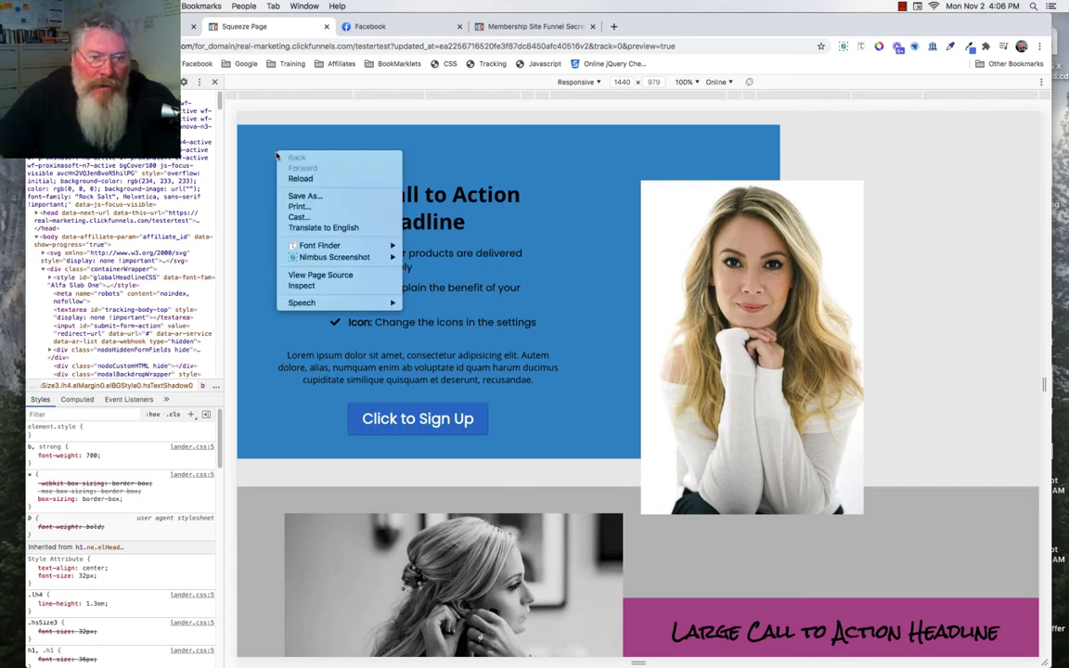
pyautogui.click(299, 279)
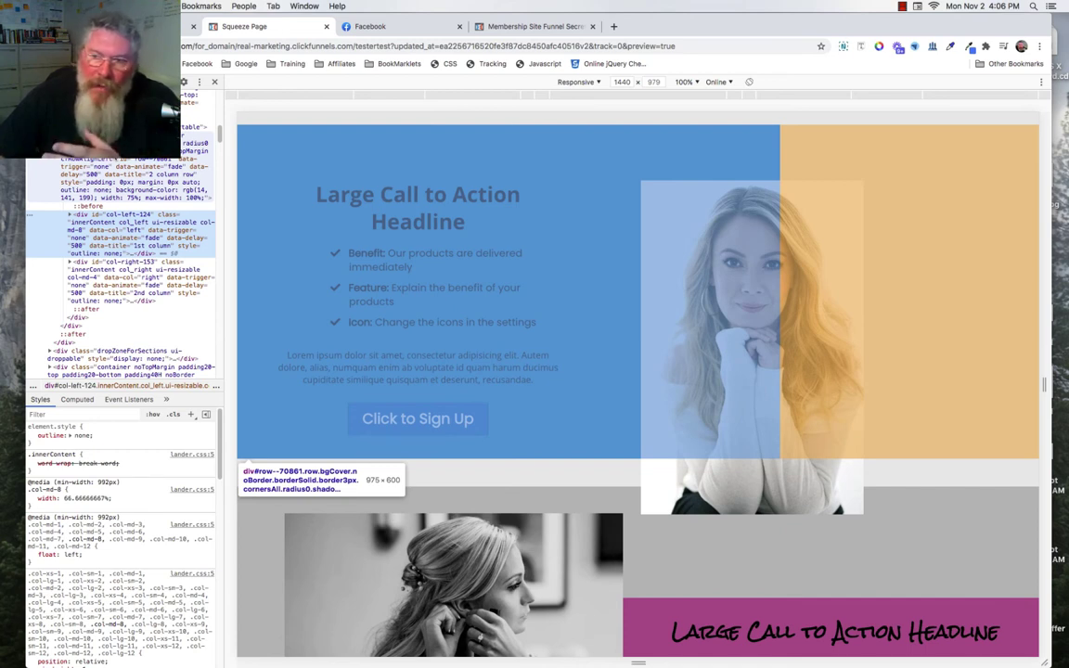
pyautogui.click(49, 165)
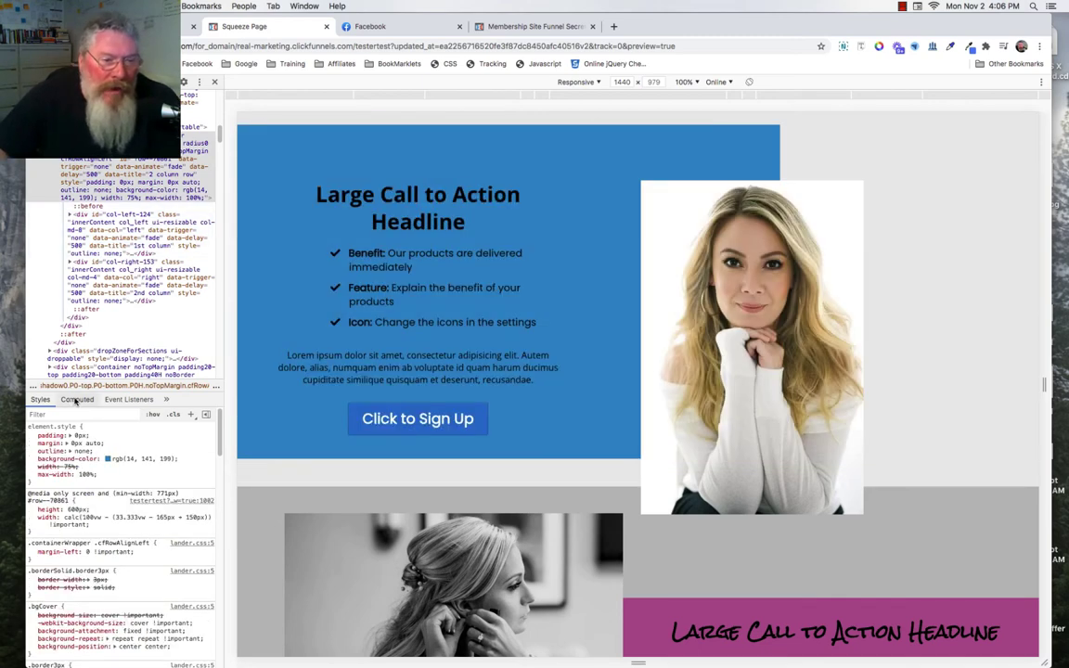
pyautogui.click(77, 400)
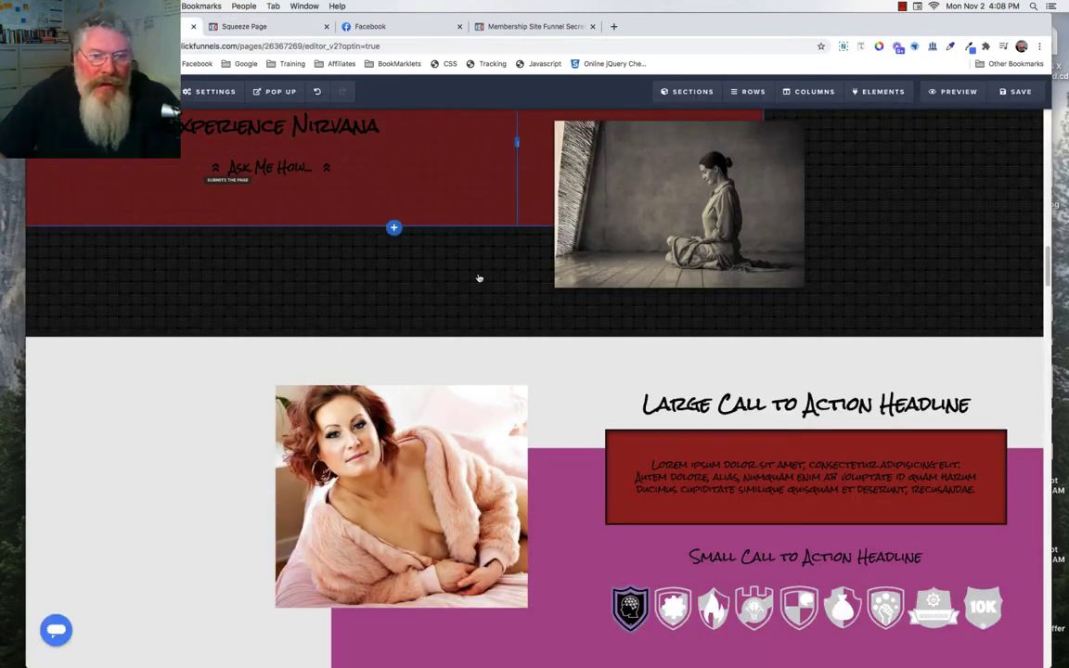
# Open the hero section's settings and examine its top margin and background colour
pyautogui.scroll(-5, 478, 276)
pyautogui.scroll(5, 478, 275)
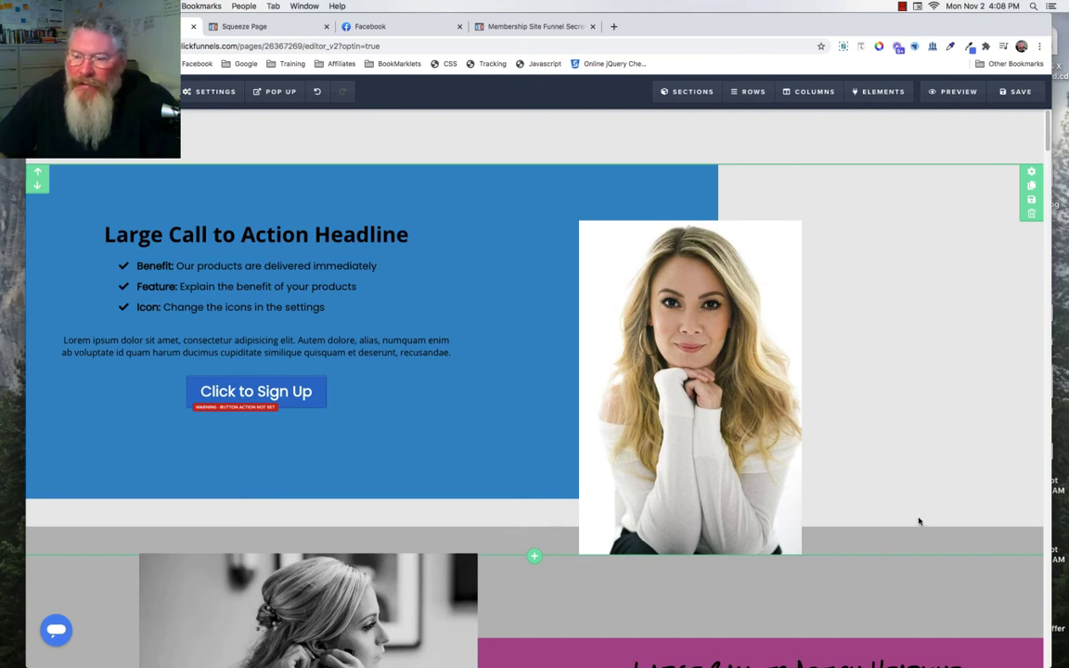
pyautogui.click(1033, 174)
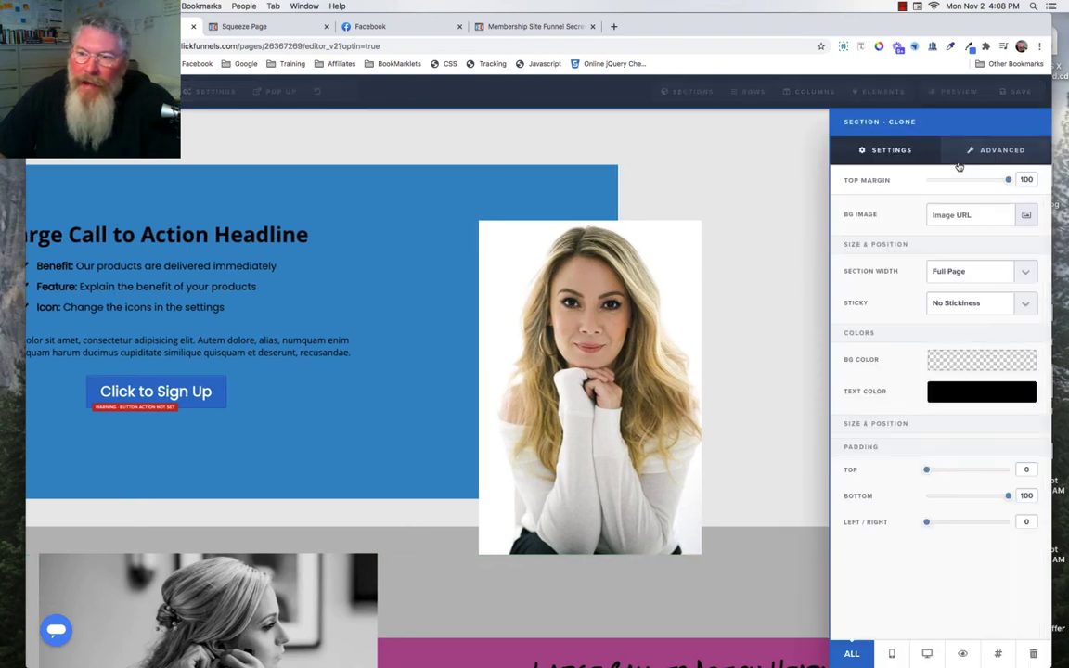
pyautogui.moveTo(1012, 182)
pyautogui.mouseDown()
pyautogui.moveTo(910, 184)
pyautogui.moveTo(1020, 179)
pyautogui.mouseUp()
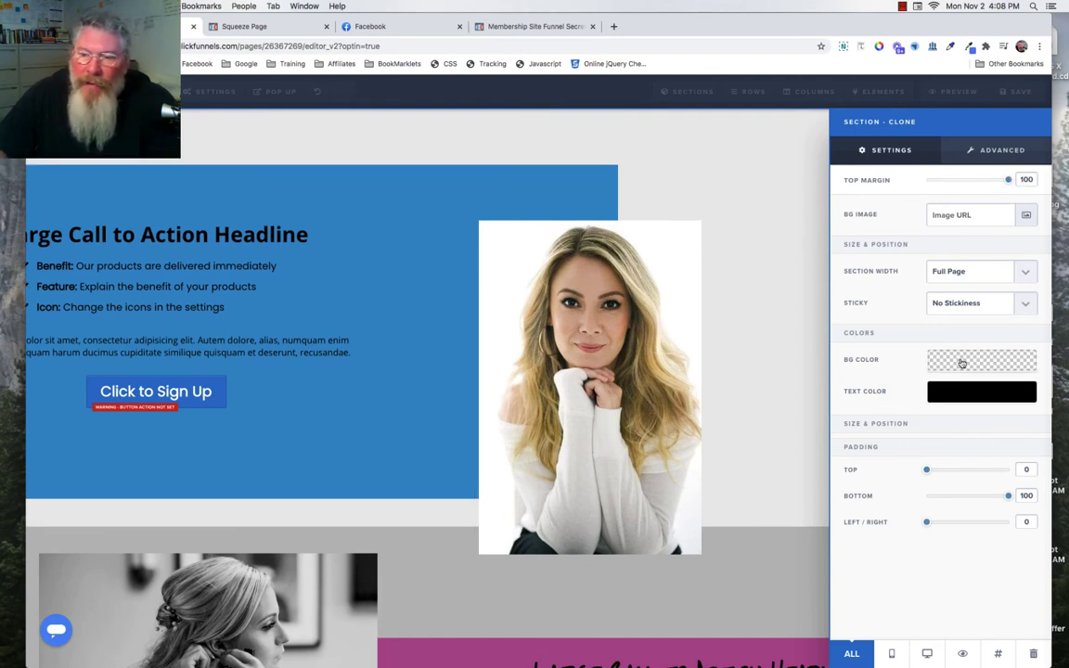
pyautogui.click(962, 363)
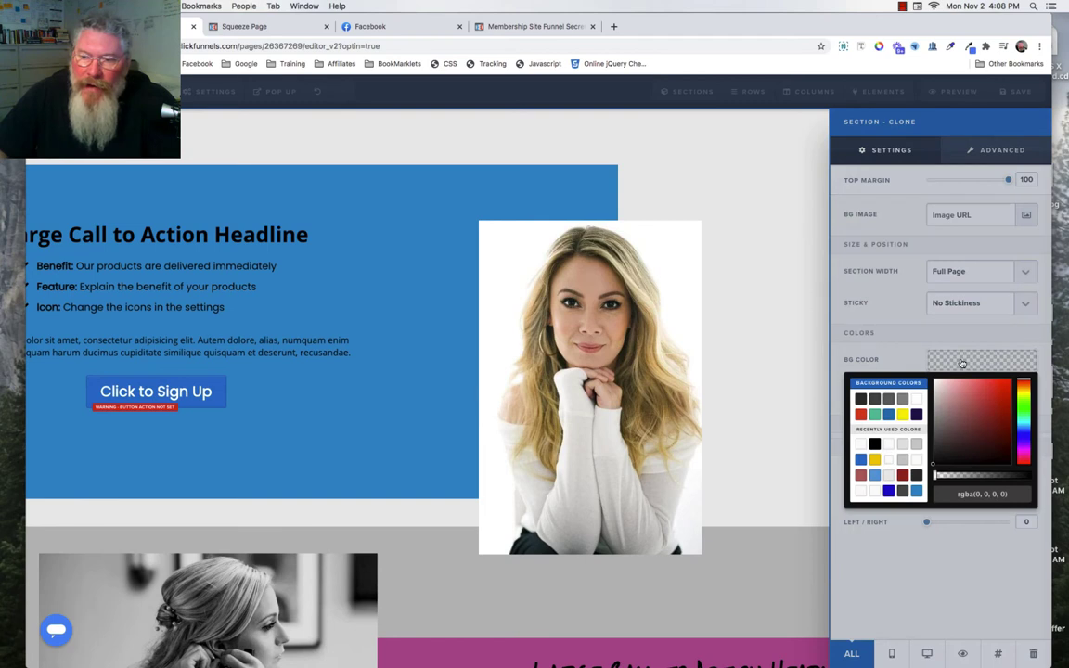
pyautogui.click(910, 329)
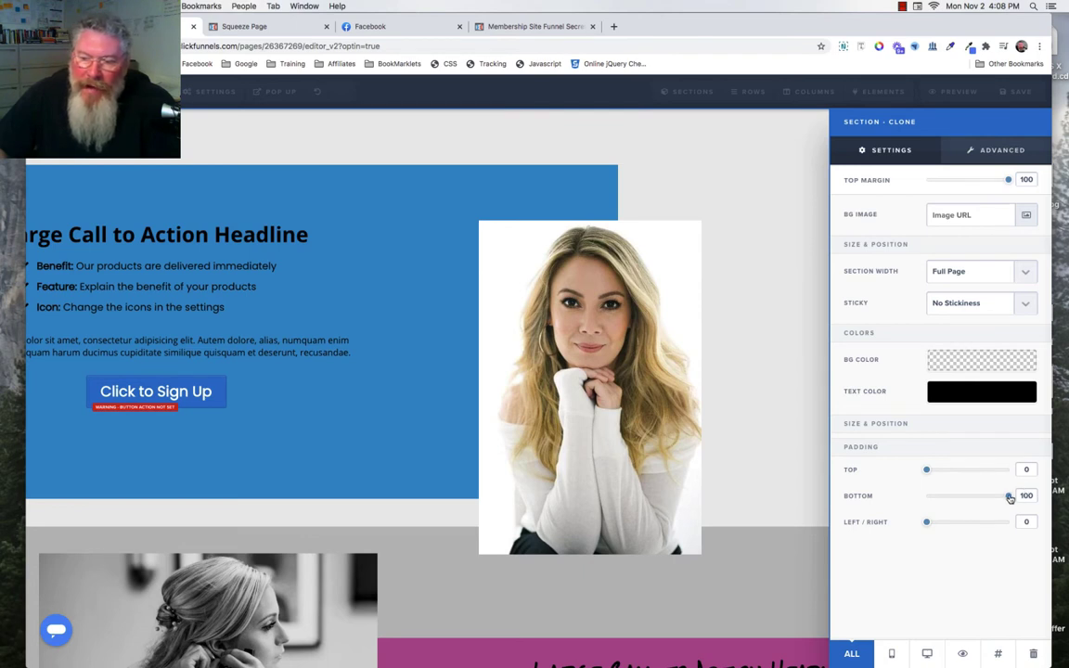
# Try a bottom padding of 15 on the hero section, restore it to 100, and check the section's advanced styles
pyautogui.moveTo(1011, 496); pyautogui.dragTo(939, 497)
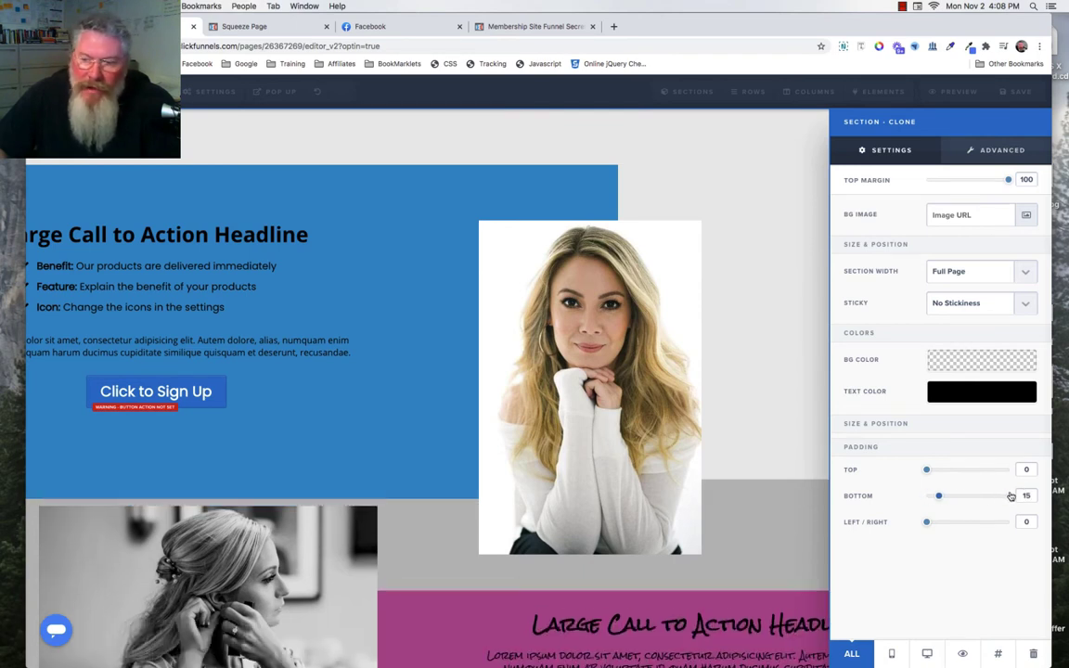
pyautogui.click(1011, 496)
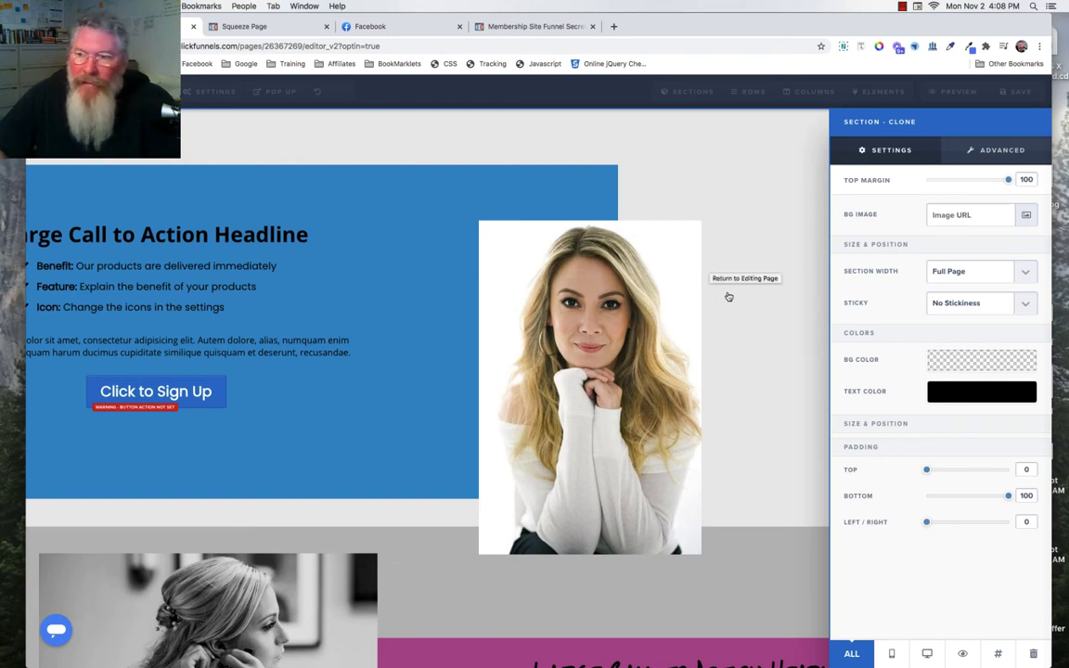
pyautogui.click(1016, 152)
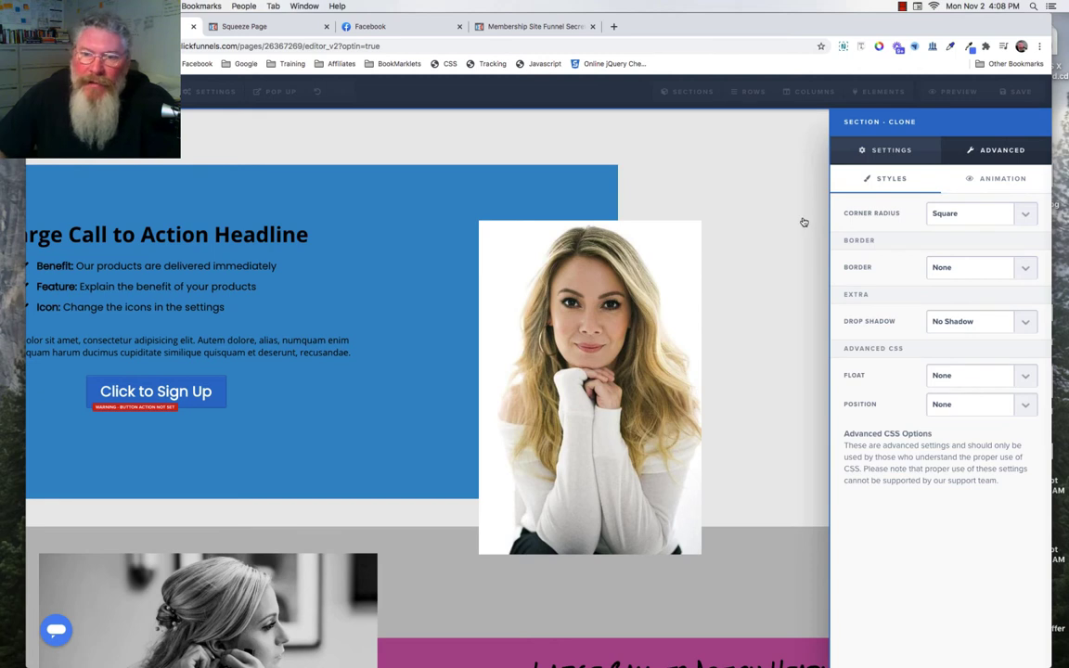
pyautogui.click(527, 165)
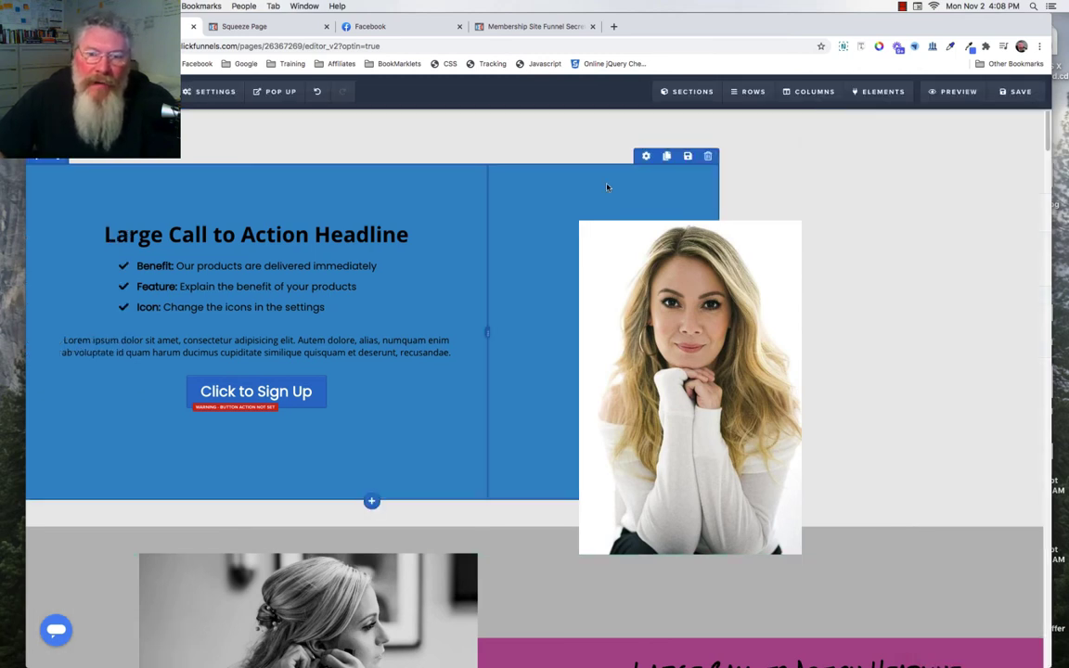
# Set the width of the hero's blue two-column row to 75% and check the row's advanced styles
pyautogui.click(646, 156)
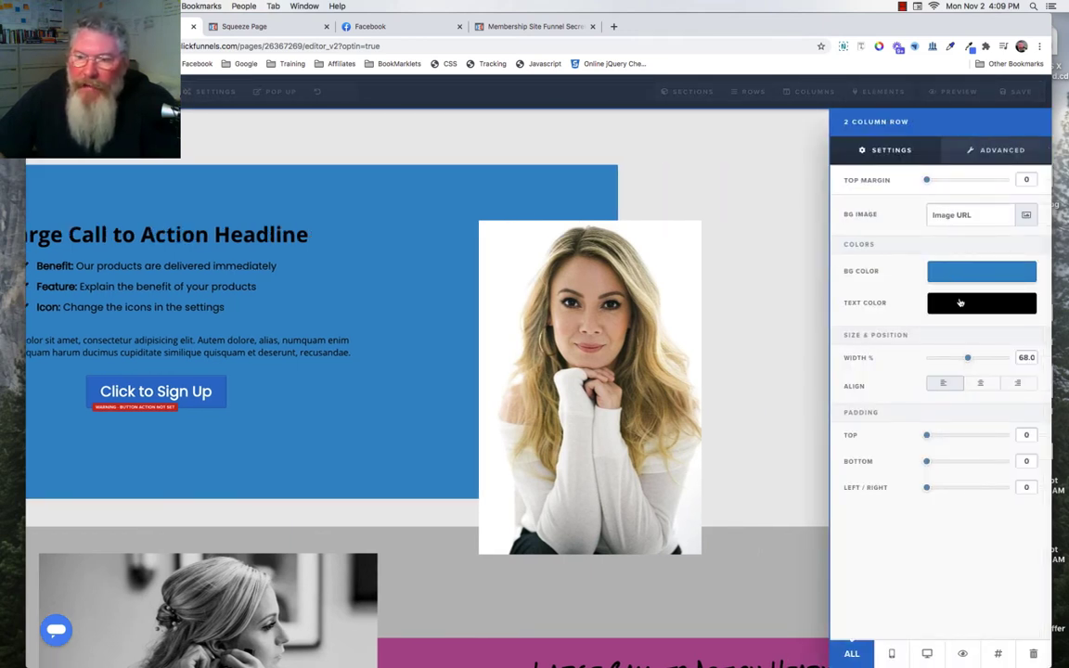
pyautogui.moveTo(967, 358); pyautogui.dragTo(974, 361)
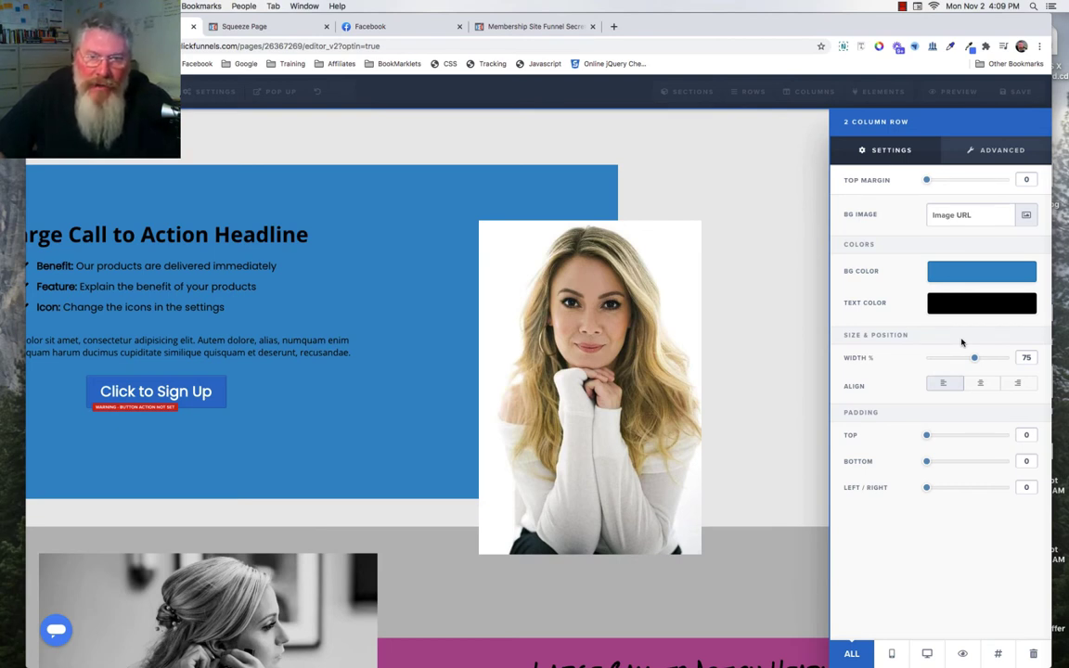
pyautogui.moveTo(975, 360)
pyautogui.mouseDown()
pyautogui.moveTo(961, 362)
pyautogui.moveTo(1000, 361)
pyautogui.moveTo(976, 364)
pyautogui.mouseUp()
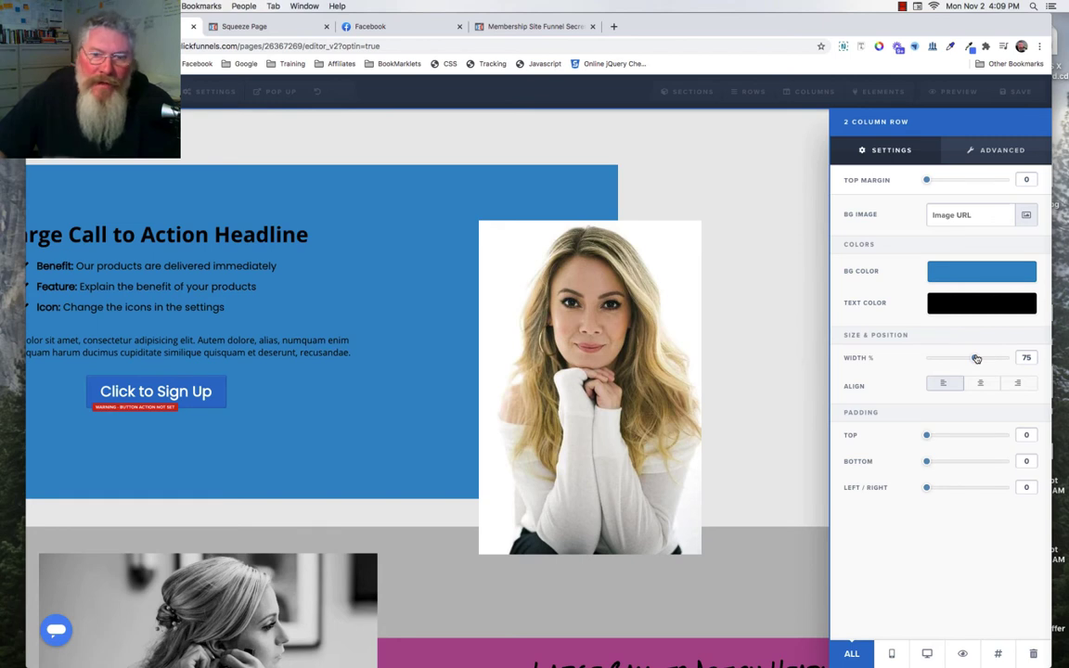
pyautogui.click(1006, 152)
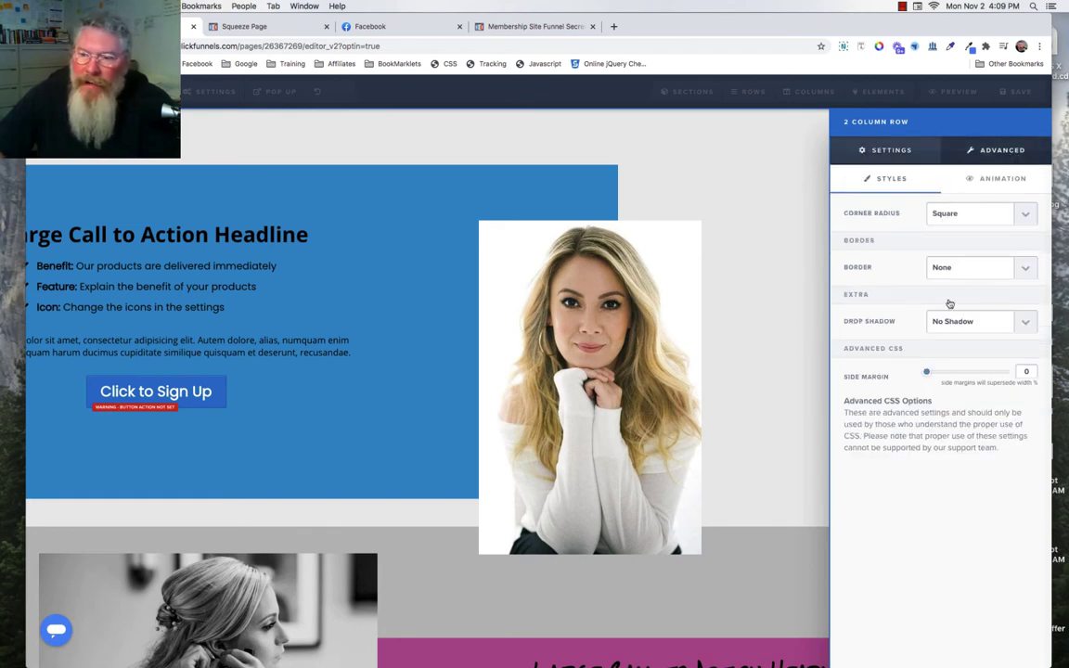
pyautogui.click(891, 154)
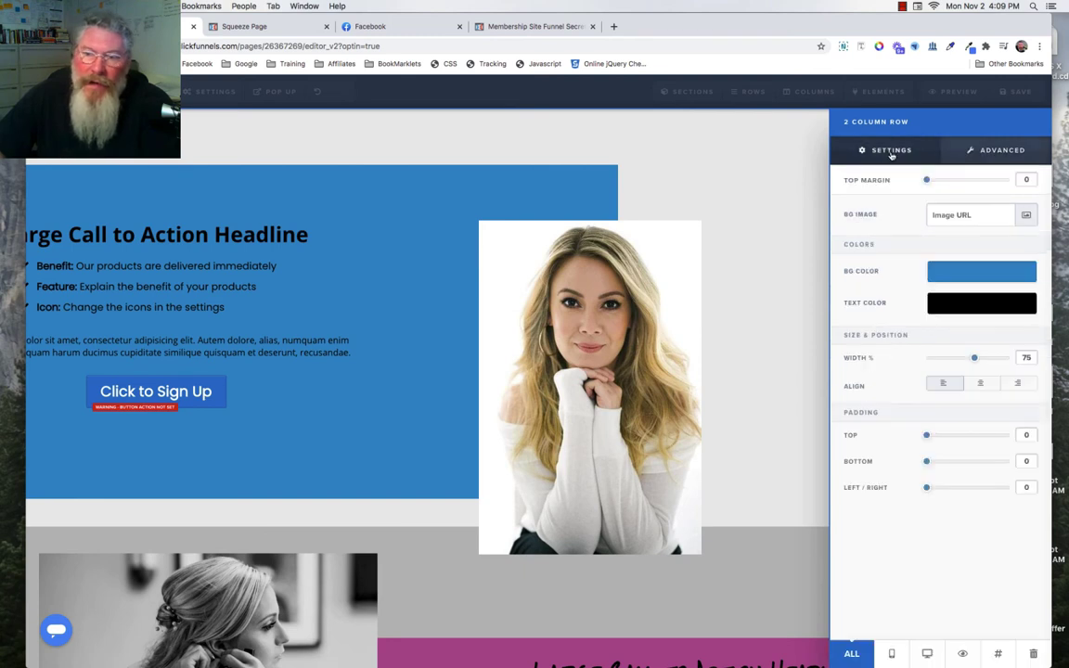
# Try centre and right alignment on the hero's blue two-column row, then restore left alignment and close its settings
pyautogui.click(985, 386)
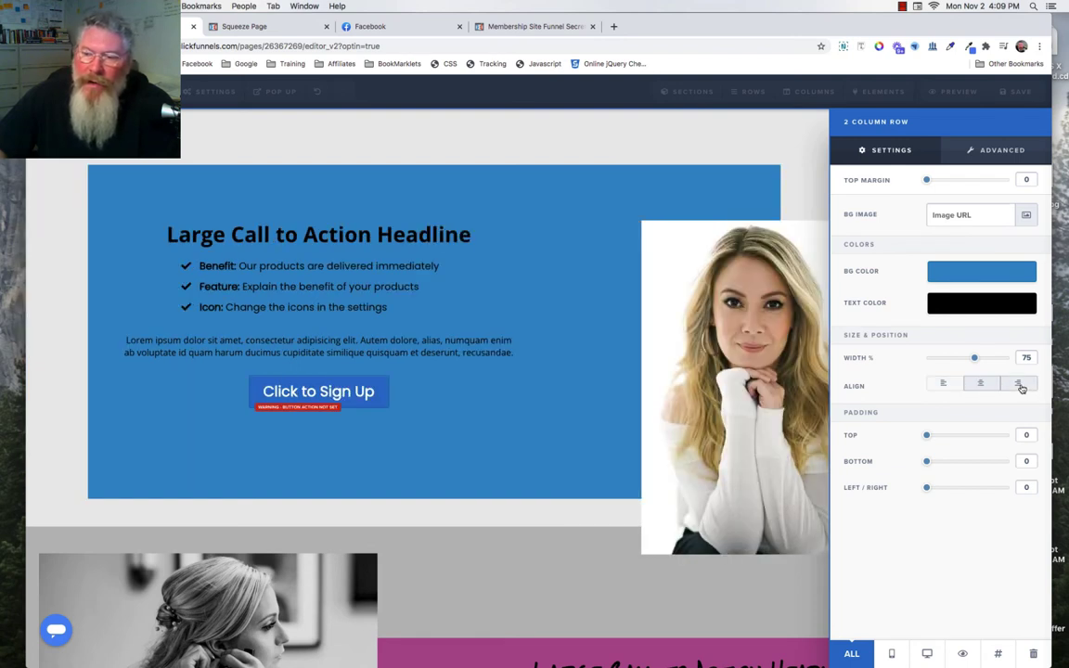
pyautogui.click(1020, 385)
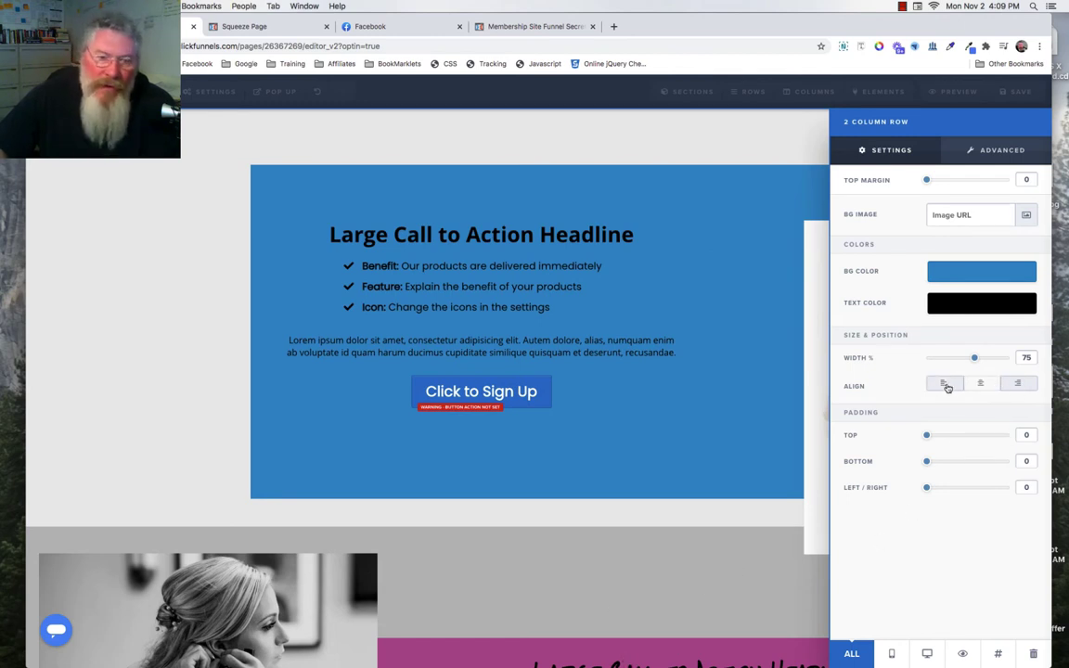
pyautogui.click(945, 385)
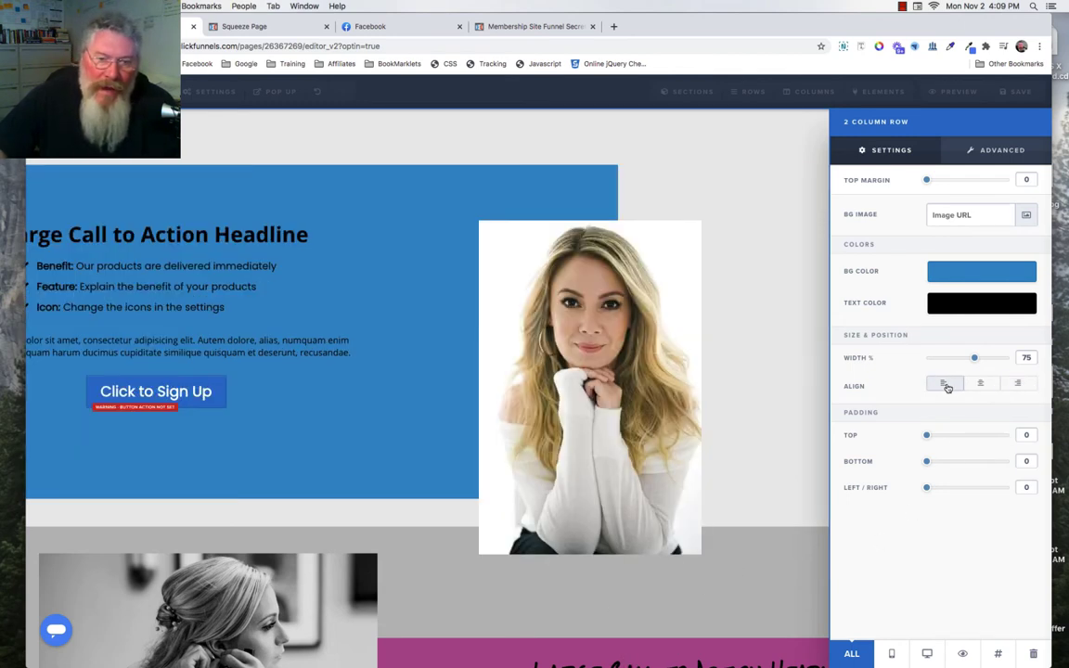
pyautogui.click(779, 310)
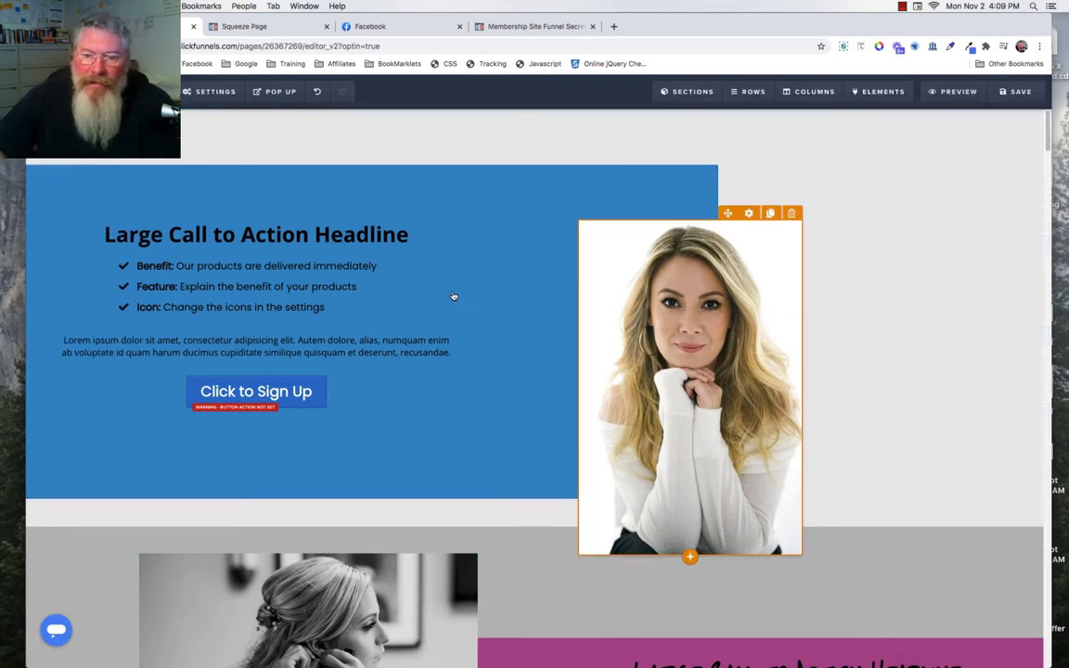
# Examine how the images overlap their rows from the hero down to the Experience Nirvana section
pyautogui.scroll(-5, 880, 287)
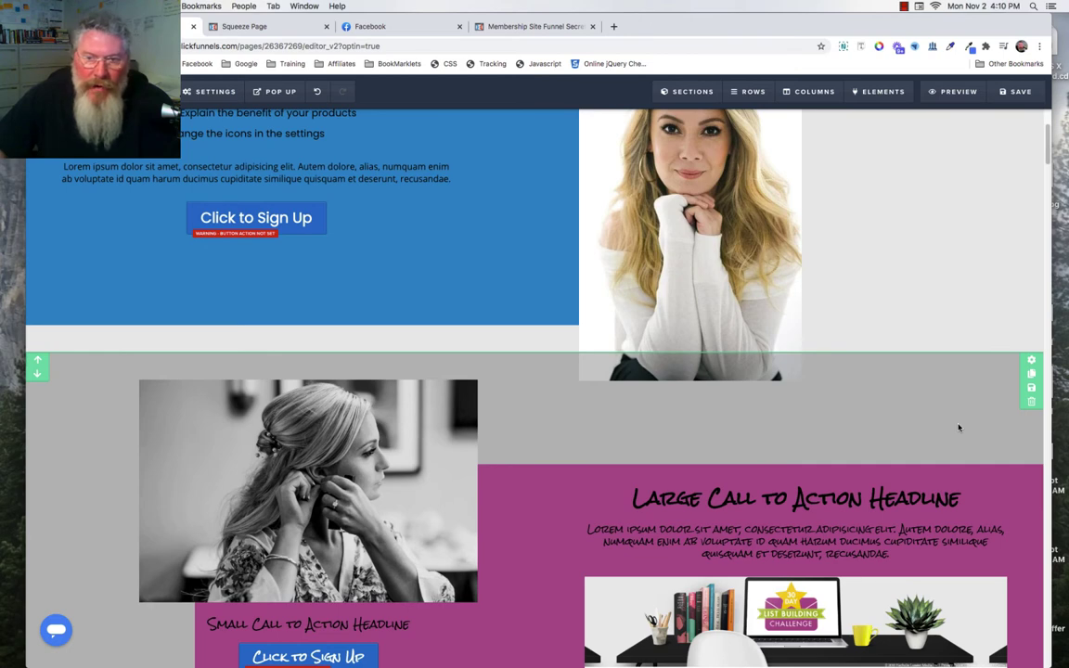
pyautogui.scroll(5, 908, 341)
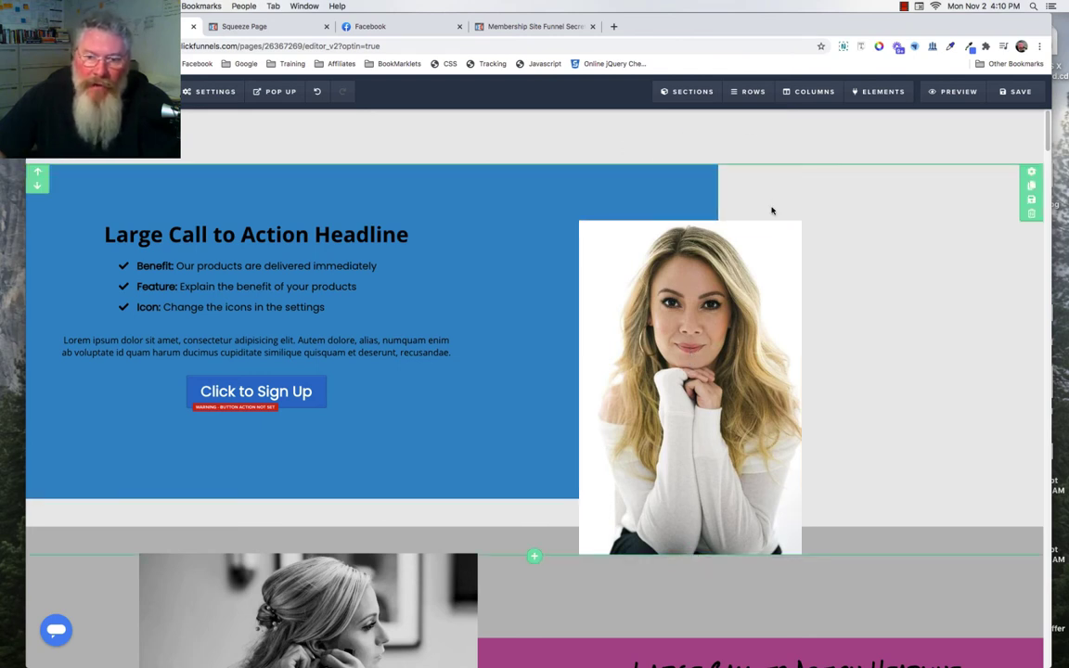
pyautogui.scroll(-5, 771, 211)
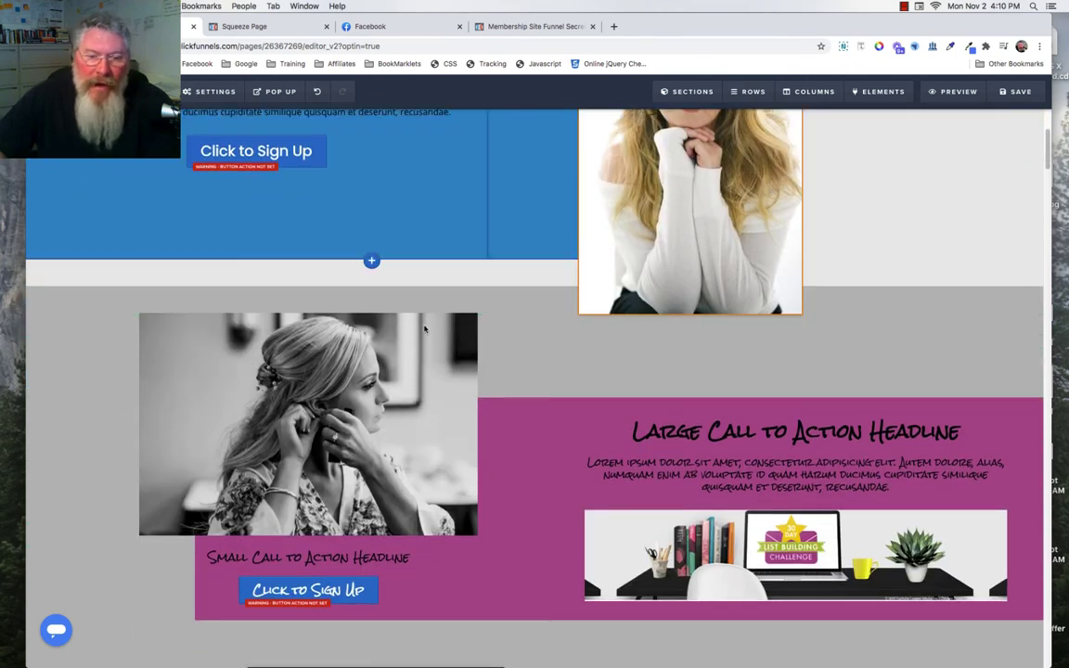
pyautogui.scroll(-3, 251, 381)
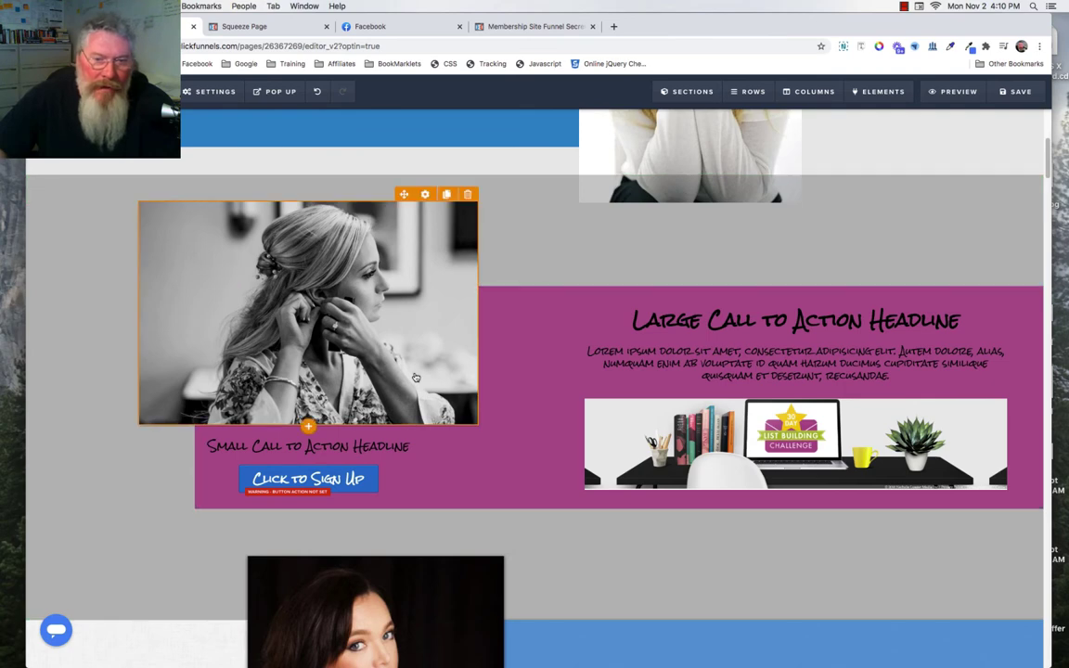
pyautogui.scroll(-10, 416, 376)
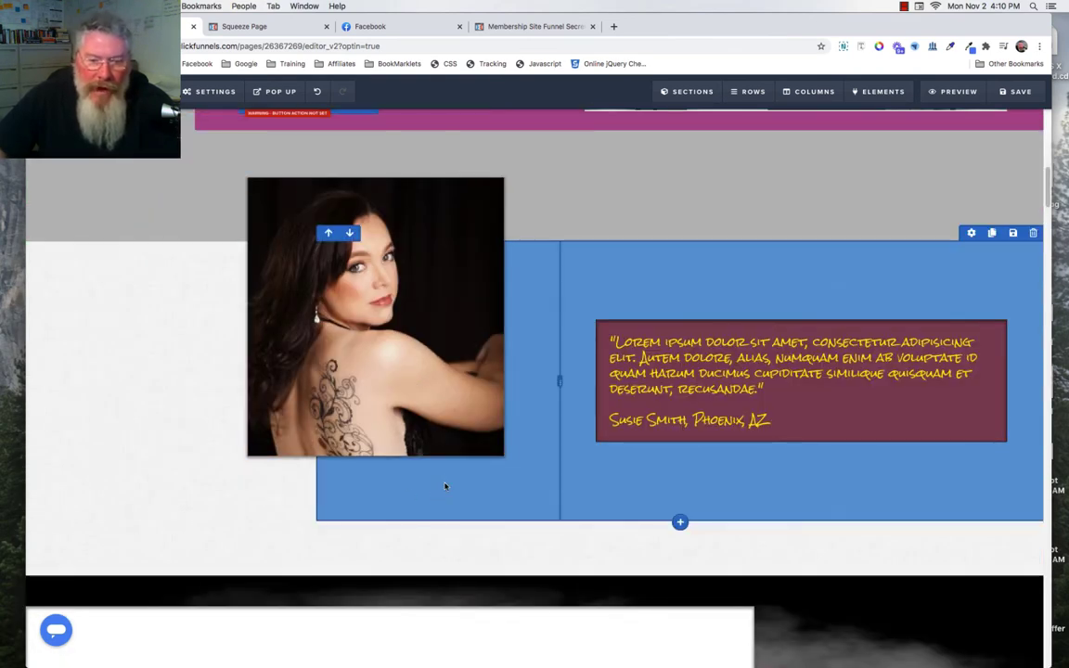
pyautogui.scroll(-10, 526, 454)
pyautogui.scroll(-8, 525, 454)
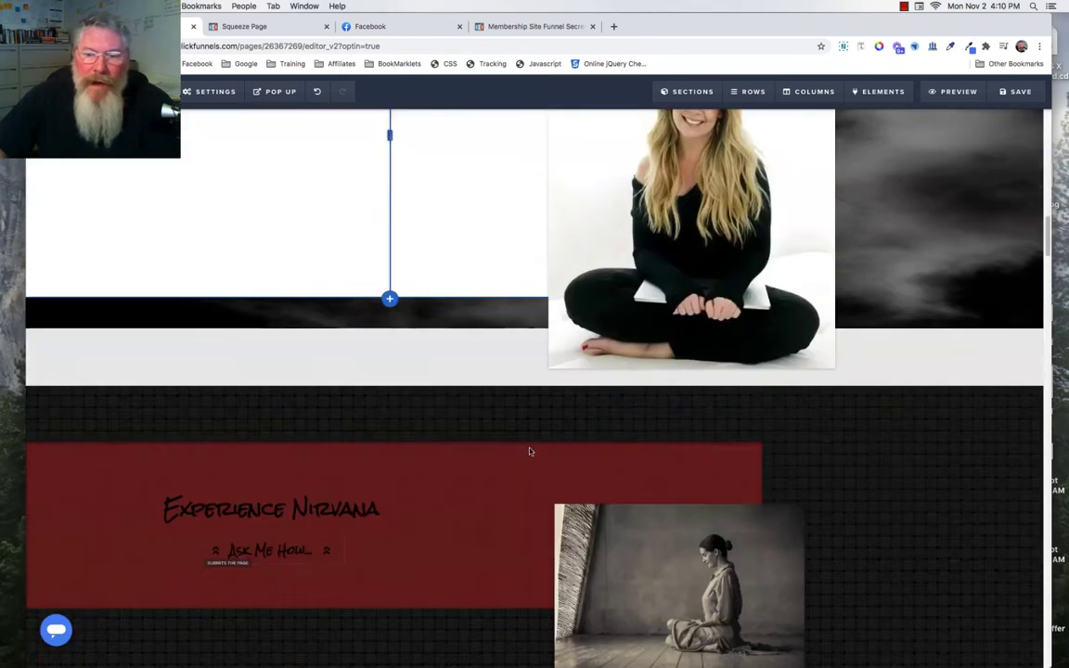
# Compare the image overlaps in the quote testimonial, lower purple call-to-action, Experience Nirvana and white-row sections, finishing at the hero
pyautogui.scroll(10, 530, 452)
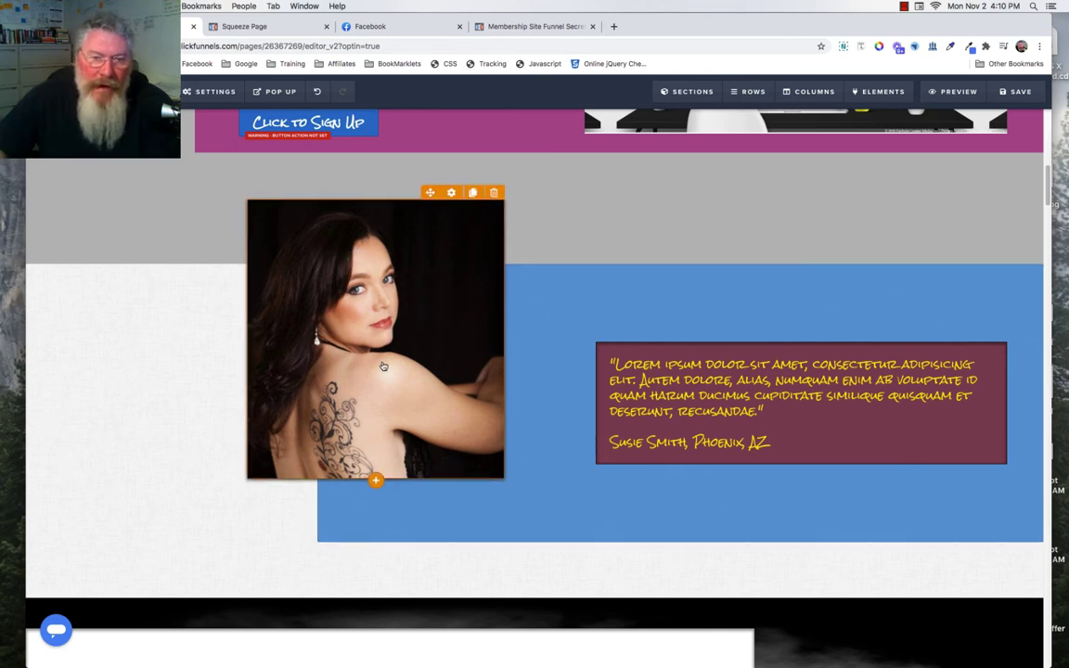
pyautogui.scroll(-12, 382, 367)
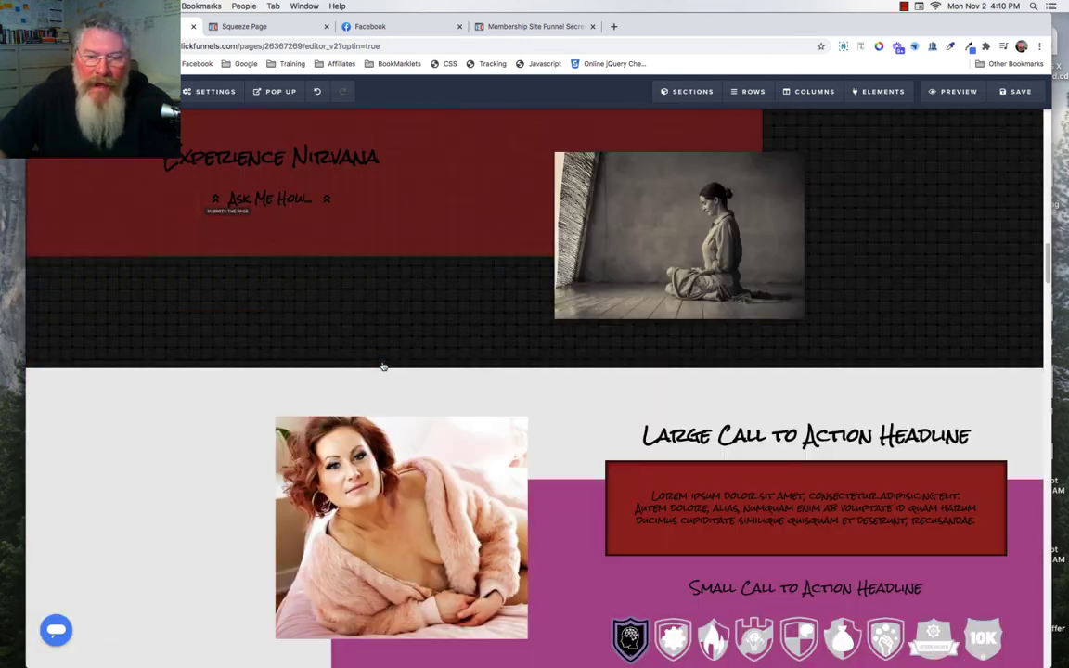
pyautogui.scroll(-2, 383, 367)
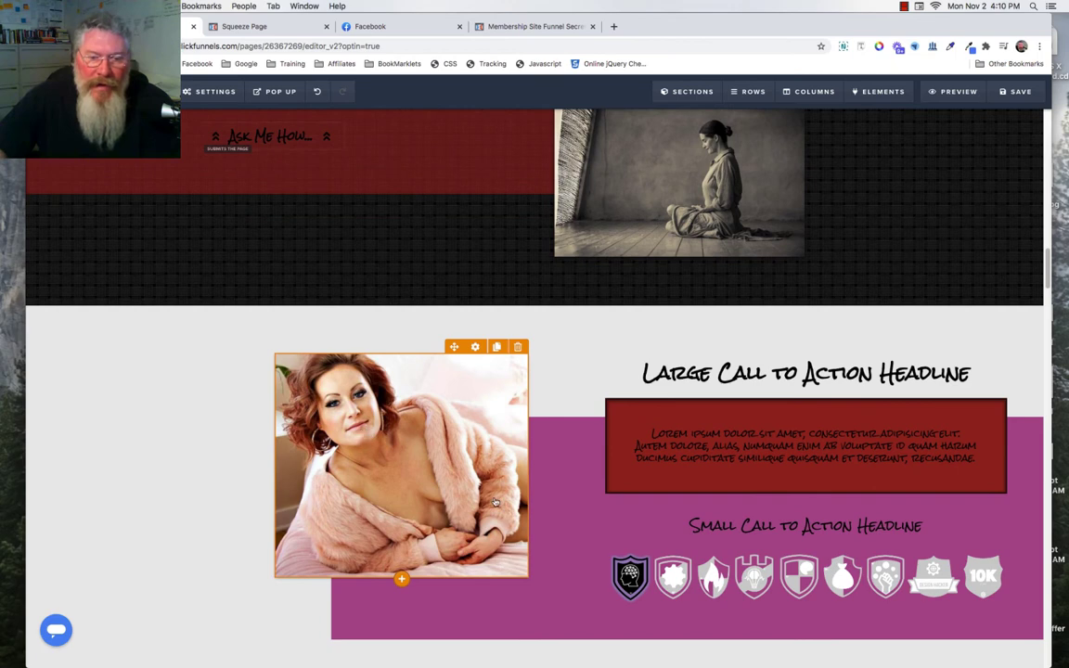
pyautogui.scroll(2, 406, 460)
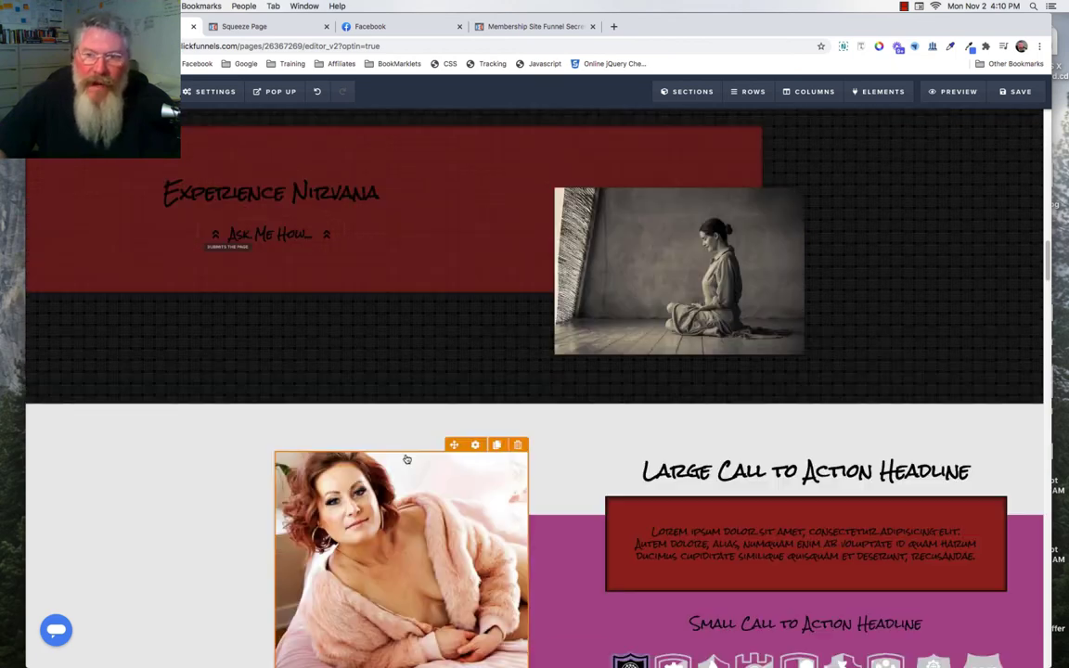
pyautogui.scroll(3, 407, 460)
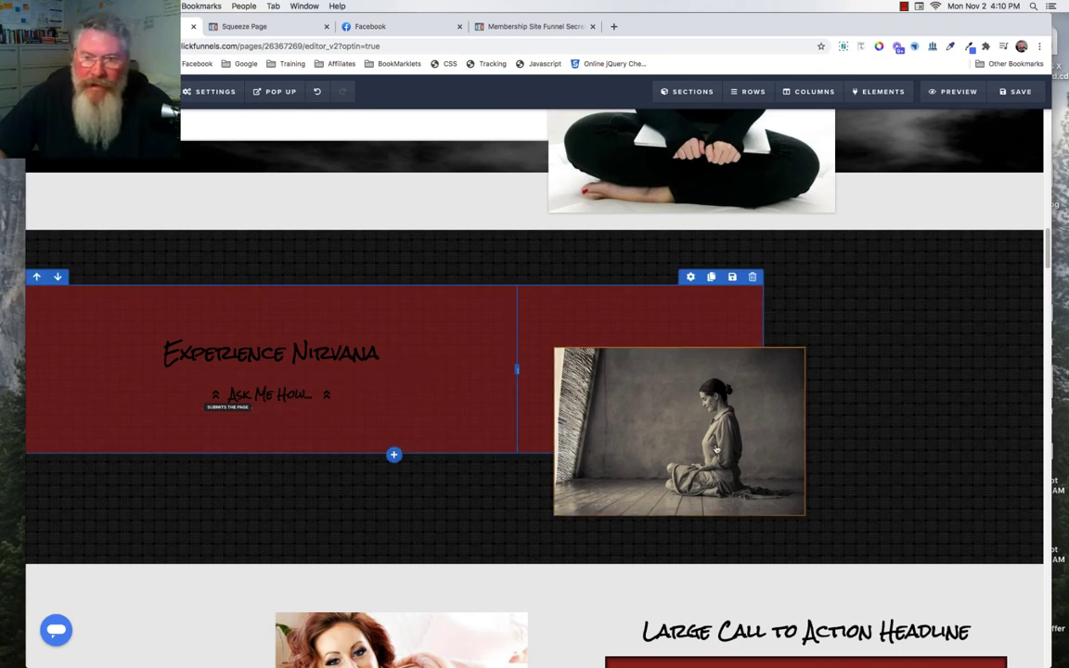
pyautogui.scroll(5, 715, 449)
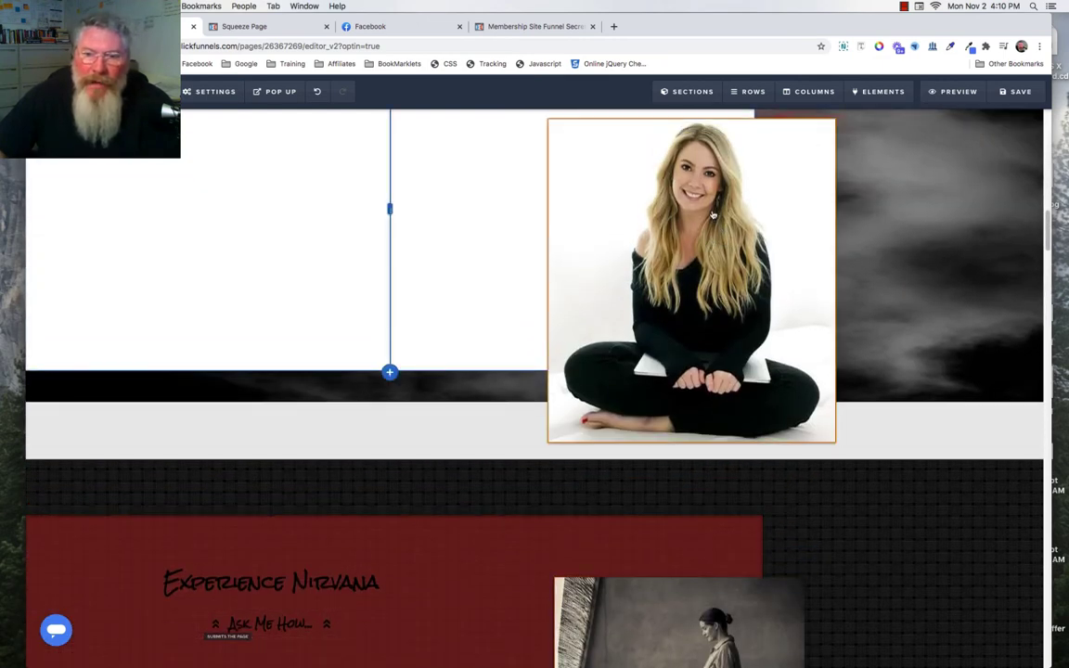
pyautogui.scroll(3, 712, 216)
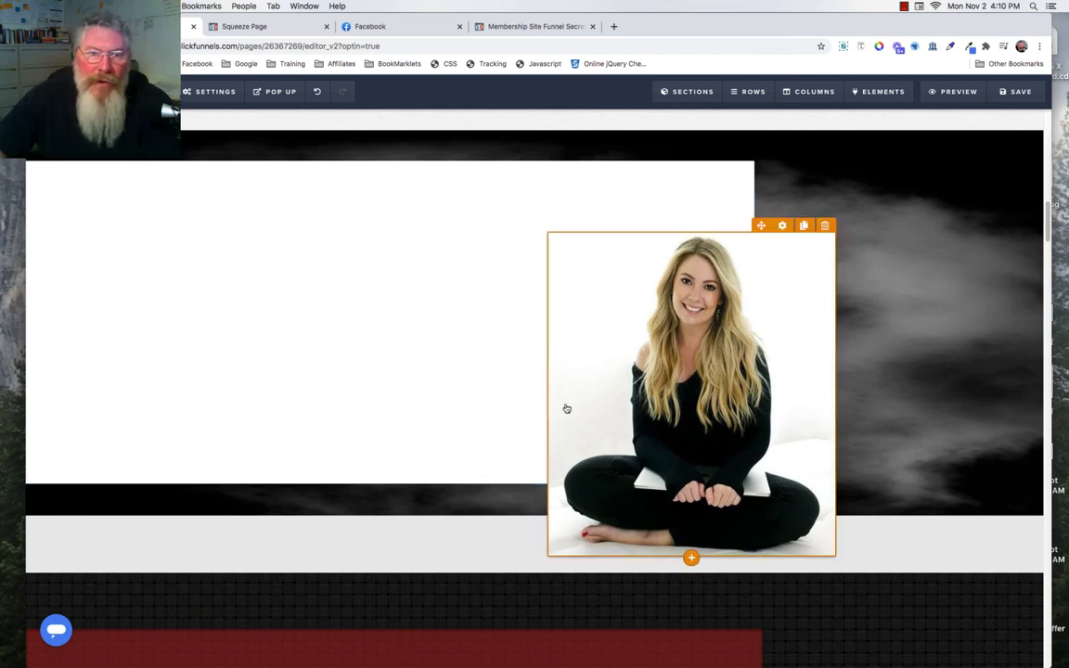
pyautogui.scroll(20, 566, 408)
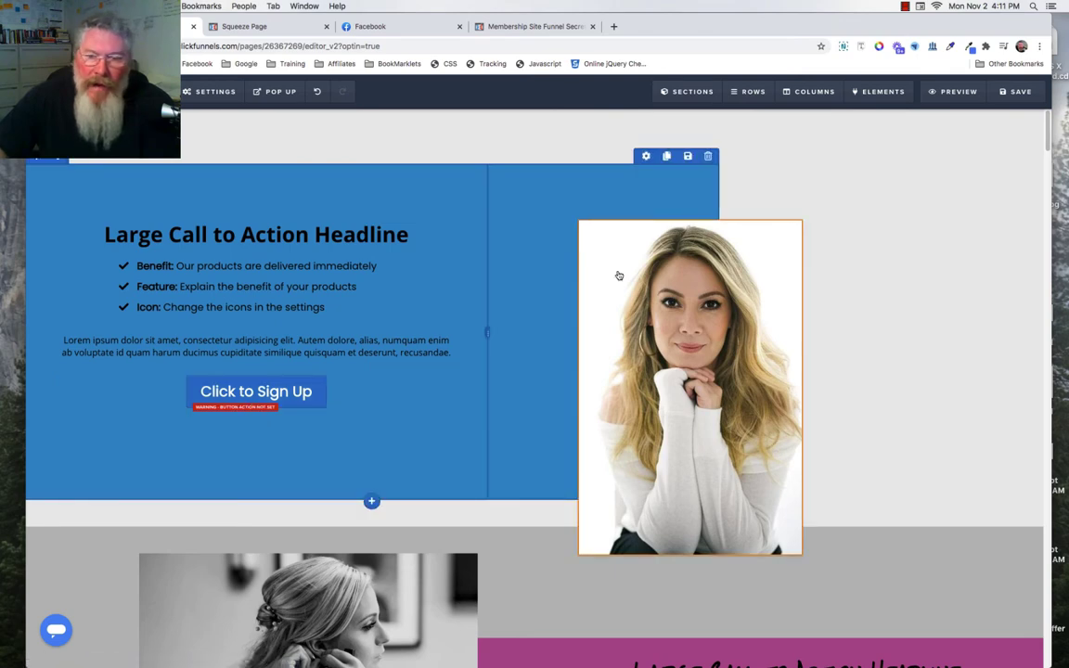
# In the page's custom CSS, disable position: absolute in the #col-right-153 .col-inner rule by prefixing it with a slash
pyautogui.click(447, 65)
pyautogui.scroll(-2, 502, 403)
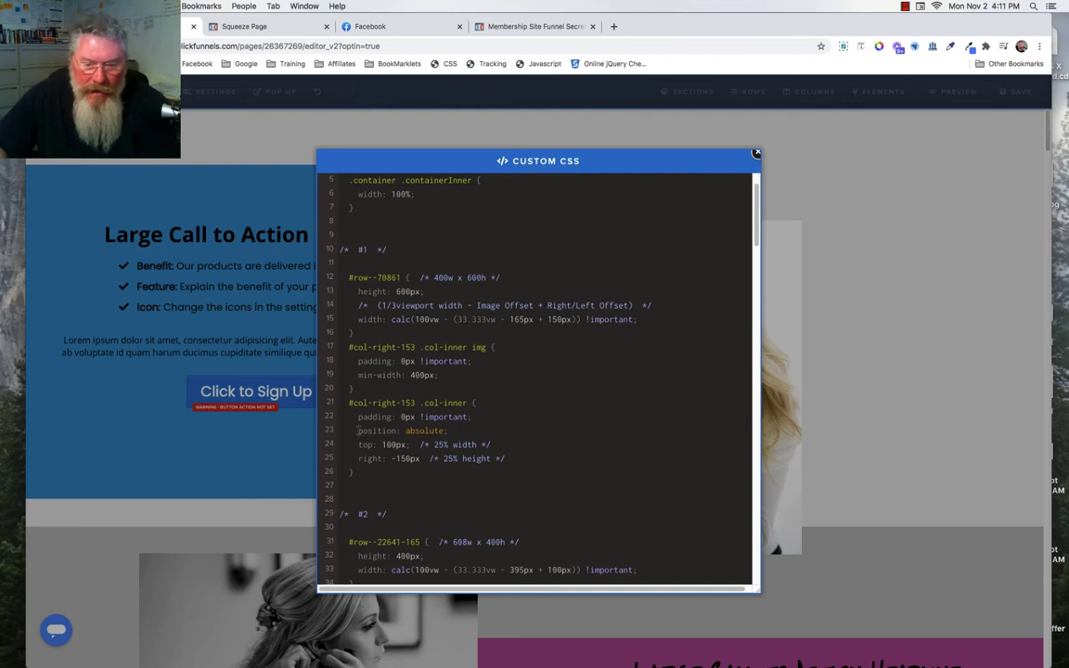
pyautogui.write('/')
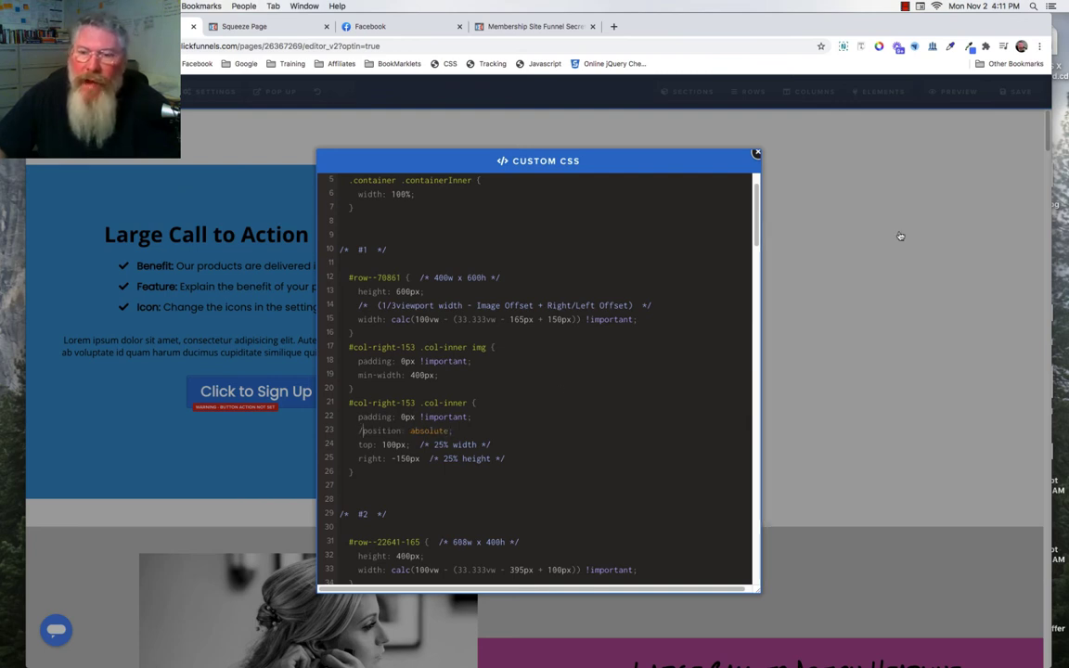
pyautogui.click(900, 236)
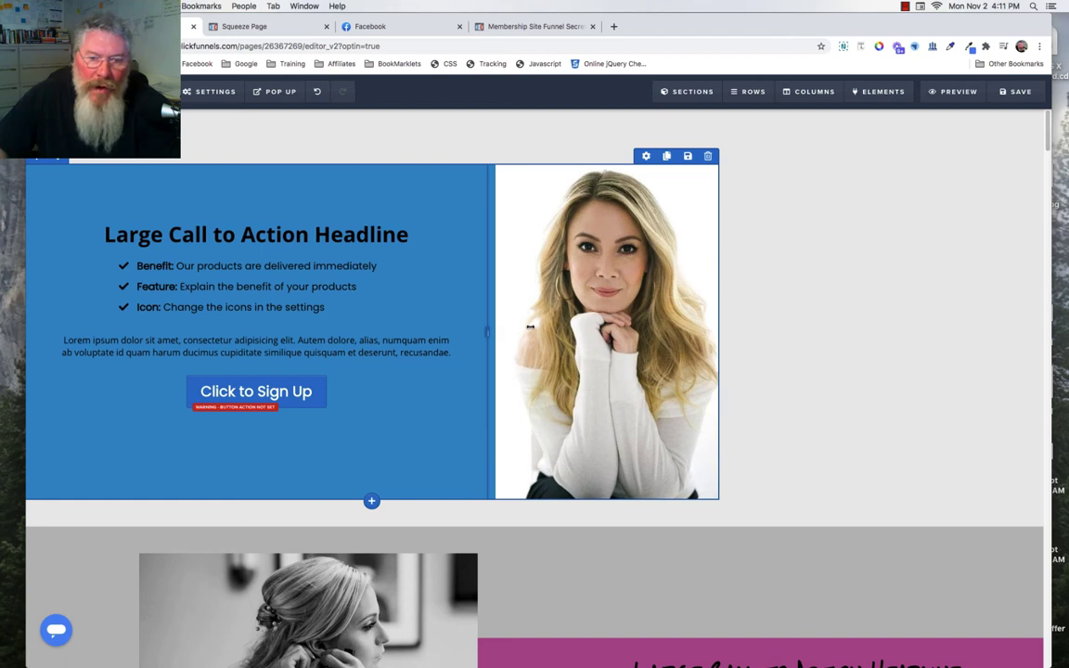
# Examine how the images meet their rows in the editor's hero, purple call-to-action and quote testimonial sections
pyautogui.moveTo(530, 327)
pyautogui.mouseDown()
pyautogui.moveTo(688, 337)
pyautogui.moveTo(520, 331)
pyautogui.mouseUp()
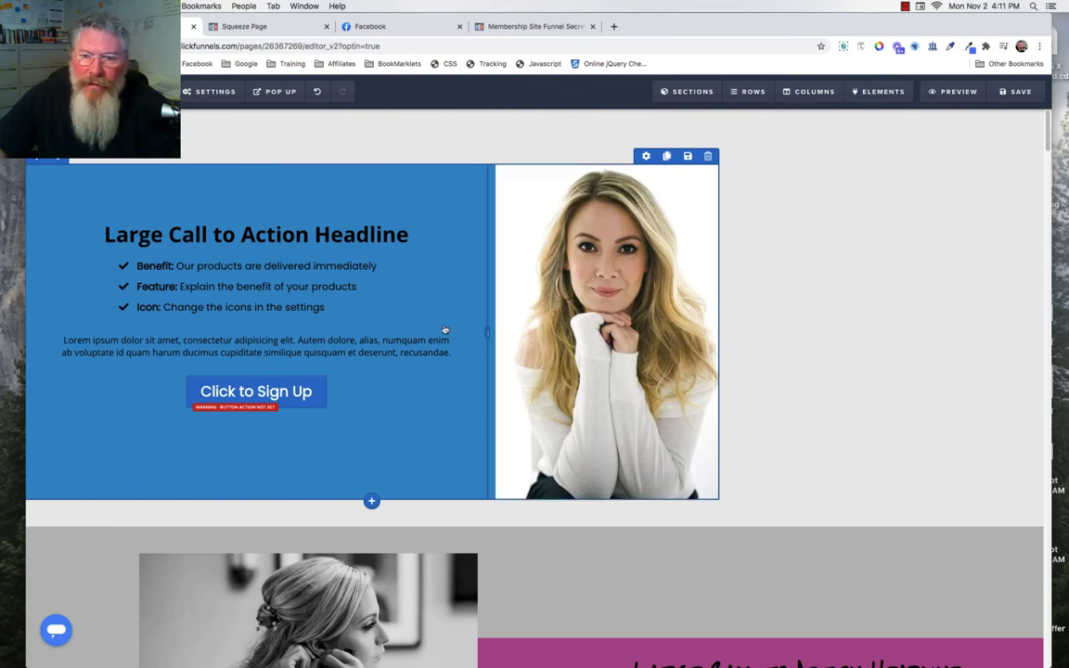
pyautogui.moveTo(444, 329); pyautogui.dragTo(514, 331)
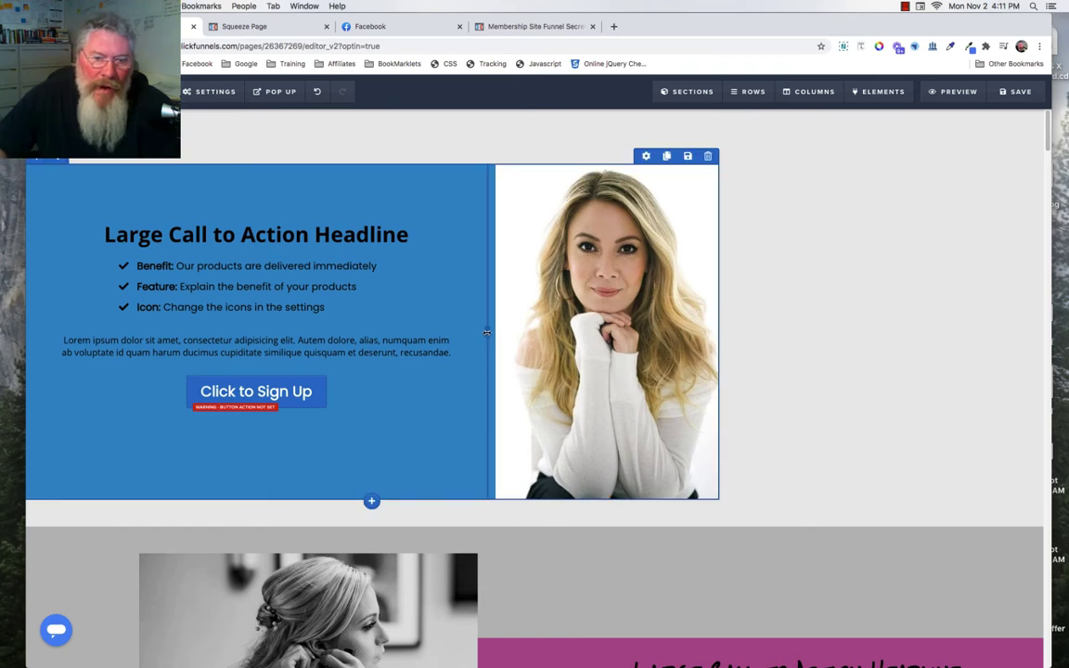
pyautogui.scroll(-1, 486, 331)
pyautogui.scroll(-8, 487, 331)
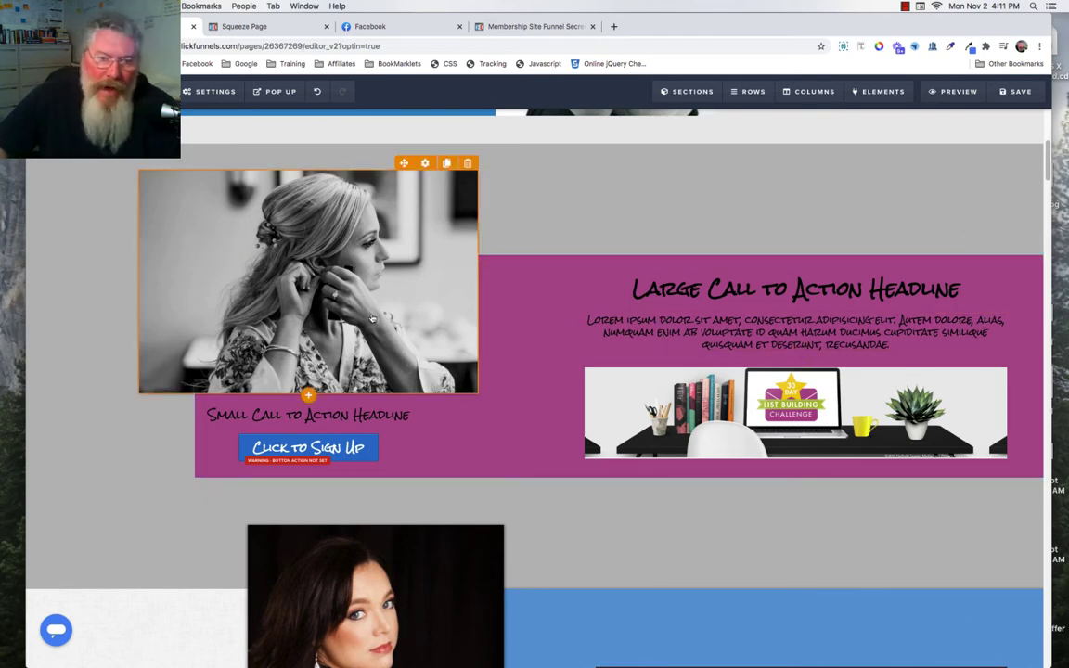
pyautogui.scroll(-9, 499, 318)
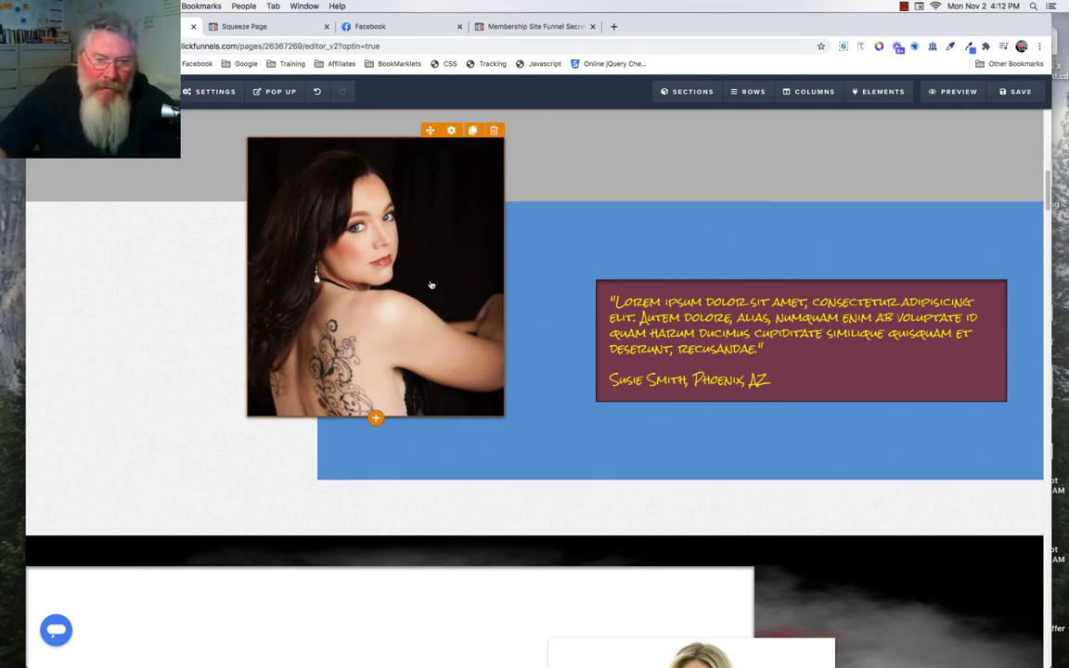
pyautogui.scroll(10, 532, 293)
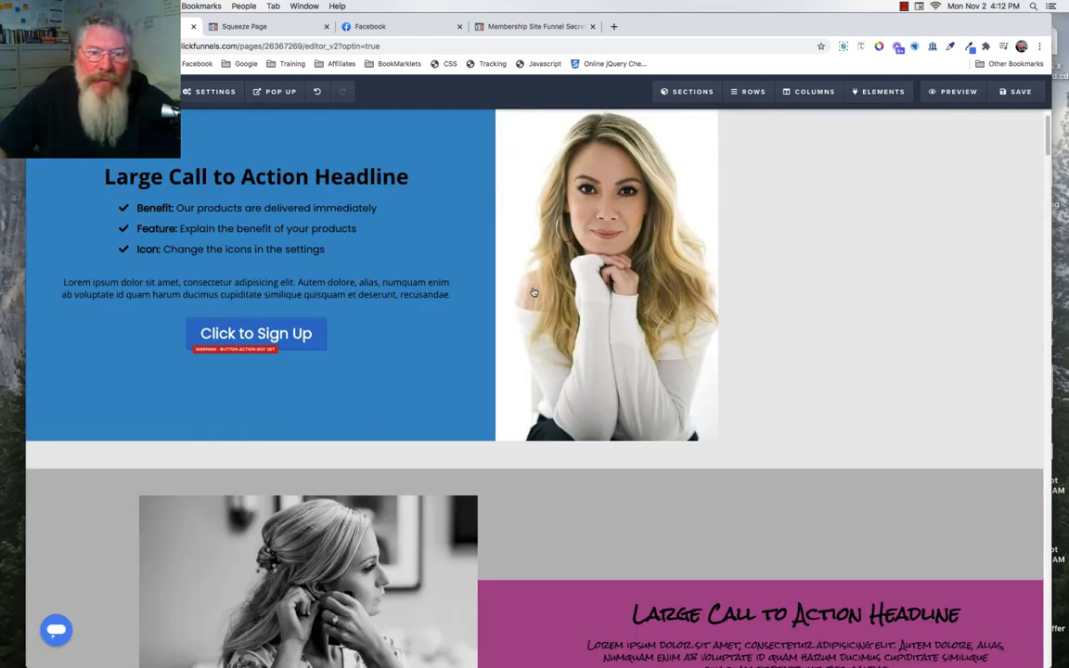
pyautogui.scroll(1, 533, 292)
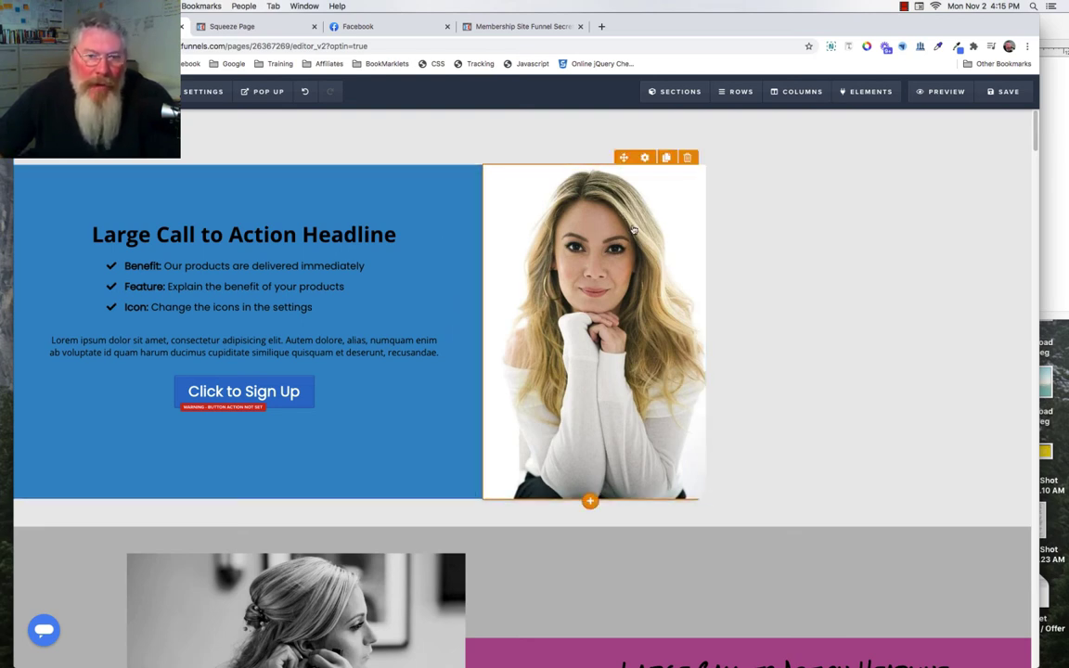
pyautogui.scroll(-5, 634, 228)
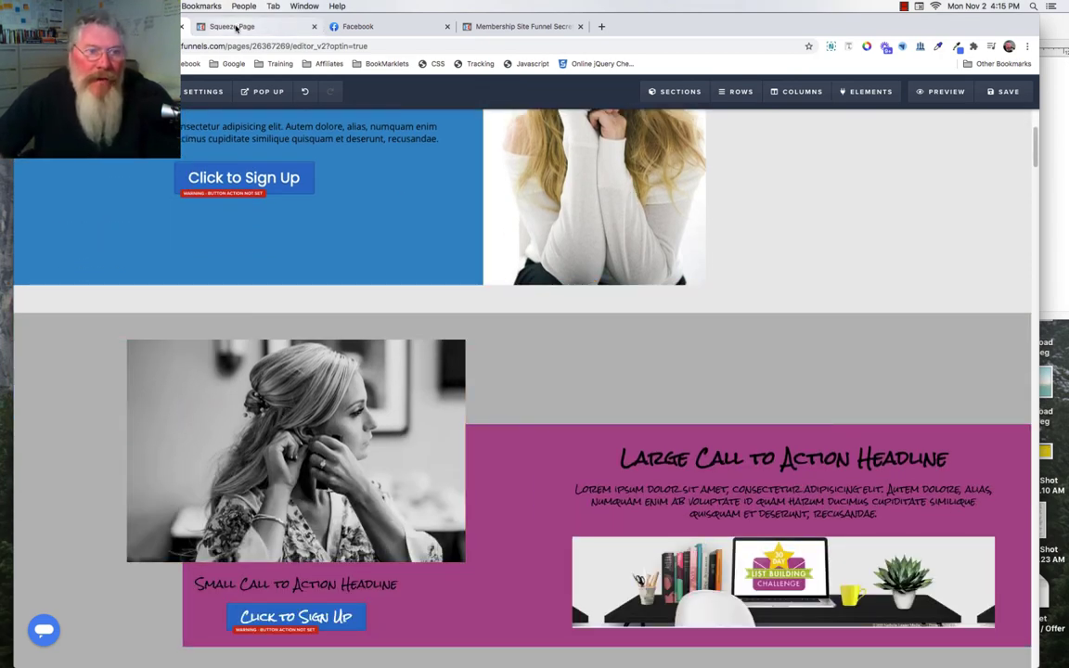
# In the Squeeze Page preview, inspect the black-and-white photo in the purple call-to-action section to check its dimensions
pyautogui.click(237, 28)
pyautogui.scroll(-3, 458, 222)
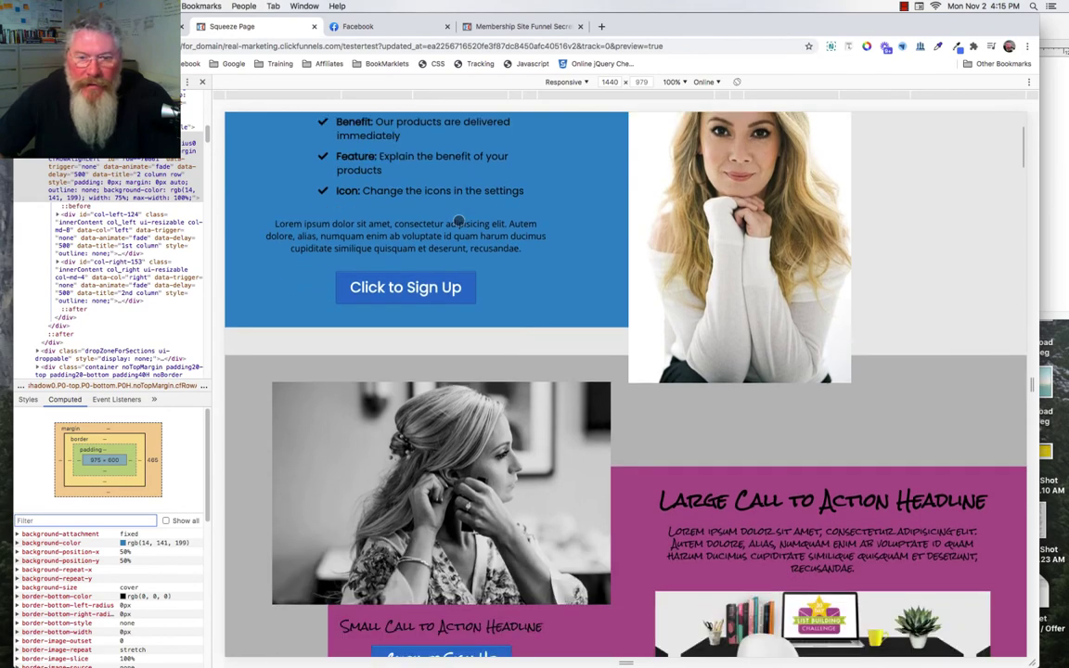
pyautogui.scroll(-3, 459, 222)
pyautogui.rightClick(409, 306)
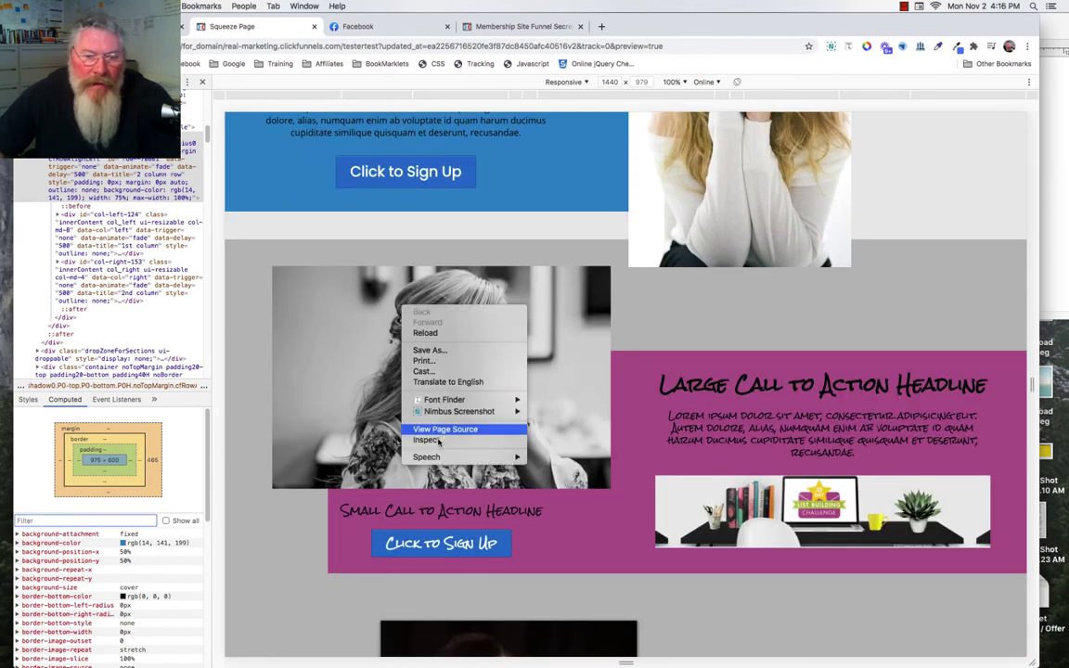
pyautogui.click(440, 442)
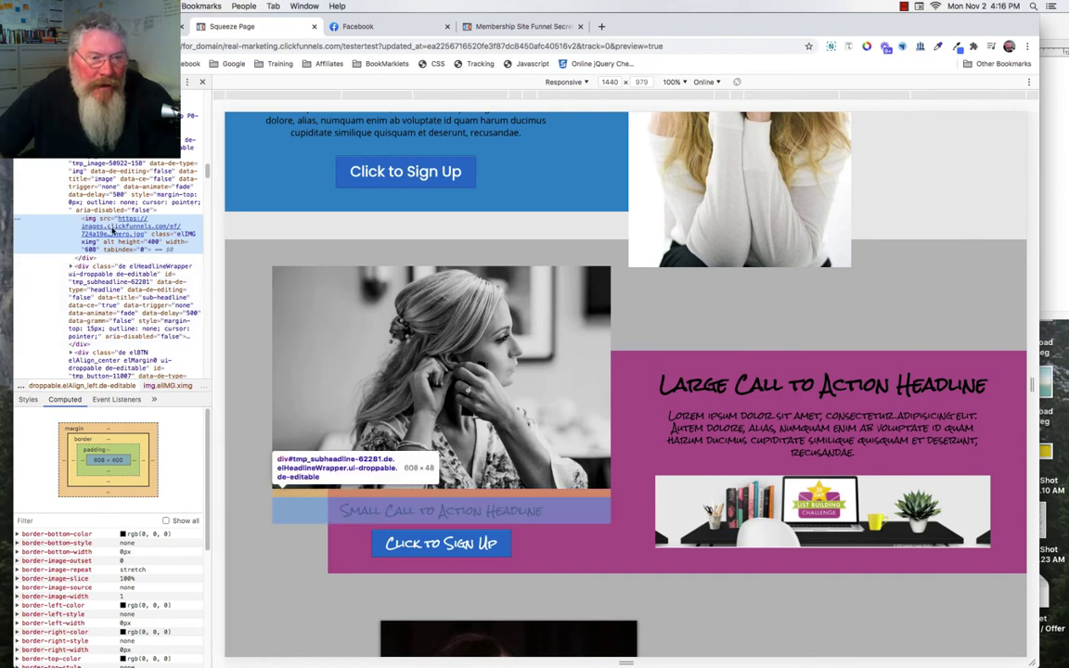
pyautogui.moveTo(116, 227)
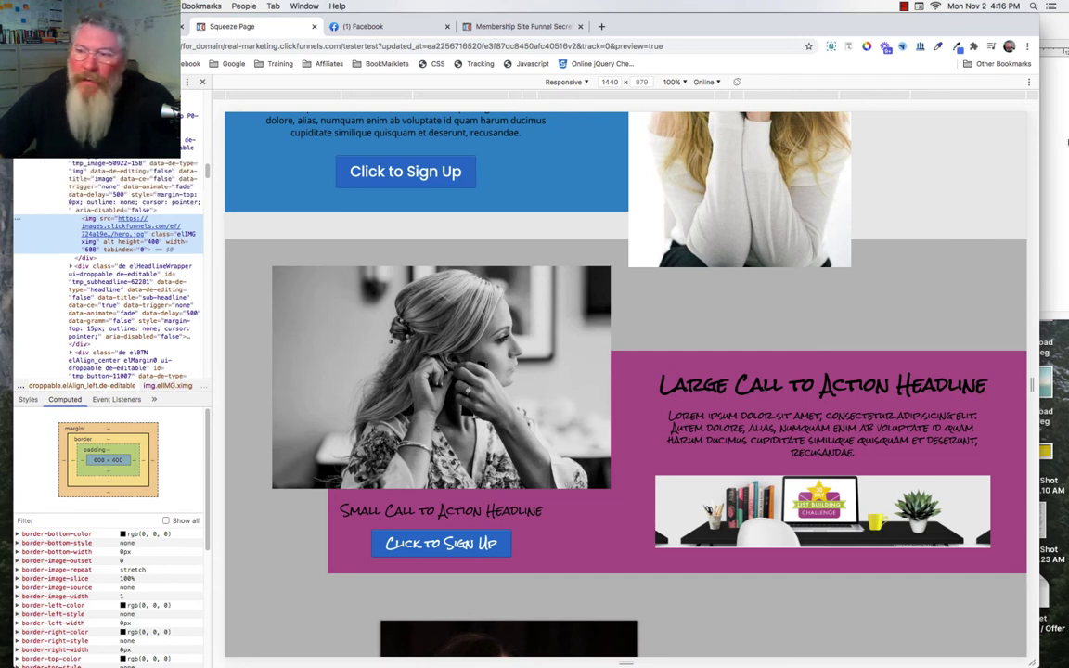
# Switch to the fib text document, recheck the photo's intrinsic size, and note 1596 x 1050 beneath the Width x Height heading
pyautogui.click(1056, 141)
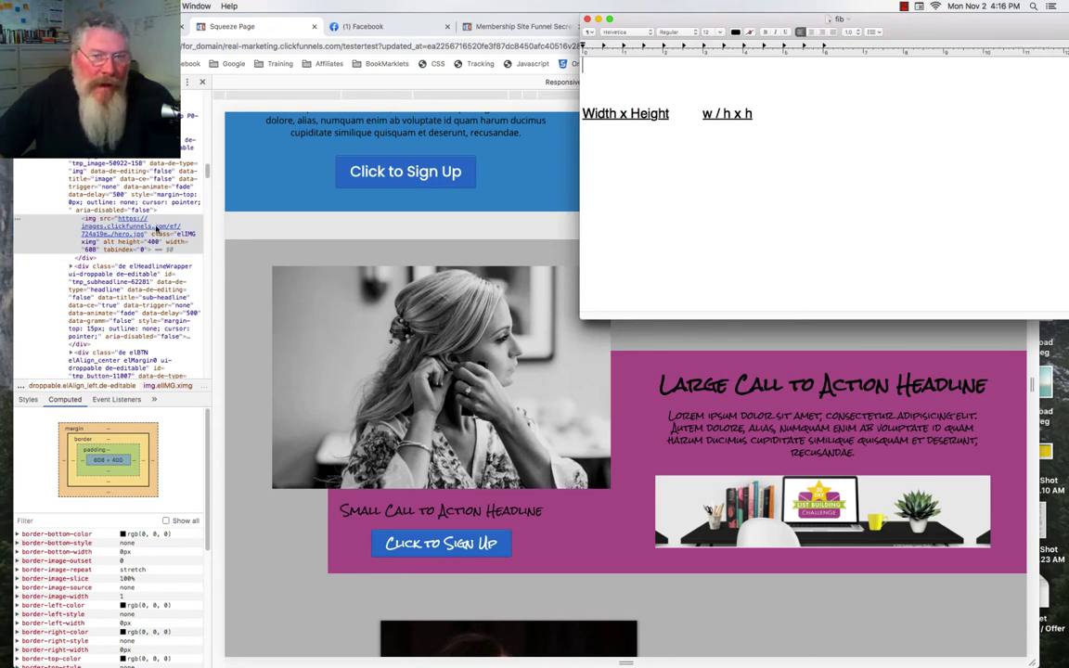
pyautogui.moveTo(622, 19); pyautogui.dragTo(734, 24)
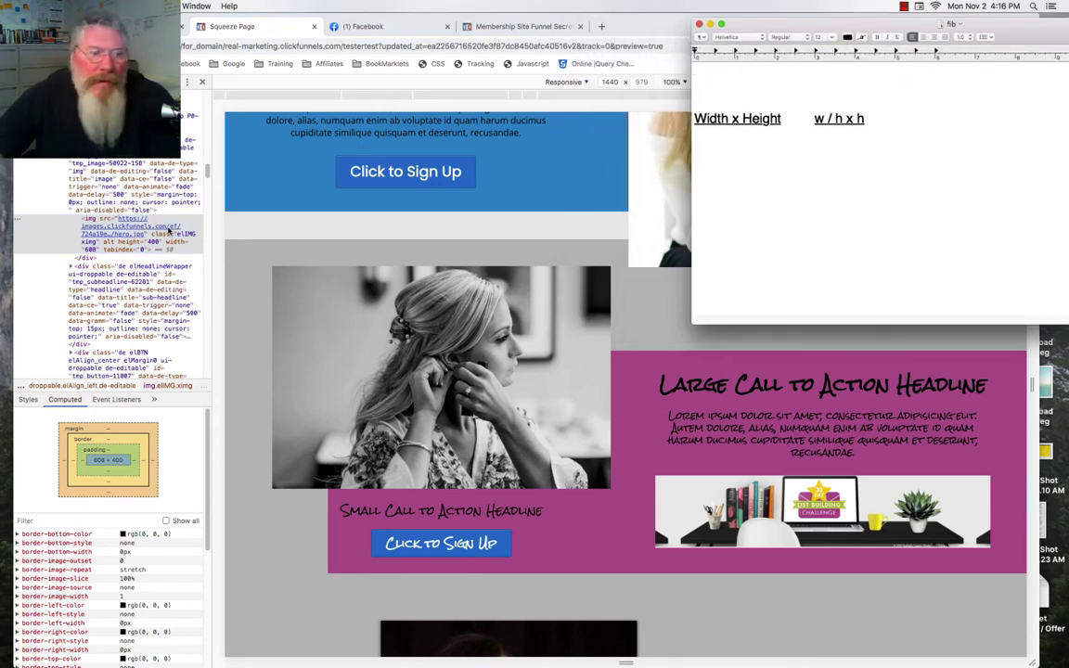
pyautogui.click(160, 232)
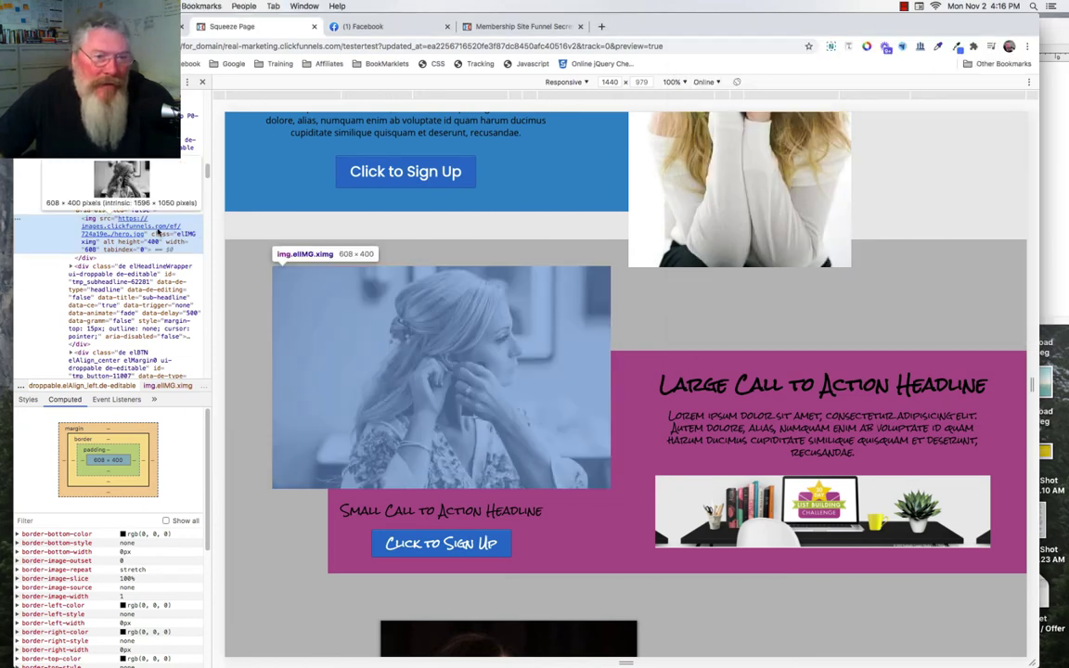
pyautogui.click(1056, 127)
pyautogui.click(768, 138)
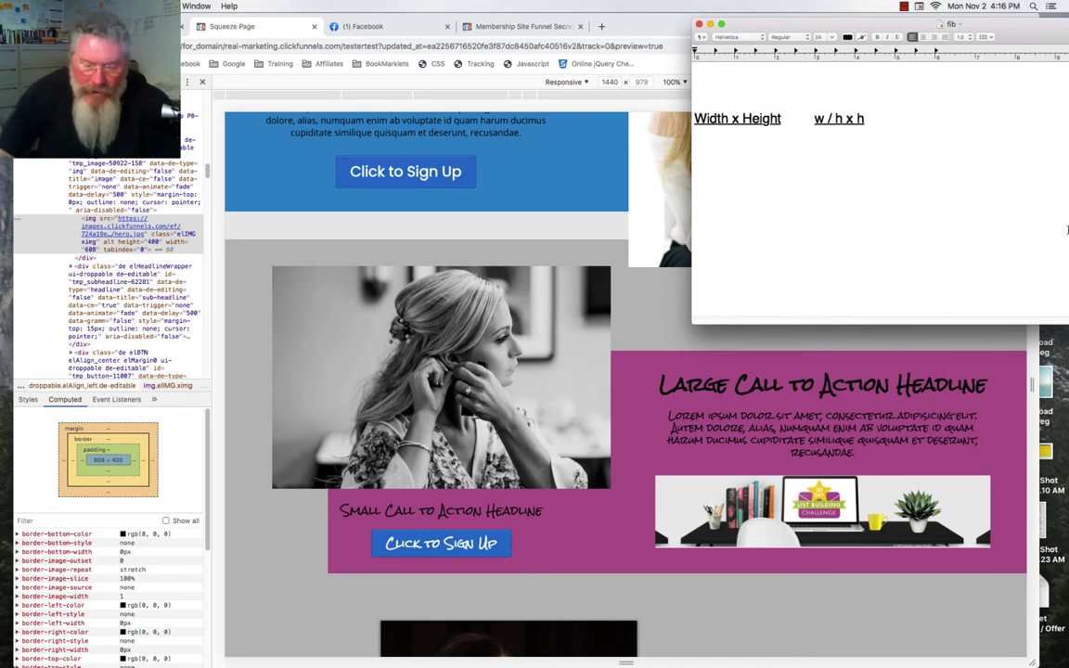
pyautogui.press('Return')
pyautogui.write('1')
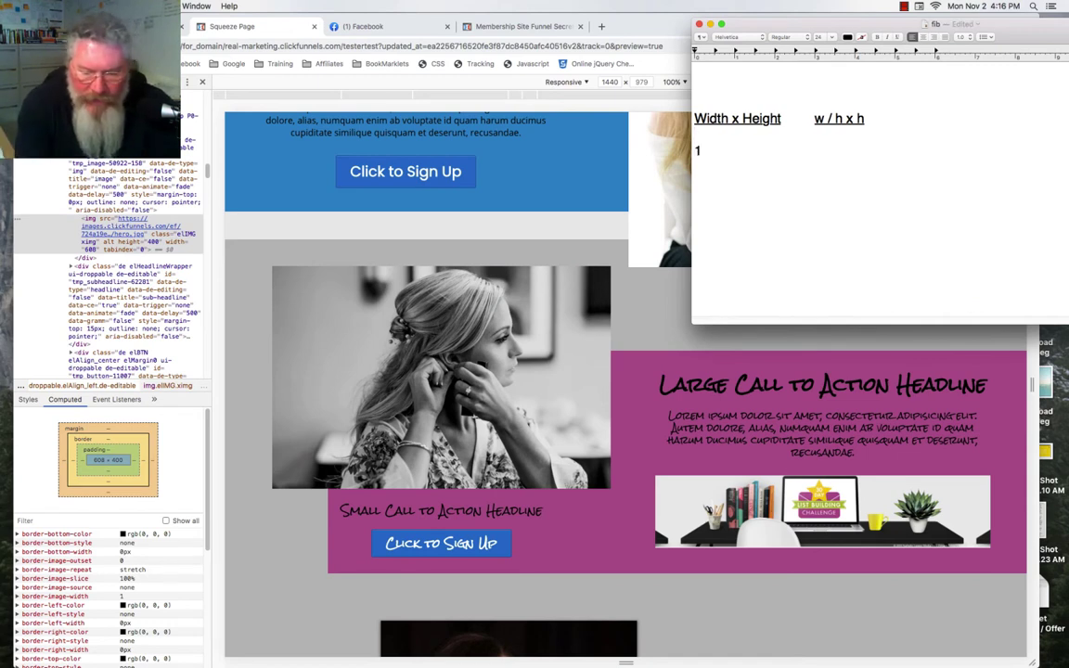
pyautogui.write('596')
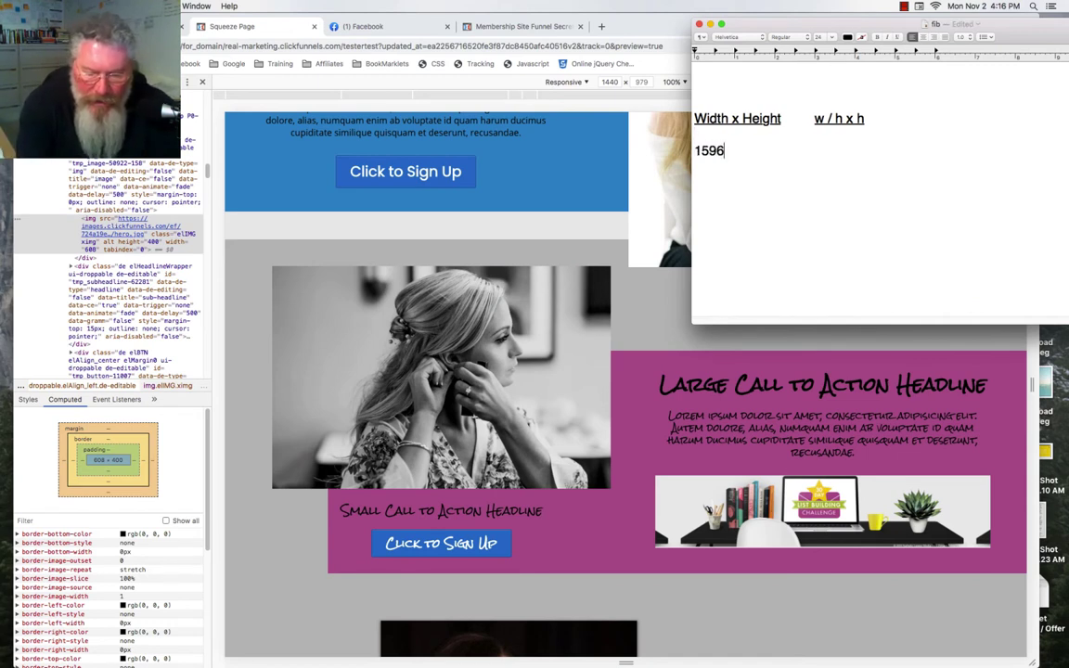
pyautogui.write(' x 1')
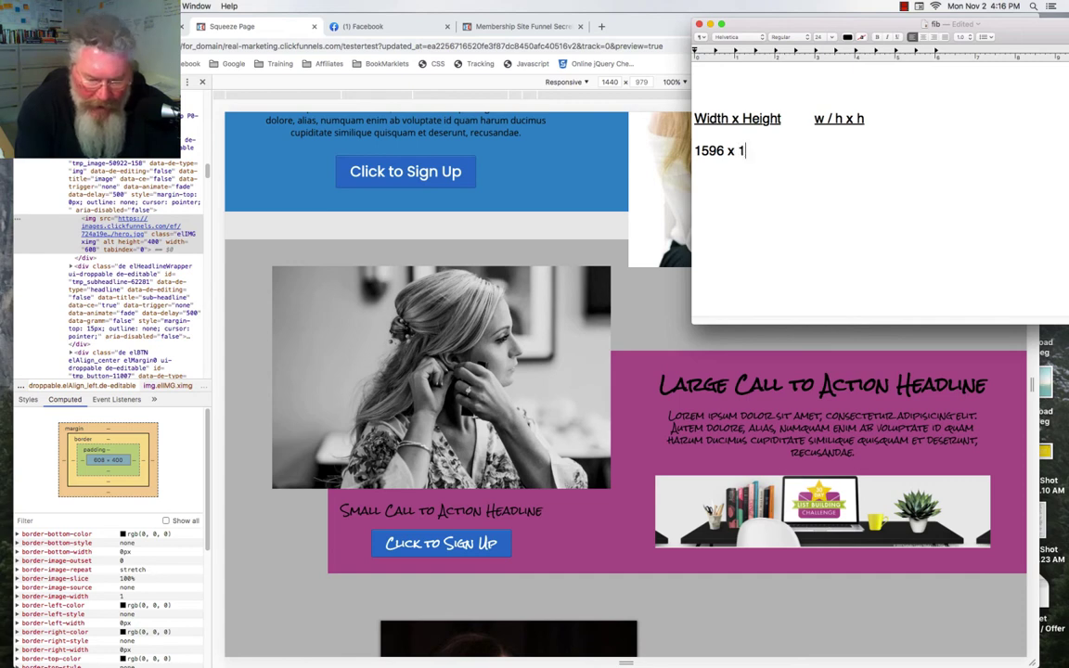
pyautogui.write('050')
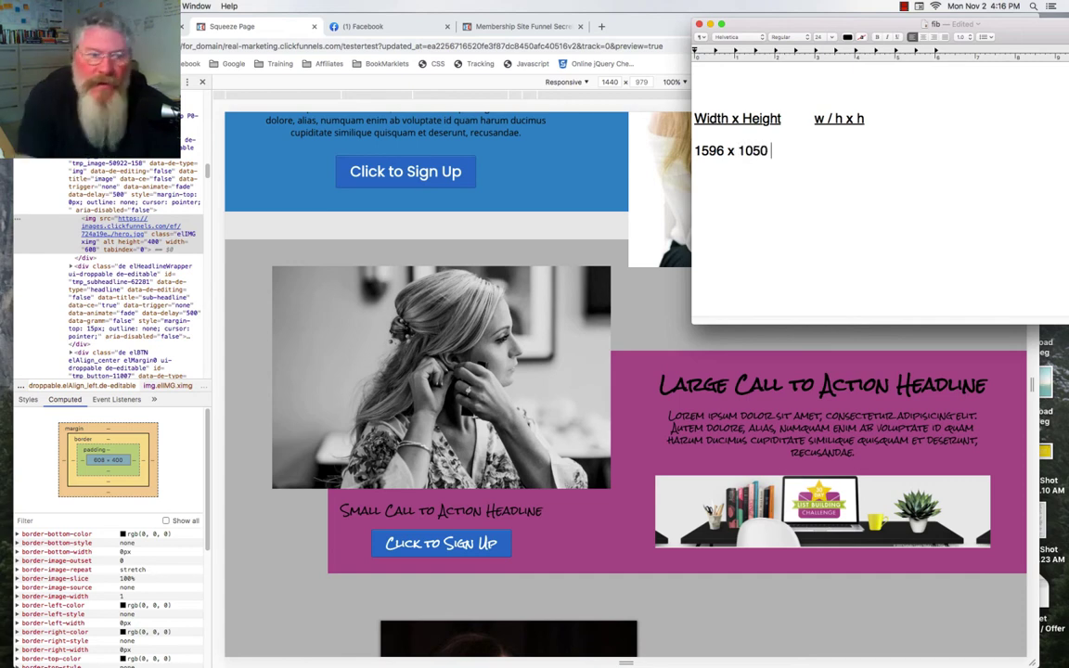
# Back in the Squeeze Page preview, measure the purple row's height with a screen-capture selection from its upper to lower edge
pyautogui.click(228, 207)
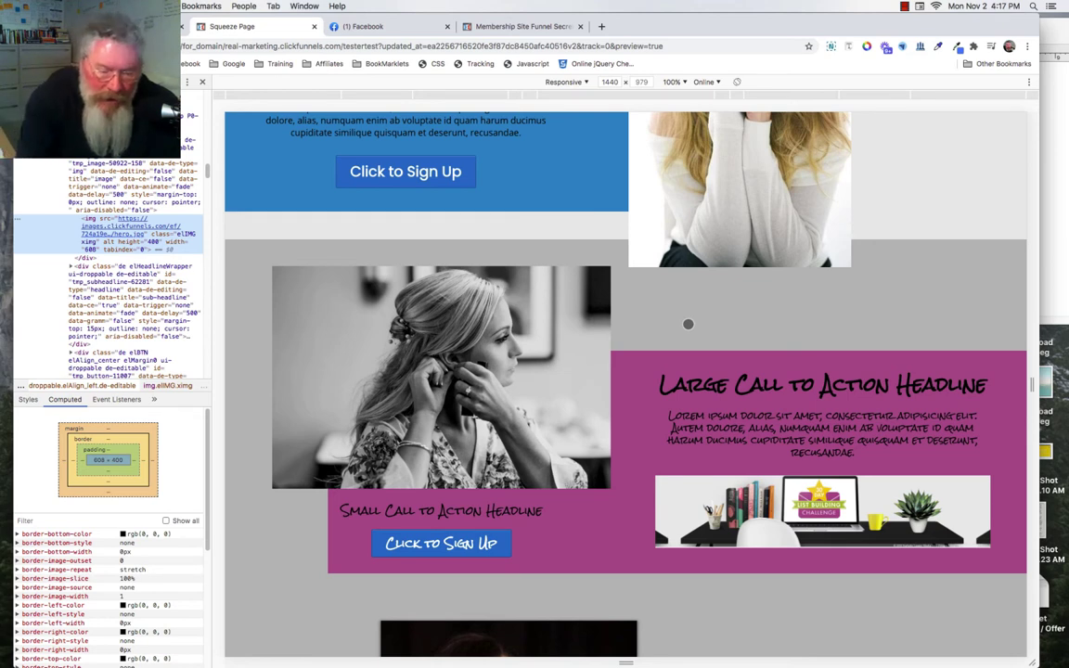
pyautogui.press('super+shift+4')
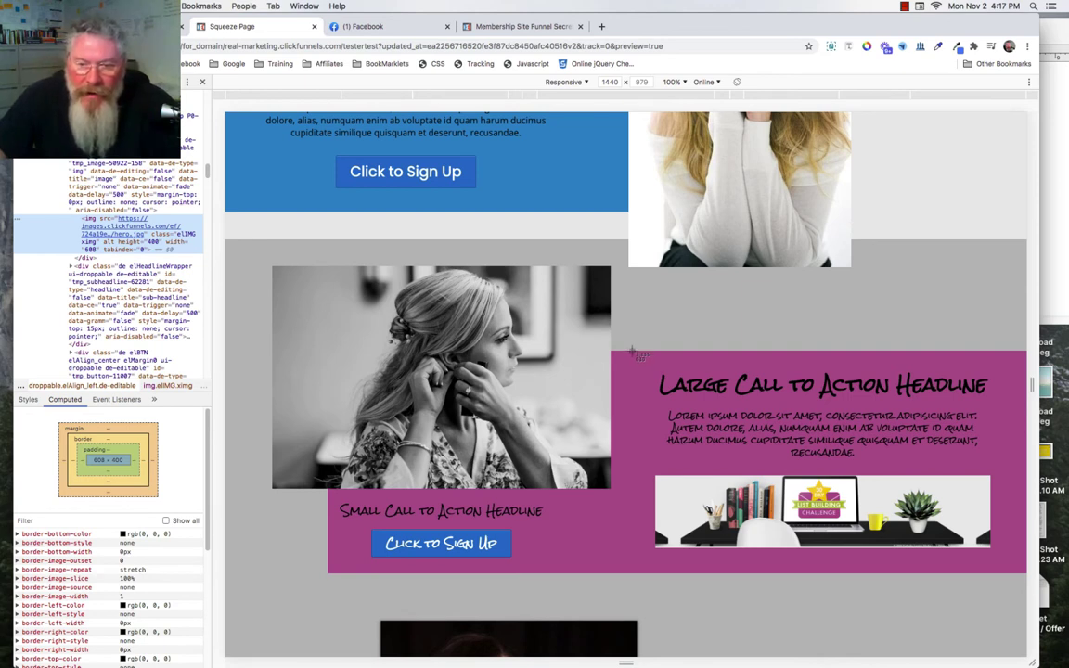
pyautogui.moveTo(632, 352); pyautogui.dragTo(611, 573)
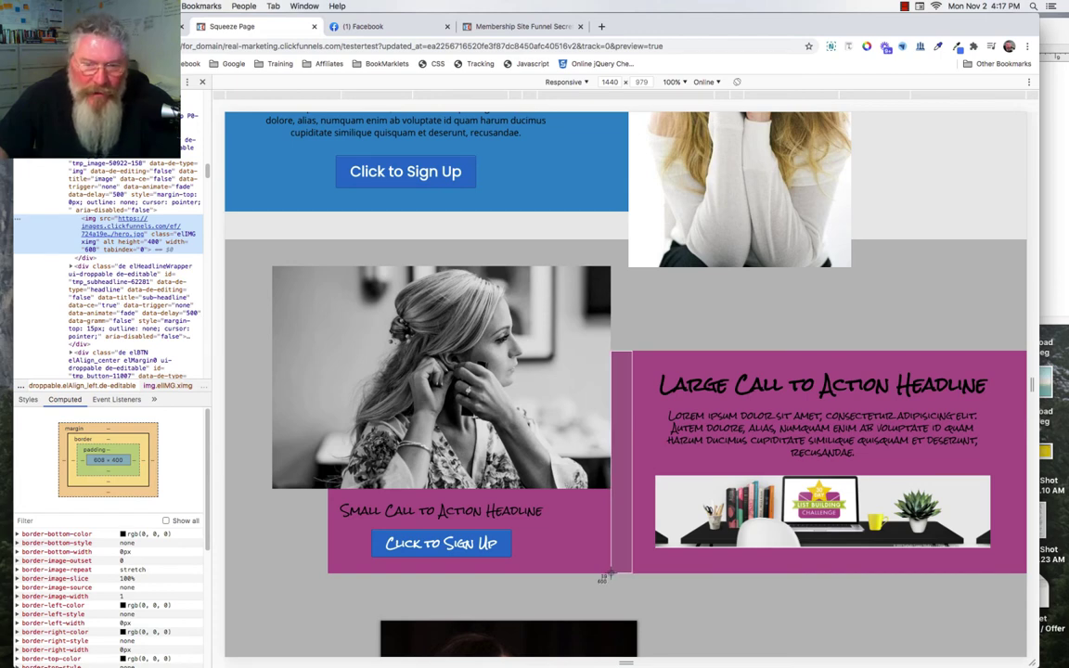
pyautogui.moveTo(610, 574); pyautogui.dragTo(611, 574)
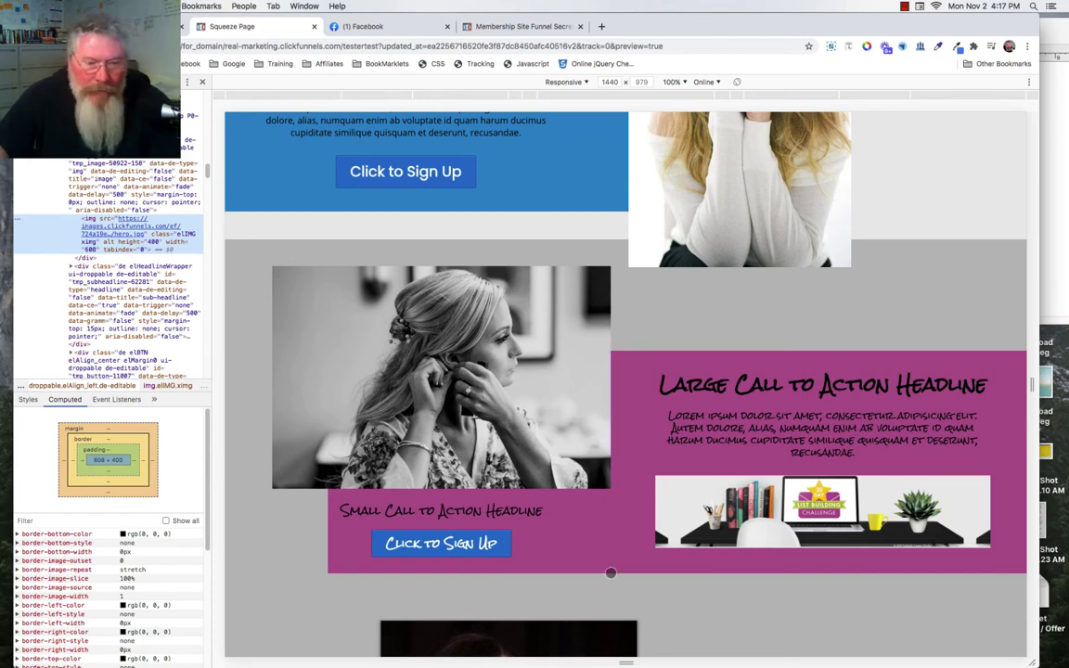
# Inspect the purple two-column row element and check its computed dimensions
pyautogui.rightClick(556, 552)
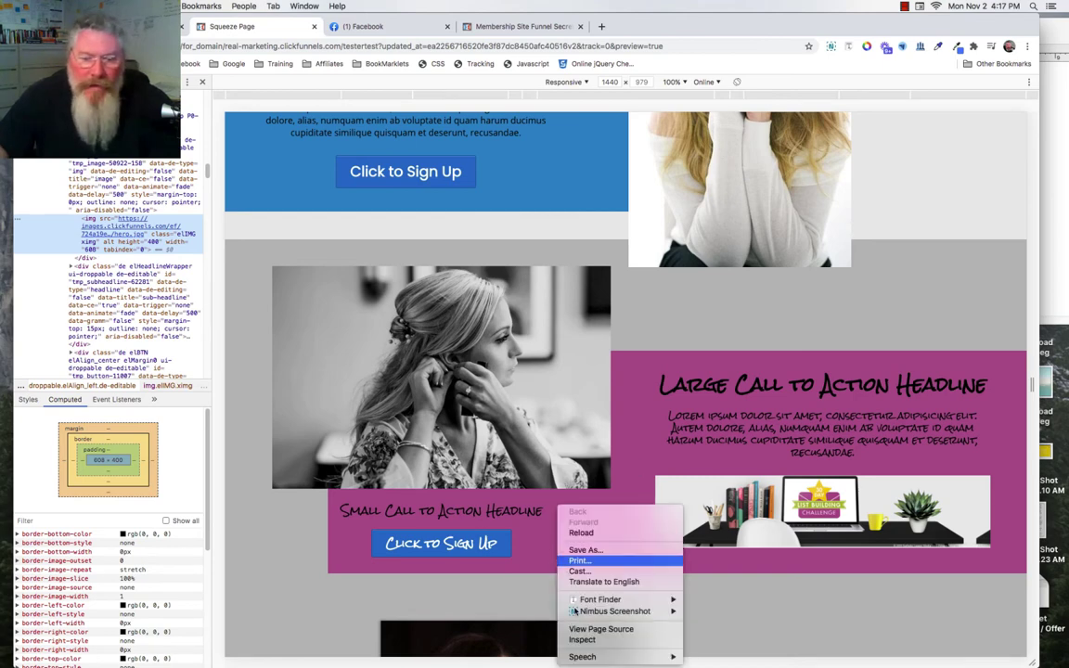
pyautogui.press('Escape')
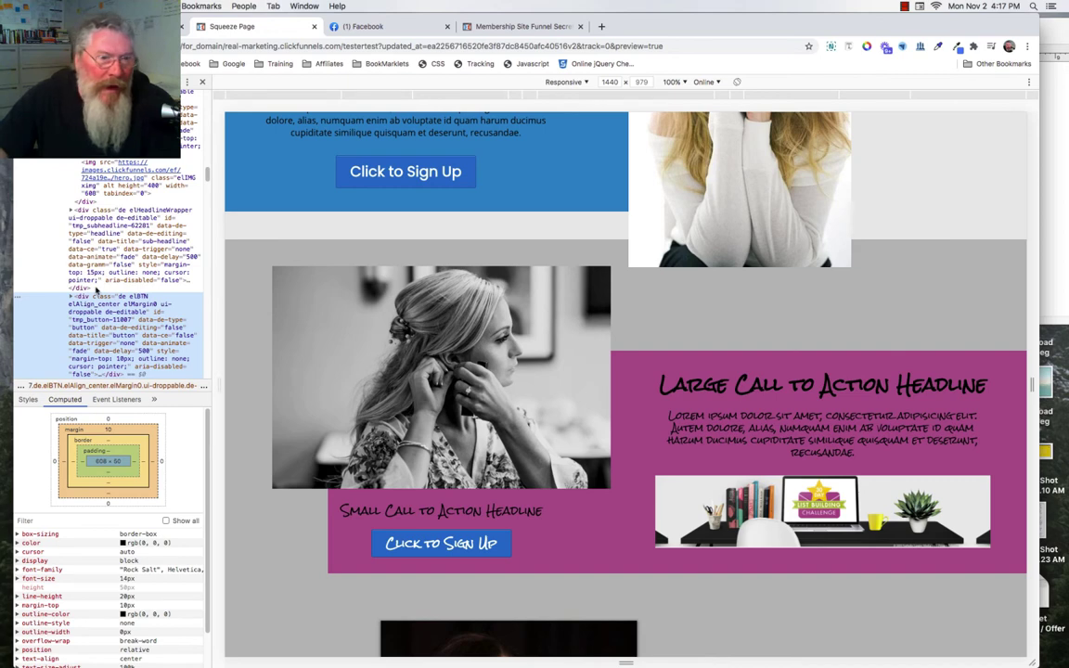
pyautogui.scroll(3, 82, 246)
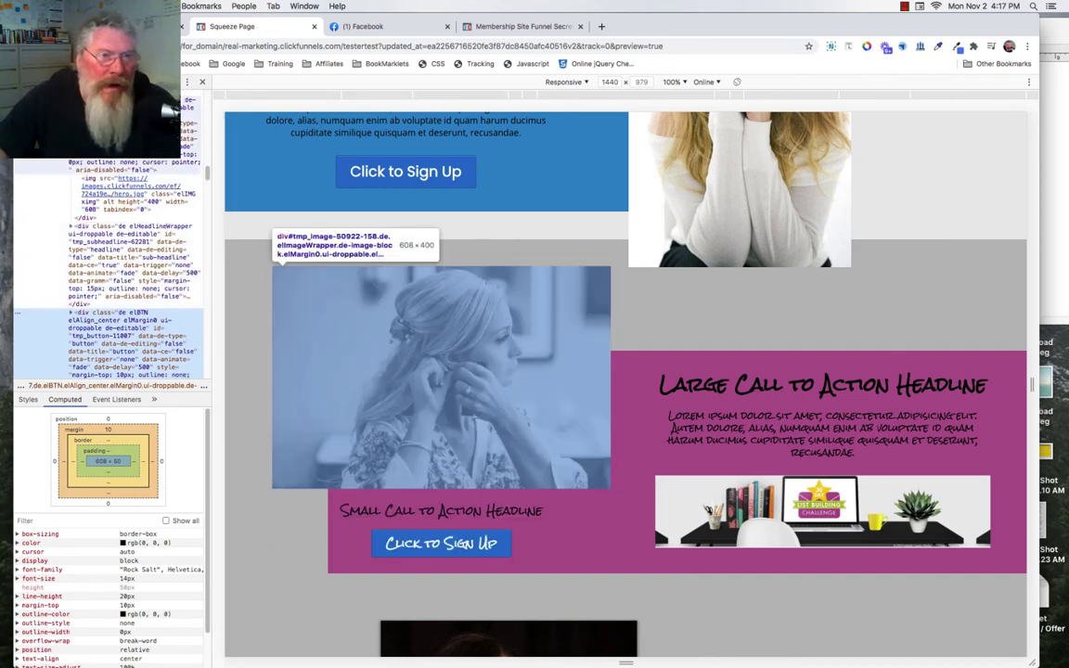
pyautogui.scroll(5, 97, 246)
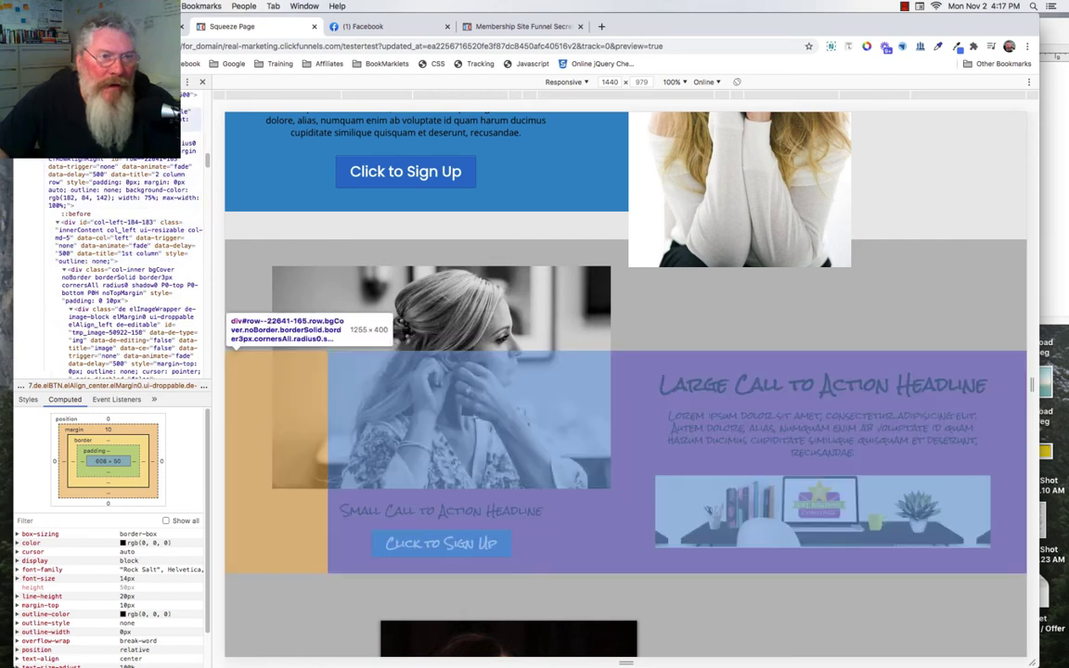
pyautogui.click(41, 160)
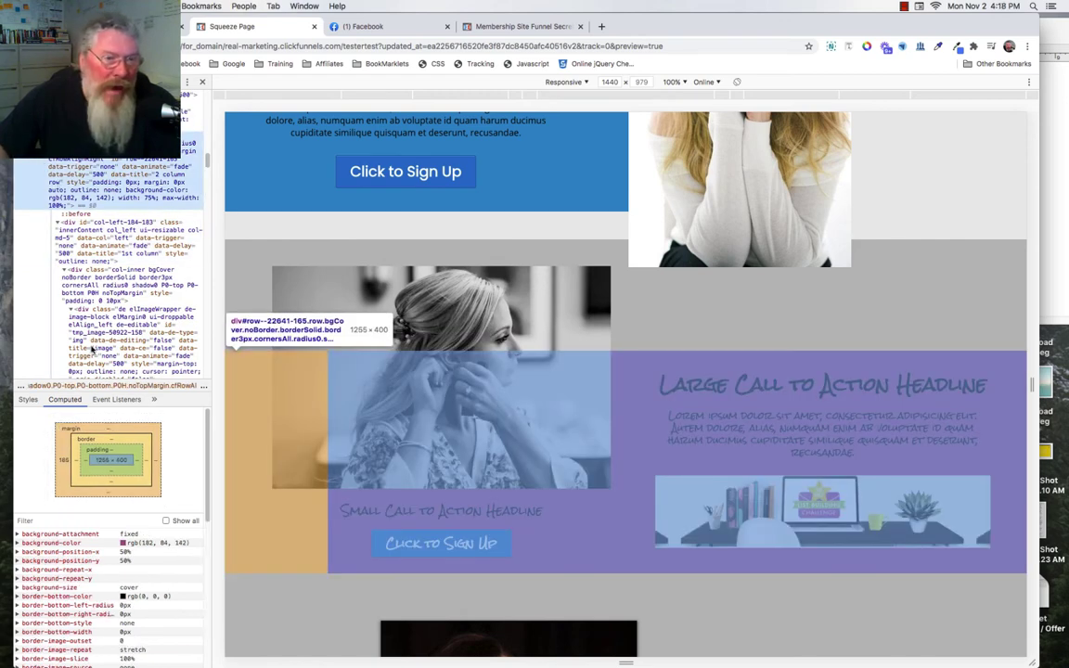
pyautogui.click(31, 400)
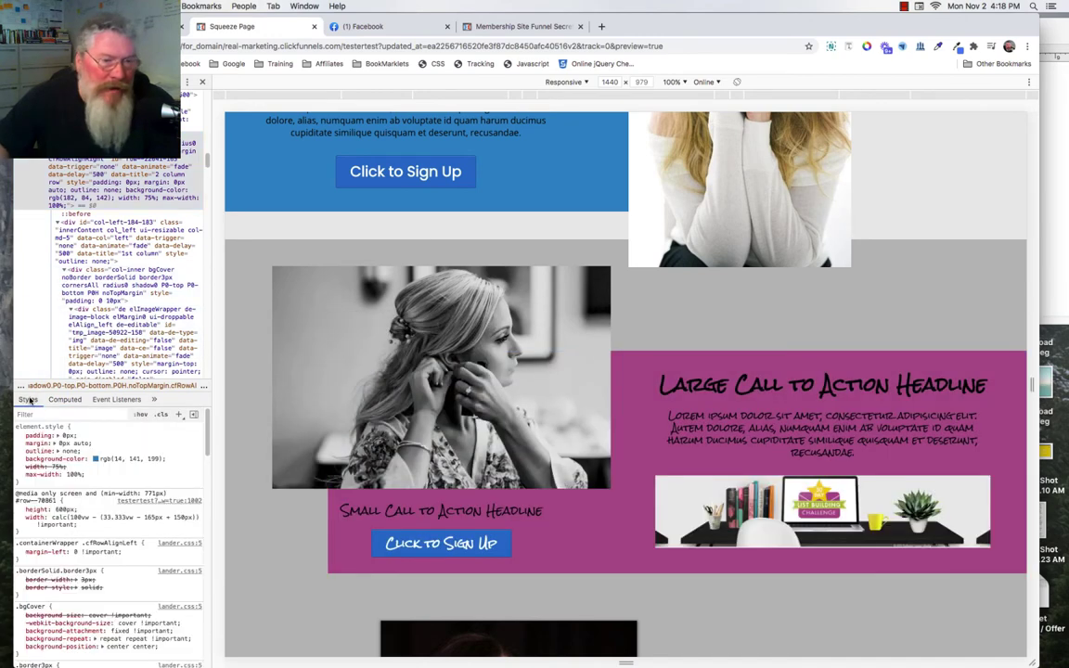
pyautogui.click(57, 399)
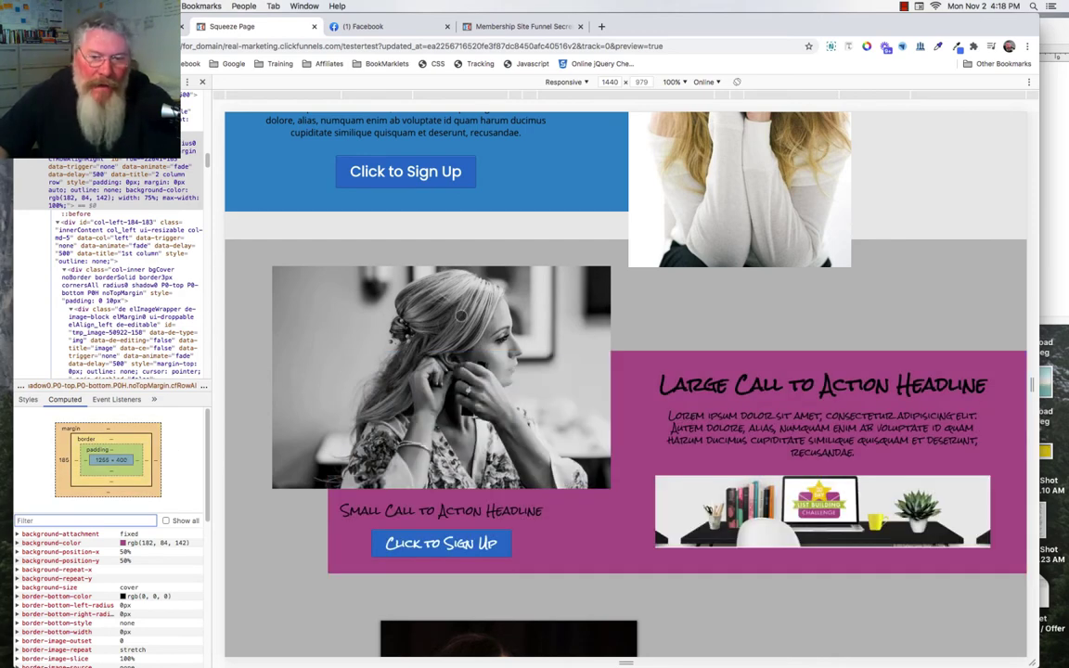
# In the fib text document, add the height 400 on a new line beneath 1050
pyautogui.click(1049, 254)
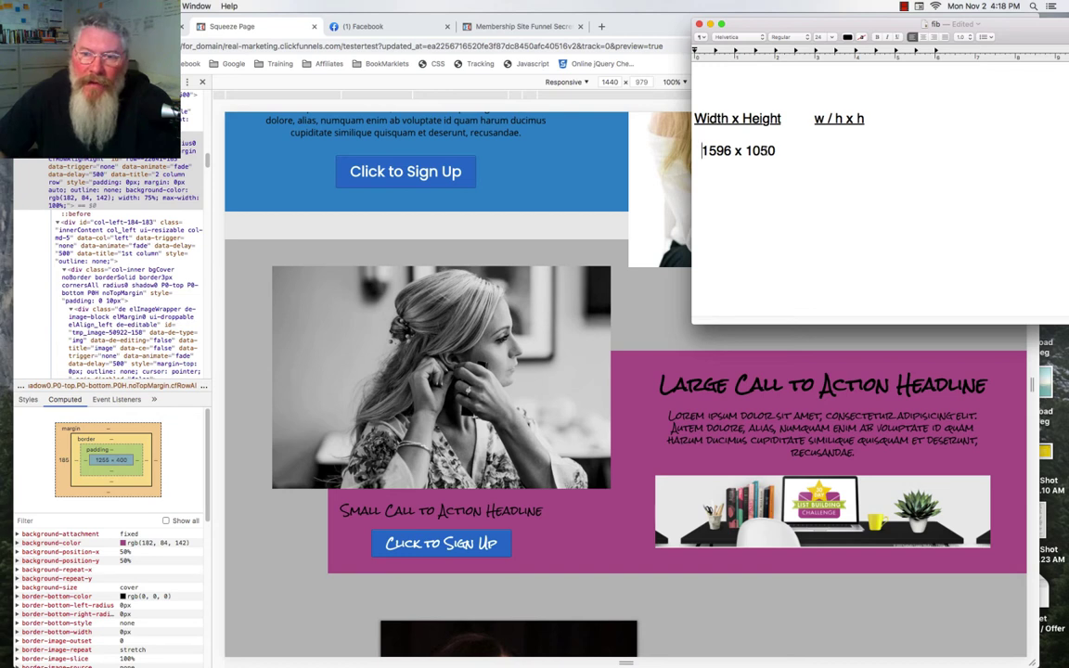
pyautogui.click(781, 150)
pyautogui.press('Return')
pyautogui.press('Tab')
pyautogui.press('Tab')
pyautogui.press('Tab')
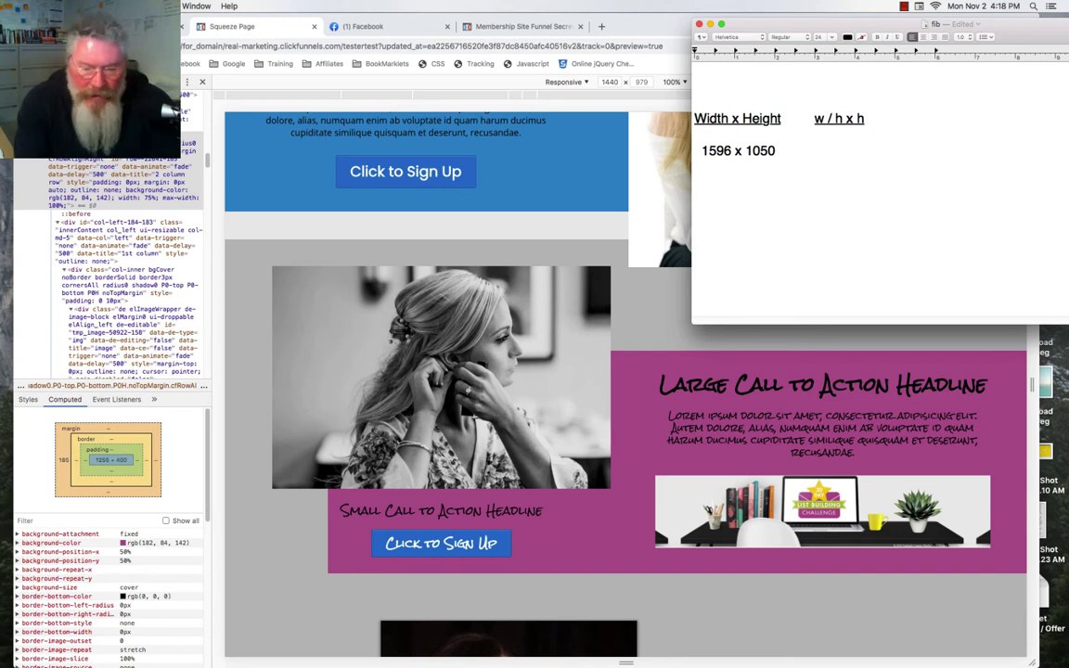
pyautogui.write('400')
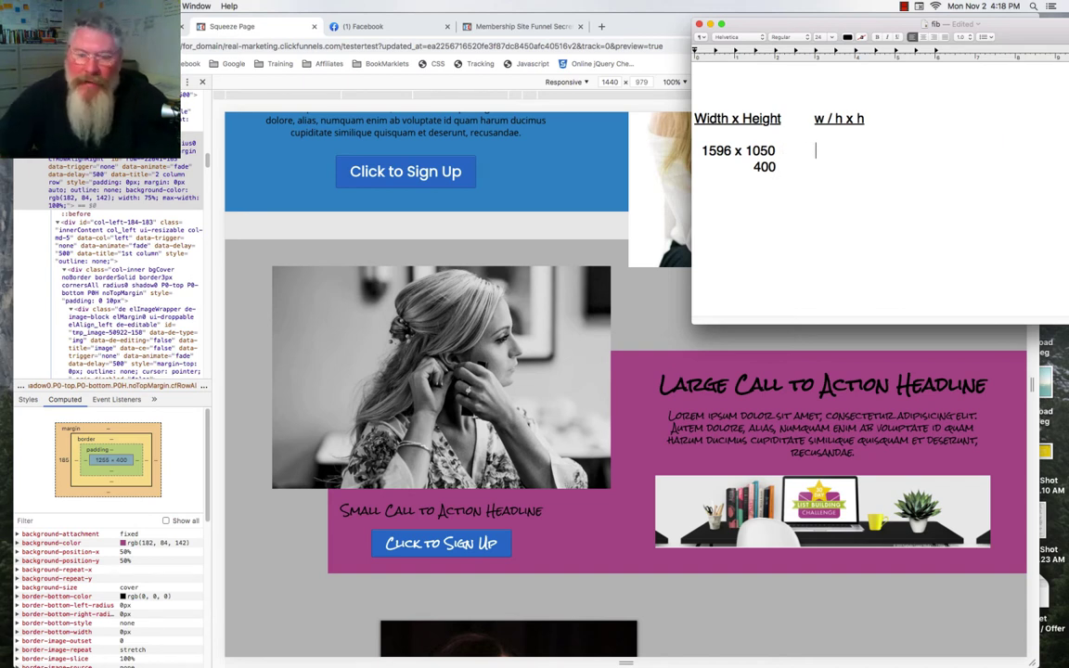
# Write the formula 1596 / 1050 * 400 = Width beneath the w / h x h heading
pyautogui.write('159')
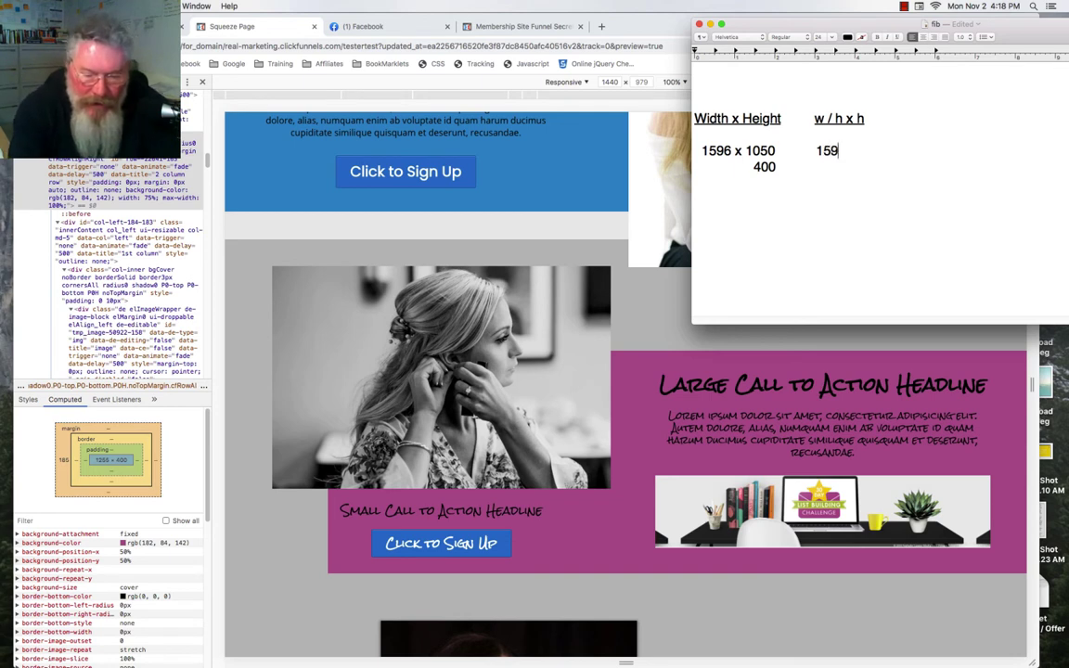
pyautogui.write('6 / ')
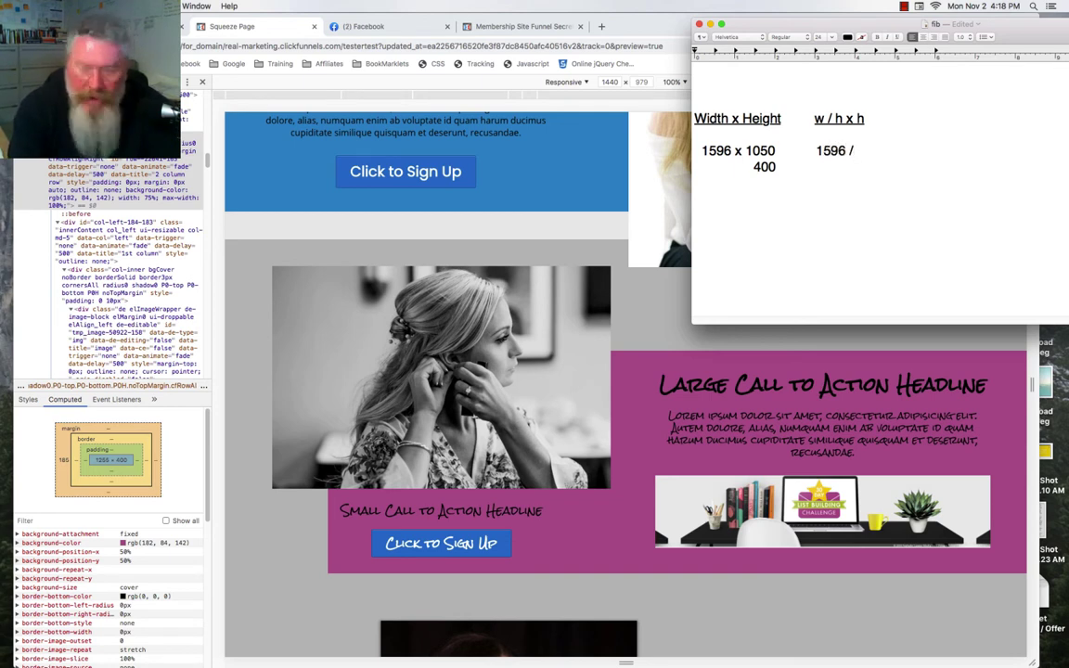
pyautogui.write('1050')
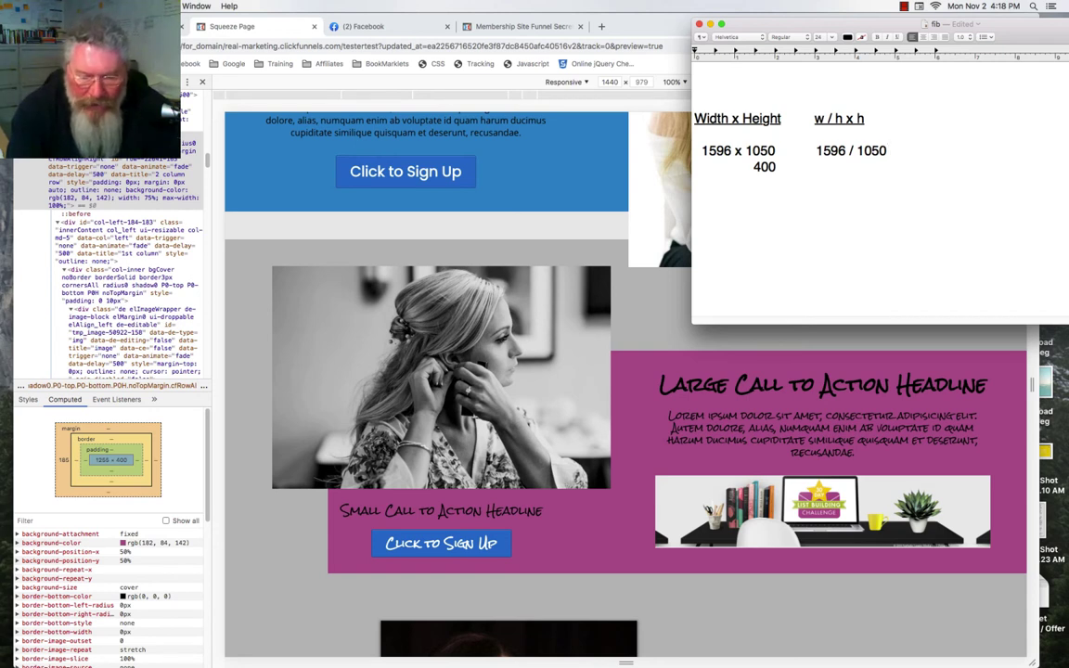
pyautogui.write(' * ')
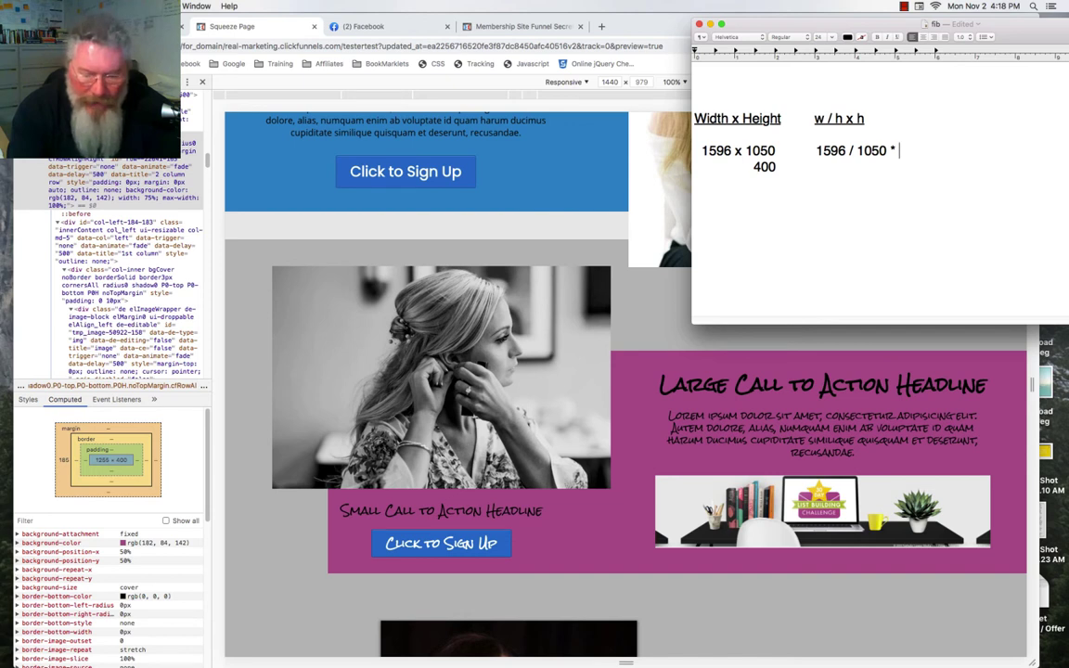
pyautogui.write('400 ')
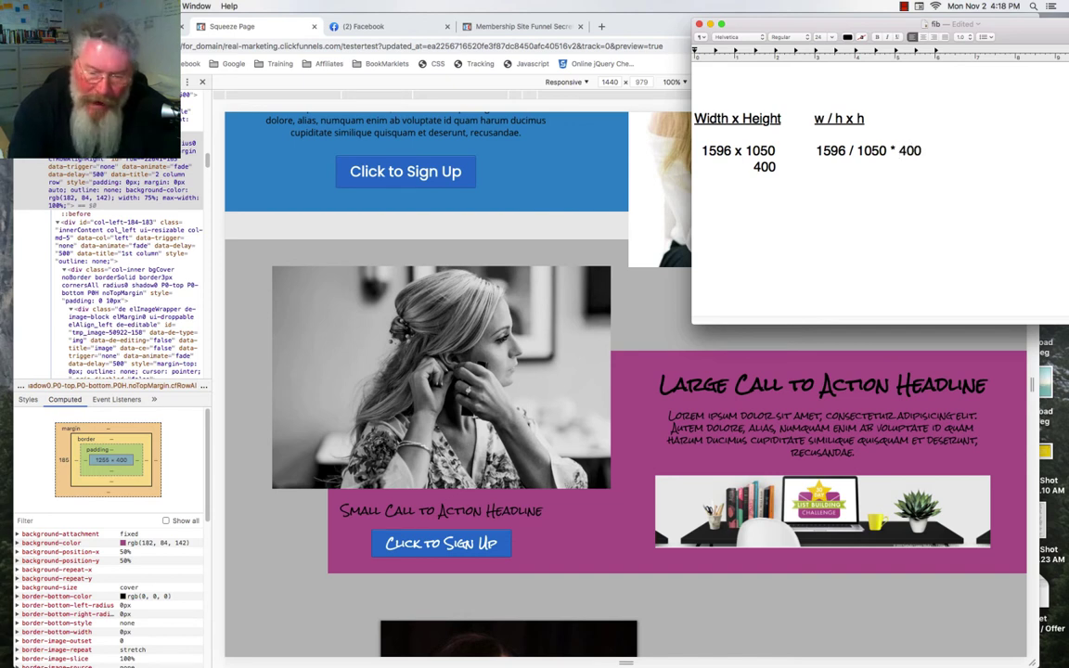
pyautogui.write('= ')
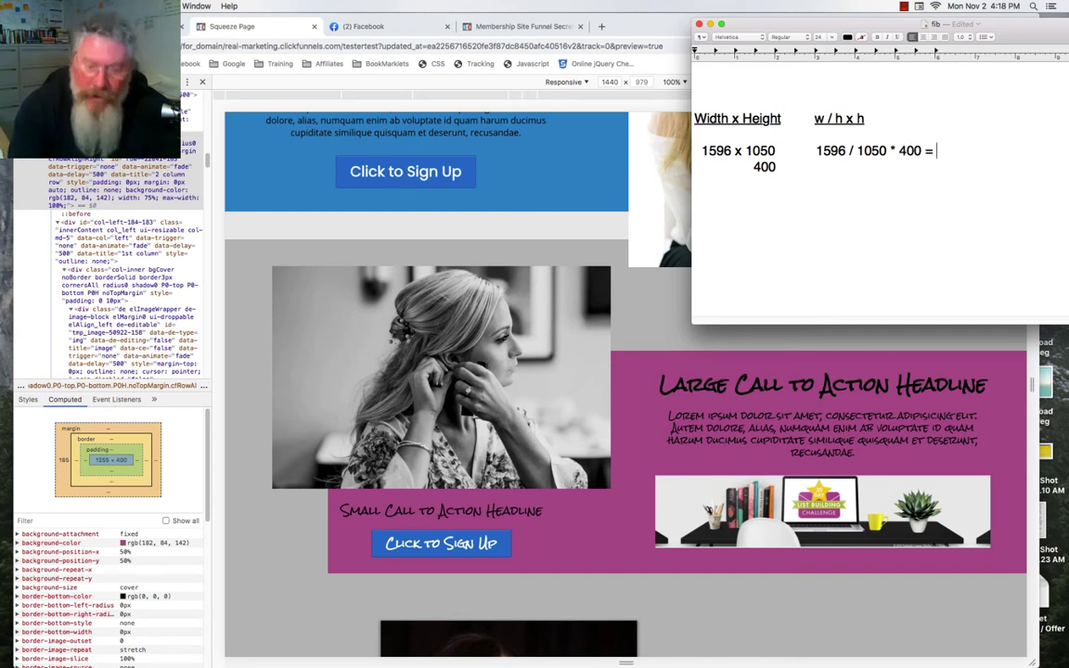
pyautogui.write('Width')
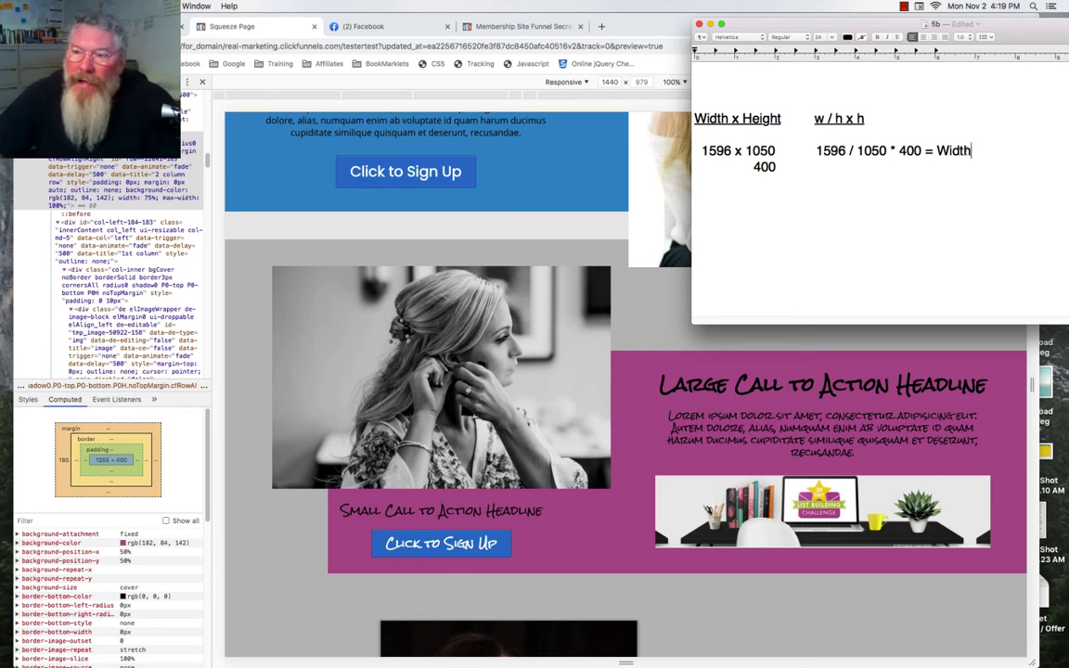
# Replace the word Width at the end of the formula with the result 608
pyautogui.moveTo(971, 150); pyautogui.dragTo(937, 150)
pyautogui.write('6')
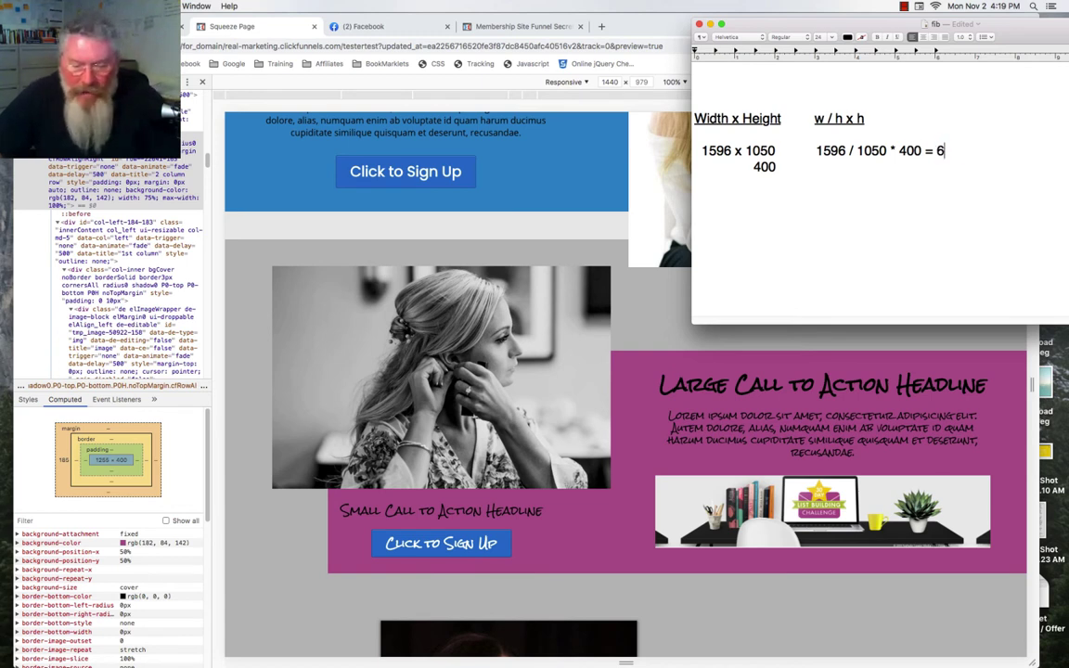
pyautogui.write('08')
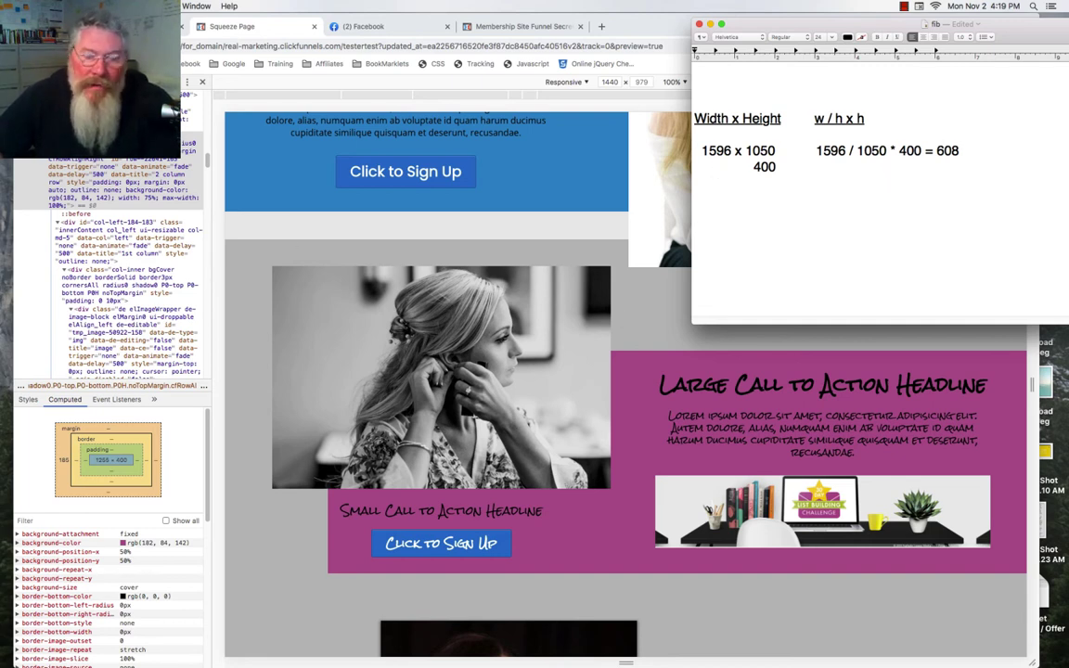
# Switch to the ClickFunnels page editor and check the image width and height settings of the blue section's portrait
pyautogui.press('super+Tab')
pyautogui.press('super+w')
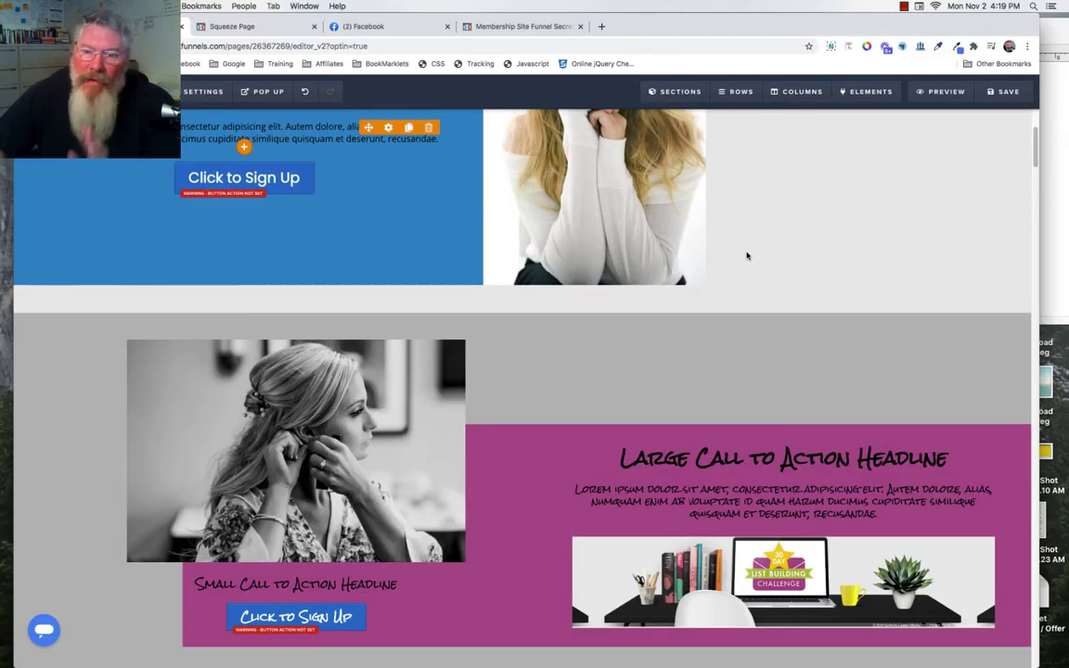
pyautogui.scroll(3, 747, 255)
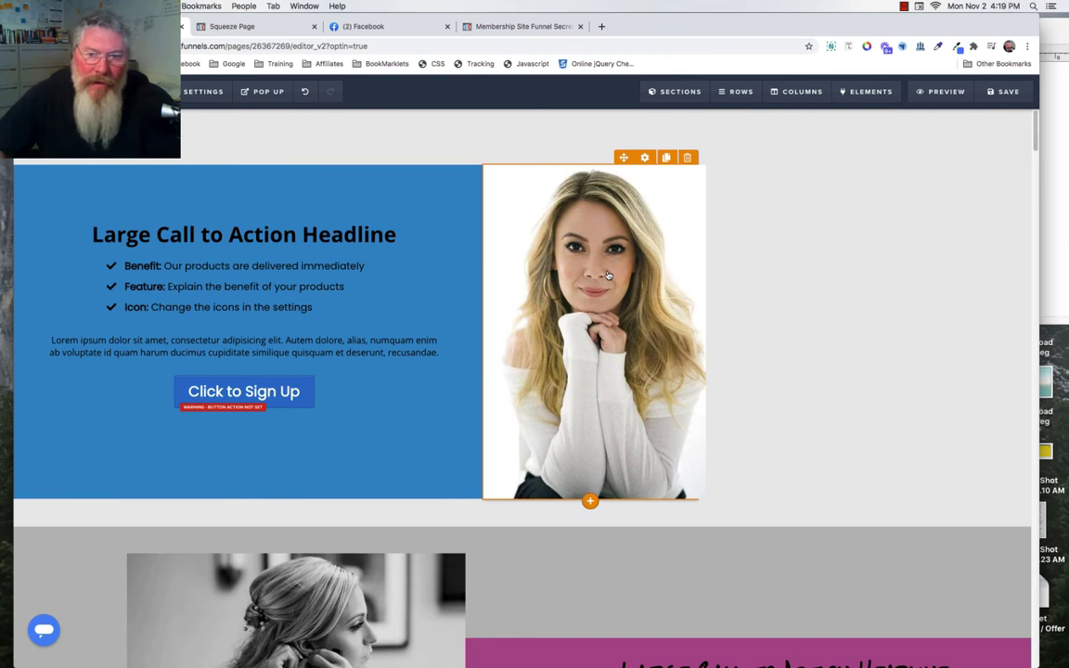
pyautogui.click(809, 244)
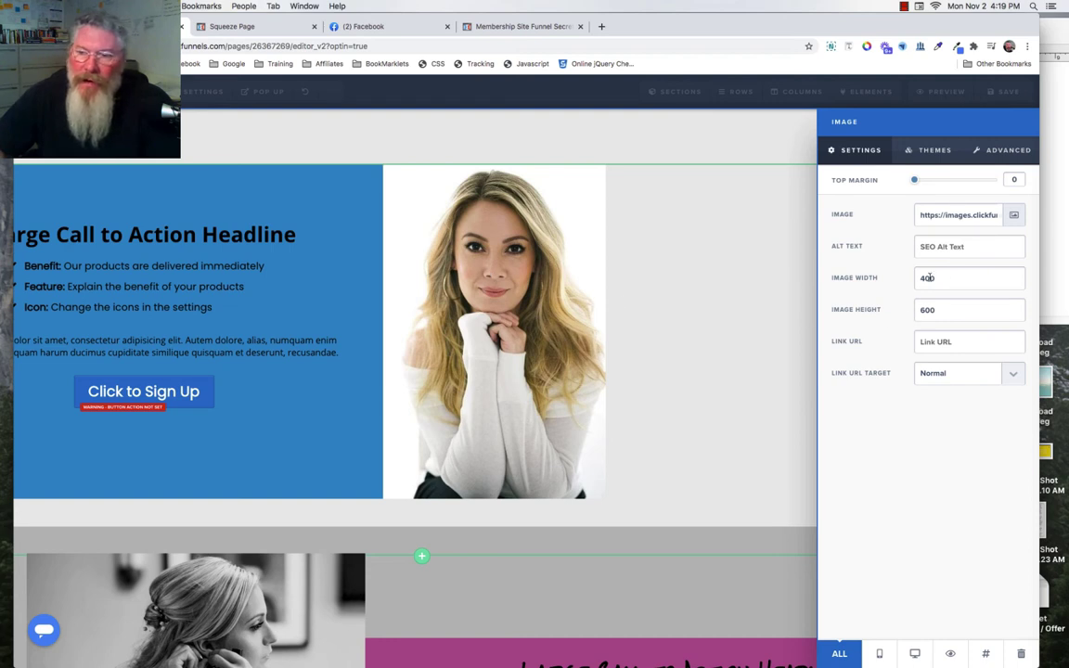
pyautogui.moveTo(936, 310); pyautogui.dragTo(919, 311)
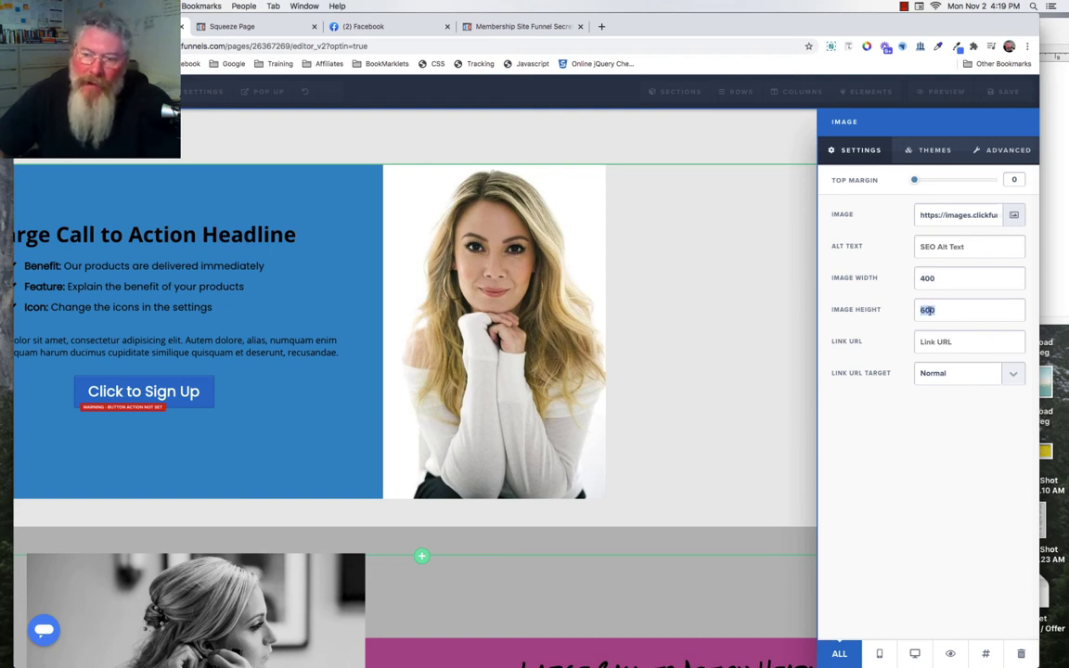
pyautogui.click(744, 302)
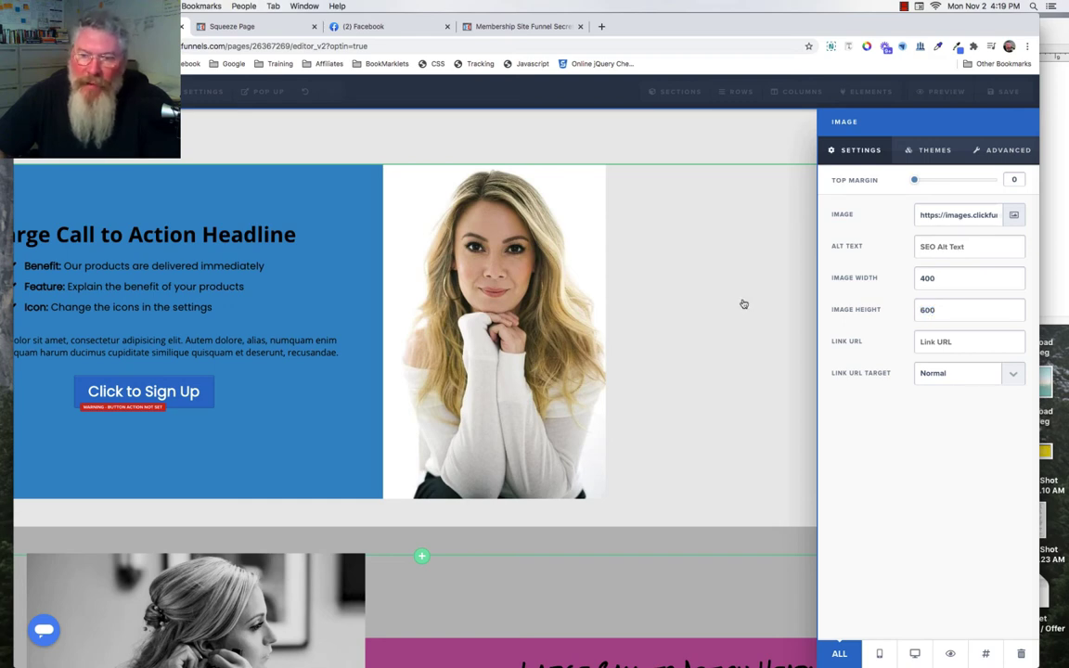
# Check the image width and height settings of the black-and-white photo in the purple section
pyautogui.scroll(-3, 743, 303)
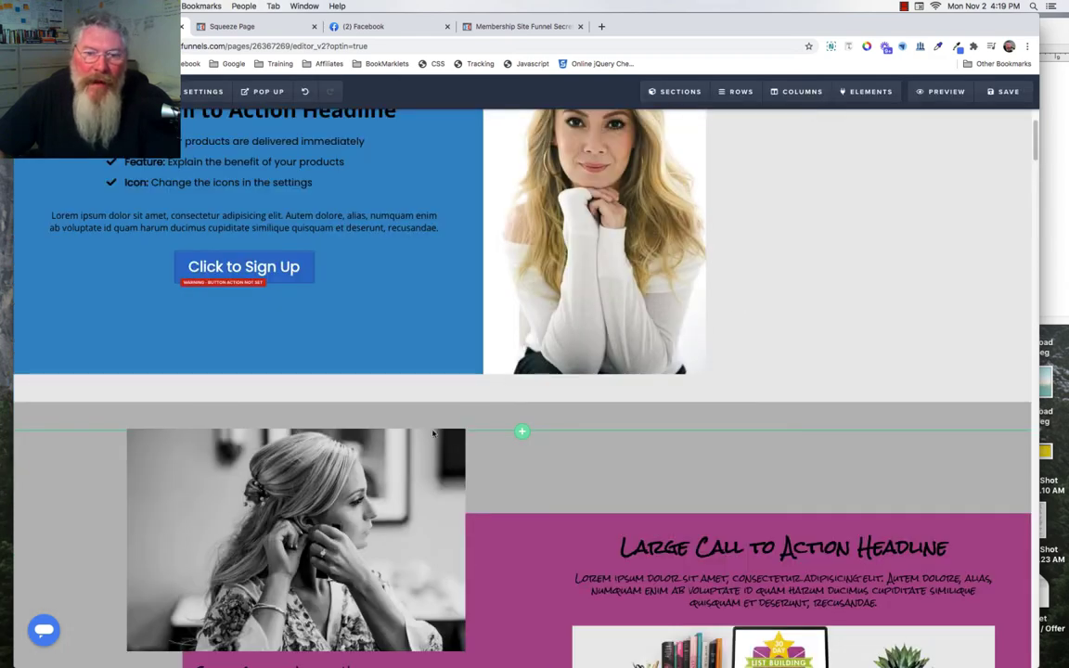
pyautogui.click(407, 471)
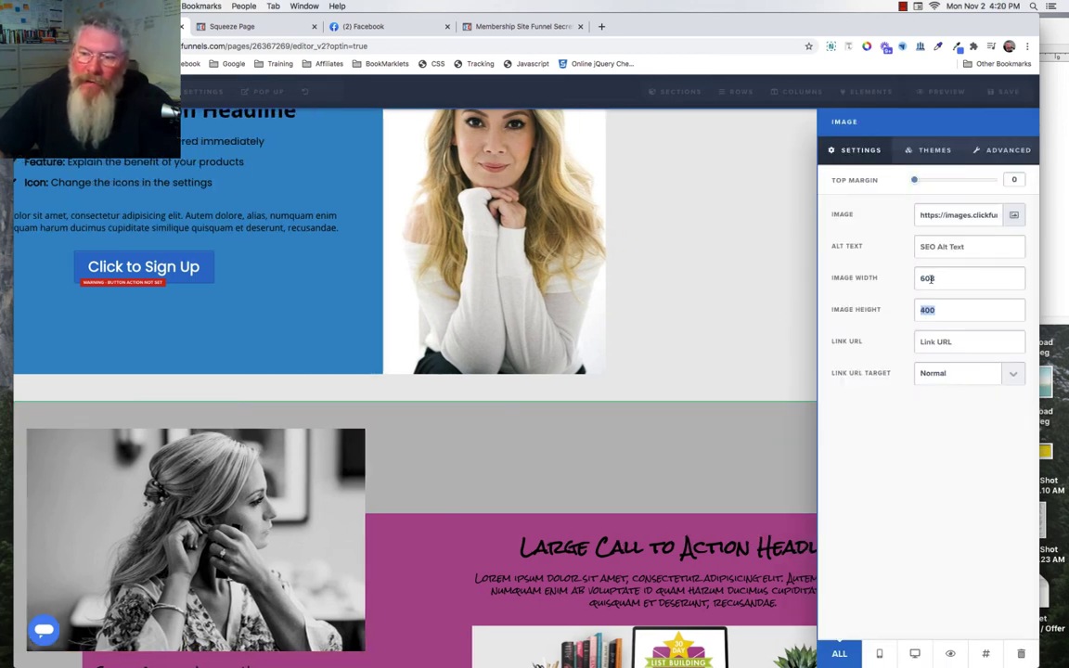
pyautogui.doubleClick(930, 279)
pyautogui.click(706, 332)
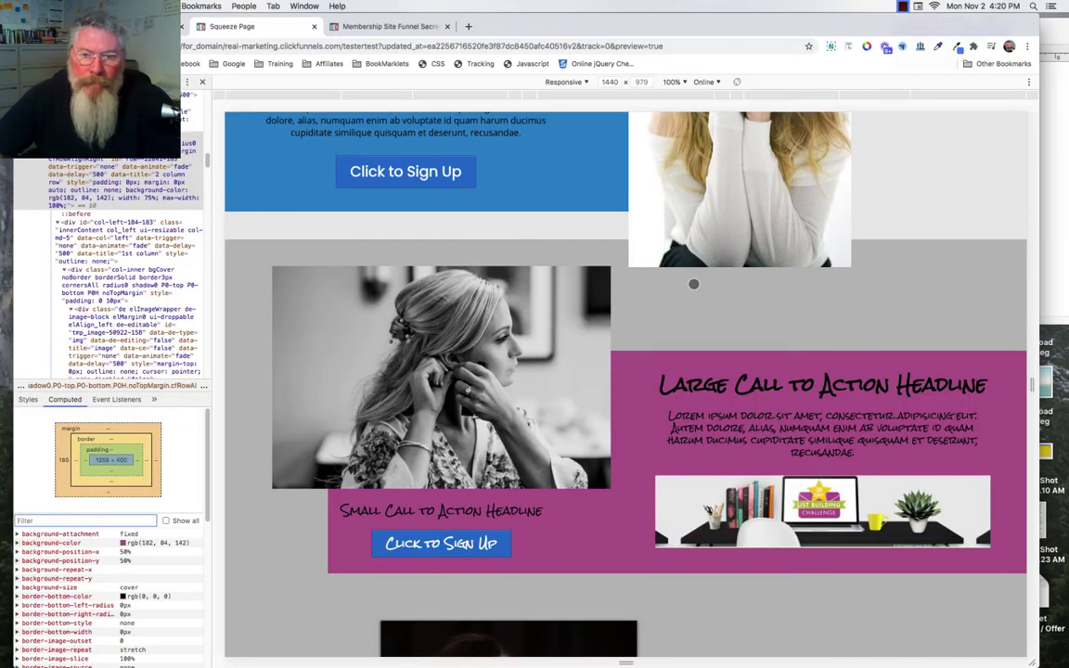
# Look through the Squeeze Page preview from the blue section downward, examining how each section's image overlaps its row
pyautogui.scroll(5, 693, 285)
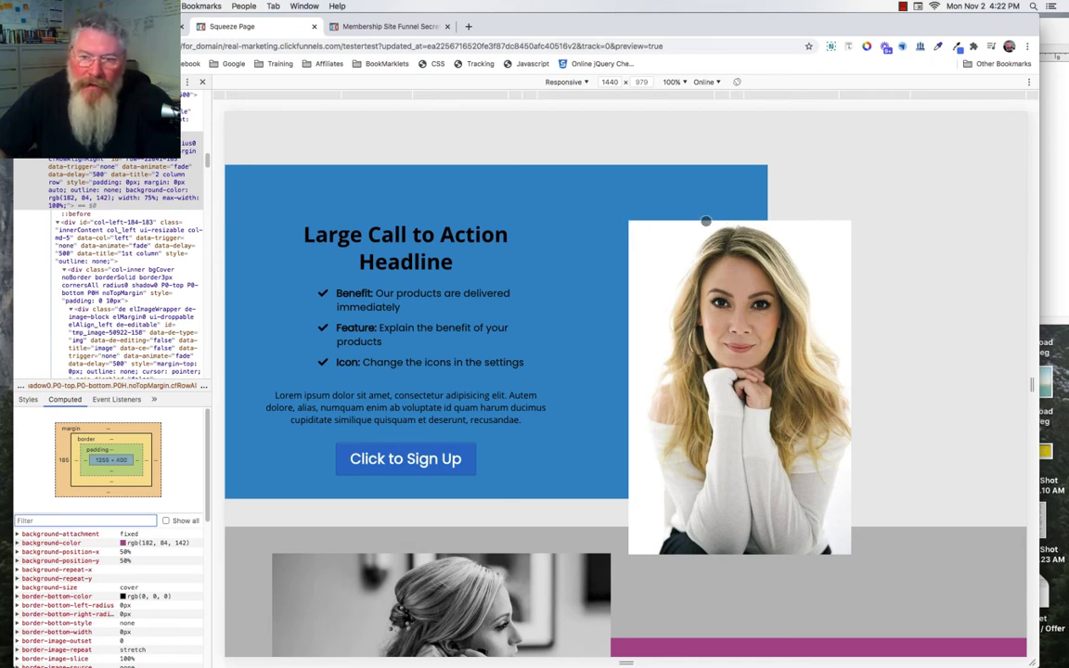
pyautogui.scroll(-5, 788, 274)
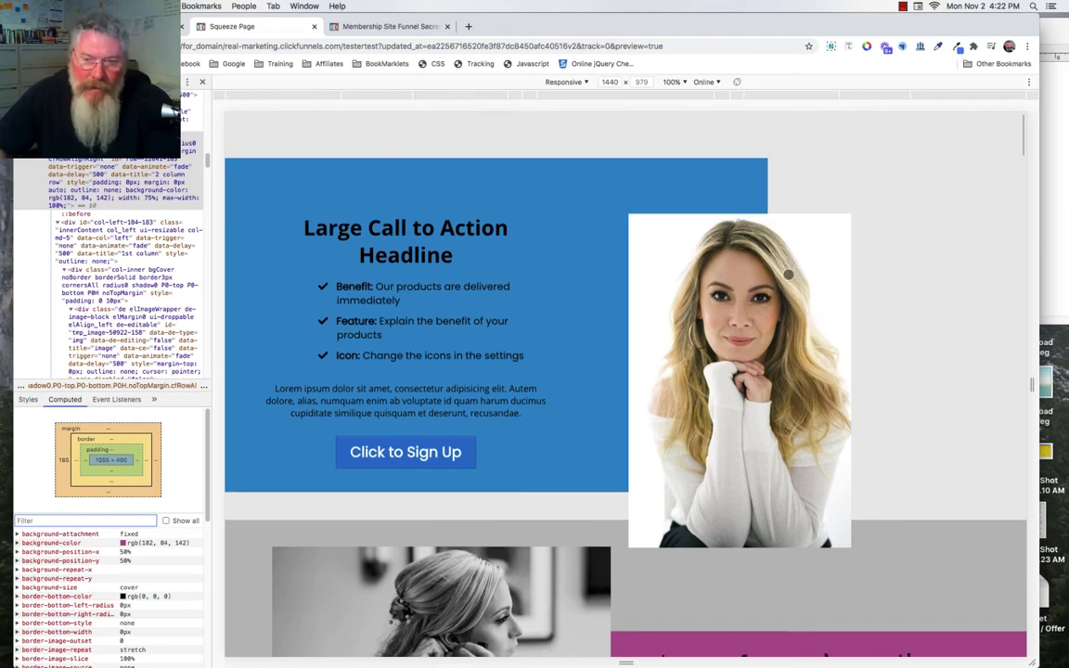
pyautogui.scroll(-1, 788, 274)
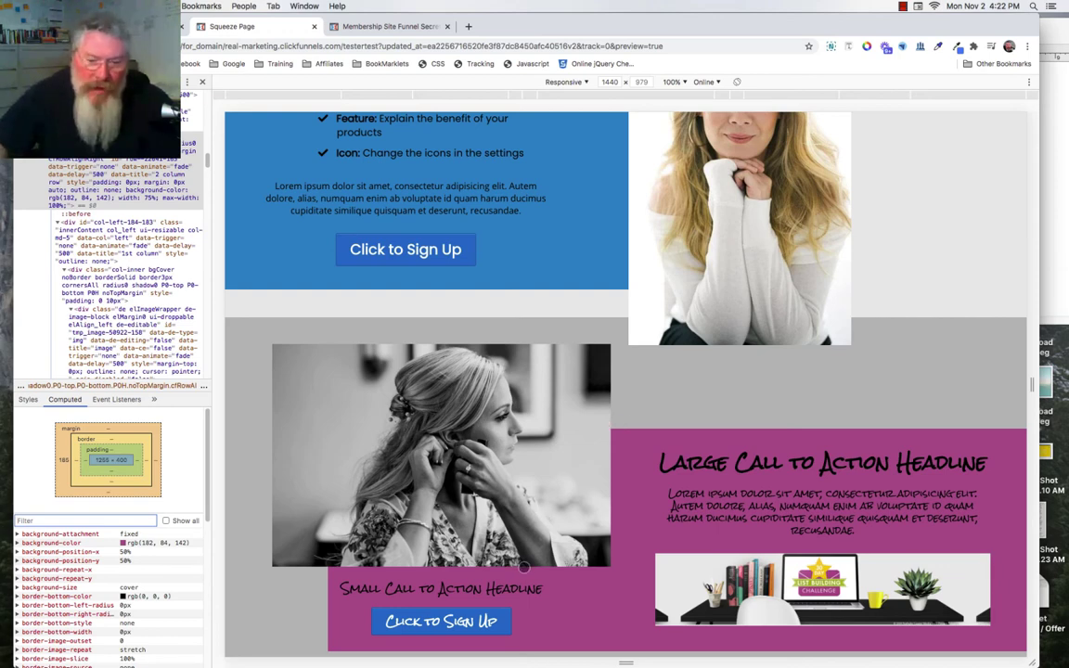
pyautogui.scroll(3, 524, 567)
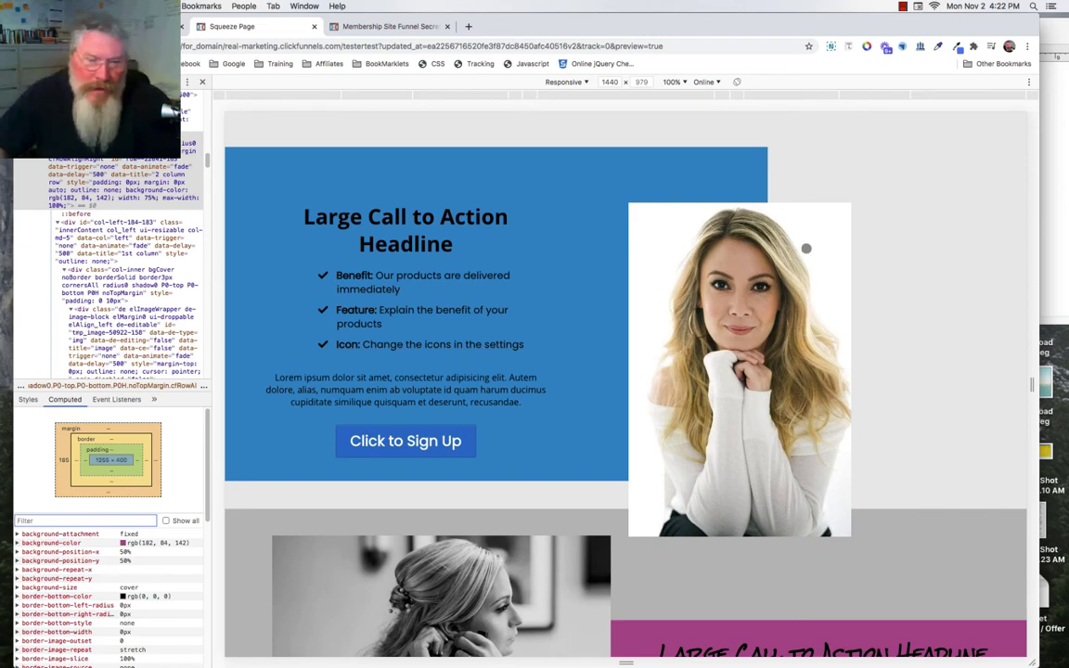
pyautogui.scroll(-10, 806, 248)
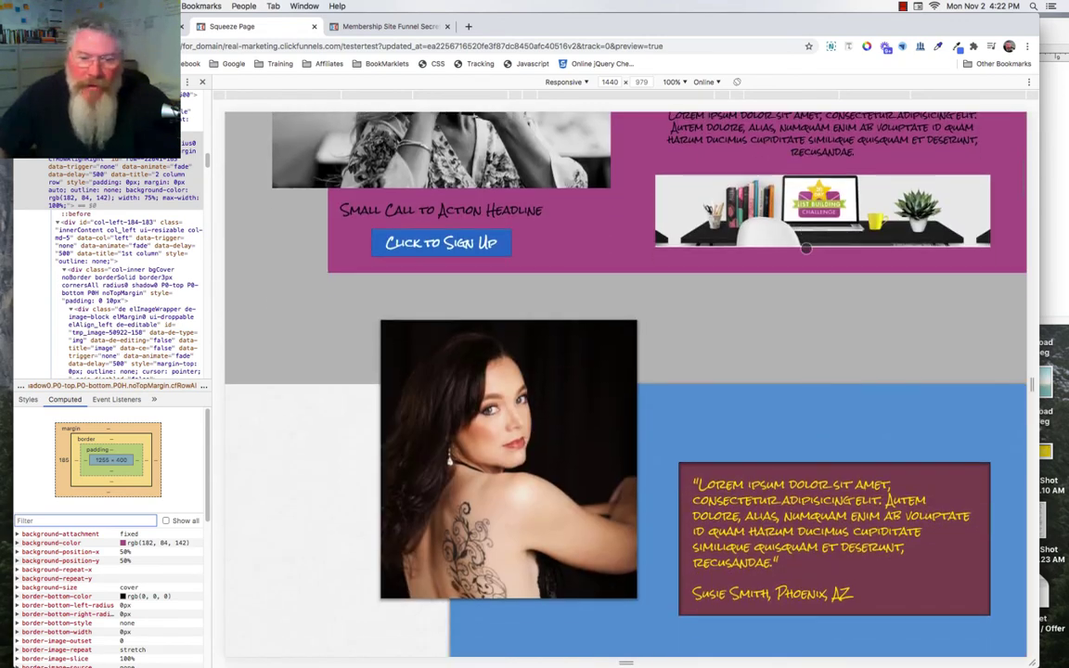
pyautogui.scroll(-1, 807, 248)
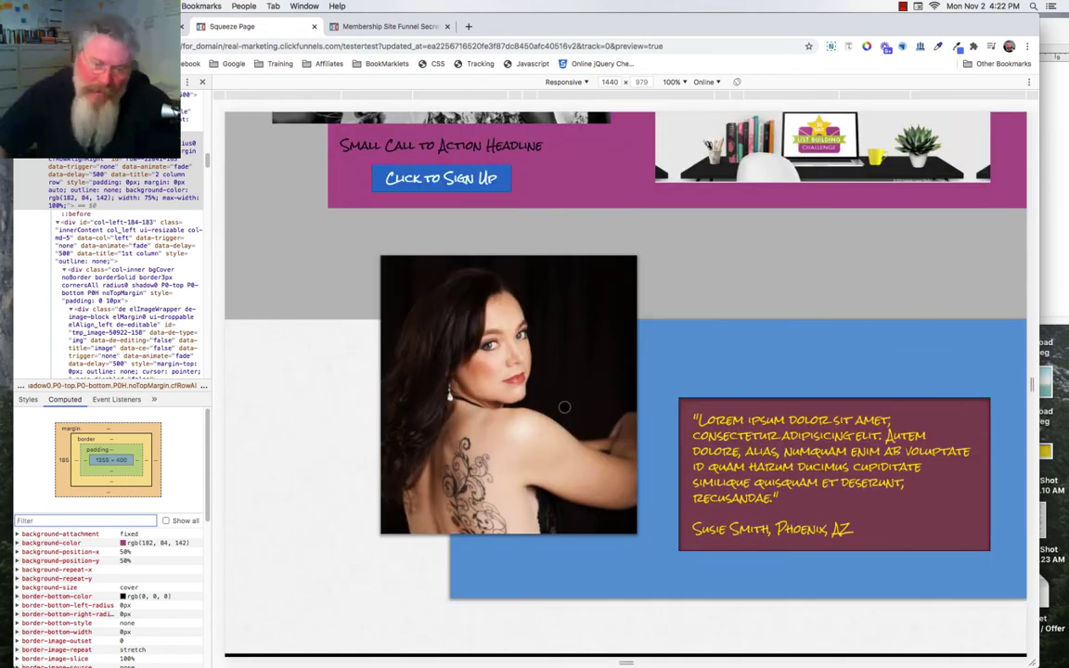
pyautogui.scroll(-15, 558, 393)
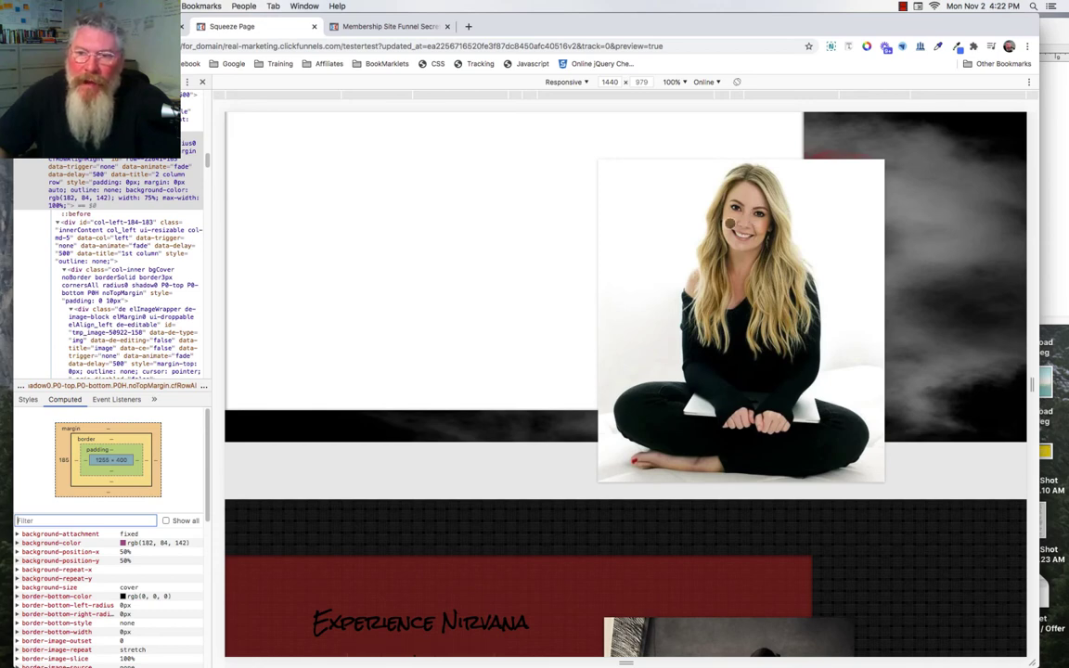
pyautogui.scroll(-5, 627, 306)
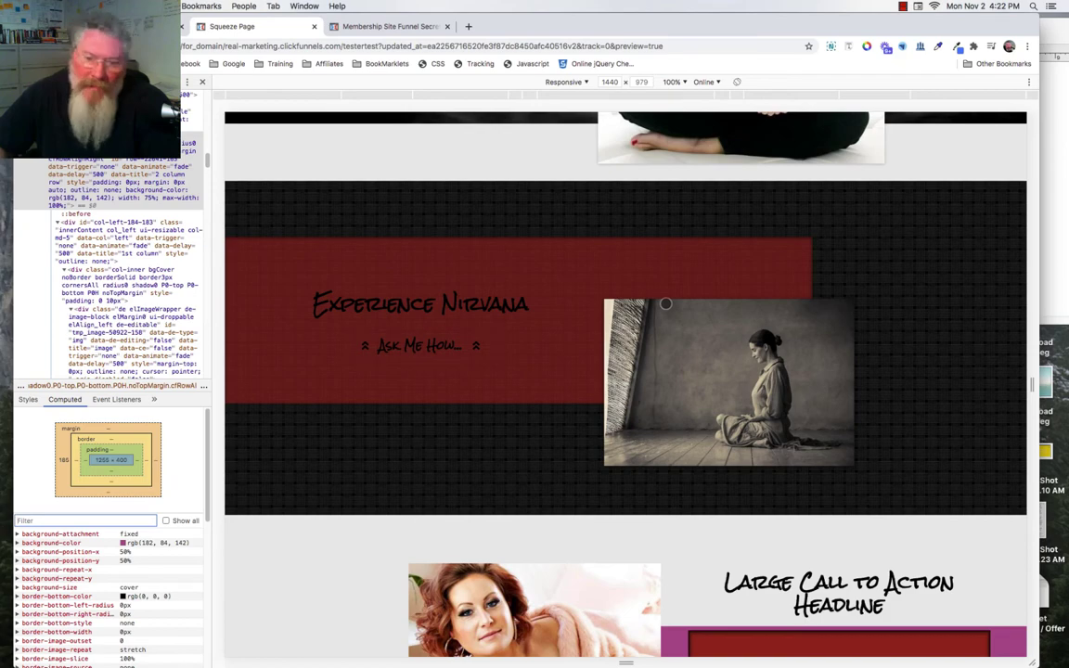
pyautogui.scroll(-1, 665, 303)
pyautogui.scroll(-15, 666, 303)
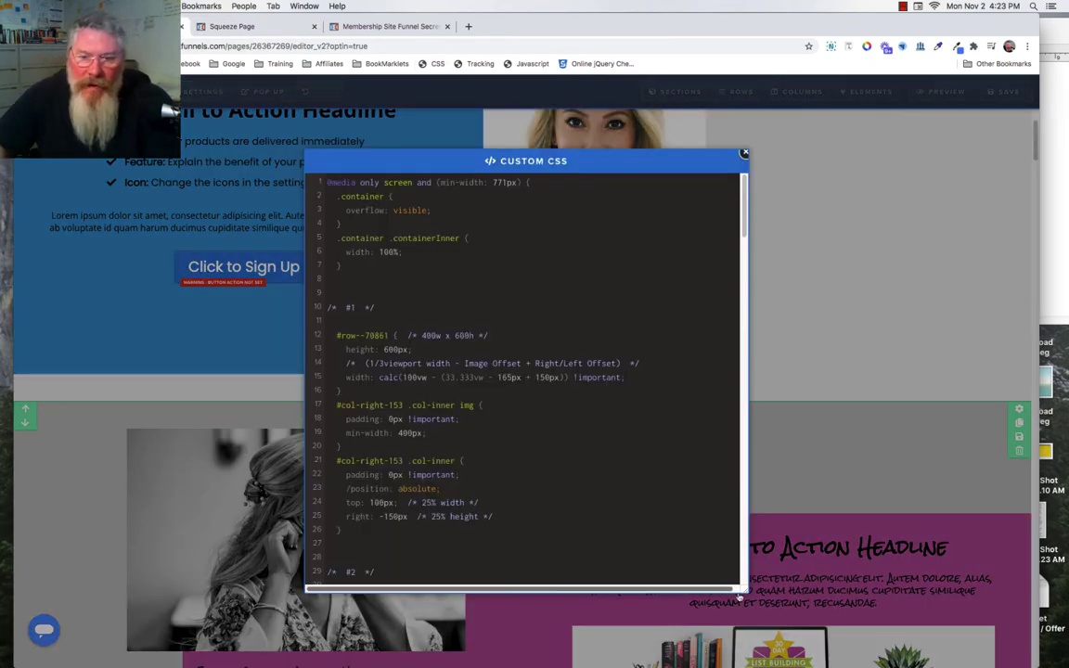
# Make the editor's Custom CSS window taller and examine the min-width media query on the first line
pyautogui.moveTo(744, 587); pyautogui.dragTo(712, 654)
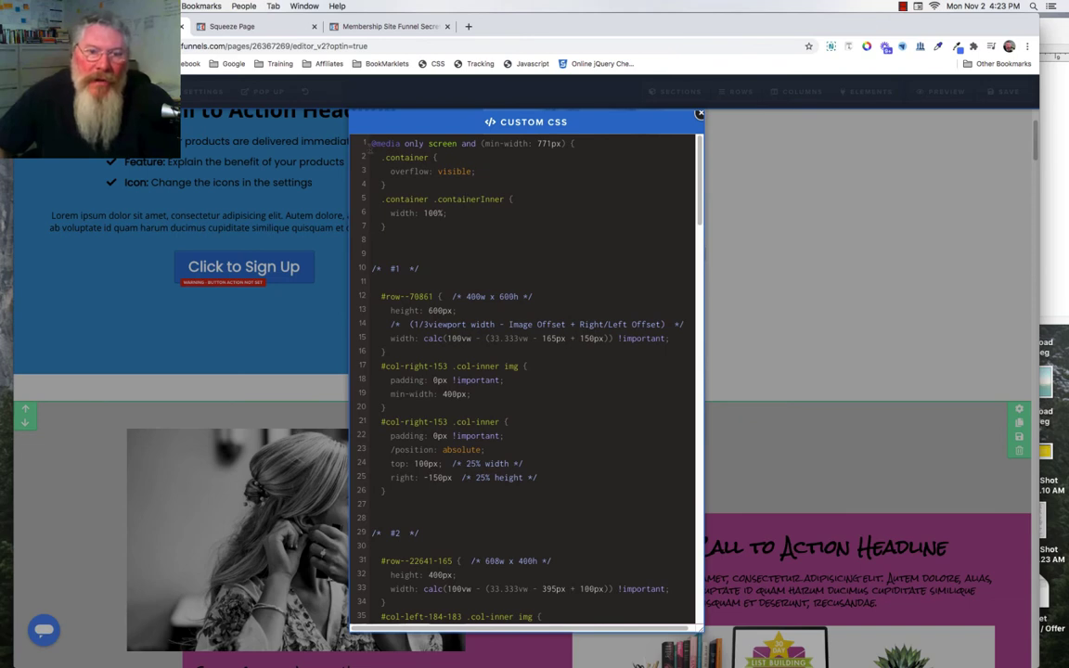
pyautogui.moveTo(371, 144); pyautogui.dragTo(580, 144)
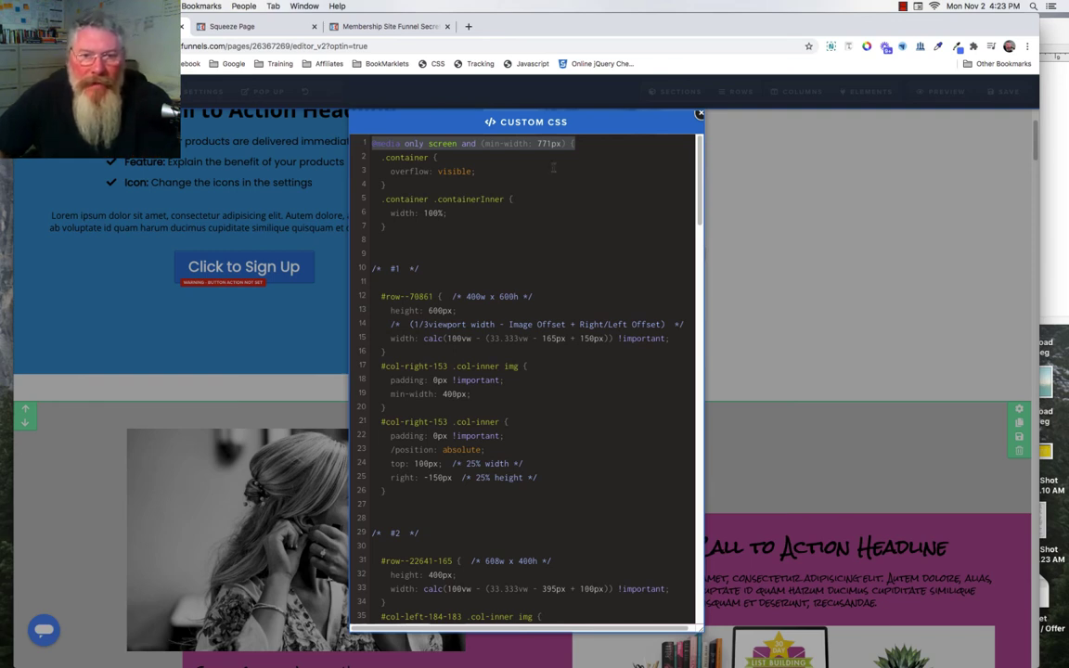
pyautogui.click(536, 144)
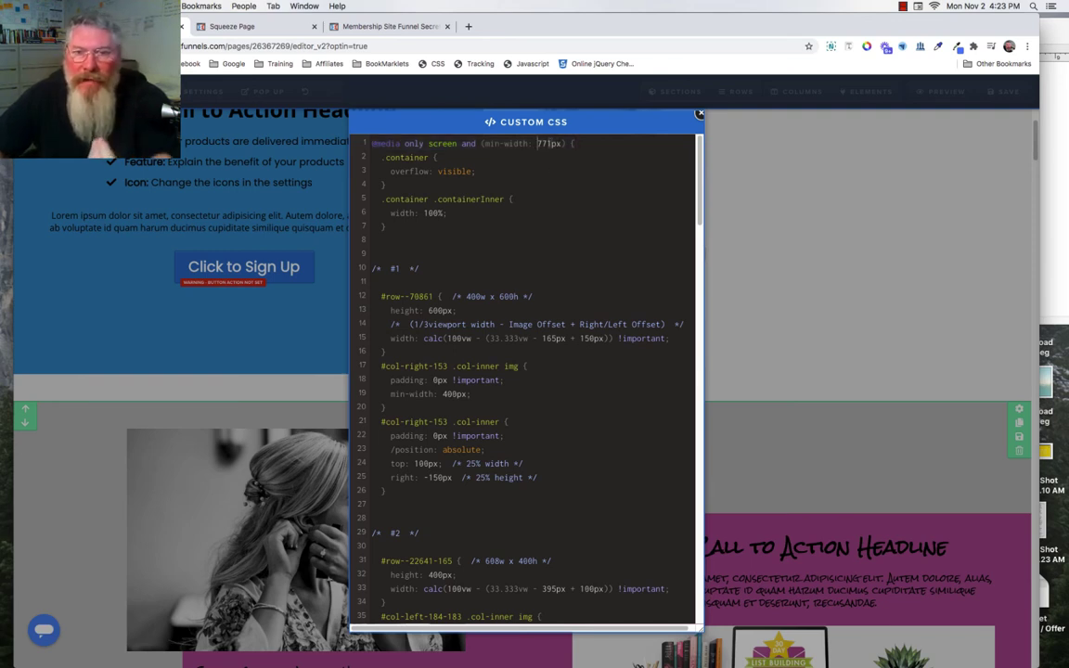
# In the Squeeze Page preview, compare the layout at 768 px and 1024 px widths and examine the stacked sections at 768 px
pyautogui.click(221, 26)
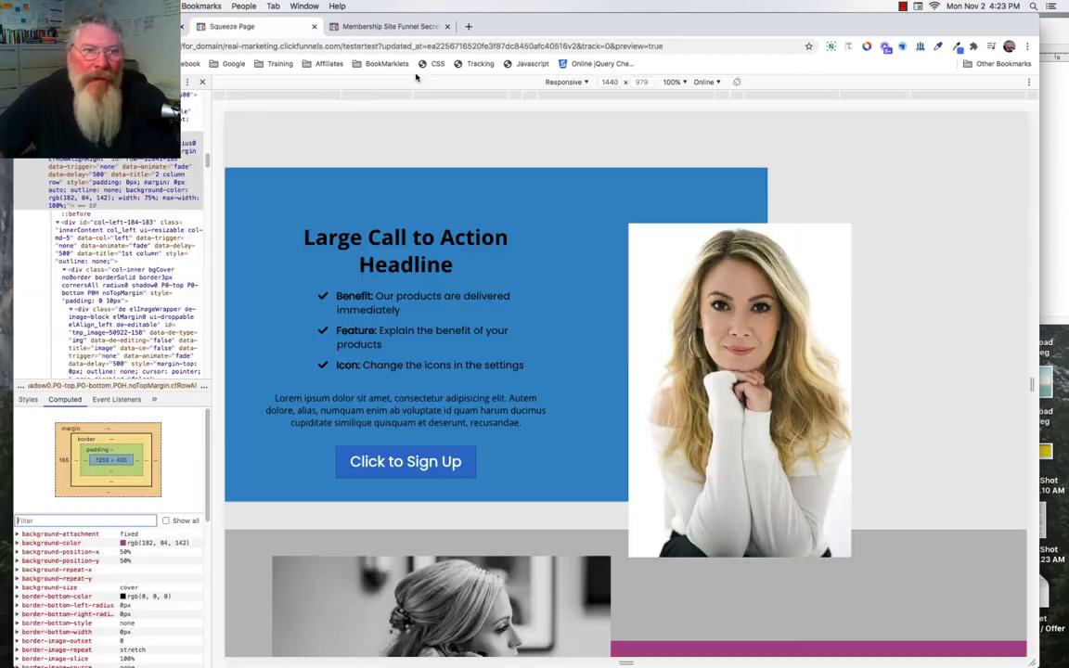
pyautogui.click(470, 96)
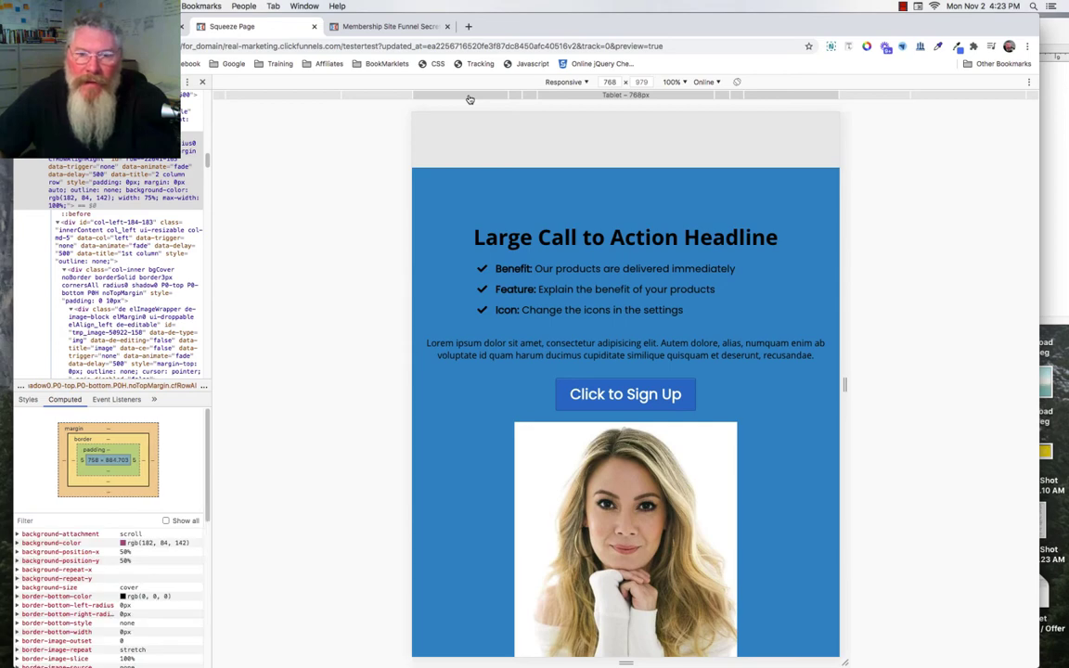
pyautogui.click(422, 97)
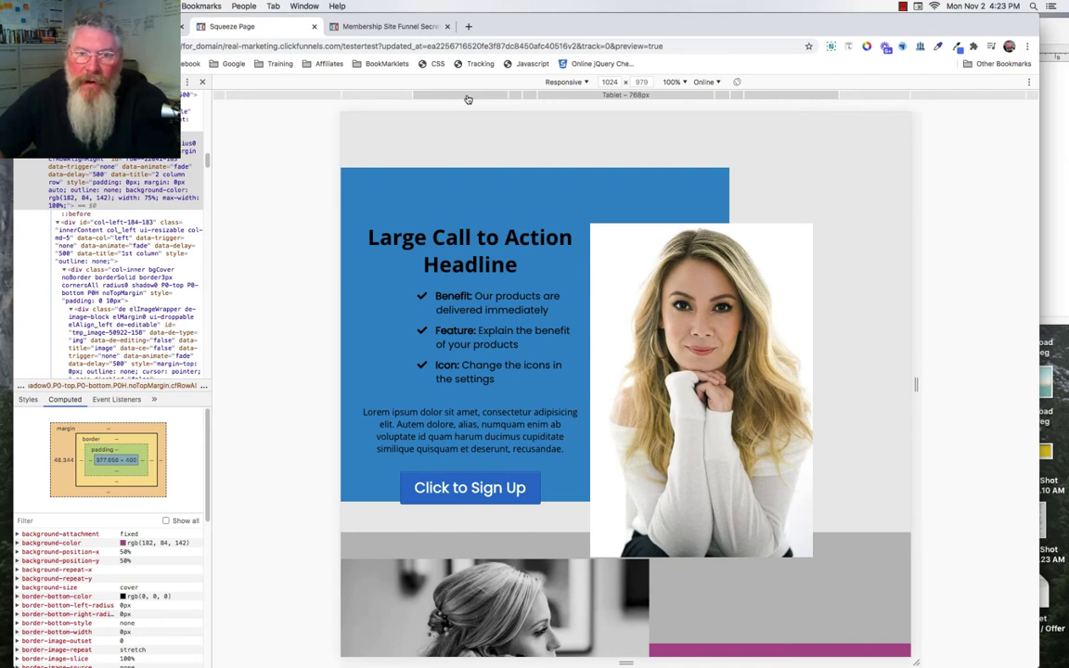
pyautogui.click(467, 99)
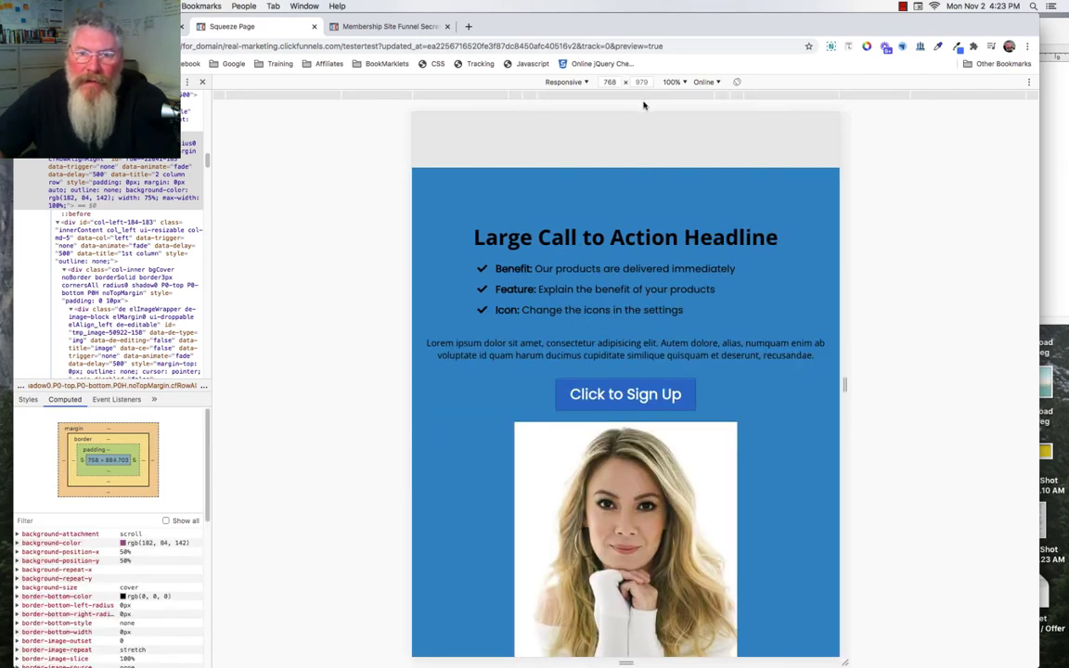
pyautogui.scroll(-1, 777, 263)
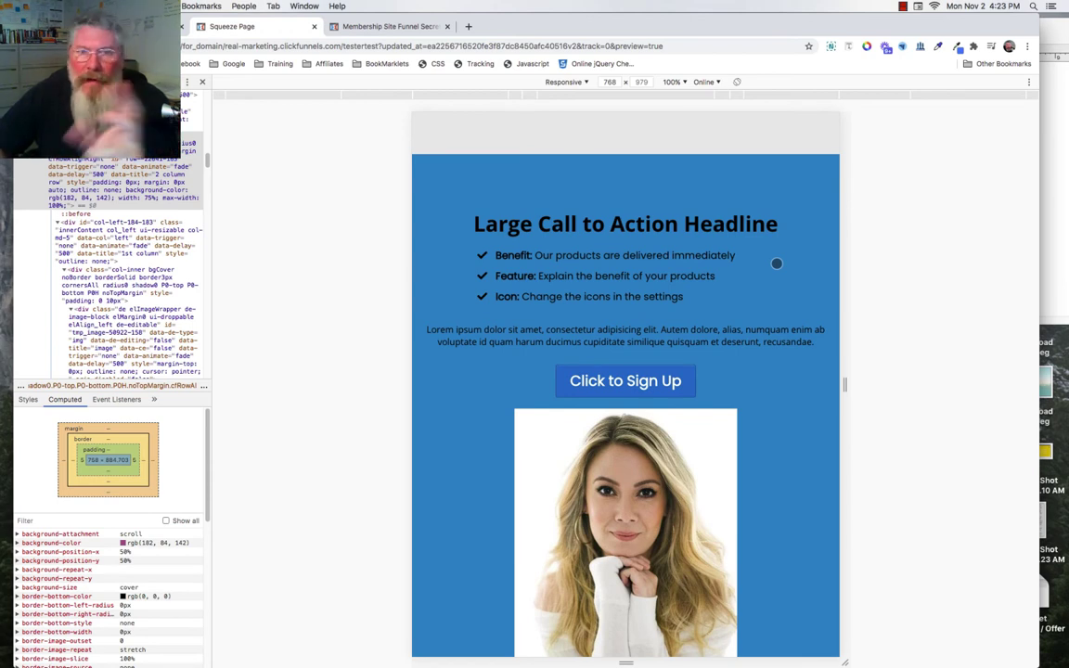
pyautogui.scroll(-10, 777, 264)
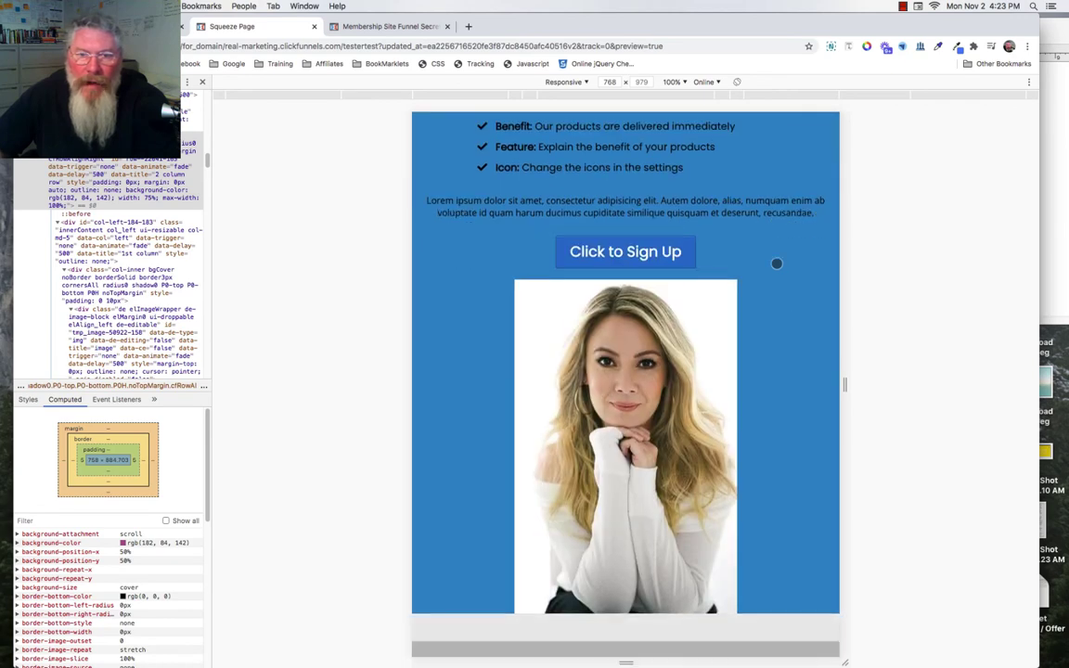
# Look through the 768 px Squeeze Page preview from the blue section to the Experience Nirvana section, examining how the images stack
pyautogui.scroll(10, 777, 263)
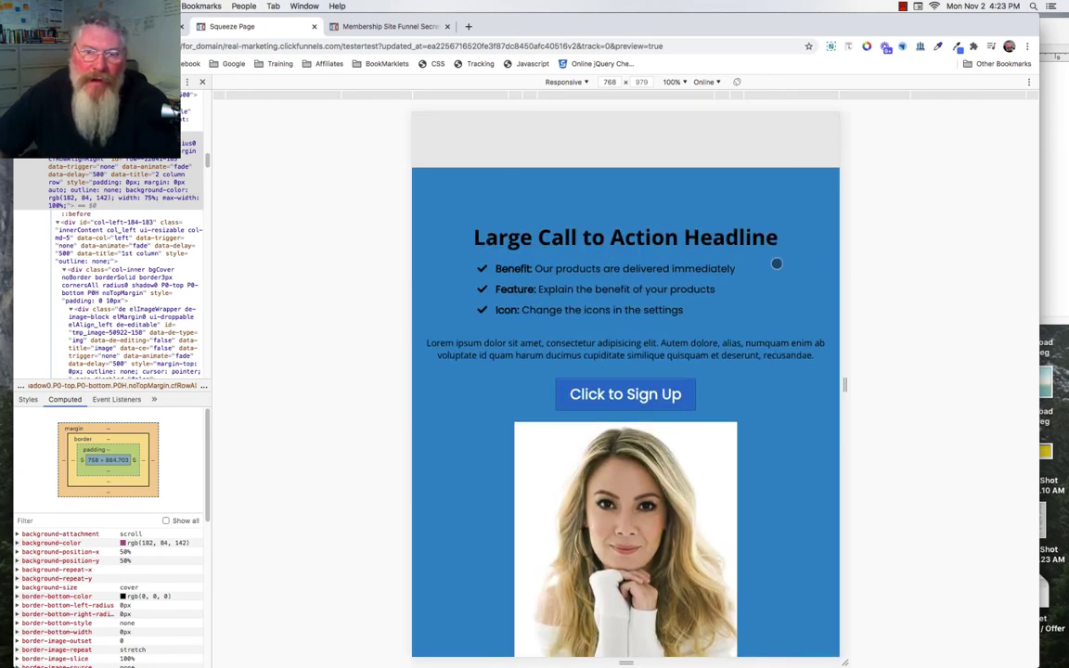
pyautogui.scroll(-1, 777, 264)
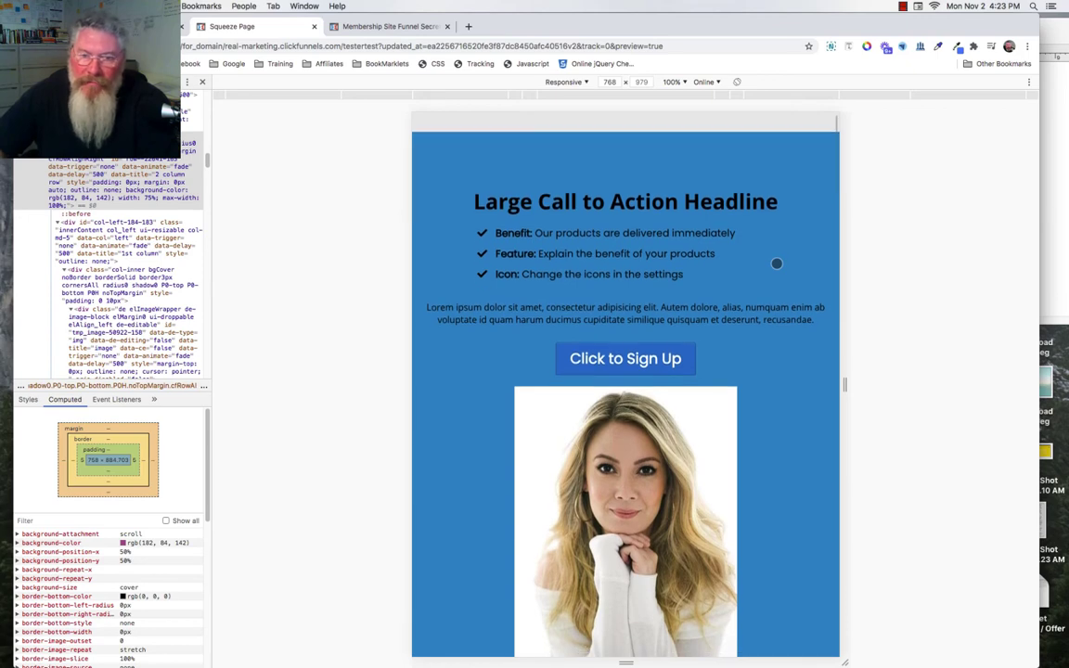
pyautogui.scroll(-8, 777, 263)
pyautogui.scroll(-12, 776, 263)
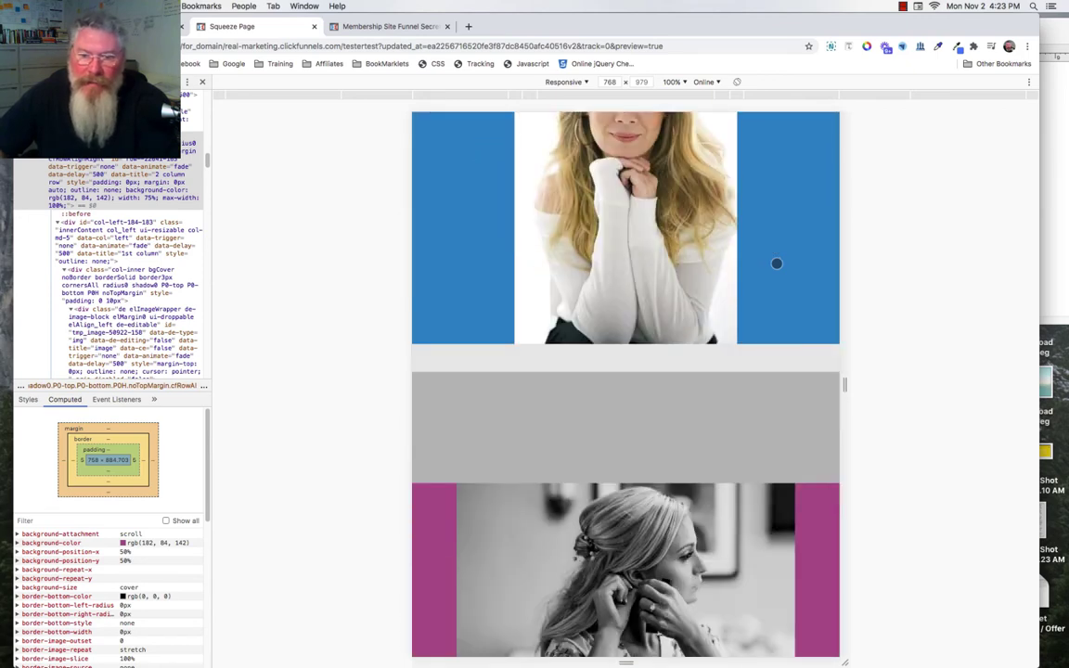
pyautogui.scroll(-6, 776, 264)
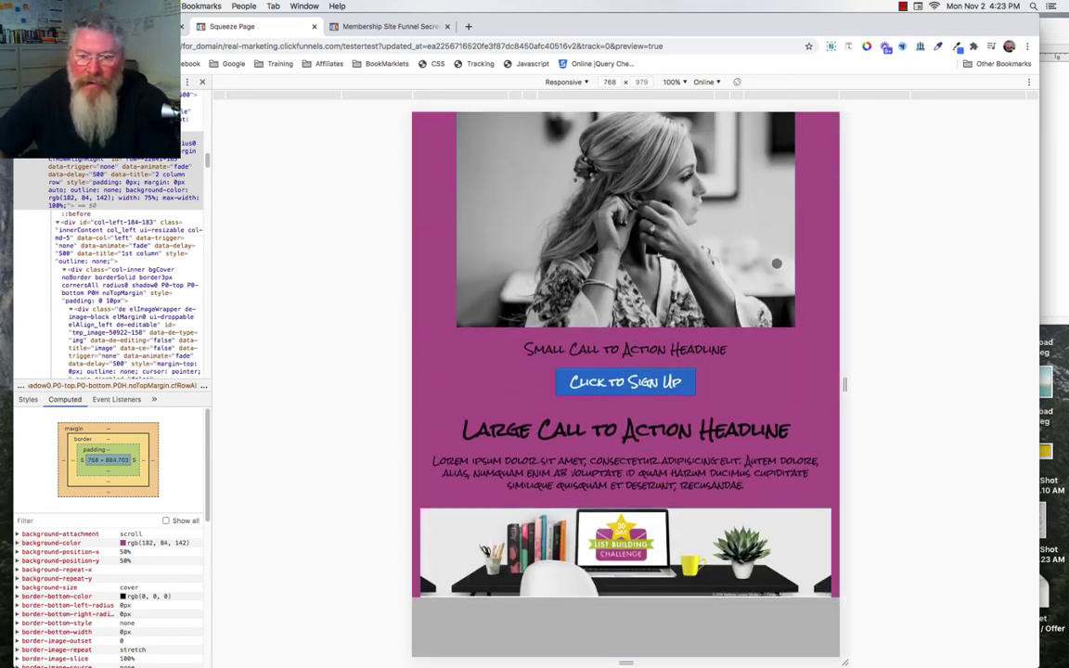
pyautogui.scroll(-13, 777, 264)
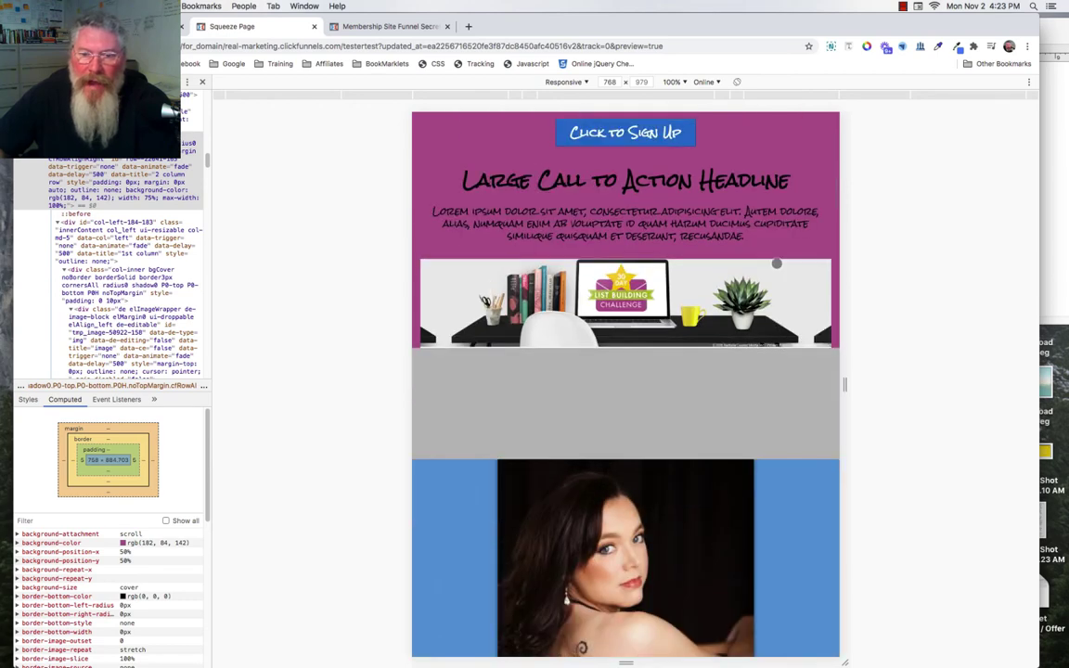
pyautogui.scroll(-5, 776, 263)
pyautogui.scroll(-13, 777, 264)
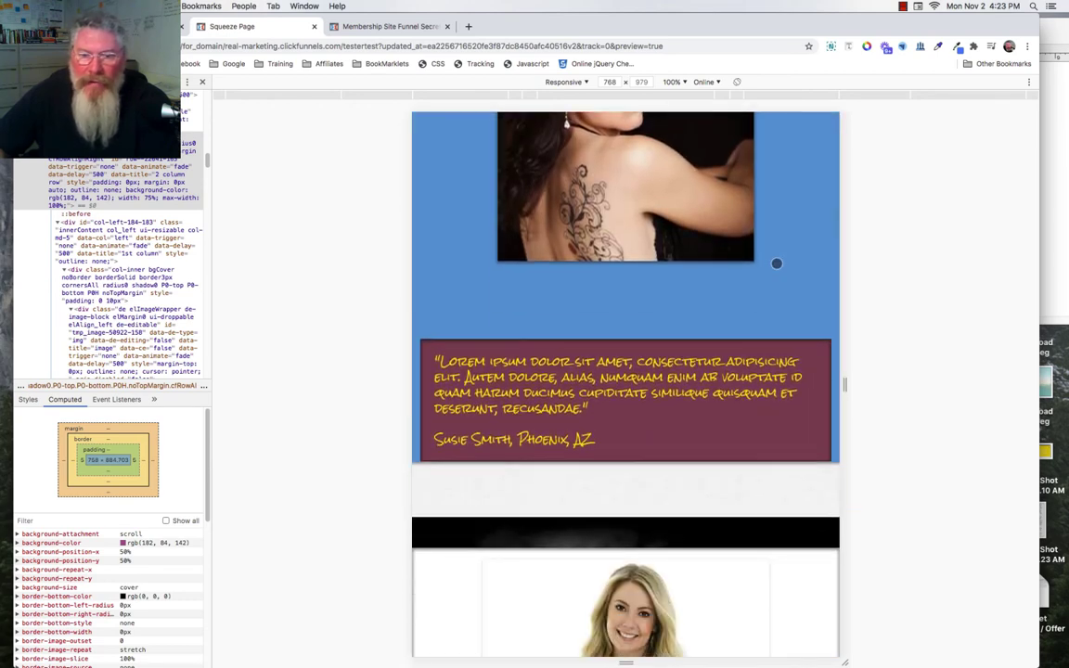
pyautogui.scroll(-13, 777, 264)
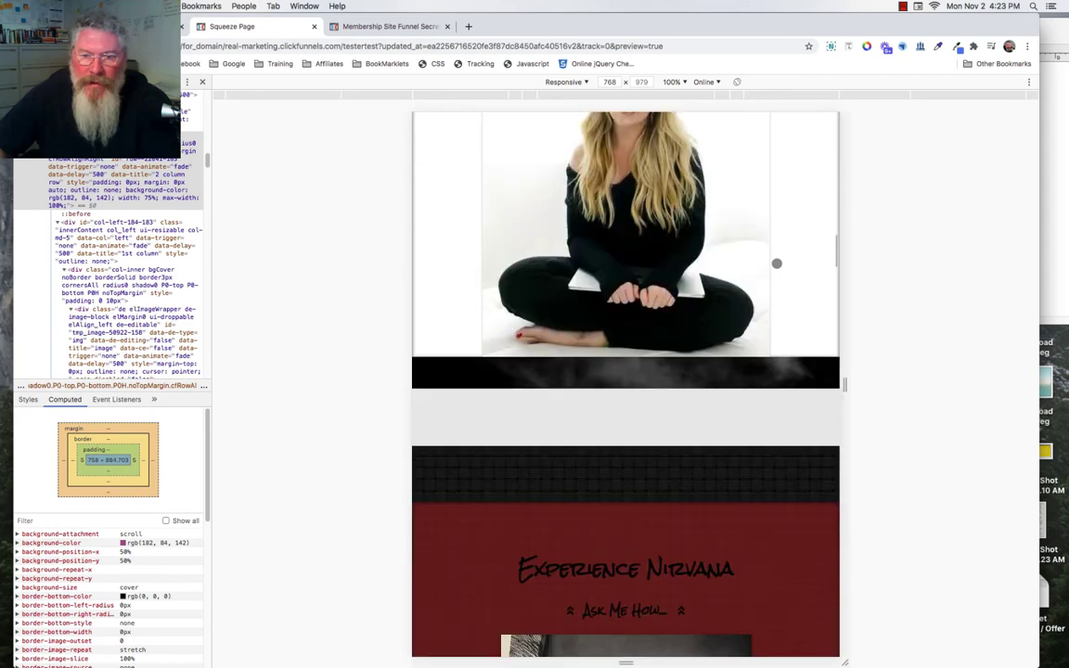
pyautogui.scroll(8, 777, 264)
pyautogui.scroll(2, 777, 263)
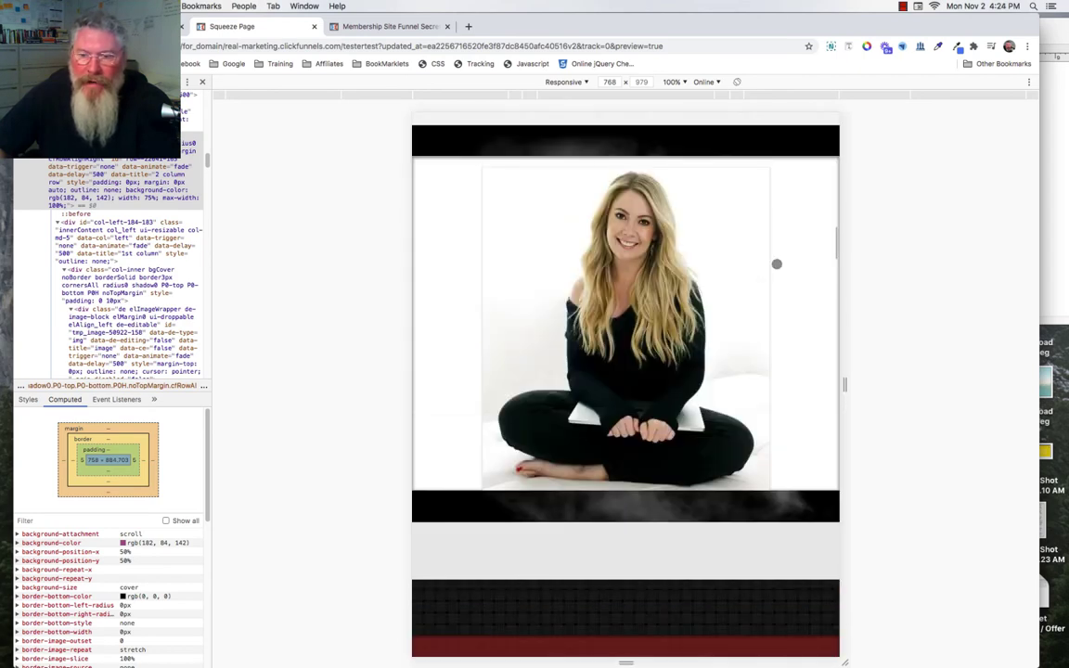
pyautogui.scroll(-12, 776, 264)
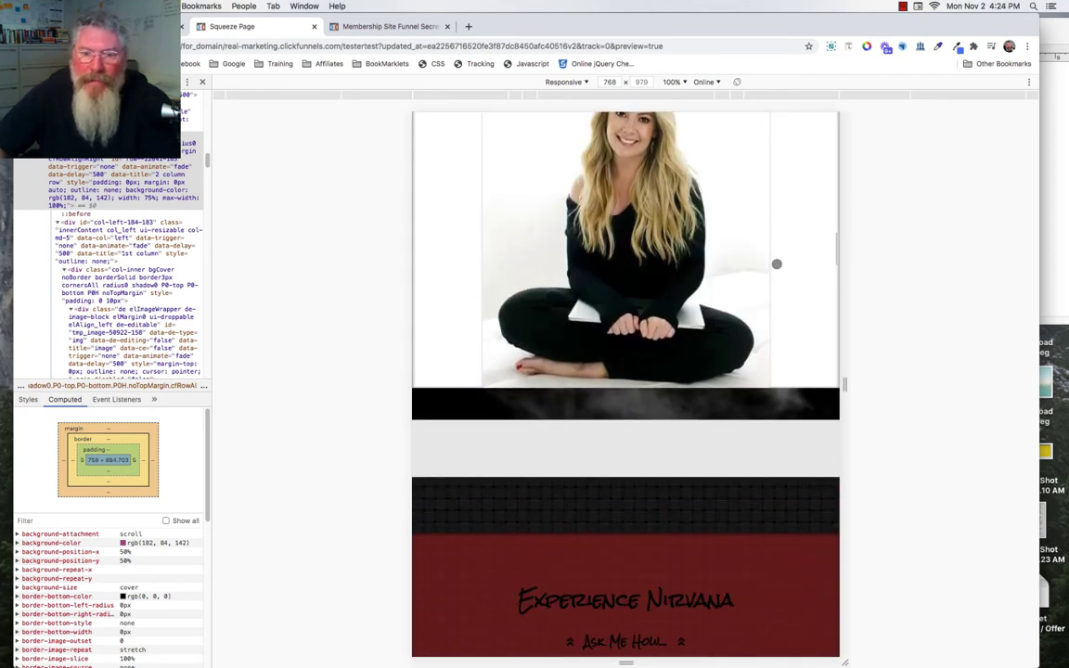
pyautogui.scroll(-3, 777, 264)
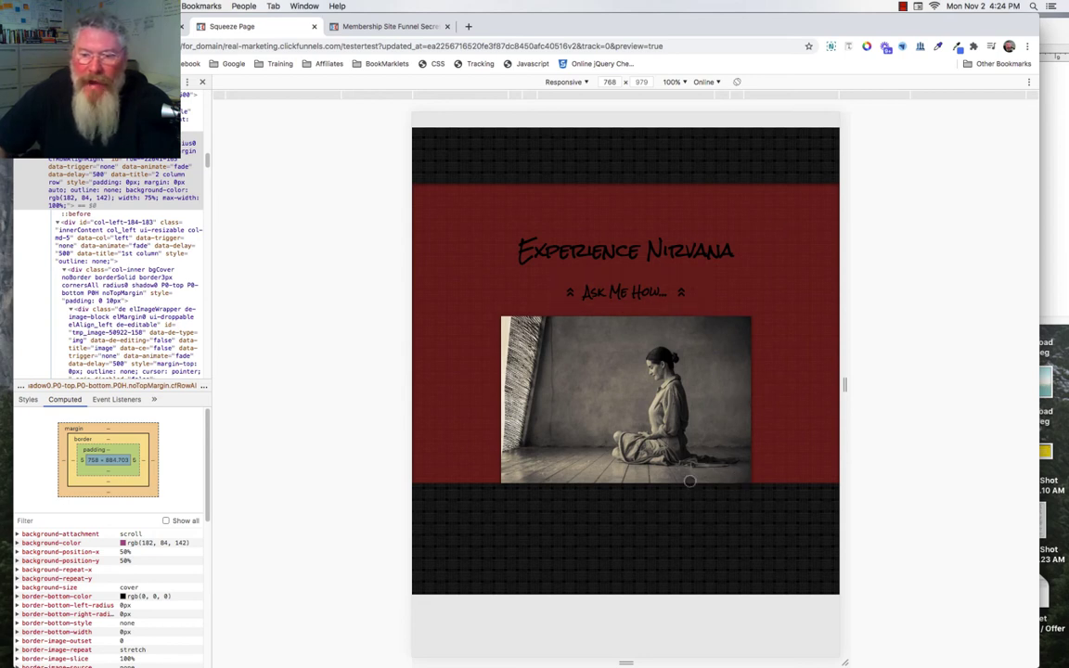
# Examine the purple section with the badge row at 768 px, and review the stacked sections back up to the blue one
pyautogui.scroll(-10, 767, 432)
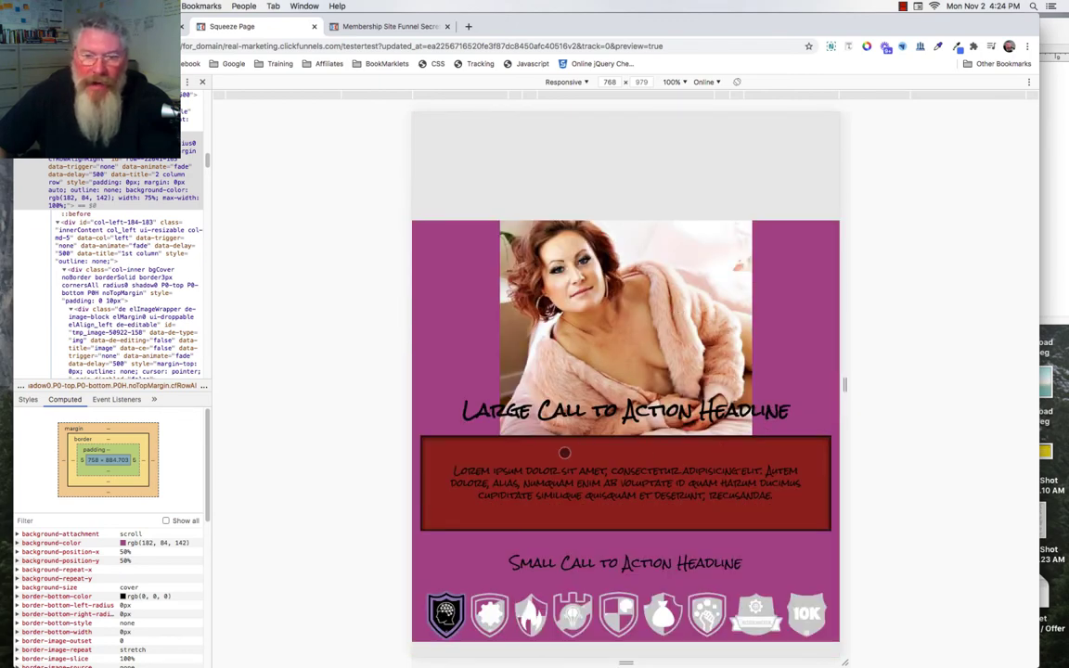
pyautogui.scroll(-1, 677, 468)
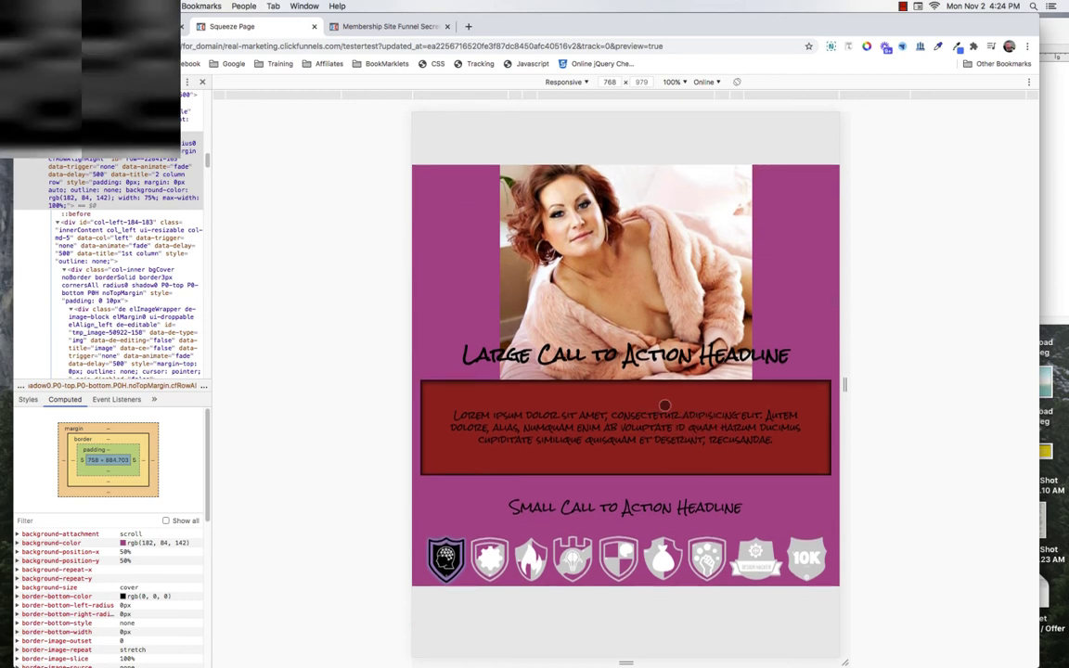
pyautogui.scroll(-2, 674, 397)
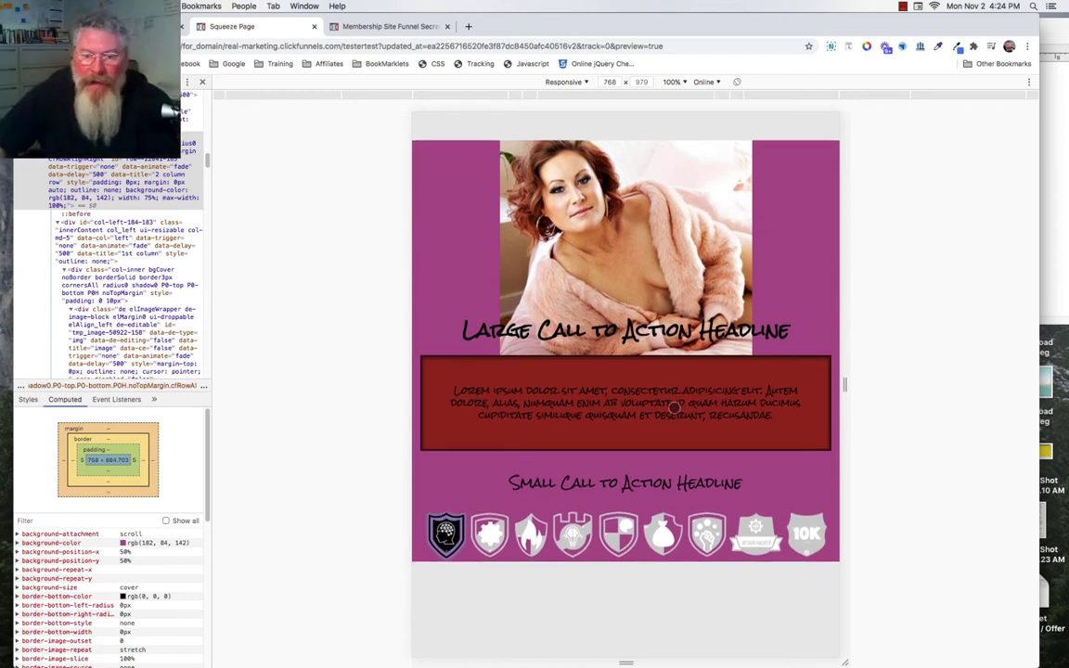
pyautogui.scroll(4, 675, 406)
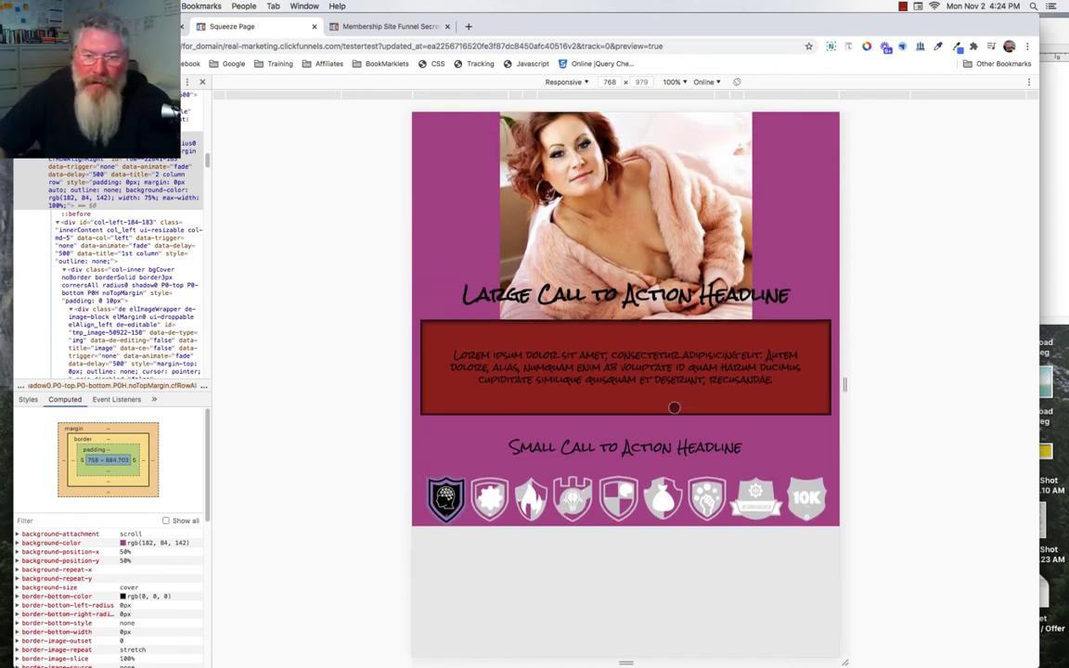
pyautogui.scroll(15, 674, 407)
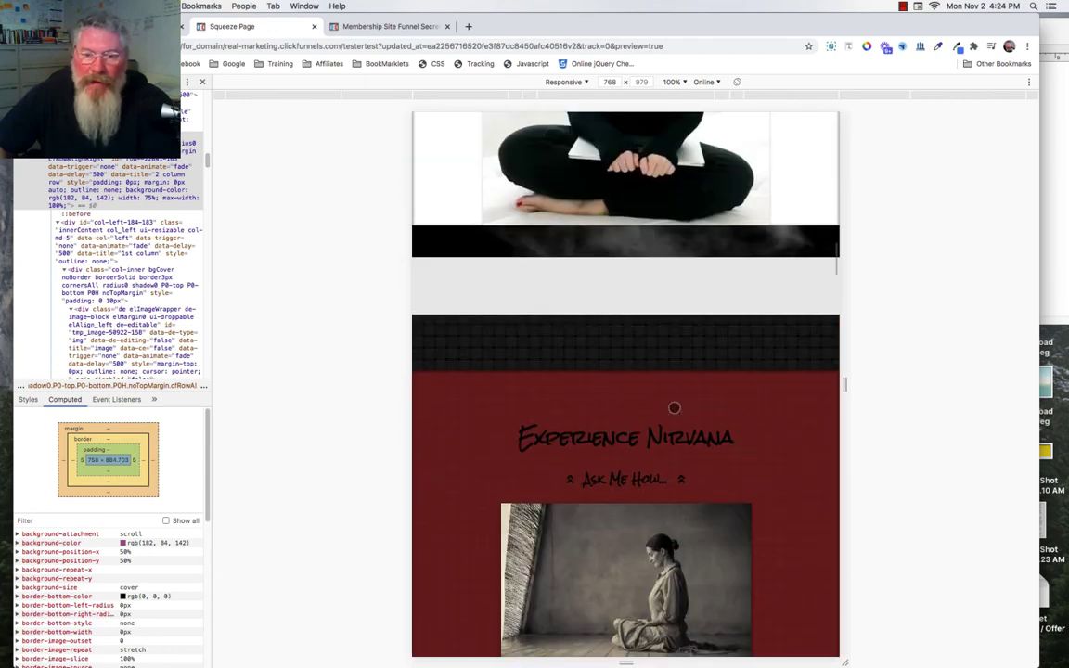
pyautogui.scroll(6, 675, 407)
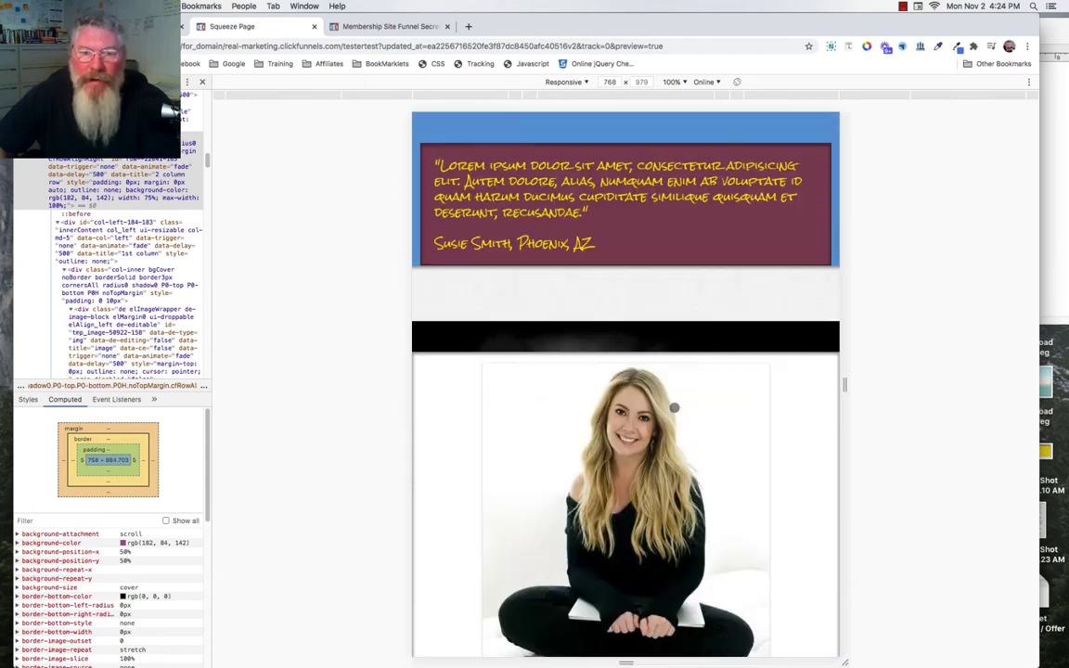
pyautogui.scroll(15, 675, 407)
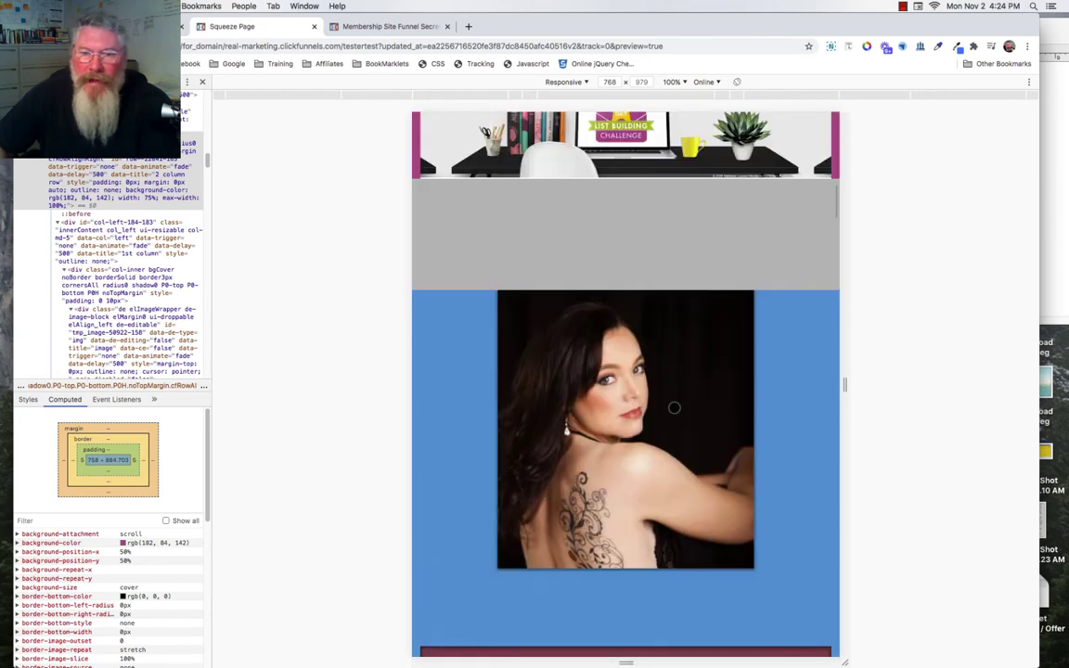
pyautogui.scroll(15, 674, 407)
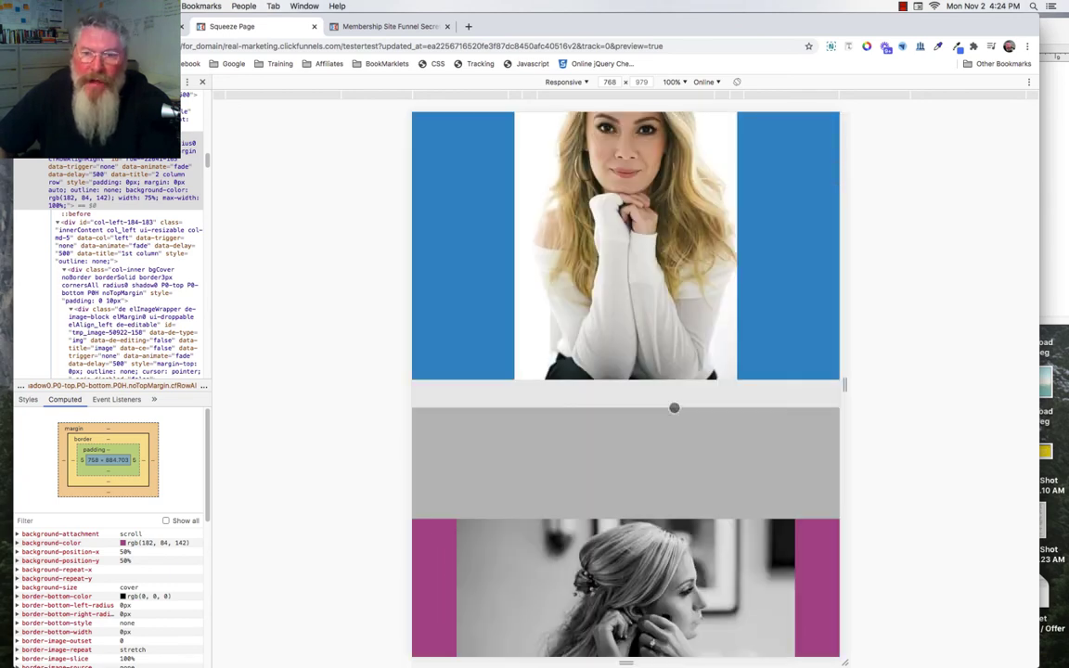
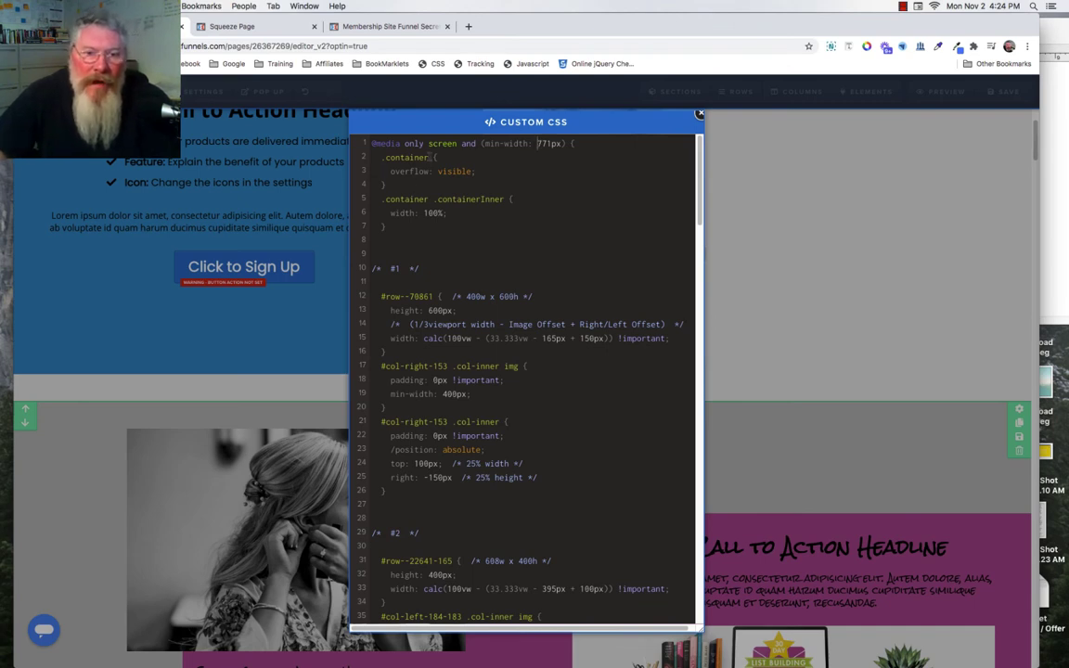
# Compare the .container selector on line 2 of the Custom CSS with the section's container class in the preview's page markup
pyautogui.moveTo(429, 158); pyautogui.dragTo(385, 157)
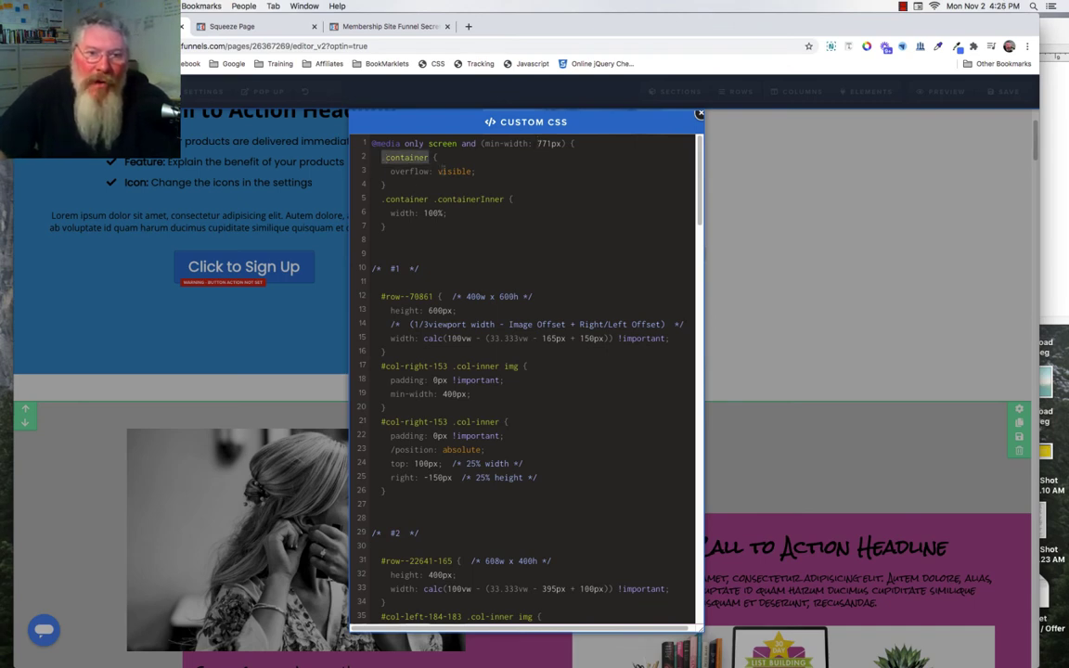
pyautogui.click(256, 26)
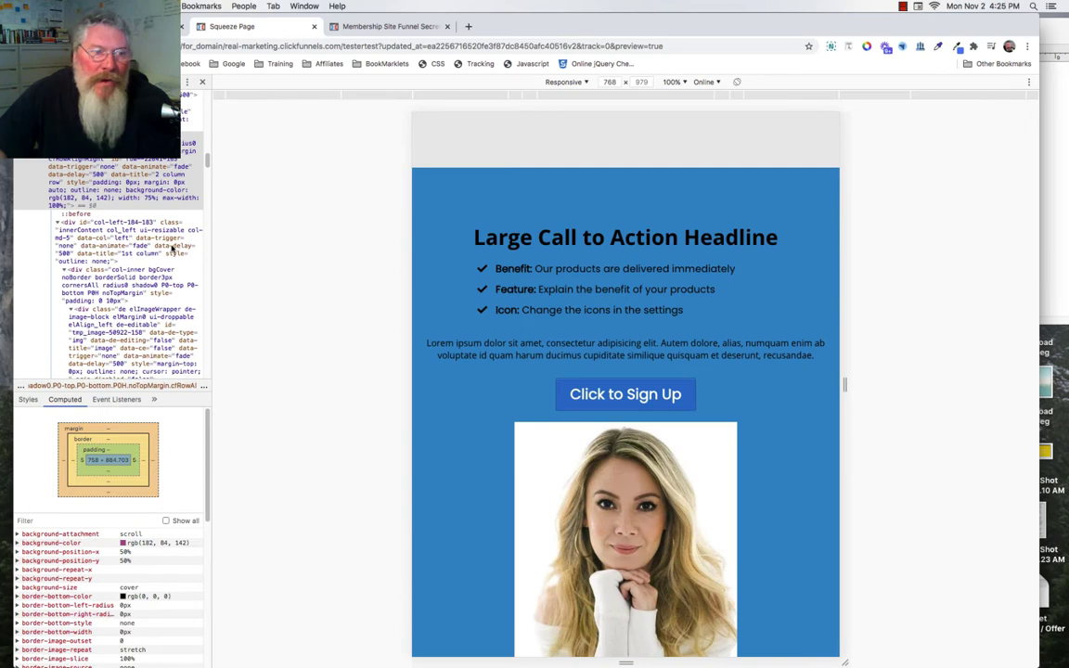
pyautogui.scroll(3, 163, 194)
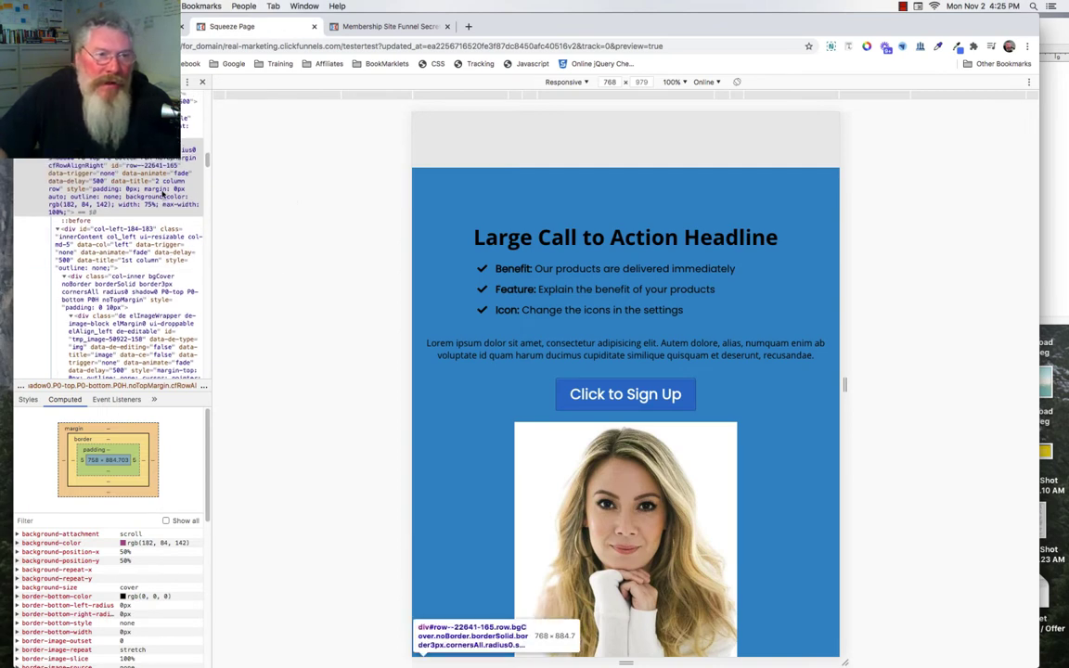
pyautogui.scroll(5, 163, 192)
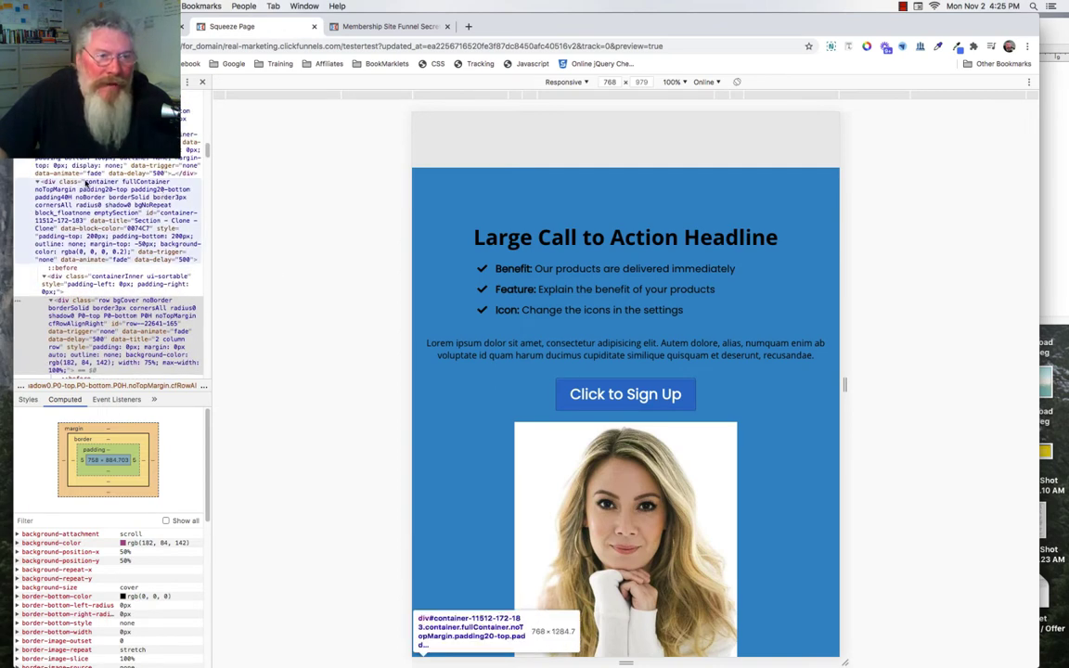
pyautogui.click(107, 186)
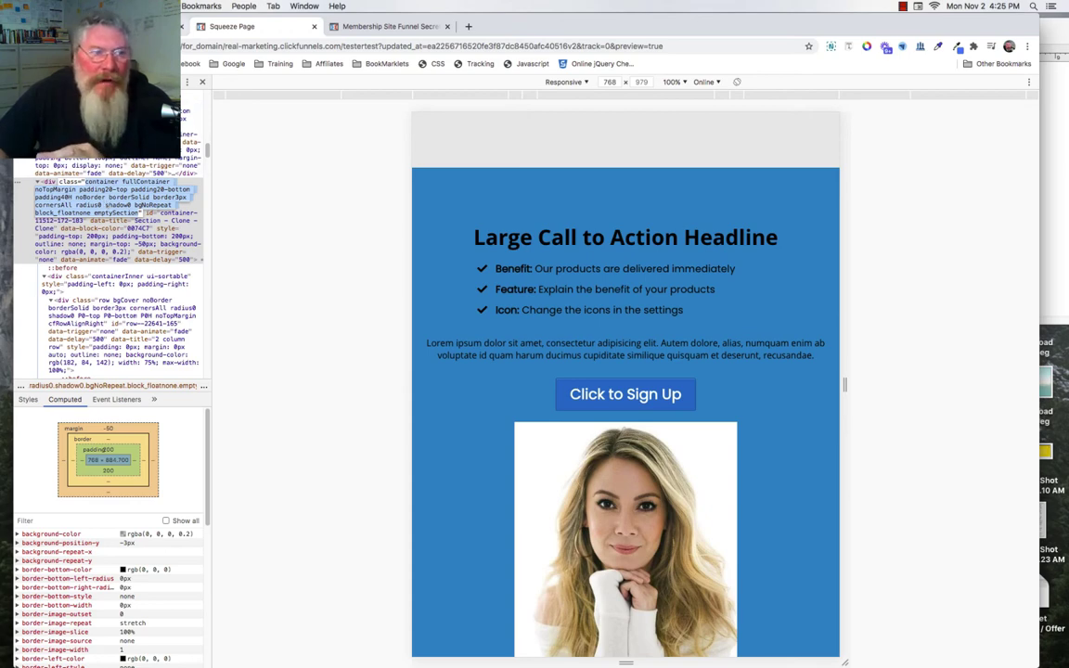
pyautogui.press('super+grave')
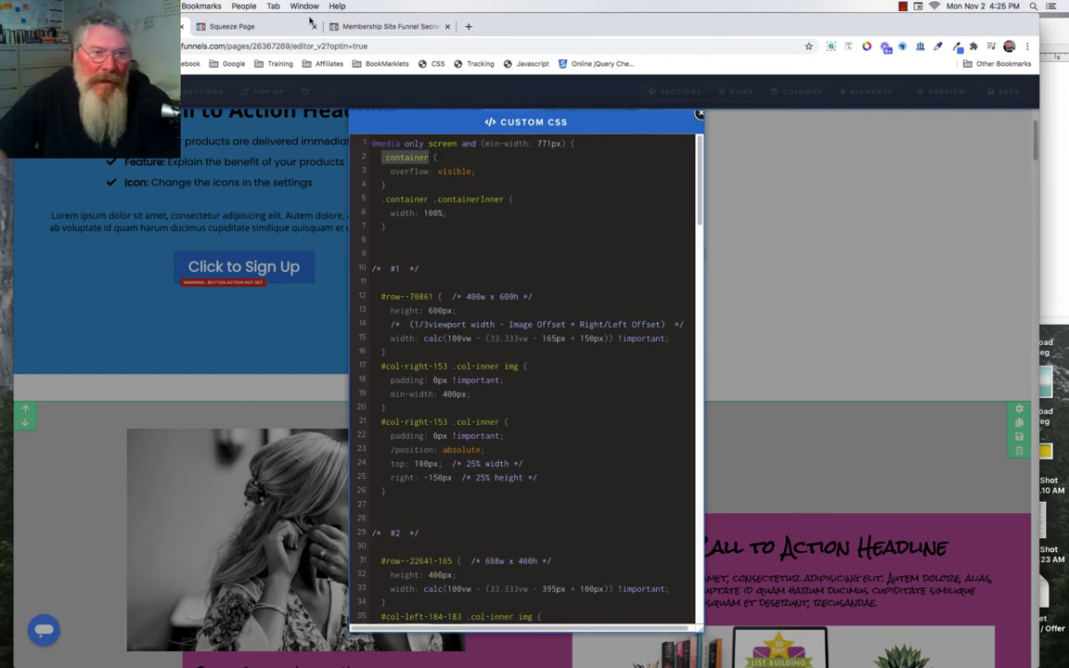
pyautogui.press('super+grave')
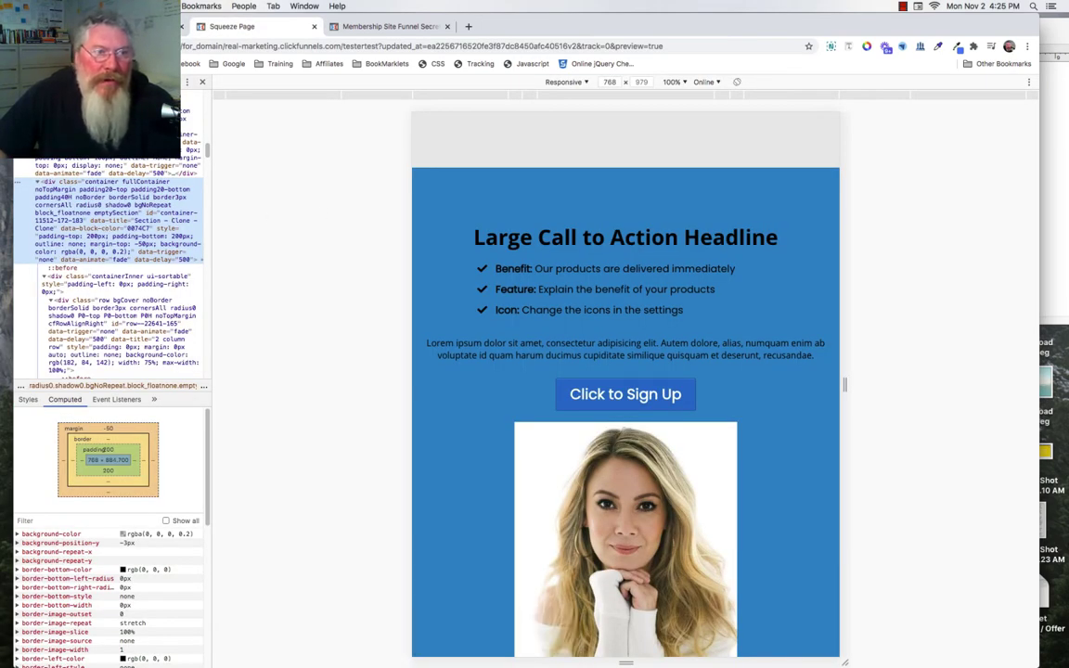
pyautogui.press('super+grave')
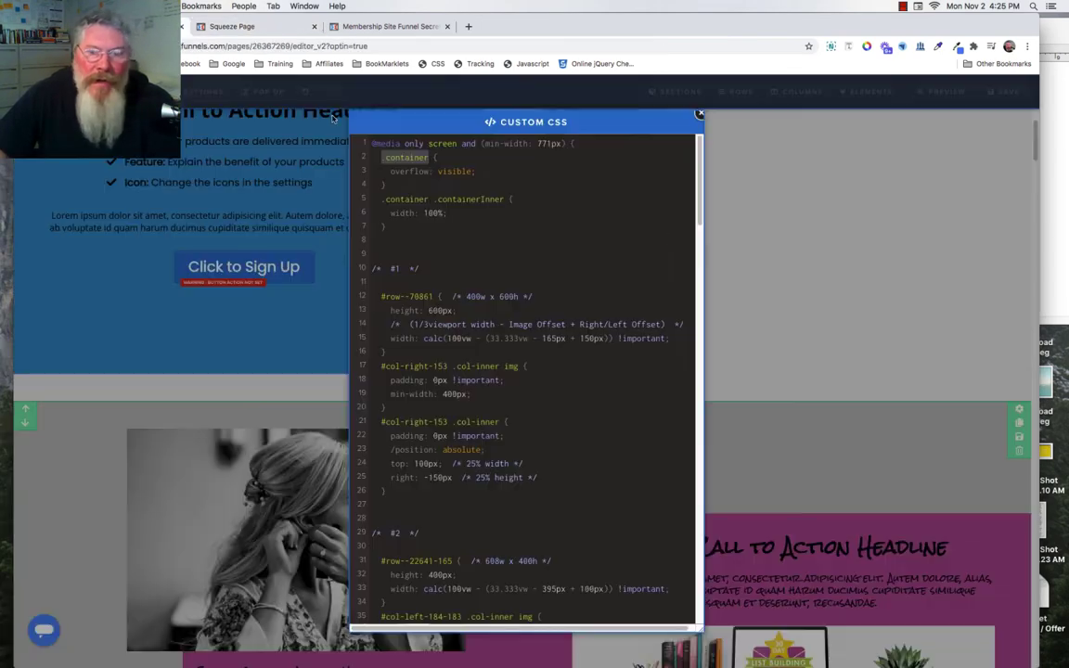
# Close the Custom CSS and copy the blue section's CSS ID selector, #container-87211-183, from its settings
pyautogui.click(855, 292)
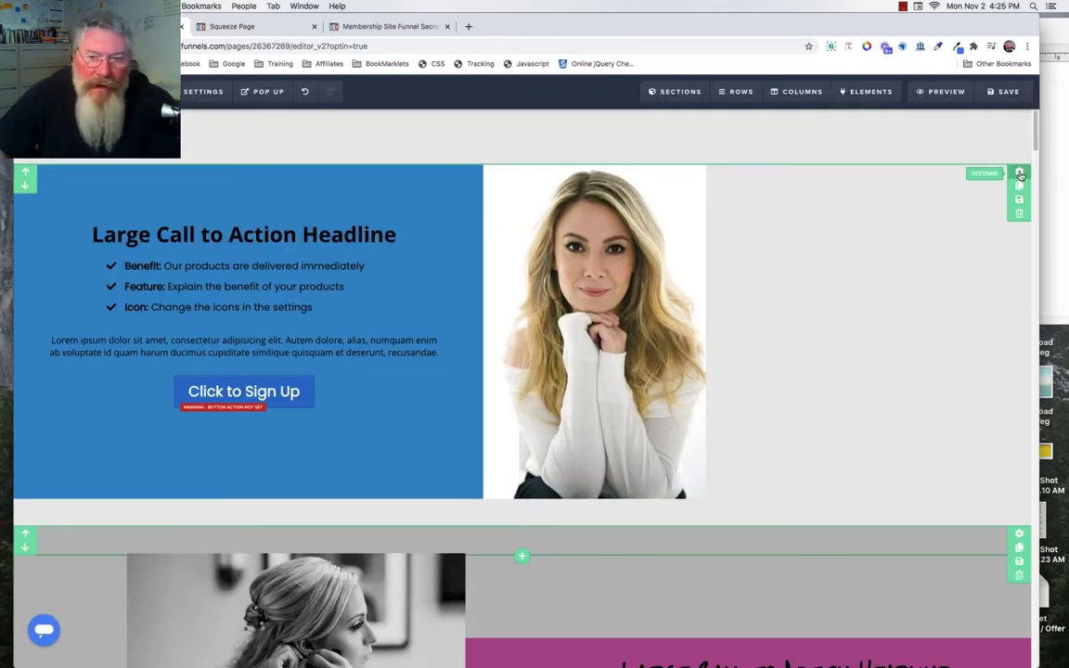
pyautogui.click(1019, 173)
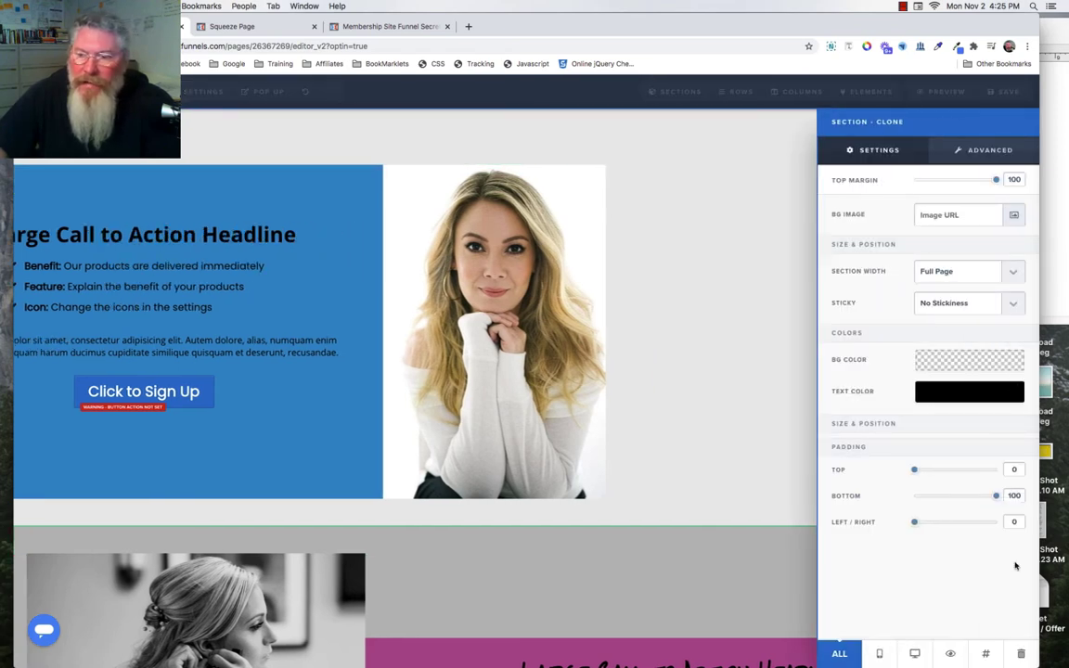
pyautogui.click(990, 654)
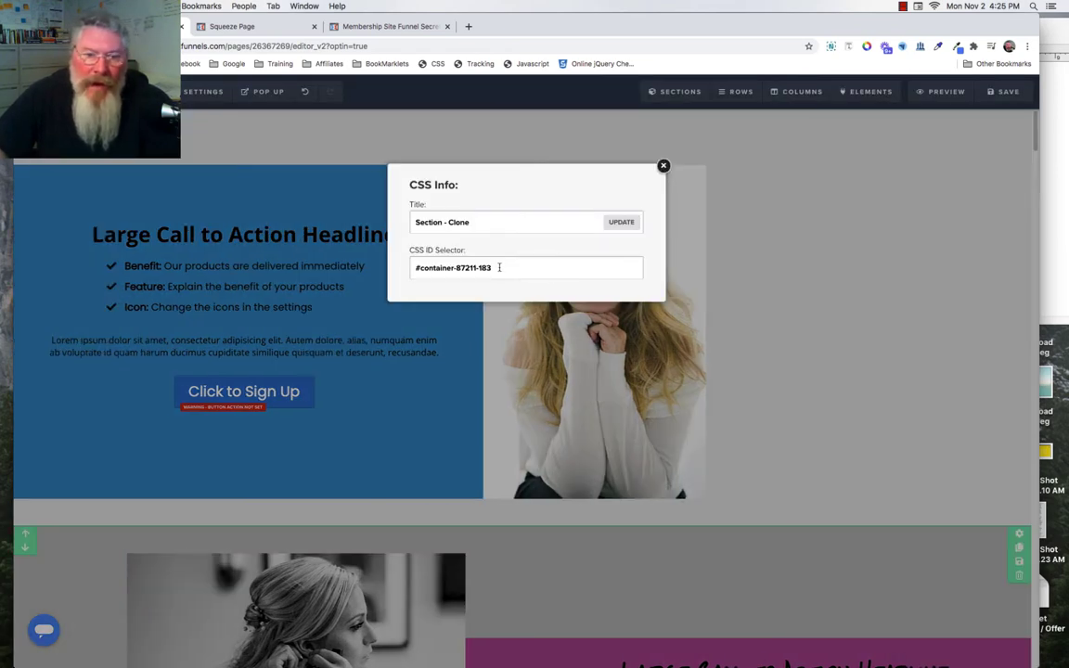
pyautogui.moveTo(499, 268); pyautogui.dragTo(415, 268)
pyautogui.press('super+c')
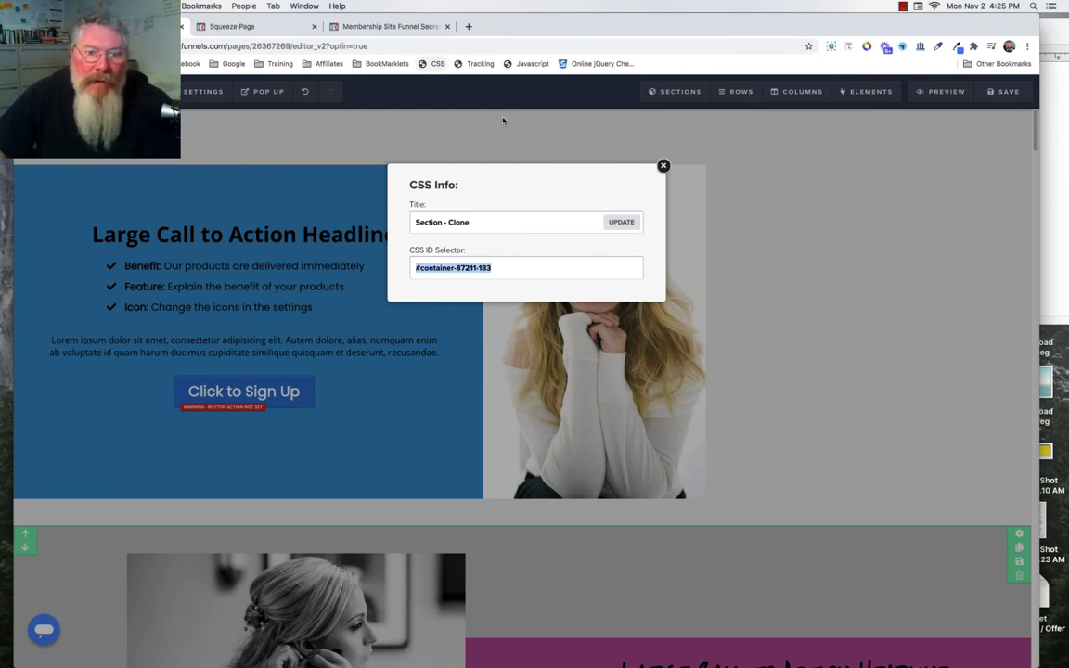
# Reopen the Custom CSS and replace the .container selector on line 2 with #container-87211-183
pyautogui.click(434, 63)
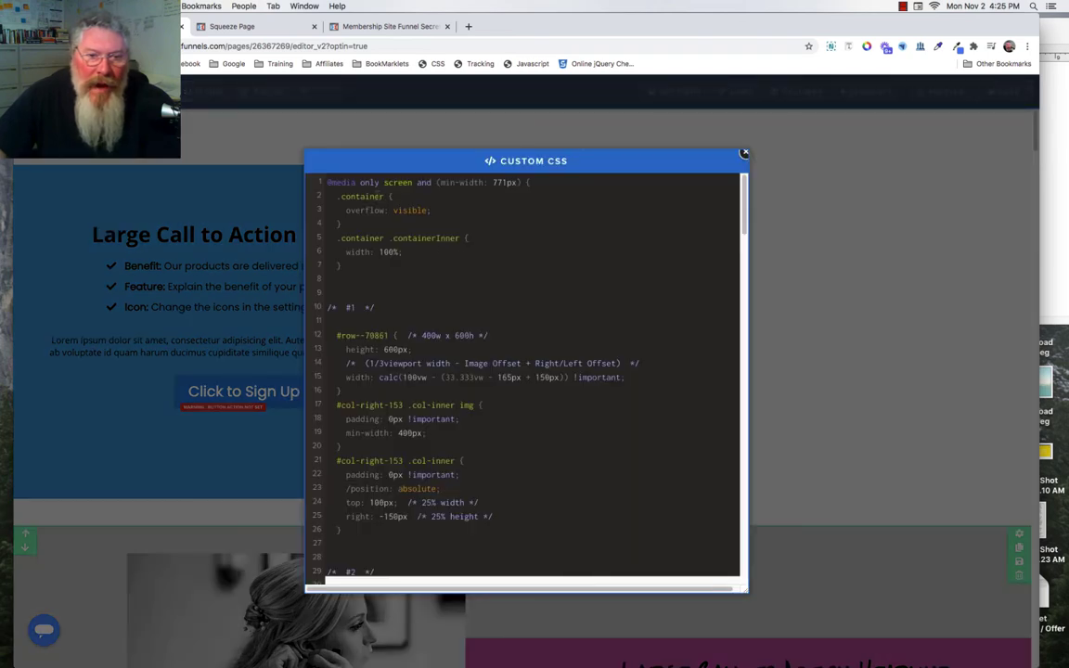
pyautogui.keyDown('shift'); pyautogui.click(335, 196); pyautogui.keyUp('shift')
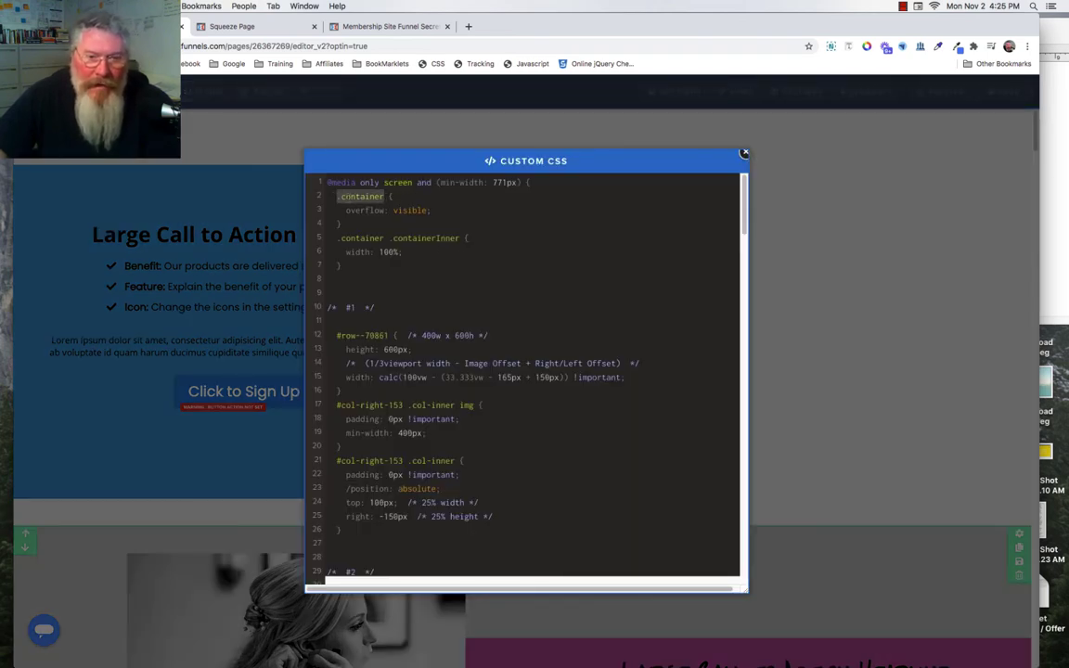
pyautogui.press('super+v')
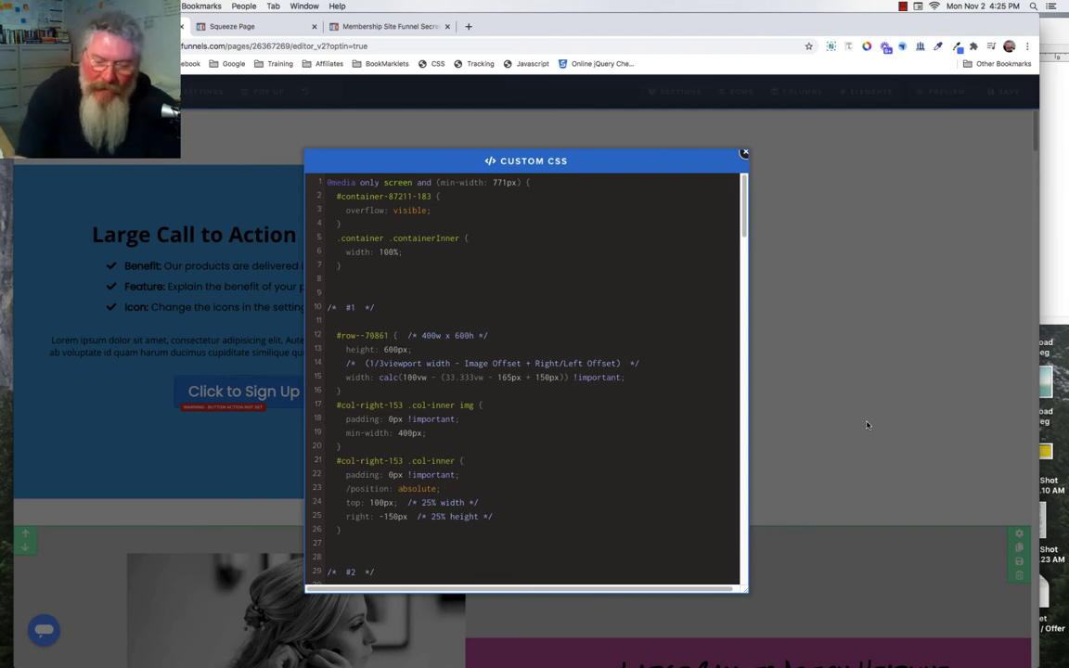
# Replace the #container-87211-183 selector on line 2 of the Custom CSS with .container
pyautogui.press('BackSpace')
pyautogui.press('BackSpace')
pyautogui.press('BackSpace')
pyautogui.press('BackSpace')
pyautogui.press('BackSpace')
pyautogui.press('BackSpace')
pyautogui.press('BackSpace')
pyautogui.press('BackSpace')
pyautogui.press('BackSpace')
pyautogui.press('BackSpace')
pyautogui.press('BackSpace')
pyautogui.press('BackSpace')
pyautogui.press('BackSpace')
pyautogui.press('BackSpace')
pyautogui.press('BackSpace')
pyautogui.press('BackSpace')
pyautogui.press('BackSpace')
pyautogui.press('BackSpace')
pyautogui.press('BackSpace')
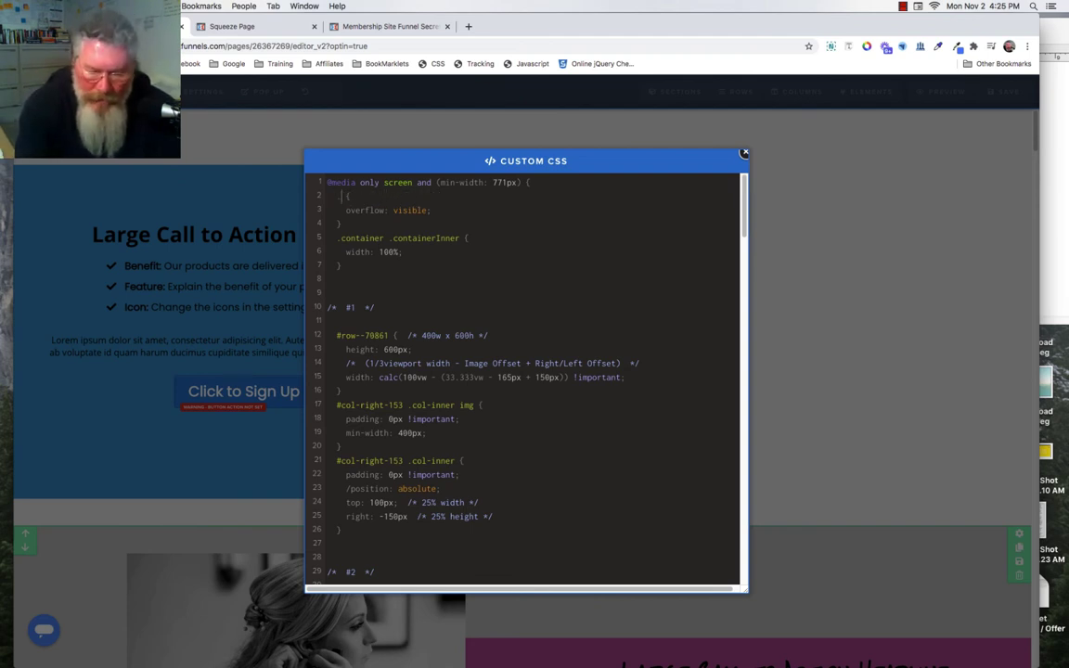
pyautogui.write('.container')
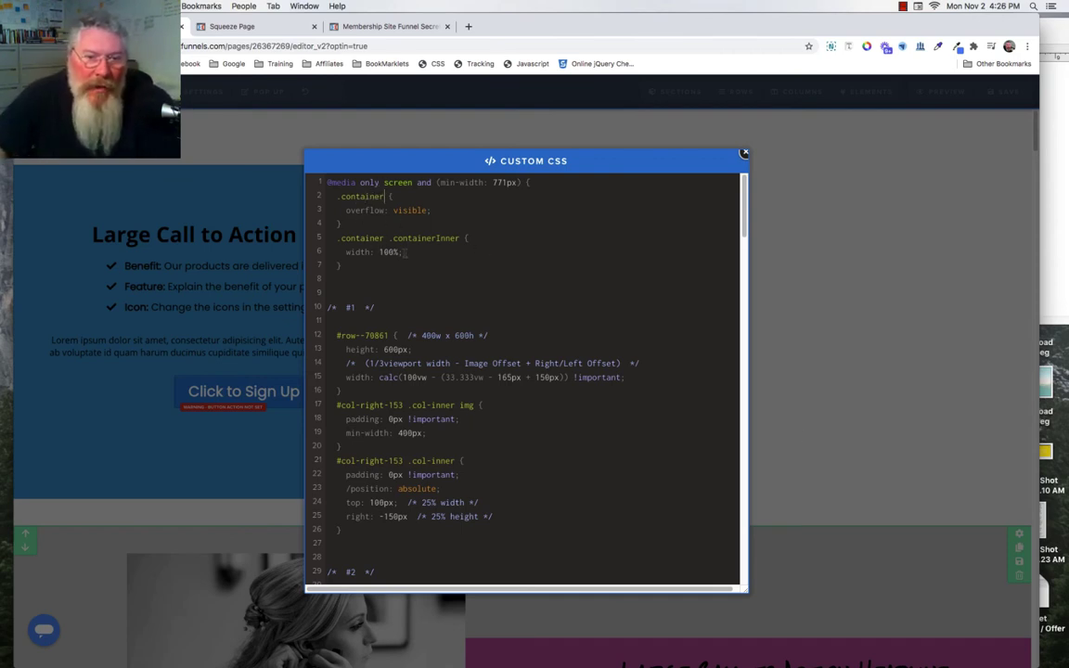
# Disable the width: 100% declaration on line 6 with a leading slash to check its effect, and restore it
pyautogui.click(346, 251)
pyautogui.write('/')
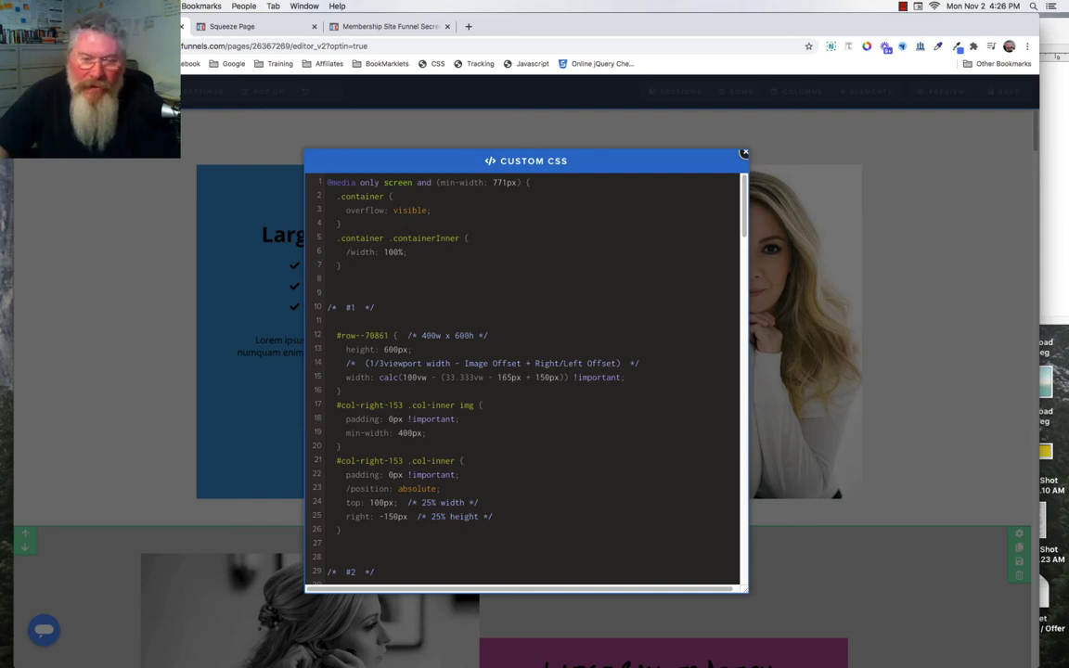
pyautogui.press('BackSpace')
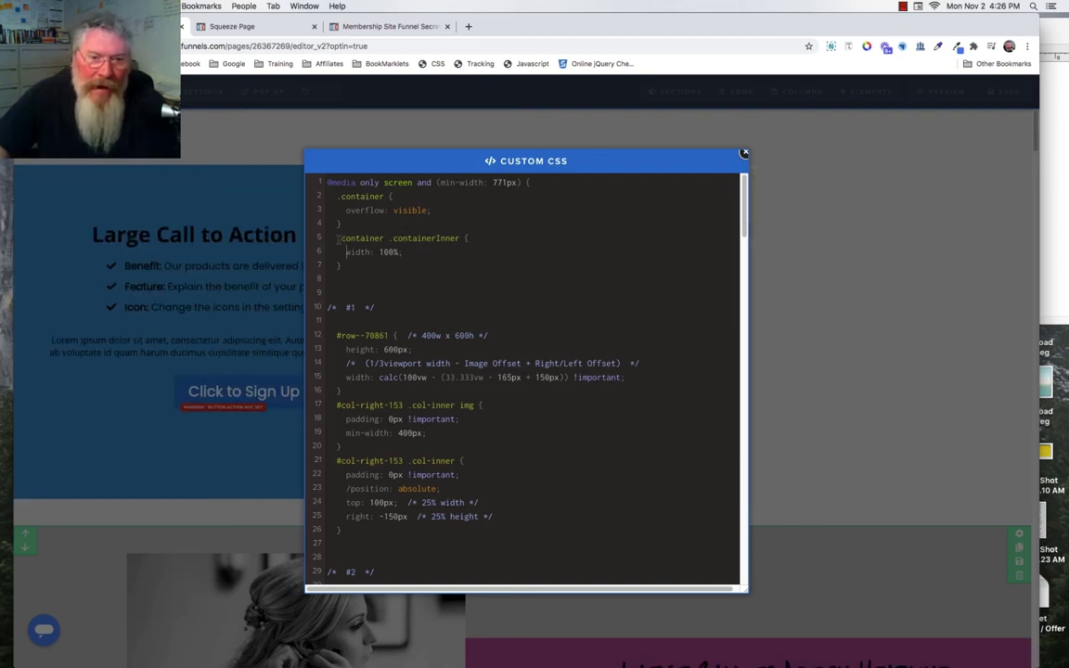
# Review the .container prefix on line 5 and the #1 block, including its image size and width formula comments
pyautogui.moveTo(338, 239); pyautogui.dragTo(370, 238)
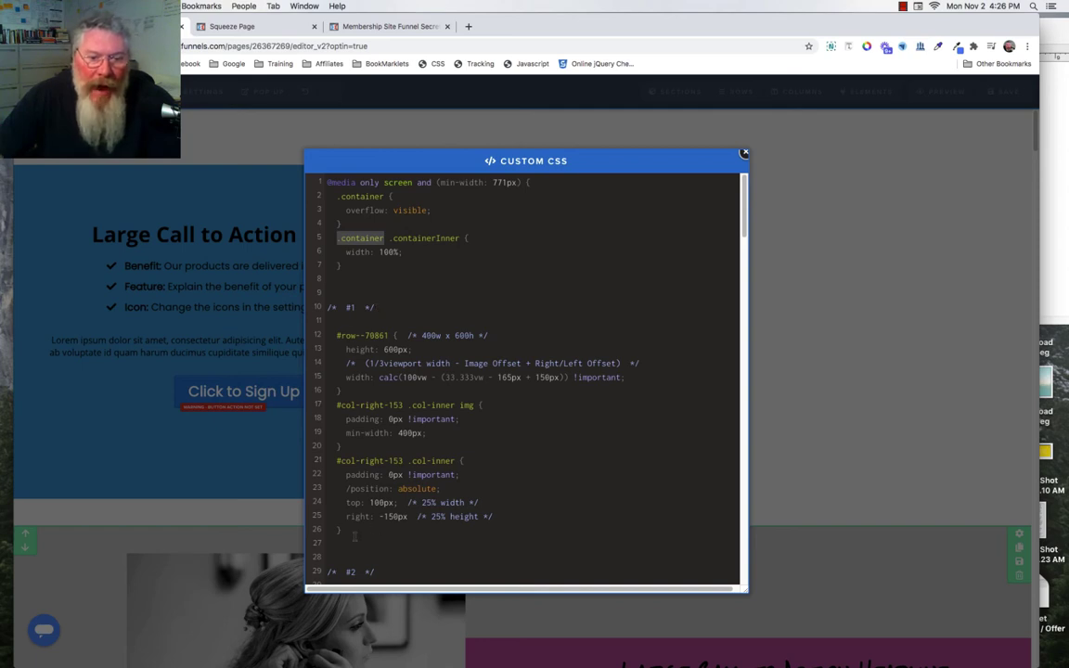
pyautogui.moveTo(349, 533); pyautogui.dragTo(323, 336)
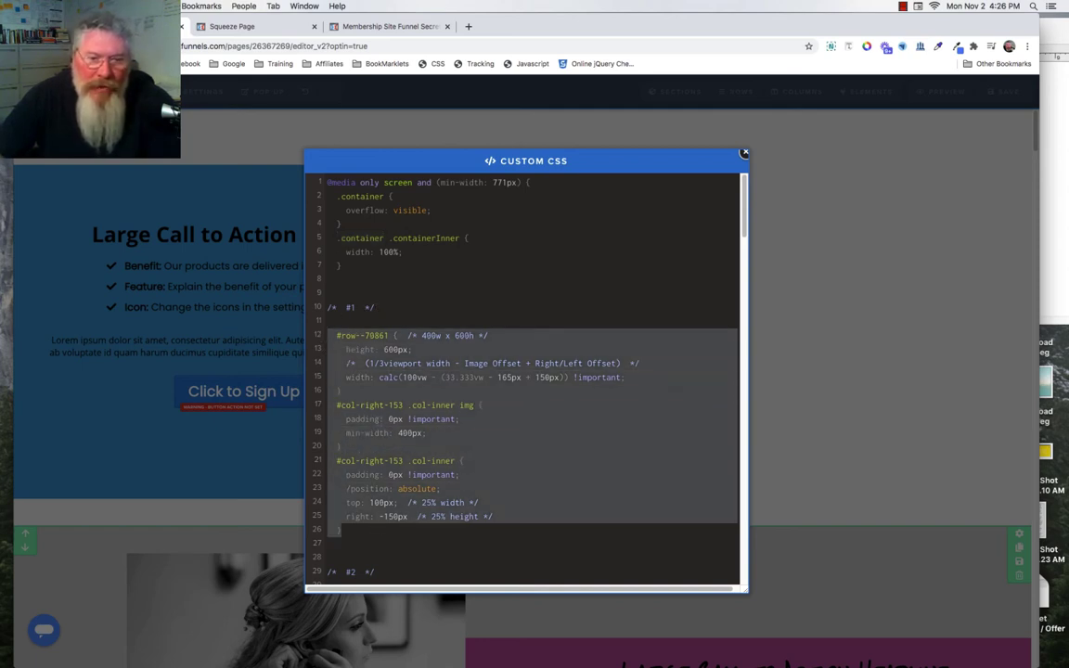
pyautogui.click(598, 296)
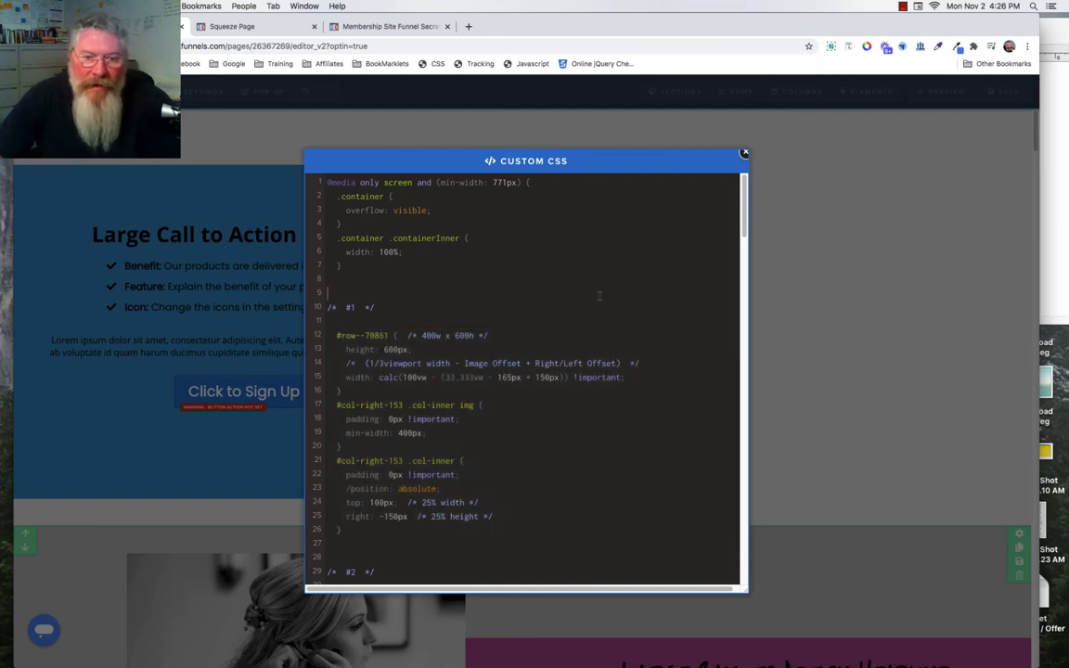
pyautogui.moveTo(406, 335); pyautogui.dragTo(499, 335)
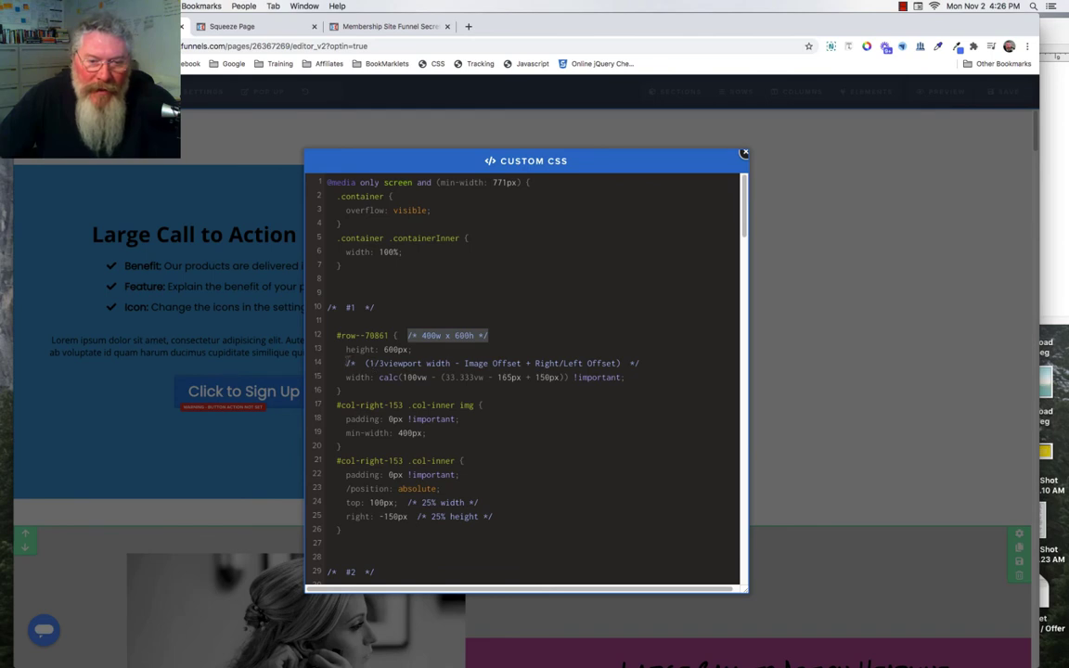
pyautogui.moveTo(346, 363); pyautogui.dragTo(639, 363)
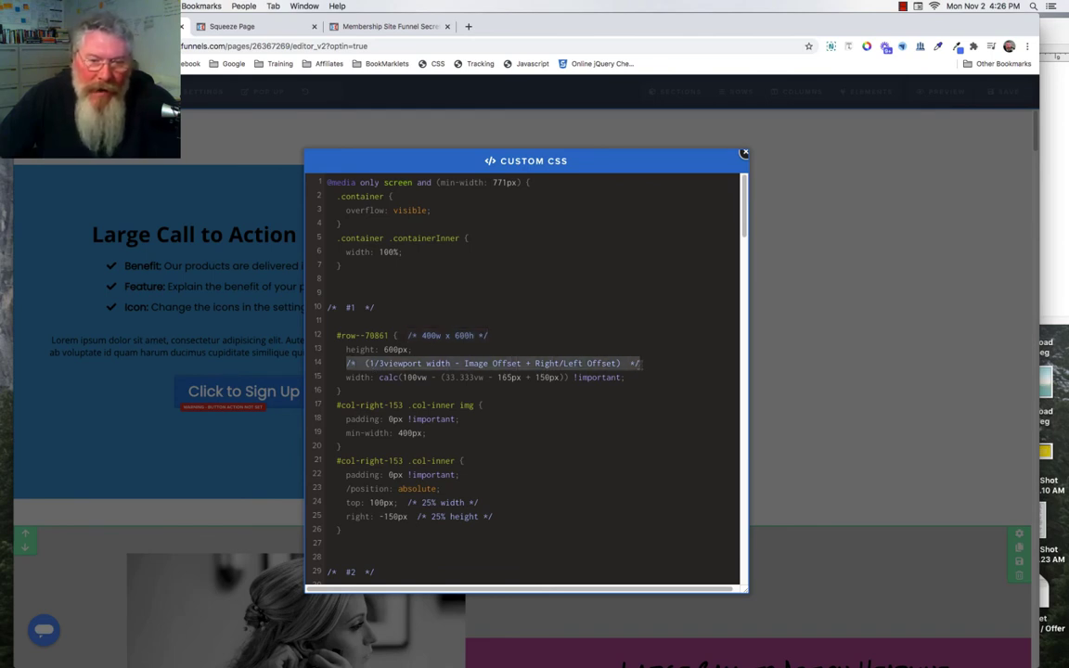
pyautogui.click(557, 335)
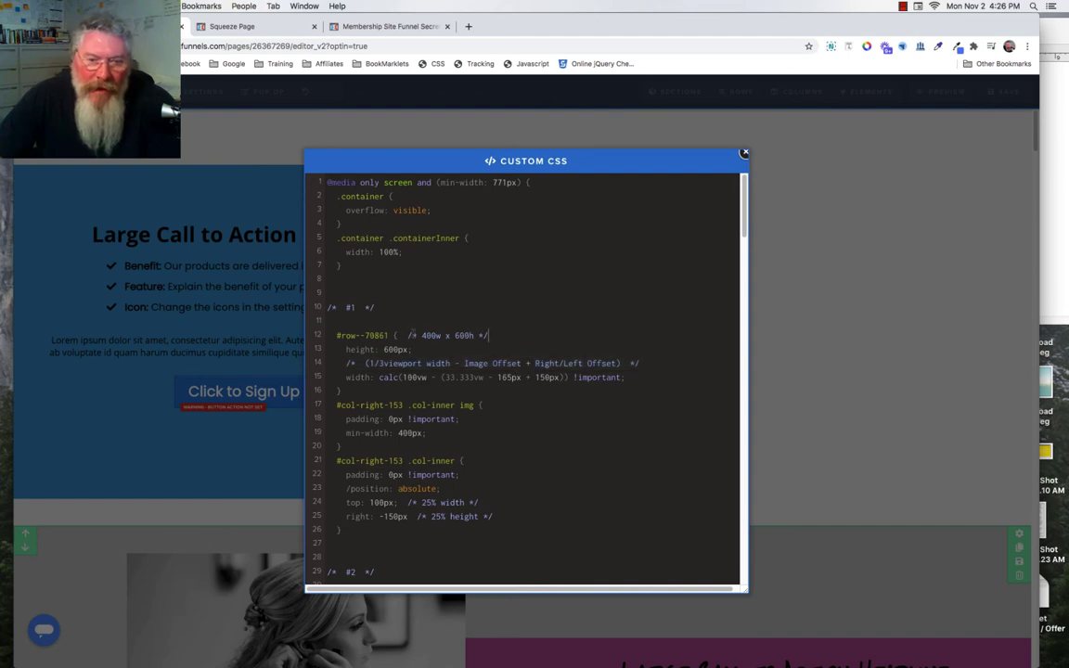
pyautogui.click(417, 335)
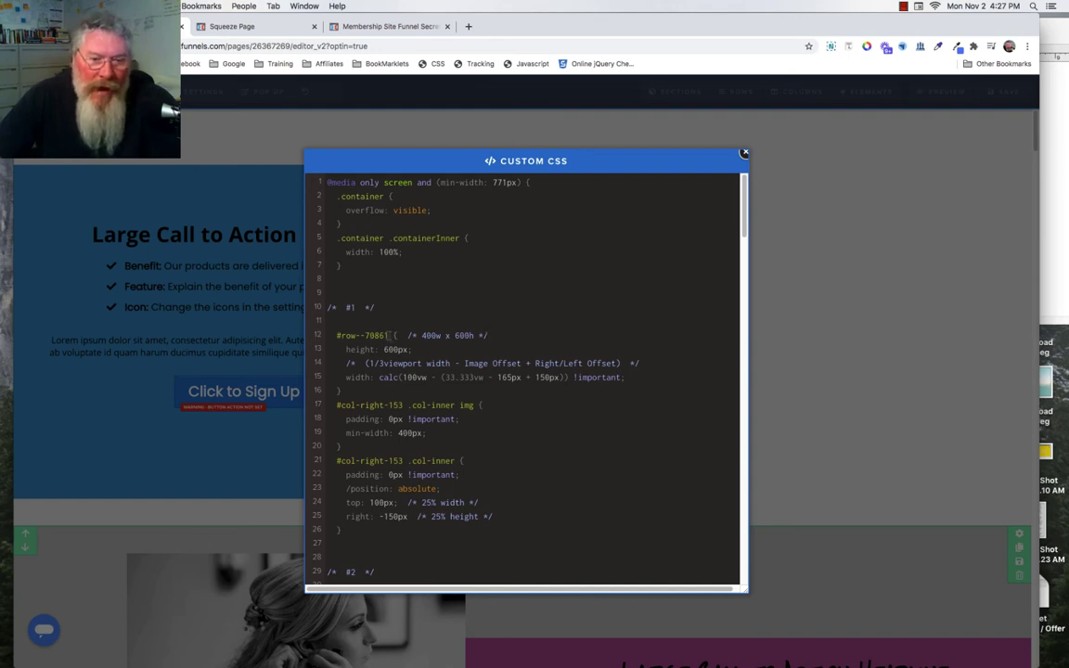
# Compare the #row--70861 selector on line 12 with the blue two-column row's CSS ID selector, and return to the Custom CSS
pyautogui.doubleClick(358, 334)
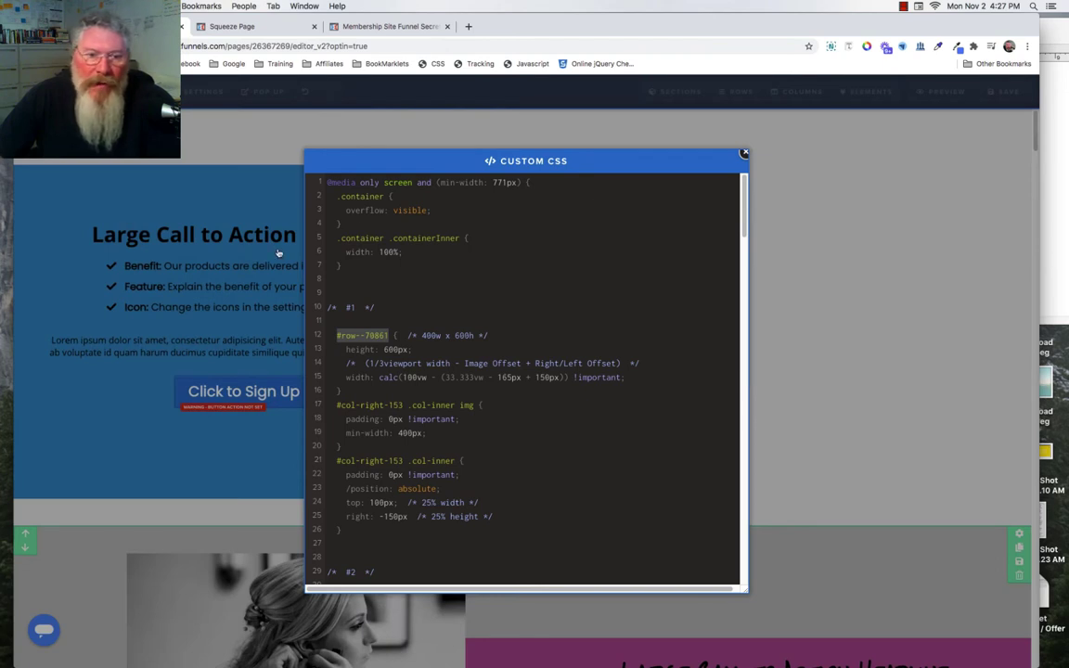
pyautogui.click(265, 221)
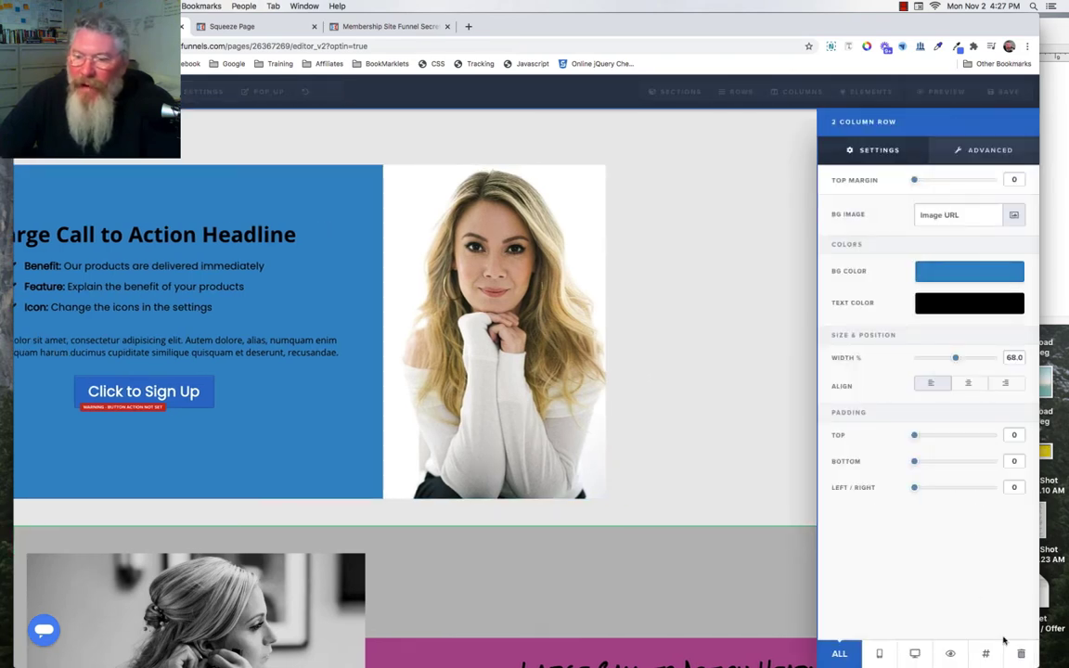
pyautogui.click(989, 655)
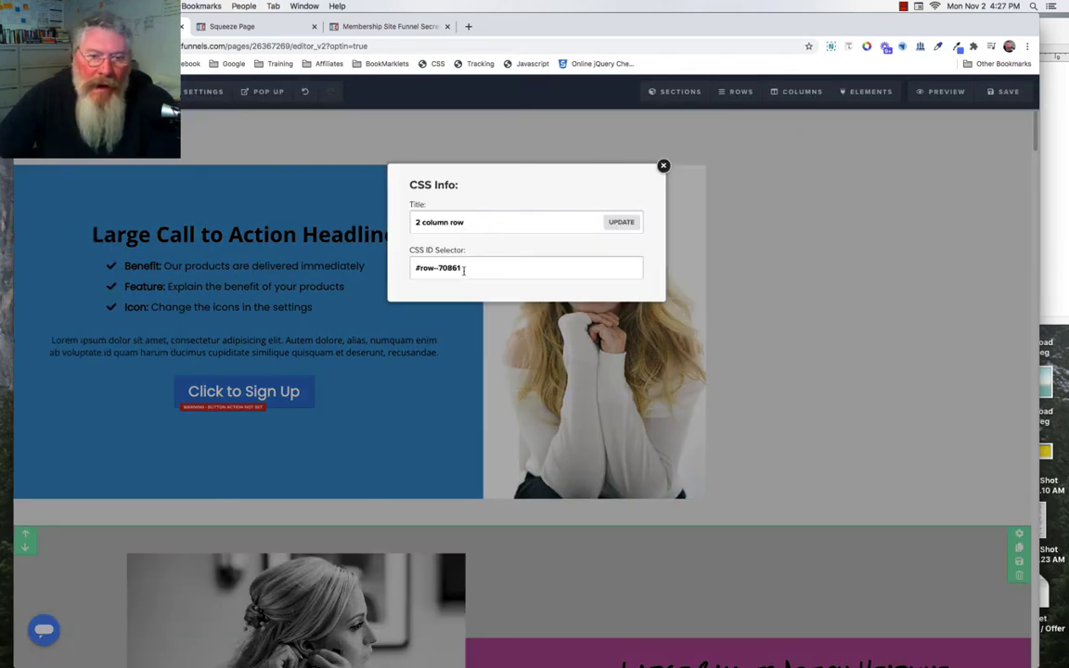
pyautogui.moveTo(463, 269); pyautogui.dragTo(371, 223)
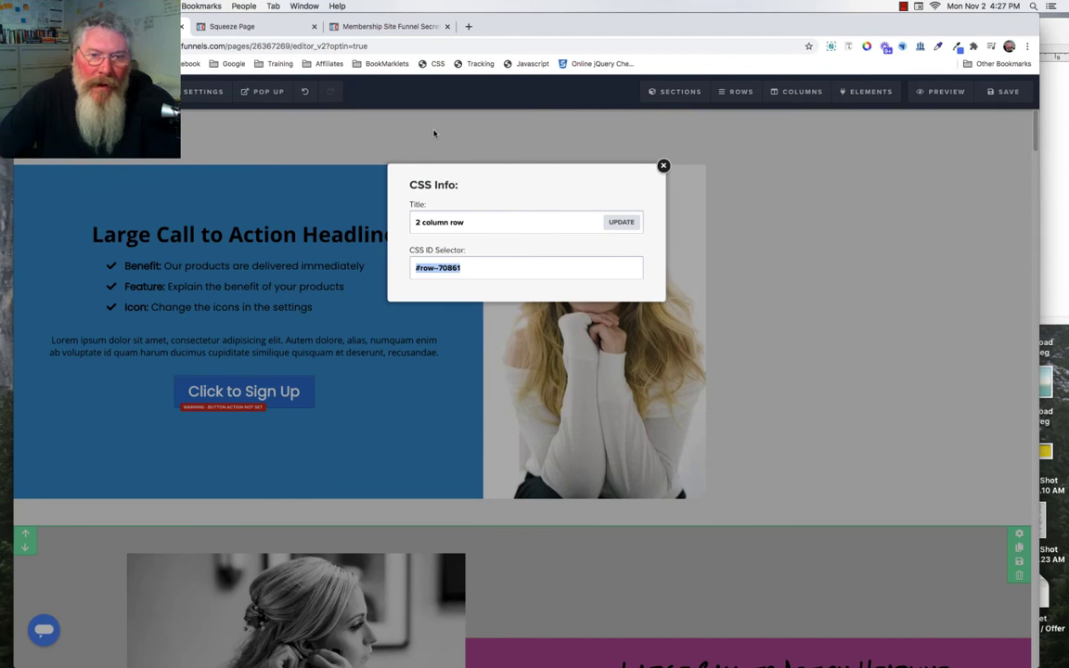
pyautogui.click(392, 88)
pyautogui.click(432, 64)
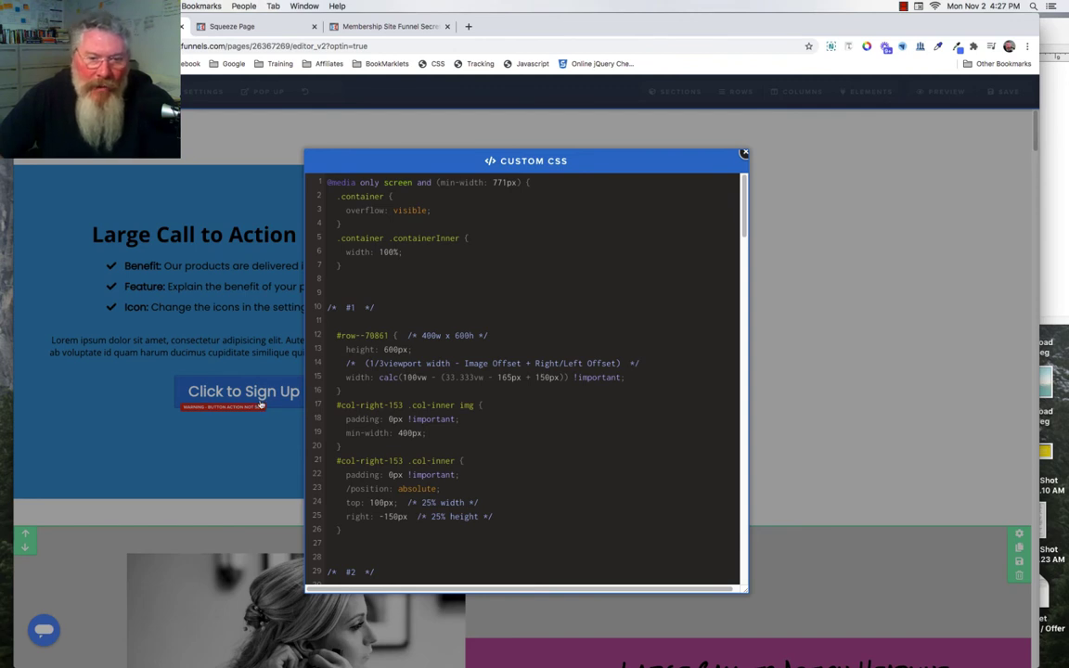
# Compare the row's height value on line 13 with the image dimensions comment on line 12
pyautogui.click(383, 349)
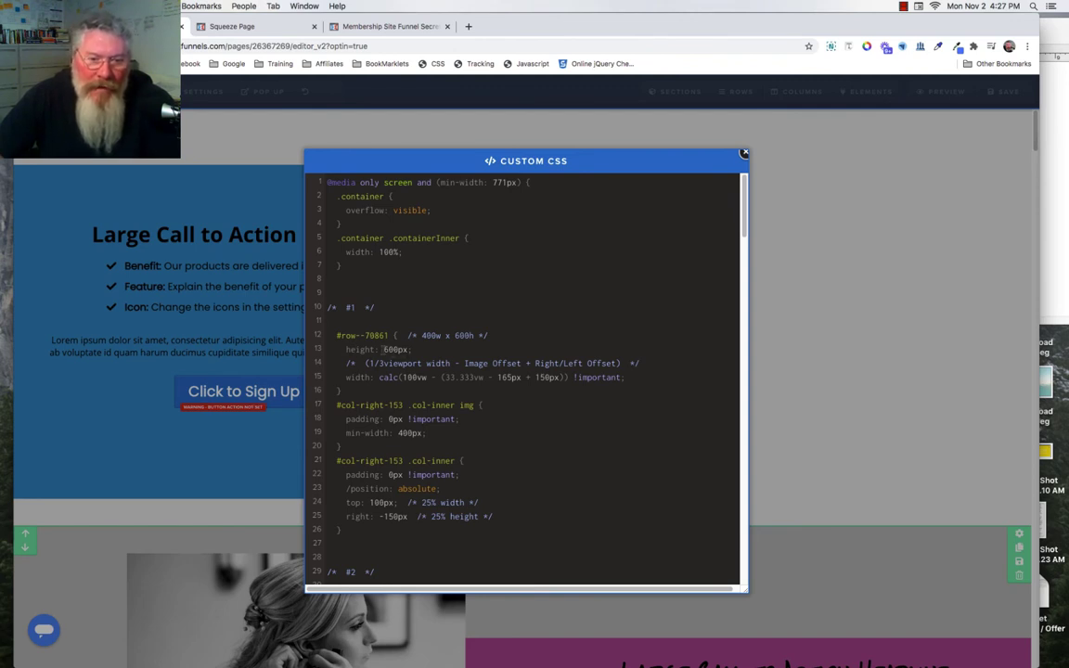
pyautogui.moveTo(383, 349); pyautogui.dragTo(416, 349)
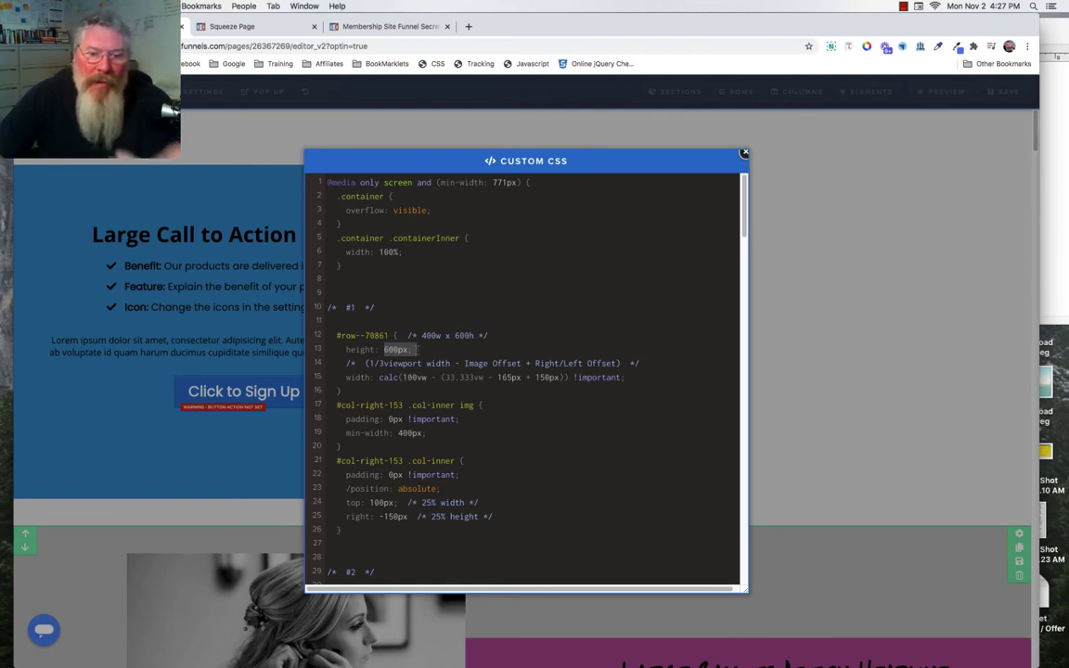
pyautogui.click(417, 349)
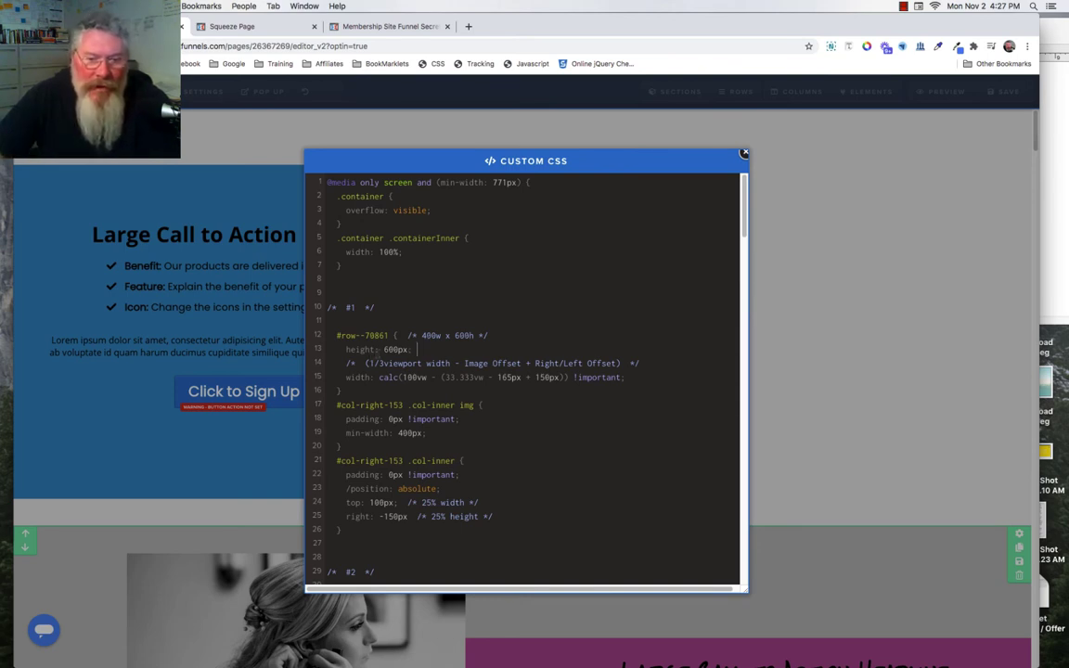
pyautogui.moveTo(383, 349); pyautogui.dragTo(408, 350)
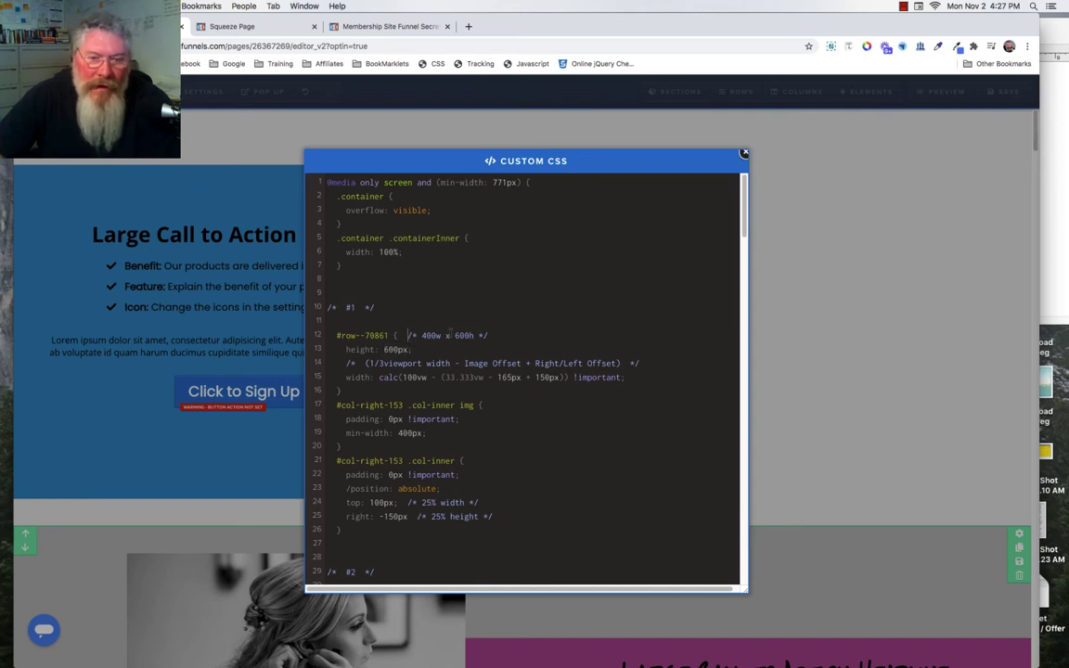
pyautogui.moveTo(407, 335); pyautogui.dragTo(494, 336)
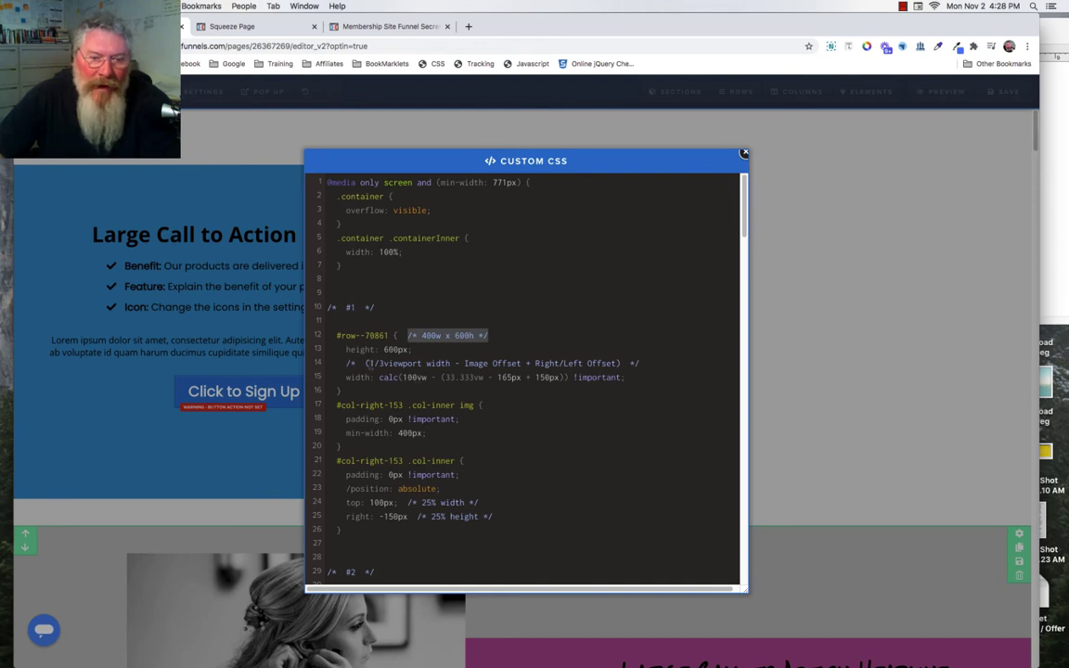
# Examine the terms of the calc() width on line 15 against the viewport and offset formula comment on line 14
pyautogui.moveTo(369, 365); pyautogui.dragTo(380, 364)
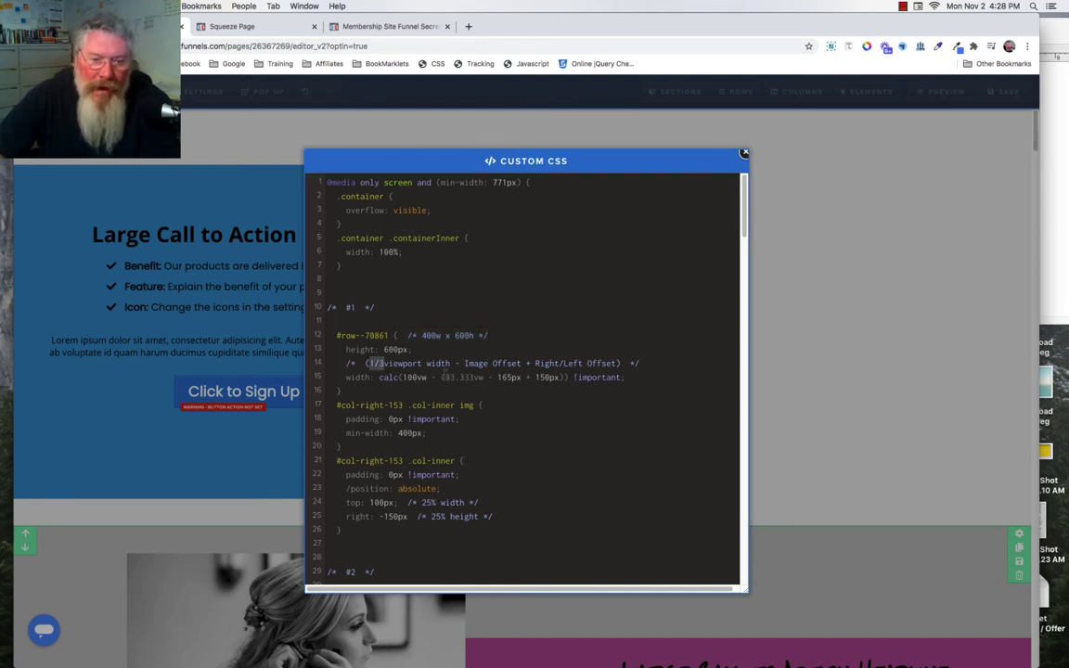
pyautogui.moveTo(444, 377); pyautogui.dragTo(484, 377)
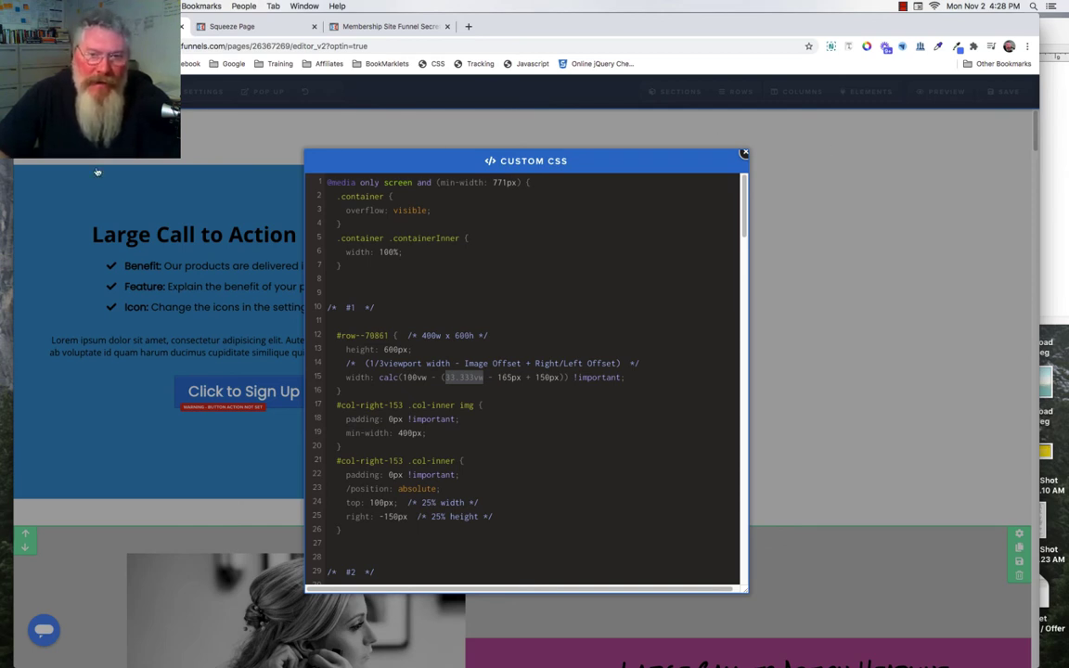
pyautogui.click(448, 384)
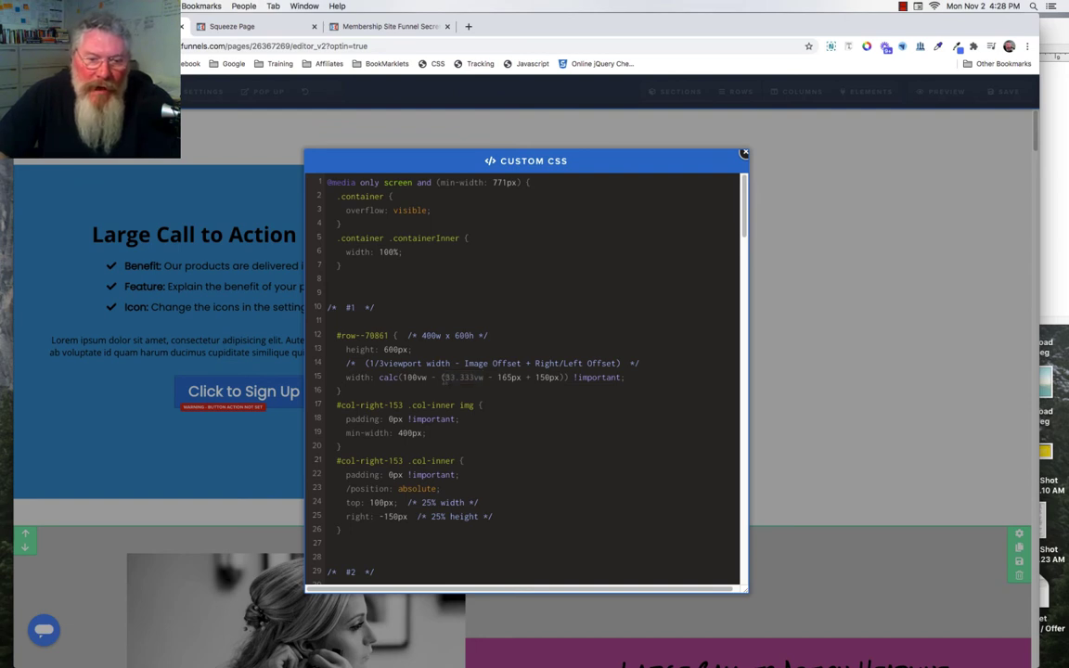
pyautogui.moveTo(444, 378); pyautogui.dragTo(483, 378)
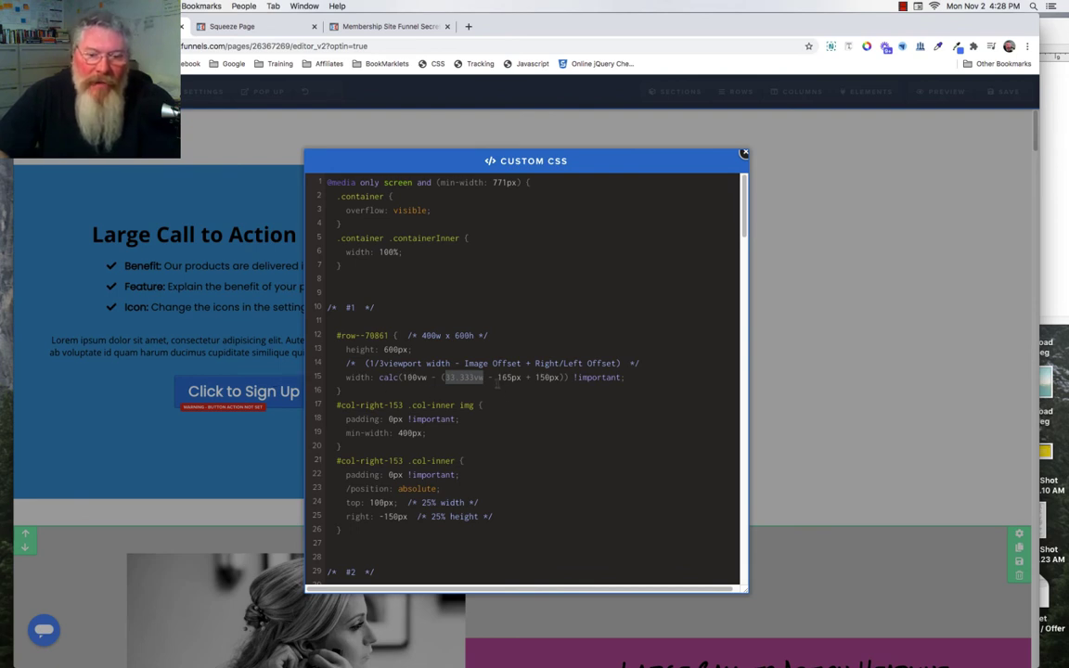
pyautogui.doubleClick(509, 378)
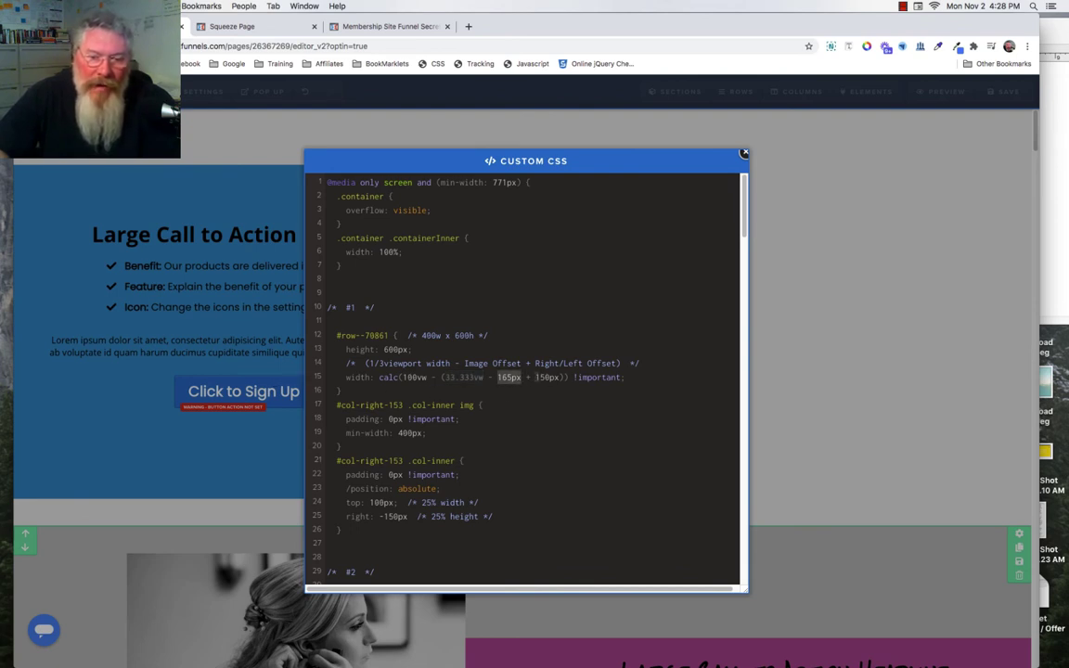
pyautogui.doubleClick(547, 377)
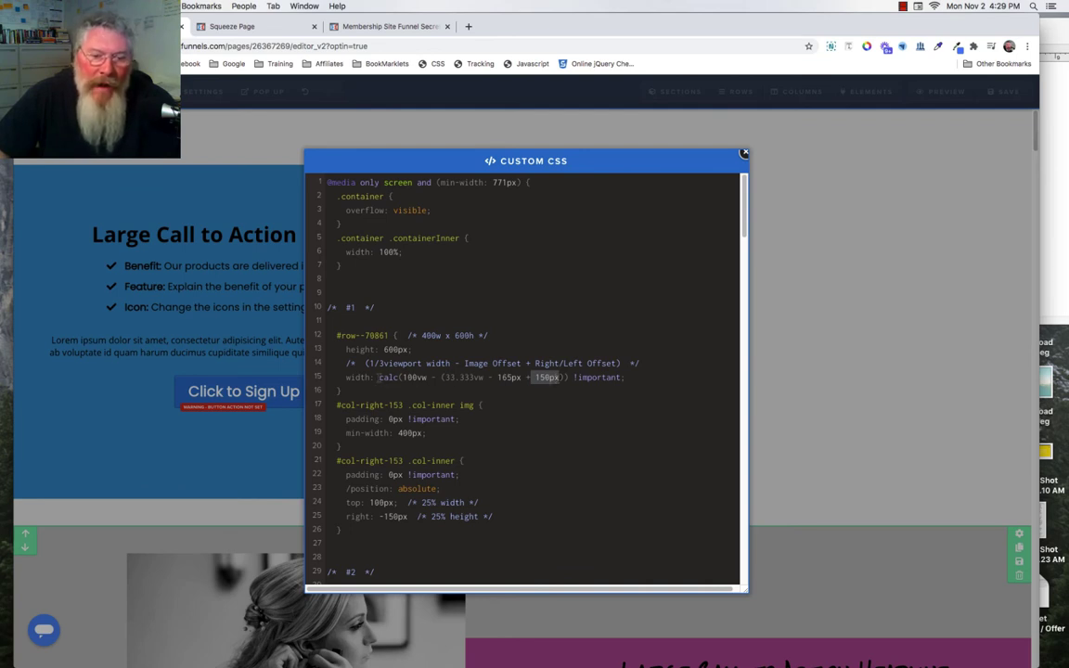
pyautogui.doubleClick(381, 378)
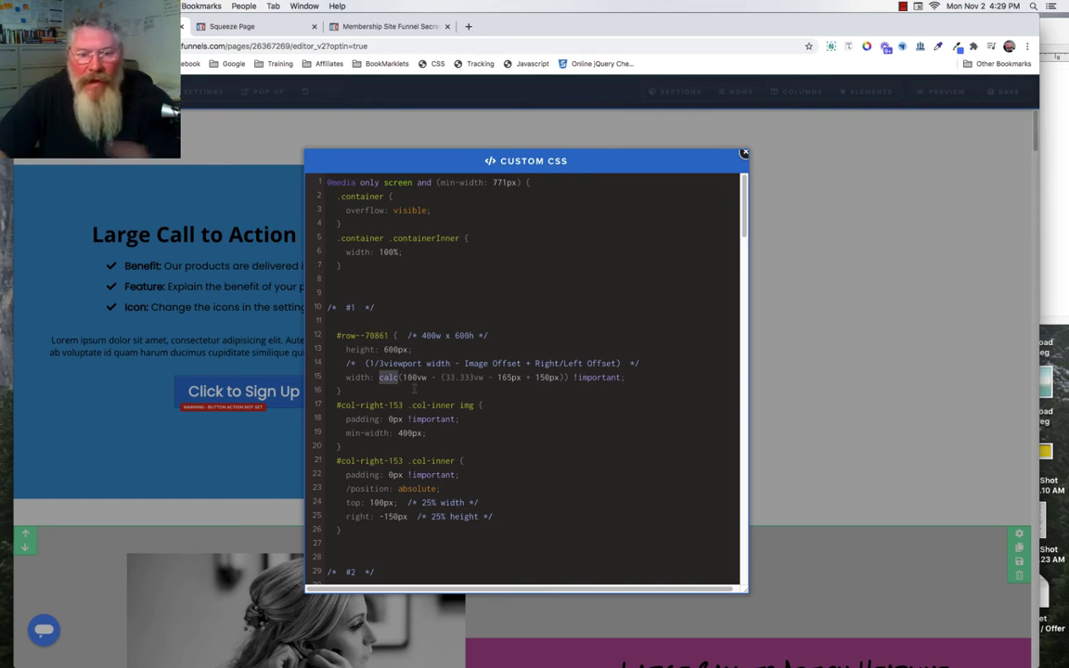
pyautogui.click(464, 380)
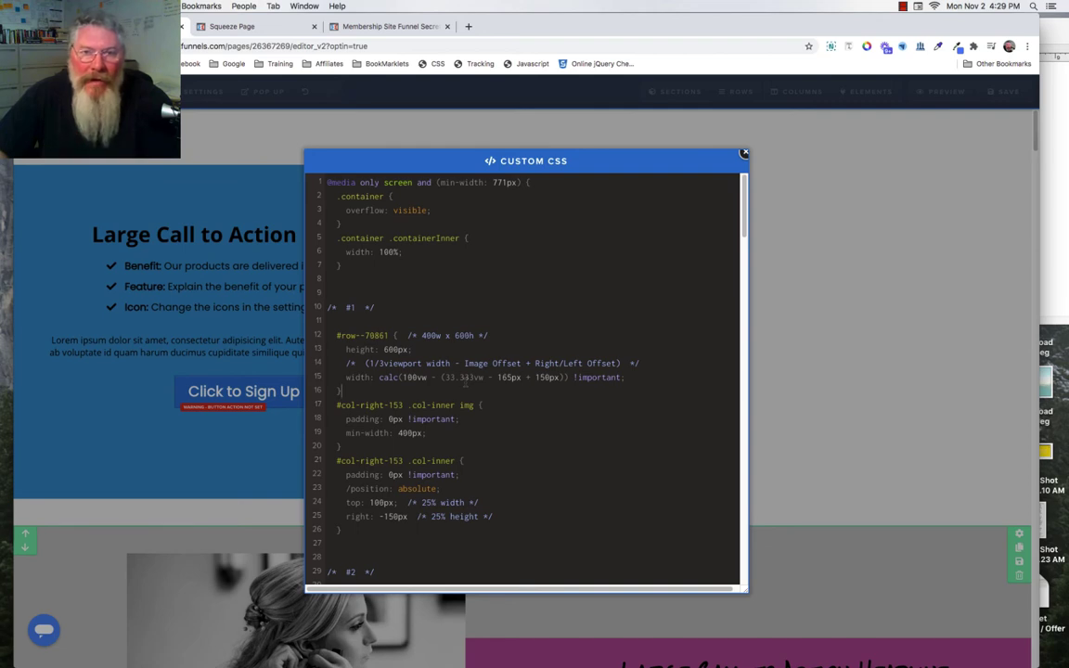
# Highlight the row's width property on line 15, and its full calc() value through !important
pyautogui.click(342, 391)
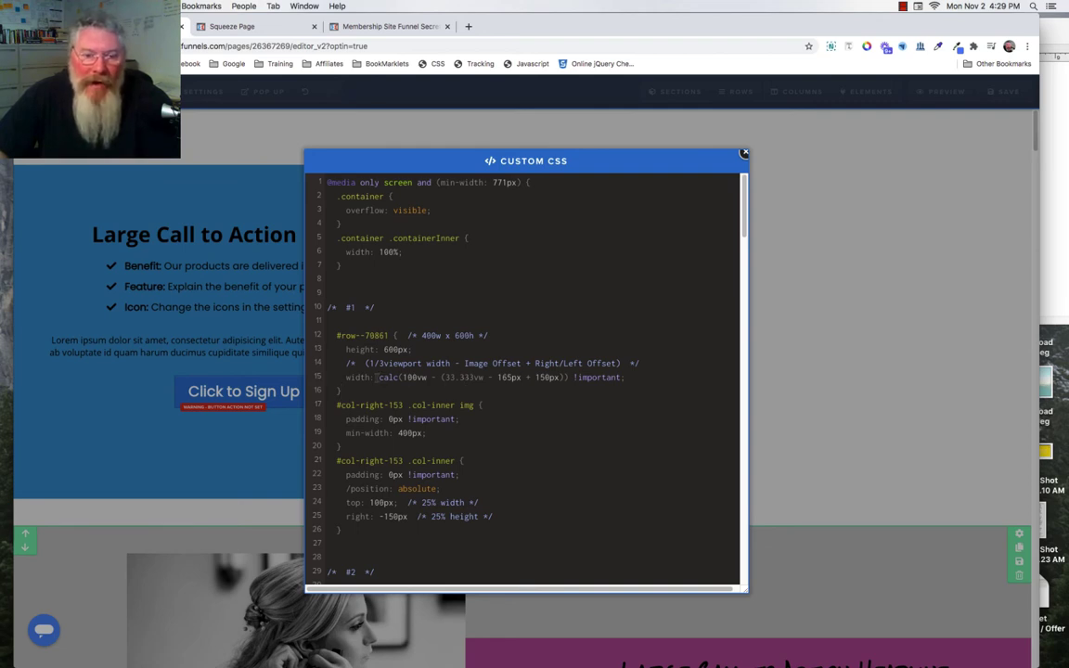
pyautogui.hotkey('shift', 'Home')
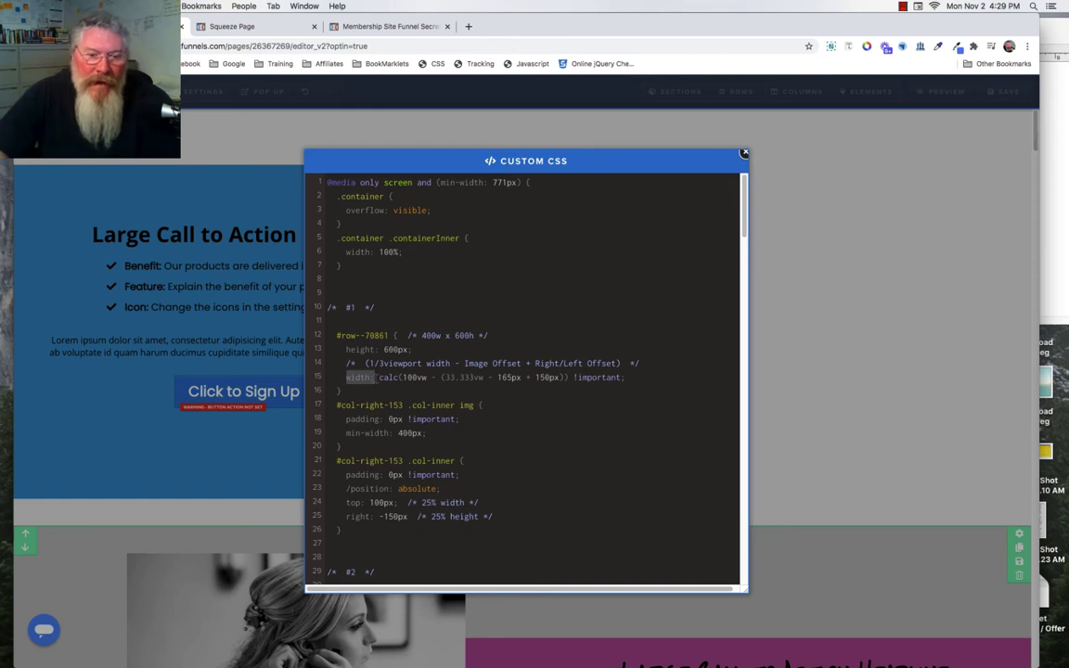
pyautogui.hotkey('shift', 'Right')
pyautogui.hotkey('shift', 'Right')
pyautogui.hotkey('shift', 'Right')
pyautogui.hotkey('shift', 'Right')
pyautogui.hotkey('shift', 'Right')
pyautogui.hotkey('shift', 'Right')
pyautogui.hotkey('shift', 'Right')
pyautogui.hotkey('shift', 'Right')
pyautogui.hotkey('shift', 'Right')
pyautogui.hotkey('shift', 'Right')
pyautogui.hotkey('shift', 'Right')
pyautogui.hotkey('shift', 'Right')
pyautogui.hotkey('shift', 'Right')
pyautogui.hotkey('shift', 'Right')
pyautogui.hotkey('shift', 'Right')
pyautogui.hotkey('shift', 'Right')
pyautogui.hotkey('shift', 'Right')
pyautogui.hotkey('shift', 'Right')
pyautogui.hotkey('shift', 'Right')
pyautogui.hotkey('shift', 'Right')
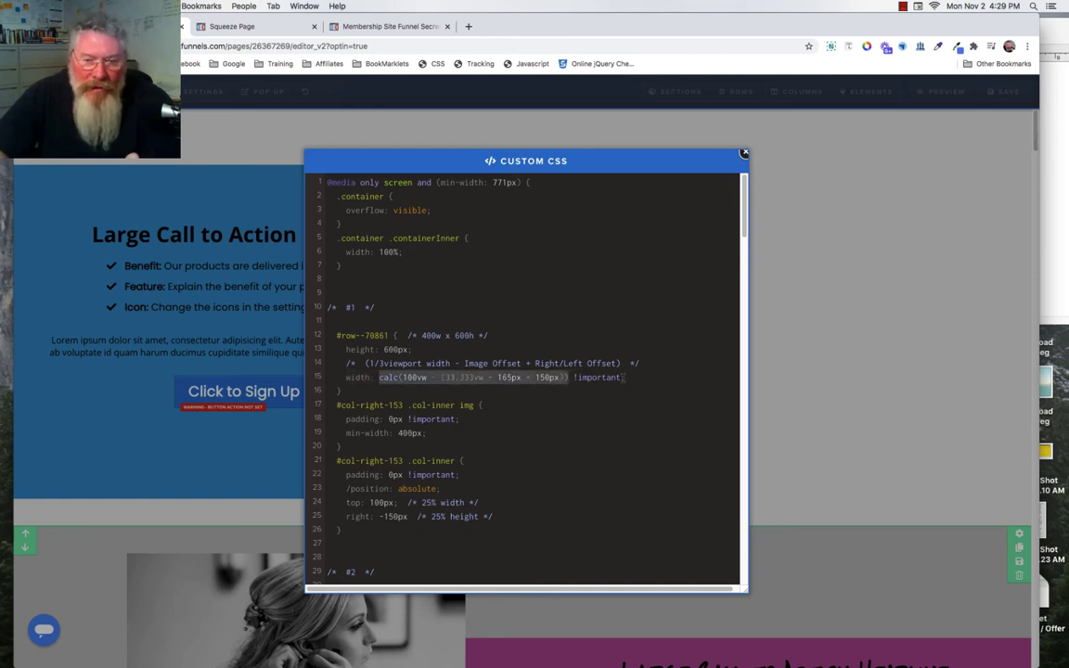
pyautogui.hotkey('shift', 'Right')
pyautogui.hotkey('shift', 'Right')
pyautogui.hotkey('shift', 'Right')
pyautogui.hotkey('shift', 'Right')
pyautogui.hotkey('shift', 'Right')
pyautogui.hotkey('shift', 'Right')
pyautogui.hotkey('shift', 'Right')
pyautogui.hotkey('shift', 'Right')
pyautogui.hotkey('shift', 'Right')
pyautogui.hotkey('shift', 'Right')
pyautogui.hotkey('shift', 'Right')
pyautogui.hotkey('shift', 'Right')
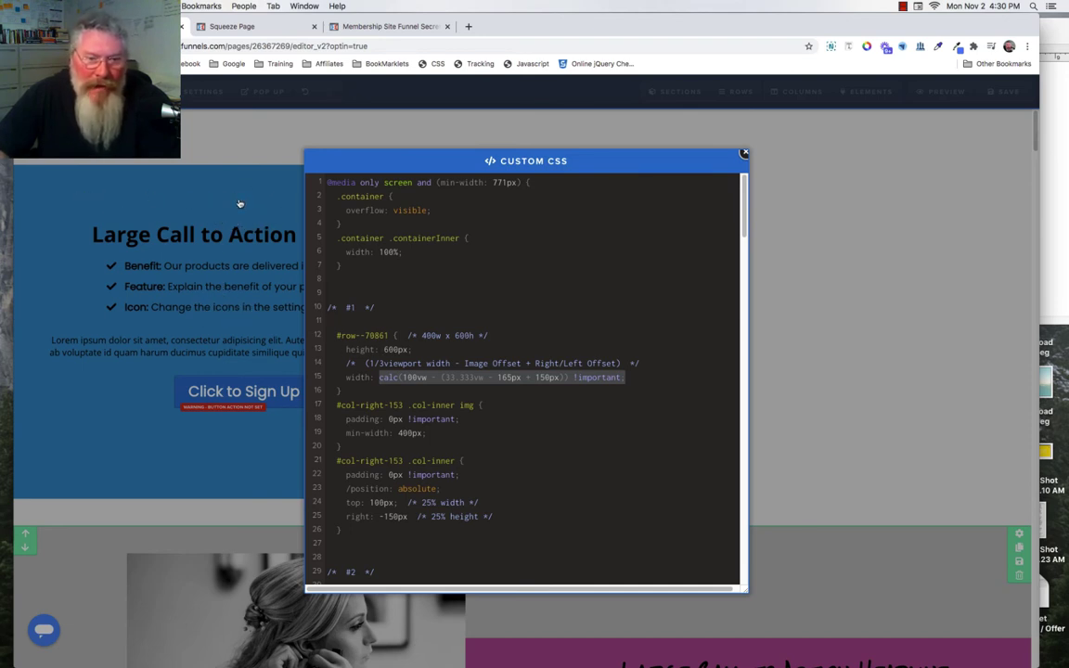
# Highlight the #col-right-153 .col-inner img selector on line 17 of the Custom CSS, including its img part
pyautogui.click(435, 415)
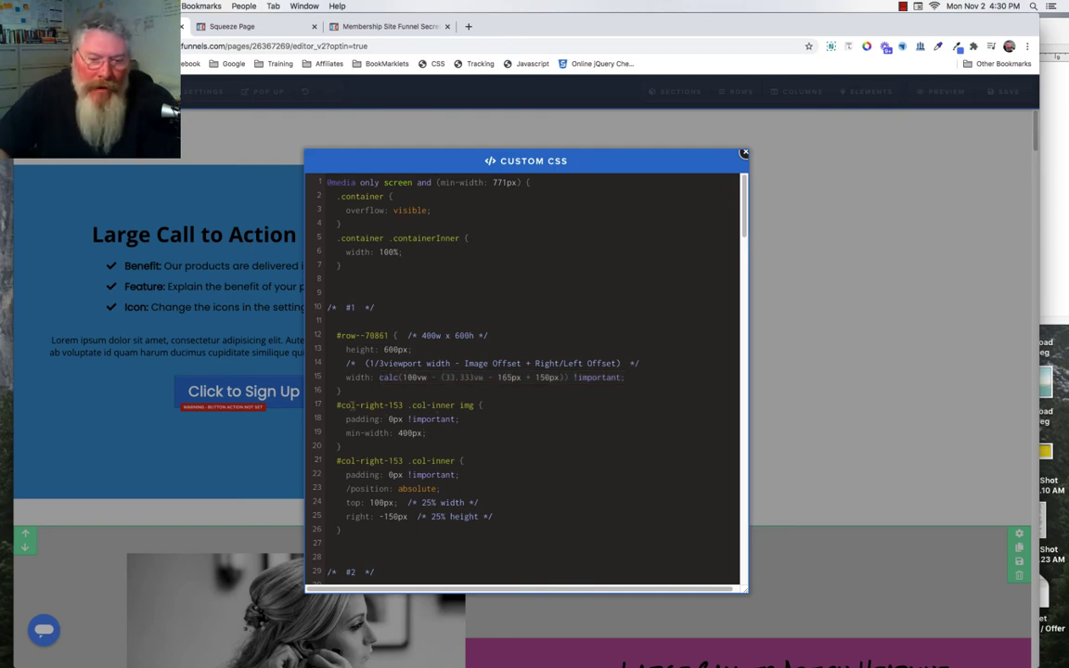
pyautogui.moveTo(337, 406); pyautogui.dragTo(474, 406)
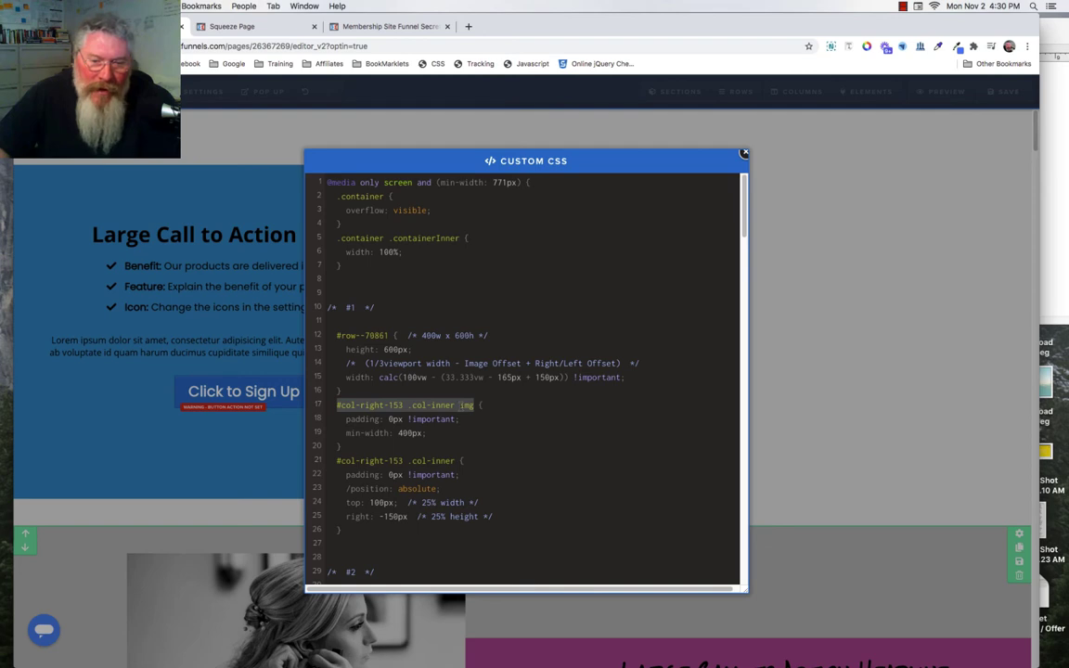
pyautogui.doubleClick(467, 405)
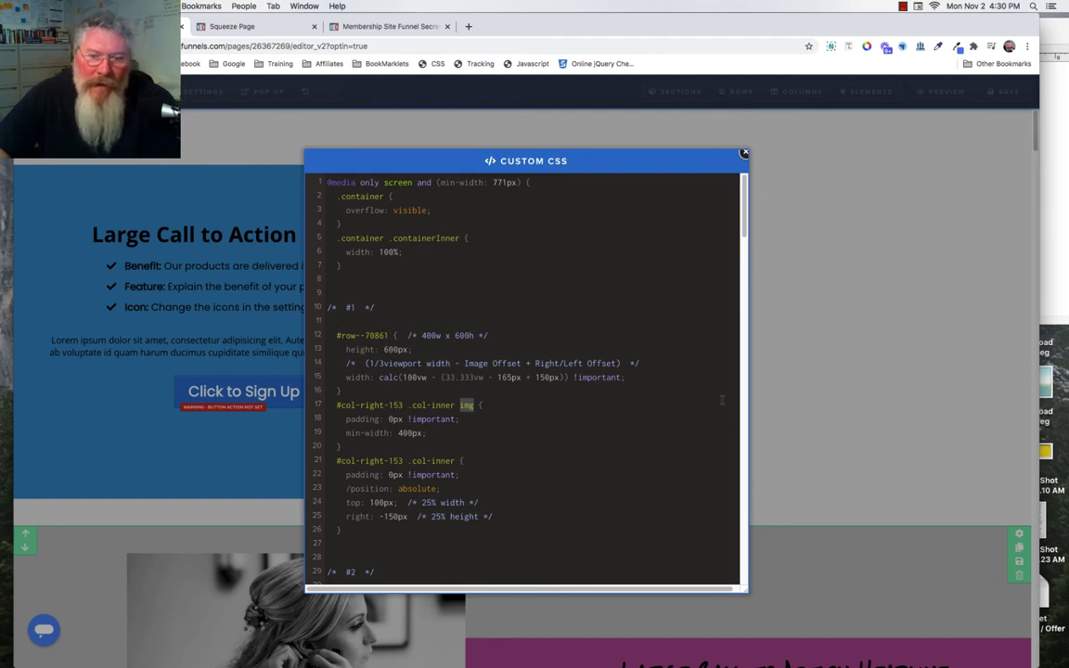
# Widen the Squeeze Page preview to 1440 px and inspect the portrait image and its parent elements
pyautogui.click(744, 152)
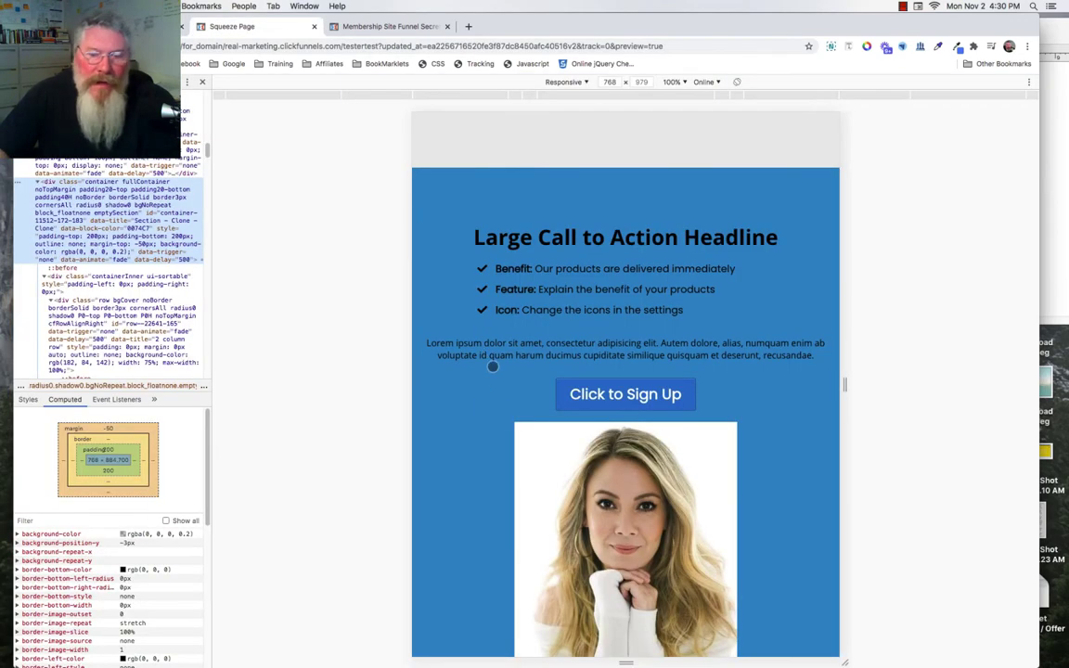
pyautogui.click(320, 97)
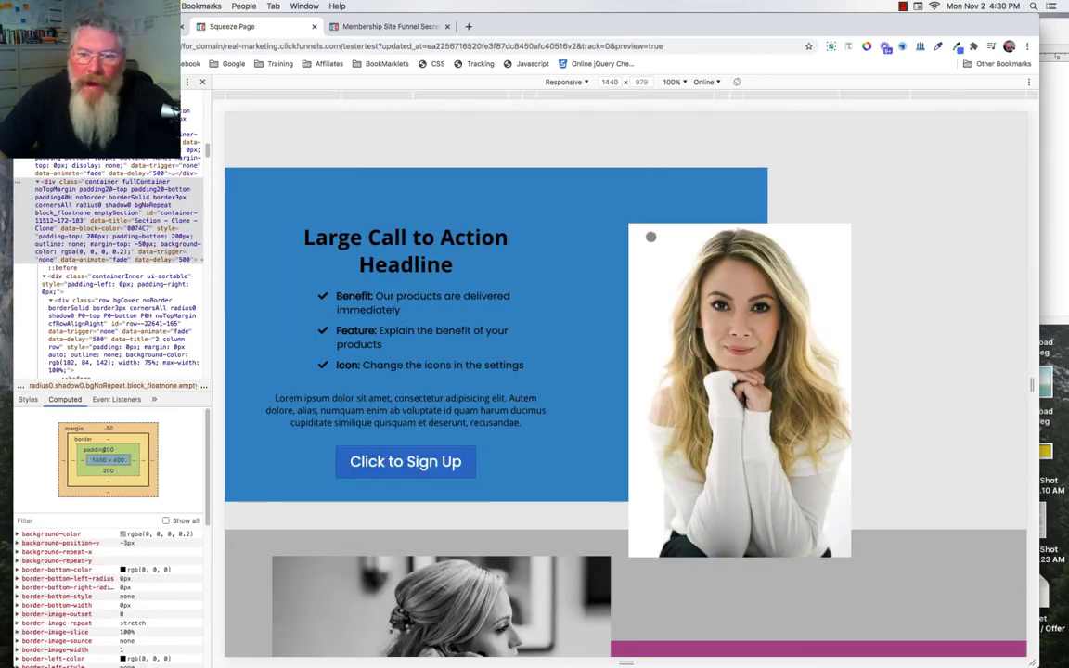
pyautogui.rightClick(645, 234)
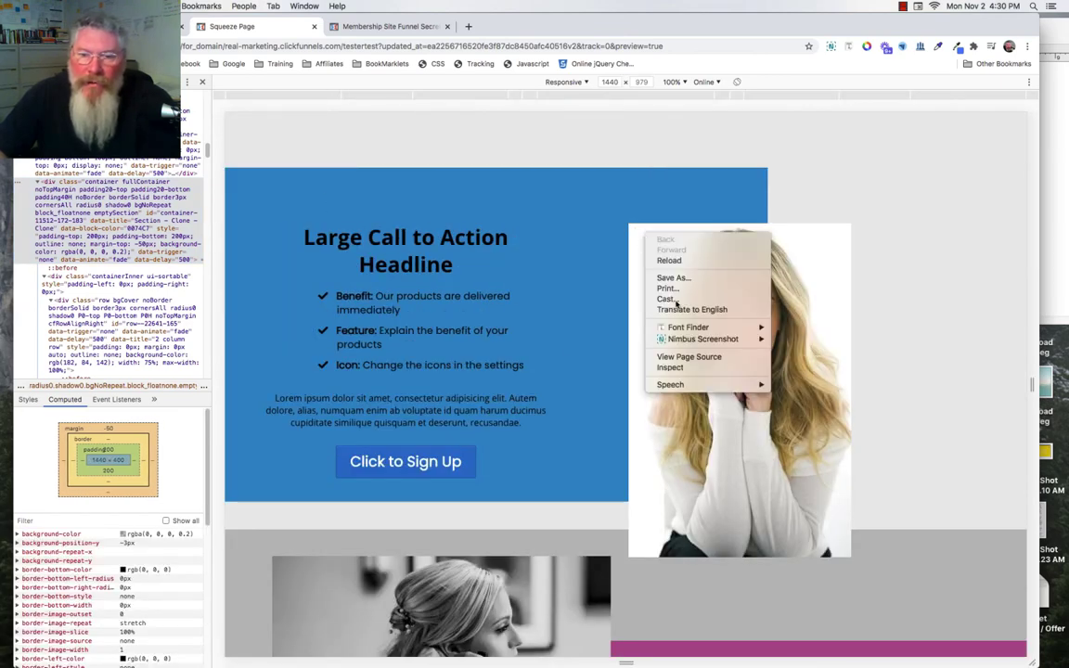
pyautogui.click(684, 370)
pyautogui.scroll(2, 112, 194)
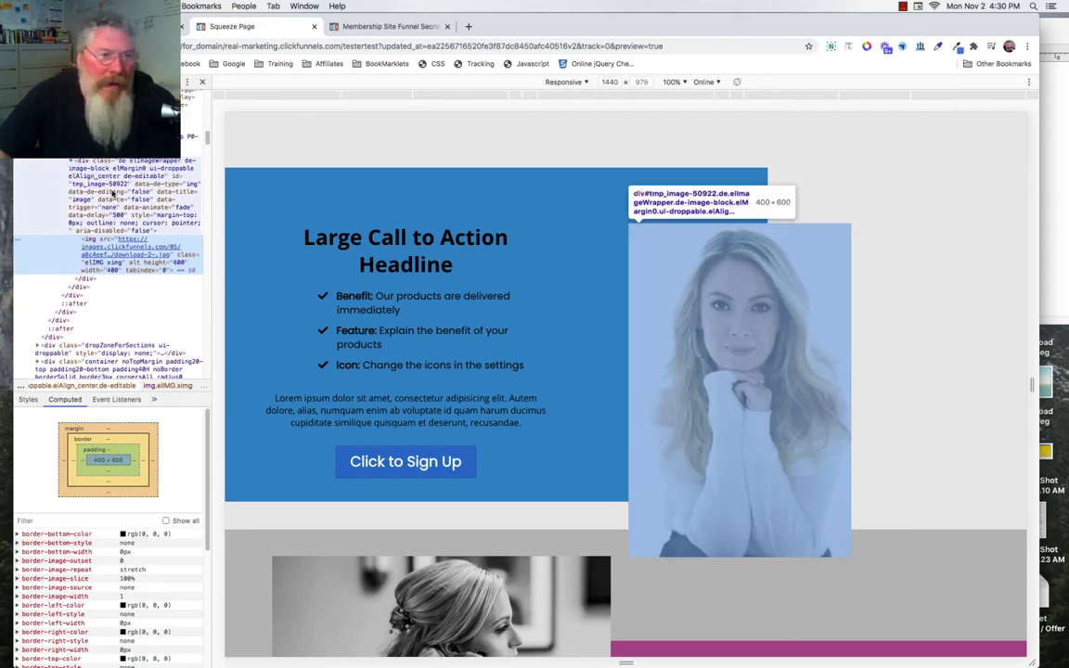
pyautogui.scroll(5, 112, 193)
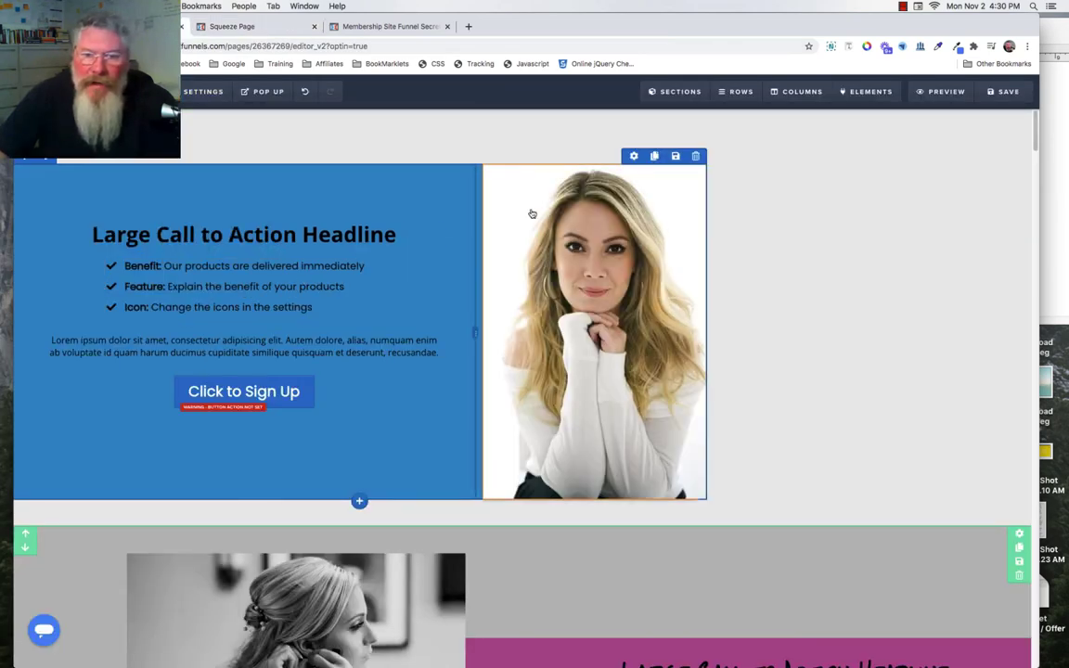
# Look up the CSS ID selector of the first section's 2nd column in the page editor and highlight it
pyautogui.click(795, 93)
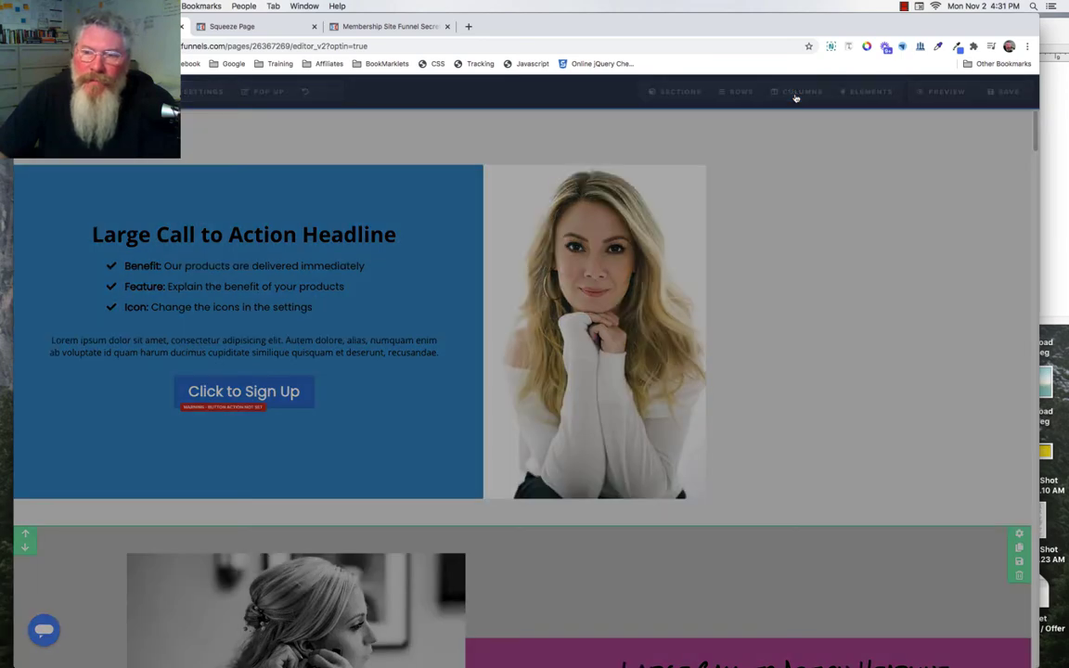
pyautogui.click(852, 199)
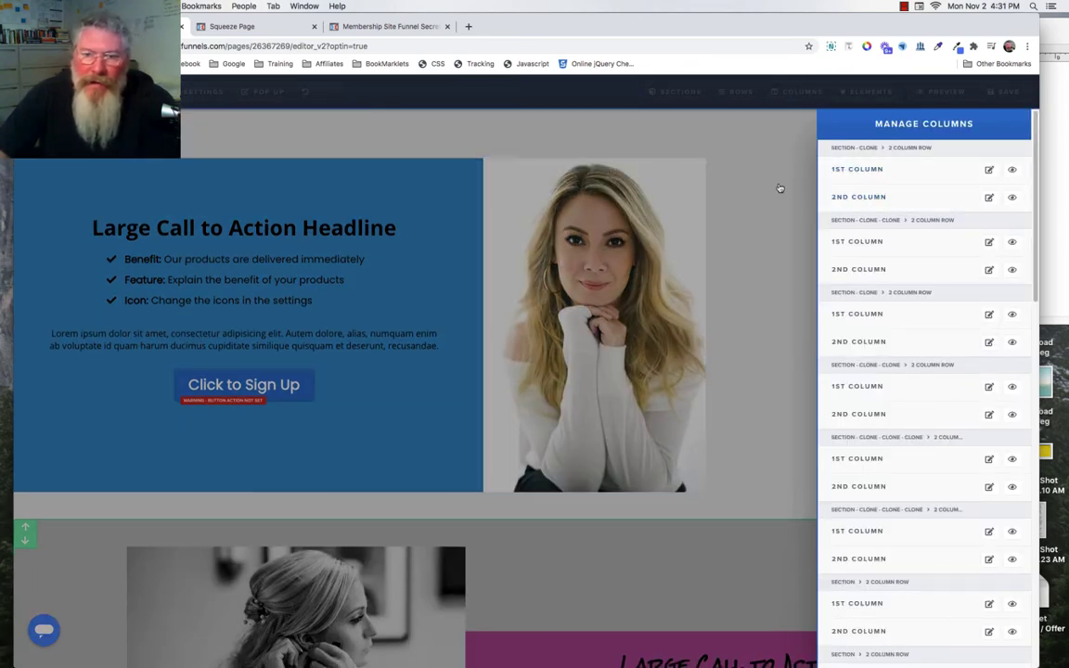
pyautogui.click(859, 199)
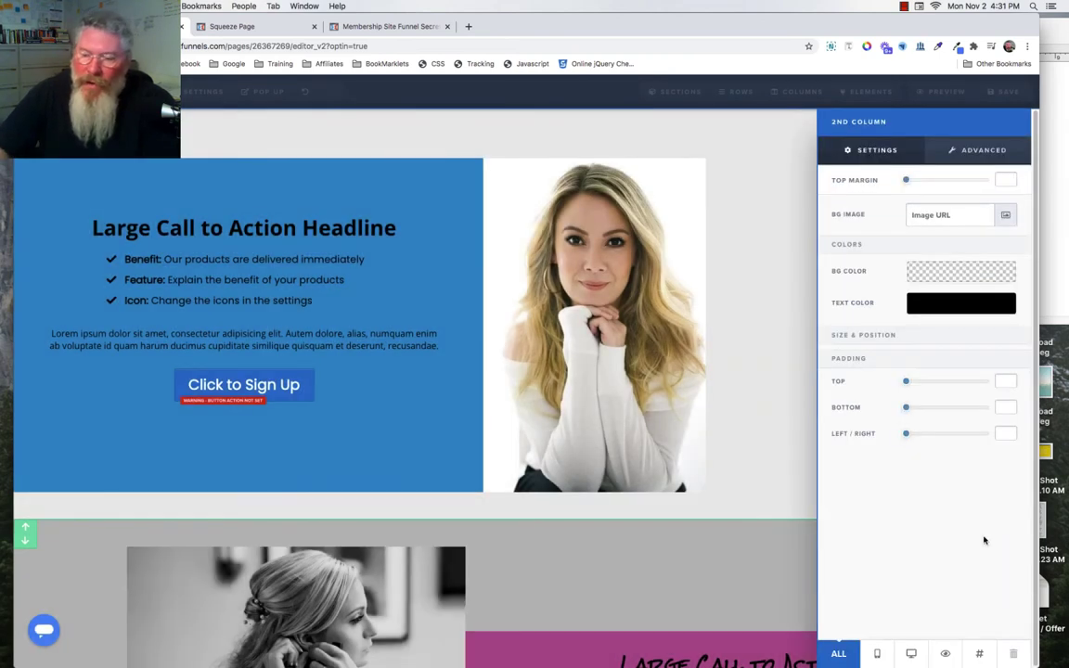
pyautogui.click(980, 655)
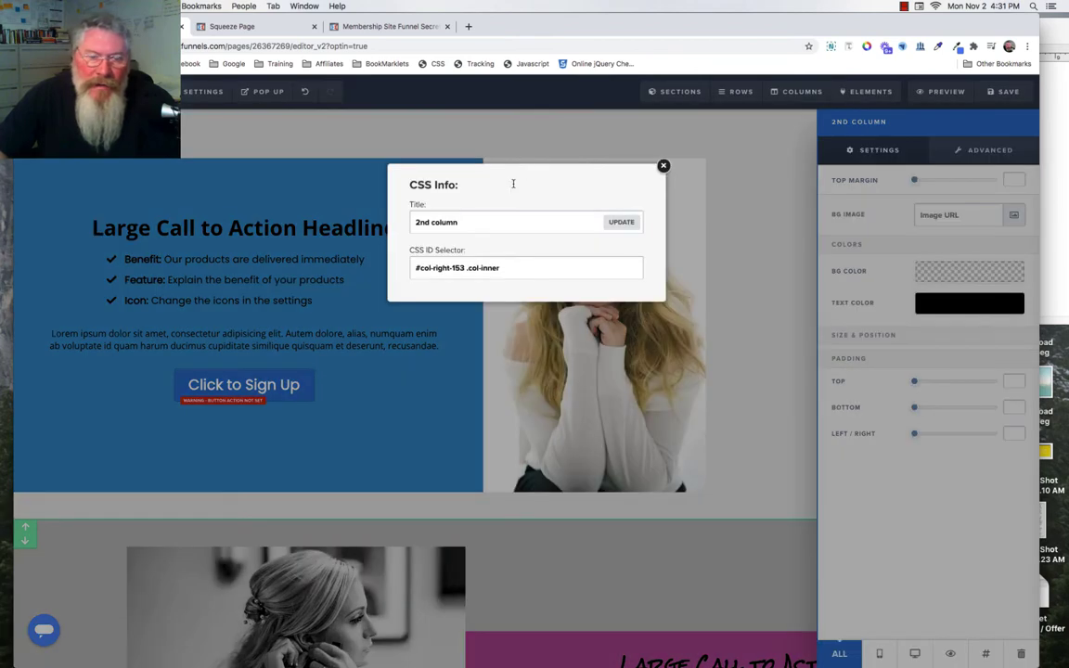
pyautogui.moveTo(504, 269); pyautogui.dragTo(401, 270)
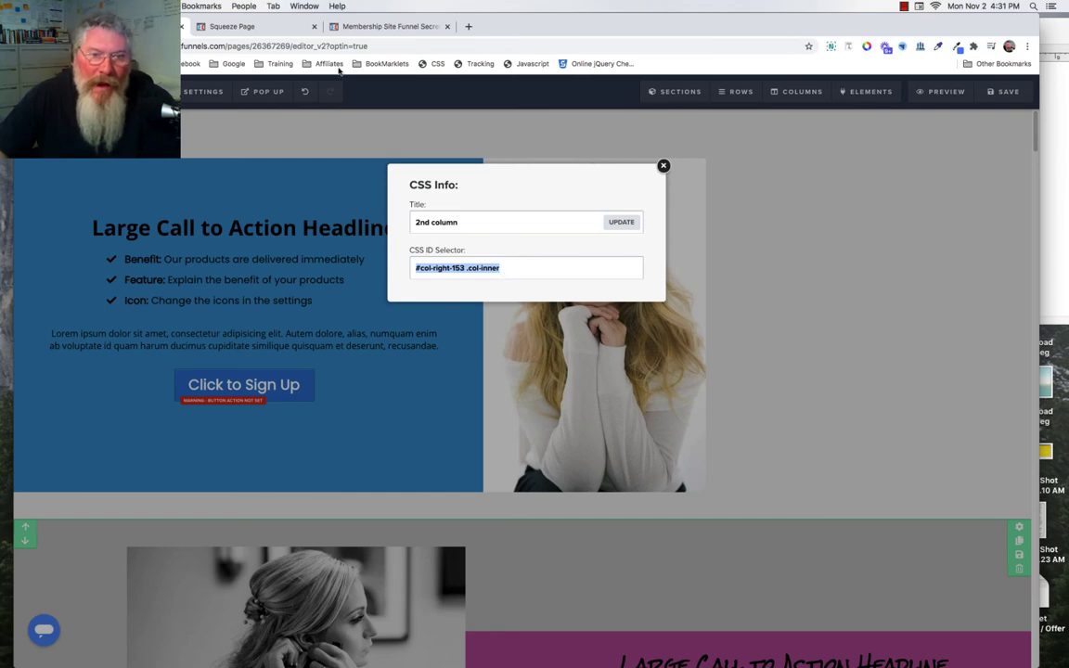
# In the Squeeze Page preview's code, examine the portrait's col-inner wrapper and its parent #col-right-153 column
pyautogui.click(249, 29)
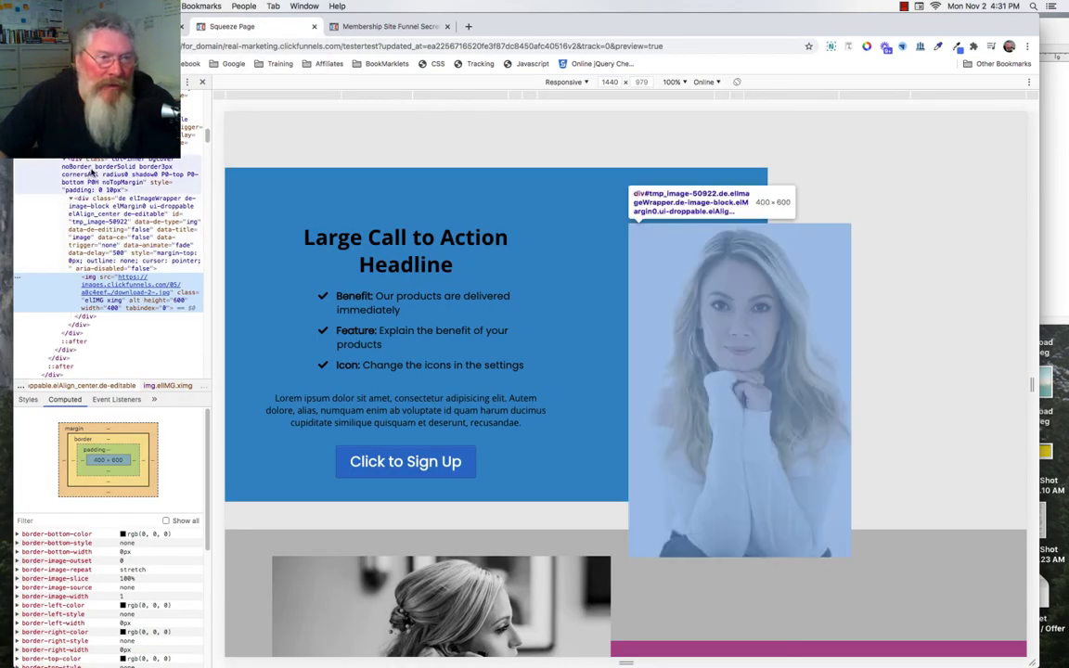
pyautogui.click(103, 189)
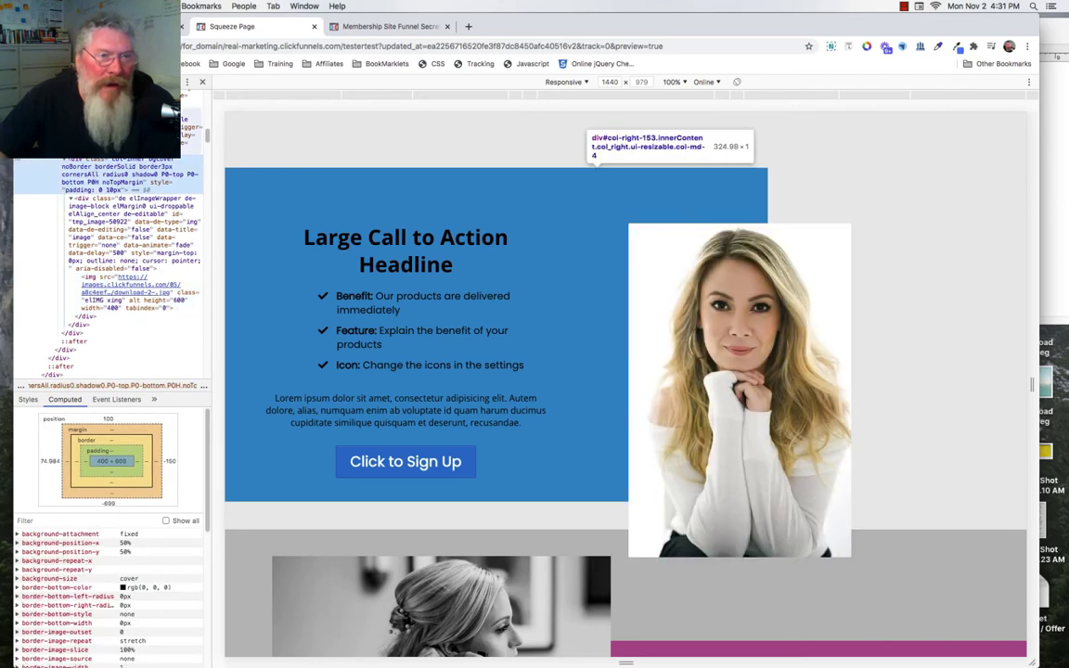
pyautogui.press('Up')
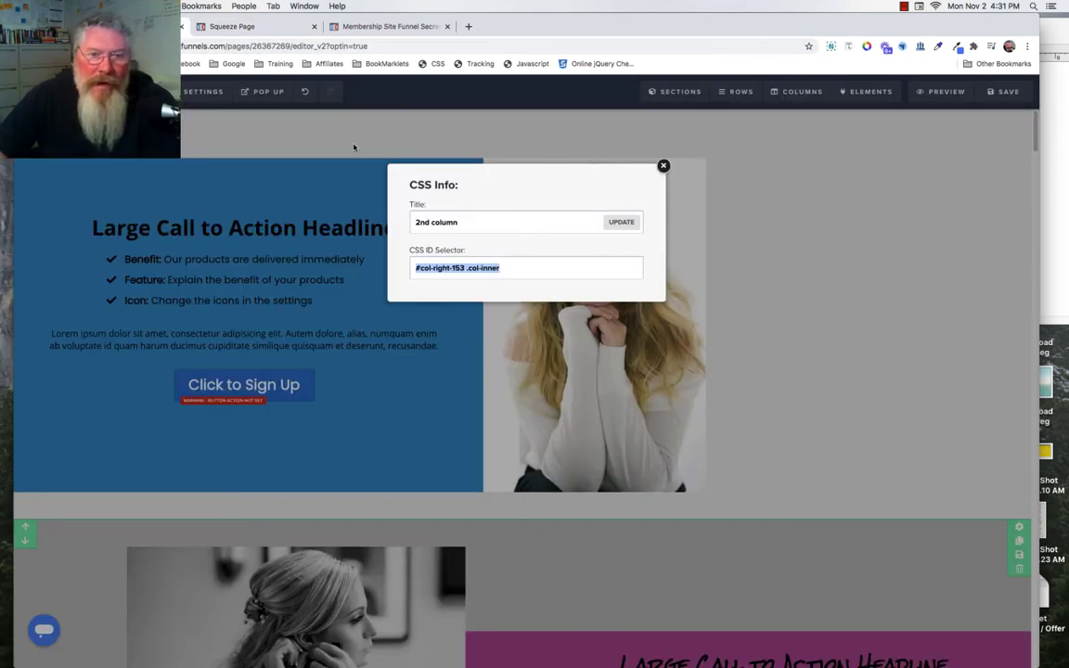
# Compare the Custom CSS img selector on line 17 with line 21, highlighting the image's padding and min-width declarations
pyautogui.click(360, 121)
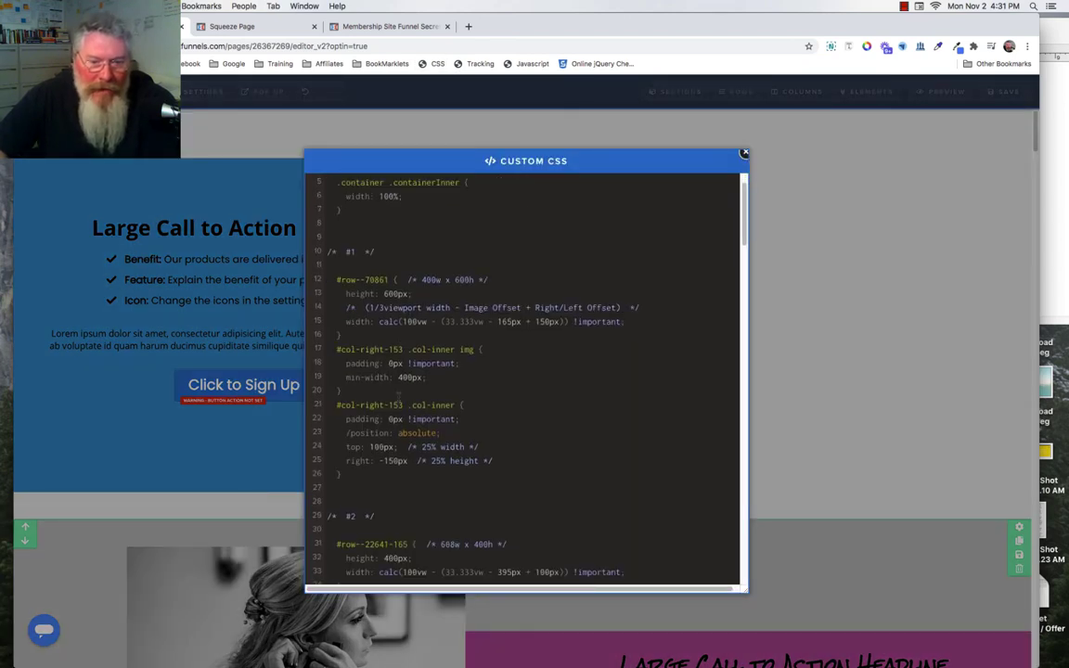
pyautogui.doubleClick(464, 350)
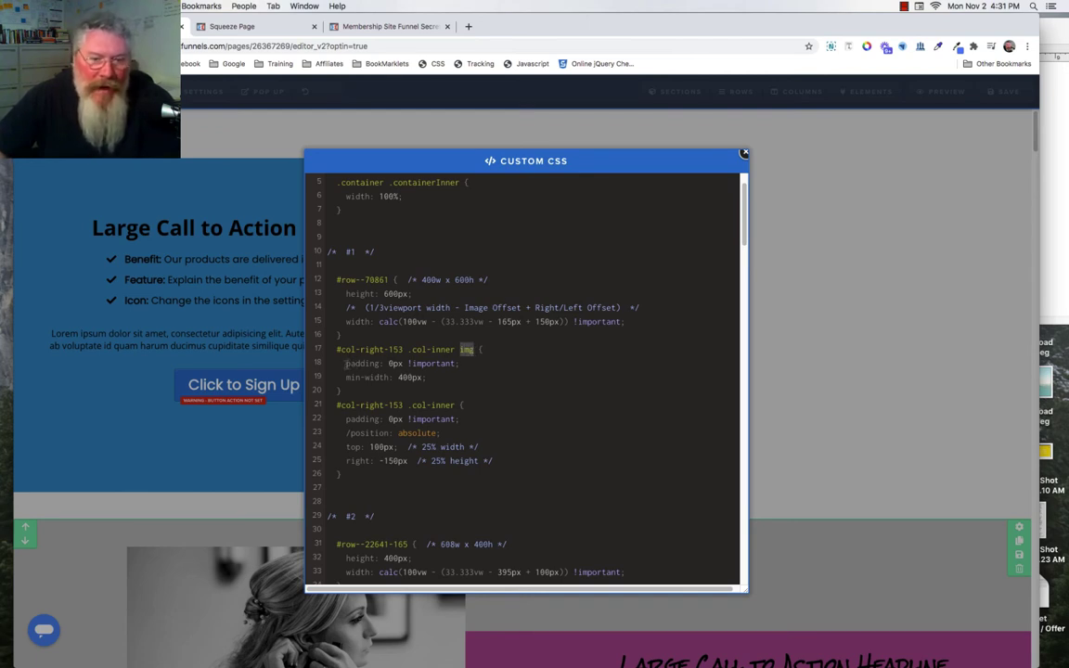
pyautogui.moveTo(346, 362); pyautogui.dragTo(461, 364)
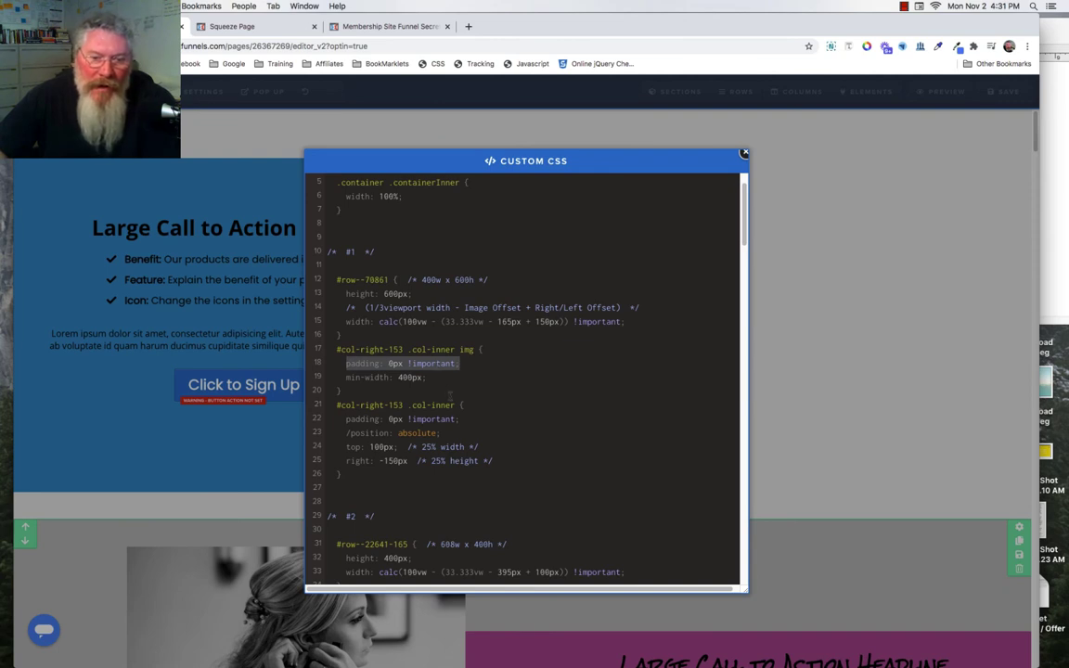
pyautogui.moveTo(454, 406); pyautogui.dragTo(336, 406)
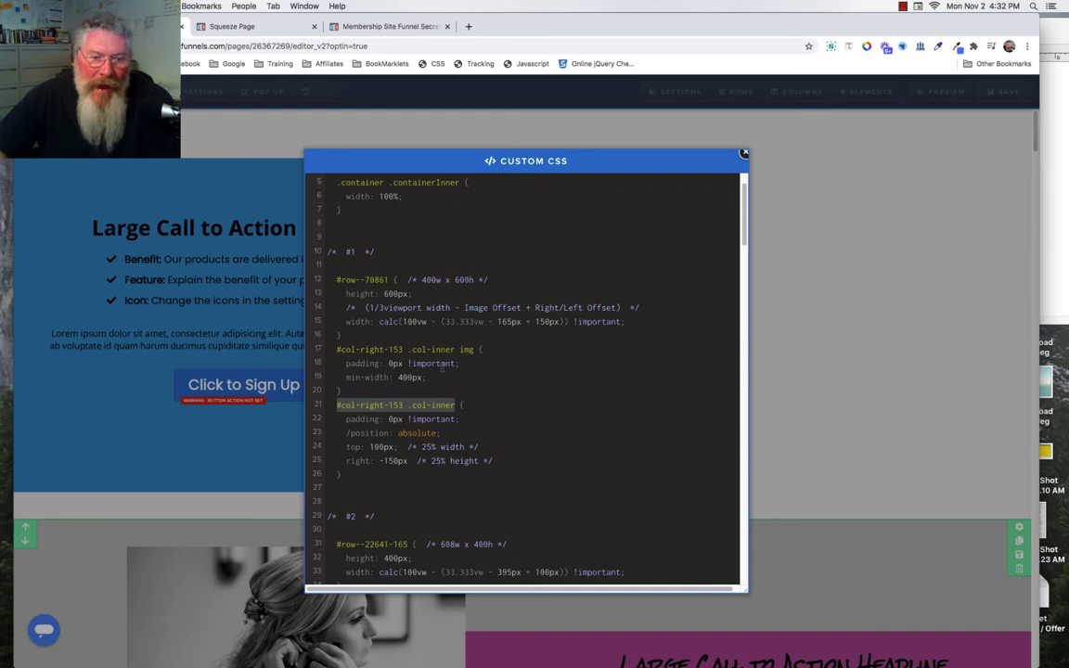
pyautogui.doubleClick(466, 349)
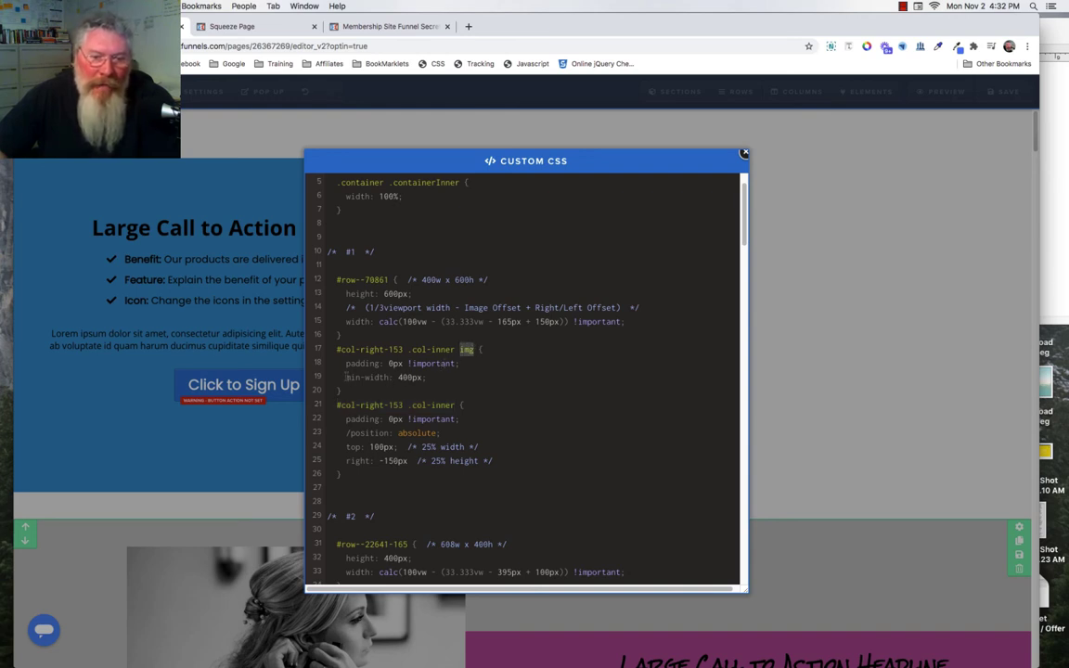
pyautogui.moveTo(346, 377); pyautogui.dragTo(428, 378)
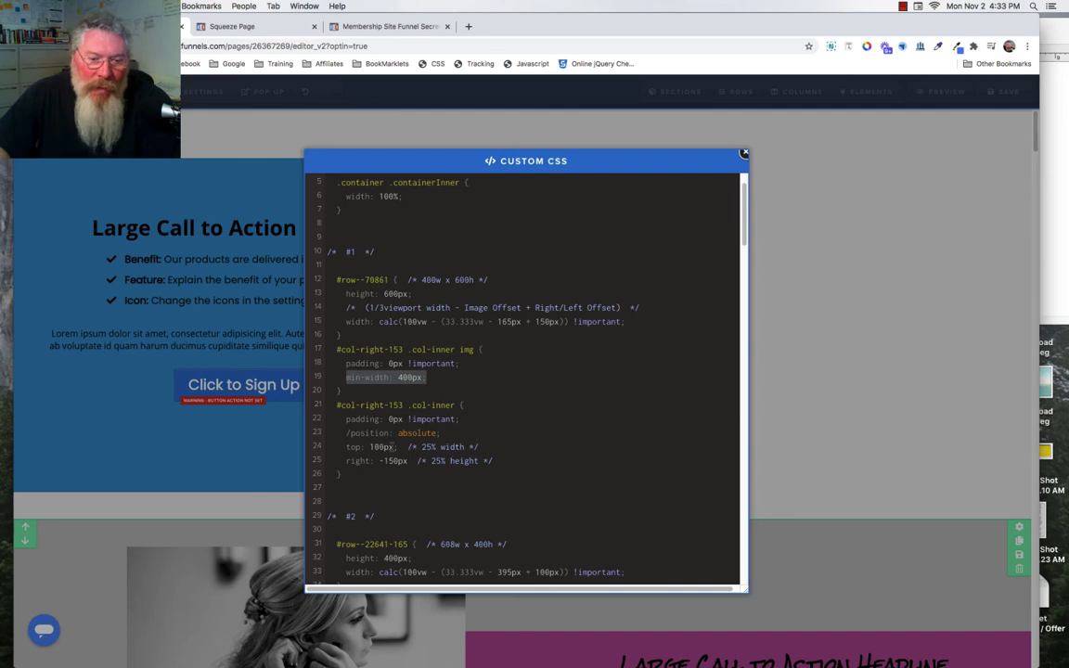
# Highlight the #col-right-153 .col-inner selector on line 21, and show that element's style rules in the Squeeze Page preview
pyautogui.moveTo(336, 406); pyautogui.dragTo(455, 406)
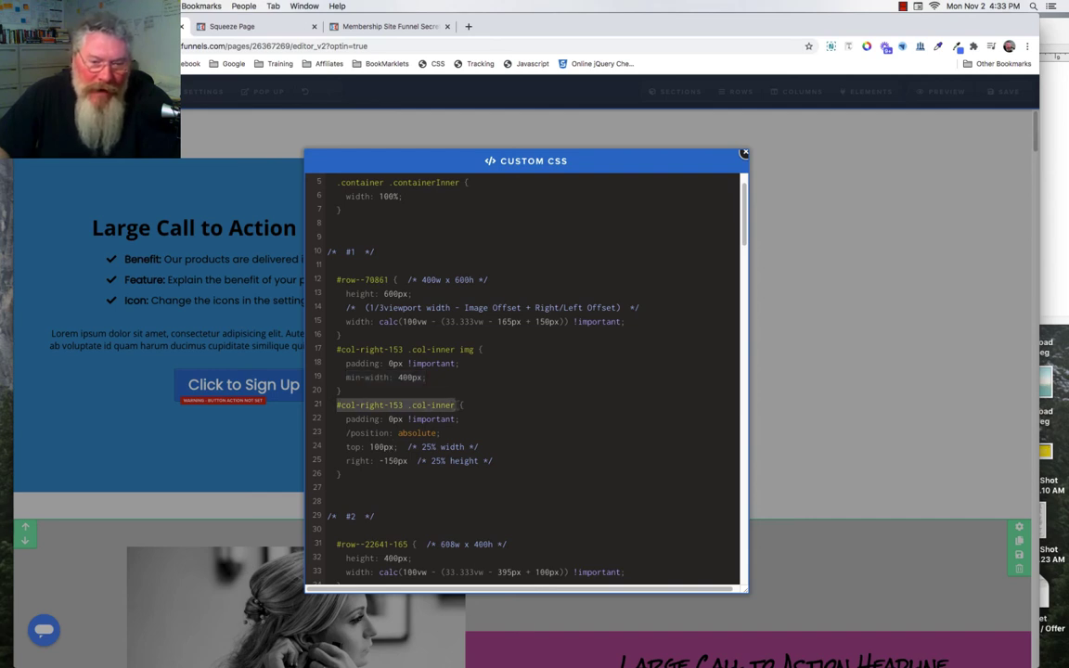
pyautogui.click(826, 279)
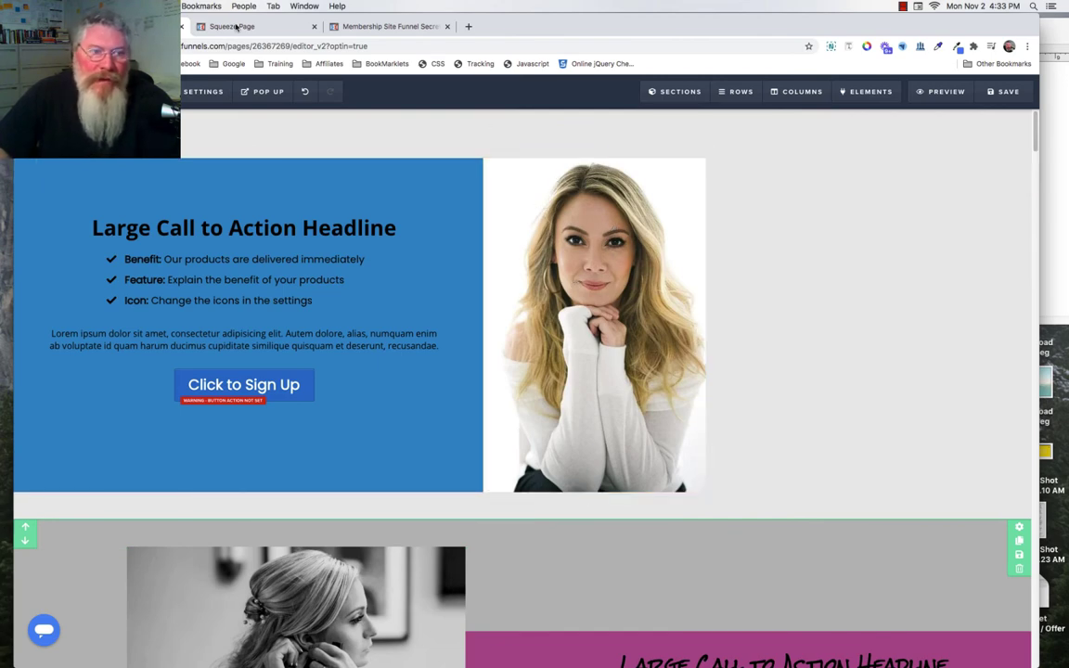
pyautogui.click(236, 27)
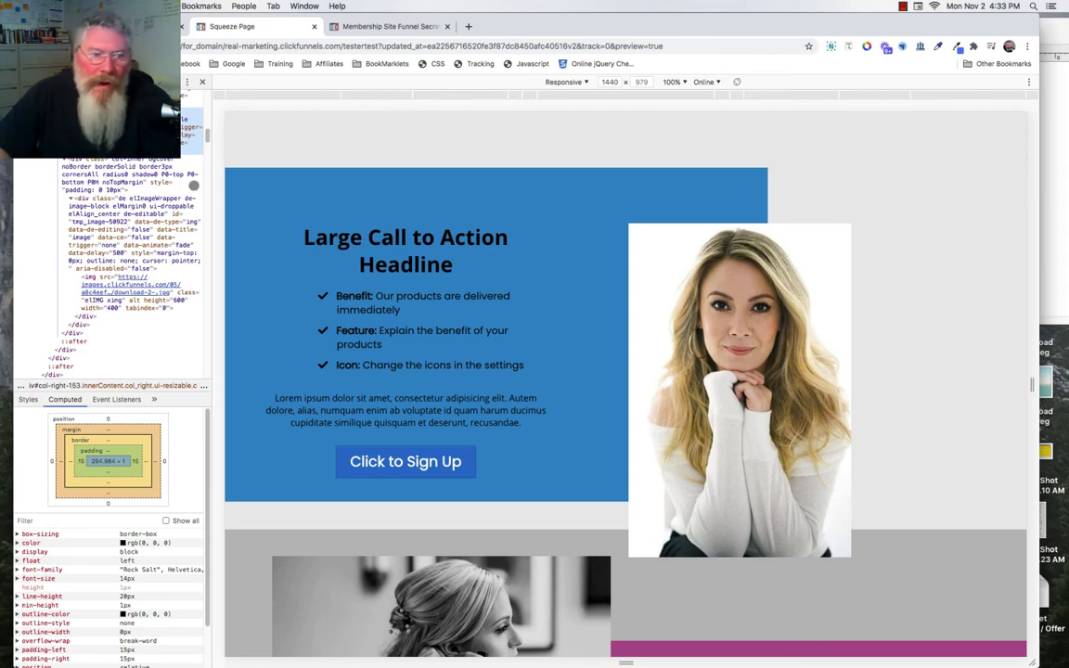
pyautogui.click(85, 180)
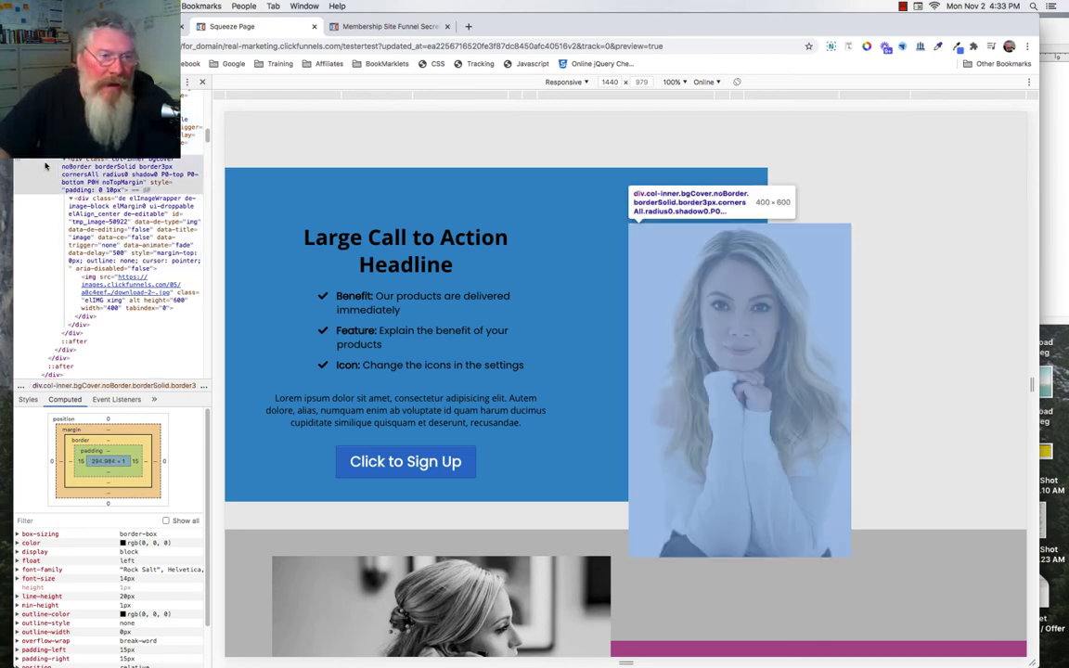
pyautogui.click(28, 399)
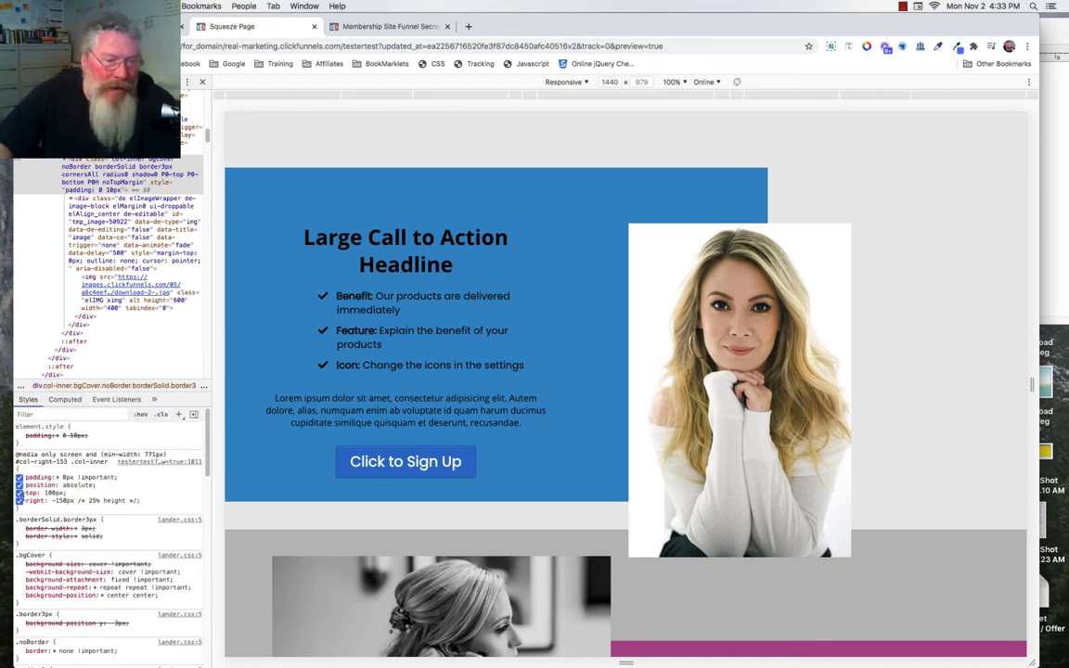
# Disable the portrait wrapper's top and right offsets in the preview styles, and switch the top offset back on
pyautogui.click(18, 493)
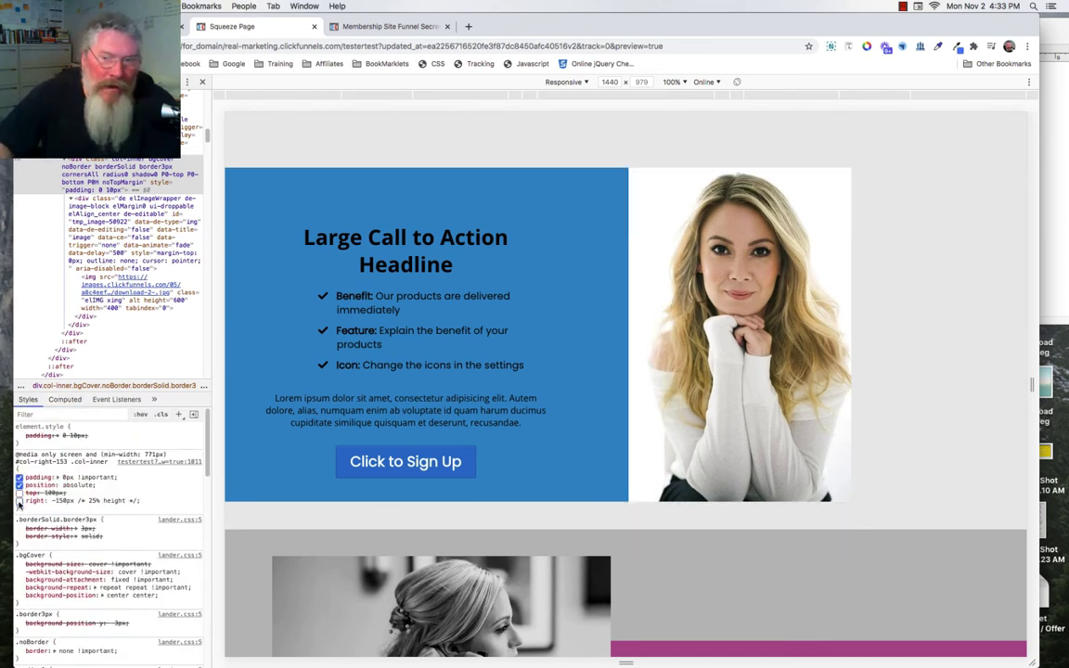
pyautogui.click(18, 501)
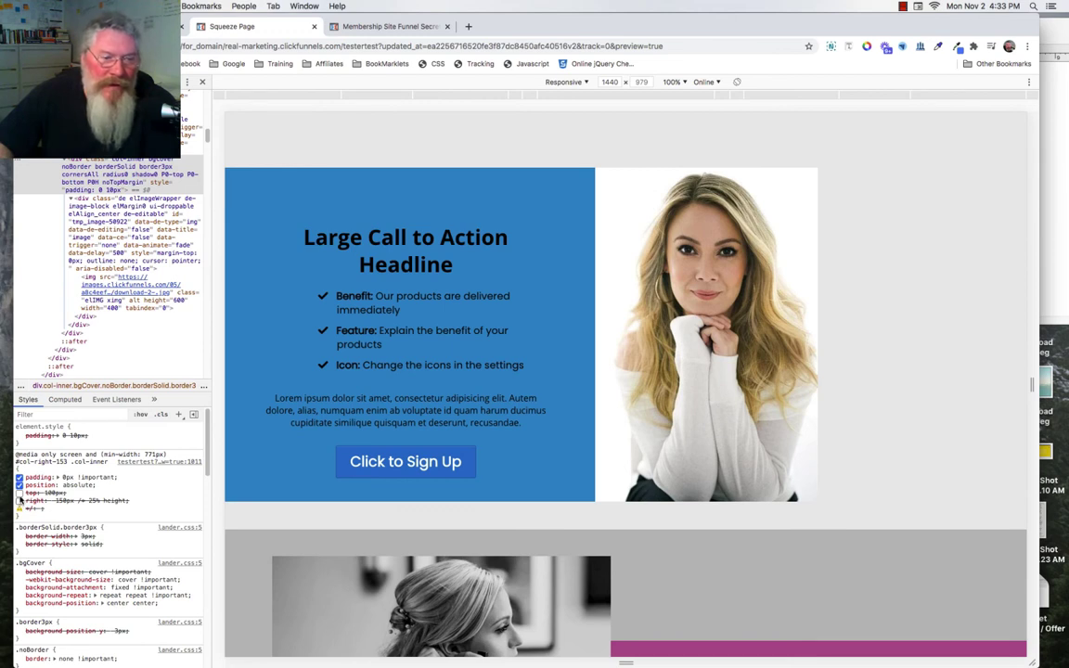
pyautogui.click(19, 493)
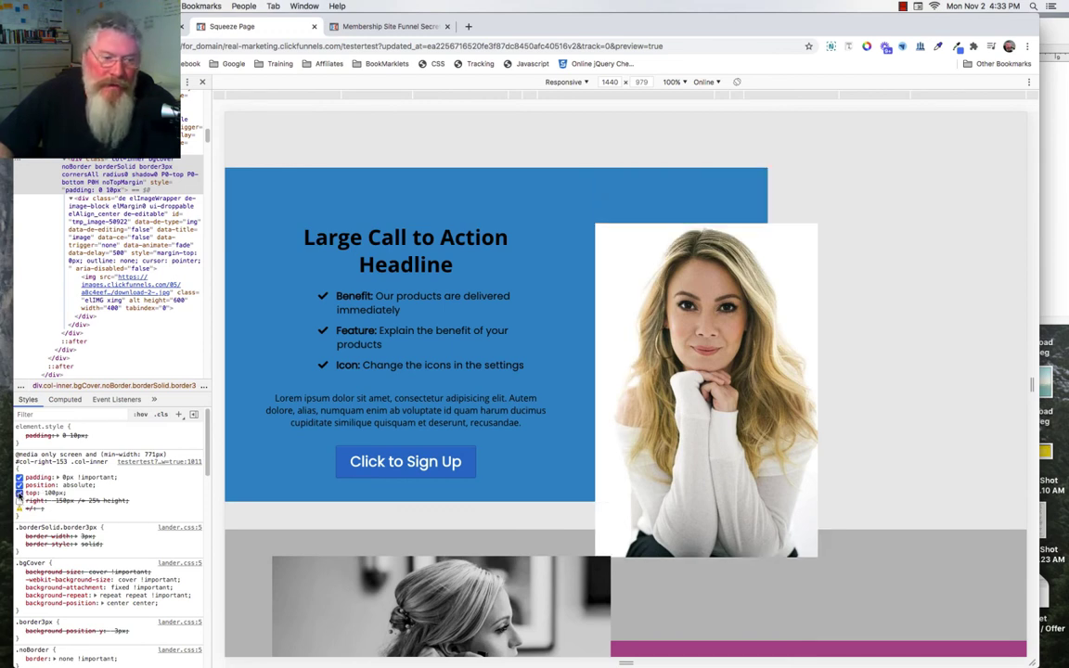
pyautogui.click(19, 493)
# Try a top offset of -100px on the portrait wrapper, restore it to 100px, and re-enable the right offset
pyautogui.click(18, 492)
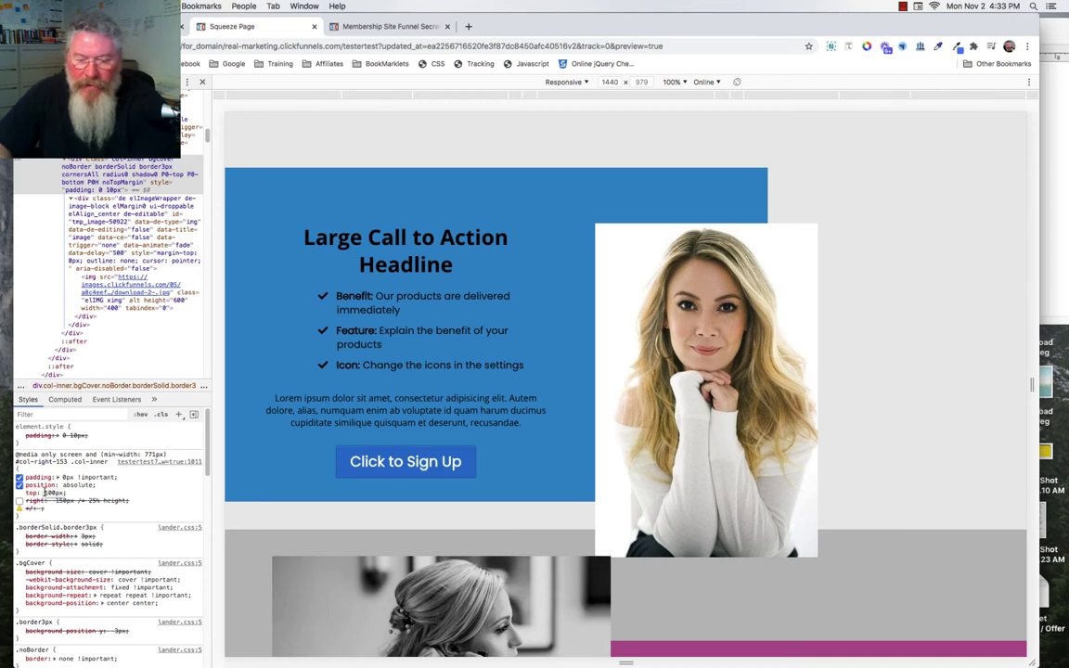
pyautogui.write('-')
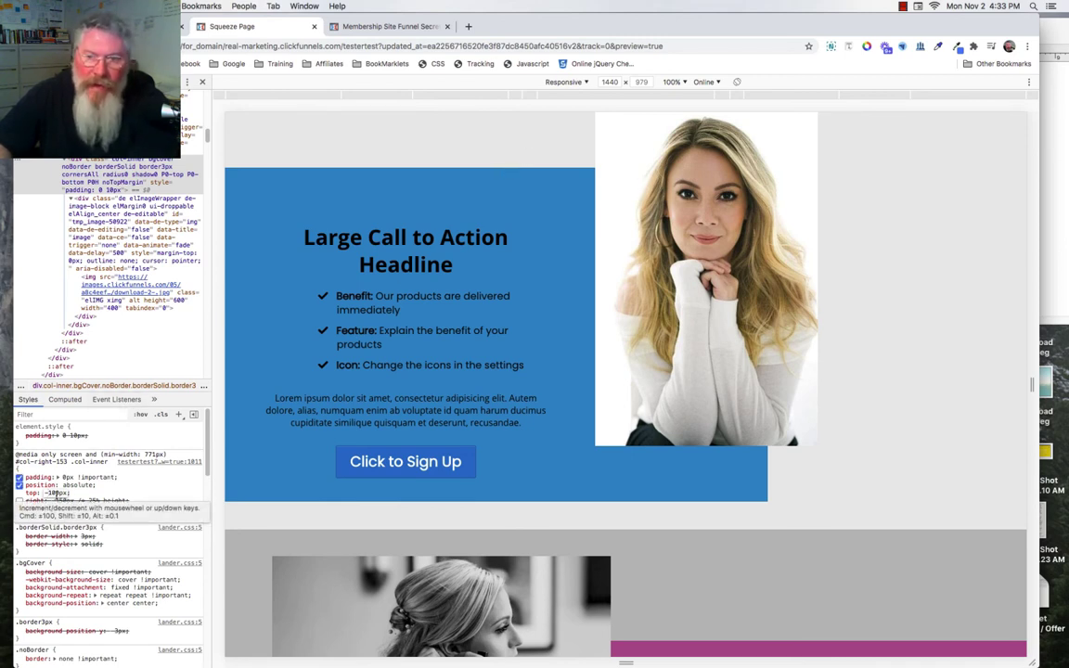
pyautogui.scroll(2, 55, 493)
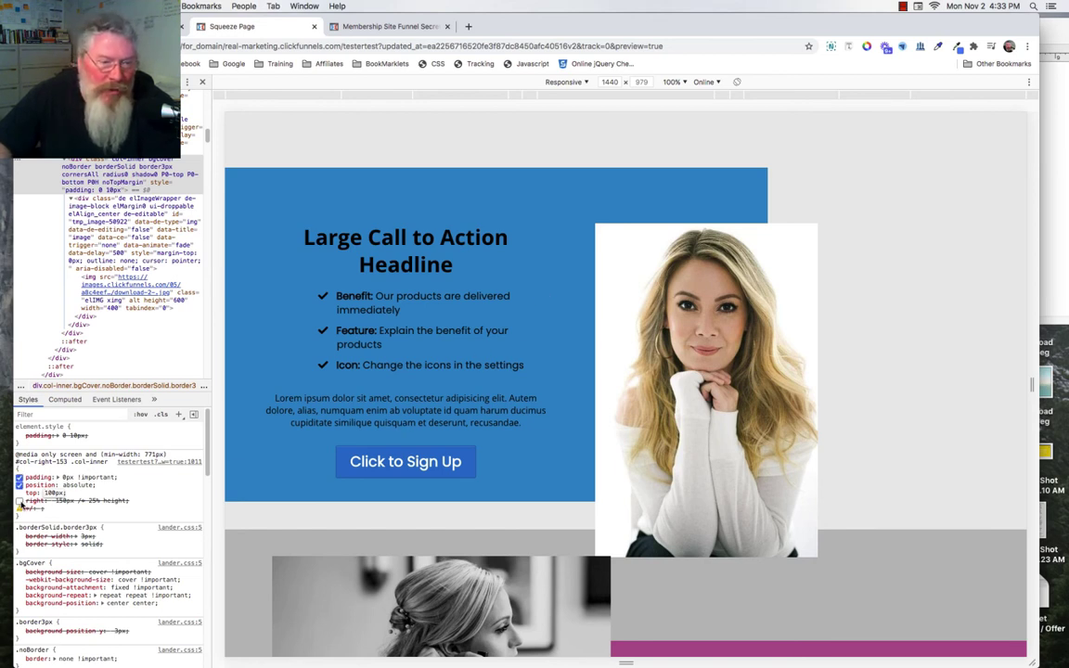
pyautogui.click(19, 501)
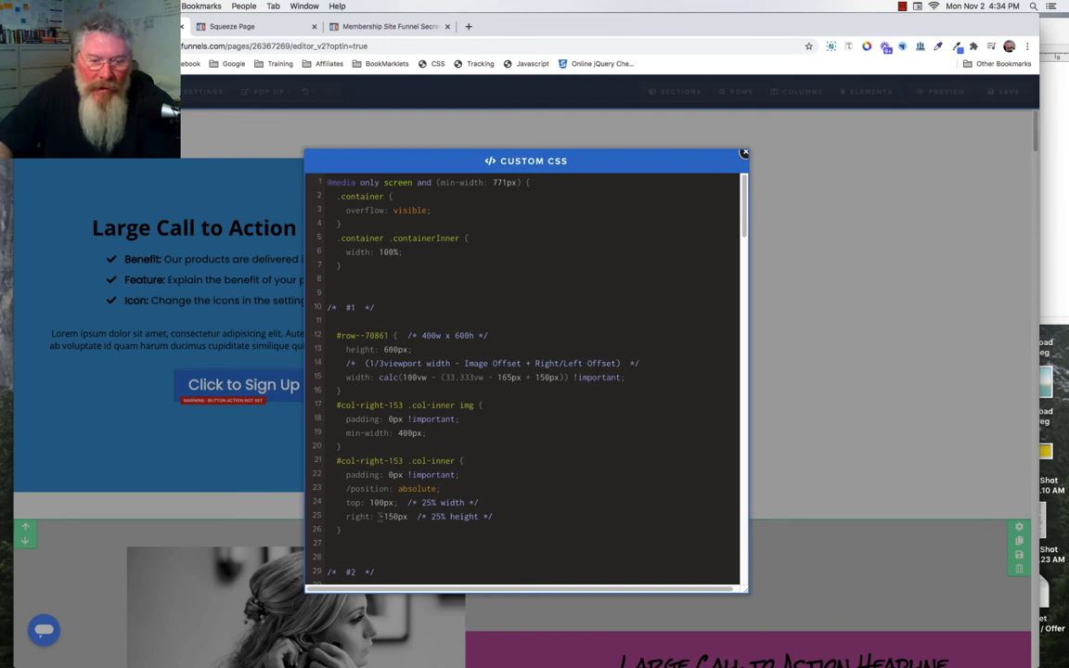
# Highlight the right offset value -150px on line 25 of the page editor's Custom CSS
pyautogui.moveTo(379, 516); pyautogui.dragTo(408, 516)
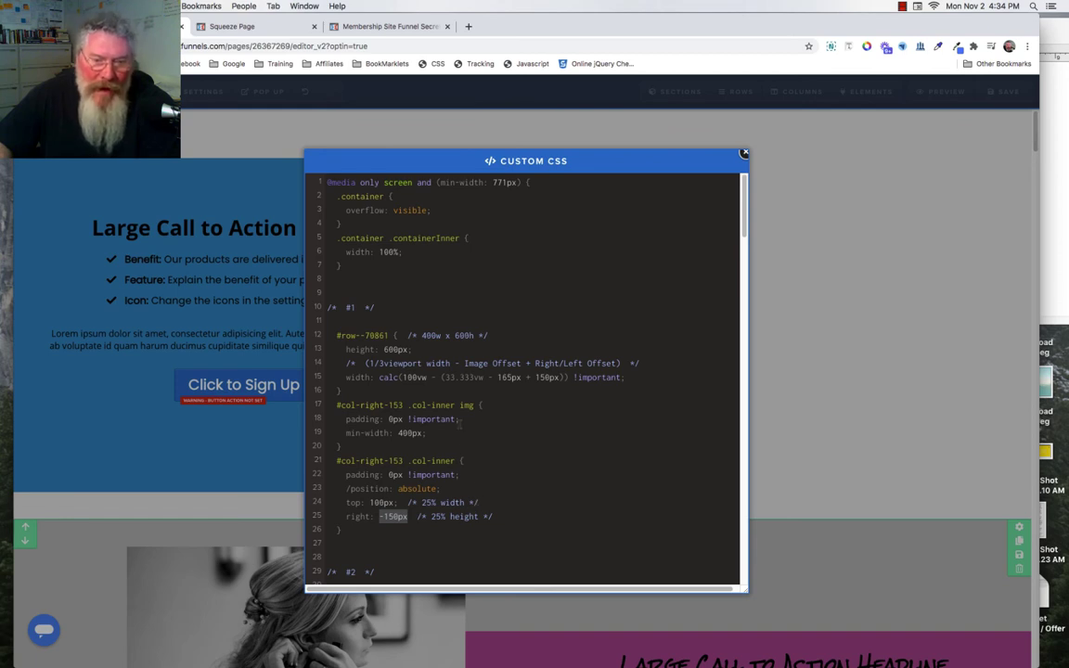
# Highlight section #1's 400w and 600h image dimensions along with the matching 100px top and -150px right offsets in the Custom CSS
pyautogui.moveTo(422, 335); pyautogui.dragTo(442, 336)
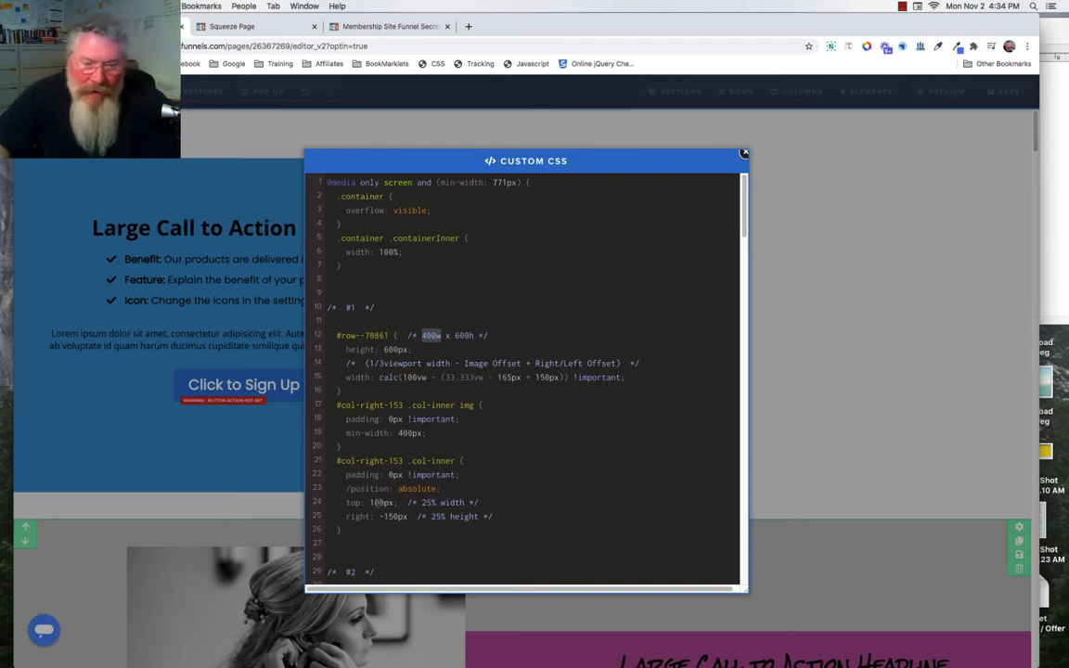
pyautogui.moveTo(371, 502); pyautogui.dragTo(395, 502)
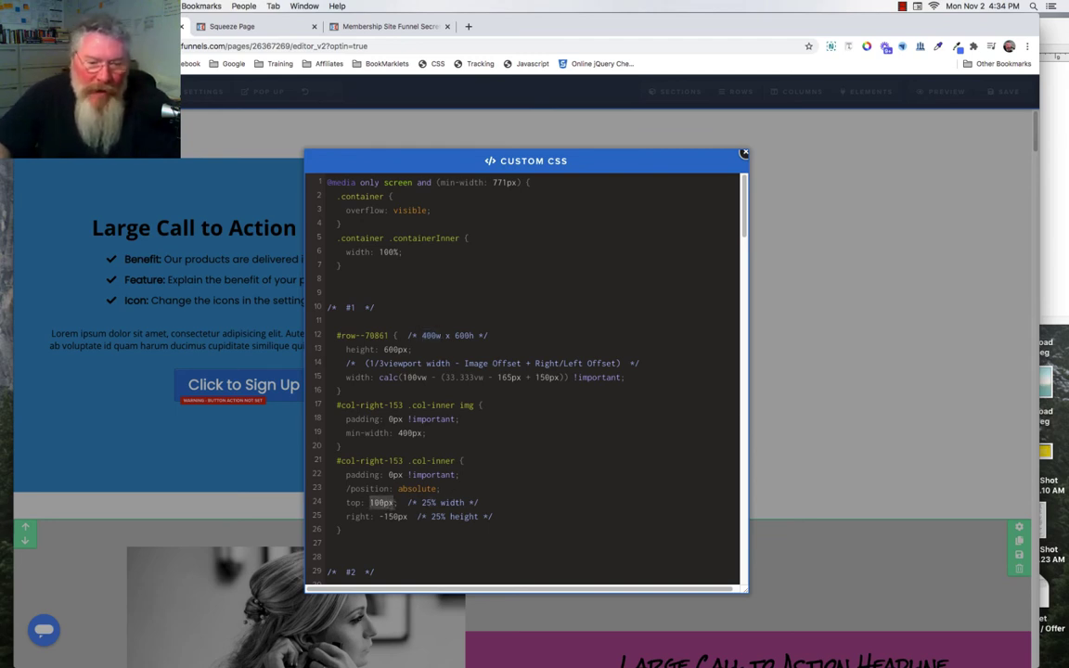
pyautogui.click(378, 516)
pyautogui.moveTo(378, 516); pyautogui.dragTo(408, 516)
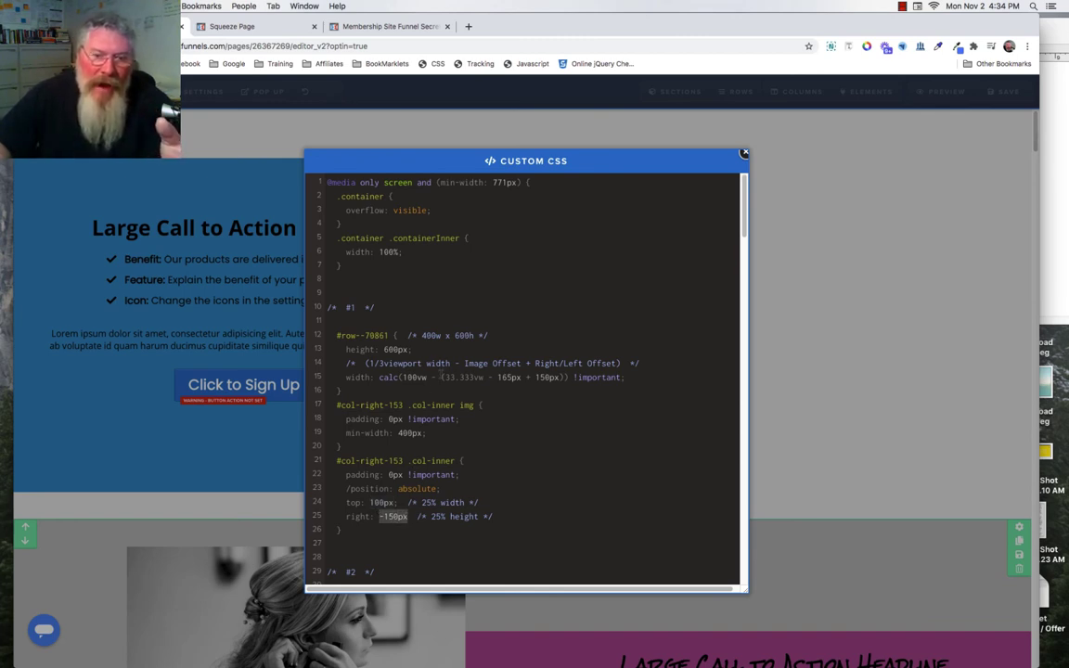
pyautogui.moveTo(455, 335); pyautogui.dragTo(474, 335)
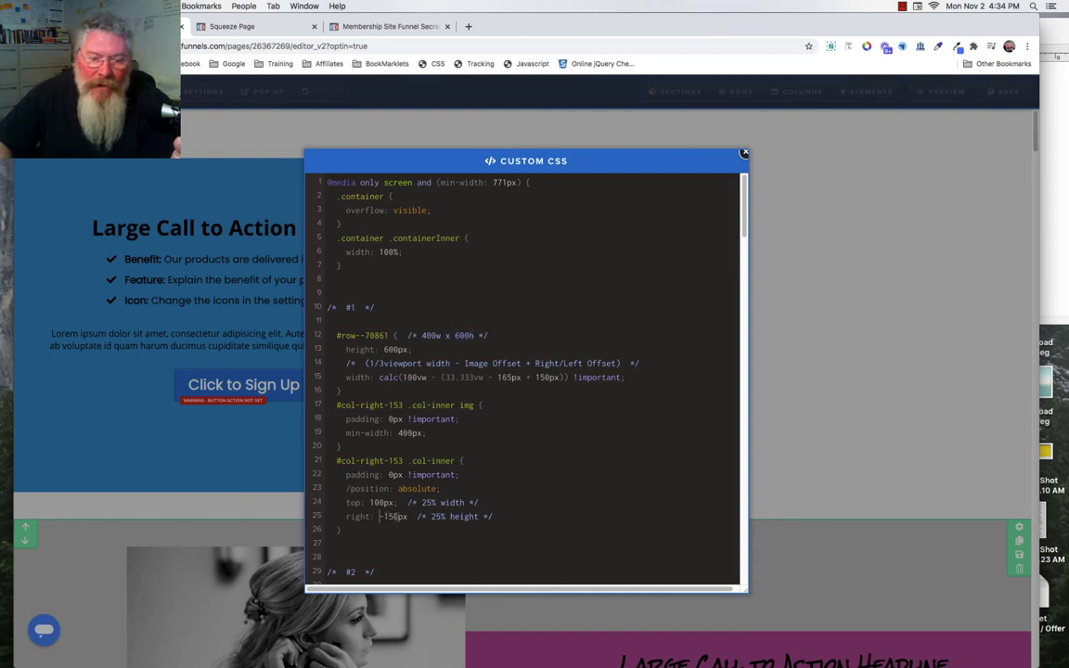
pyautogui.moveTo(379, 516); pyautogui.dragTo(408, 516)
# Highlight the left property and its -100px value on line 43 in section #2 of the Custom CSS
pyautogui.scroll(-1, 485, 461)
pyautogui.scroll(-5, 486, 462)
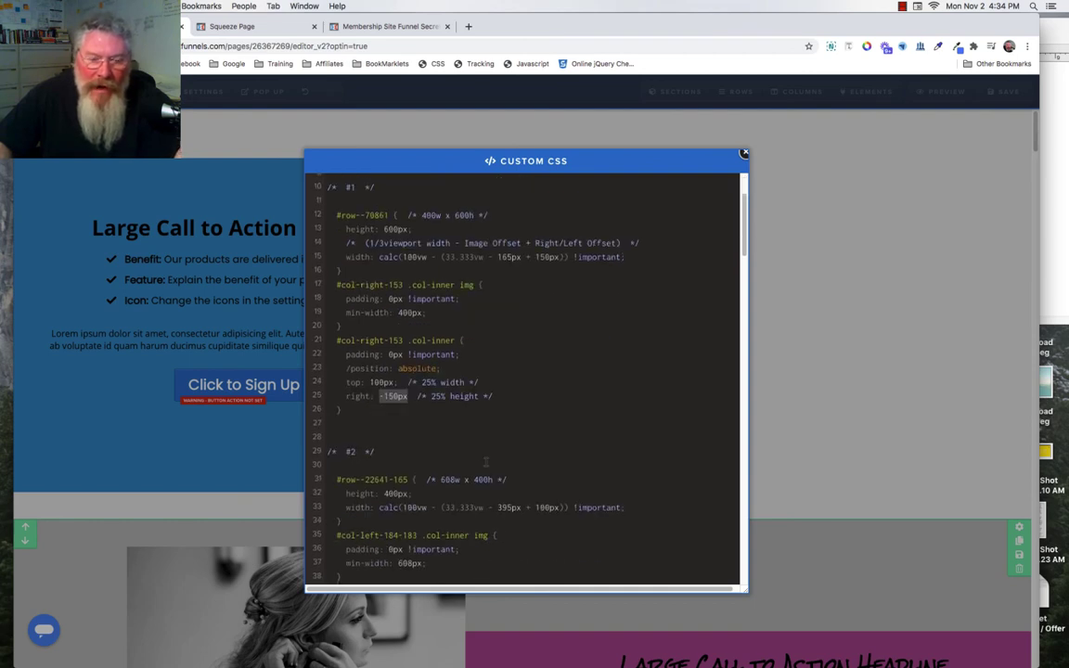
pyautogui.scroll(-2, 485, 476)
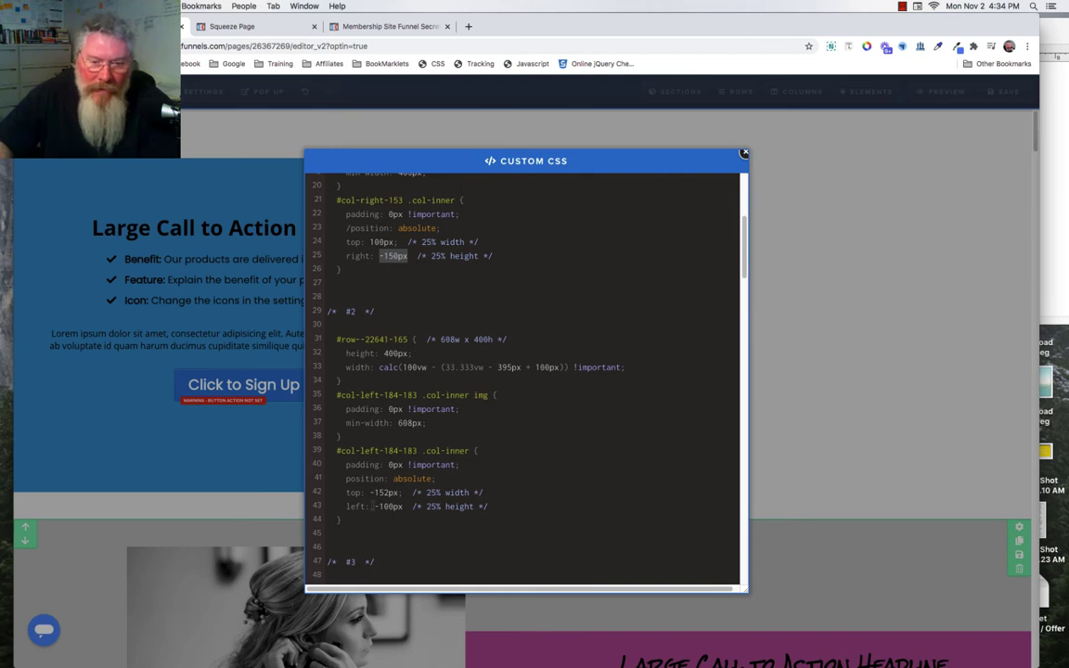
pyautogui.moveTo(374, 507); pyautogui.dragTo(403, 506)
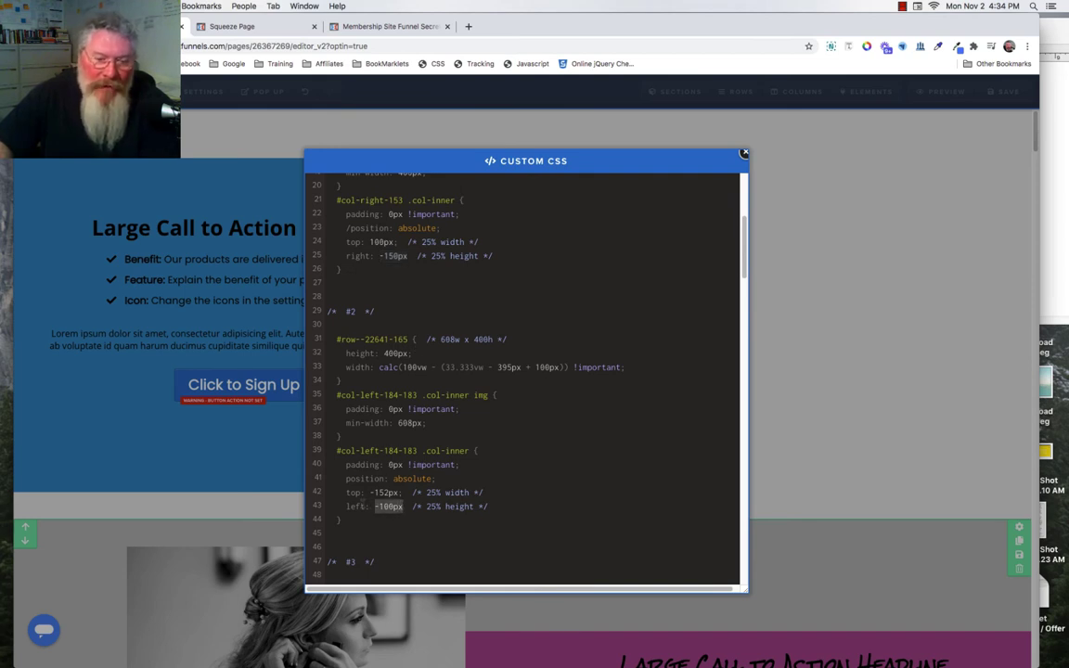
pyautogui.doubleClick(354, 506)
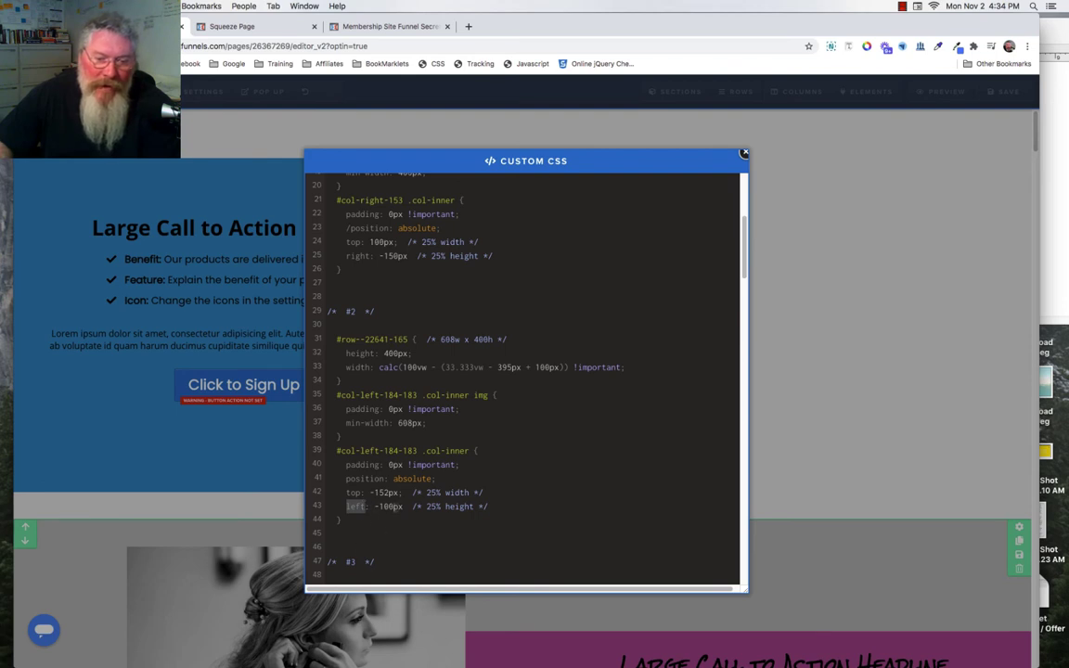
pyautogui.moveTo(374, 506); pyautogui.dragTo(403, 507)
# Return to section #1's rules and widen the Custom CSS window to fit the full code lines
pyautogui.click(435, 297)
pyautogui.scroll(5, 435, 297)
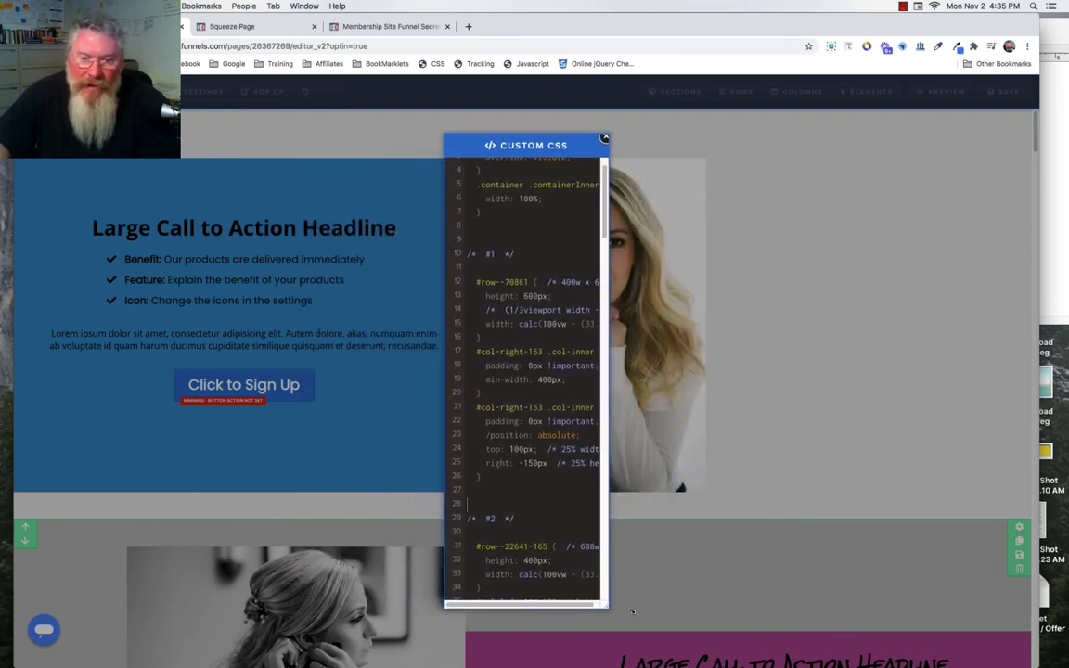
pyautogui.moveTo(631, 611); pyautogui.dragTo(714, 608)
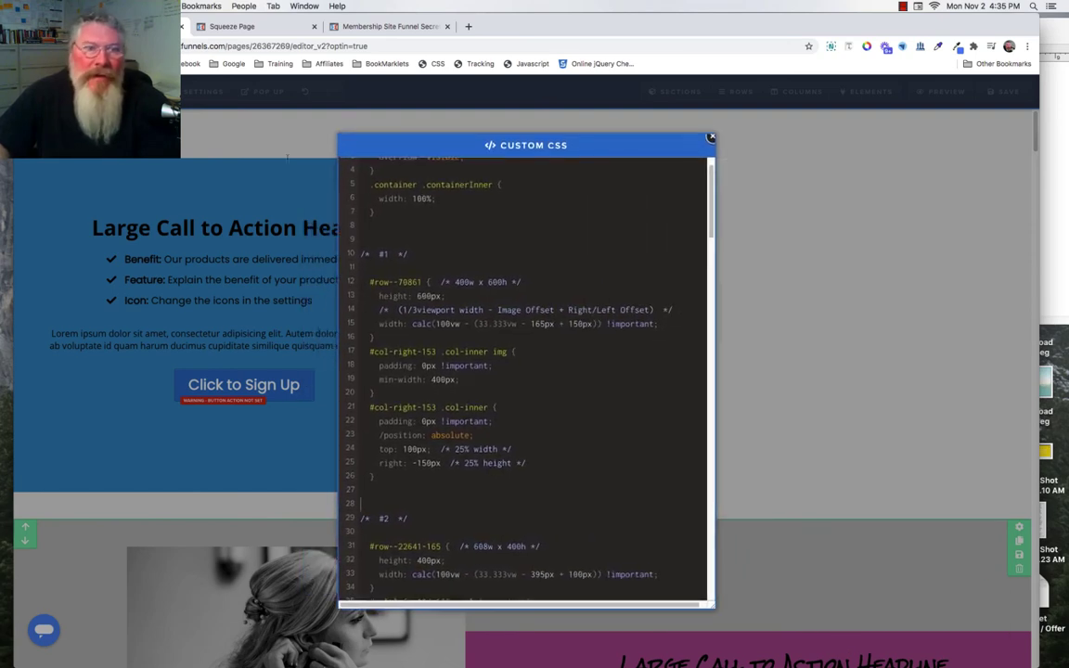
# Switch to the Squeeze Page preview and toggle the right offset of #col-right-153 .col-inner off and back on
pyautogui.click(247, 27)
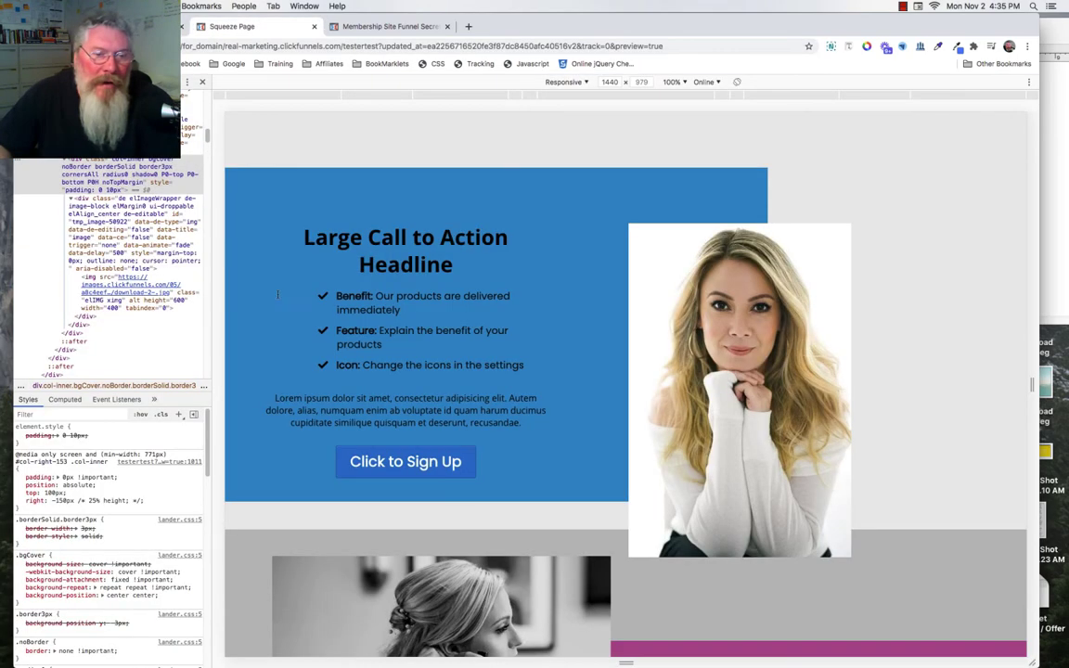
pyautogui.click(56, 501)
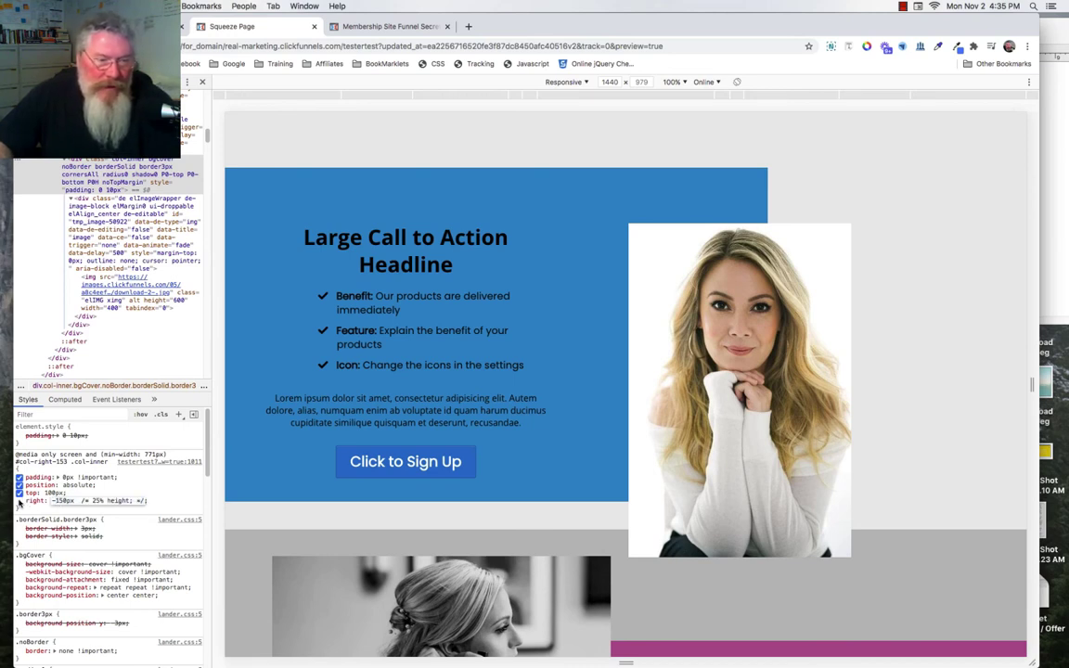
pyautogui.click(19, 501)
pyautogui.click(18, 501)
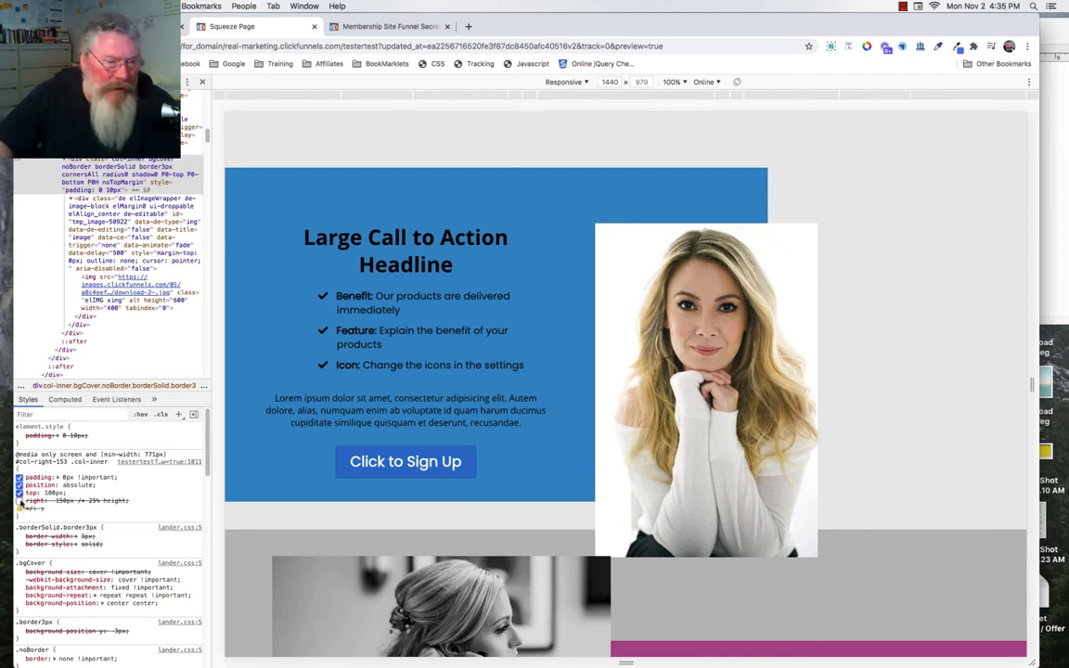
pyautogui.click(18, 501)
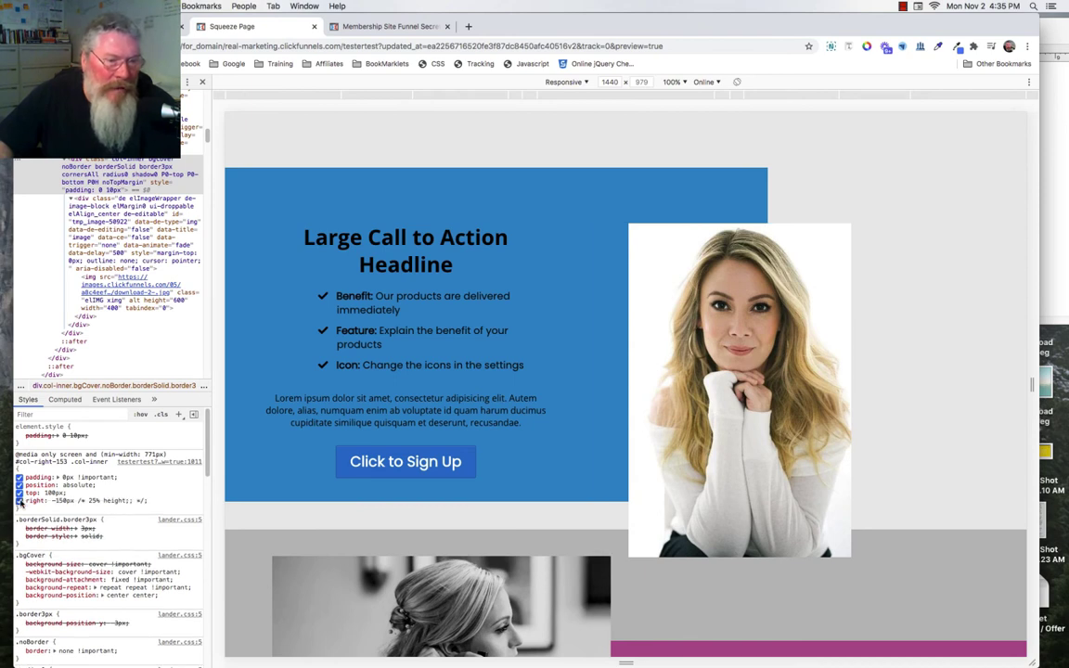
# Disable the top offset of #col-right-153 .col-inner, toggling its right offset off and on to compare the image position
pyautogui.click(18, 502)
pyautogui.click(18, 501)
pyautogui.click(18, 493)
pyautogui.click(18, 501)
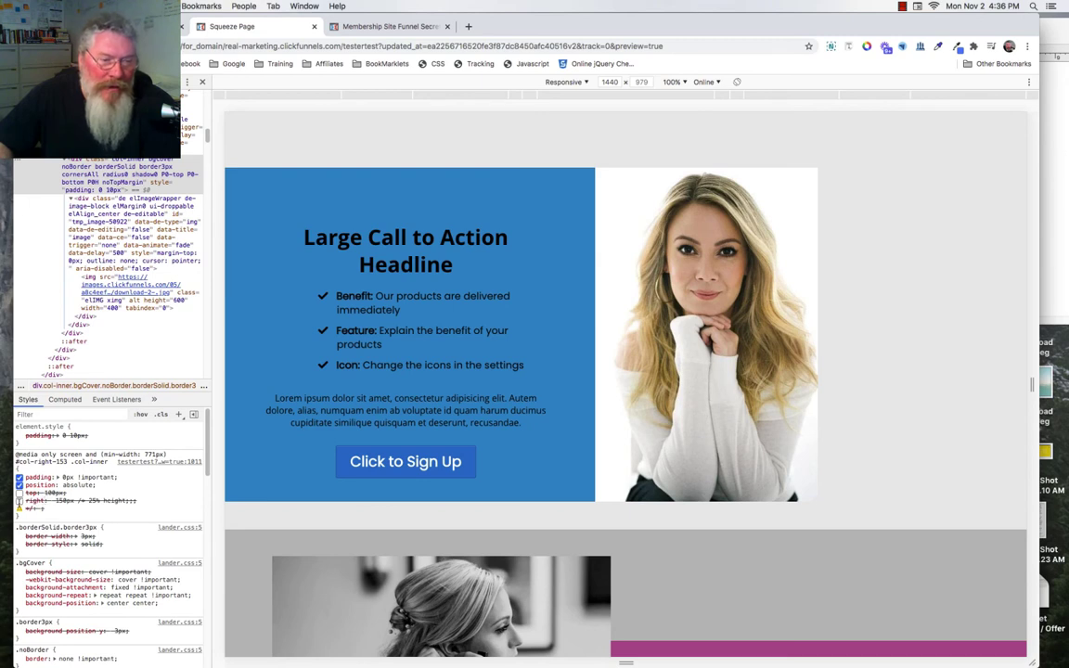
pyautogui.click(19, 501)
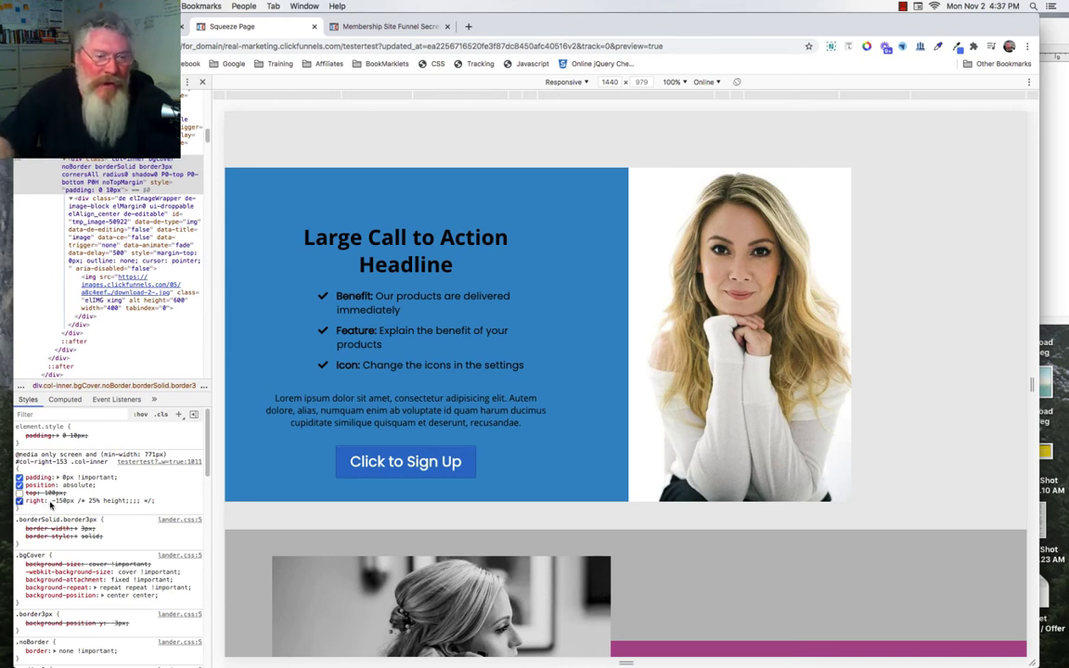
# Try a positive right offset of 150px on #col-right-153 .col-inner
pyautogui.click(56, 501)
pyautogui.click(55, 500)
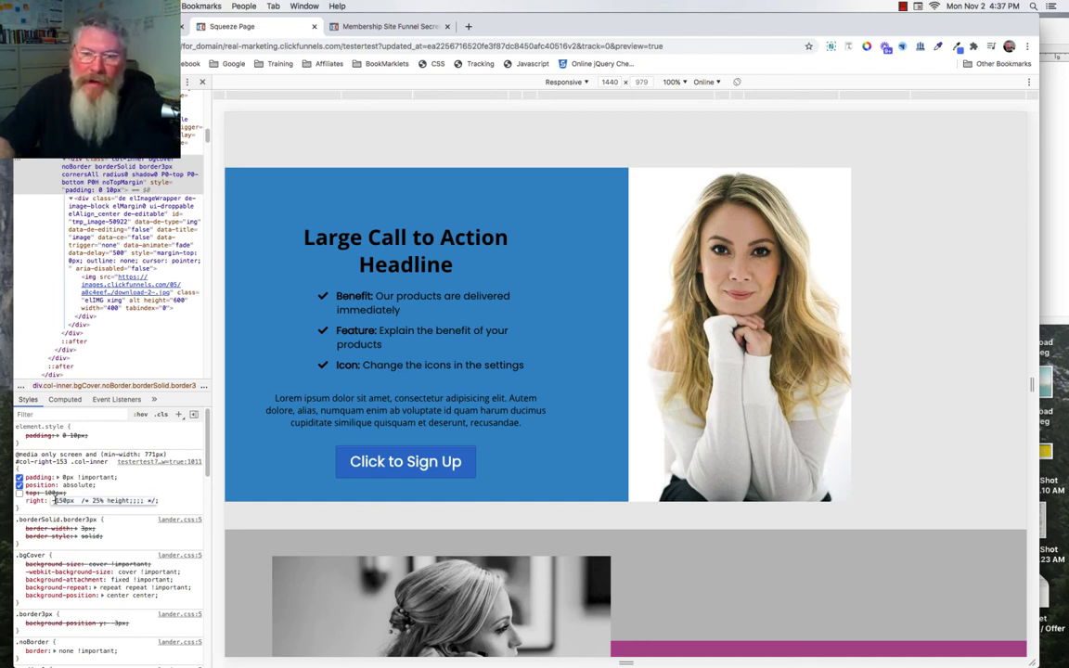
pyautogui.press('Delete')
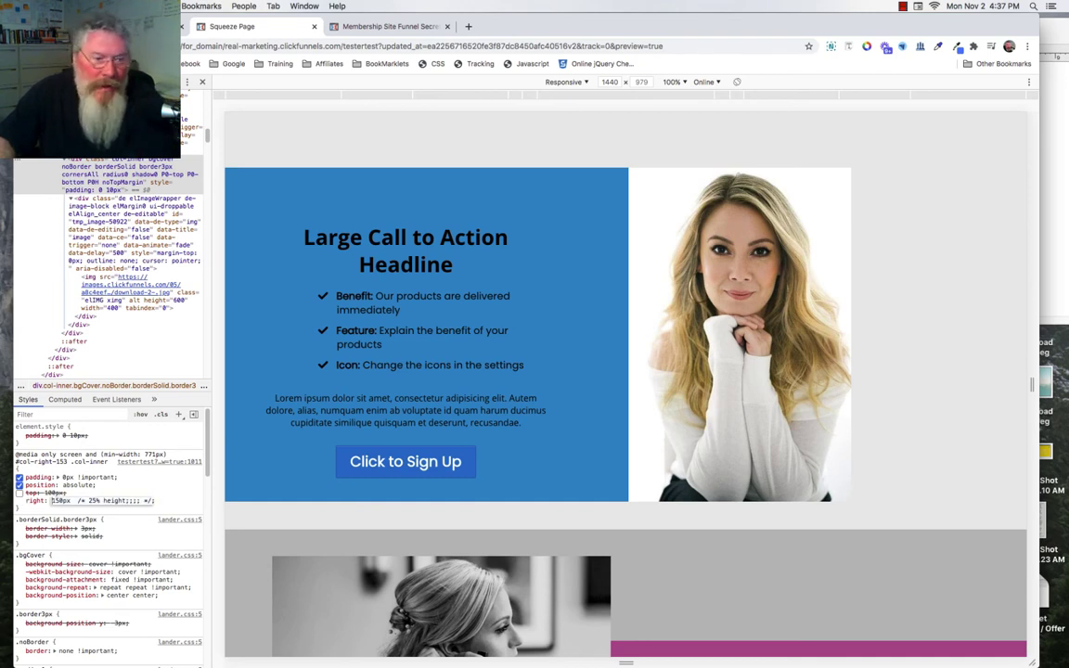
pyautogui.press('Escape')
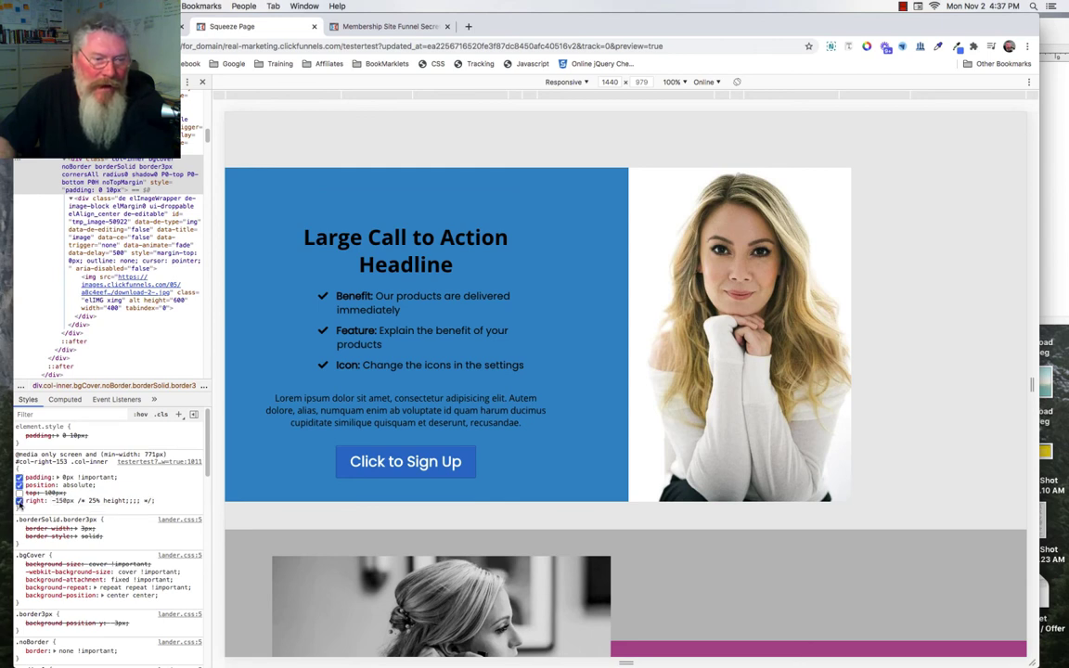
pyautogui.click(902, 5)
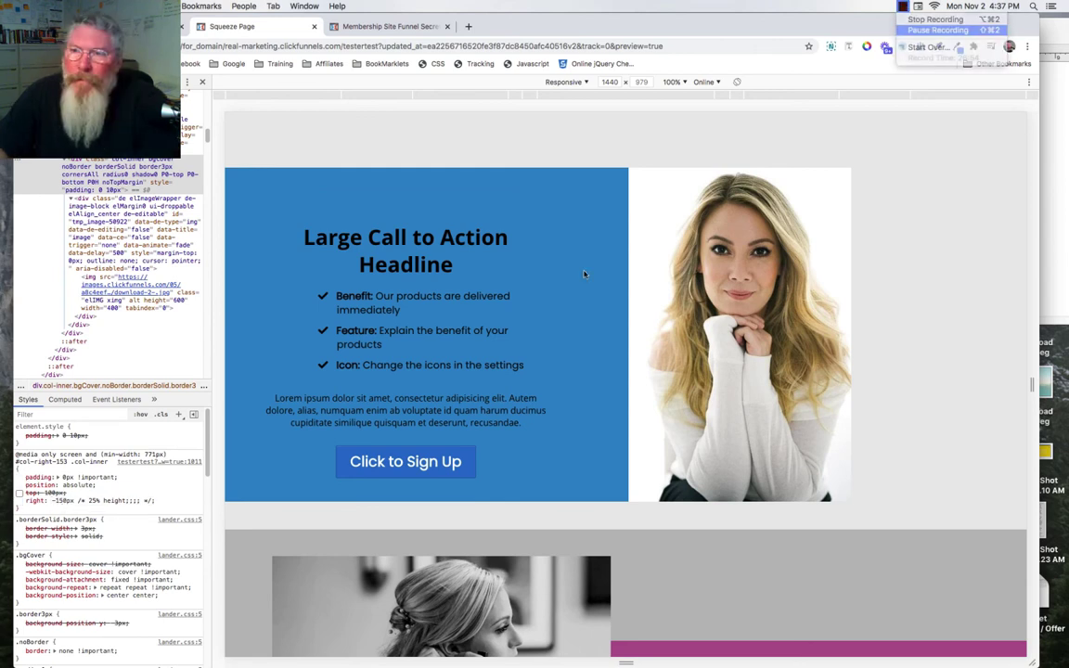
pyautogui.click(937, 19)
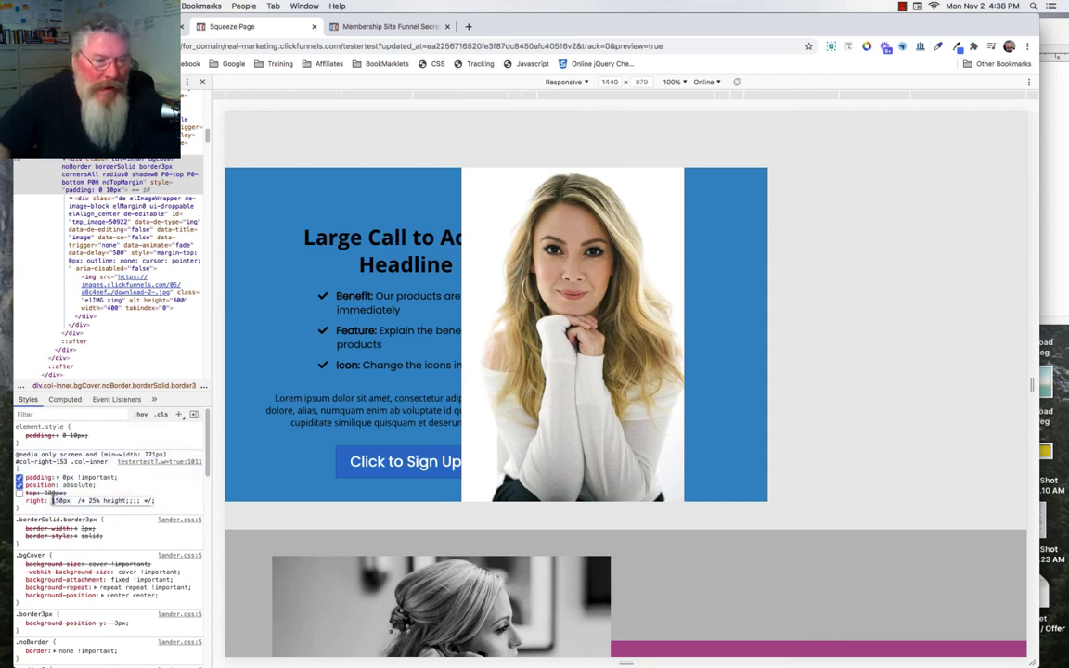
# Set the right offset of #col-right-153 .col-inner to -150px and re-enable its top offset
pyautogui.click(53, 500)
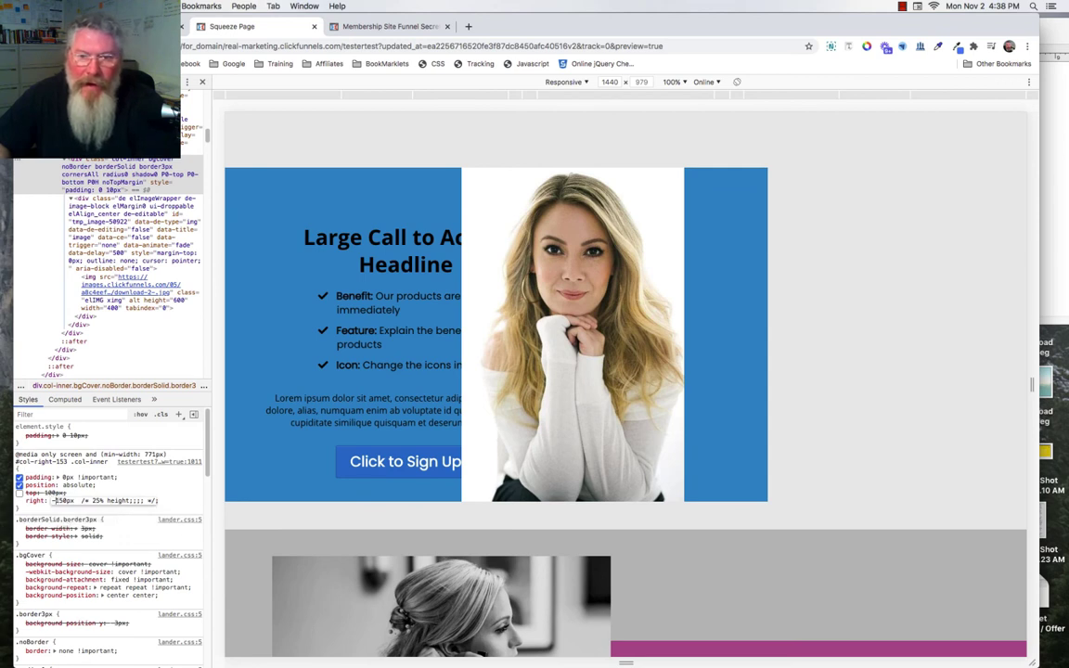
pyautogui.write('-')
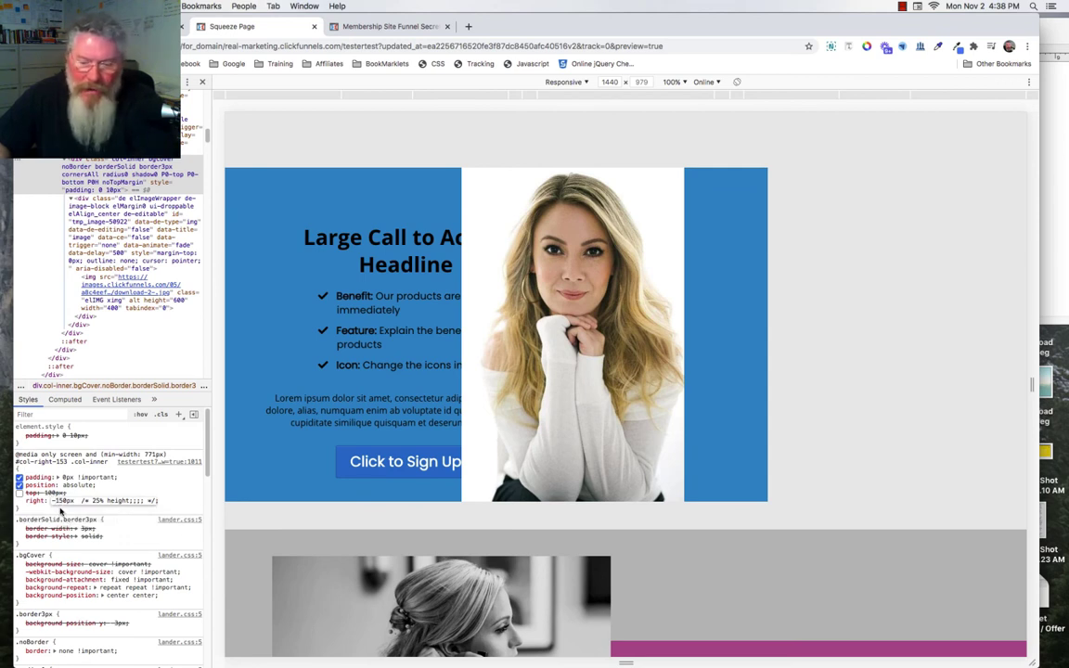
pyautogui.press('BackSpace')
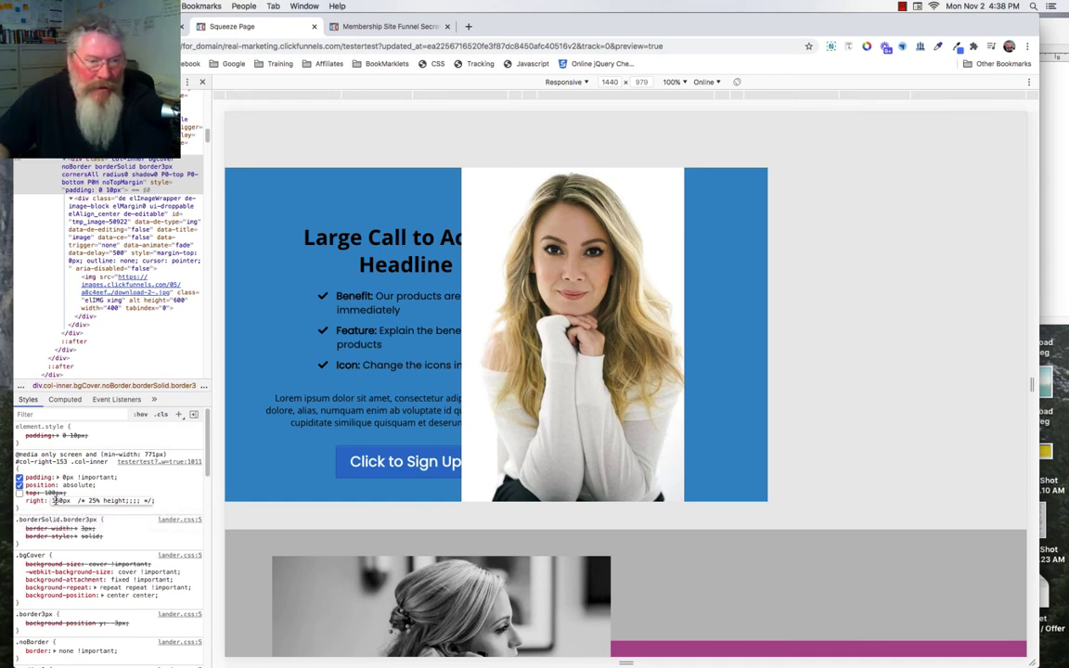
pyautogui.click(56, 501)
pyautogui.press('BackSpace')
pyautogui.write('-')
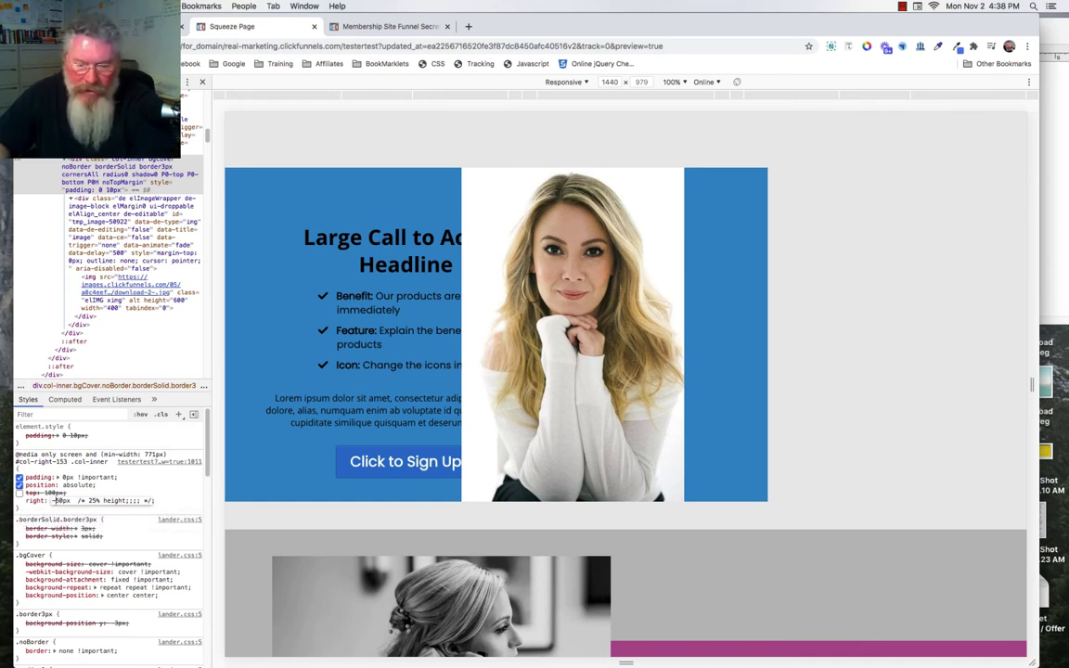
pyautogui.write('3')
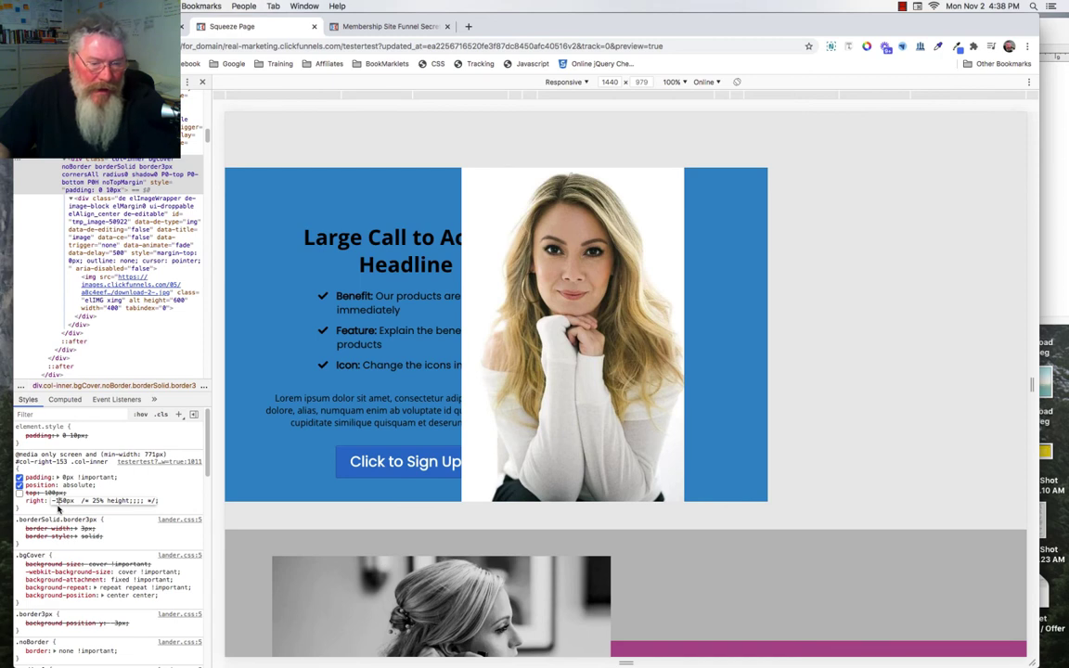
pyautogui.press('Return')
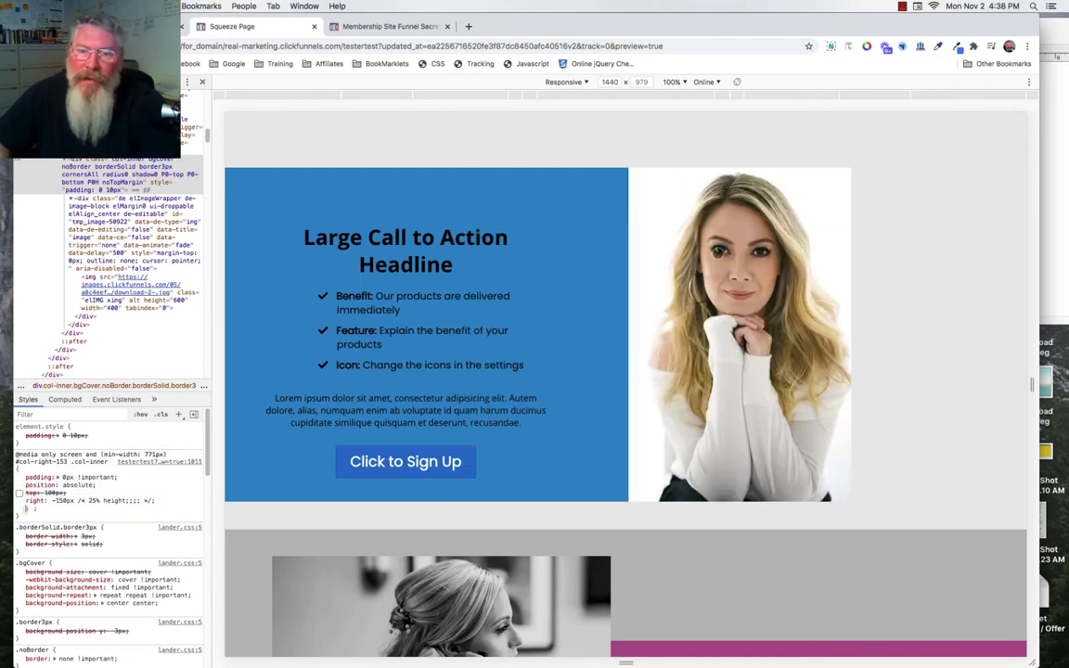
pyautogui.click(18, 493)
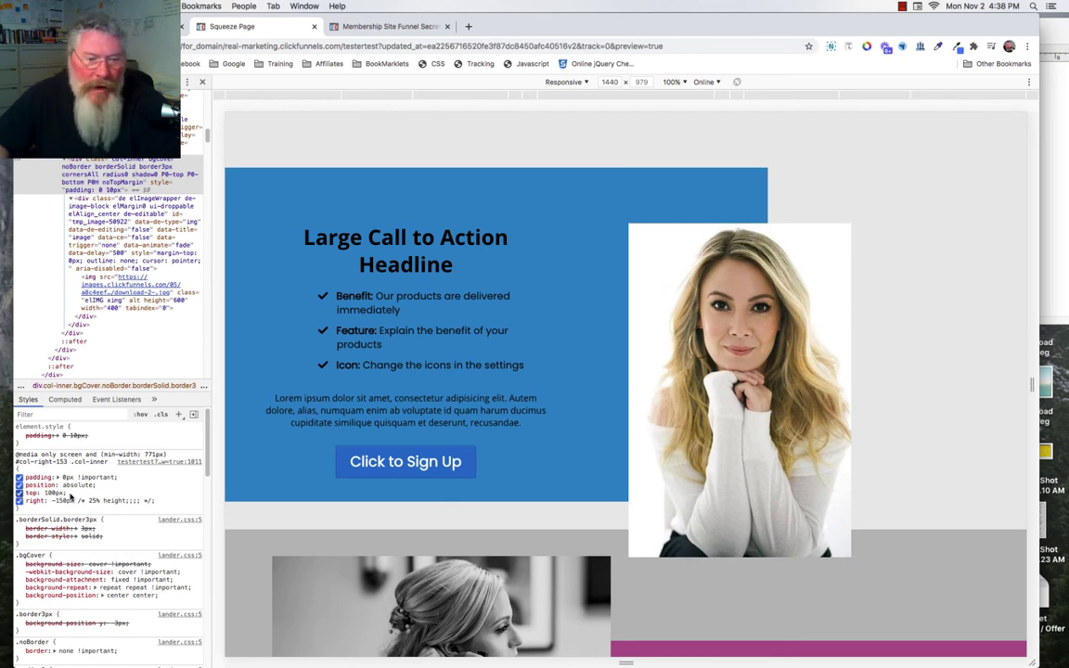
# Try a top offset of -100px on #col-right-153 .col-inner and restore it to 100px
pyautogui.click(46, 493)
pyautogui.click(46, 493)
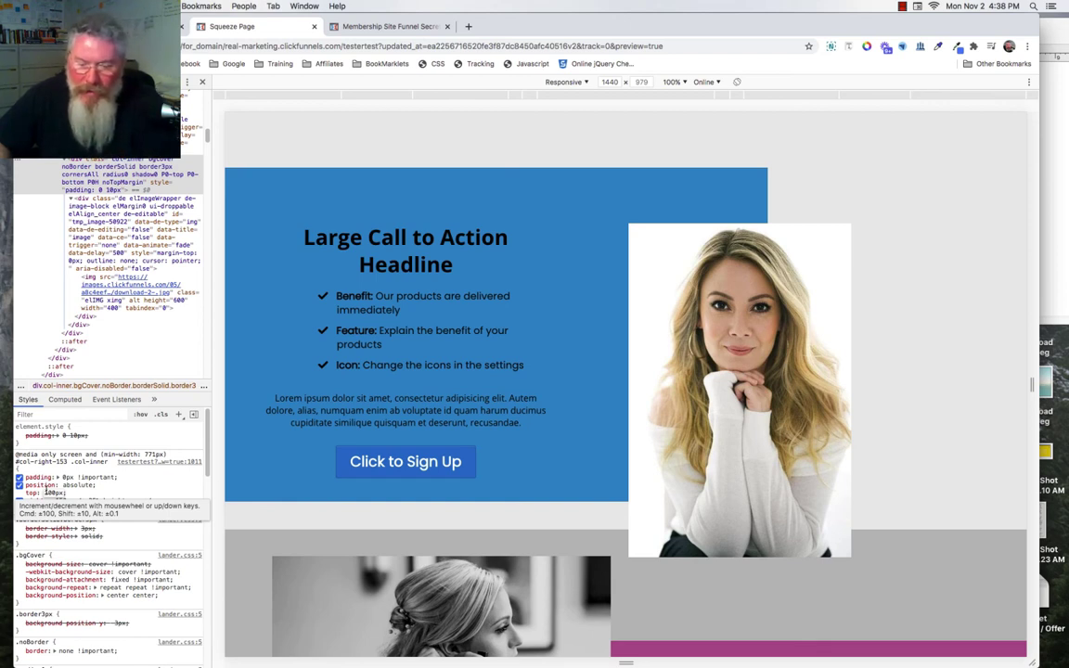
pyautogui.write('-')
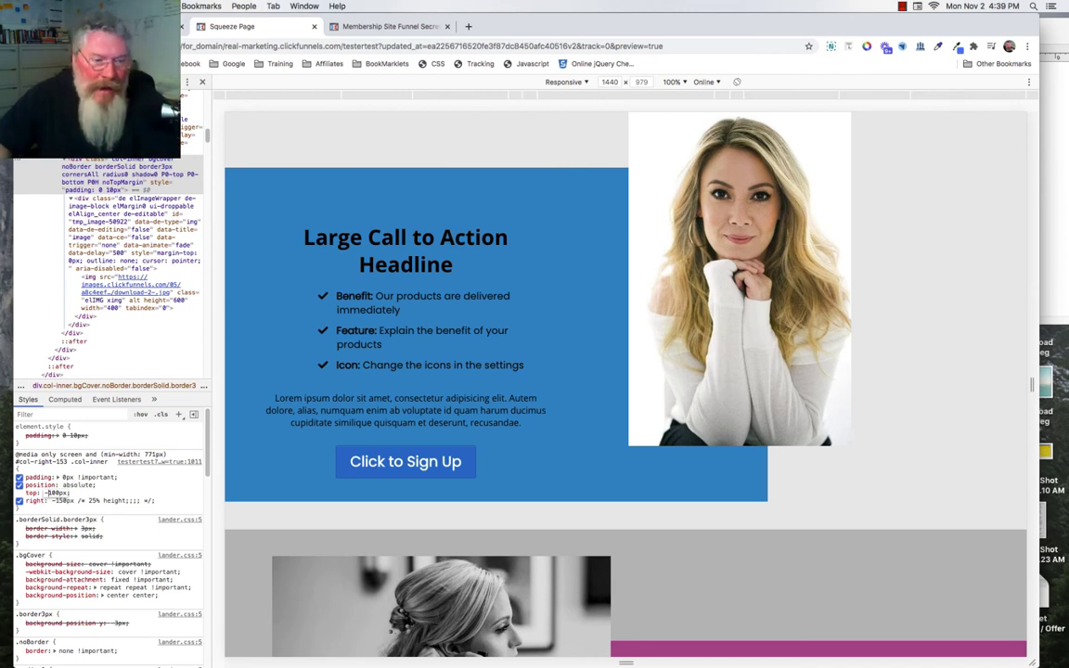
pyautogui.press('BackSpace')
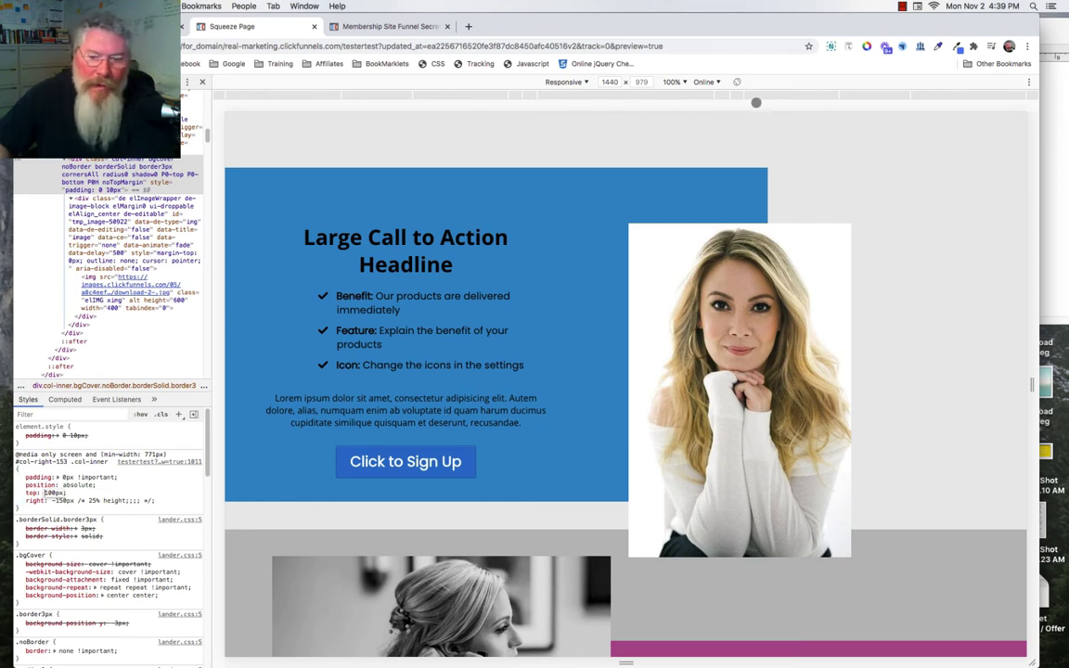
pyautogui.click(902, 5)
pyautogui.click(914, 31)
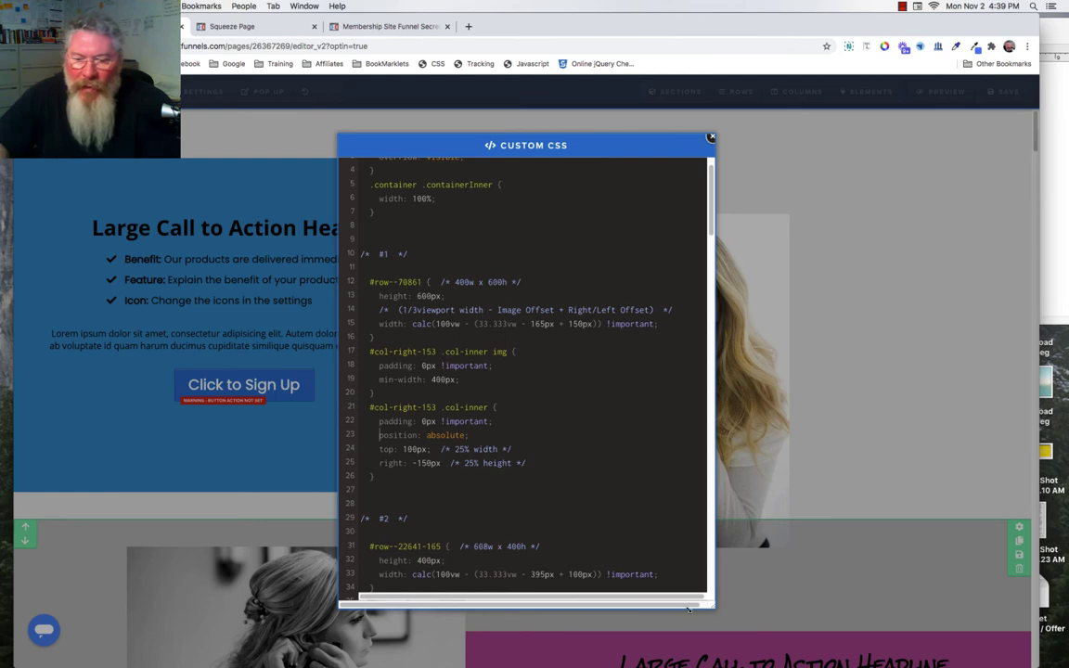
# Widen the Custom CSS editor and examine the #row--70861 width calculation alongside the #2 block's rules
pyautogui.moveTo(709, 608); pyautogui.dragTo(639, 608)
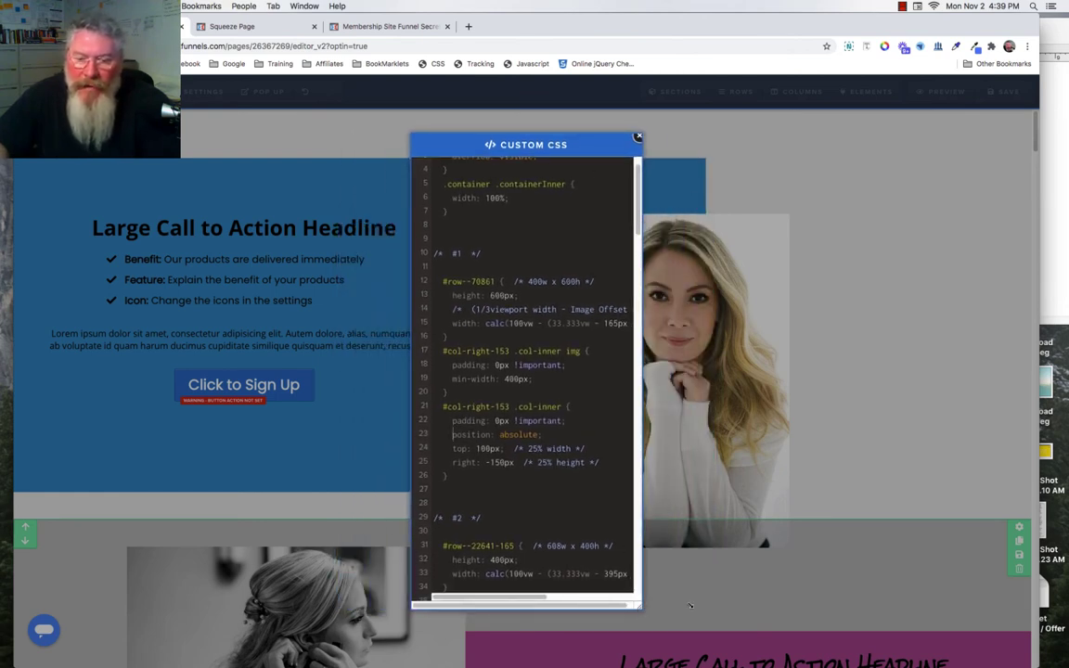
pyautogui.moveTo(641, 610); pyautogui.dragTo(738, 577)
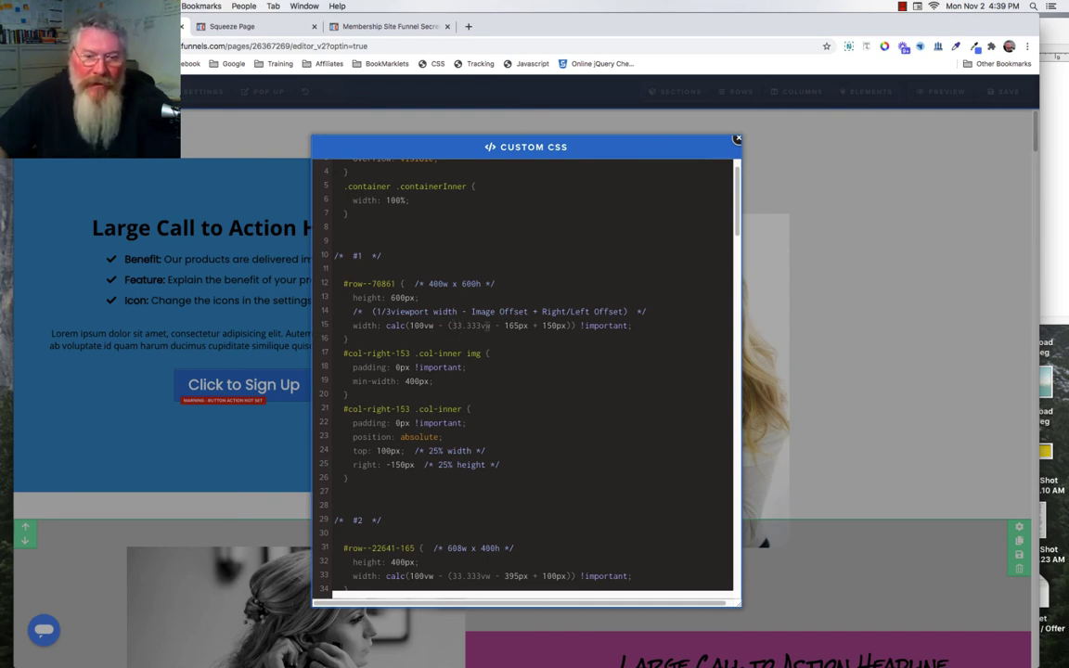
pyautogui.click(449, 326)
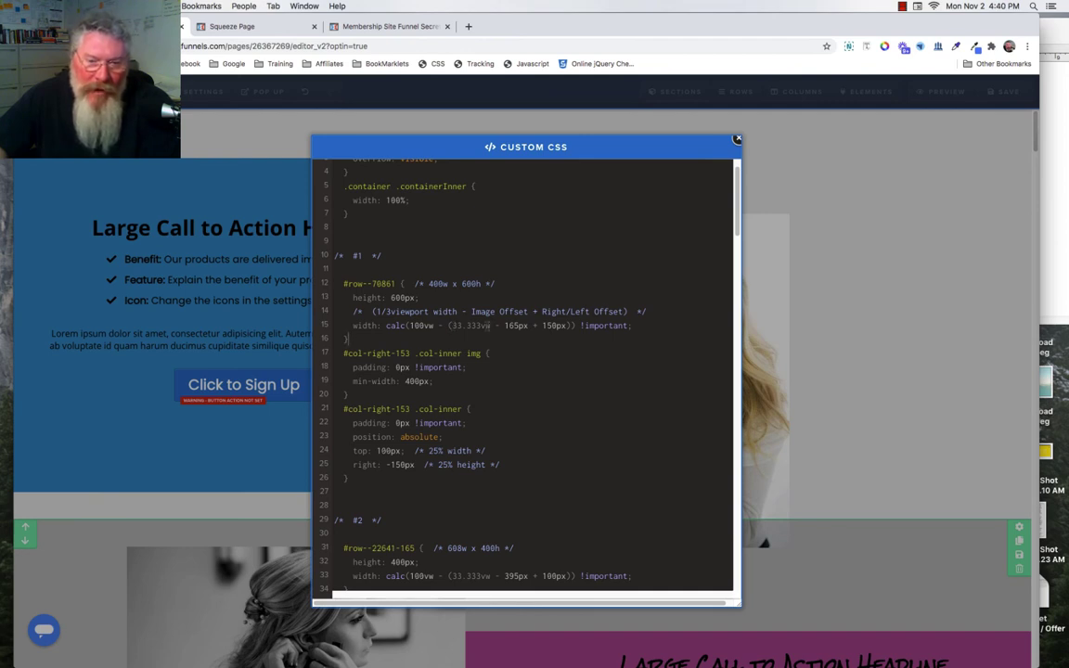
pyautogui.click(409, 325)
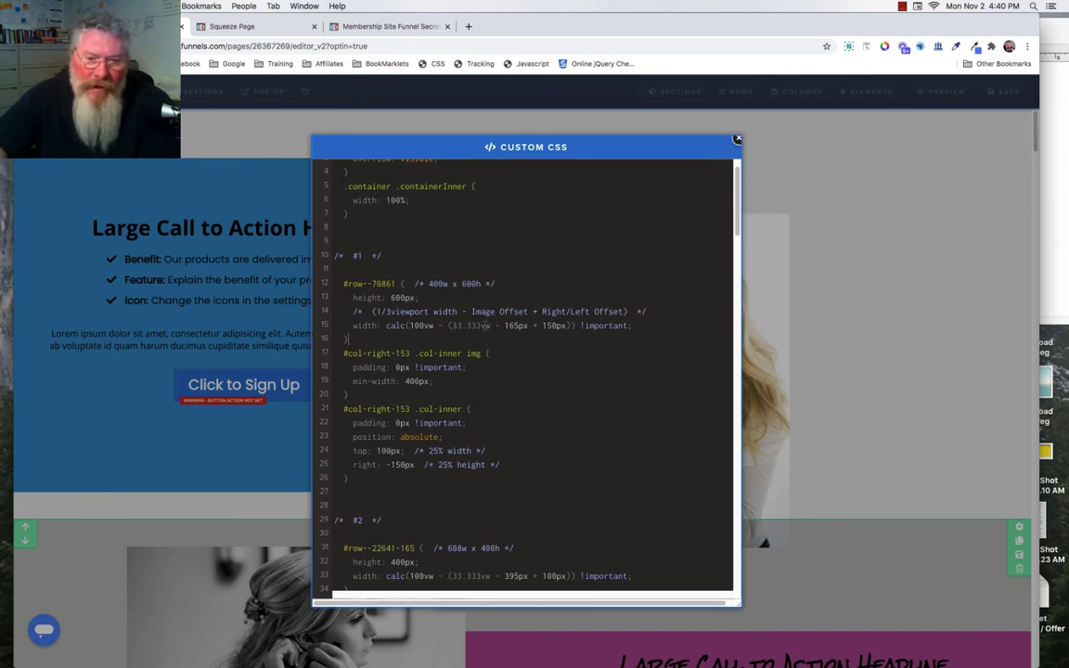
pyautogui.click(459, 339)
pyautogui.scroll(-5, 509, 375)
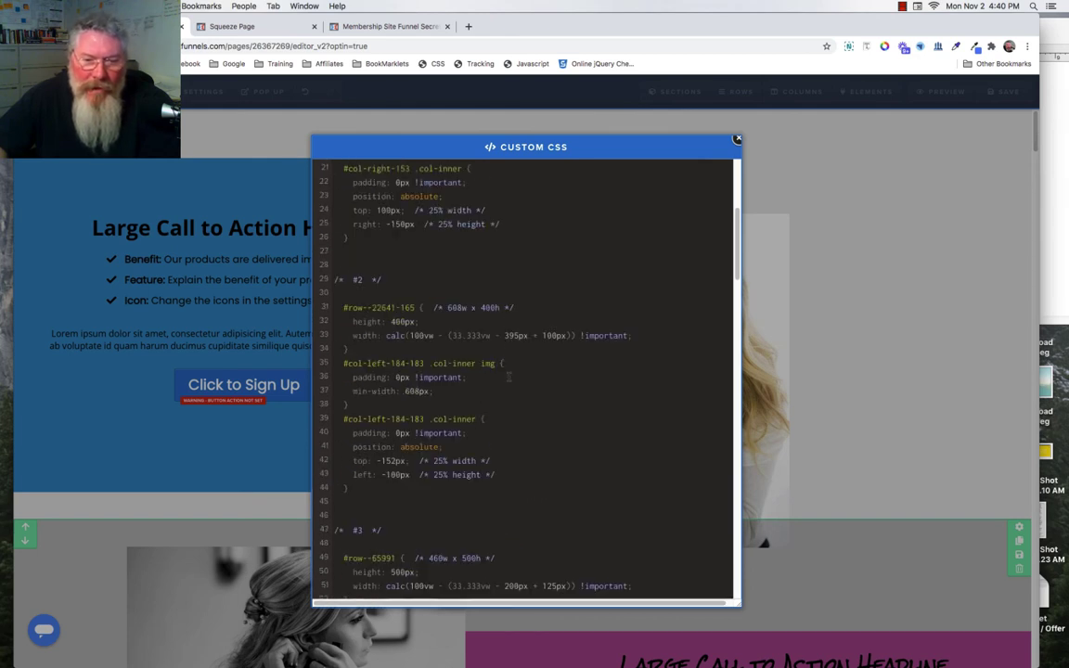
pyautogui.scroll(3, 508, 376)
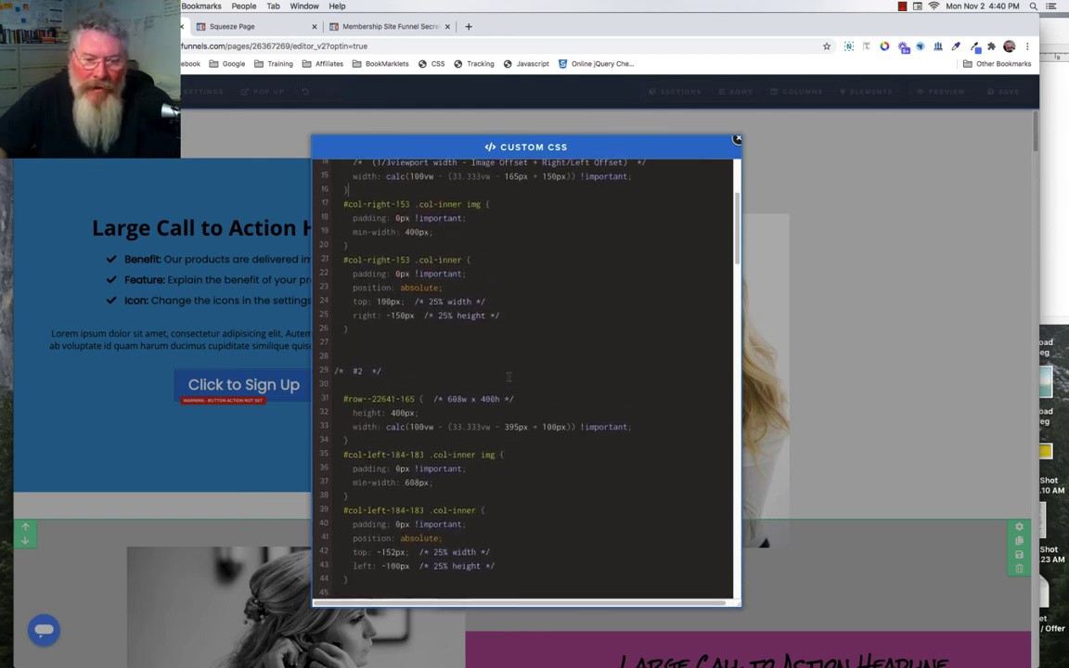
pyautogui.scroll(2, 508, 376)
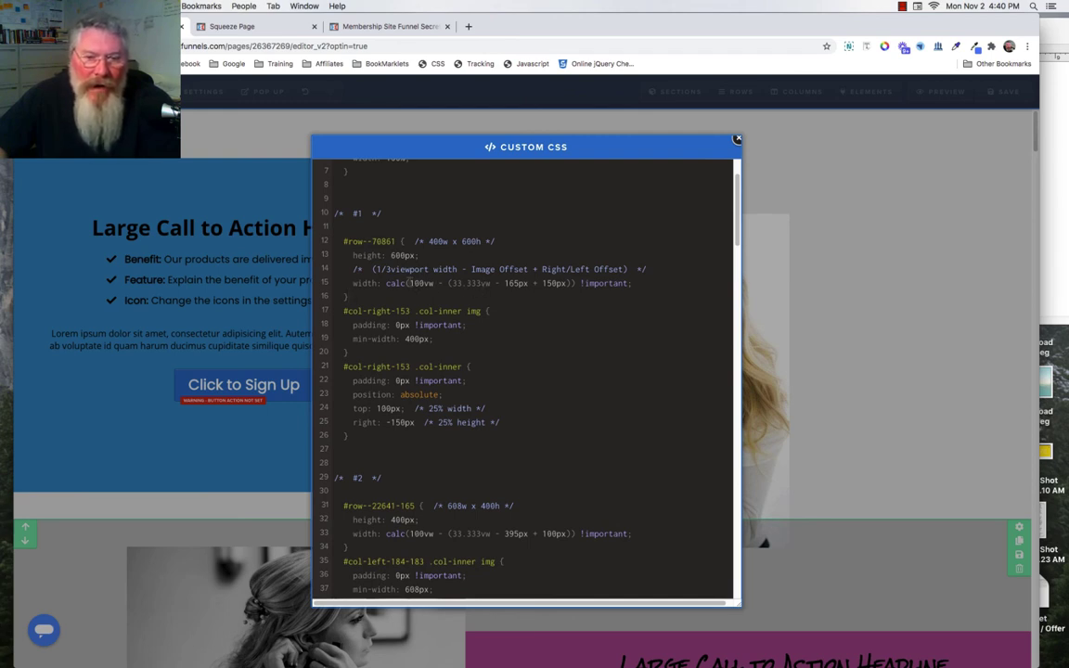
pyautogui.press('Down')
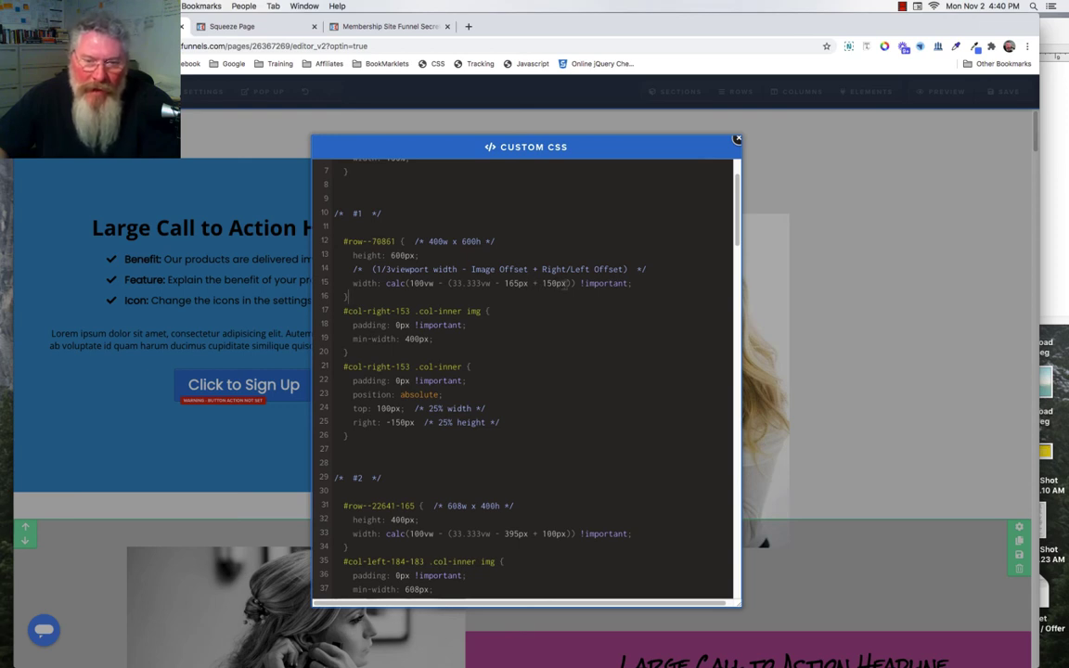
# Compare the 150px term in the #row--70861 width calculation with the column's right offset, and highlight the 165px image offset
pyautogui.doubleClick(553, 283)
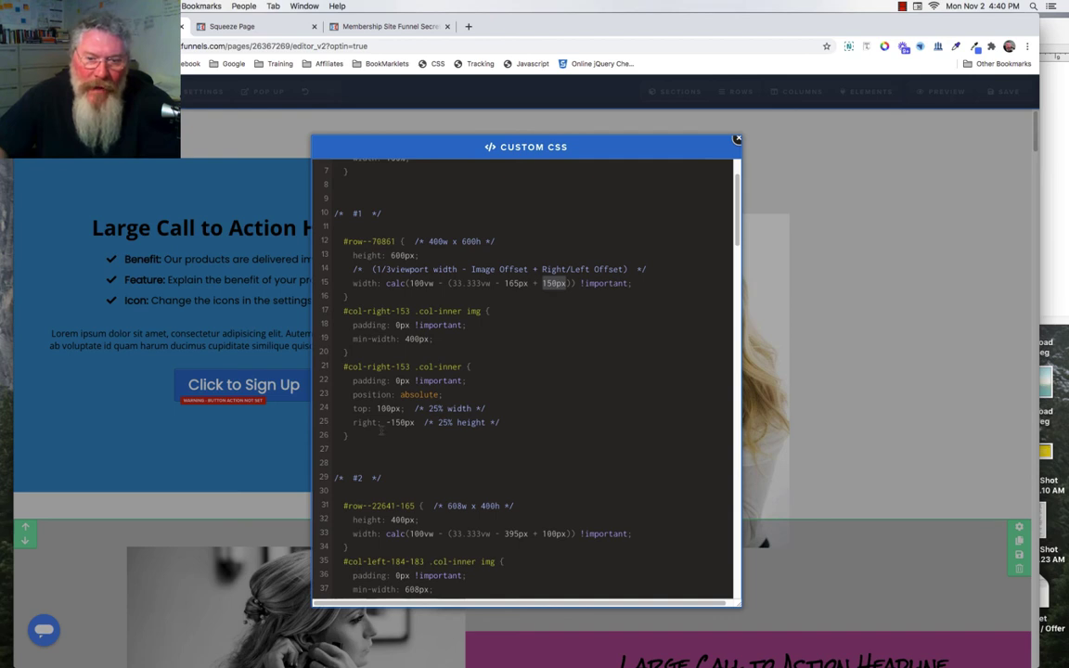
pyautogui.moveTo(353, 422); pyautogui.dragTo(414, 423)
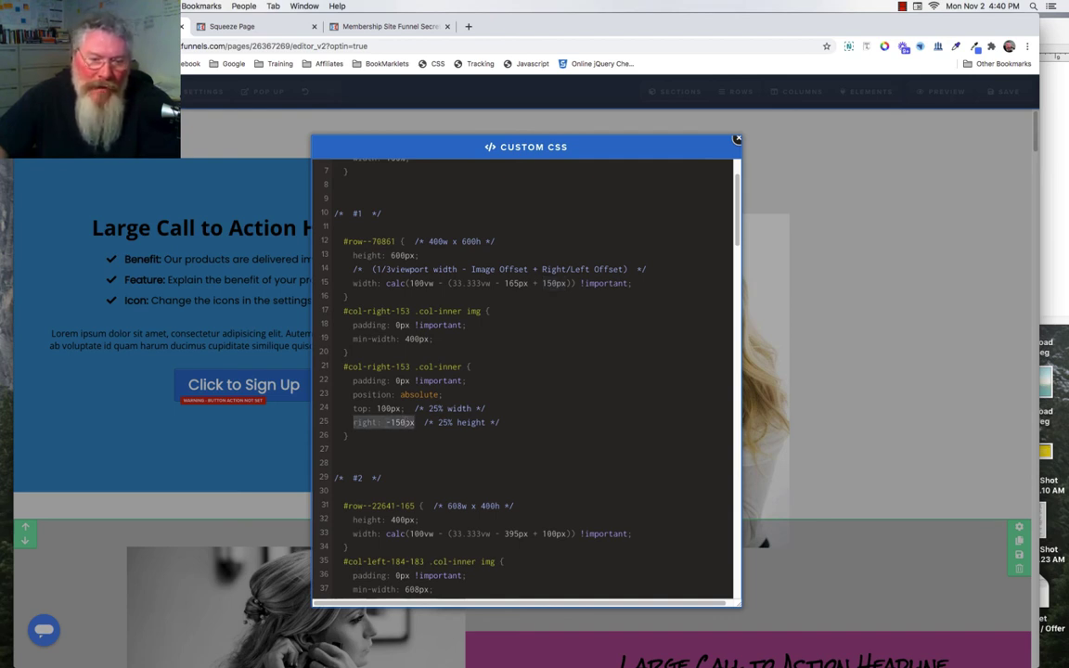
pyautogui.click(395, 442)
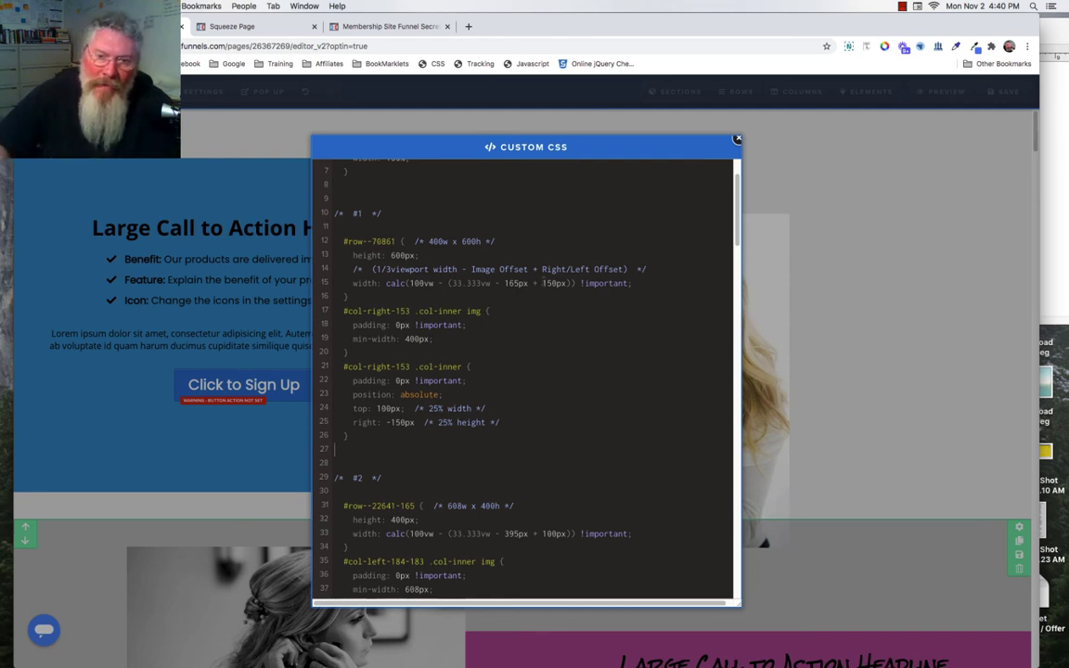
pyautogui.doubleClick(554, 283)
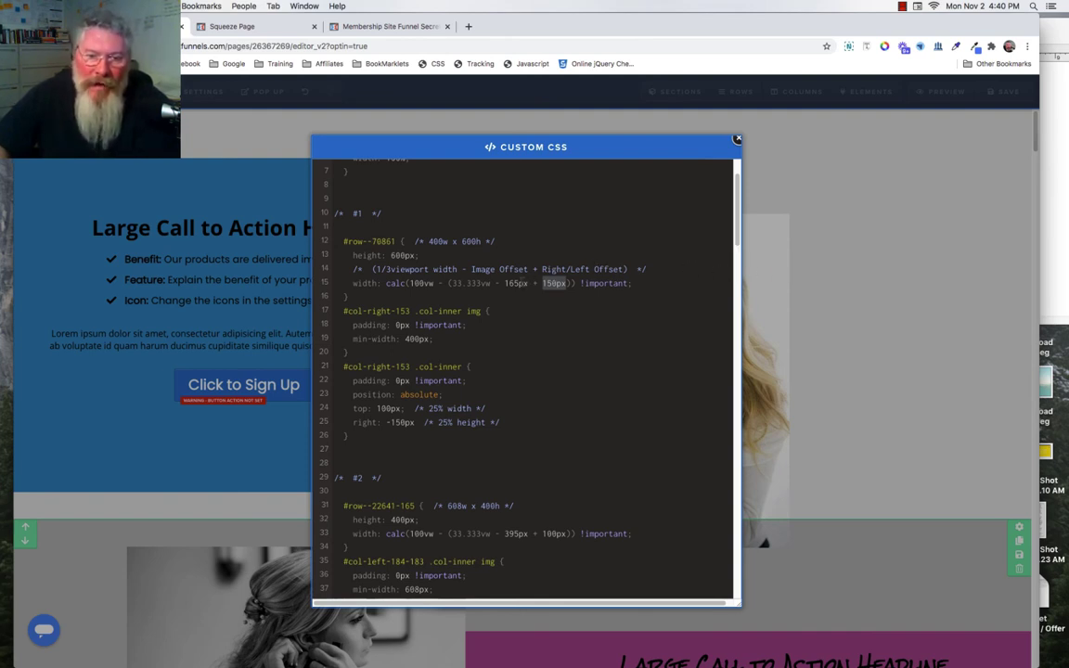
pyautogui.doubleClick(516, 283)
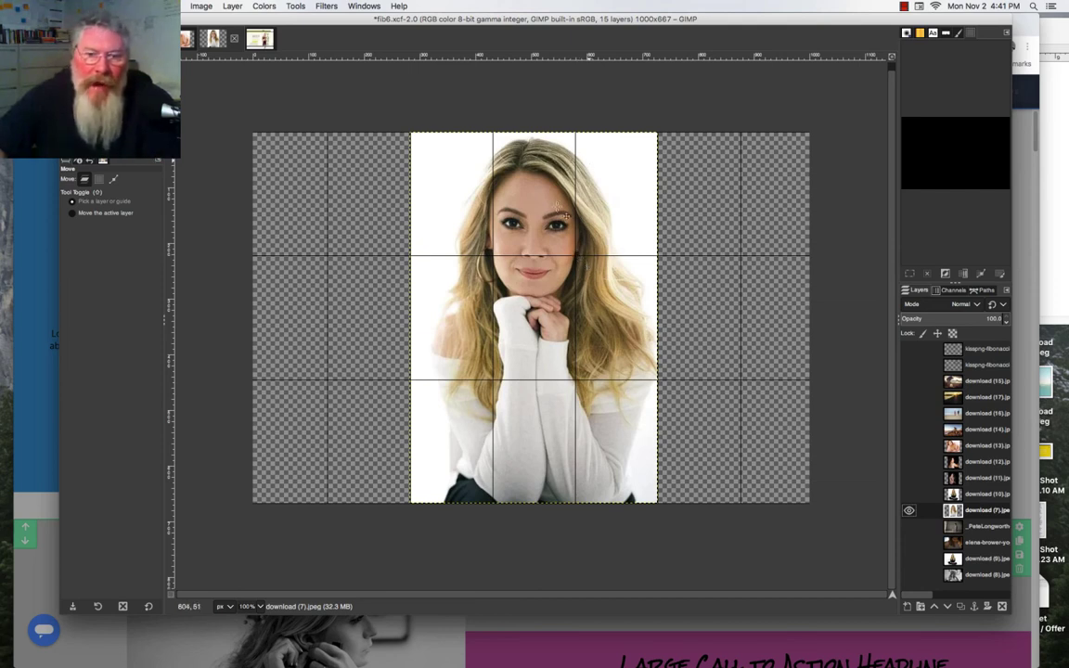
# Overlay each Fibonacci spiral layer in turn on the portrait in GIMP to compare the fit, and hide both again
pyautogui.click(910, 365)
pyautogui.click(909, 365)
pyautogui.click(909, 349)
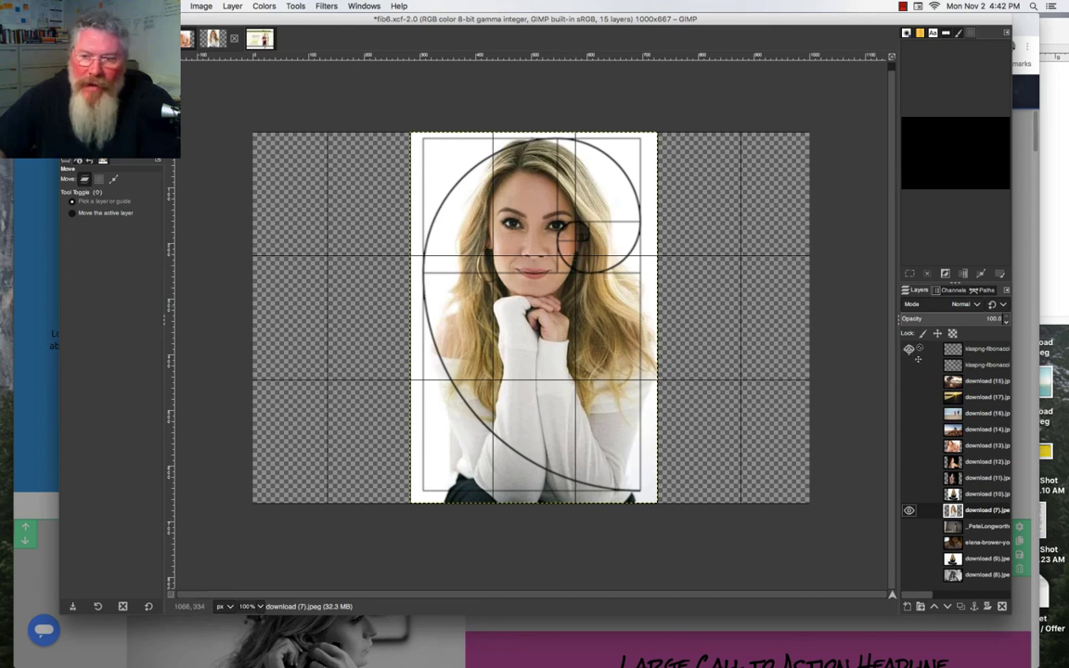
pyautogui.click(909, 349)
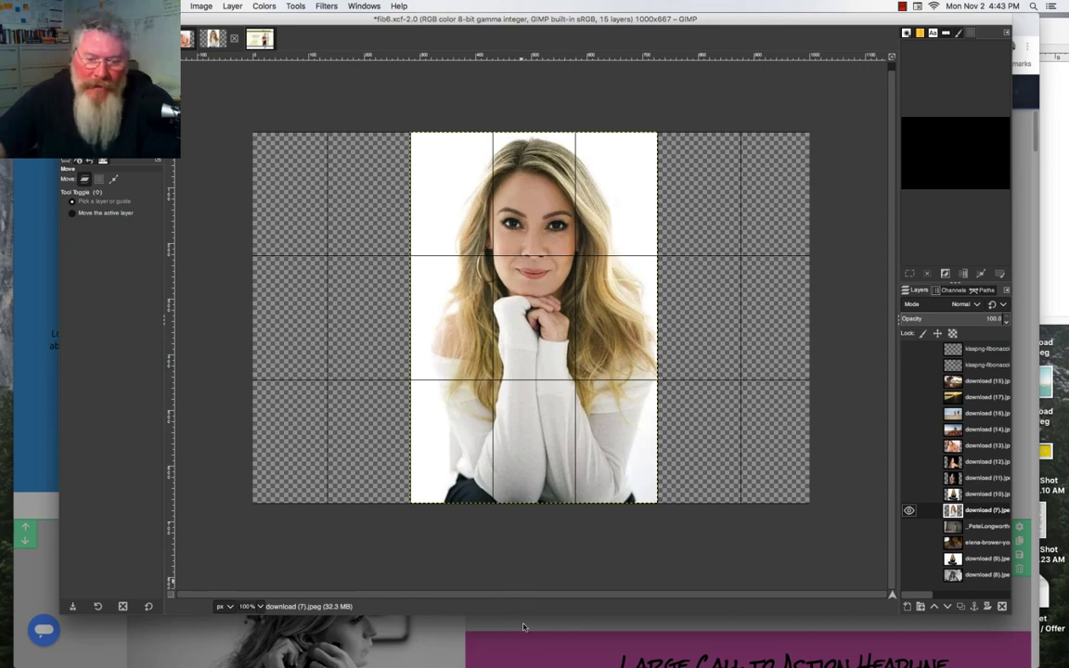
# Close the Custom CSS editor in the browser, and examine the guide lines over the download (12) and download (13) images in GIMP
pyautogui.press('super+Tab')
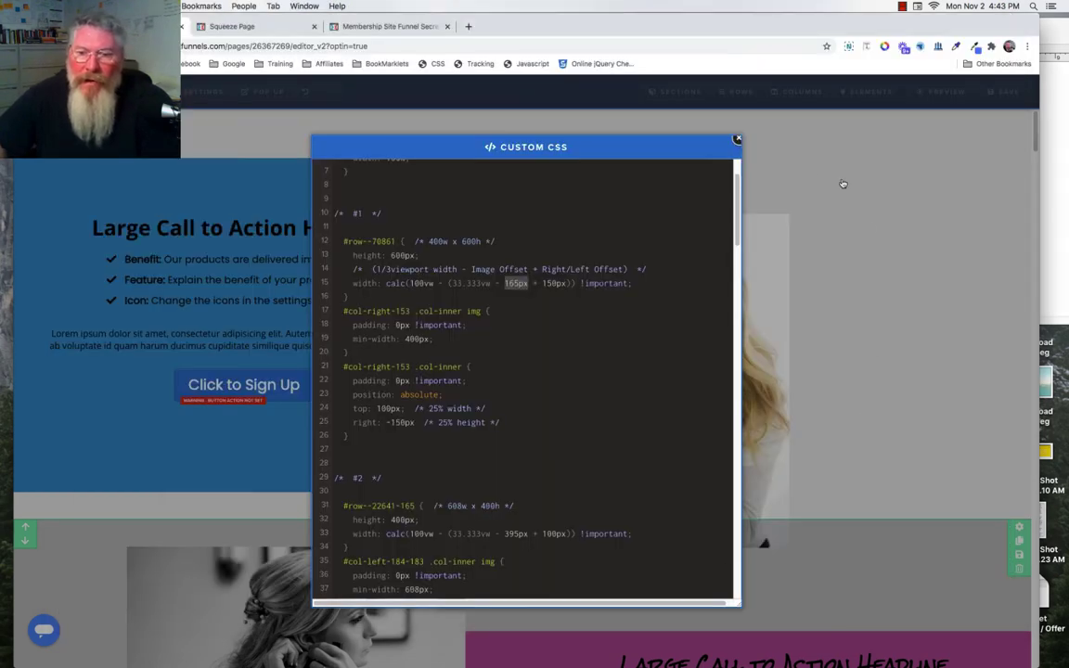
pyautogui.click(736, 140)
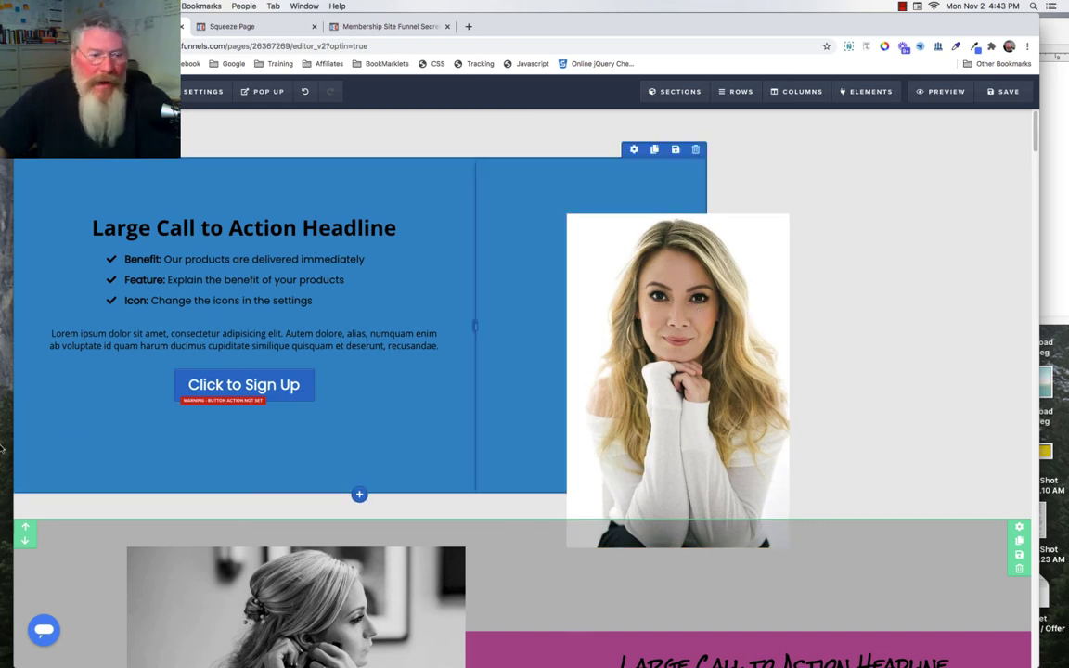
pyautogui.click(27, 464)
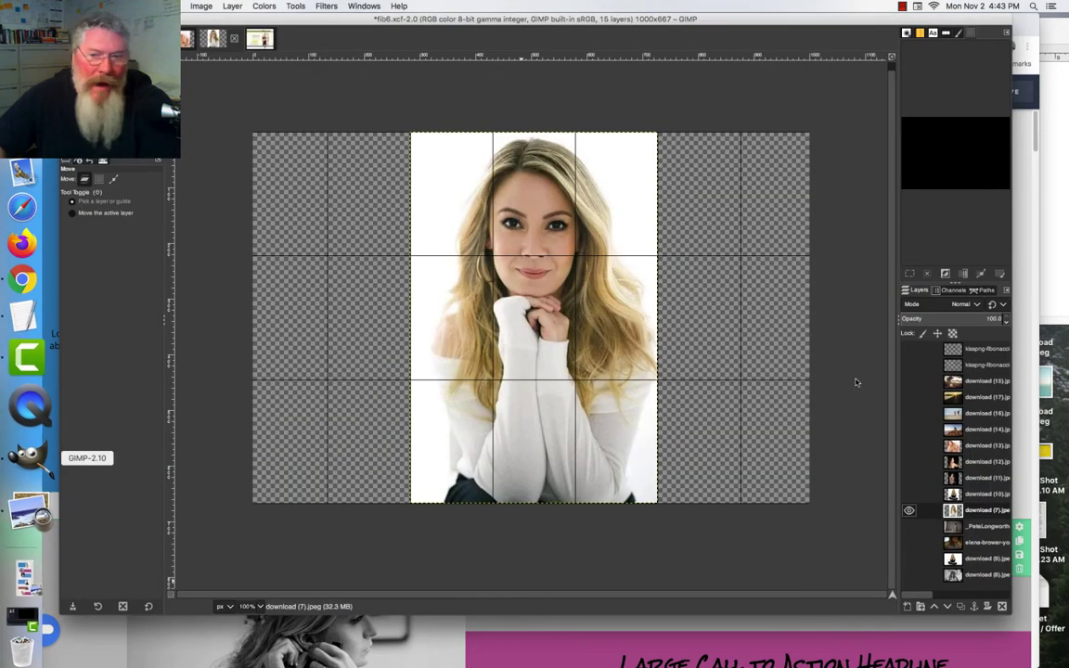
pyautogui.click(984, 461)
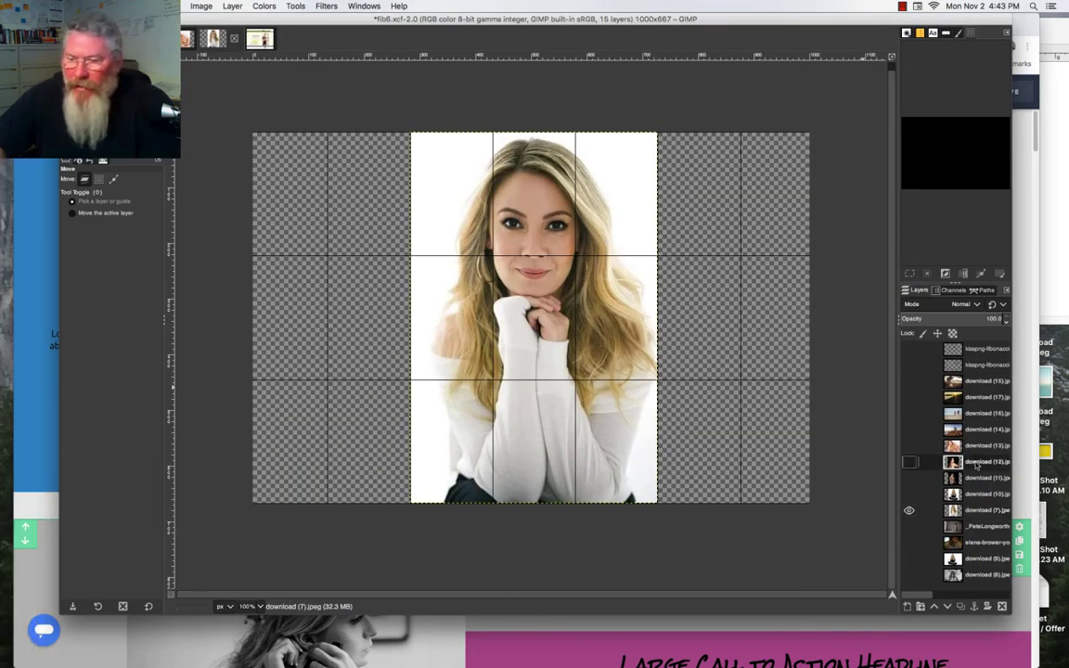
pyautogui.click(909, 462)
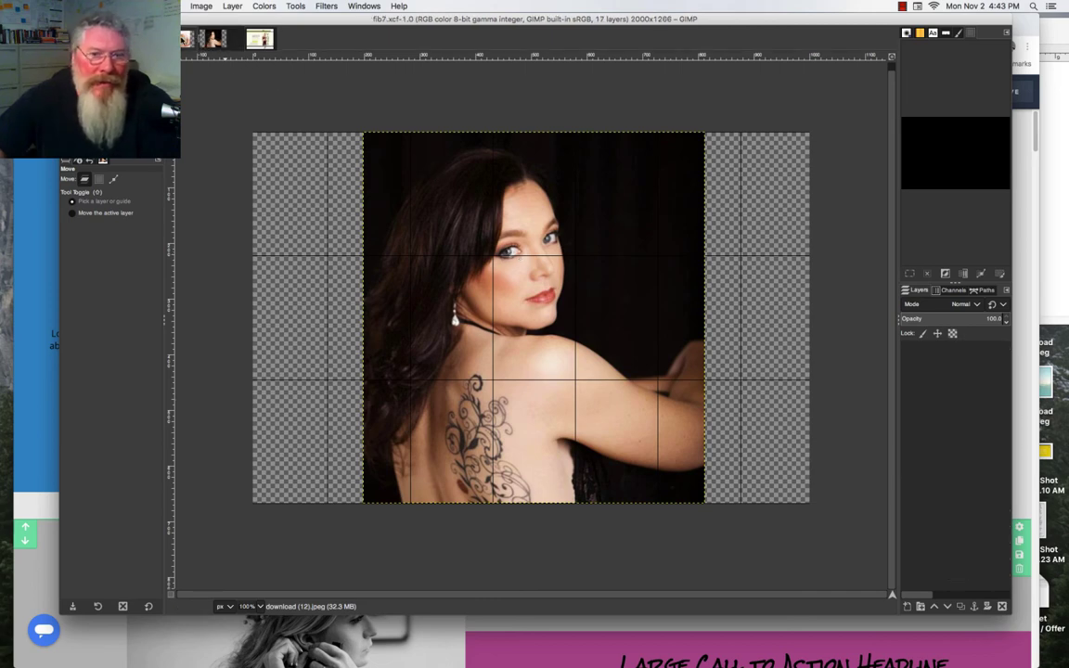
pyautogui.click(189, 38)
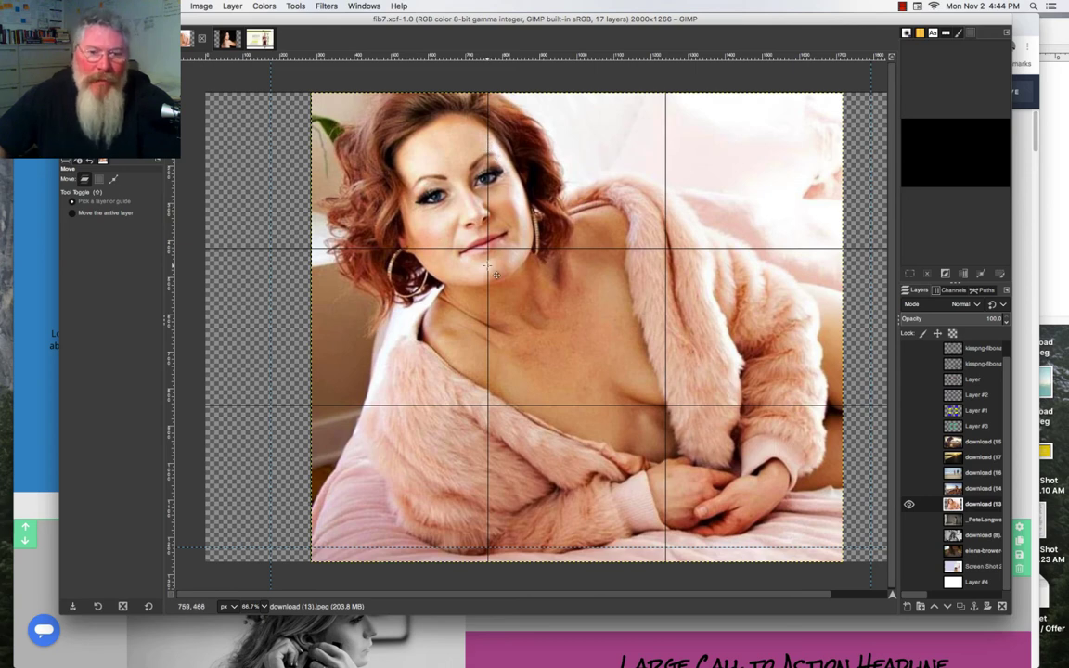
# In the browser's Squeeze Page preview, measure from the first portrait's right edge inward to the focal line near her eye
pyautogui.click(509, 630)
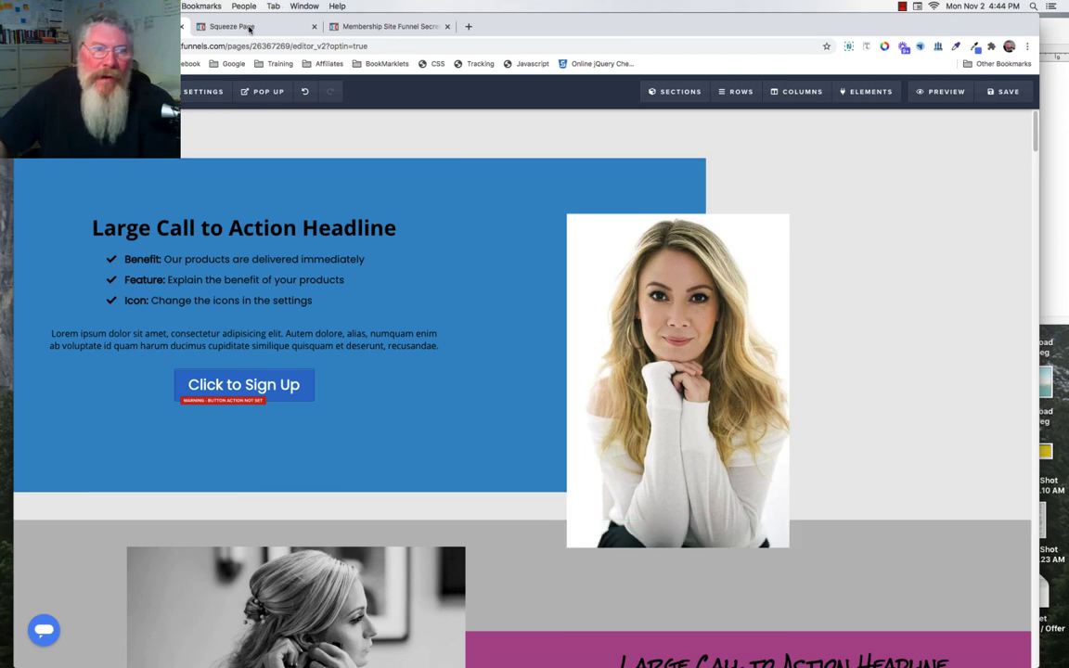
pyautogui.click(249, 28)
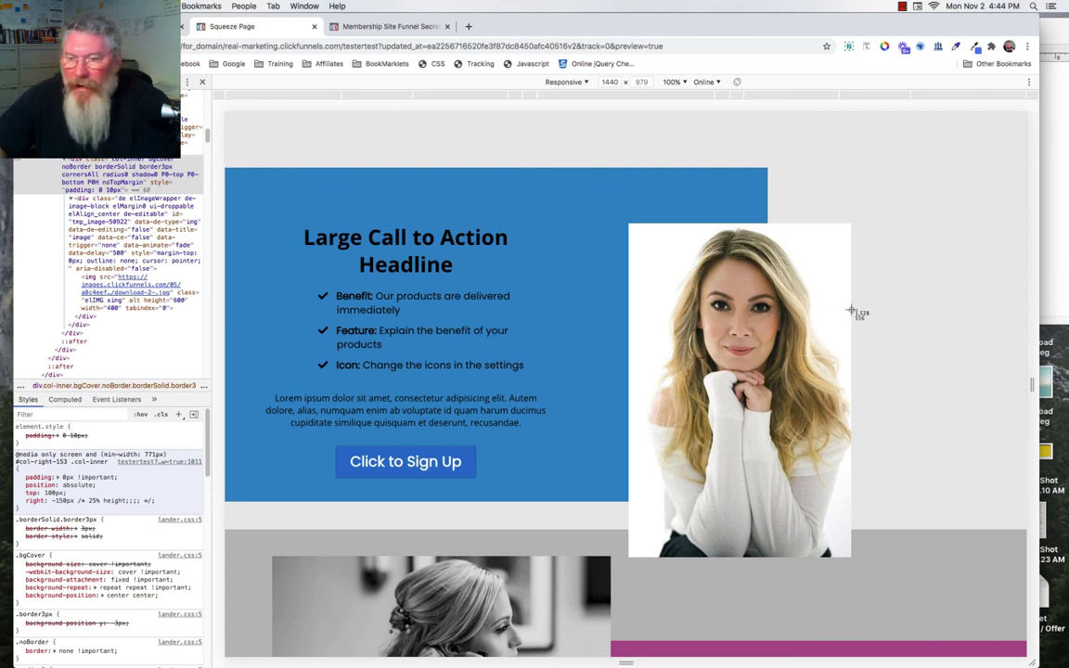
pyautogui.moveTo(851, 311); pyautogui.dragTo(759, 156)
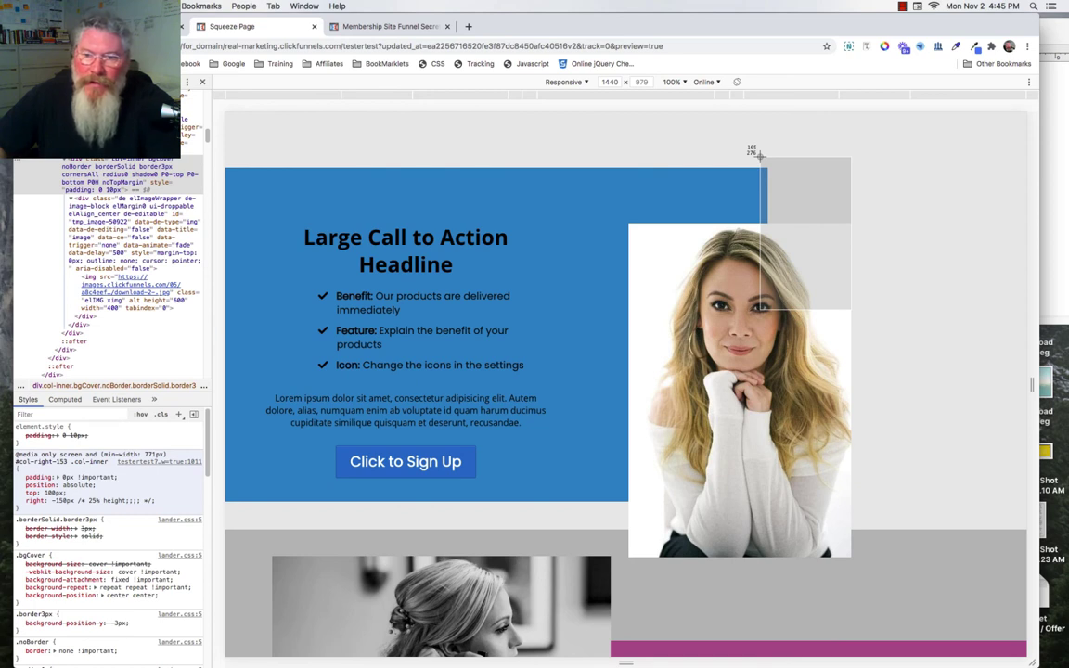
pyautogui.moveTo(759, 156); pyautogui.dragTo(760, 157)
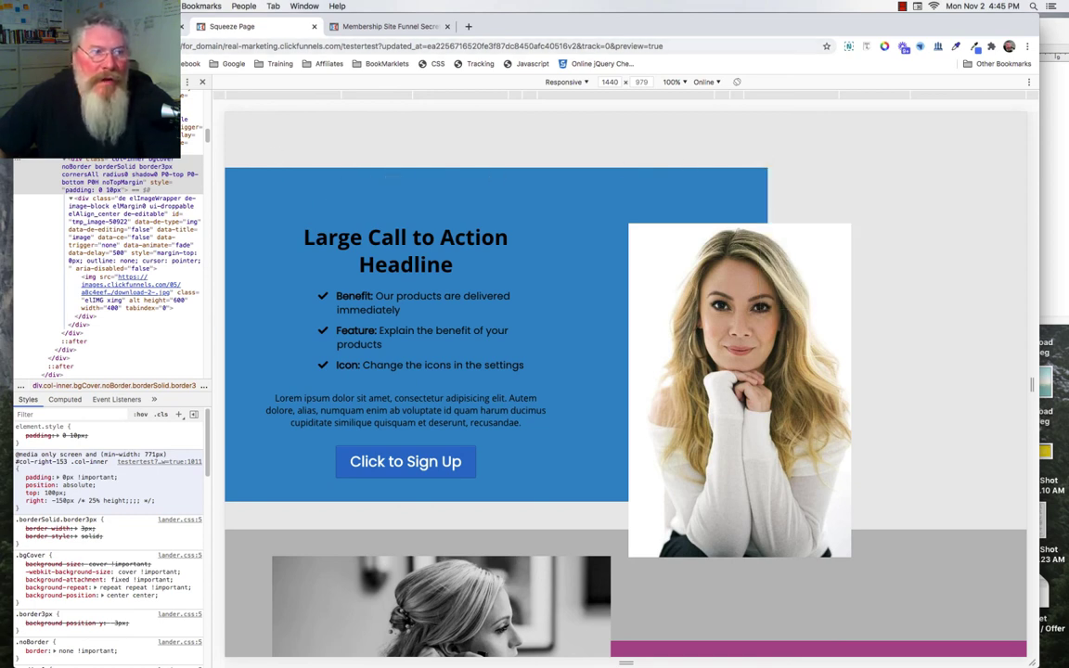
# Highlight the 165px and 150px terms of the #row--70861 width calculation in the page editor's Custom CSS, and close the CSS editor
pyautogui.press('super+w')
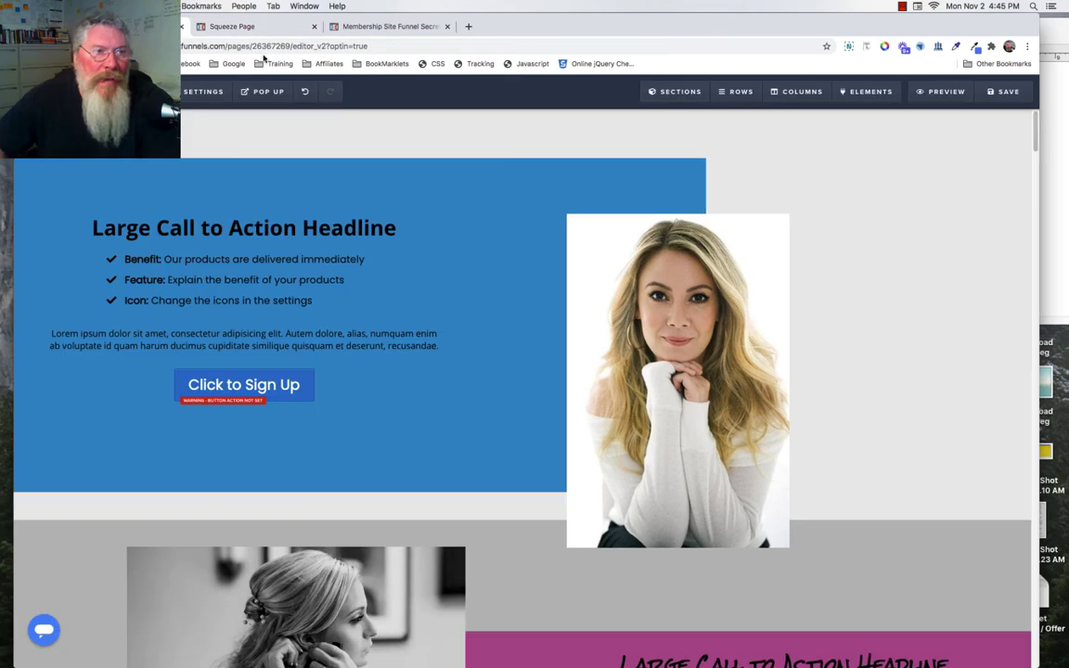
pyautogui.click(432, 65)
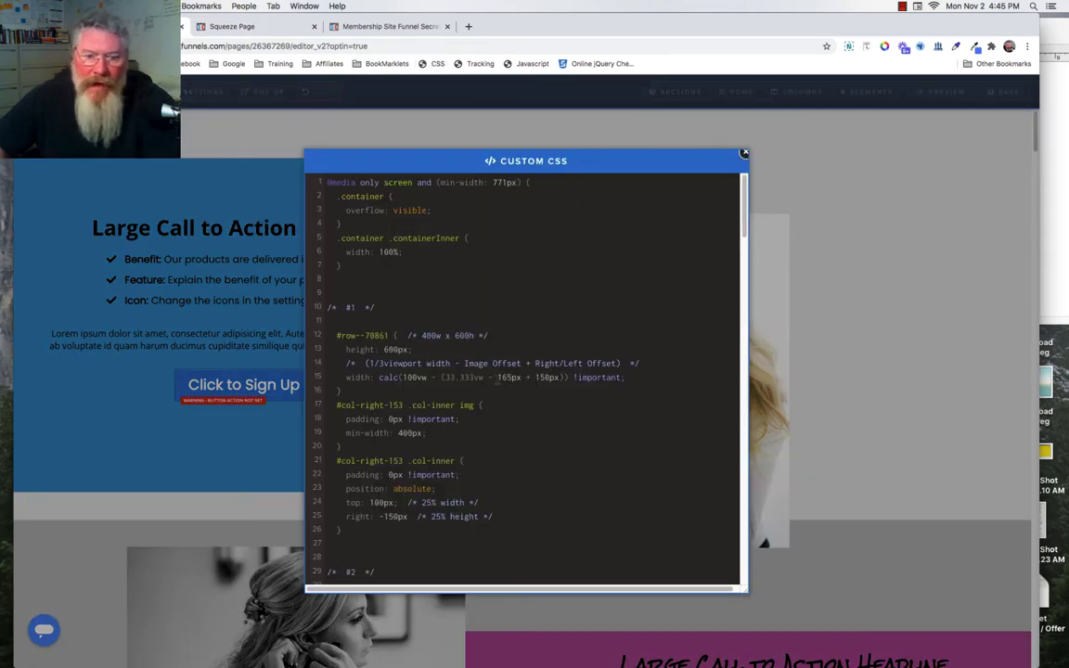
pyautogui.doubleClick(511, 378)
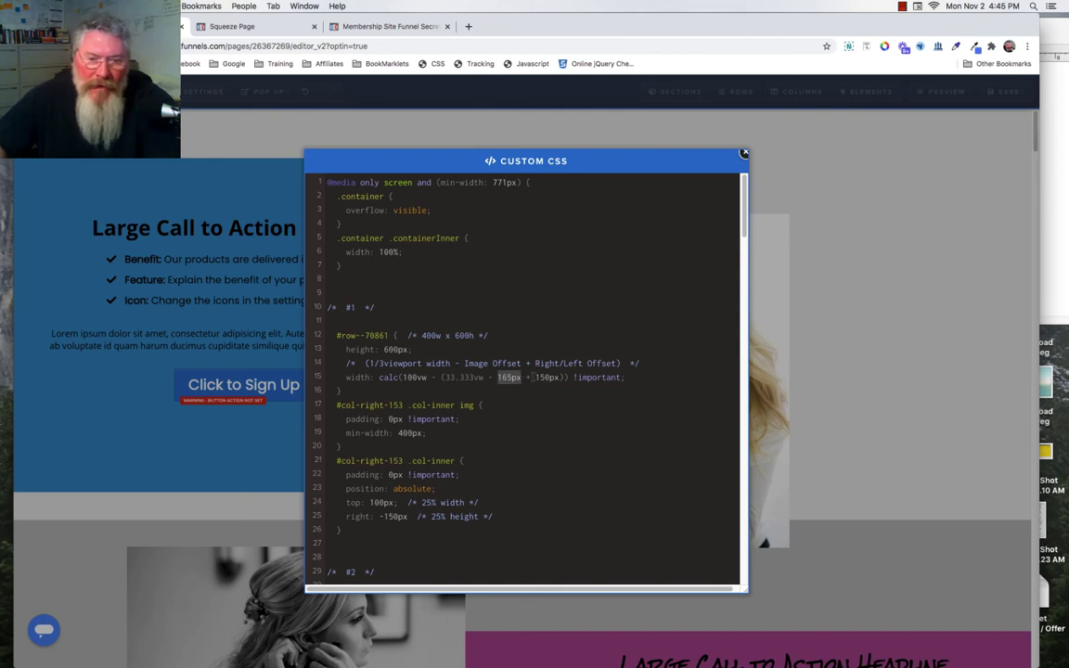
pyautogui.doubleClick(546, 378)
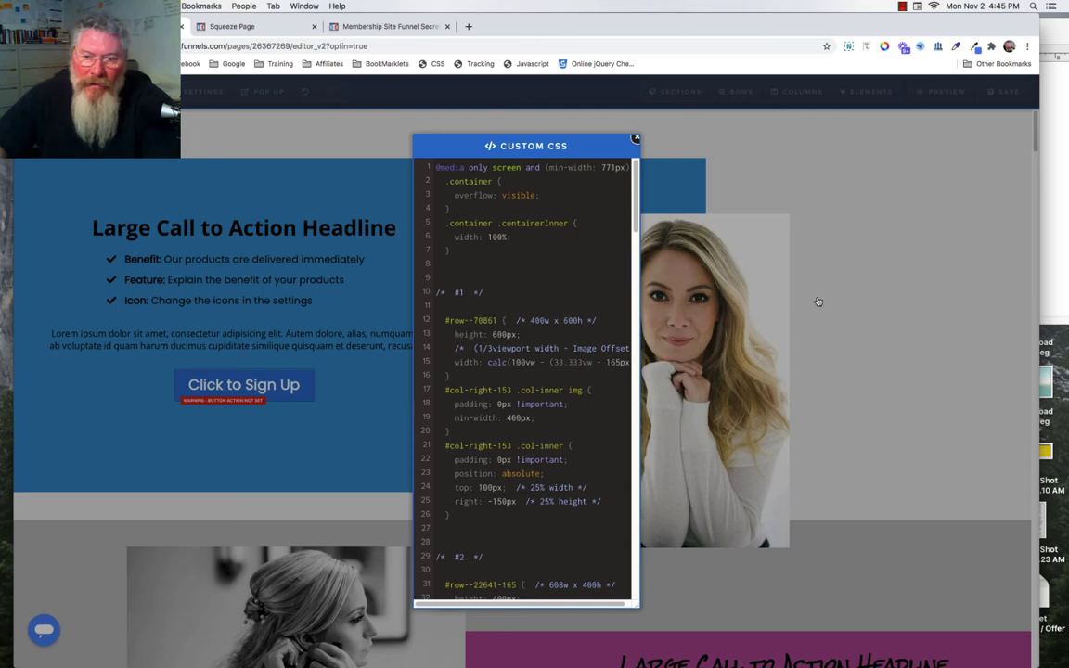
pyautogui.click(636, 138)
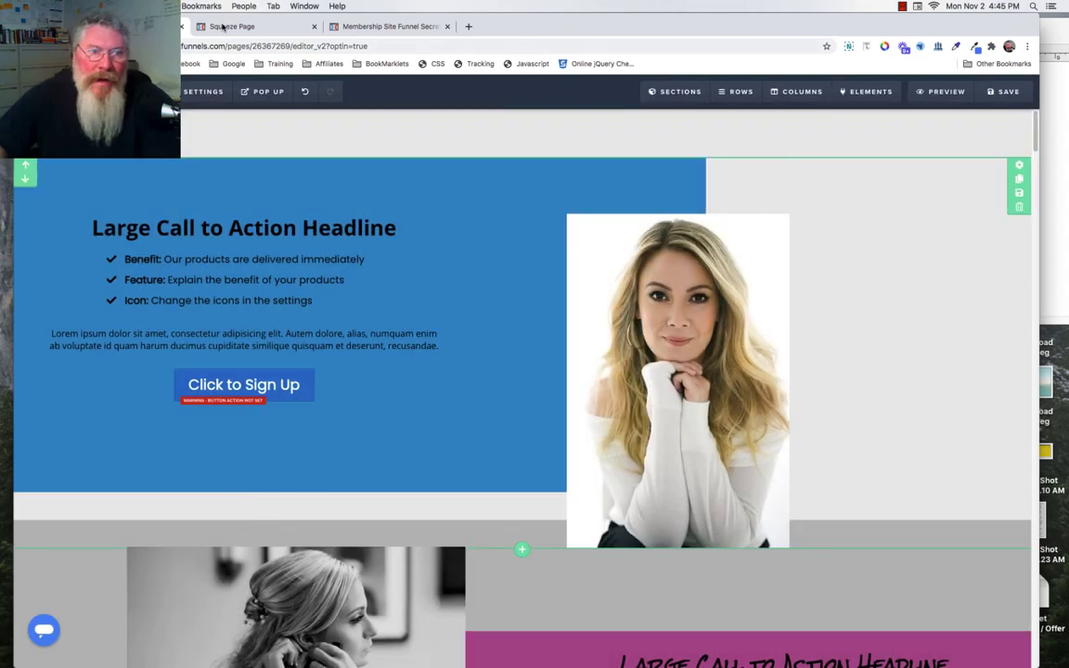
# On the Squeeze Page preview, measure from the left edge of the second section's black-and-white photo to its focal line
pyautogui.click(222, 26)
pyautogui.scroll(-5, 581, 268)
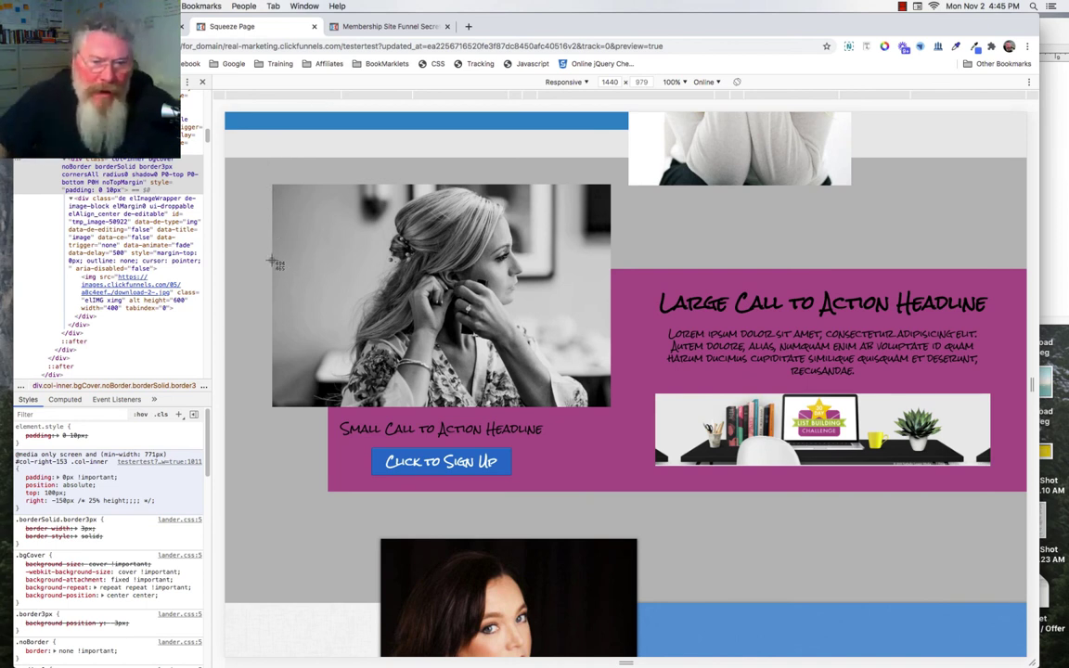
pyautogui.moveTo(272, 261); pyautogui.dragTo(493, 168)
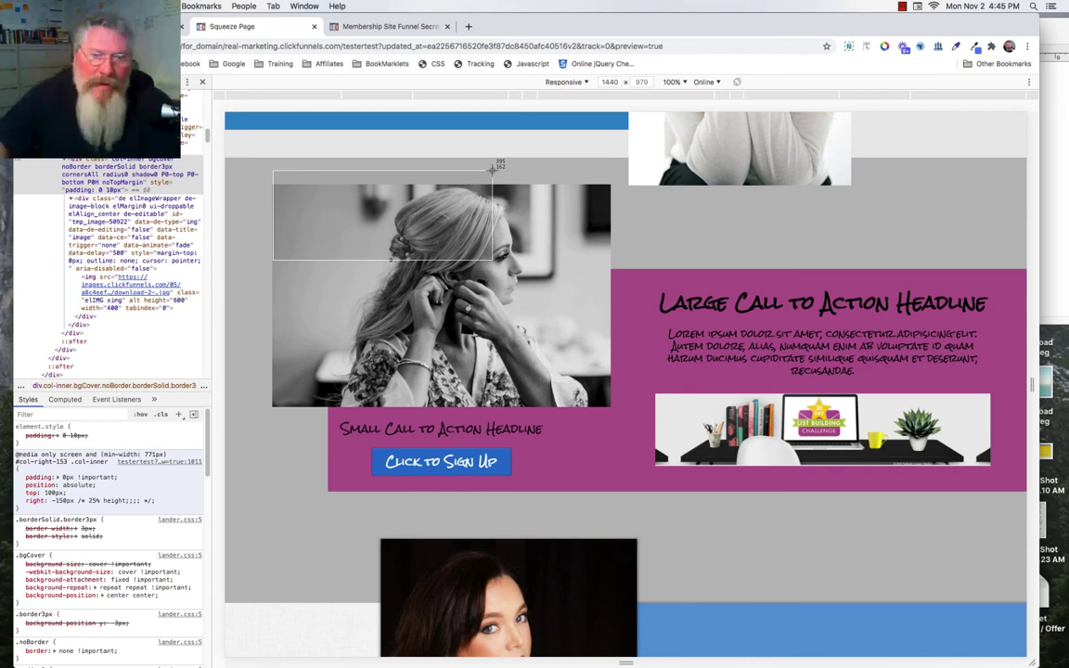
pyautogui.moveTo(493, 168); pyautogui.dragTo(492, 168)
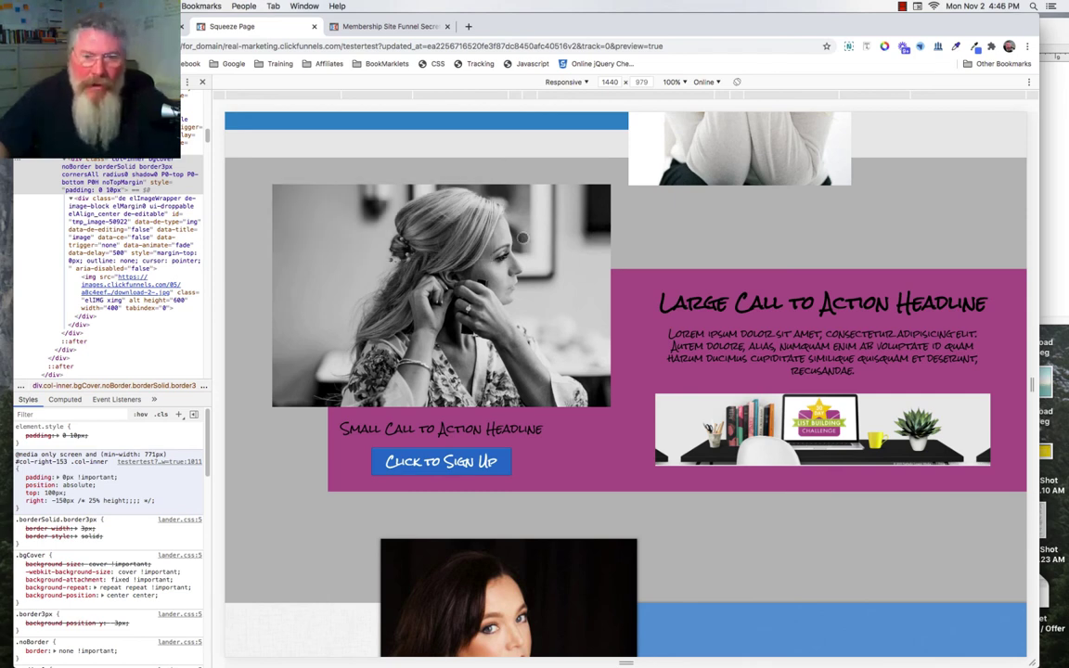
# Measure from the left edge to the focal line on the dark tattoo portrait and on the pink fur jacket photo
pyautogui.scroll(-5, 520, 237)
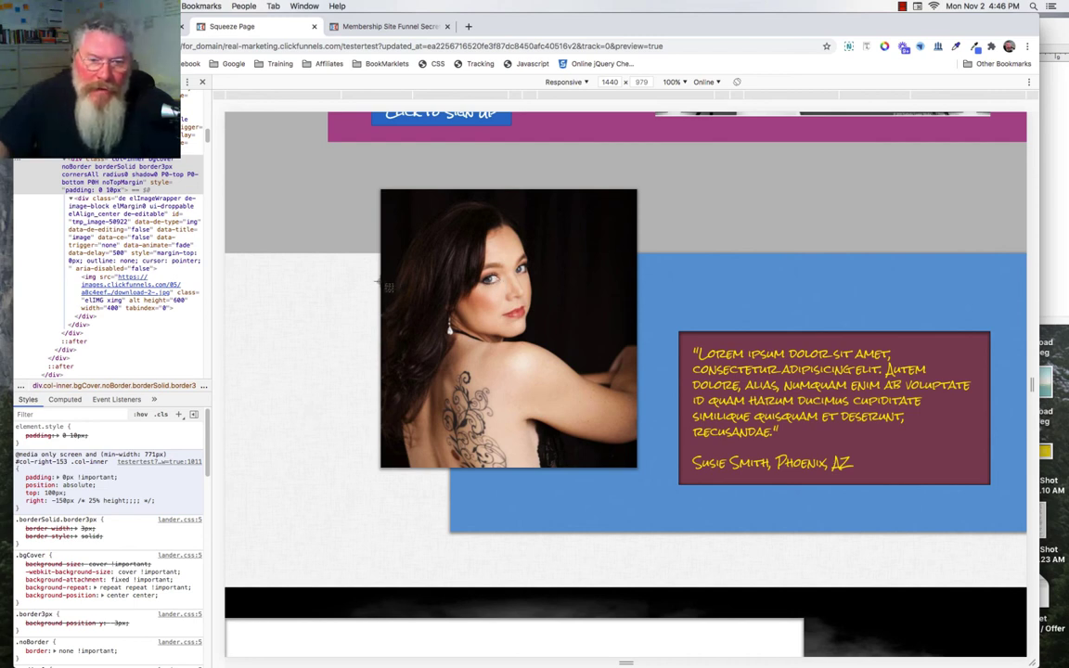
pyautogui.moveTo(378, 282); pyautogui.dragTo(491, 183)
pyautogui.scroll(-10, 503, 249)
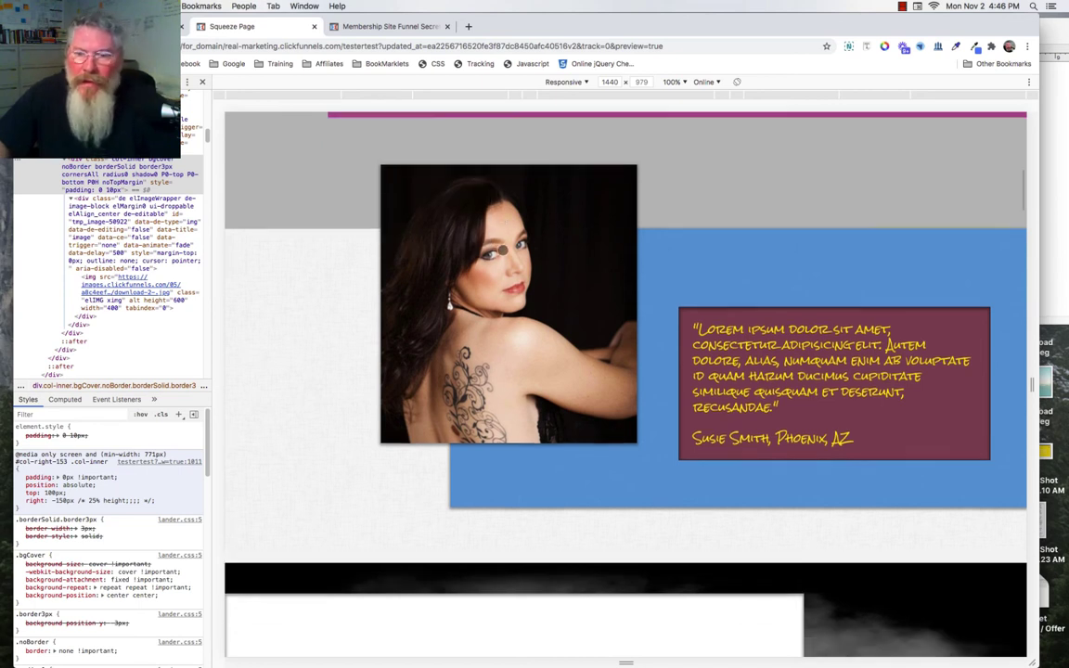
pyautogui.scroll(-10, 503, 249)
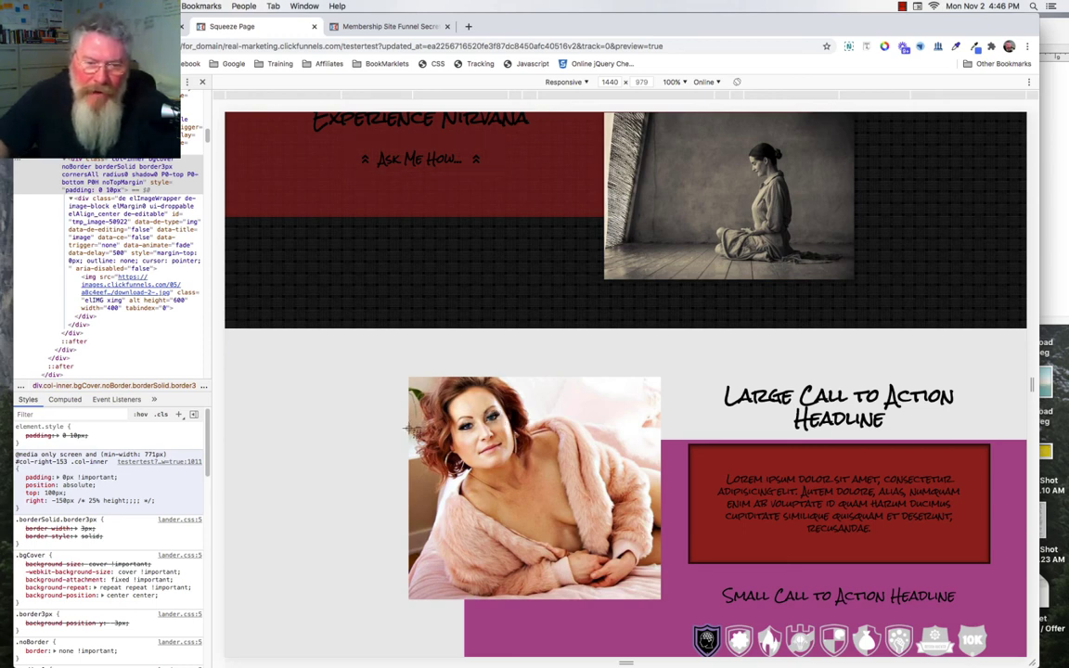
pyautogui.moveTo(493, 365); pyautogui.dragTo(492, 358)
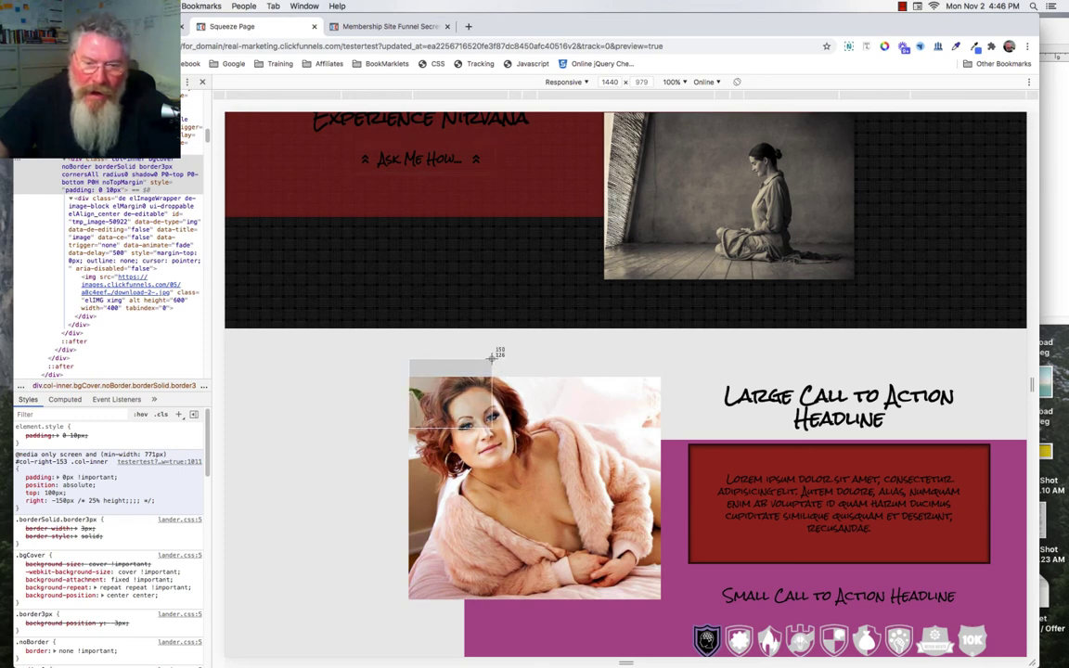
pyautogui.moveTo(492, 358); pyautogui.dragTo(492, 358)
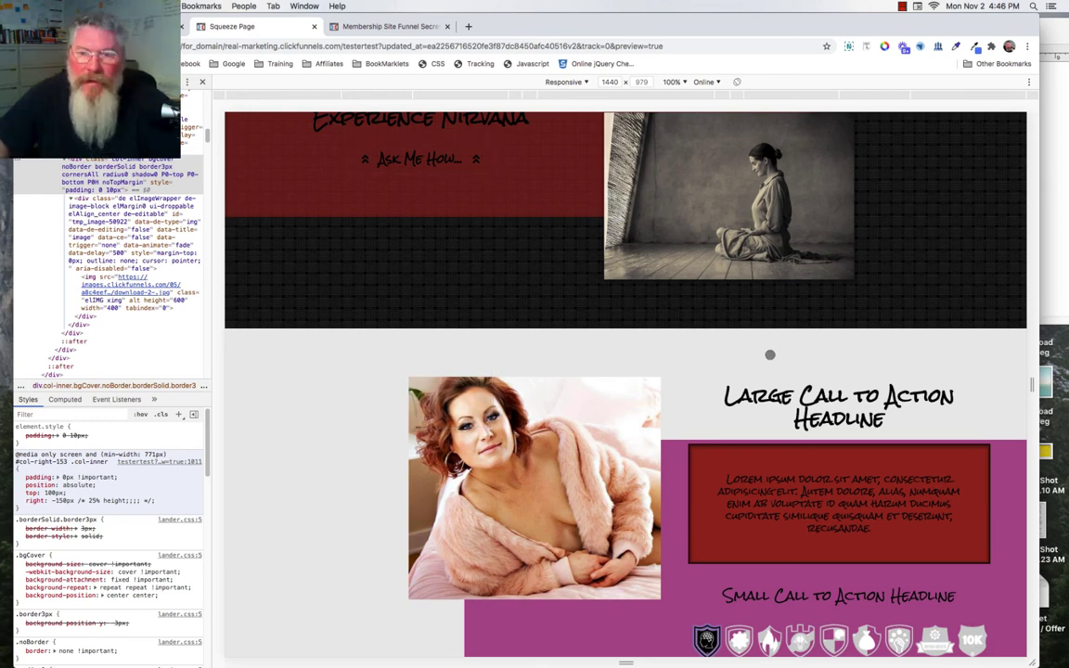
# Measure from the right edge of the Experience Nirvana section's meditation photo inward to its focal line, and return to the page editor
pyautogui.scroll(3, 807, 348)
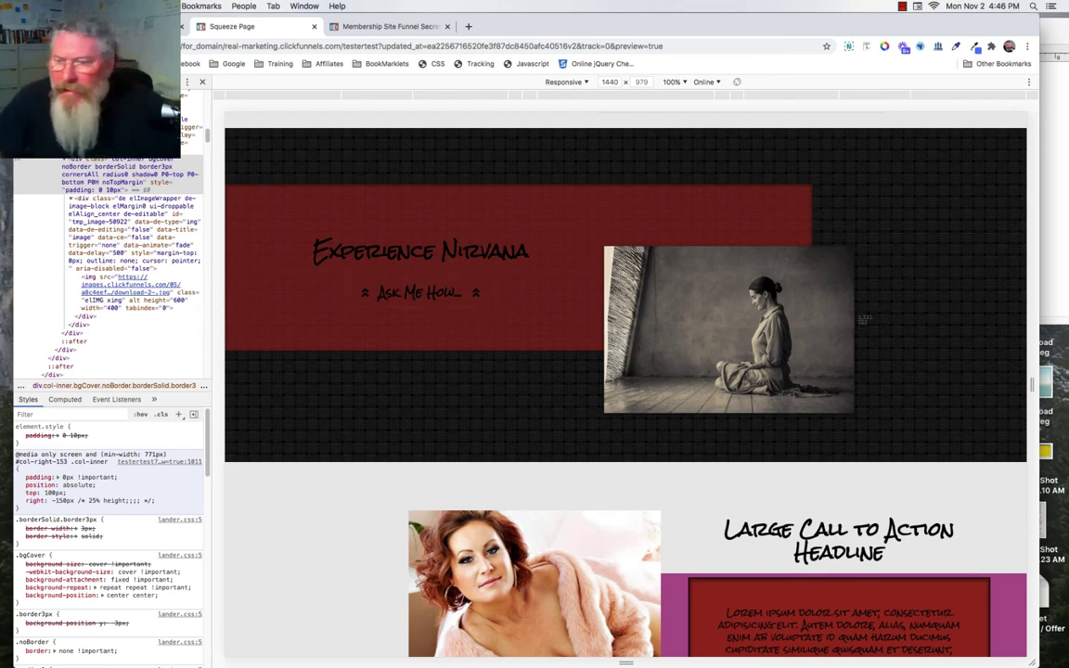
pyautogui.moveTo(852, 311); pyautogui.dragTo(754, 216)
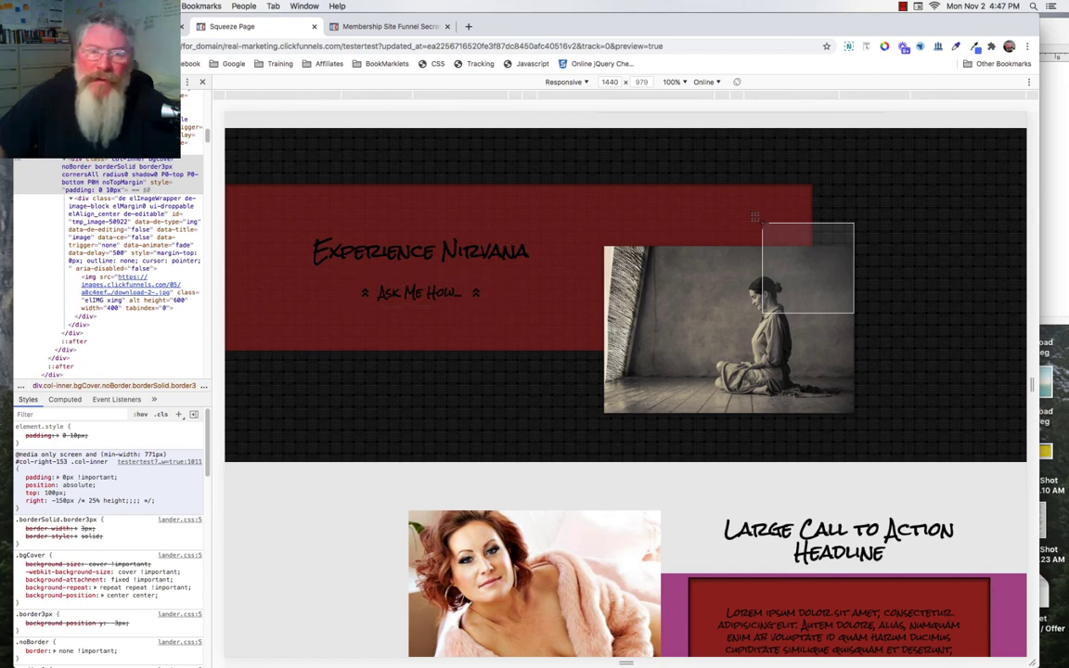
pyautogui.moveTo(755, 216); pyautogui.dragTo(754, 217)
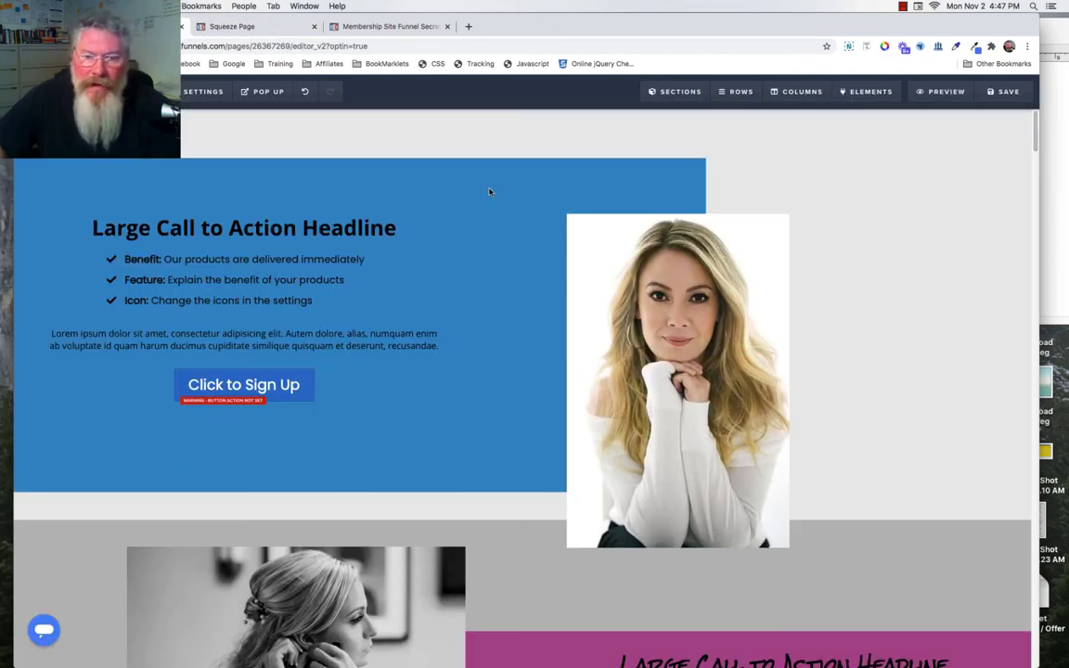
# Reopen the Custom CSS, enlarge its editor to show the #2 block's full rules, and highlight both #col-left-184-183 selectors
pyautogui.click(432, 63)
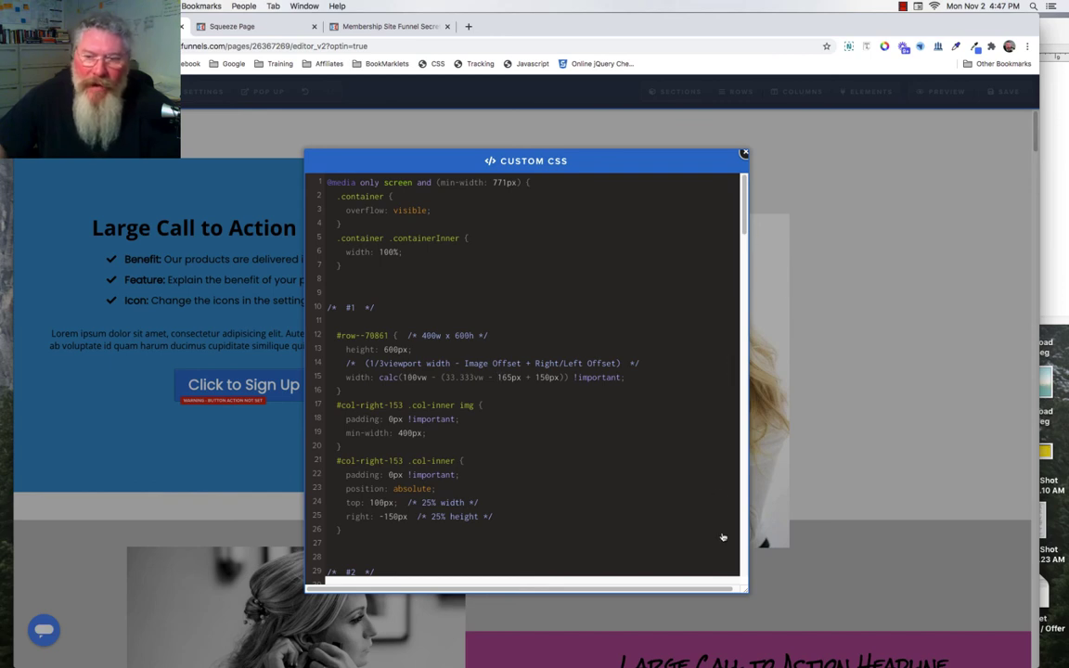
pyautogui.moveTo(694, 597); pyautogui.dragTo(607, 613)
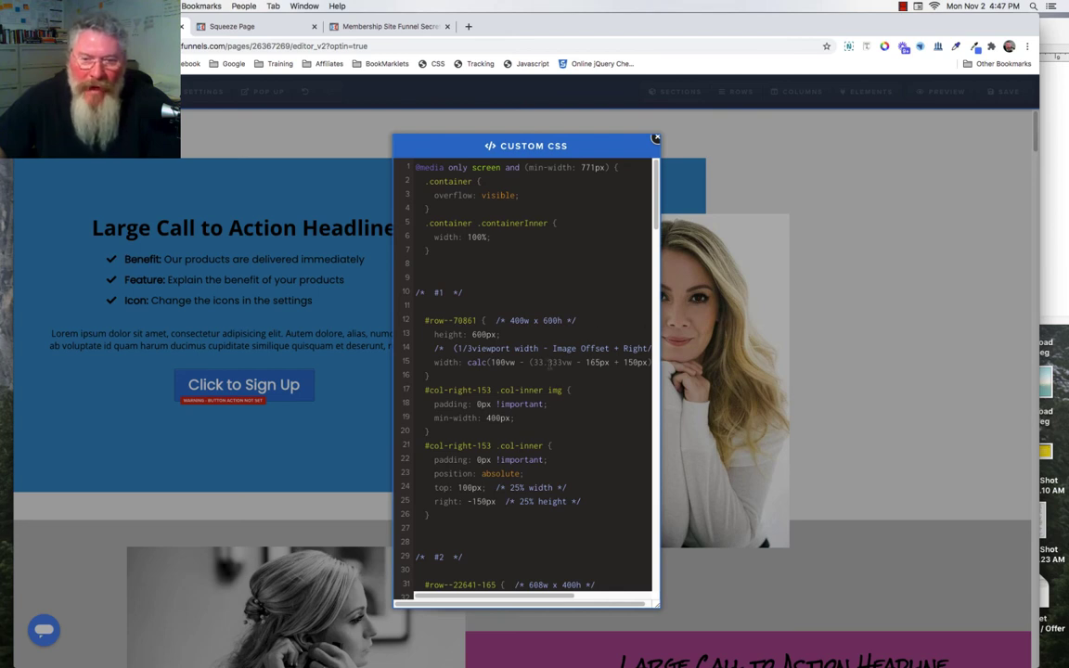
pyautogui.scroll(-5, 550, 362)
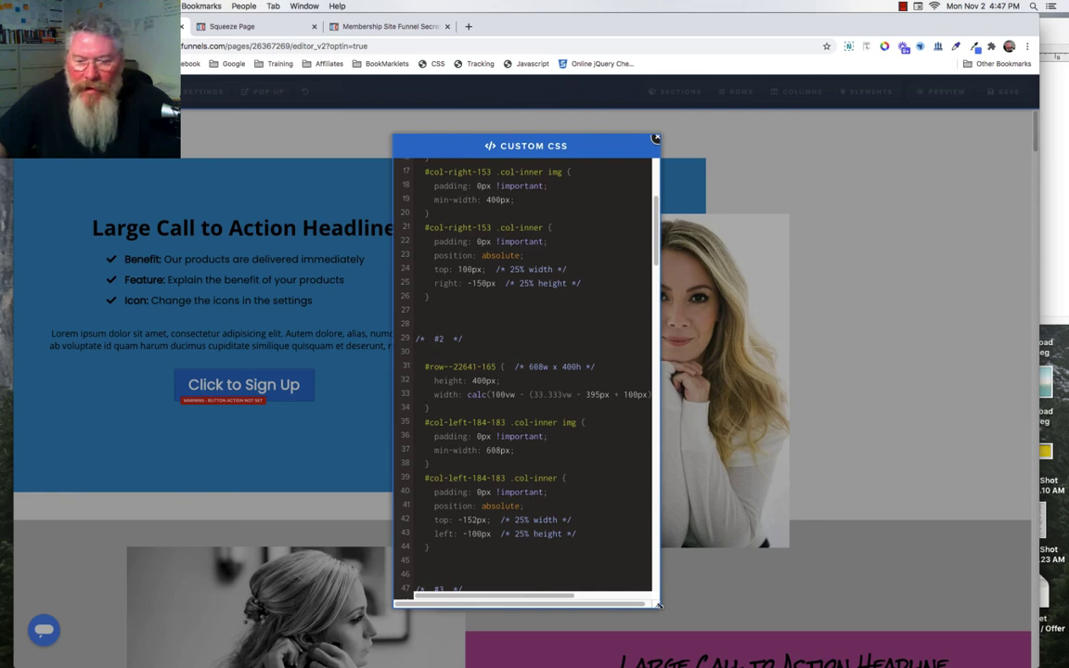
pyautogui.moveTo(733, 602); pyautogui.dragTo(738, 601)
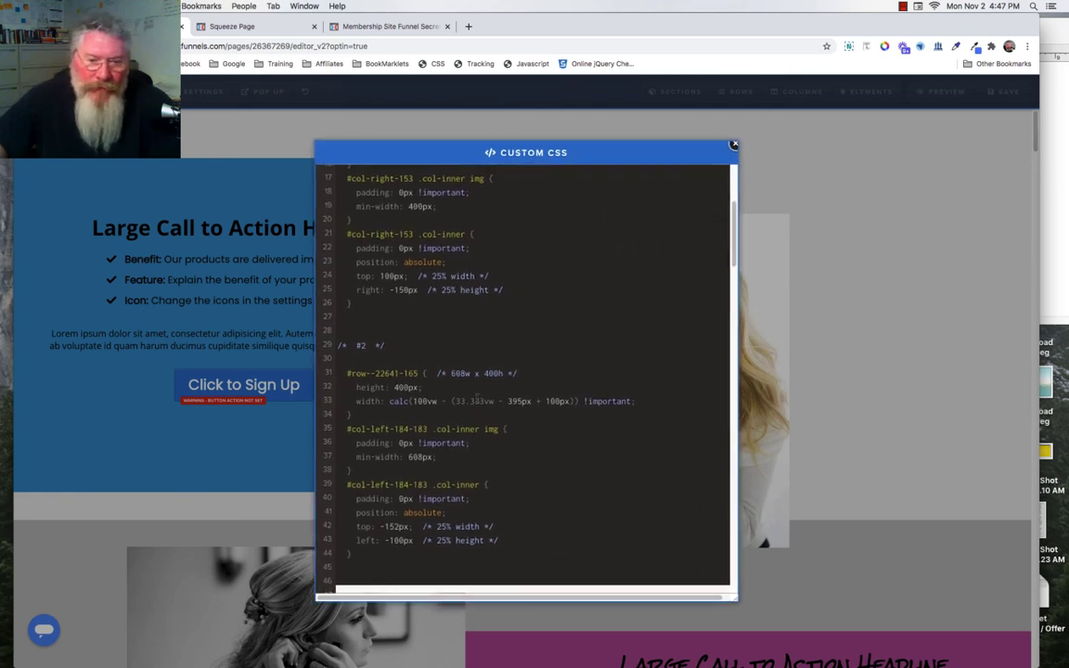
pyautogui.scroll(-2, 477, 399)
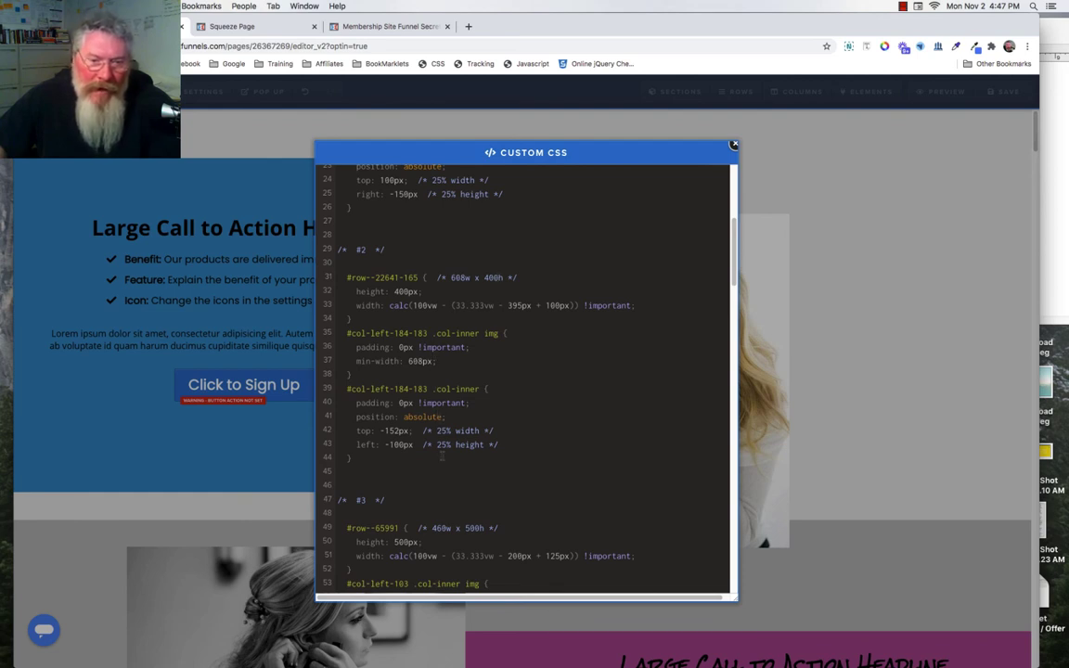
pyautogui.moveTo(427, 390); pyautogui.dragTo(350, 390)
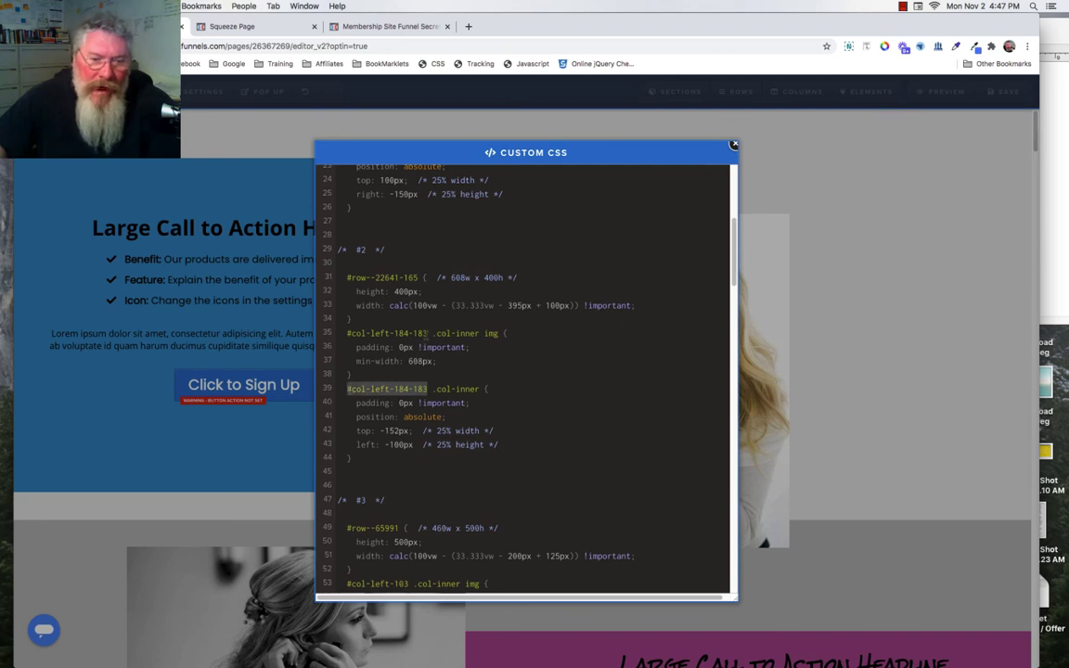
pyautogui.moveTo(427, 333); pyautogui.dragTo(348, 333)
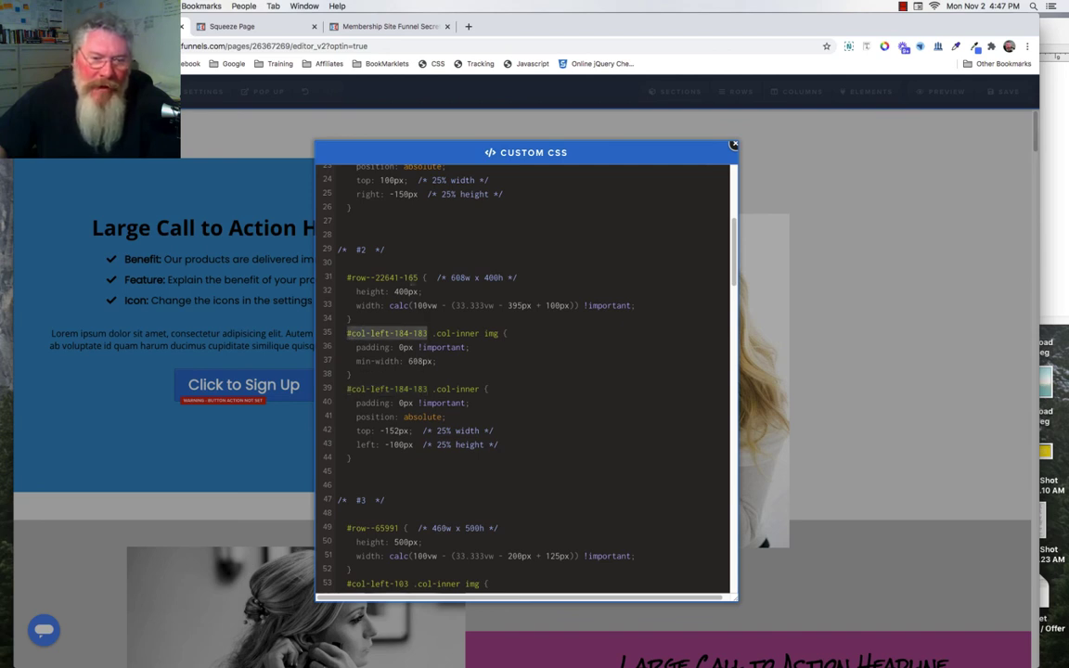
# Highlight the #row--22641-165 selector and review the #3 through #6 blocks of the Custom CSS
pyautogui.moveTo(418, 277); pyautogui.dragTo(348, 277)
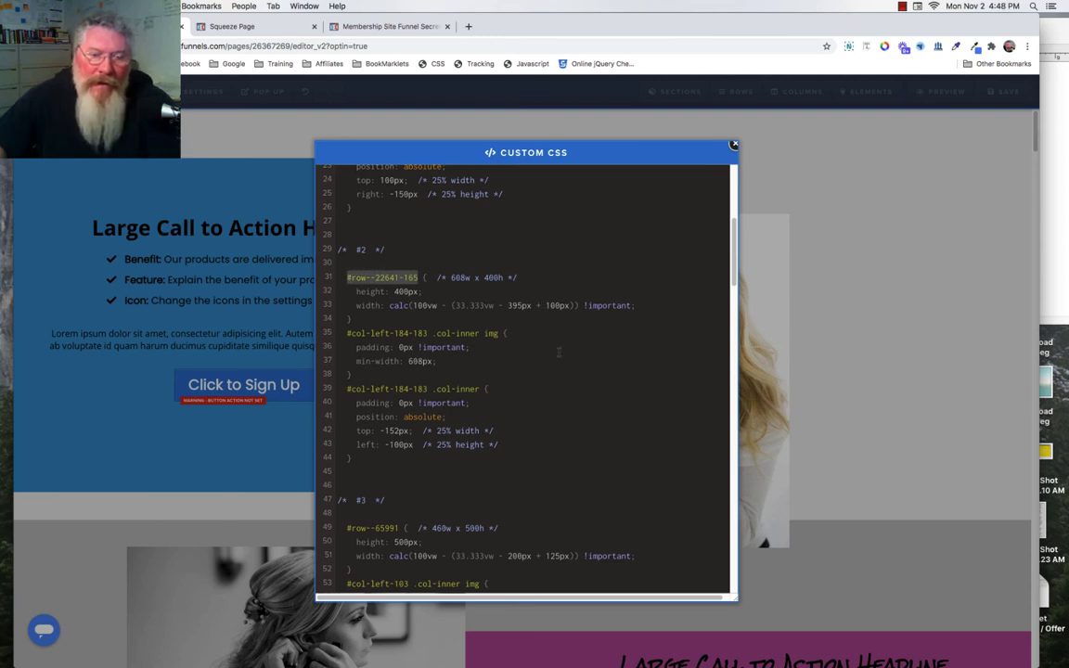
pyautogui.scroll(-5, 559, 351)
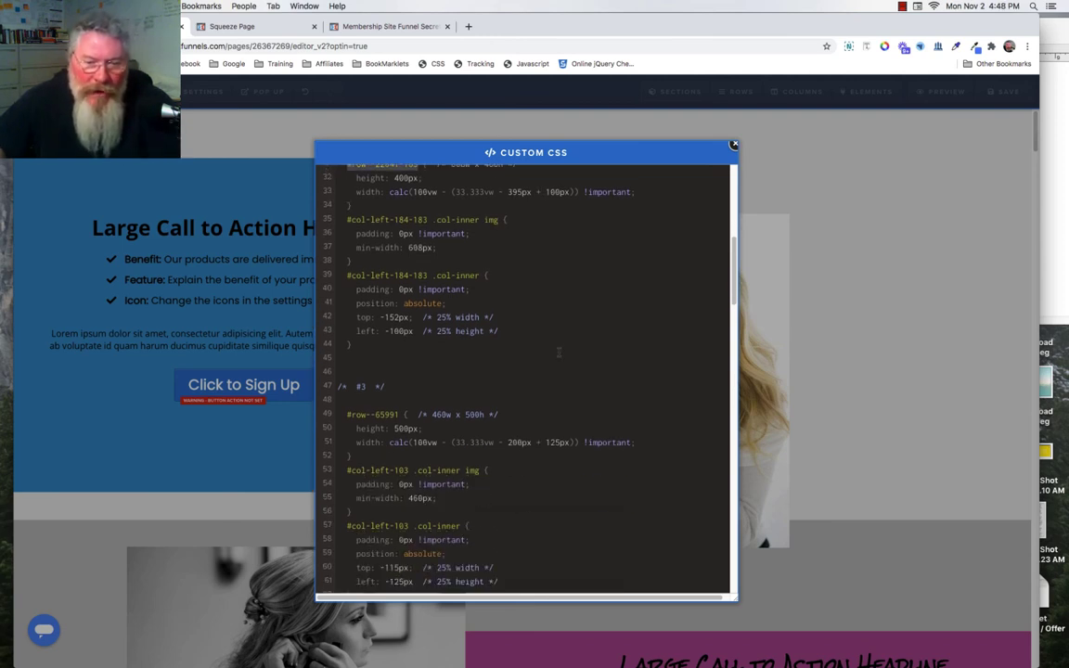
pyautogui.scroll(-5, 494, 342)
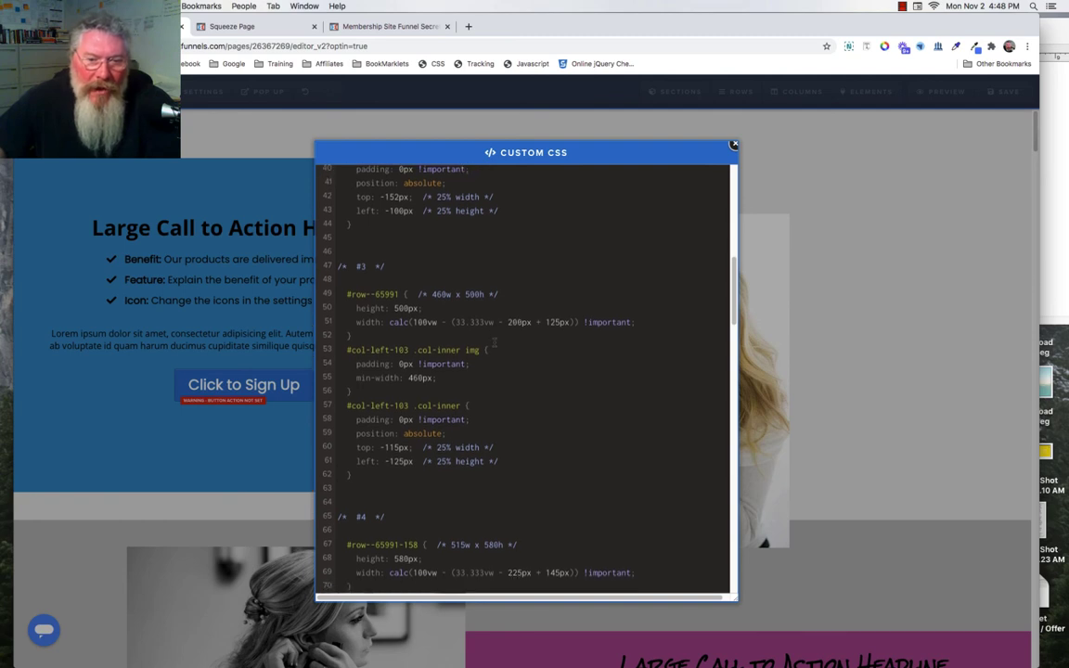
pyautogui.scroll(-10, 494, 341)
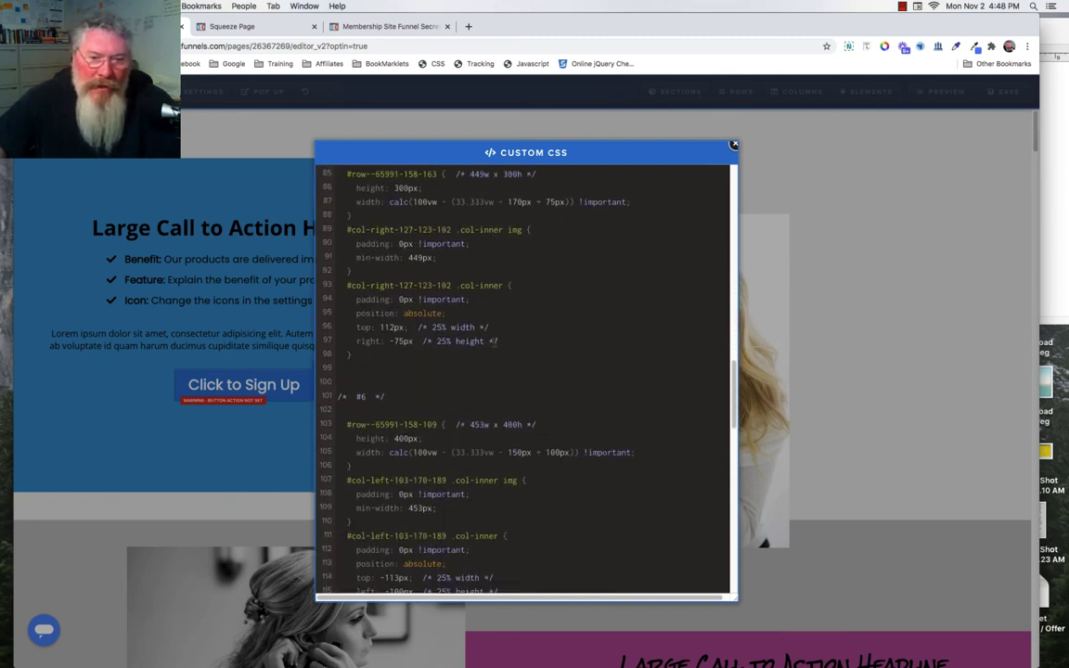
pyautogui.scroll(12, 494, 342)
pyautogui.scroll(5, 495, 342)
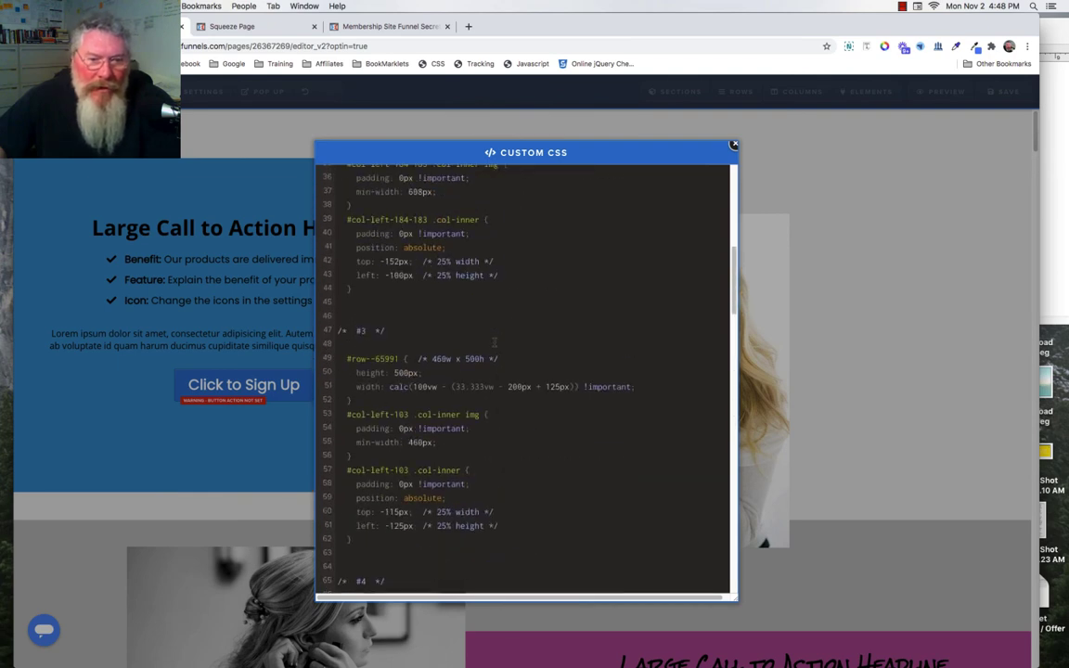
# Close the Custom CSS to view the black-and-white photo section in the editor, and reopen it at the #1 and #2 rules
pyautogui.click(828, 307)
pyautogui.scroll(-5, 828, 306)
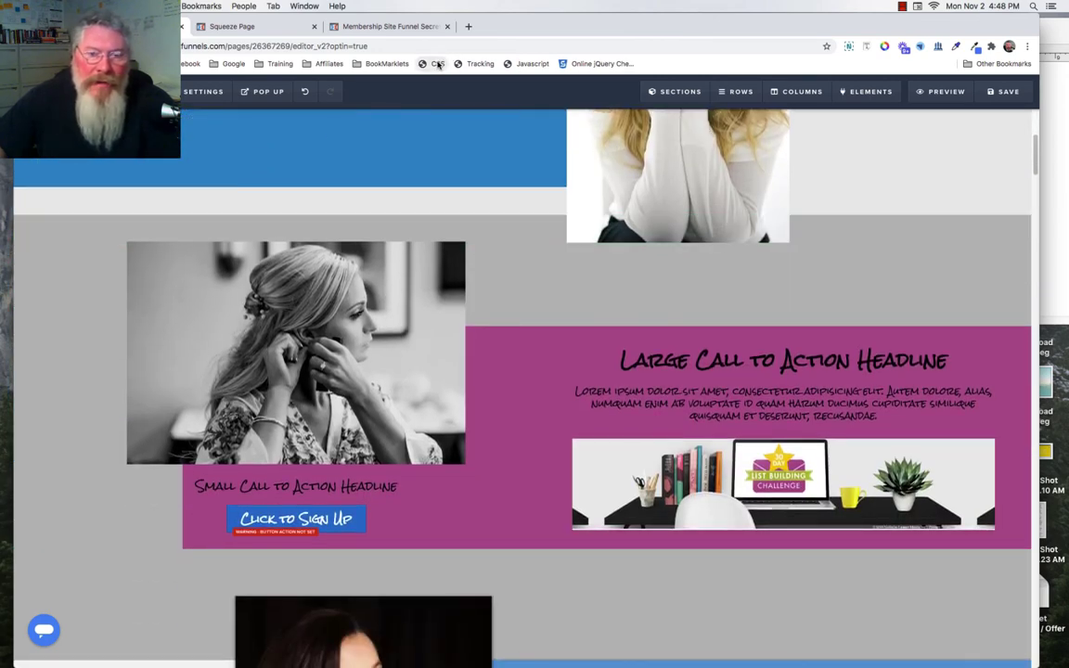
pyautogui.click(436, 63)
pyautogui.scroll(-3, 452, 313)
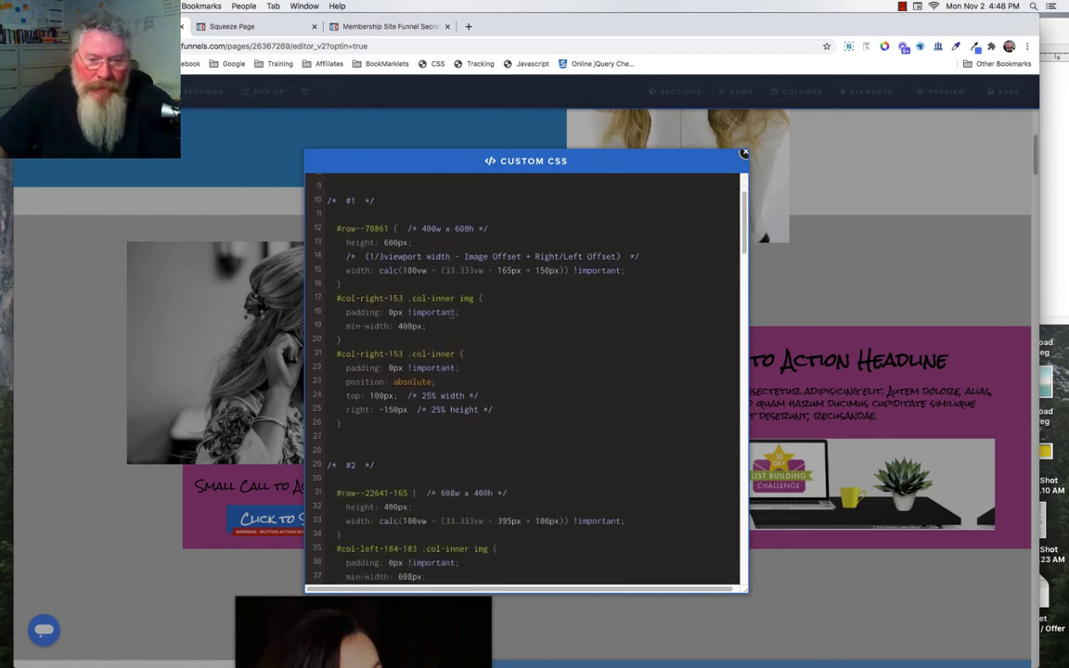
pyautogui.scroll(-3, 452, 313)
# Switch to the Squeeze Page preview, inspect the black-and-white photo, and select its parent col-inner div inside #col-left-184-183
pyautogui.hotkey('ctrl', 'Tab')
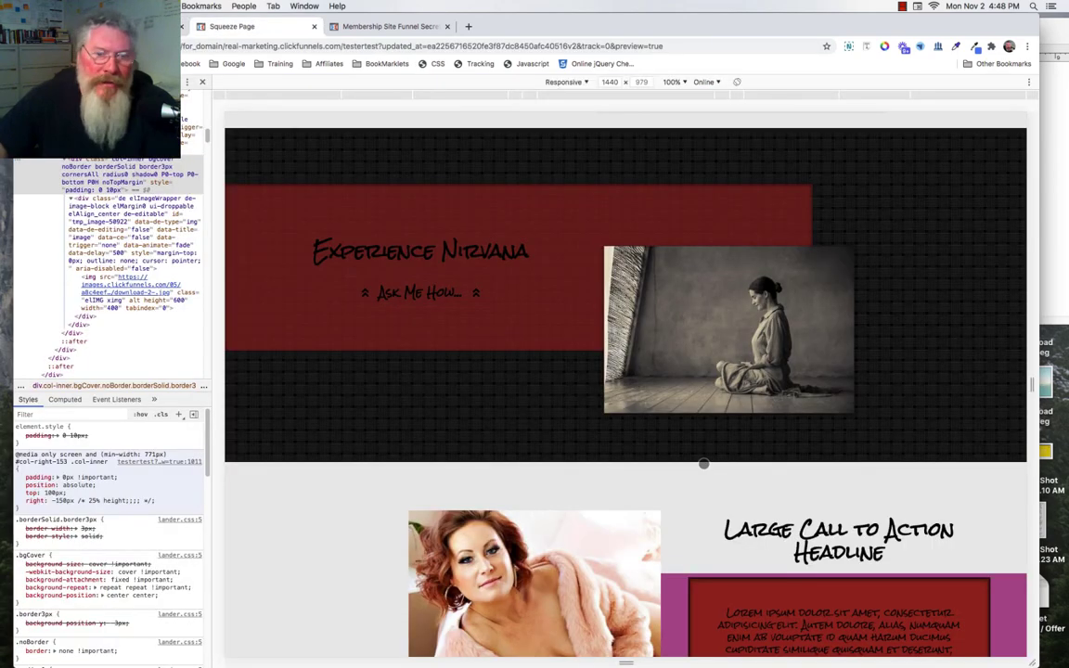
pyautogui.scroll(-10, 704, 464)
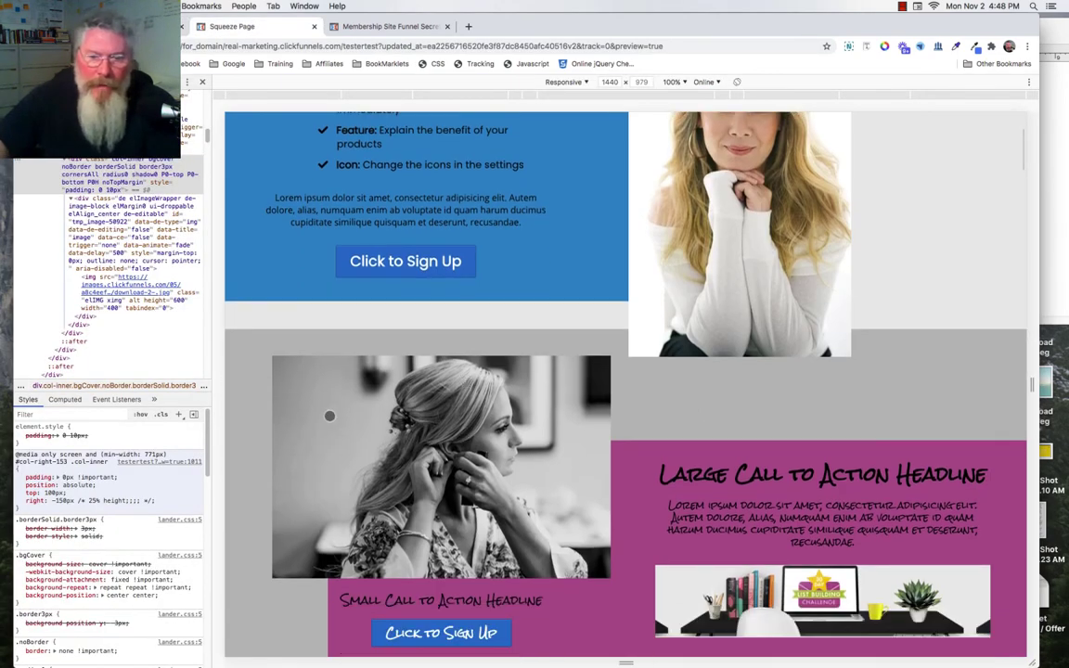
pyautogui.rightClick(321, 467)
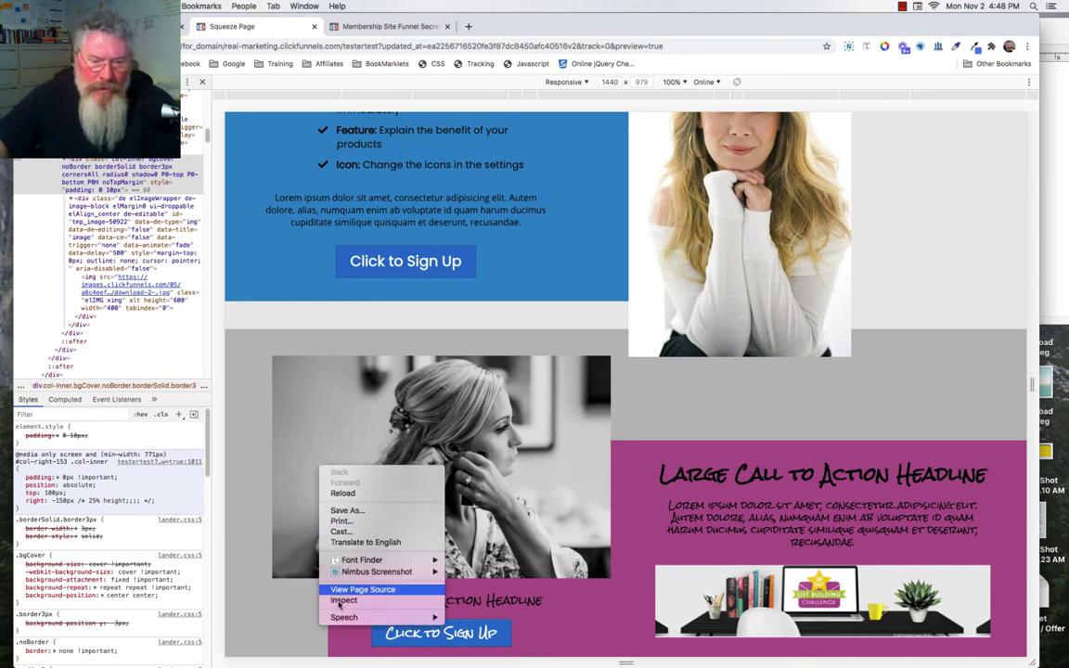
pyautogui.click(342, 601)
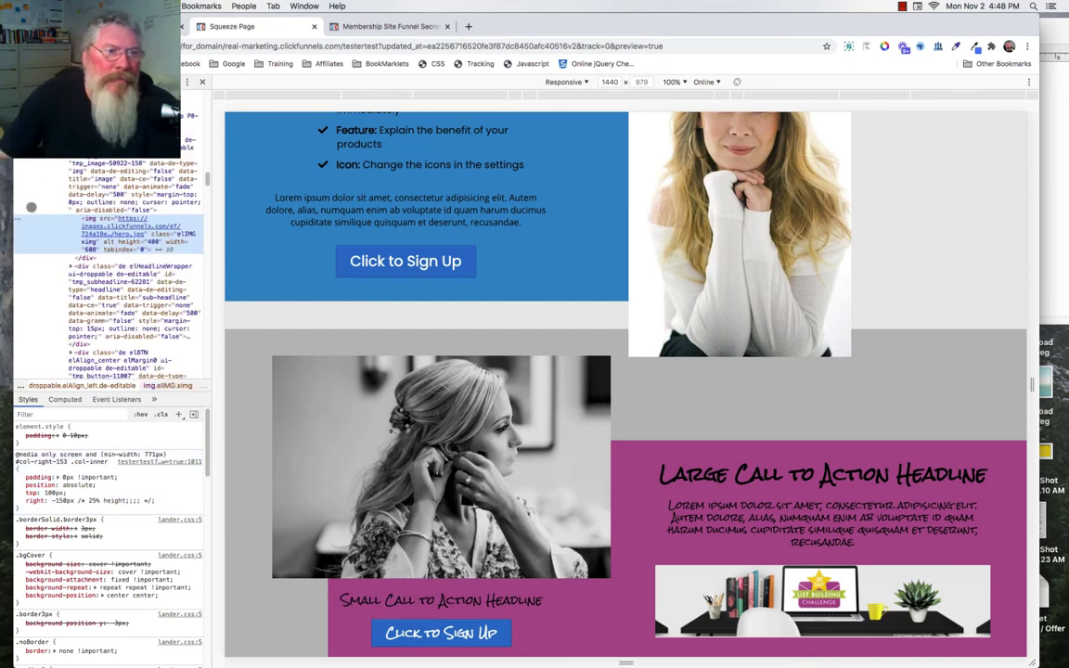
pyautogui.scroll(4, 37, 205)
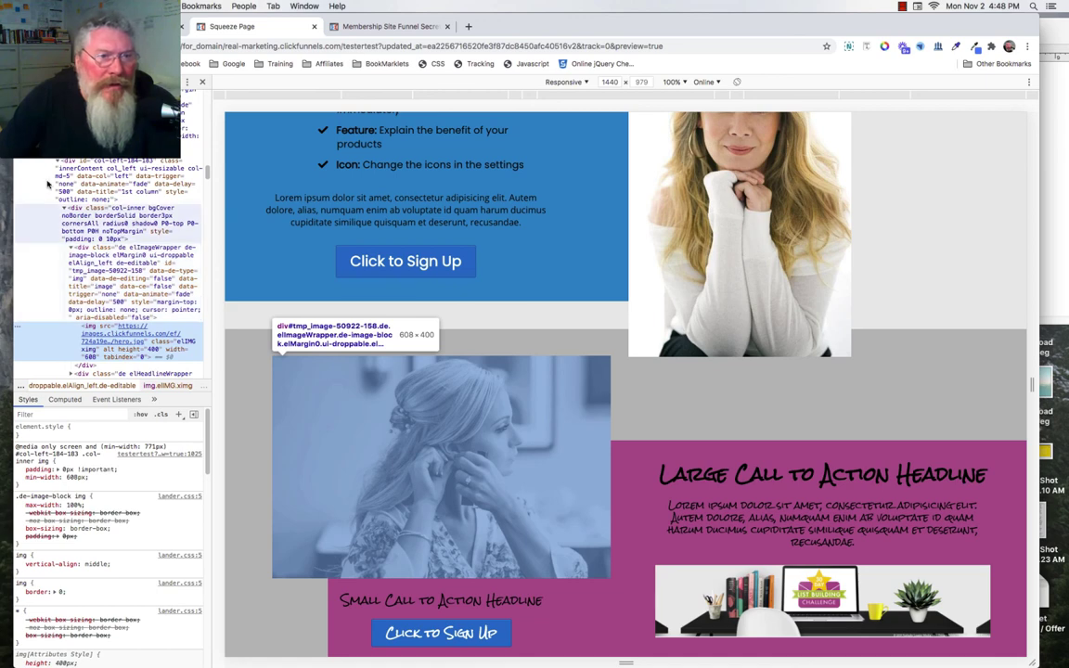
pyautogui.click(41, 226)
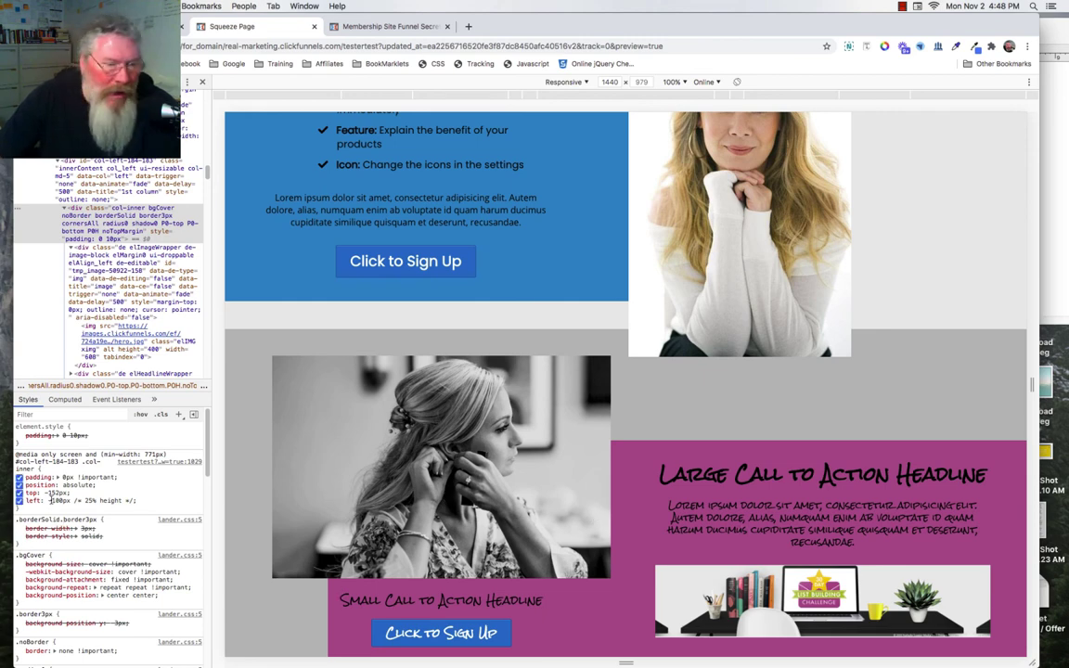
# Try a left offset of 100px on the #col-left-184-183 .col-inner rule, and restore it to -100px
pyautogui.click(51, 500)
pyautogui.click(51, 500)
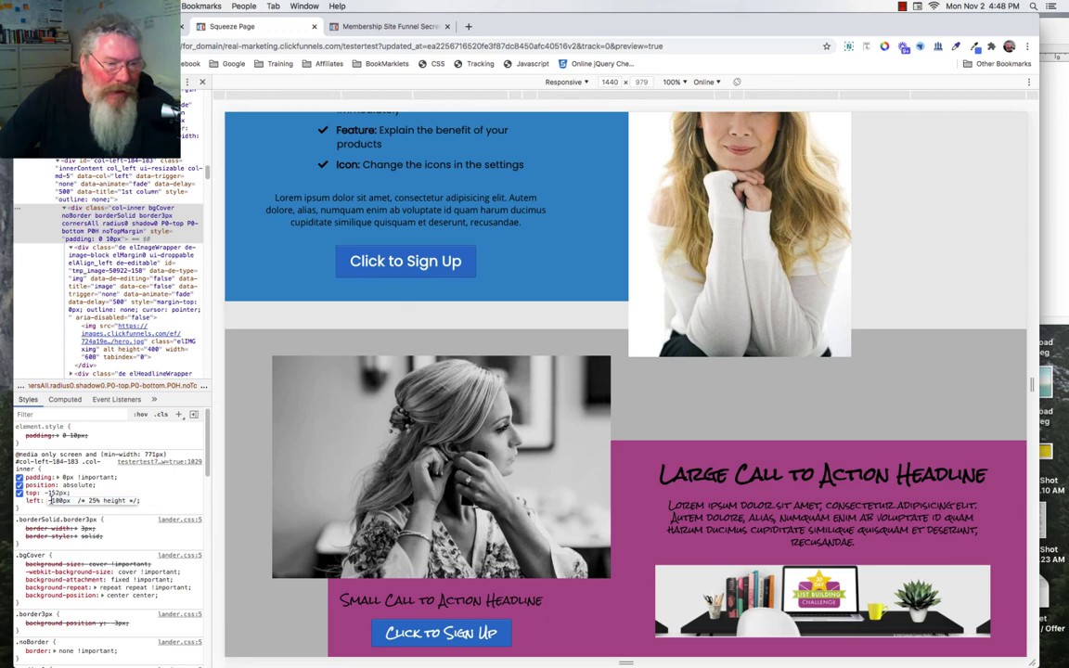
pyautogui.write('3')
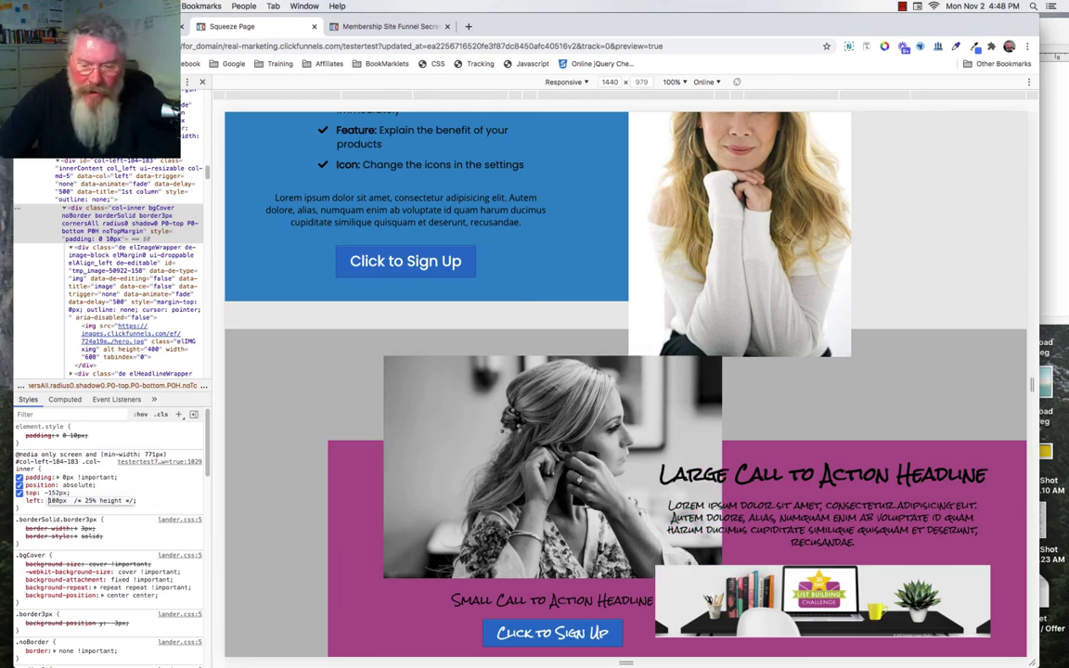
pyautogui.press('BackSpace')
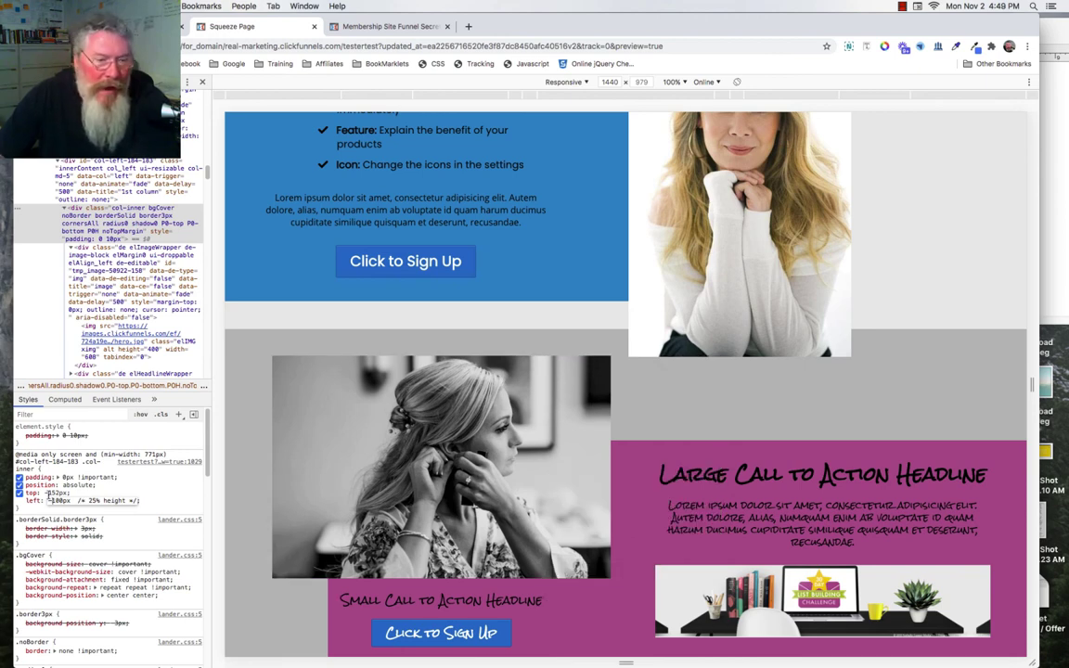
# Set the top offset of the #col-left-184-183 .col-inner rule to 152px and check the photo's position in the preview
pyautogui.click(55, 493)
pyautogui.click(46, 494)
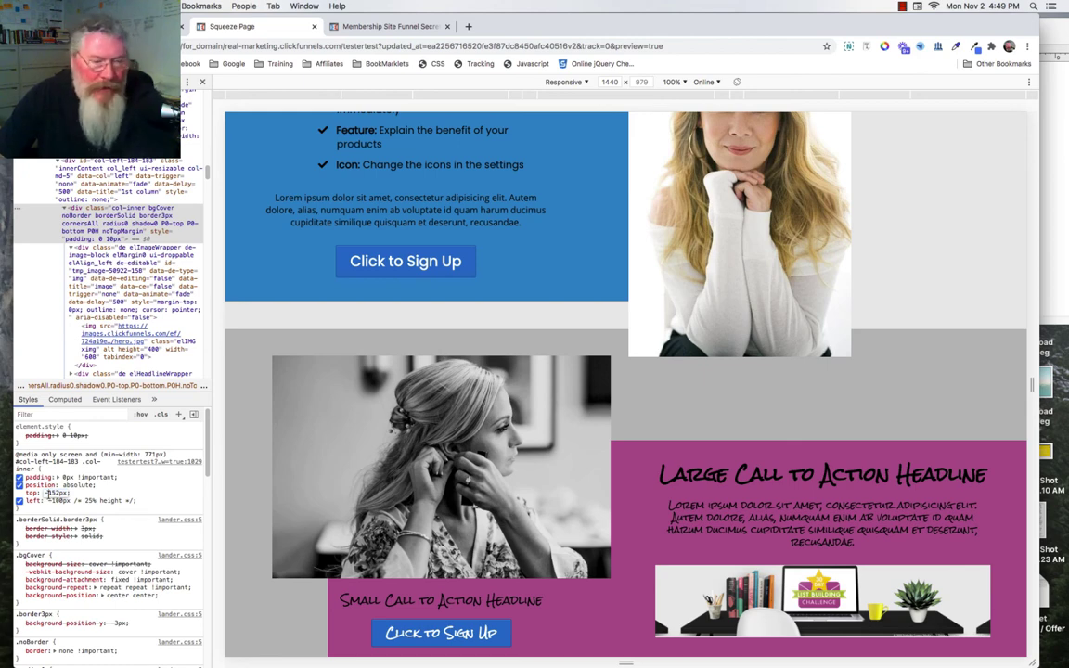
pyautogui.press('BackSpace')
pyautogui.scroll(-5, 304, 480)
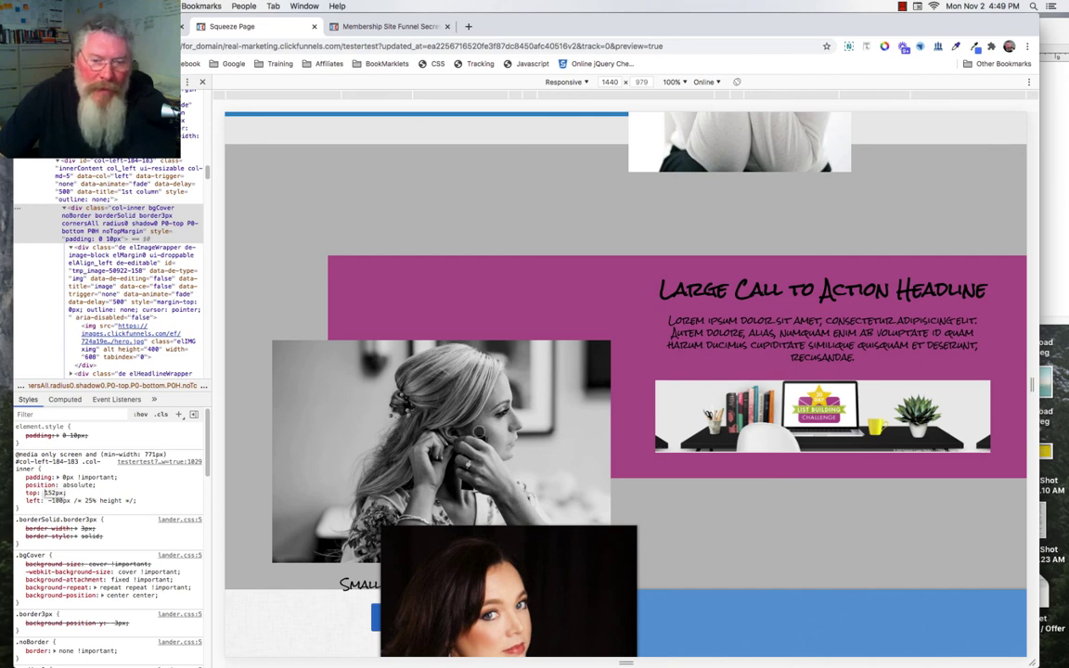
pyautogui.scroll(-1, 475, 264)
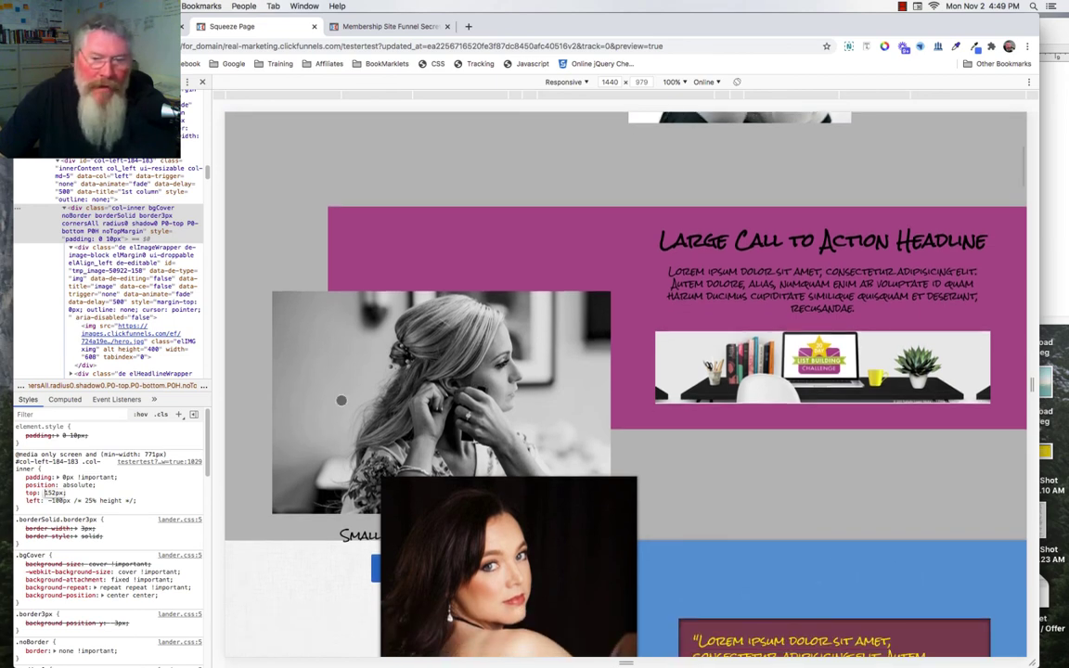
# Inspect the blonde woman's photo in the first section and select its parent col-inner div inside #col-right-153
pyautogui.scroll(2, 363, 414)
pyautogui.scroll(5, 363, 414)
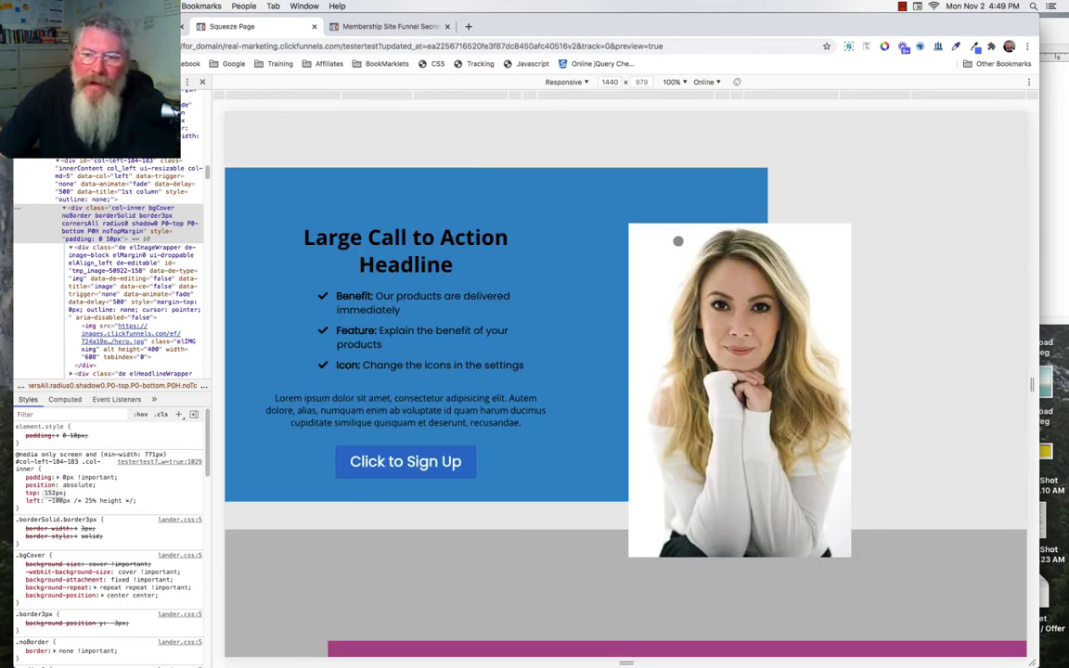
pyautogui.rightClick(677, 242)
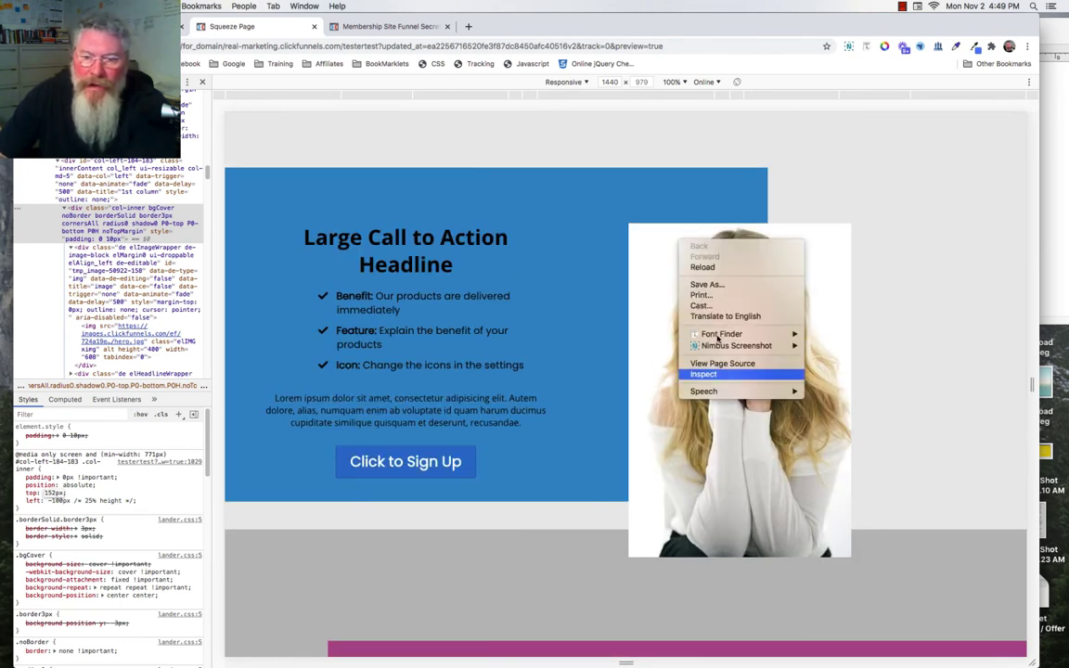
pyautogui.press('Return')
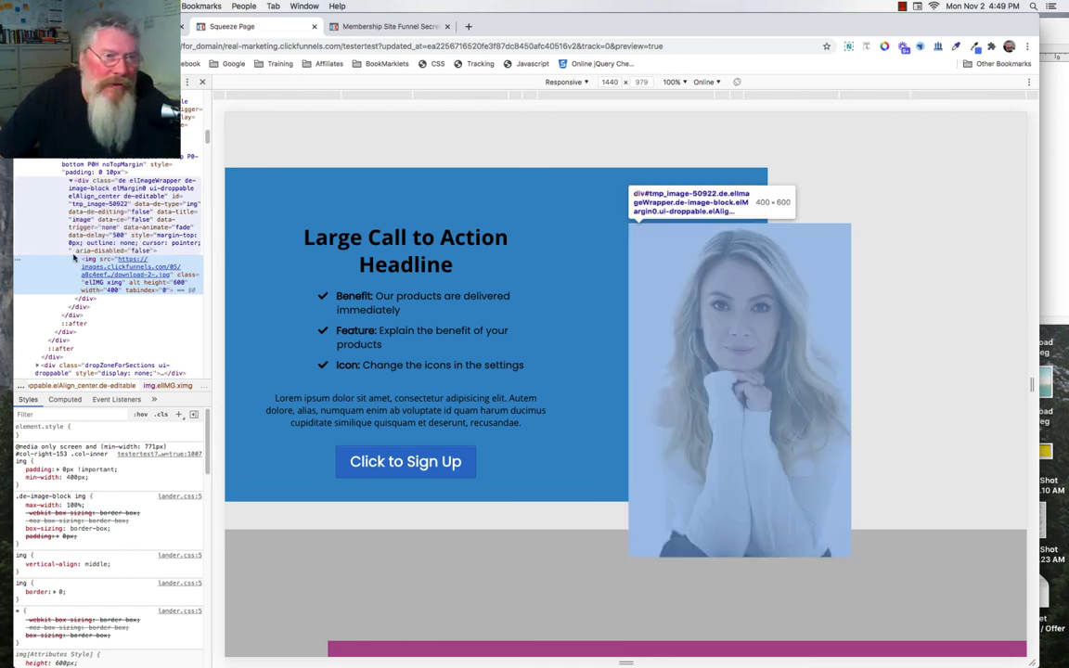
pyautogui.scroll(1, 70, 216)
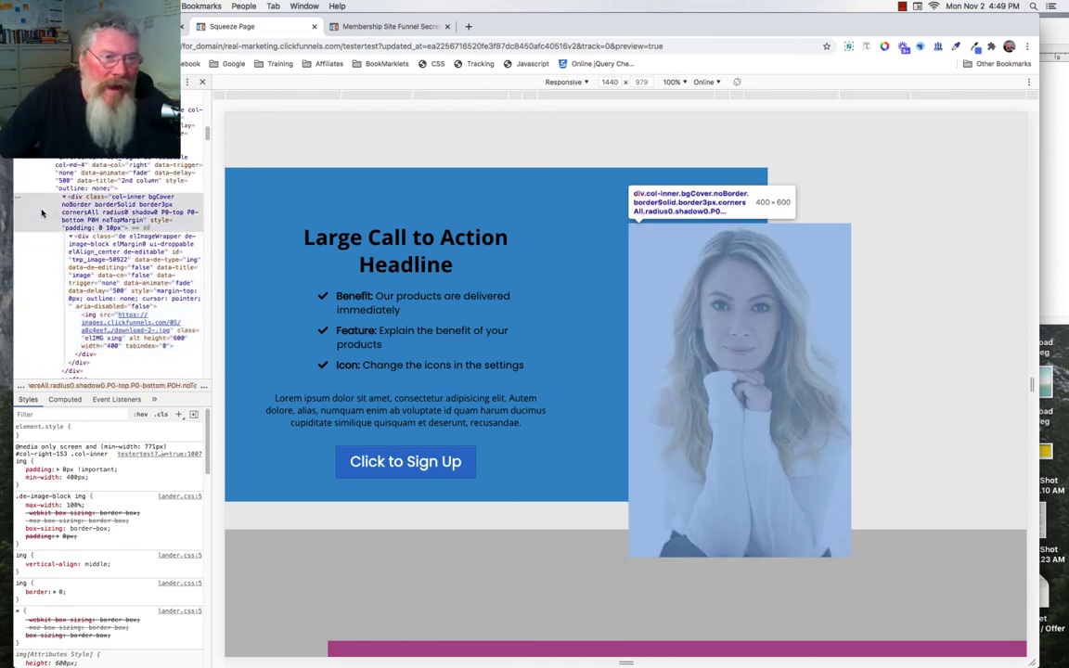
pyautogui.click(41, 214)
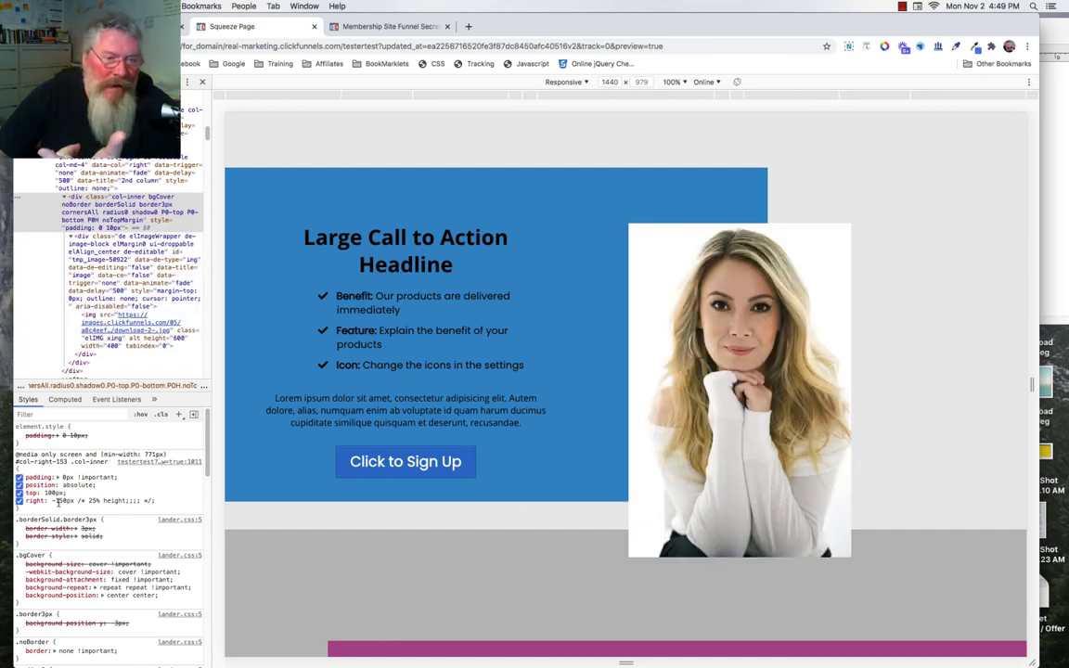
# Try a right offset of -250px on the #col-right-153 .col-inner rule
pyautogui.click(59, 501)
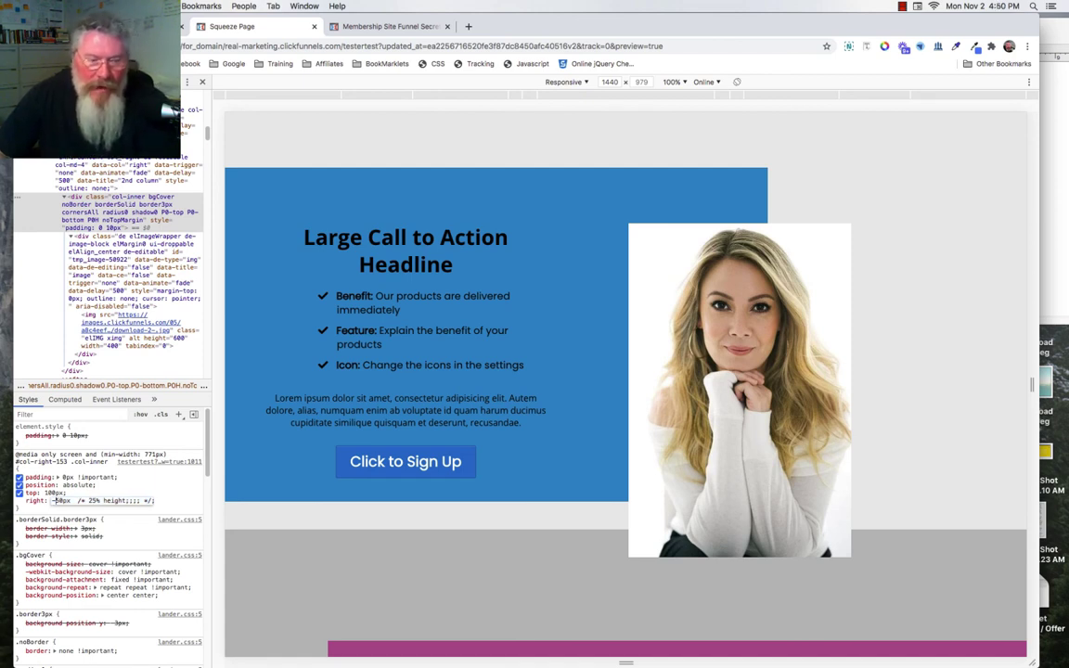
pyautogui.write('2')
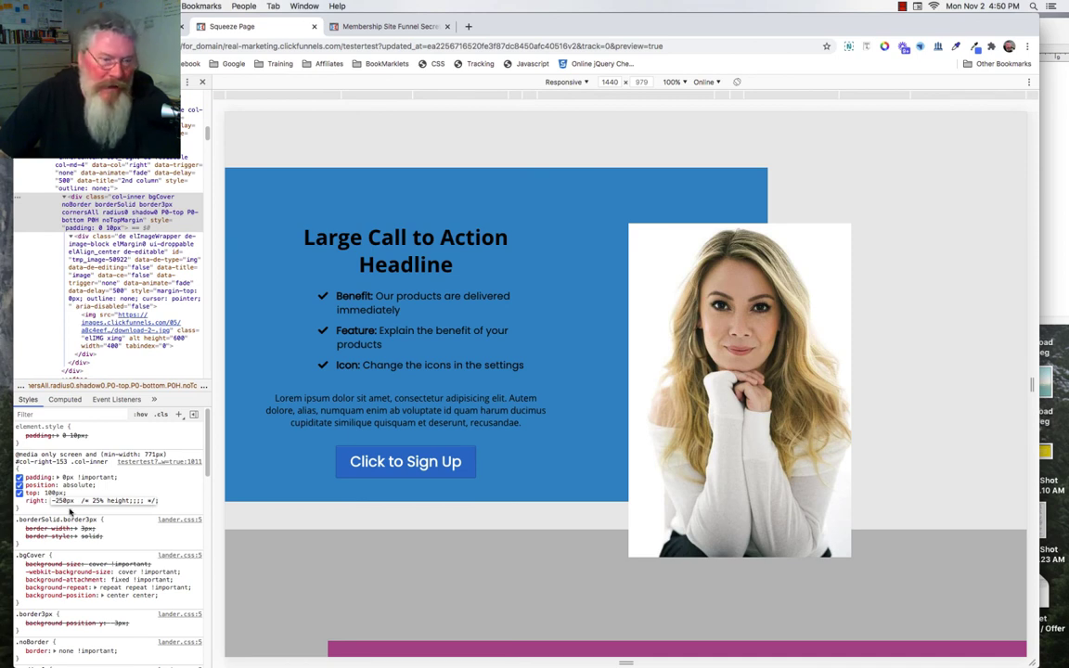
pyautogui.press('BackSpace')
pyautogui.write('18')
pyautogui.click(58, 500)
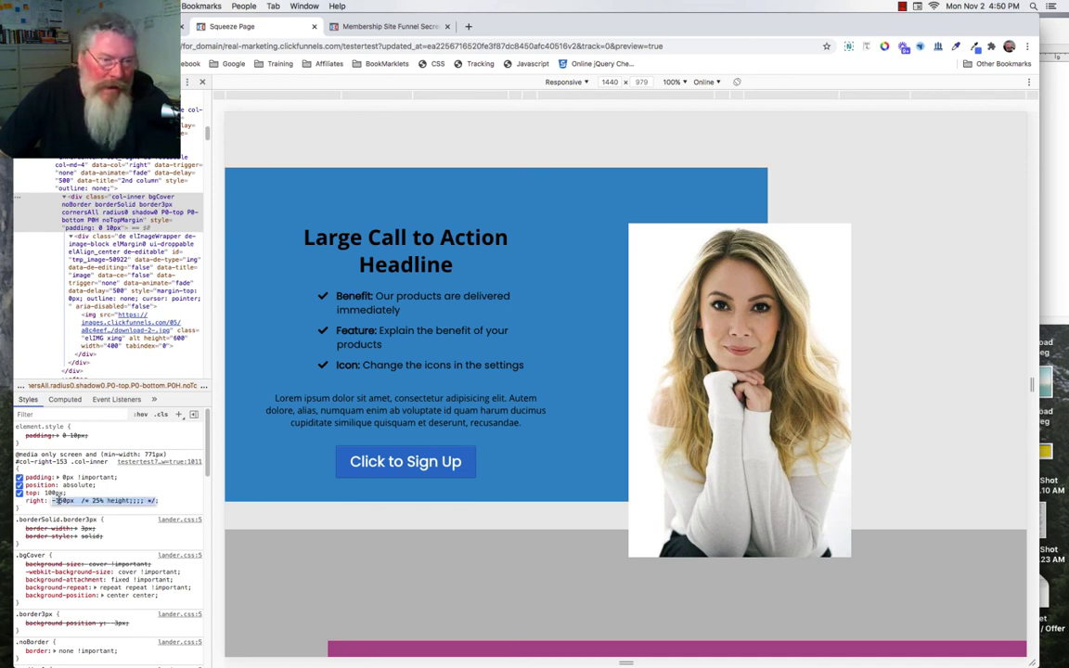
pyautogui.click(59, 501)
pyautogui.press('BackSpace')
pyautogui.write('2')
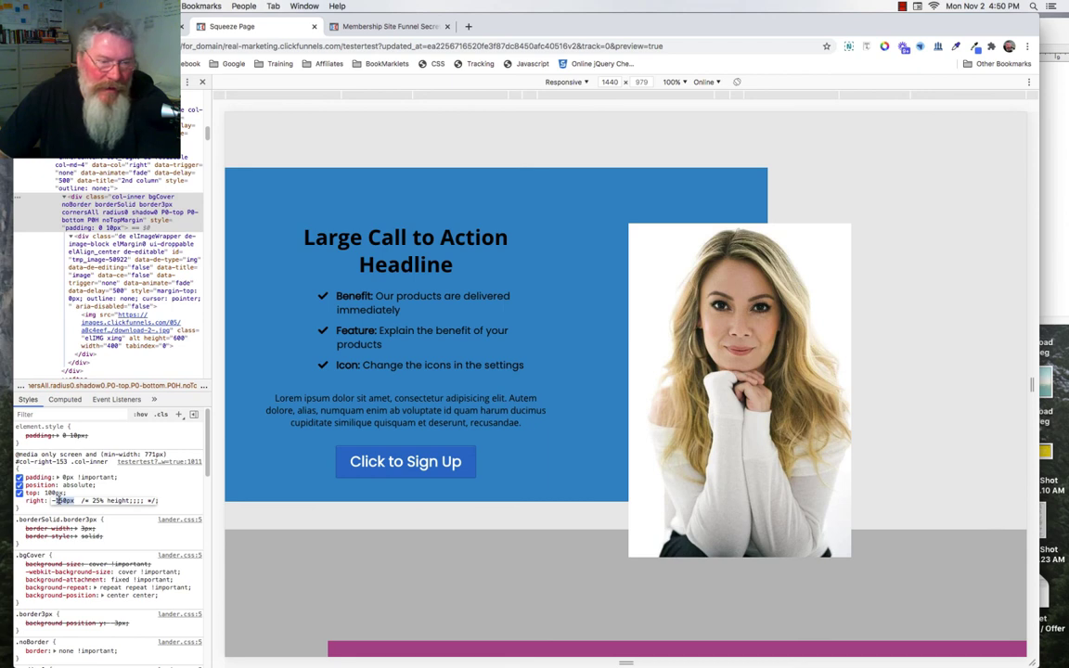
pyautogui.click(59, 500)
pyautogui.click(59, 501)
pyautogui.press('BackSpace')
pyautogui.write('3')
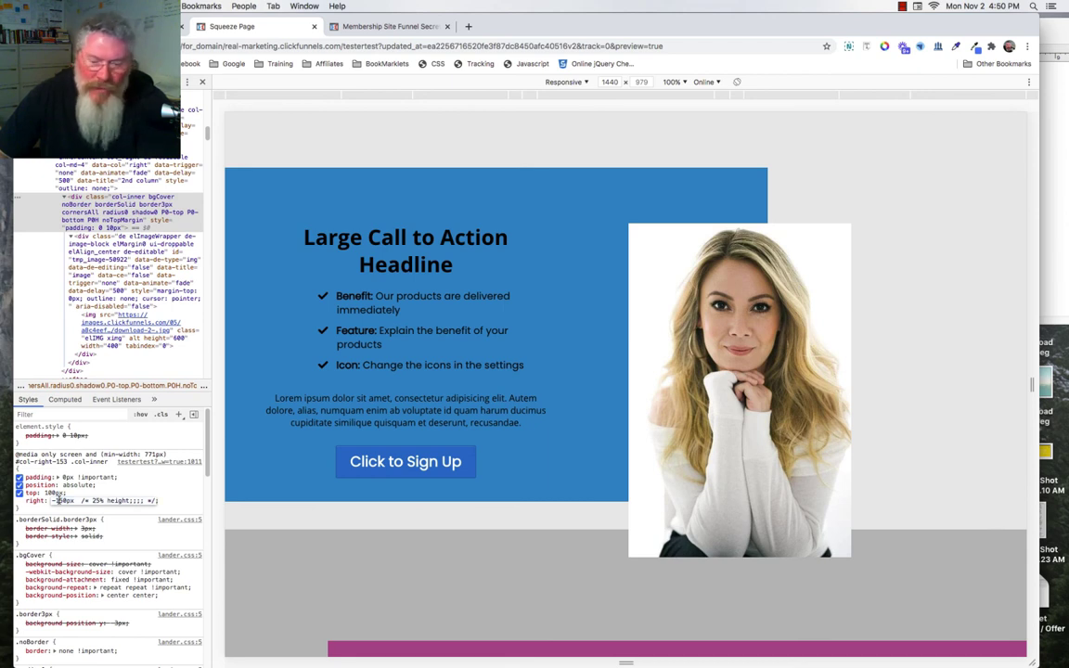
# Set the right offset of #col-right-153 .col-inner to 250px and remove the extra semicolons from its "25% height" comment
pyautogui.press('BackSpace')
pyautogui.press('BackSpace')
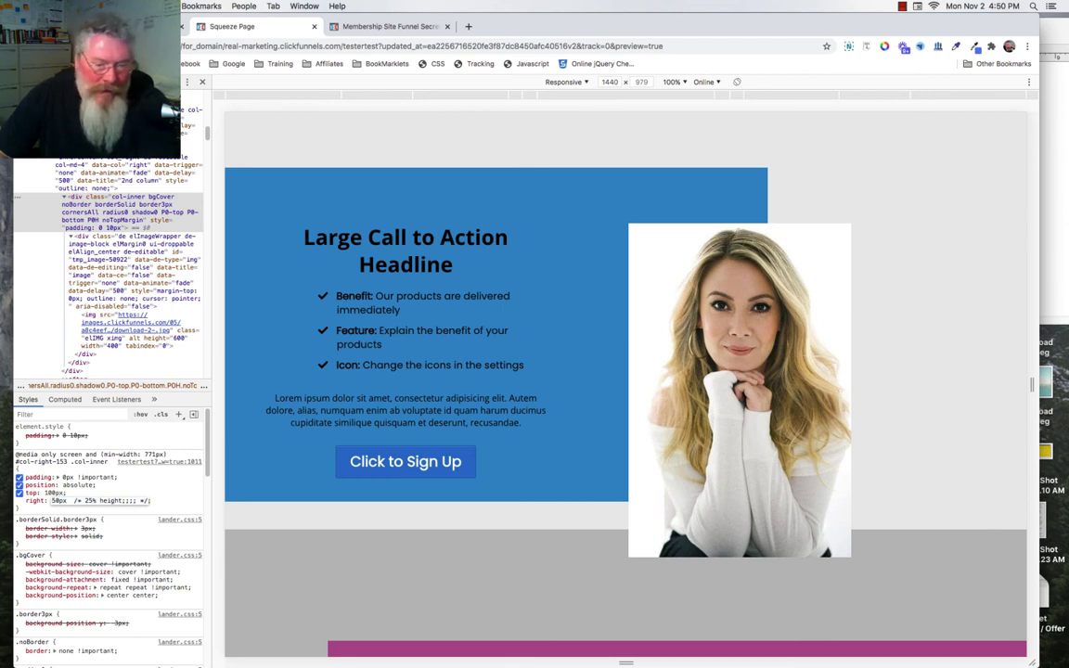
pyautogui.write('2')
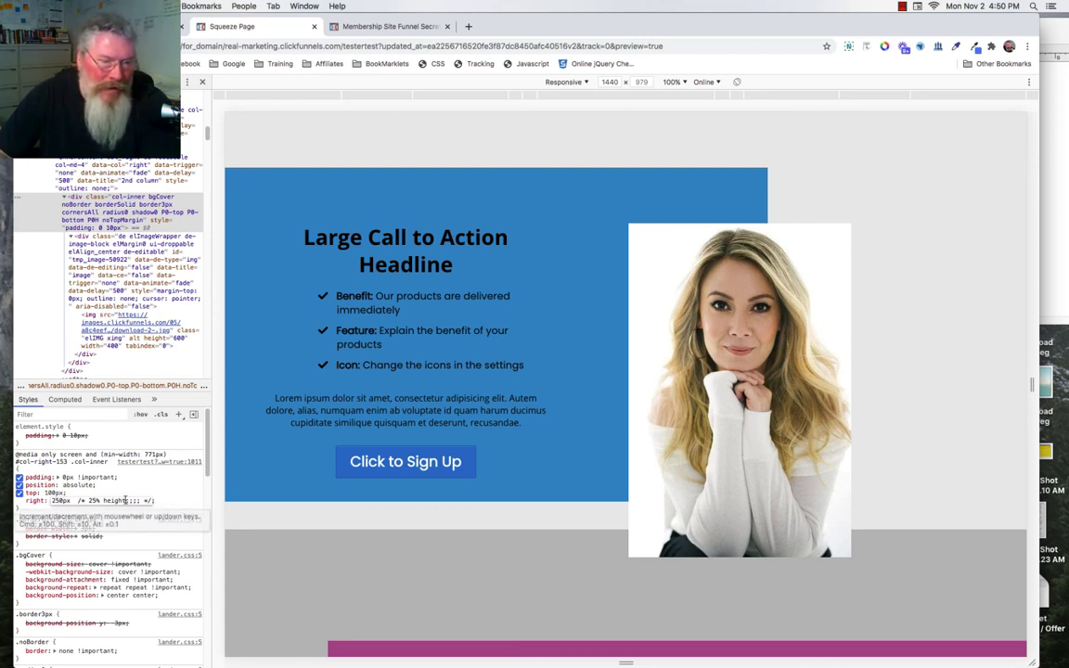
pyautogui.moveTo(125, 500); pyautogui.dragTo(139, 501)
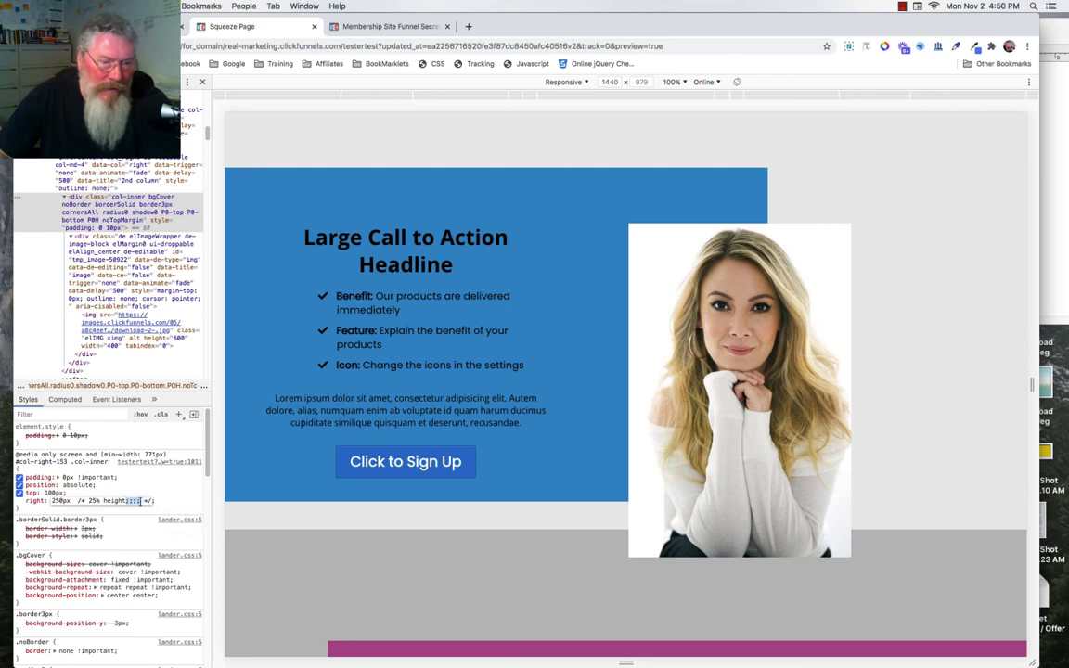
pyautogui.press('BackSpace')
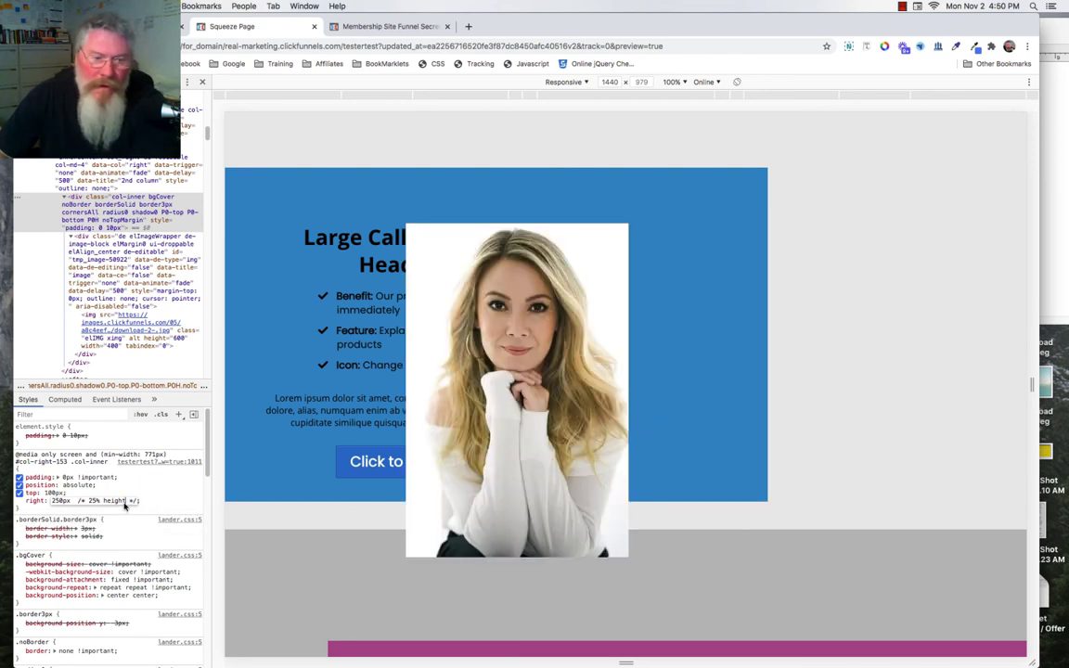
pyautogui.click(54, 501)
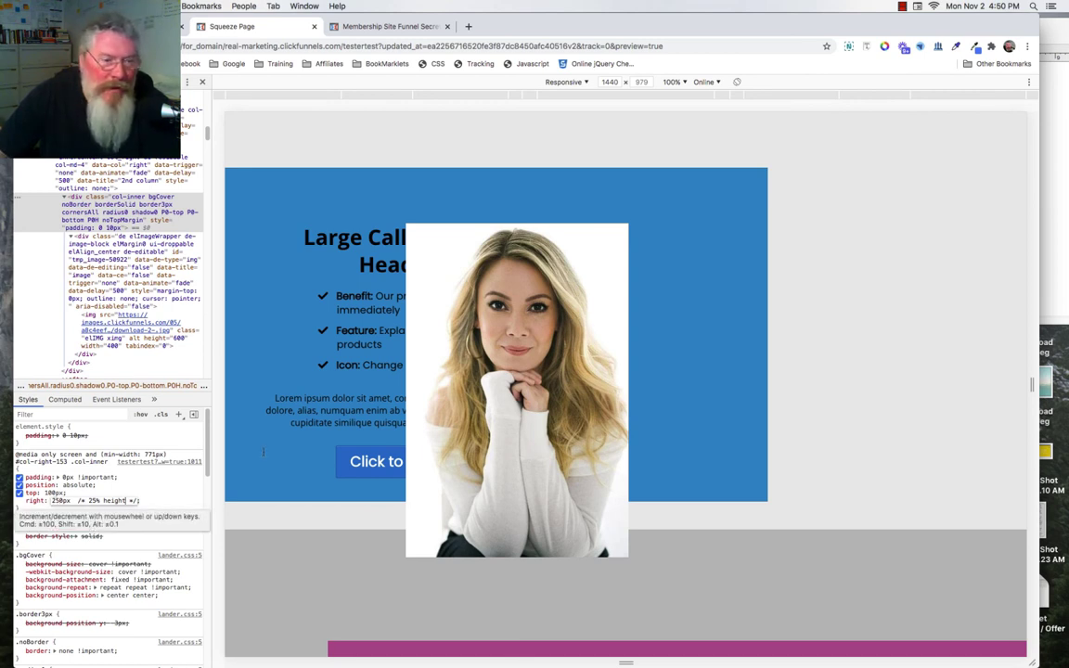
pyautogui.click(126, 500)
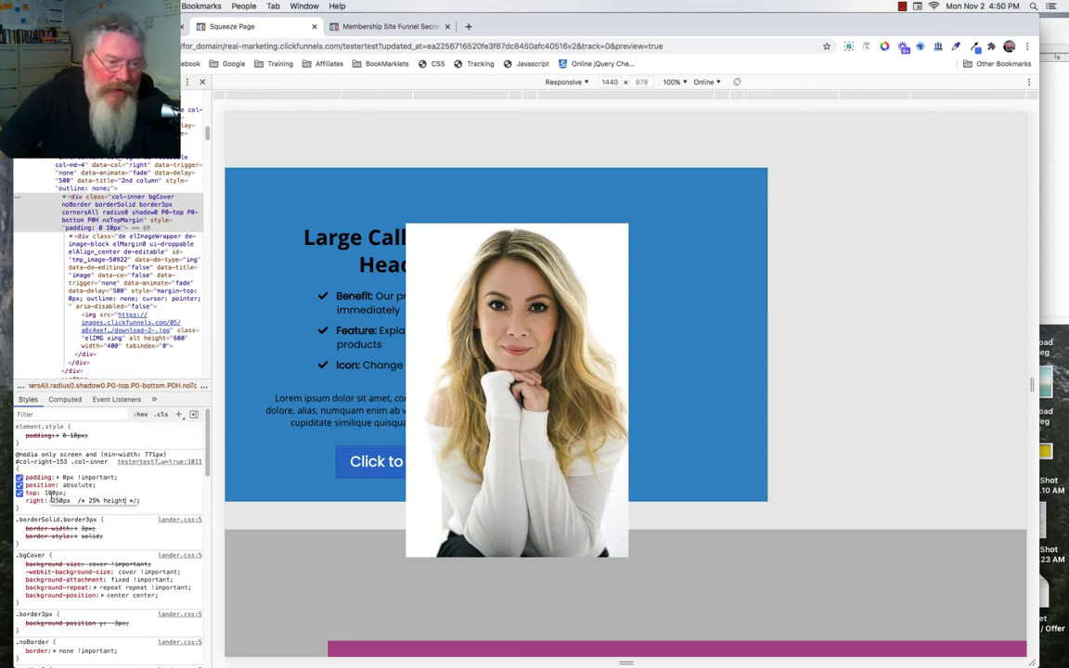
# Set the right offset of the #col-right-153 .col-inner rule to -150px
pyautogui.write('-')
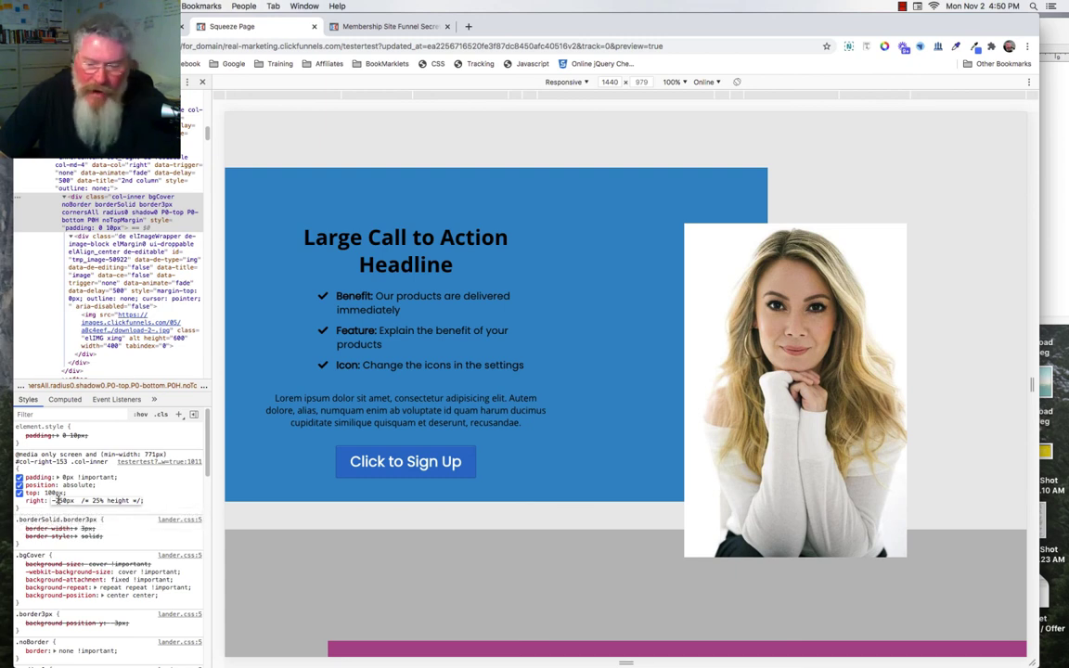
pyautogui.press('BackSpace')
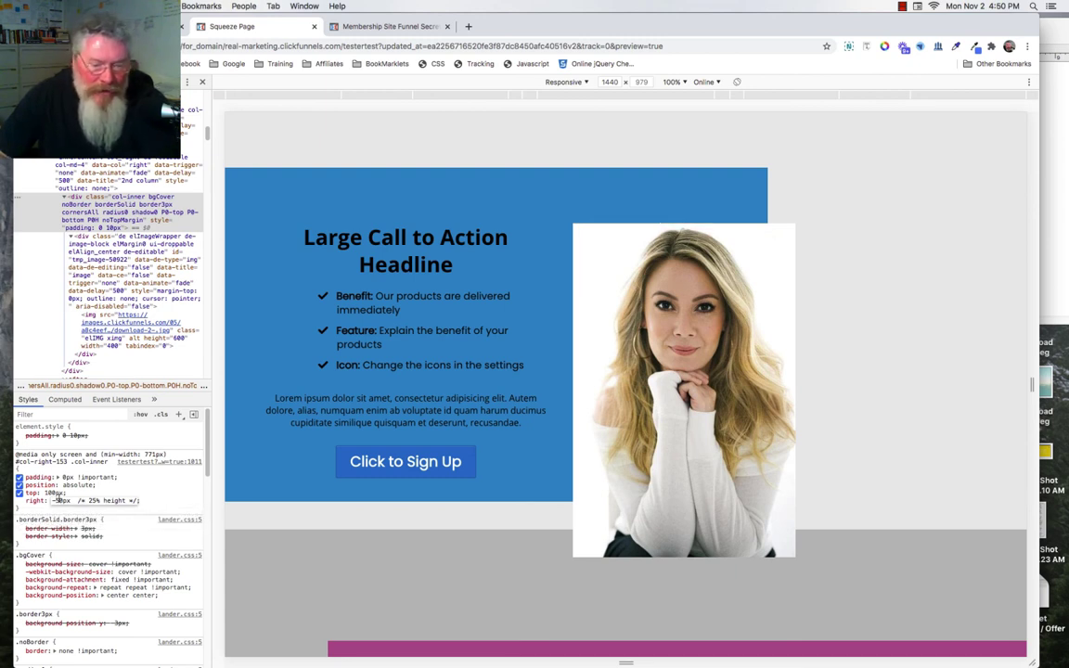
pyautogui.write('1')
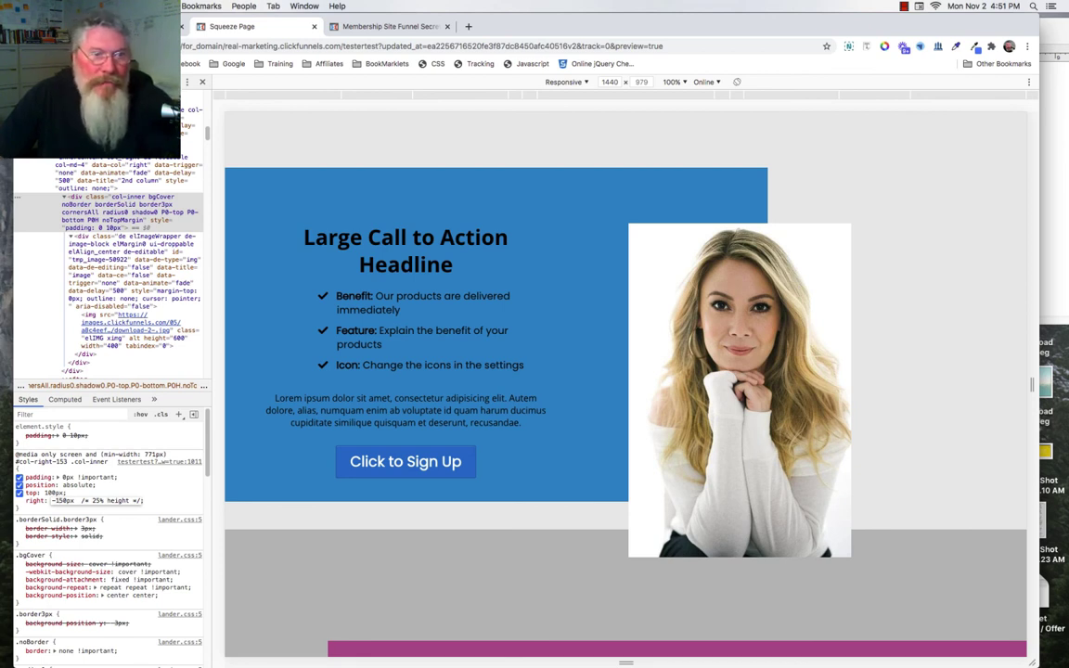
pyautogui.click(583, 269)
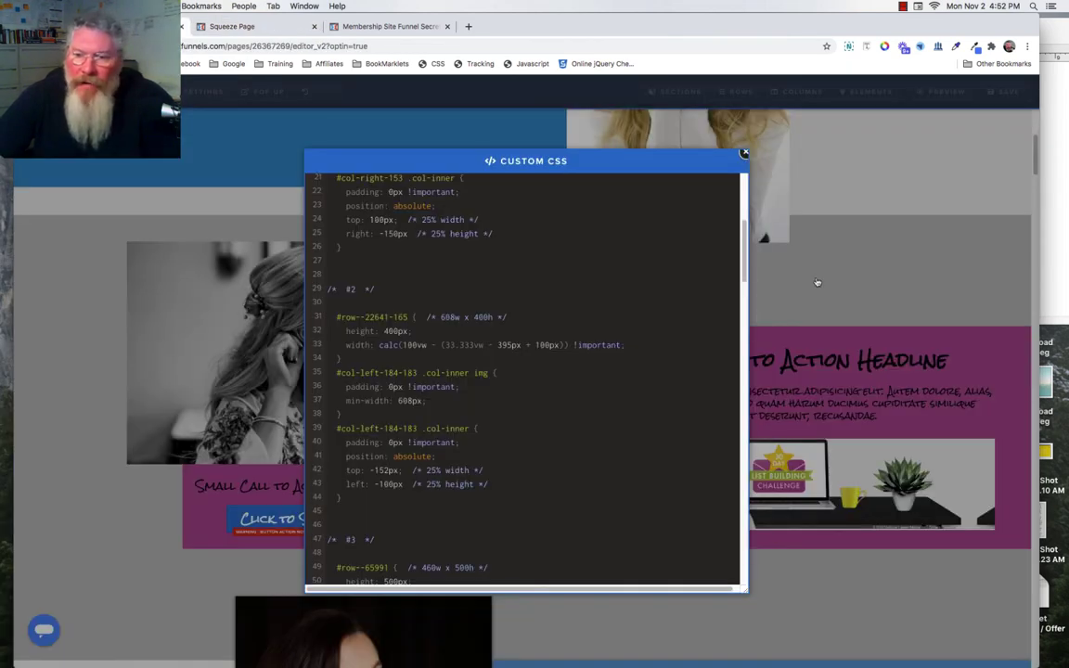
# Return to the page editor, close the custom CSS and check the settings of the section containing the brown-haired woman's photo and an empty column
pyautogui.click(770, 284)
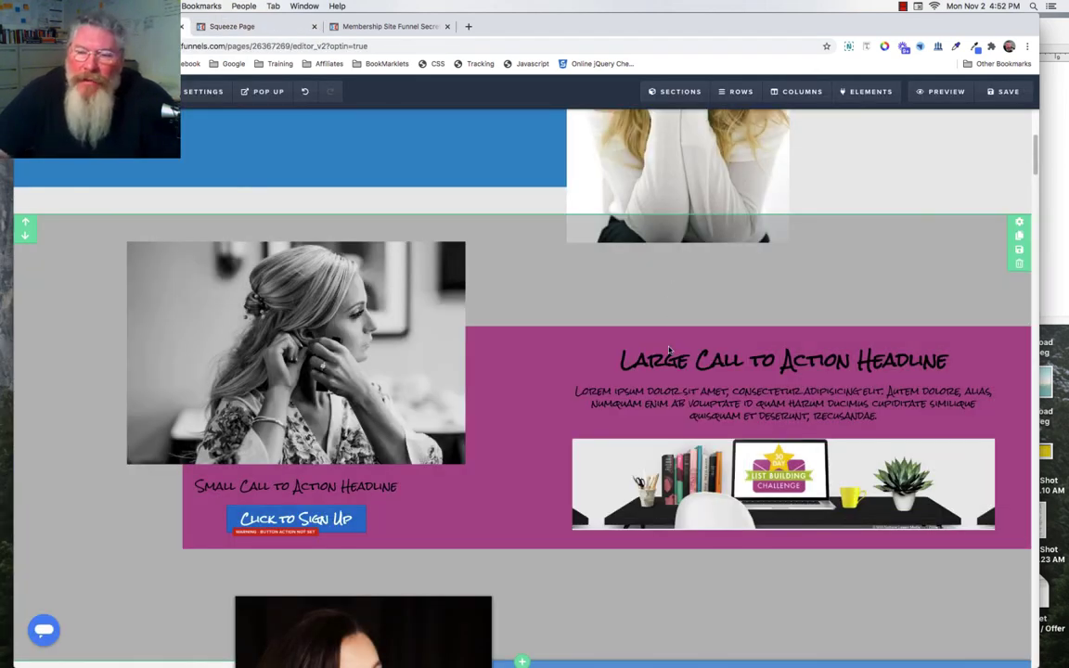
pyautogui.scroll(-5, 670, 352)
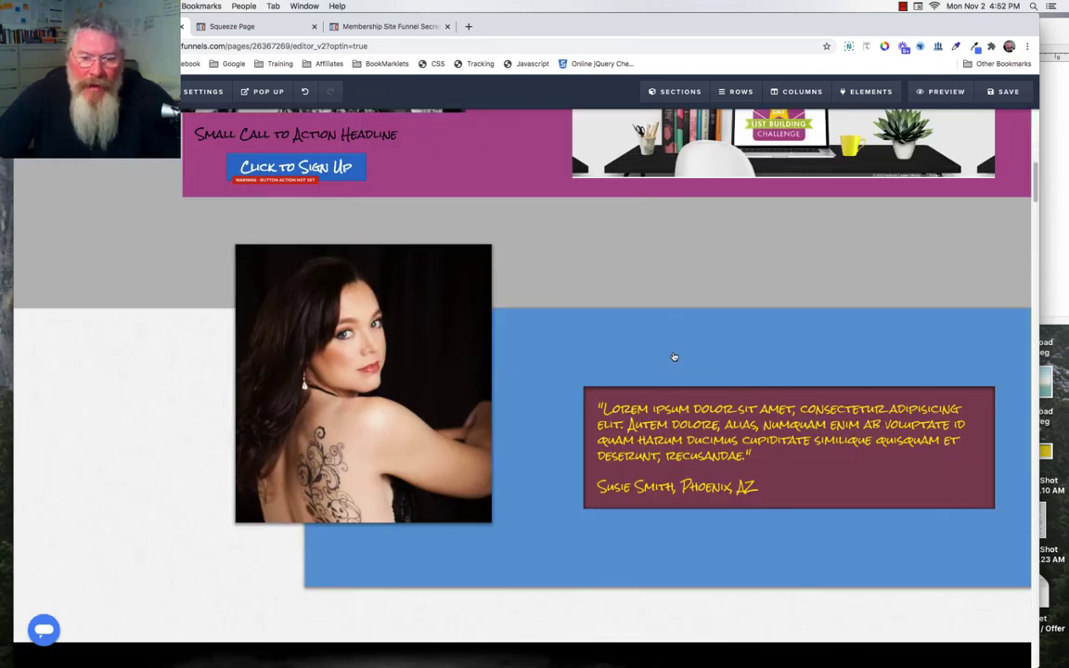
pyautogui.scroll(-15, 674, 356)
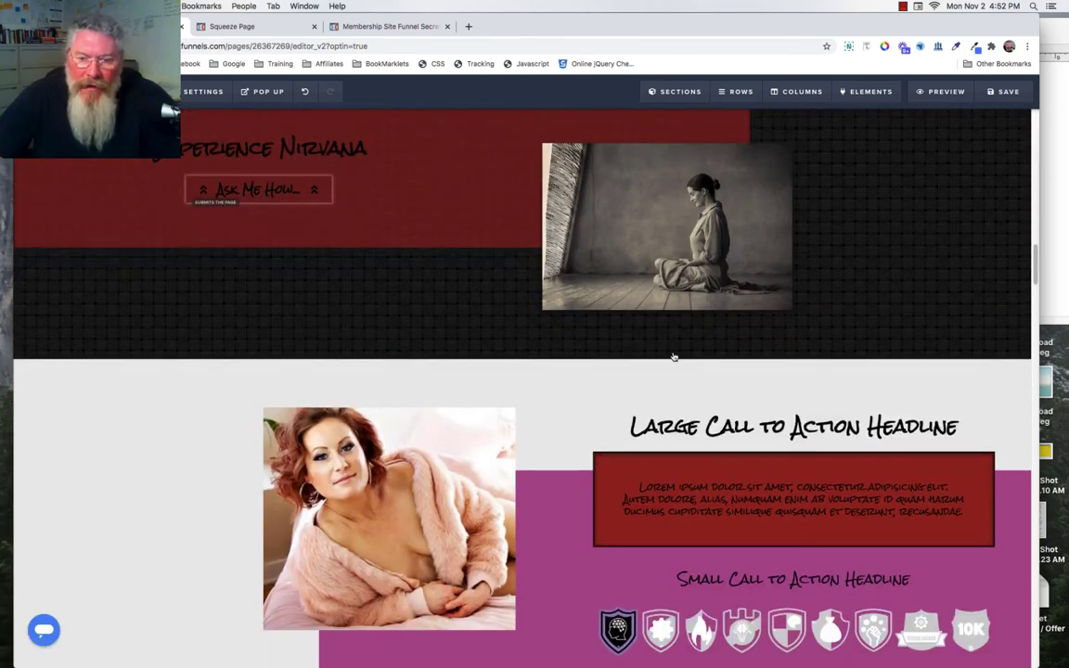
pyautogui.scroll(-5, 674, 357)
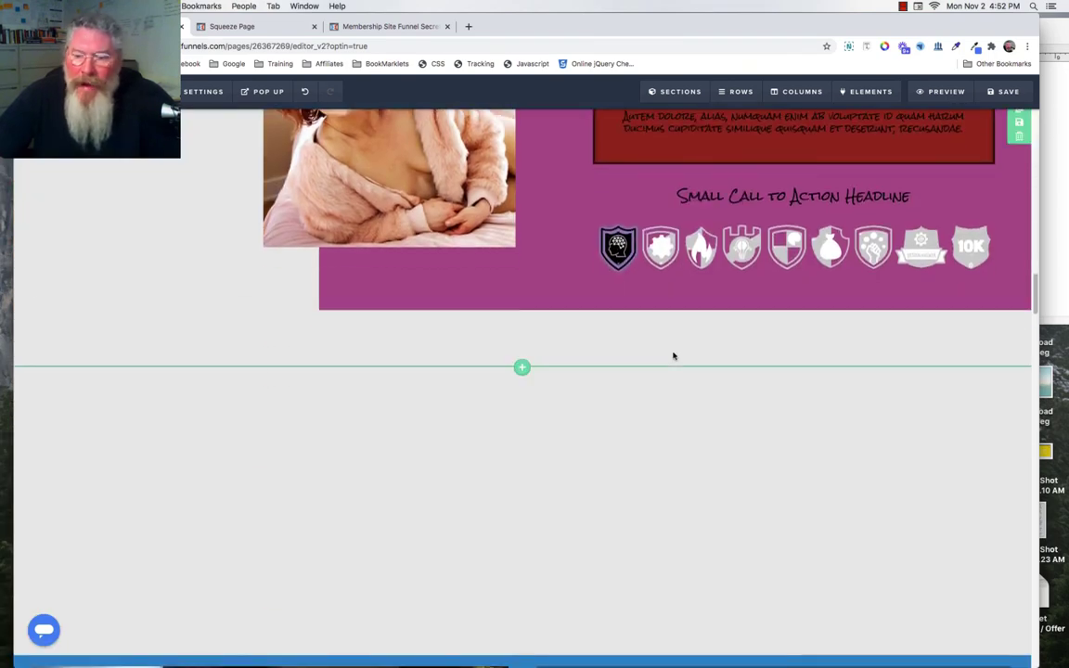
pyautogui.scroll(-3, 674, 357)
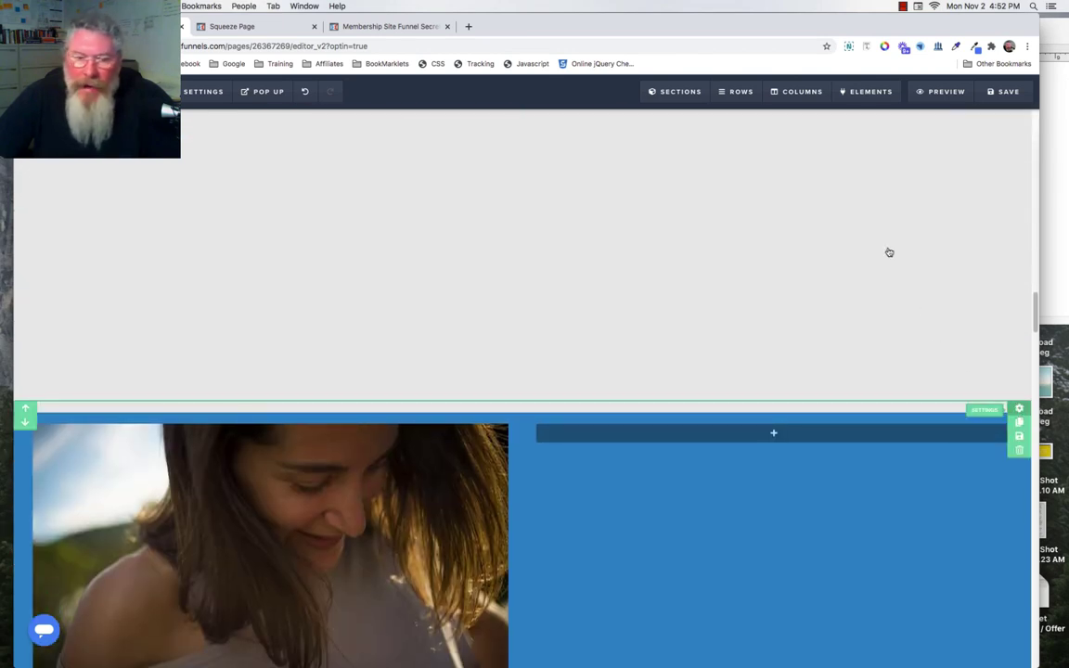
pyautogui.click(972, 209)
pyautogui.moveTo(1001, 182); pyautogui.dragTo(1007, 179)
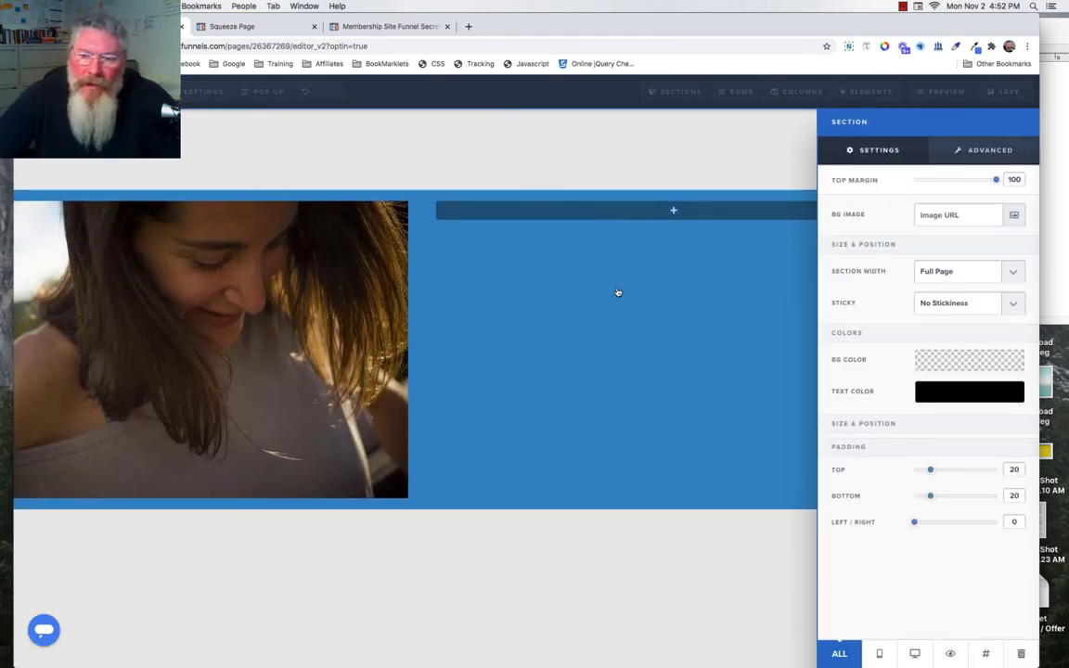
pyautogui.click(585, 183)
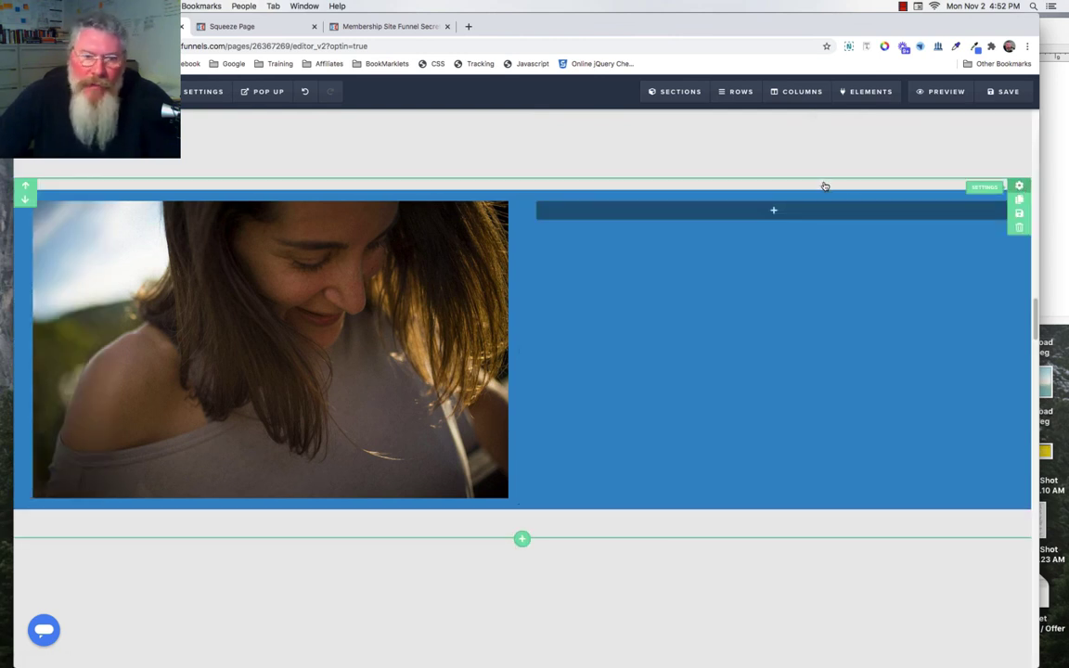
pyautogui.click(794, 184)
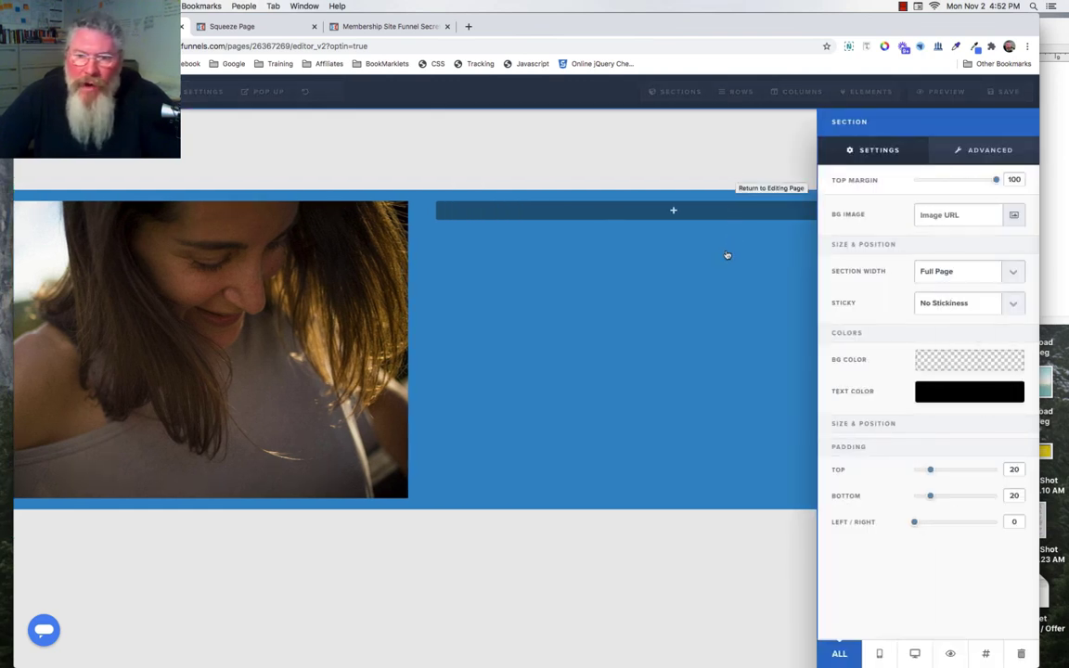
pyautogui.click(704, 279)
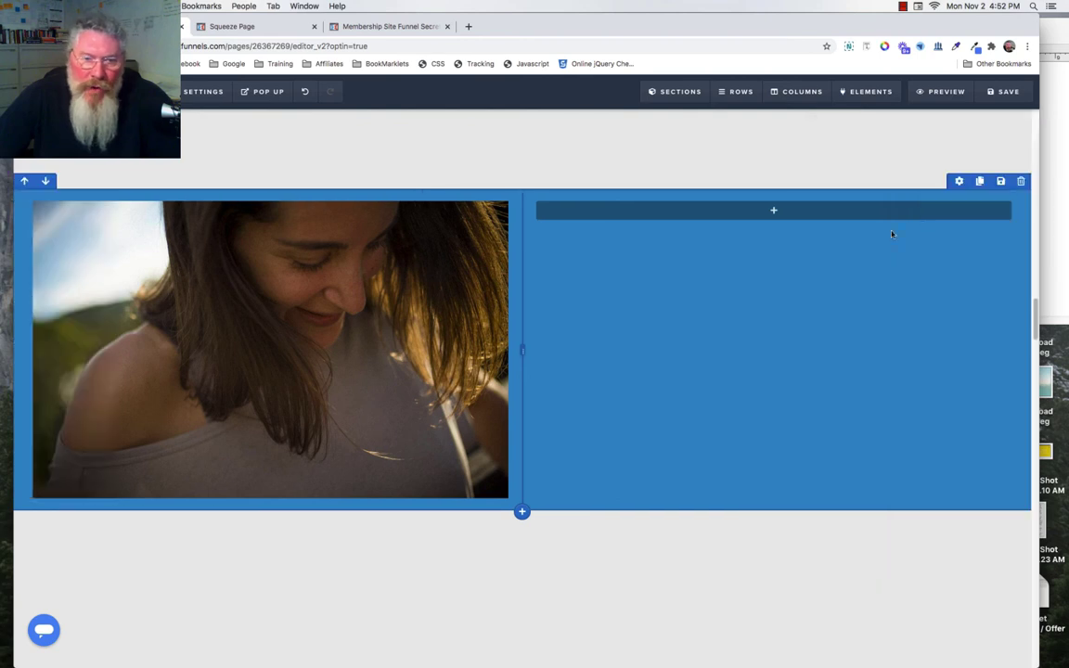
# Set the blue two-column row to 75% width, align it right and set its left/right padding to 0
pyautogui.click(959, 182)
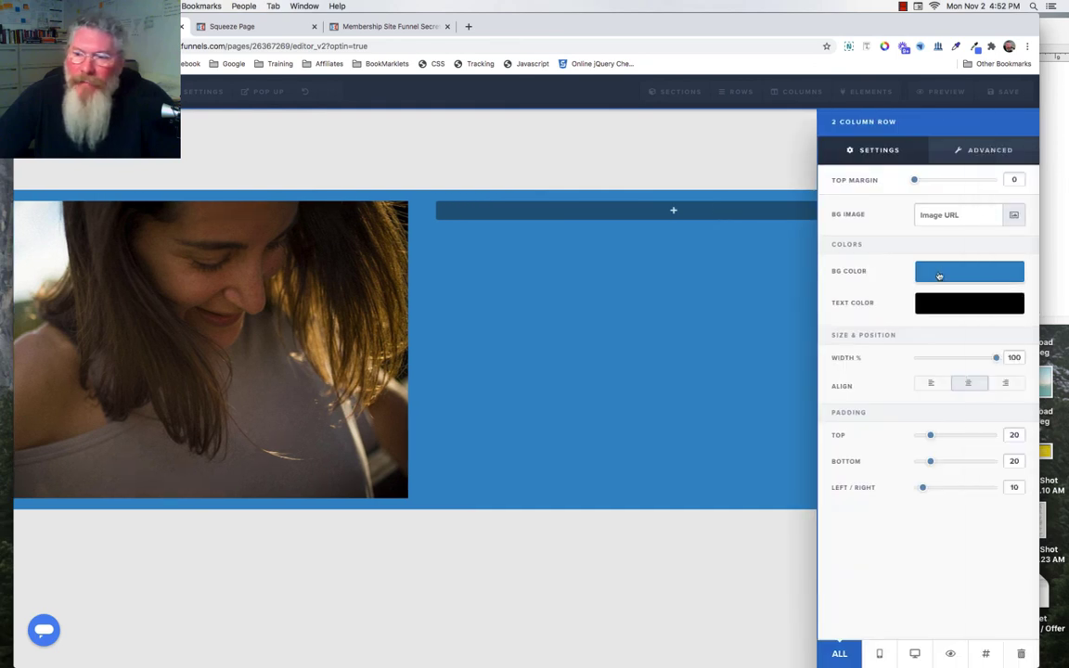
pyautogui.click(939, 276)
pyautogui.click(885, 271)
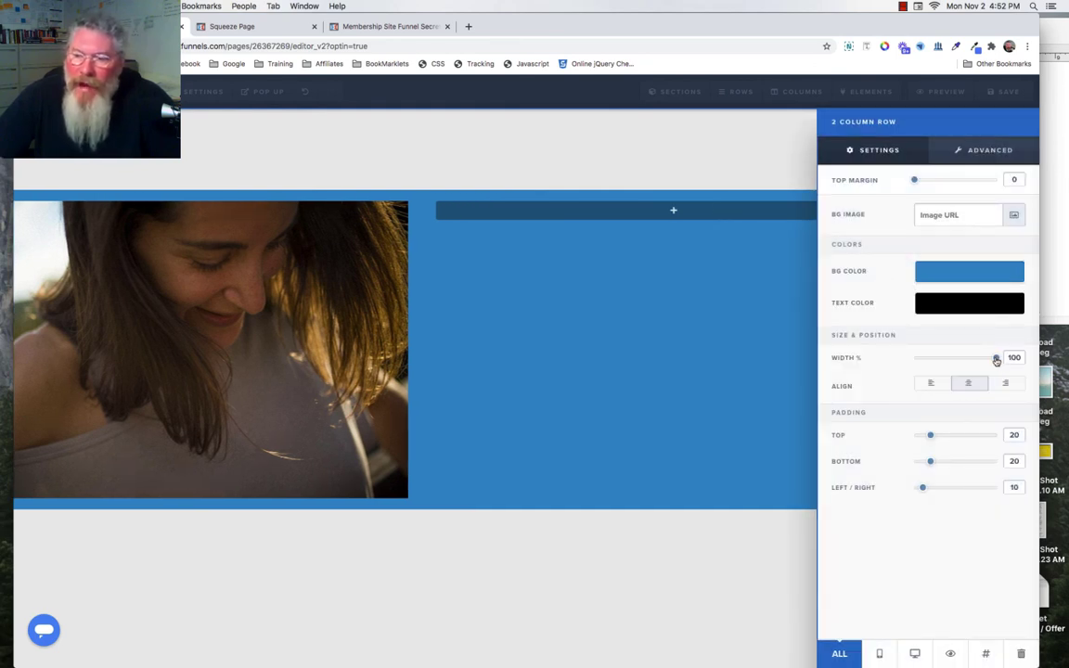
pyautogui.moveTo(997, 360); pyautogui.dragTo(964, 362)
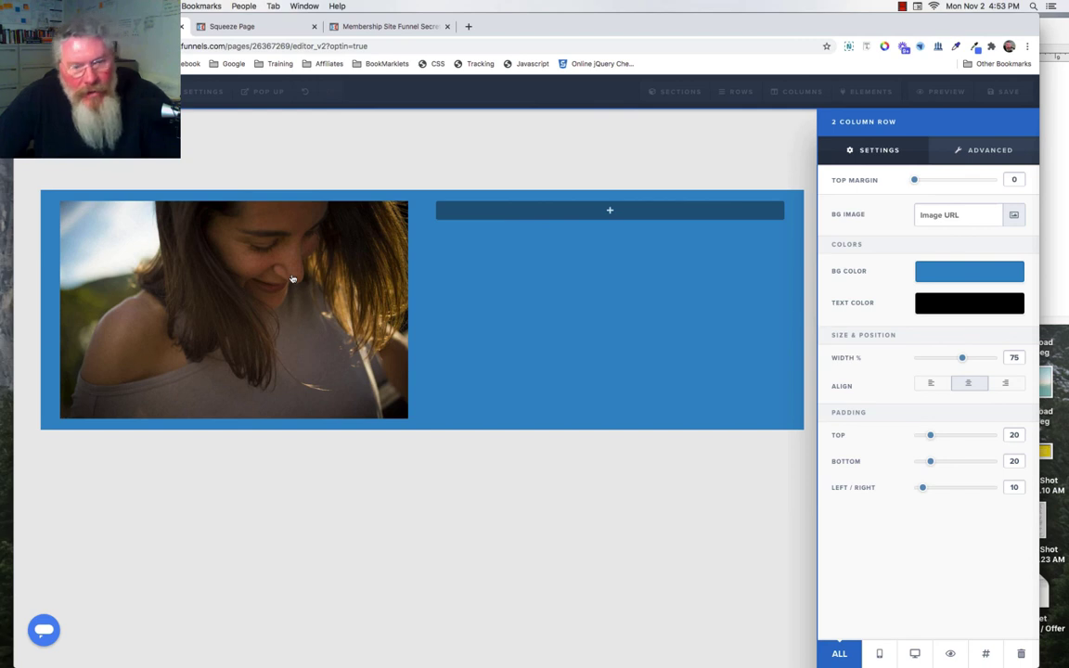
pyautogui.click(1011, 383)
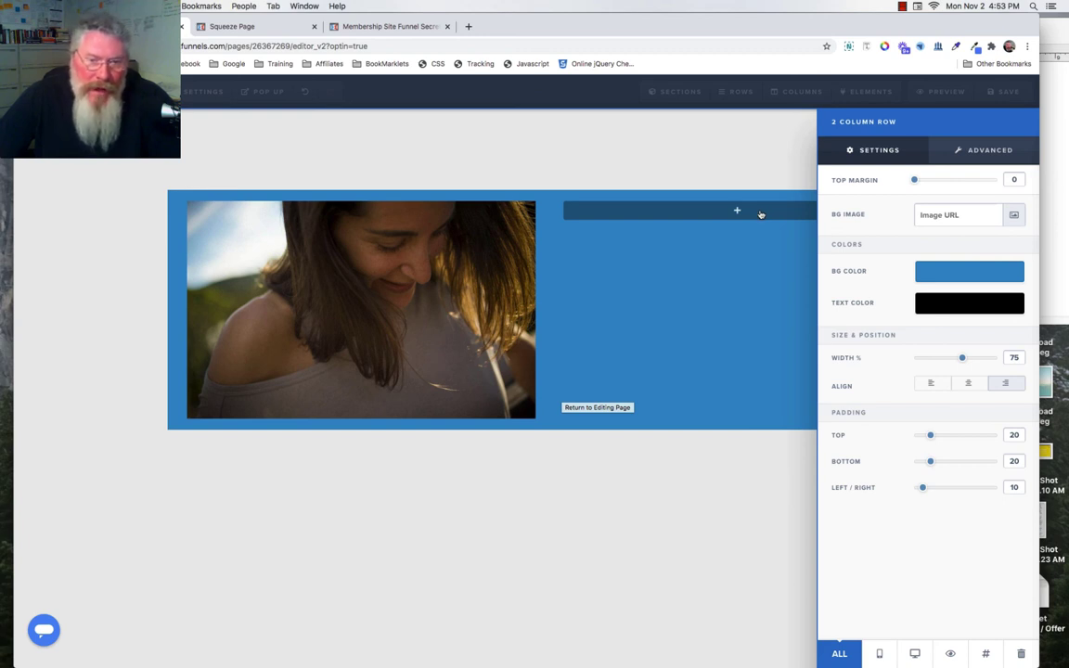
pyautogui.click(907, 489)
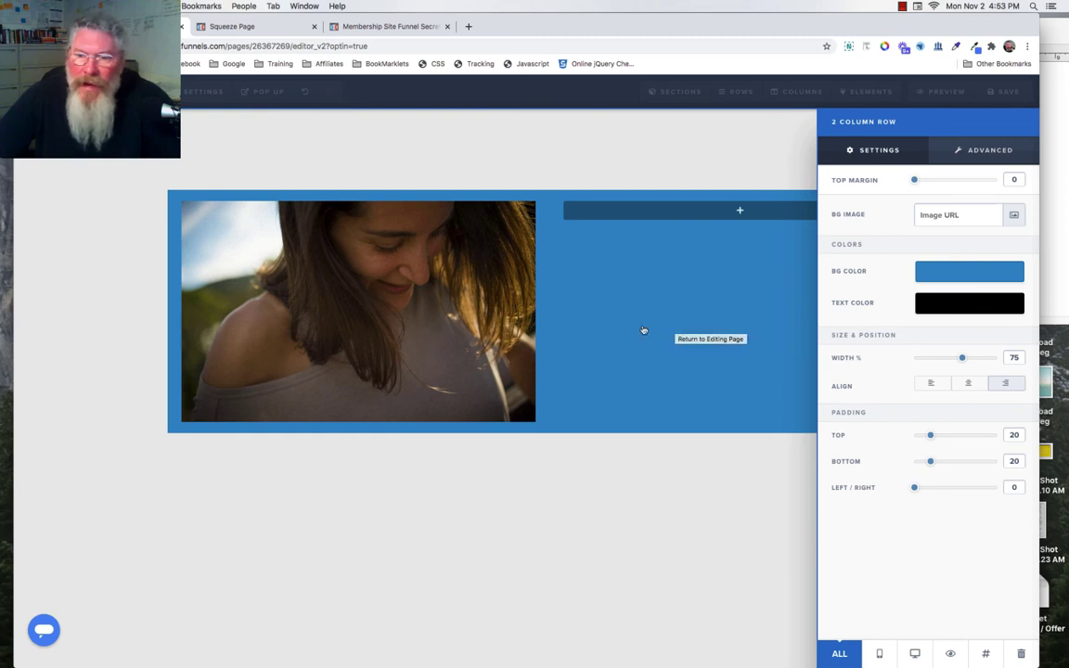
# Copy the two-column row's CSS ID selector #row--31252 and close its CSS info
pyautogui.click(988, 656)
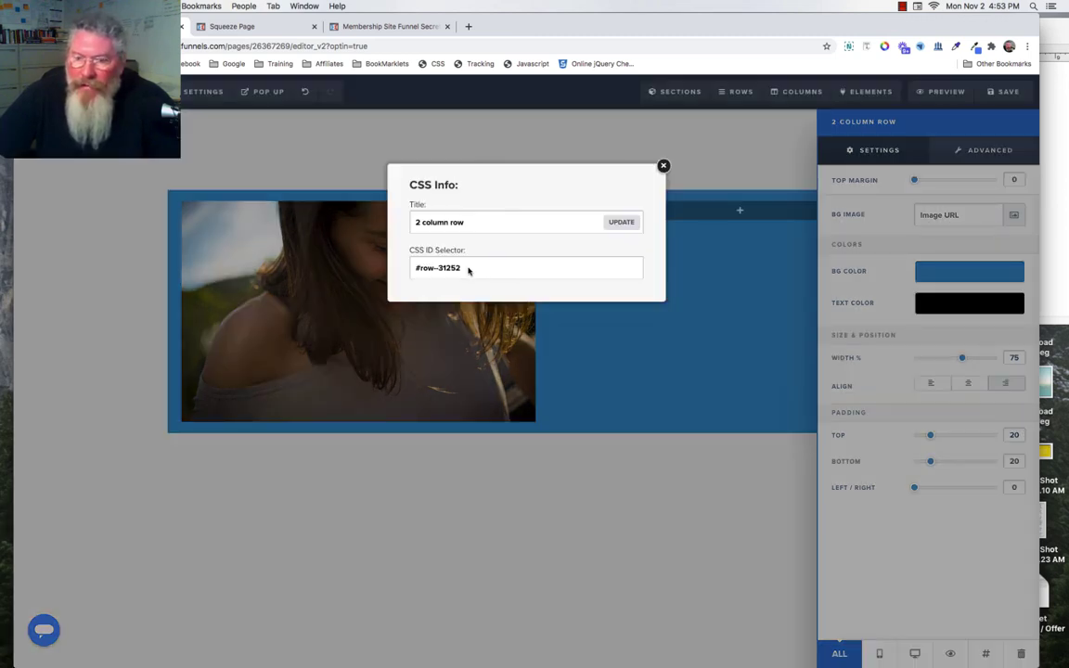
pyautogui.tripleClick(416, 267)
pyautogui.press('super+c')
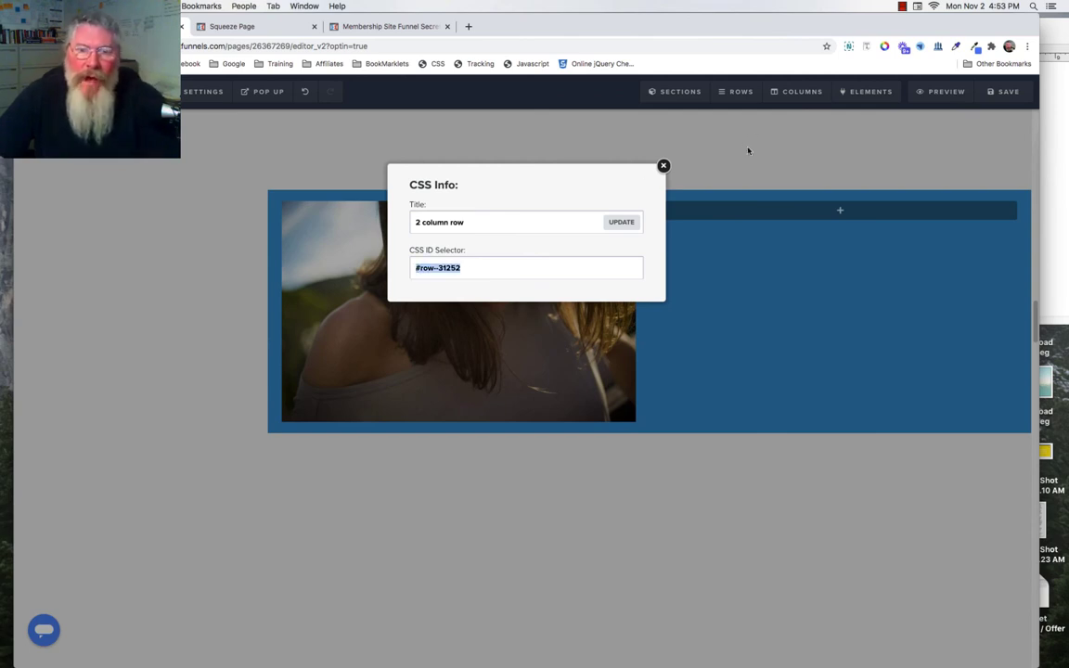
pyautogui.click(720, 175)
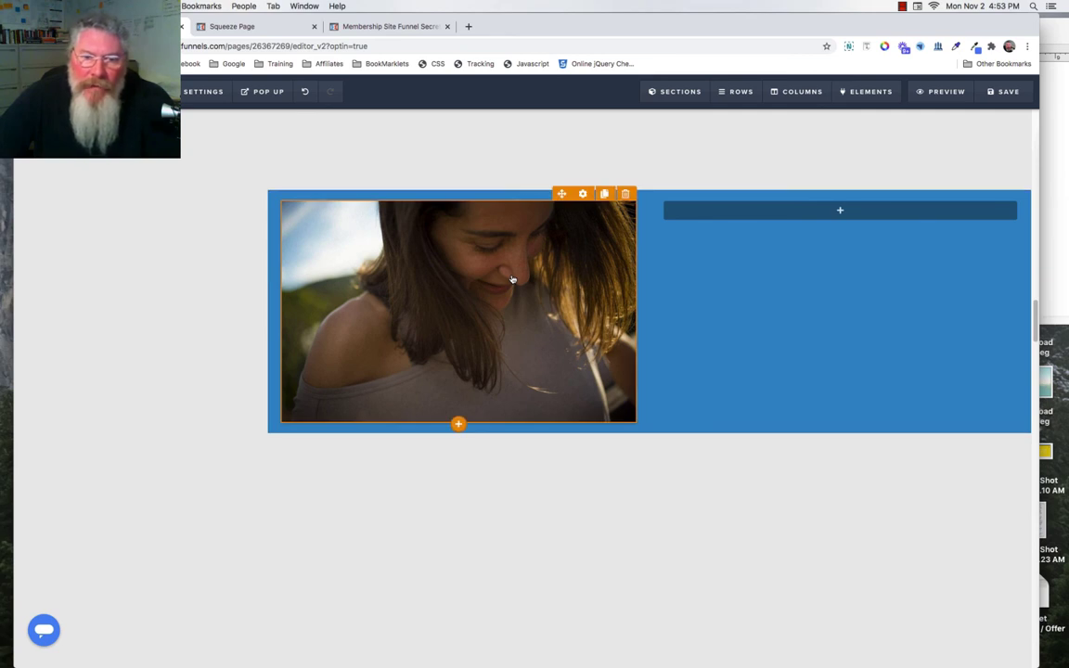
pyautogui.click(511, 279)
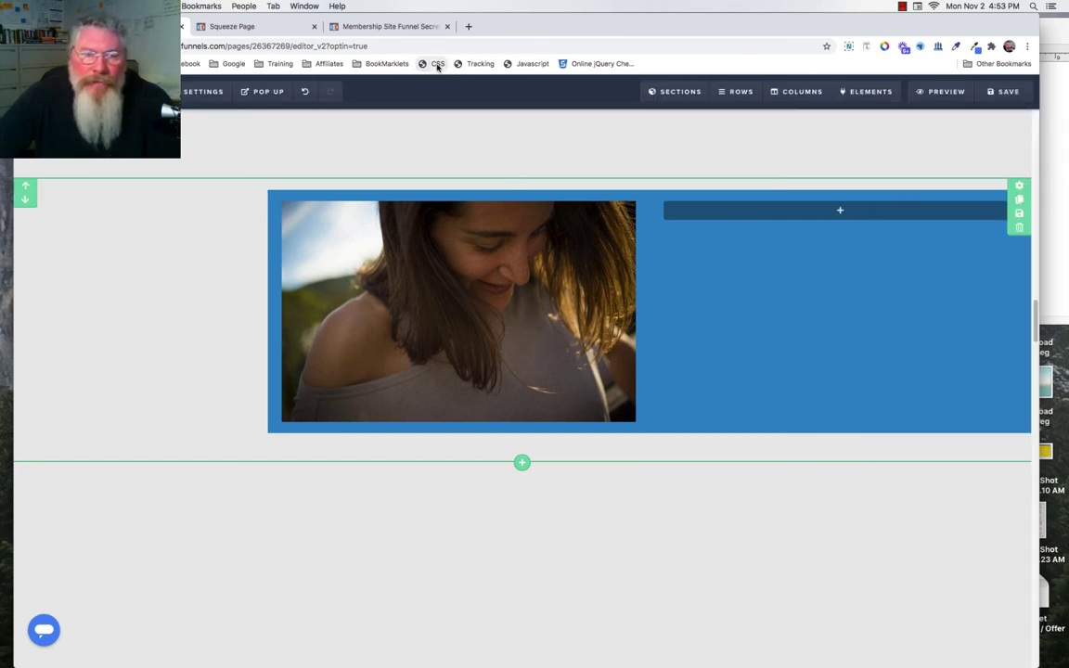
# Add an empty #row--31252 { } rule below the /* #7 */ comment in the custom CSS
pyautogui.click(438, 65)
pyautogui.scroll(-10, 526, 262)
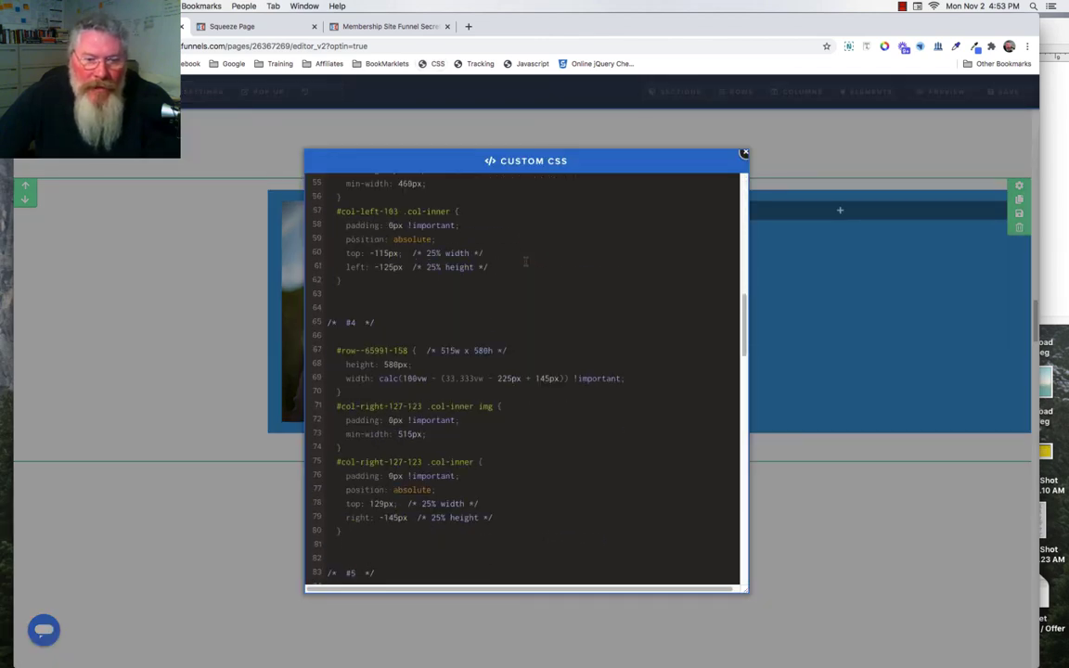
pyautogui.scroll(-10, 525, 263)
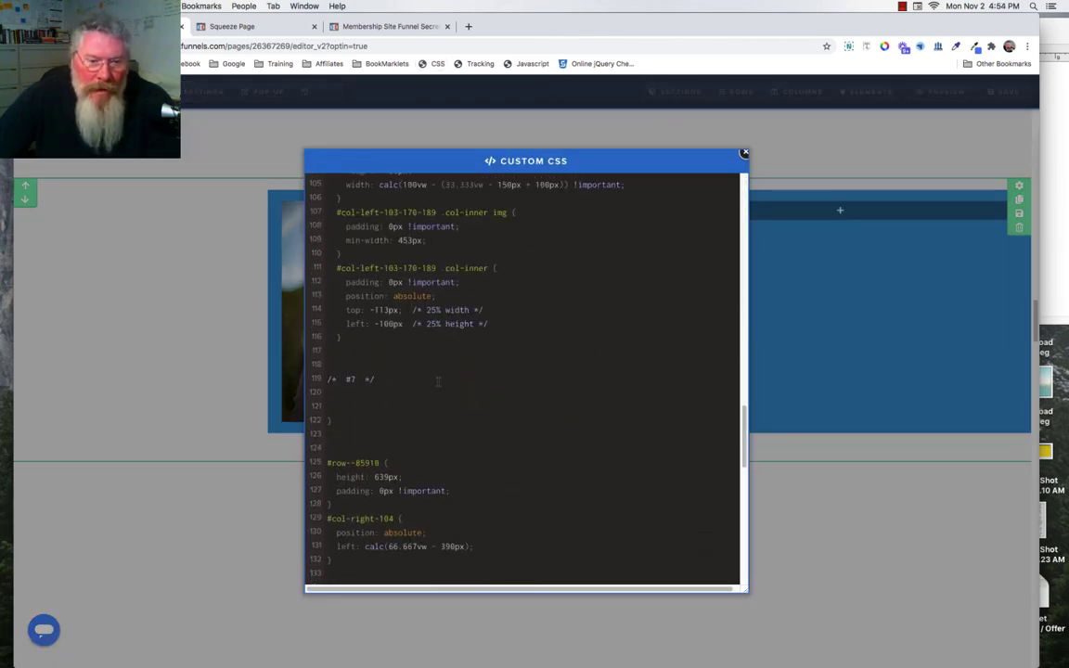
pyautogui.scroll(3, 438, 381)
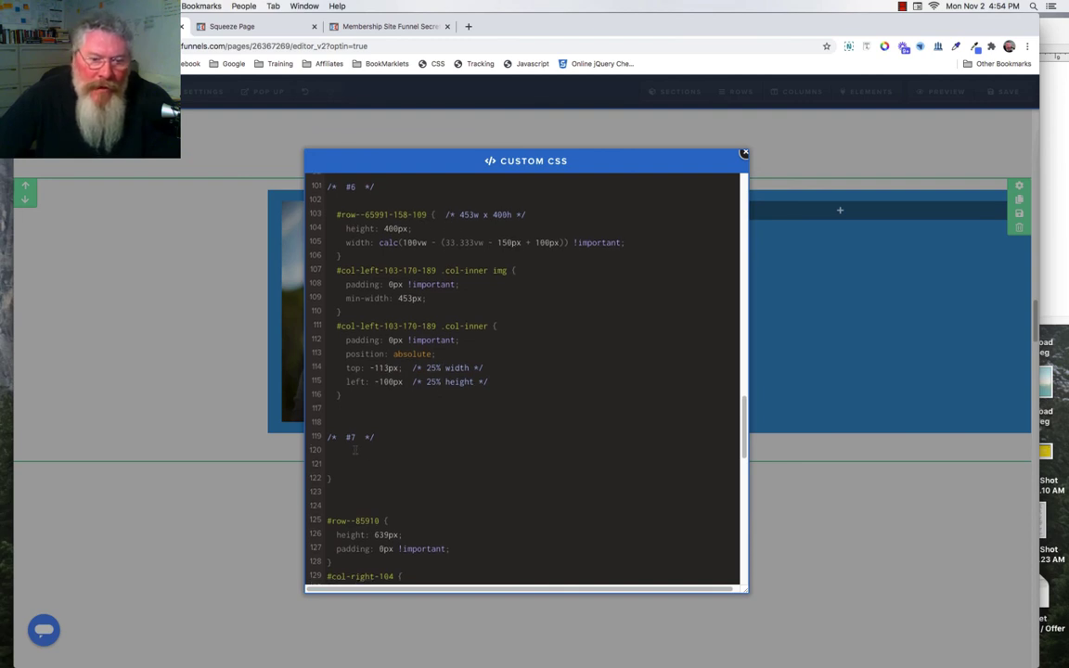
pyautogui.click(430, 453)
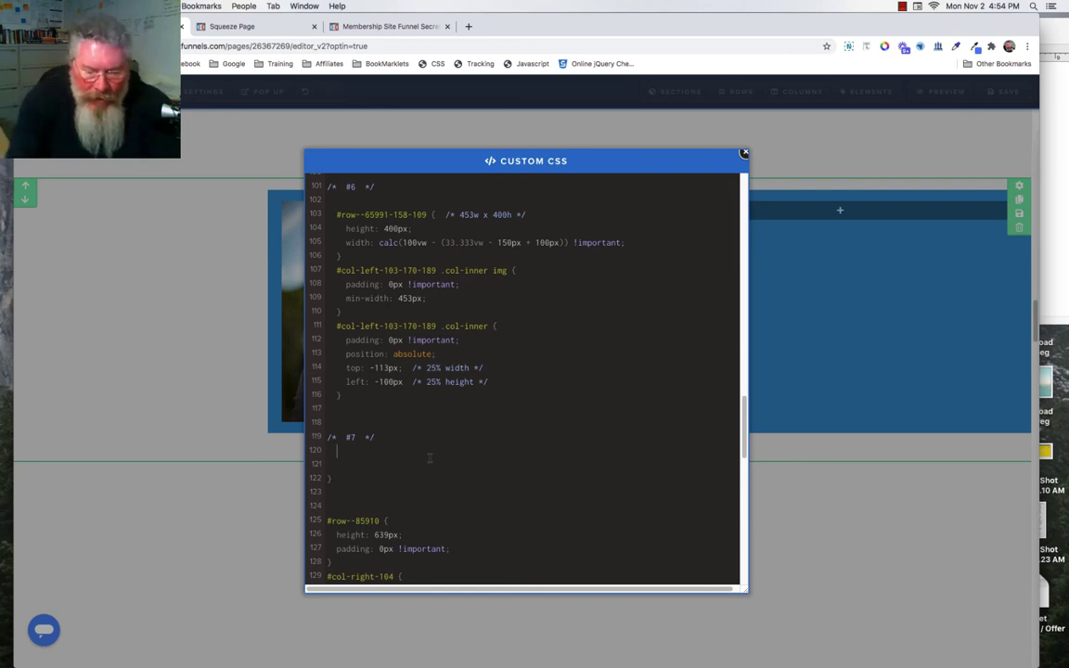
pyautogui.press('super+v')
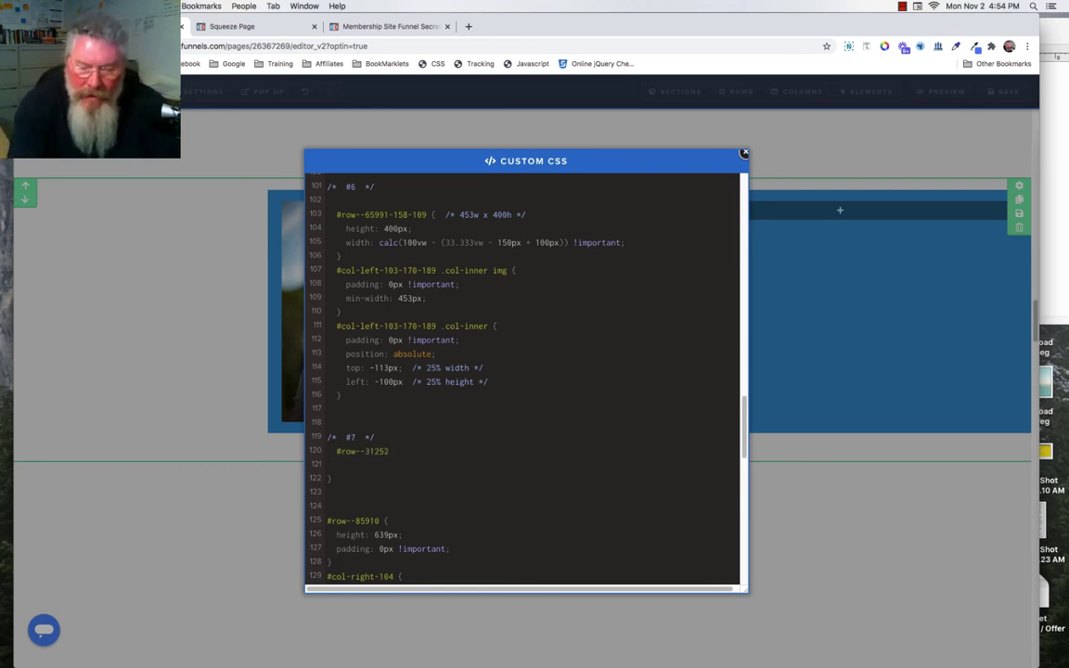
pyautogui.write('{')
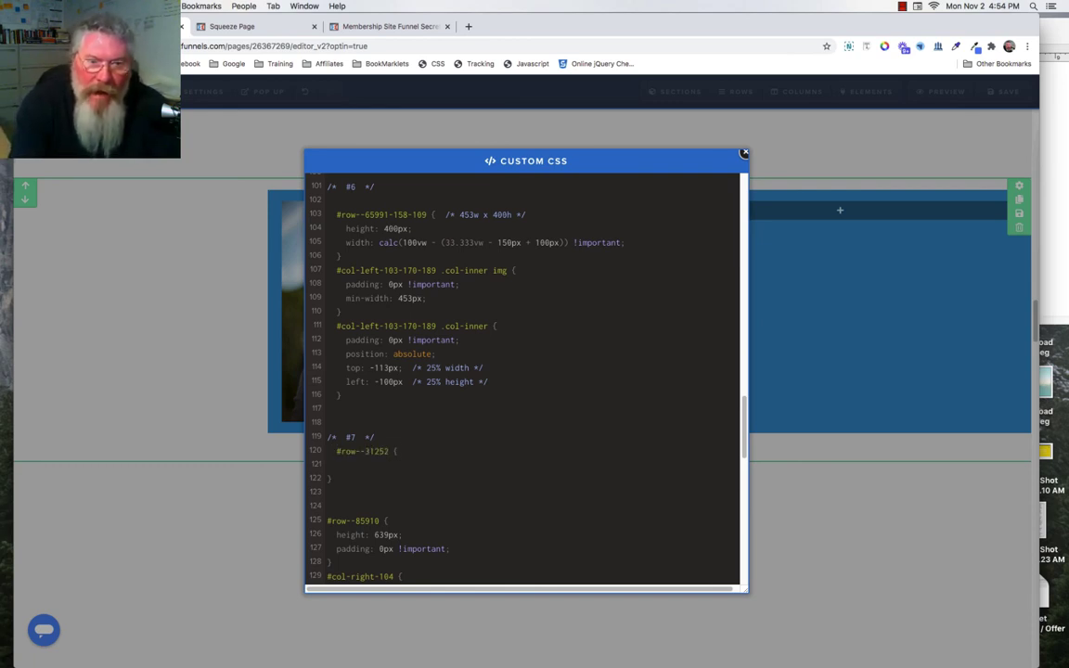
pyautogui.press('Return')
pyautogui.press('Return')
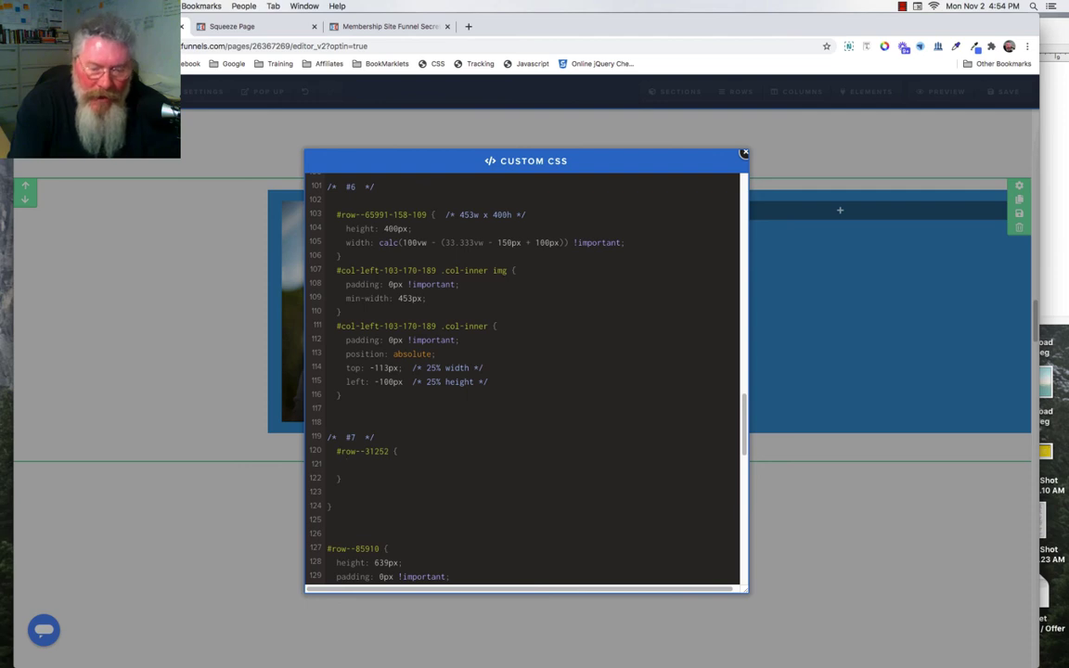
# Enter height: 400px; inside the #row--31252 rule
pyautogui.write('height:')
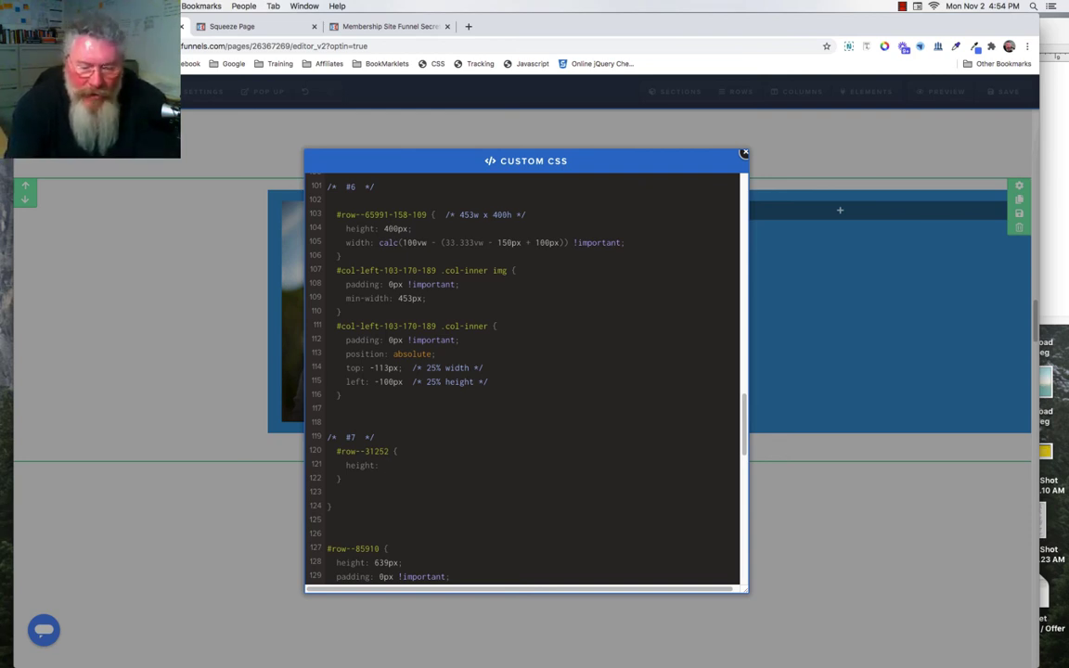
pyautogui.write('00')
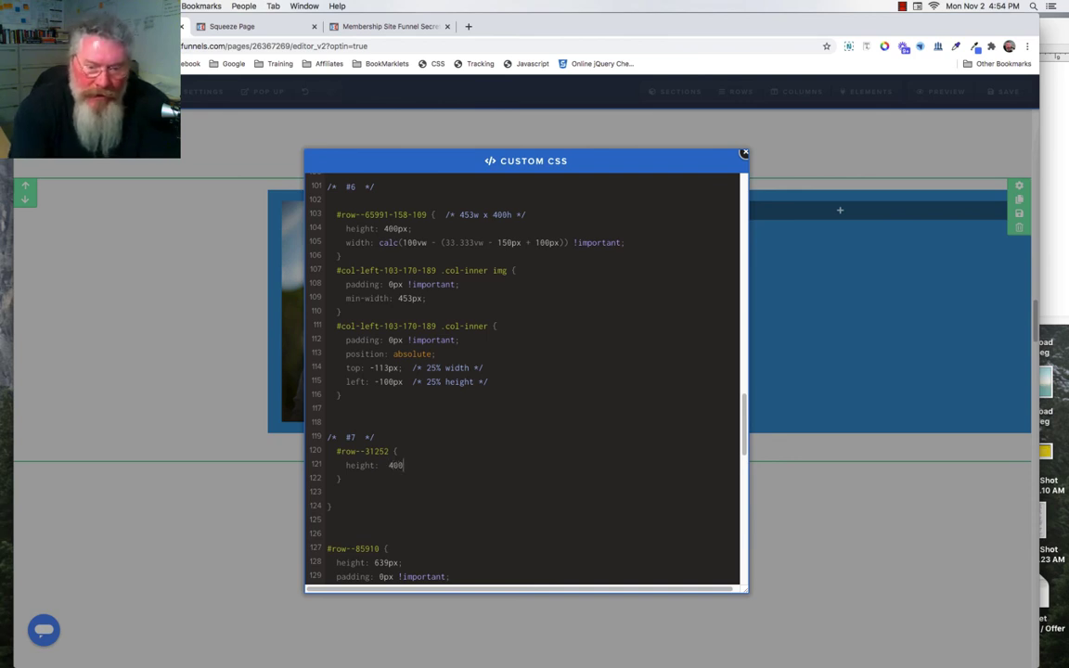
pyautogui.write('px')
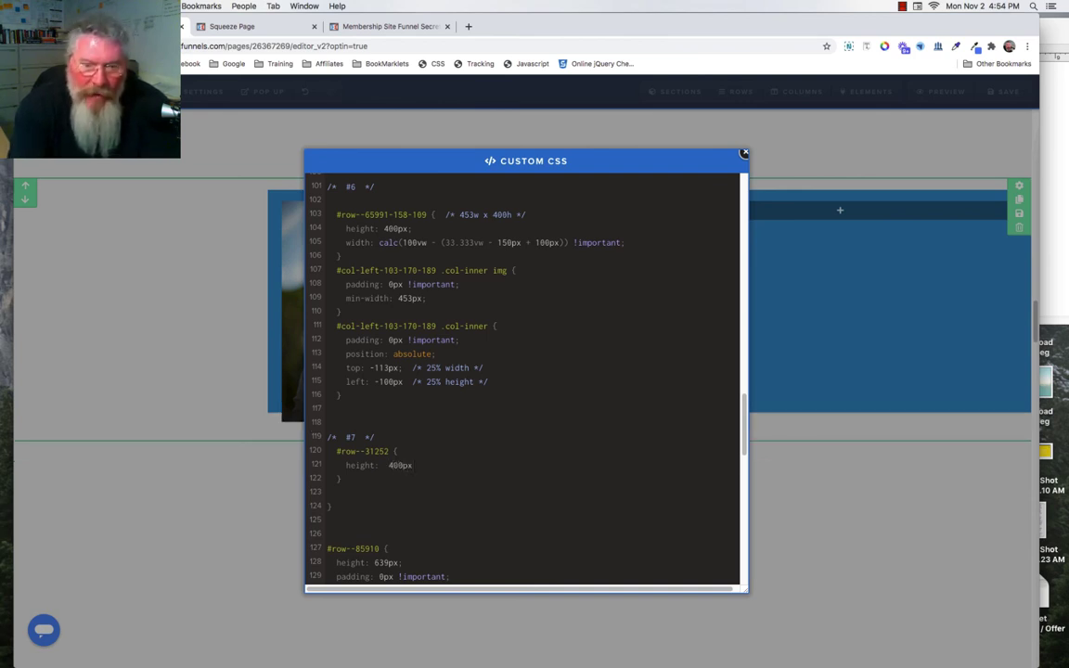
pyautogui.write(';')
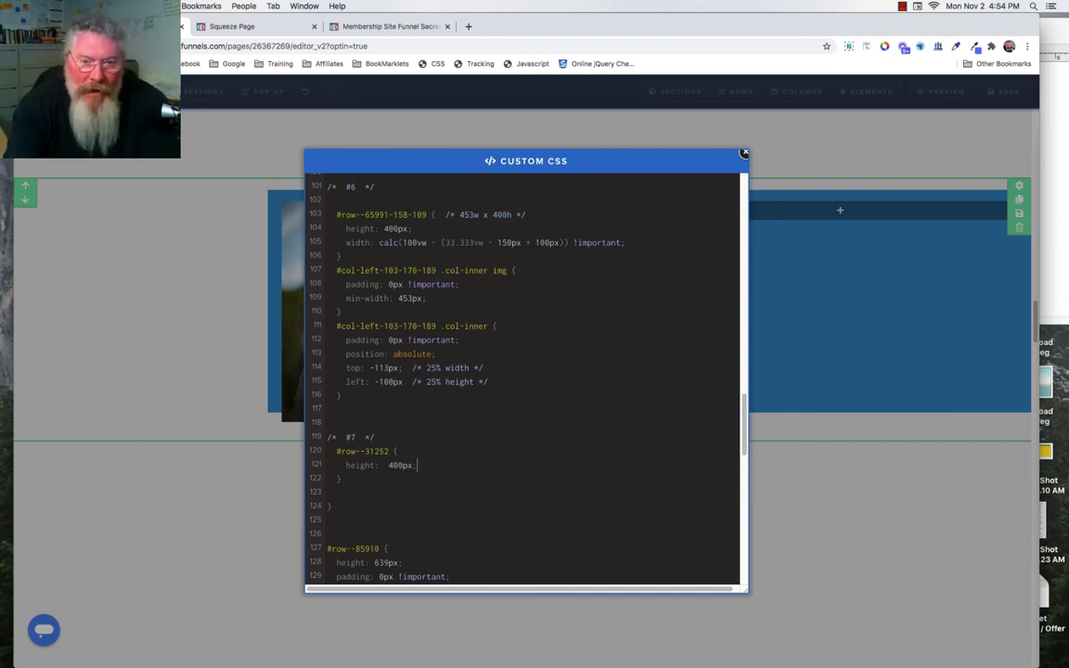
# Add the comment /* w x 400h */ after the opening brace of the #row--31252 rule, leaving the width number blank
pyautogui.click(503, 447)
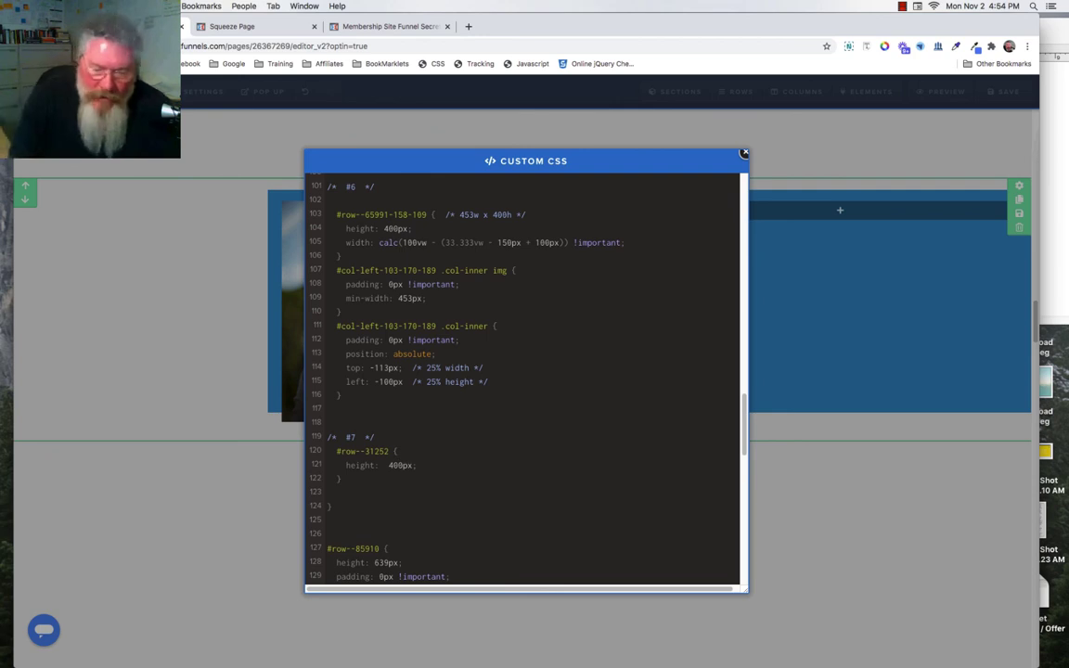
pyautogui.write('/')
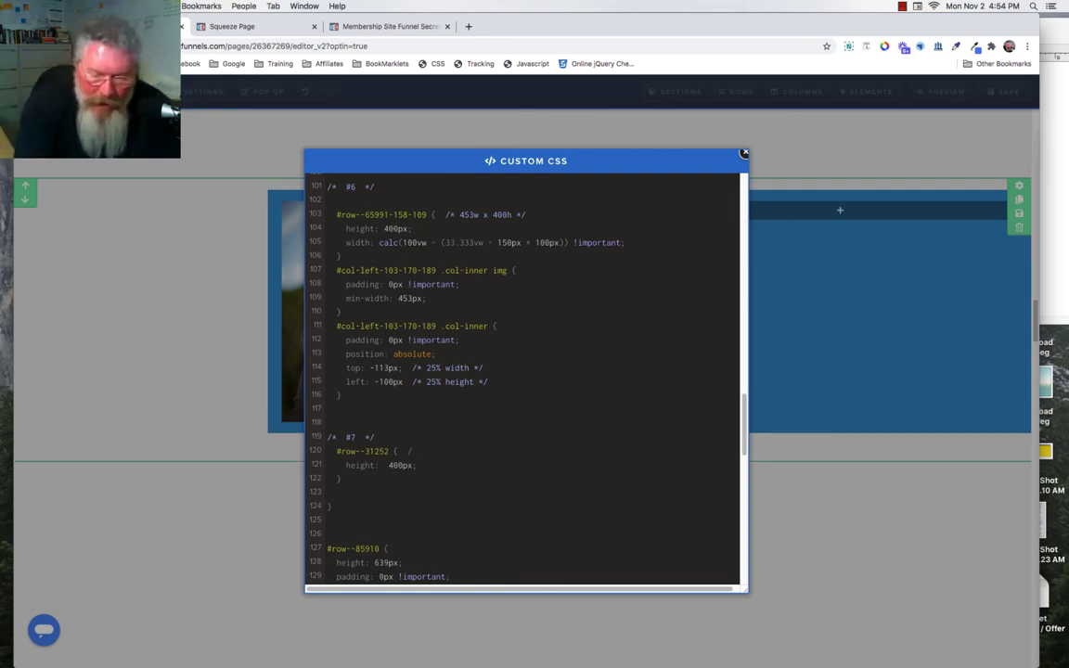
pyautogui.write('*')
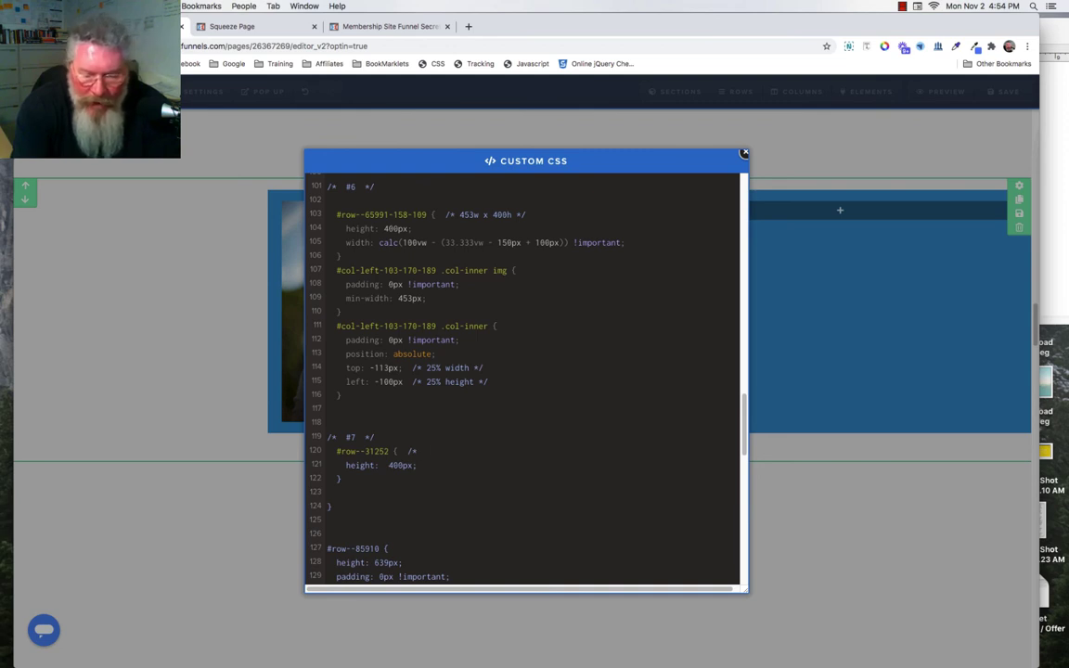
pyautogui.write('  w')
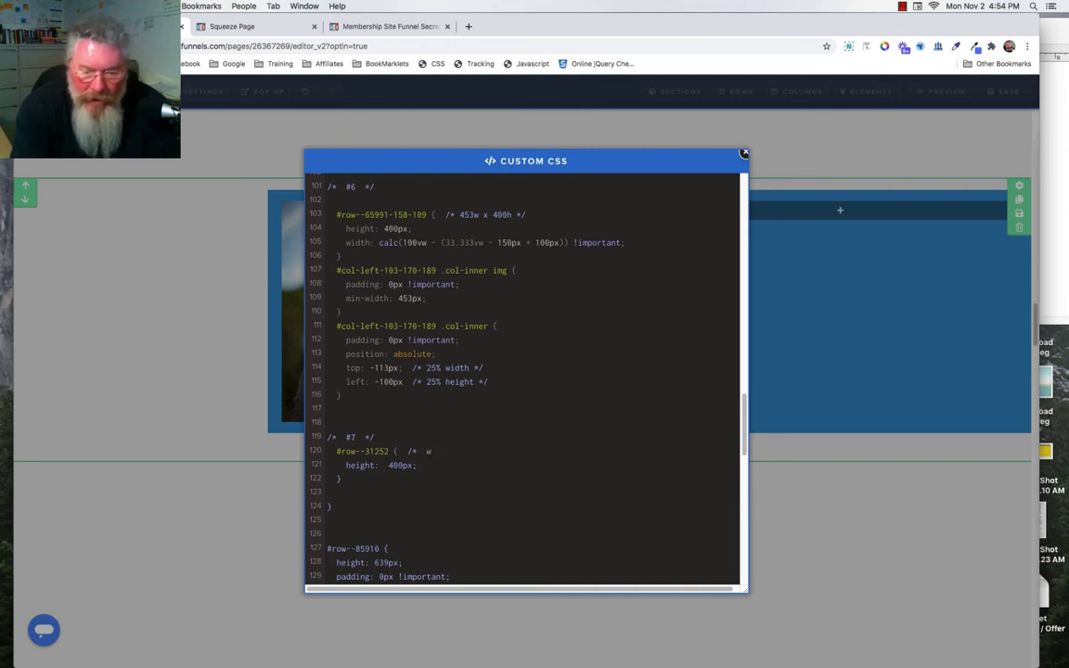
pyautogui.write(' x ')
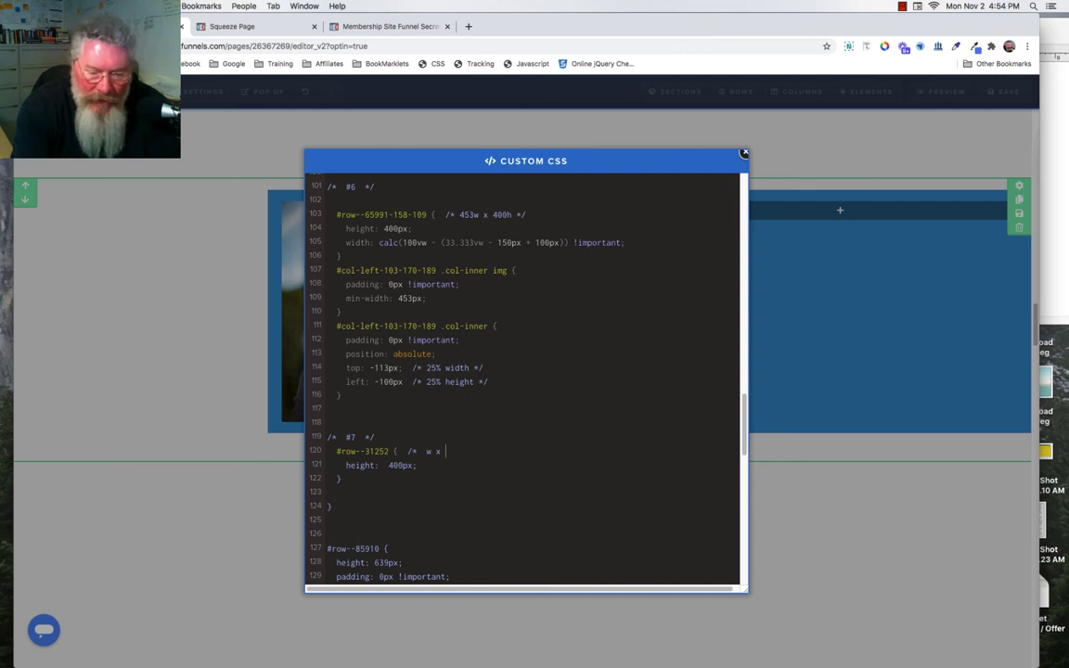
pyautogui.write('400p')
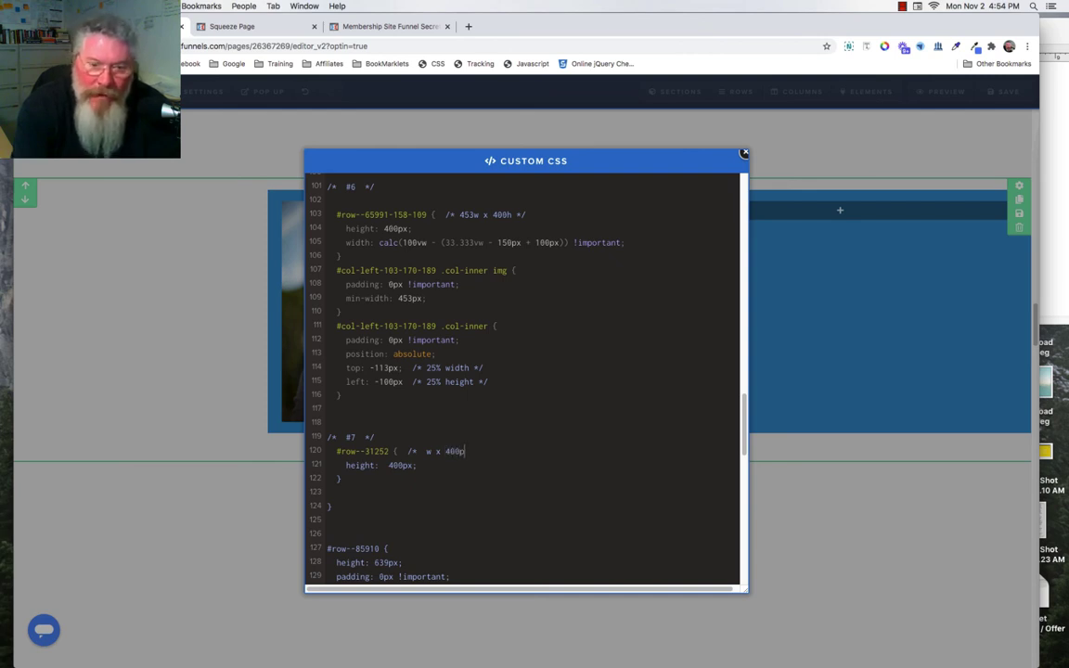
pyautogui.press('BackSpace')
pyautogui.write('h')
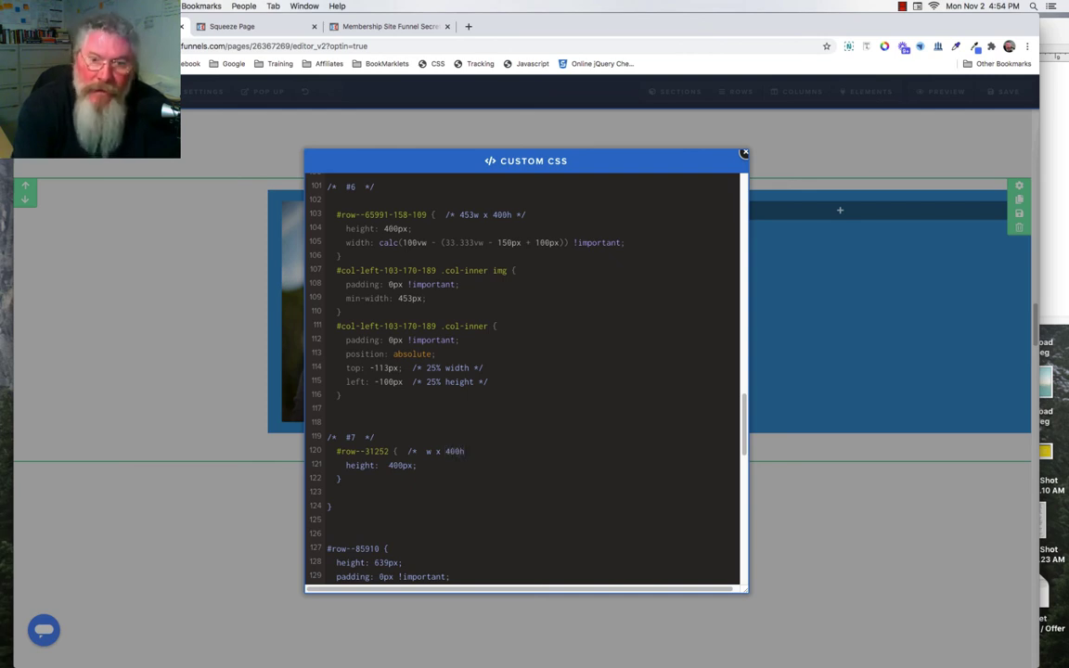
pyautogui.write(' *')
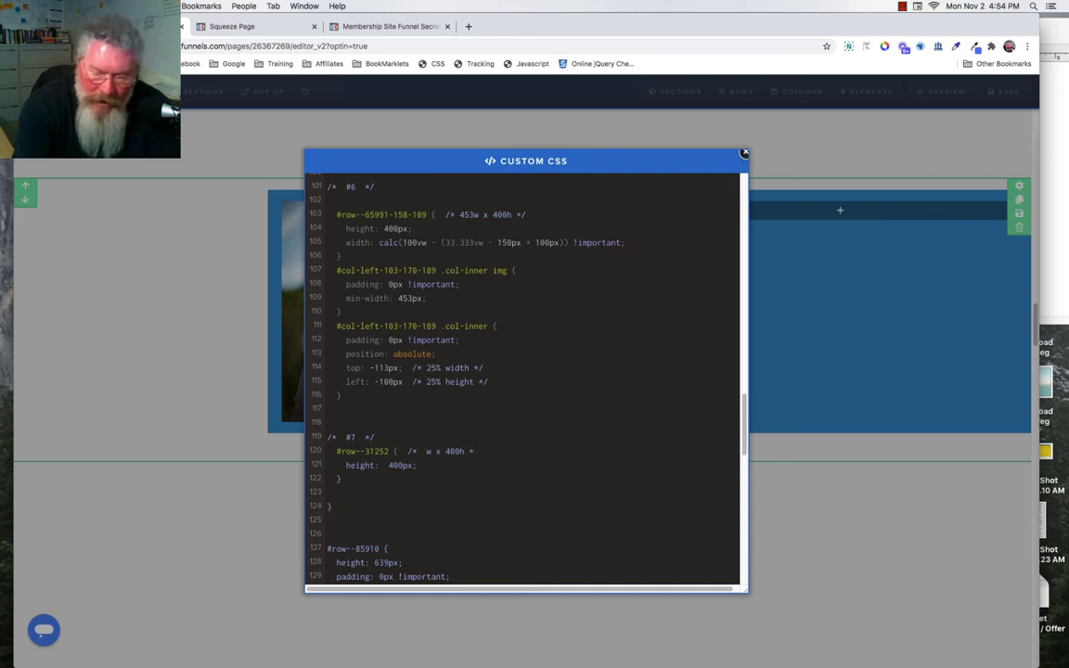
pyautogui.write('/')
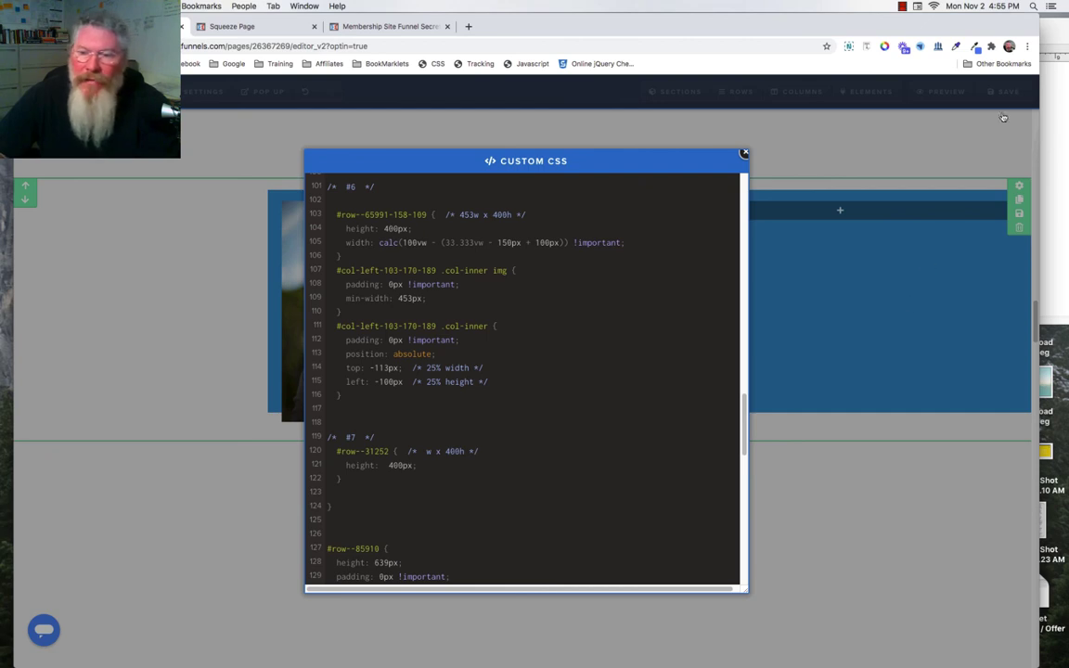
# Close the custom CSS, save the page and reload its Squeeze Page preview
pyautogui.click(909, 90)
pyautogui.click(1009, 92)
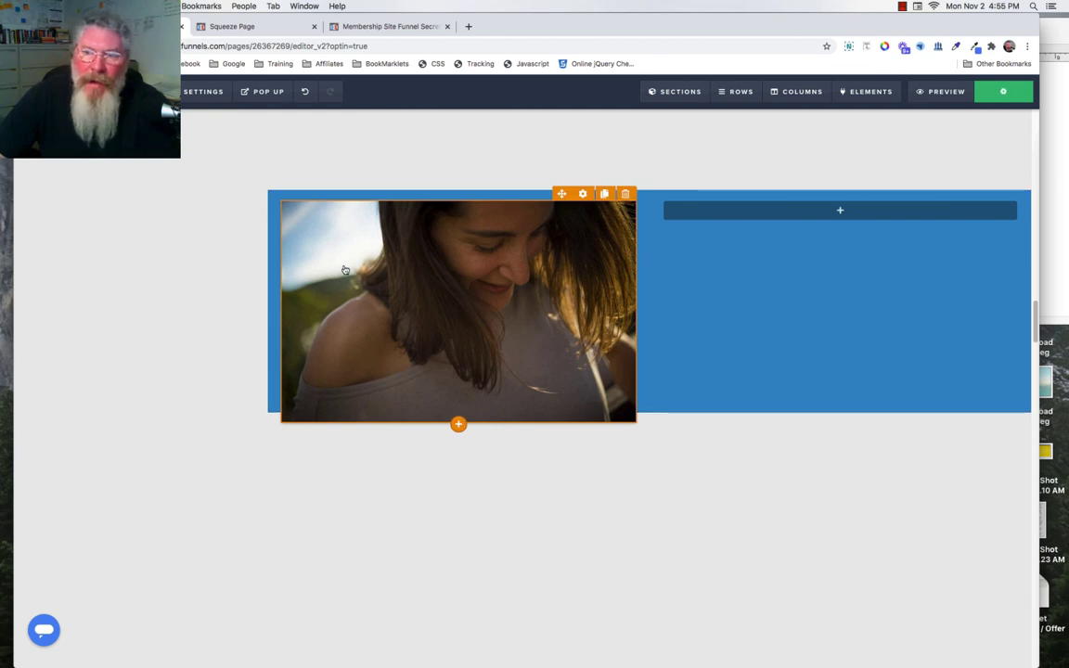
pyautogui.click(247, 29)
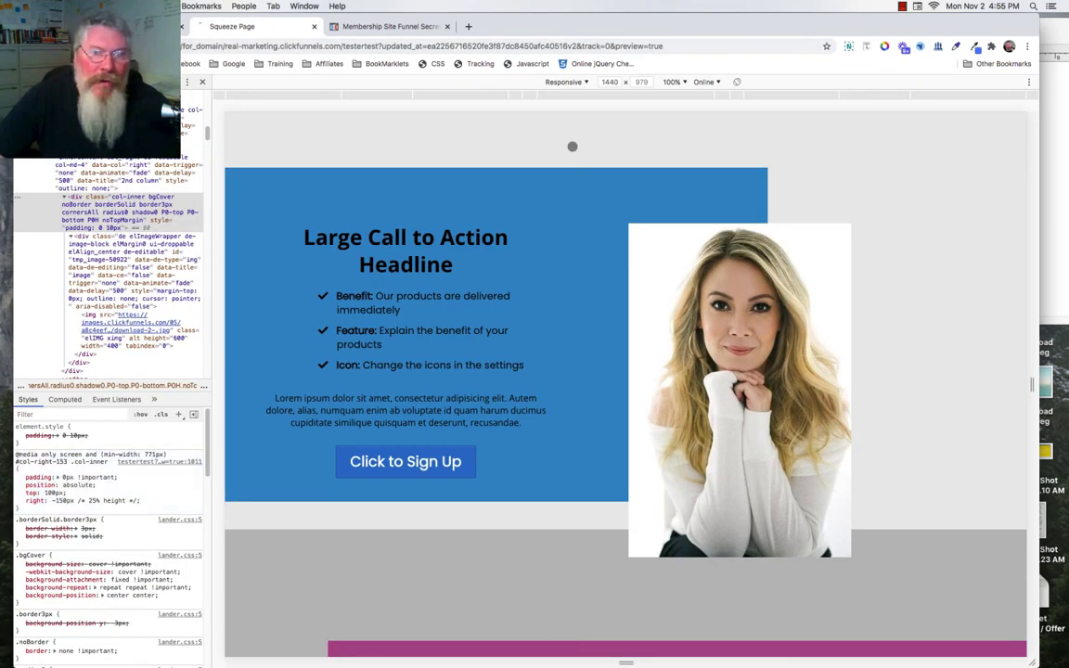
pyautogui.press('super+r')
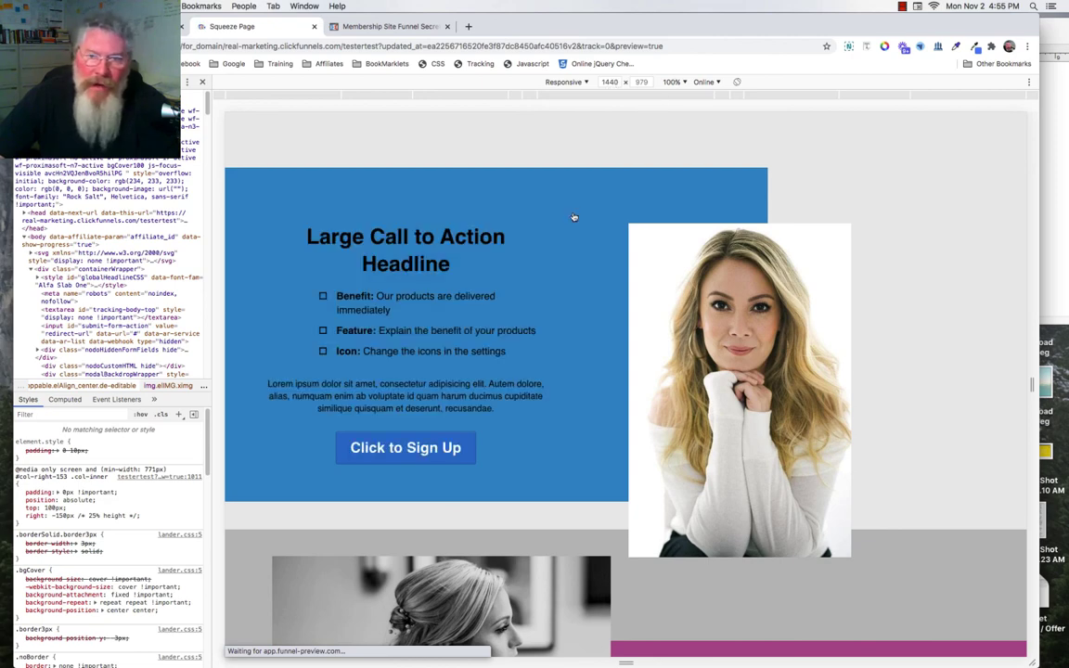
# Inspect the image of the woman in the new blue row of the preview to examine its img element
pyautogui.scroll(-2, 572, 212)
pyautogui.scroll(-15, 573, 213)
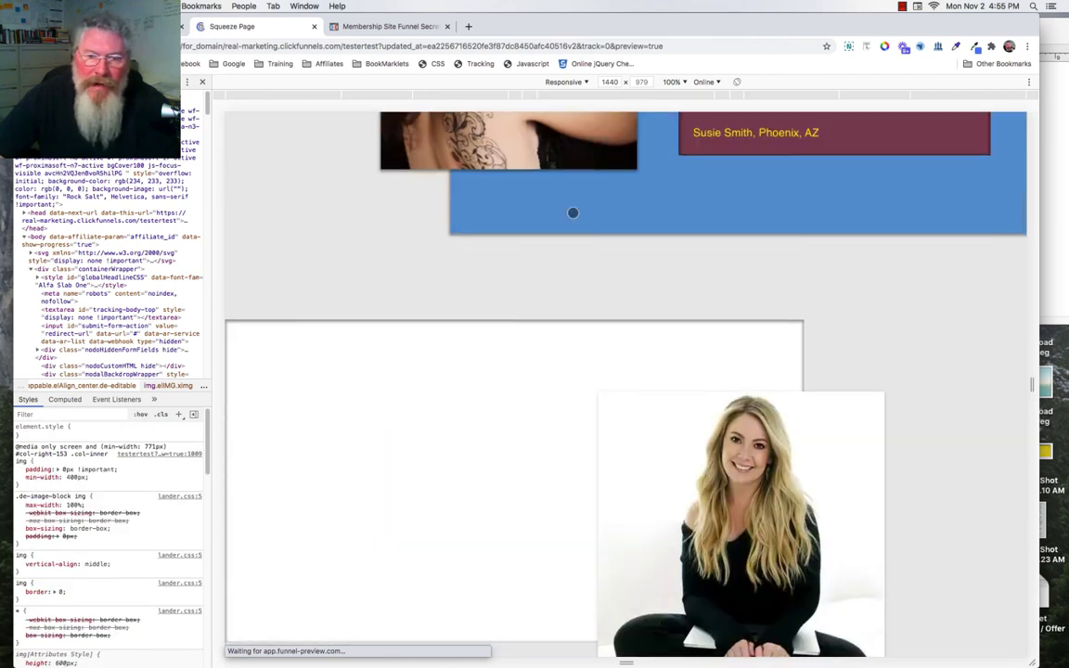
pyautogui.scroll(-8, 572, 213)
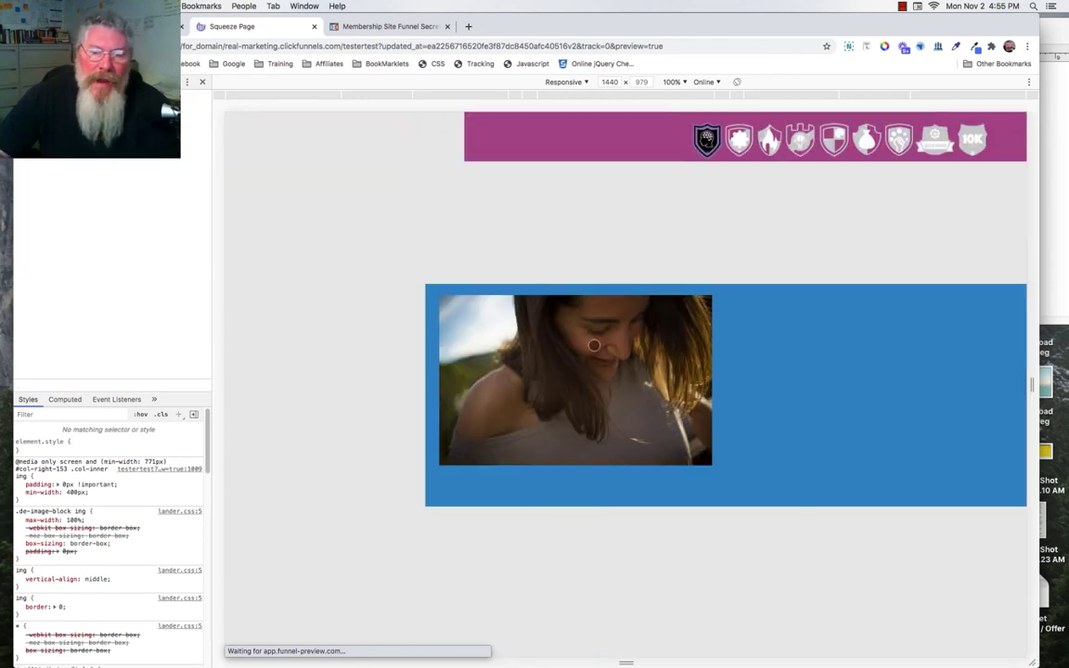
pyautogui.rightClick(479, 323)
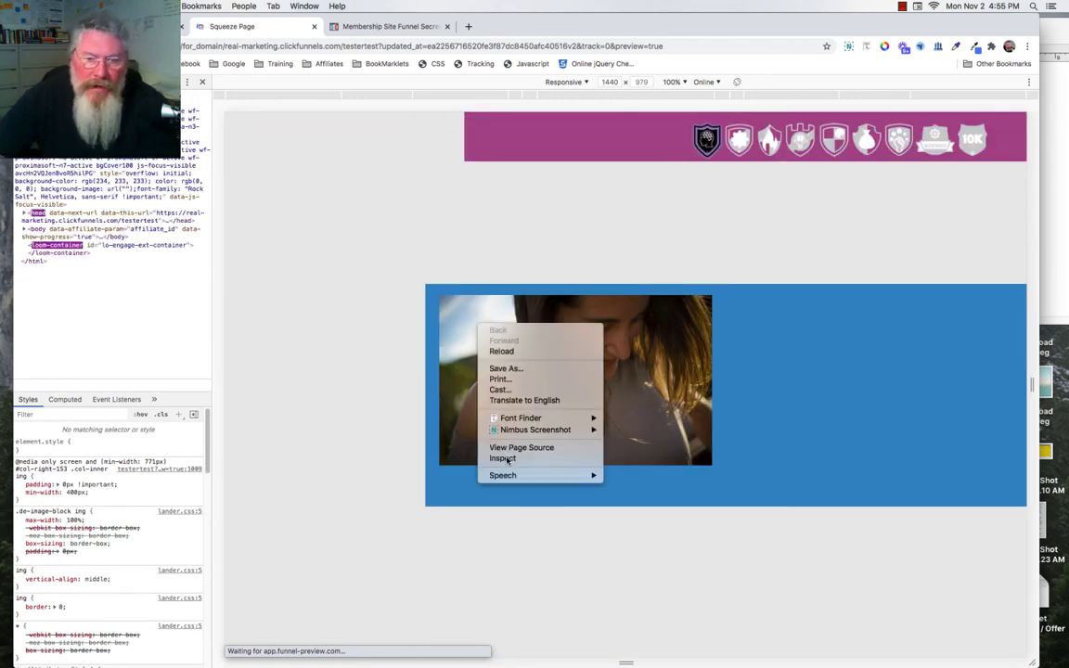
pyautogui.click(502, 458)
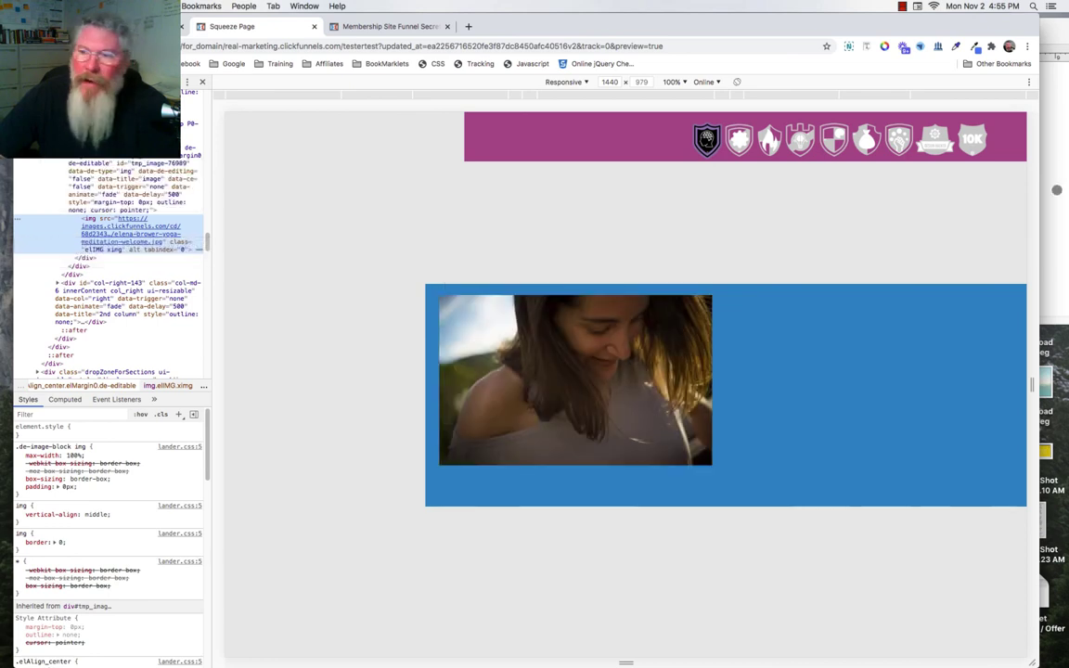
# Switch to the fib text document and add the example dimensions 1600 x 1000 a few lines below the existing calculation
pyautogui.press('super+Tab')
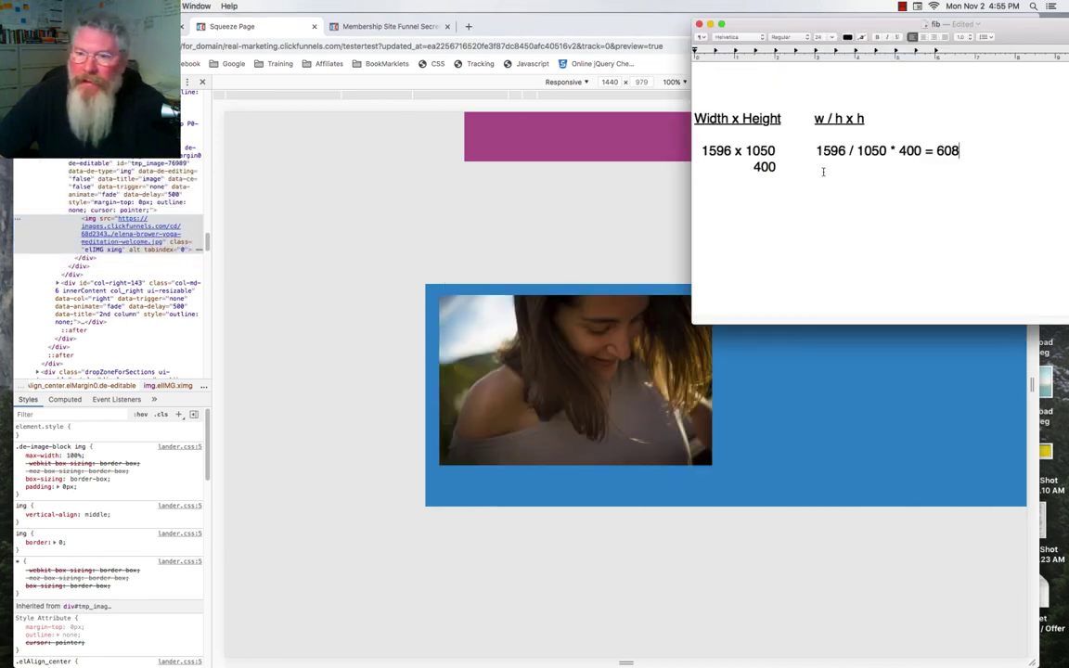
pyautogui.press('Return')
pyautogui.press('Return')
pyautogui.press('Return')
pyautogui.press('Return')
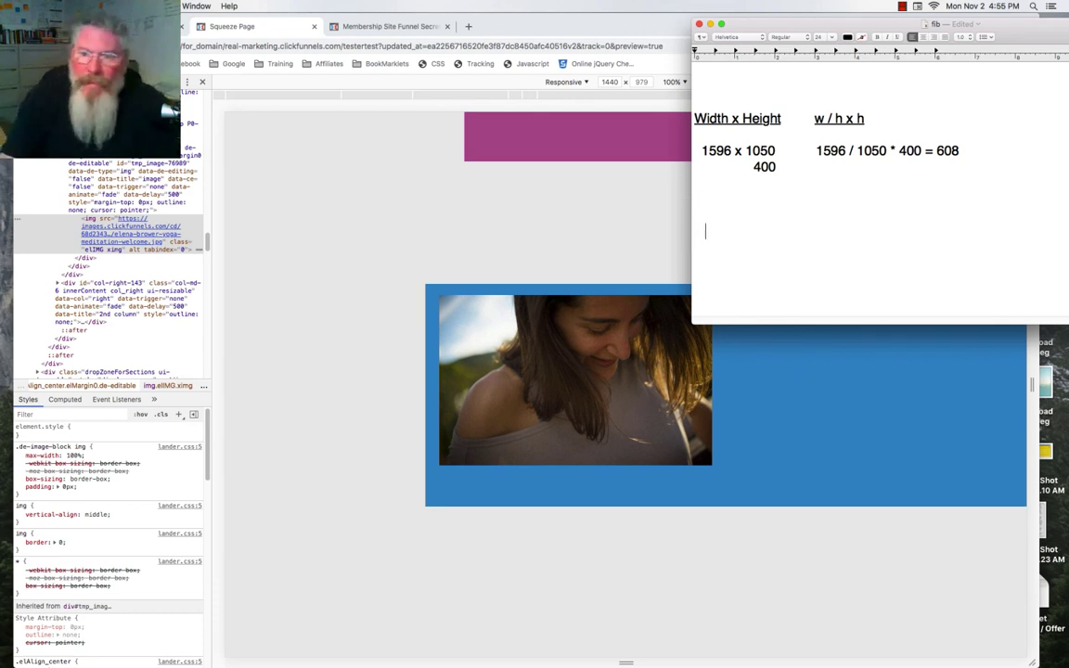
pyautogui.write('1600')
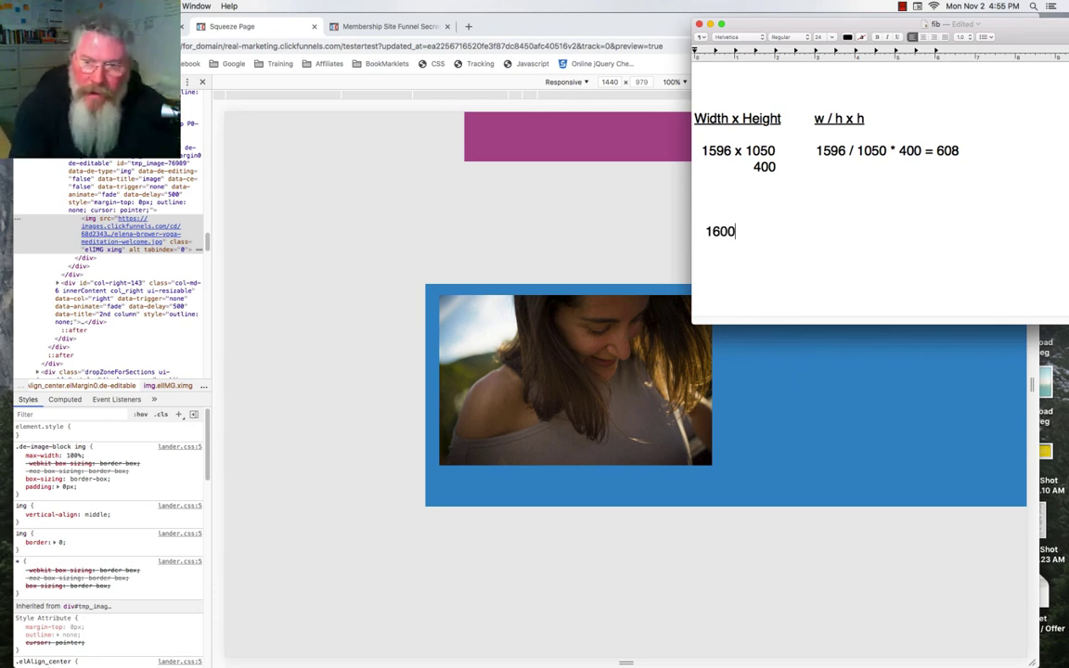
pyautogui.write(' x 1')
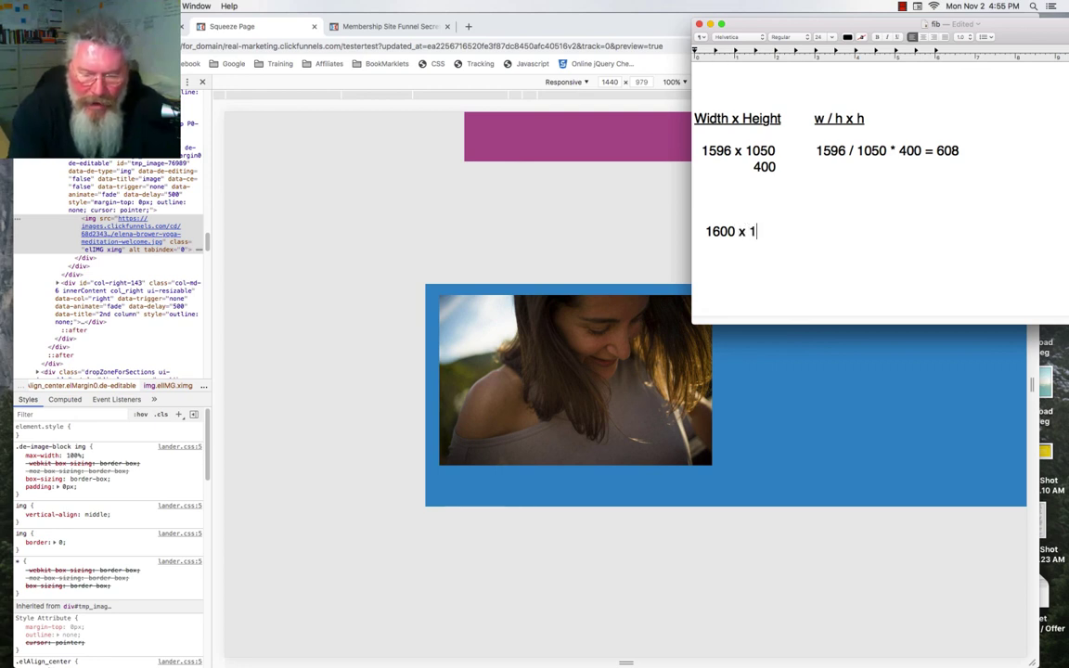
pyautogui.write('000 ')
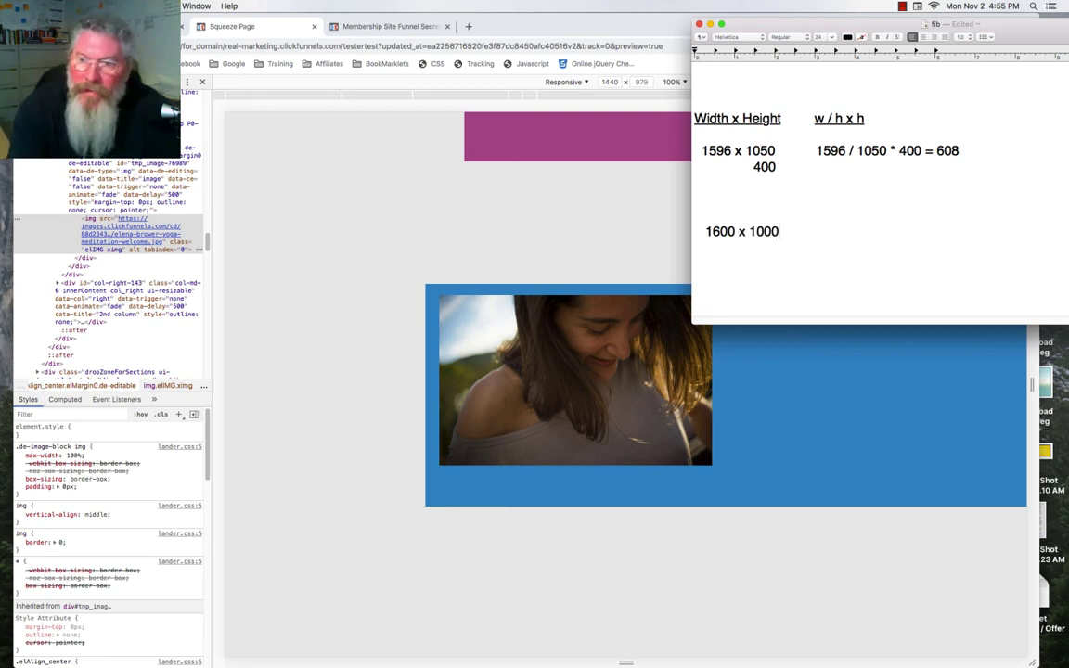
# Write the width calculation 1600 / 1000 * 500 = 800 beside the 1600 x 1000 dimensions
pyautogui.write('     1')
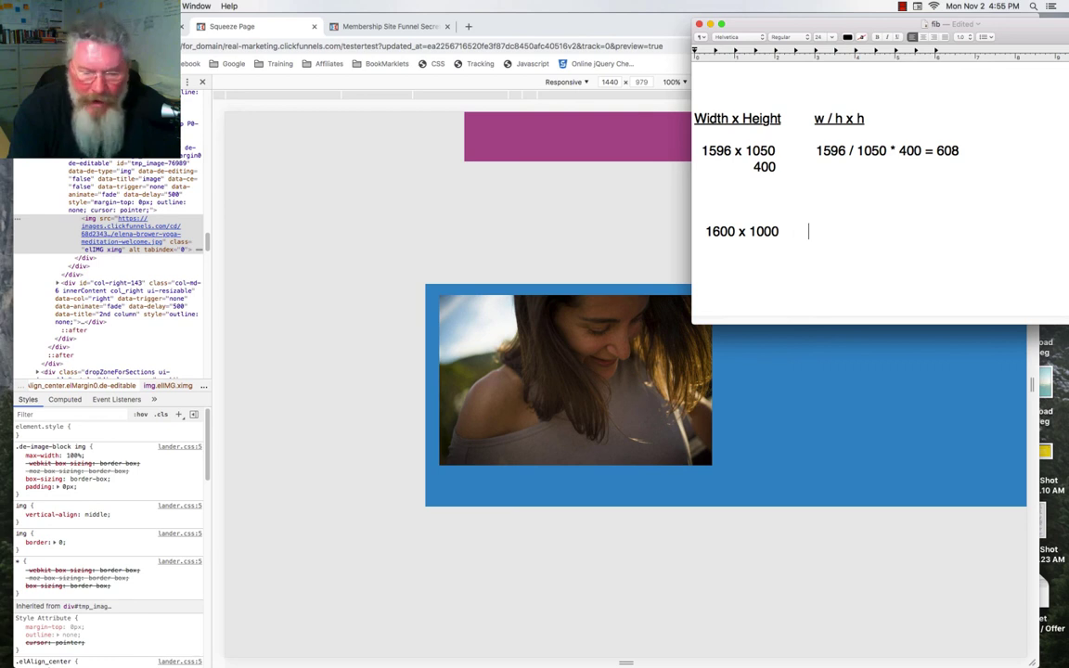
pyautogui.write('600')
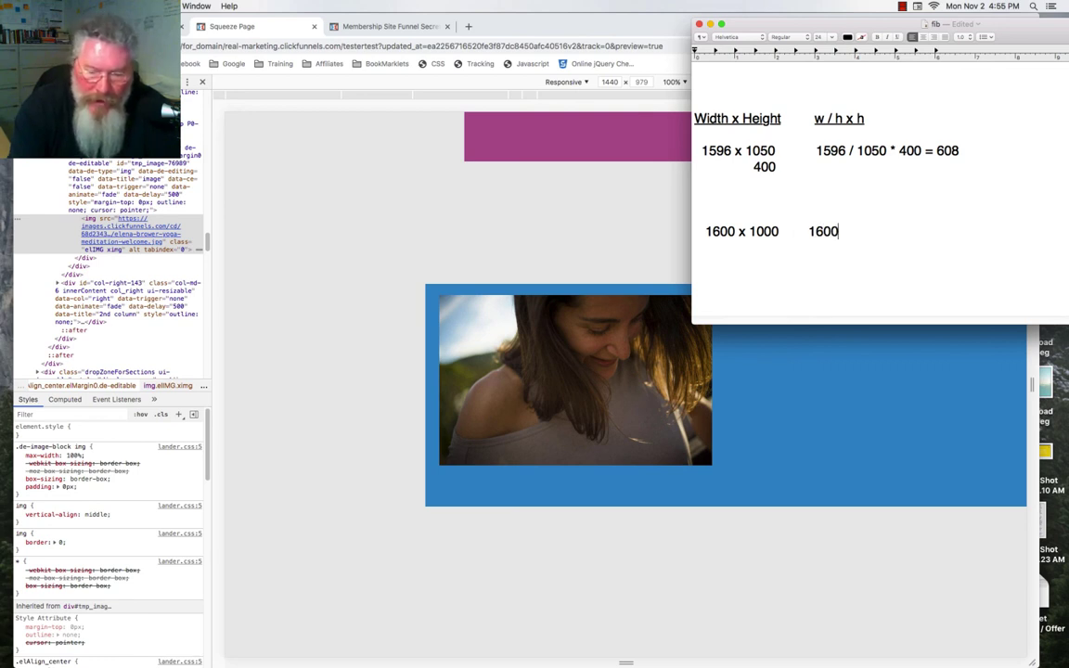
pyautogui.write(' / 1000')
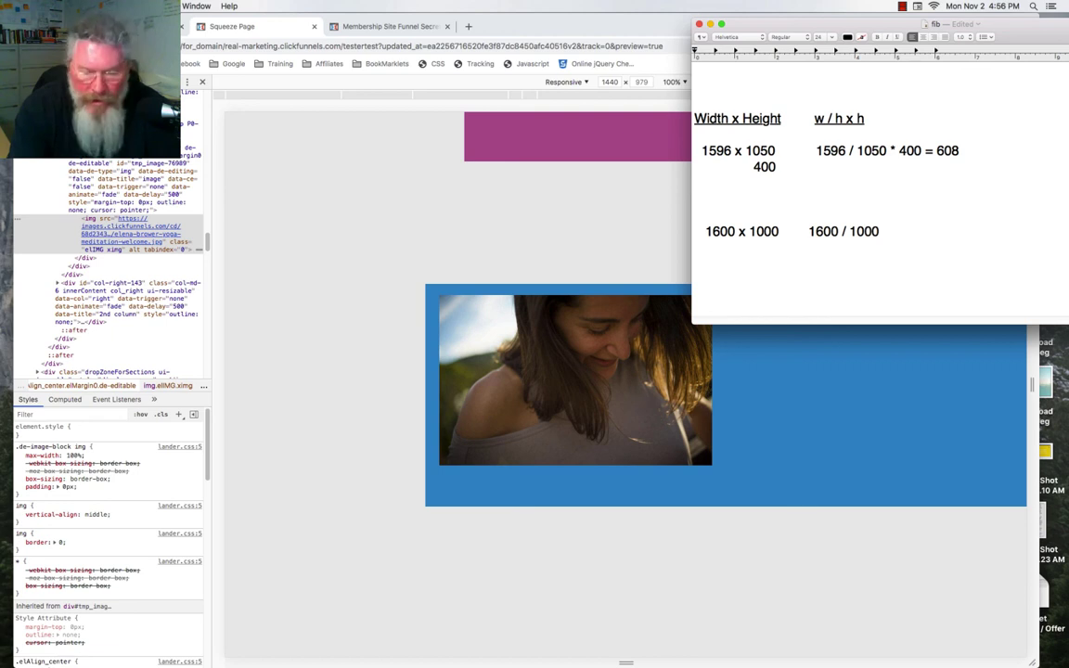
pyautogui.write(' *')
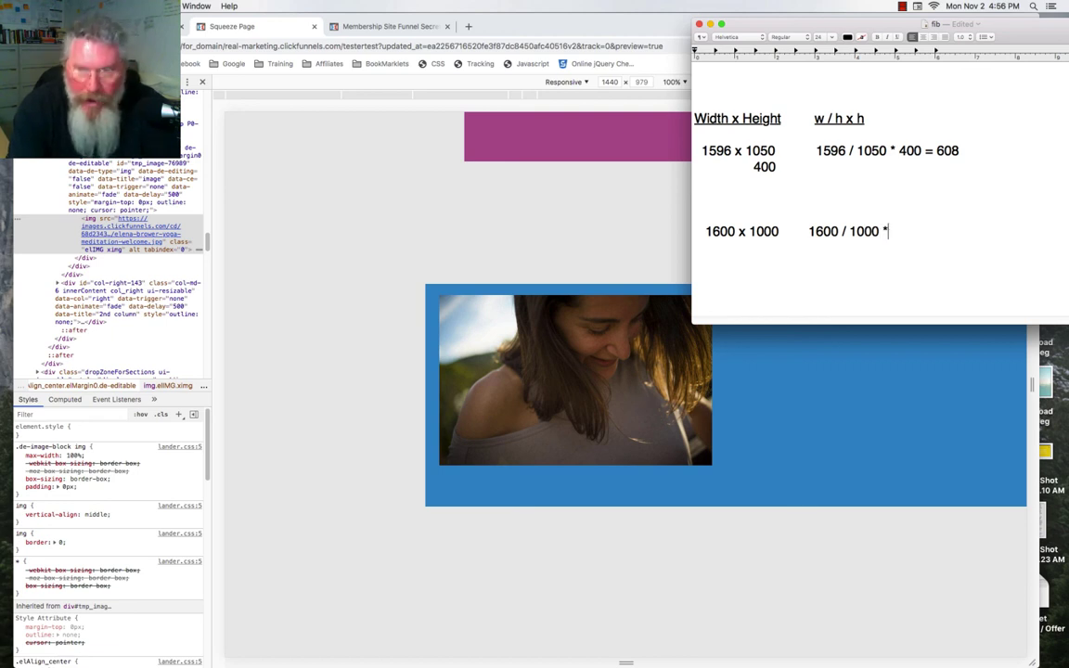
pyautogui.write(' 400')
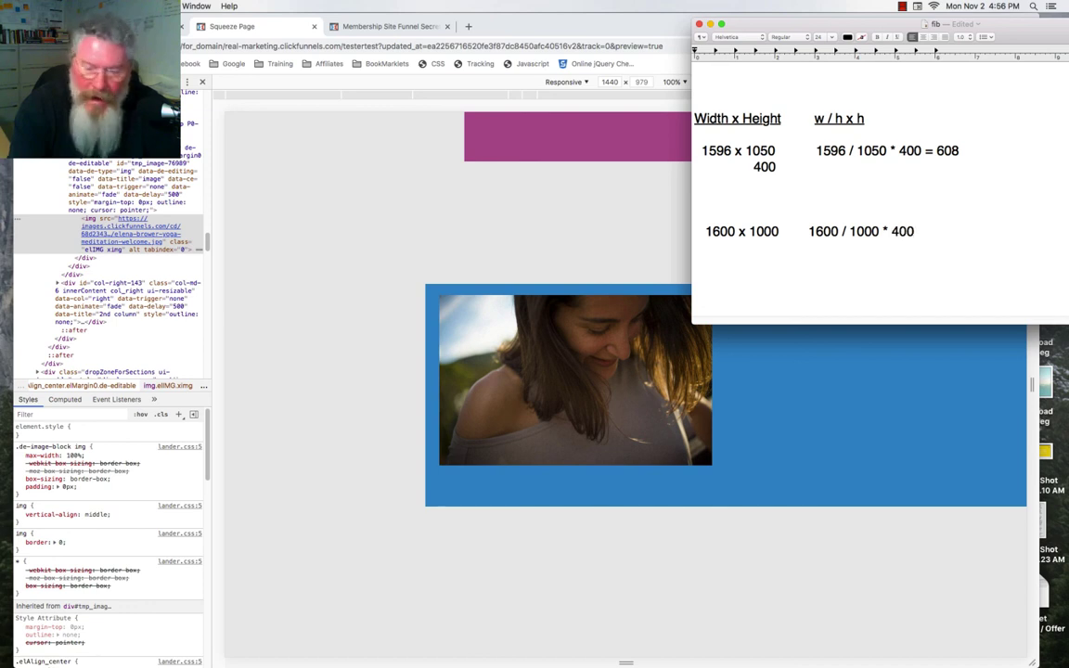
pyautogui.press('BackSpace')
pyautogui.press('BackSpace')
pyautogui.press('BackSpace')
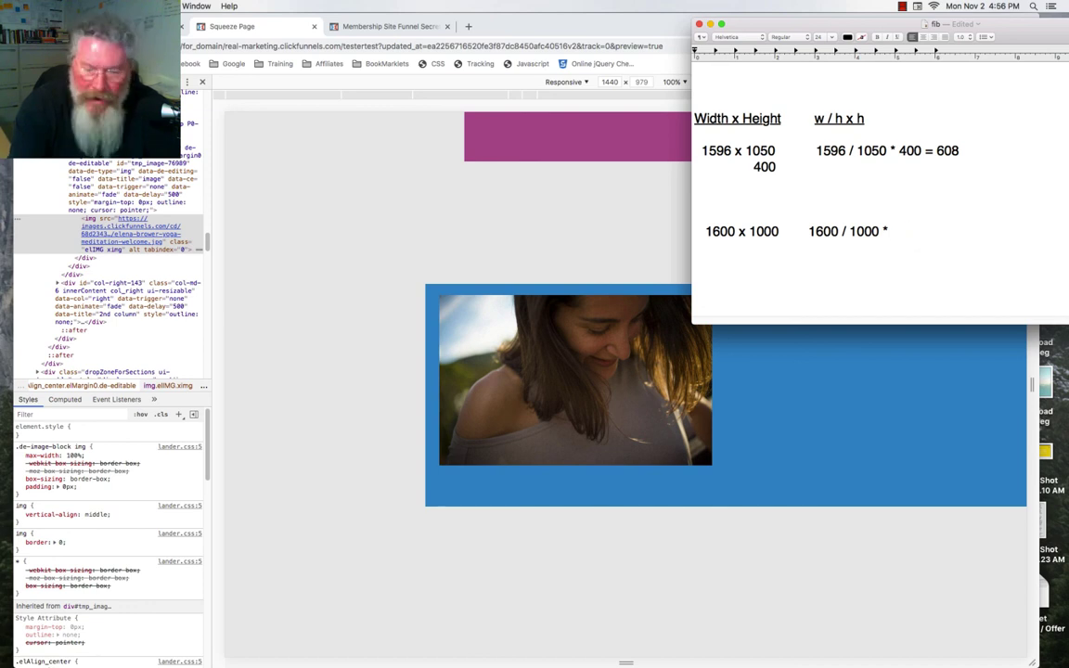
pyautogui.write('500')
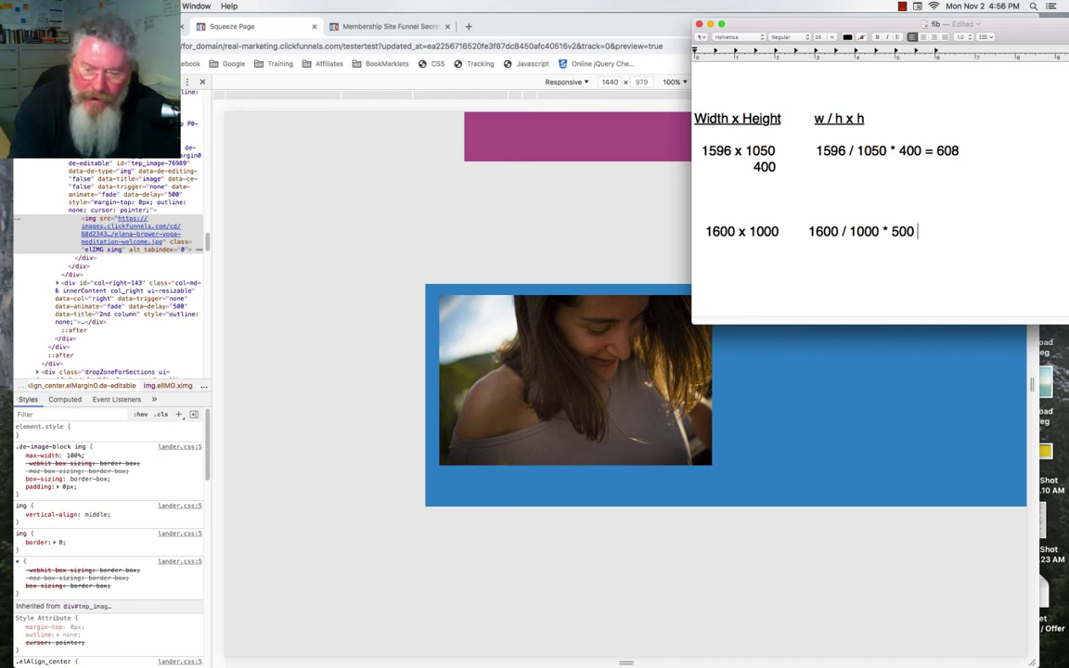
pyautogui.write(' =')
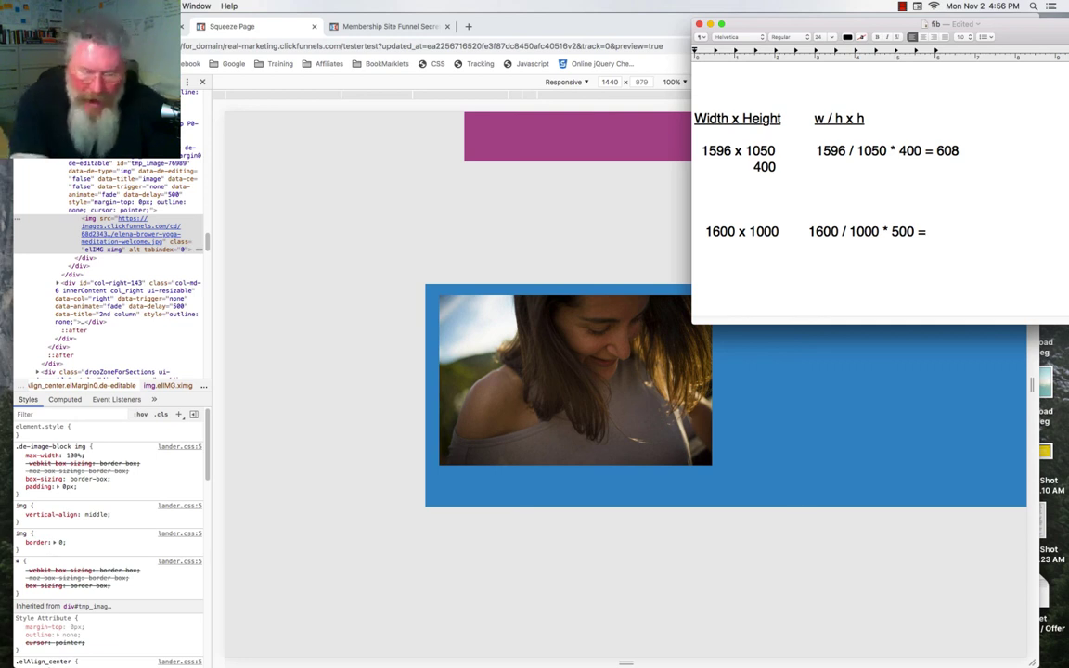
pyautogui.write('800')
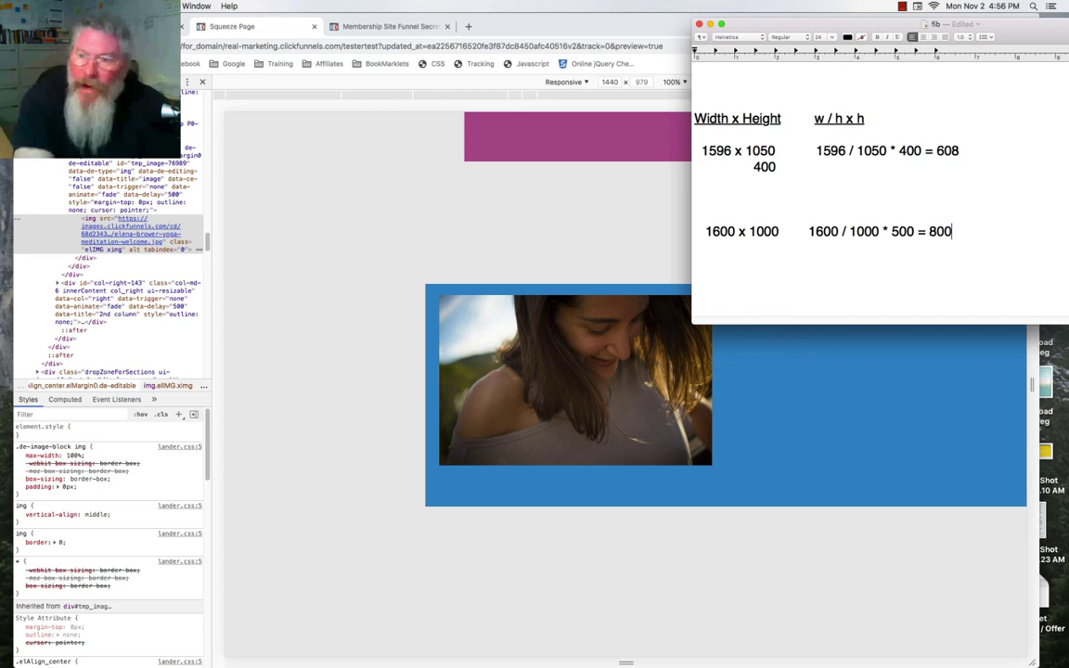
# Enter the scaled dimensions 800 x 500 on the line beneath 1600 x 1000
pyautogui.click(776, 245)
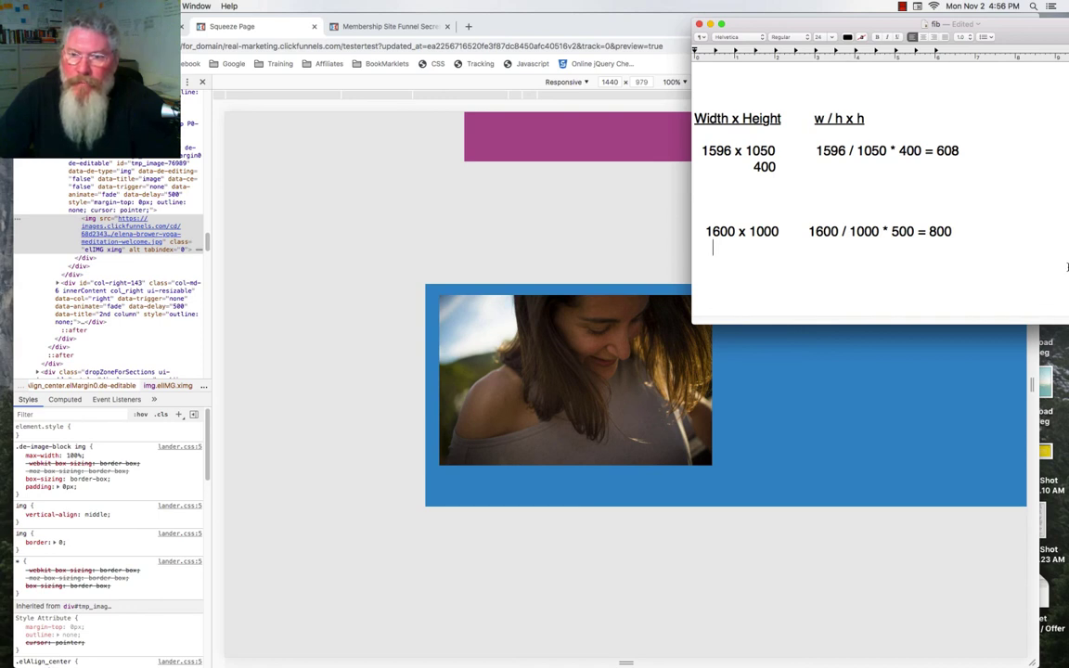
pyautogui.write('8')
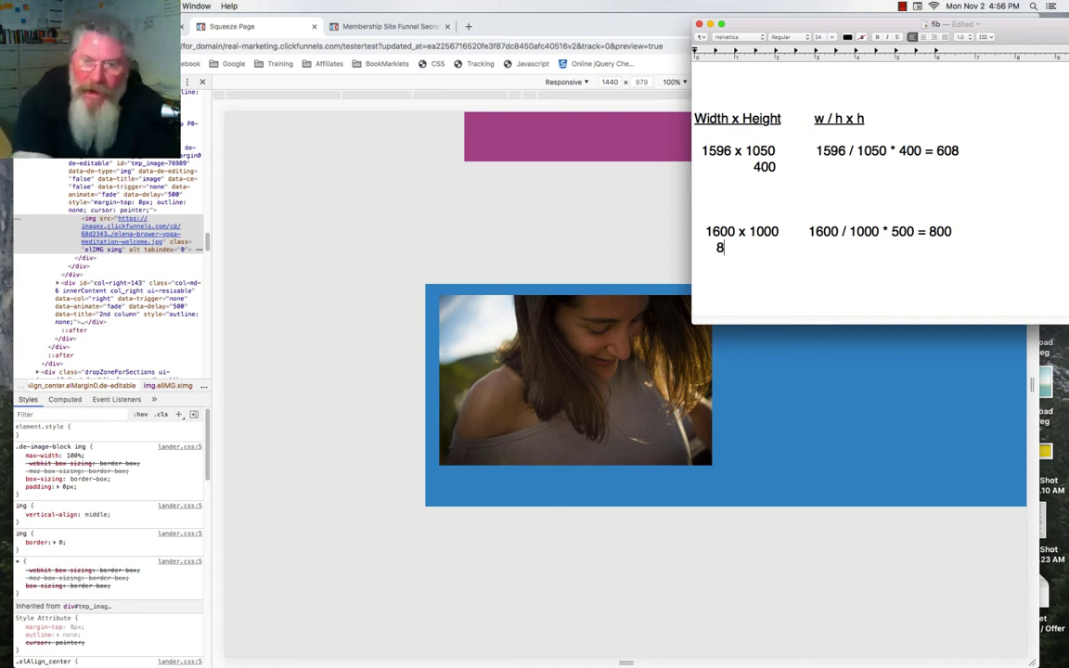
pyautogui.write('00')
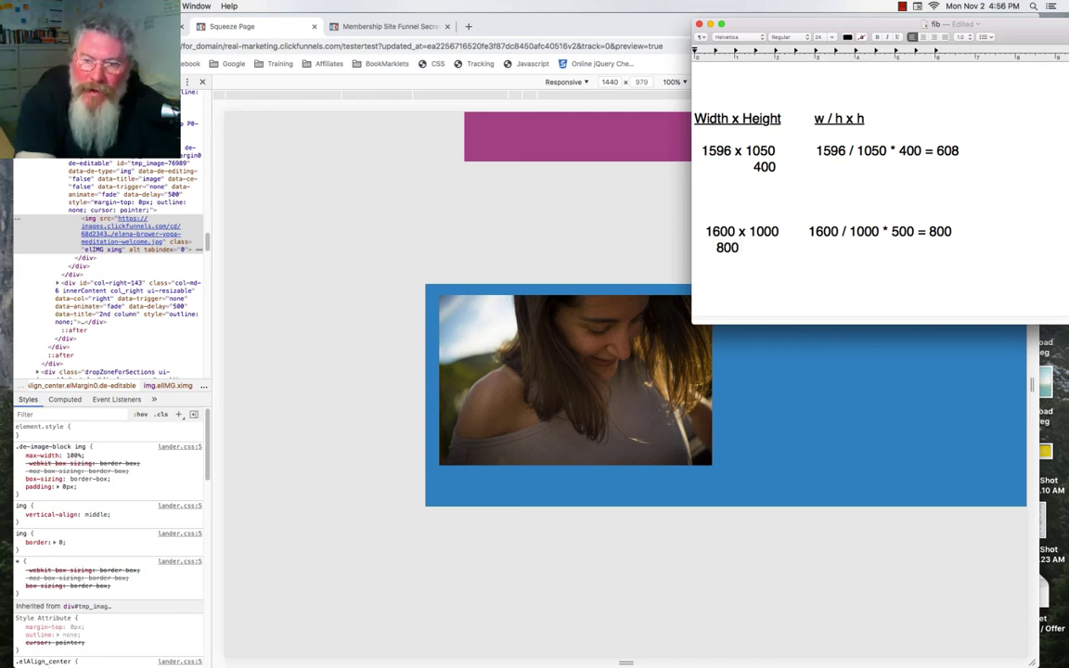
pyautogui.write(' x ')
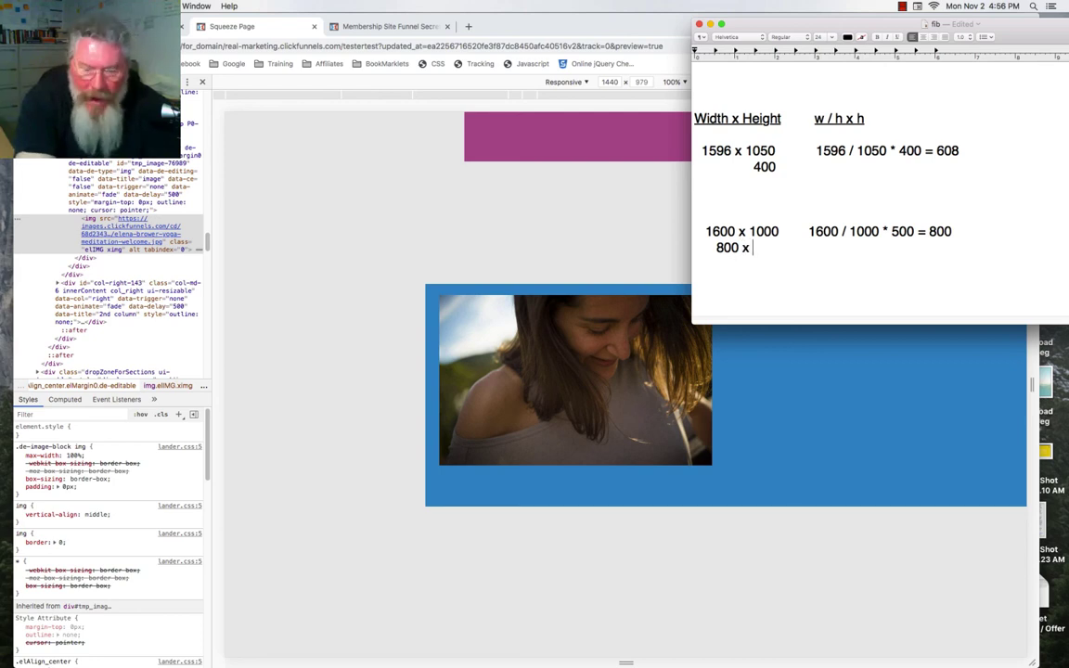
pyautogui.write('500')
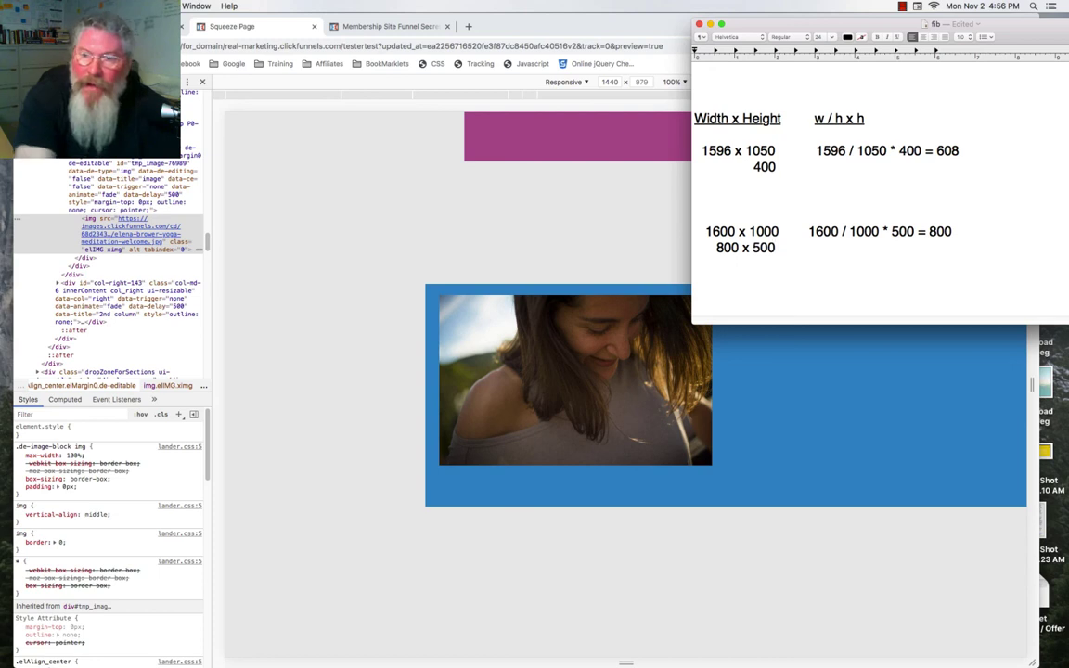
# Return to the page editor and set the woman image's width to 800 and its height to 500
pyautogui.click(239, 112)
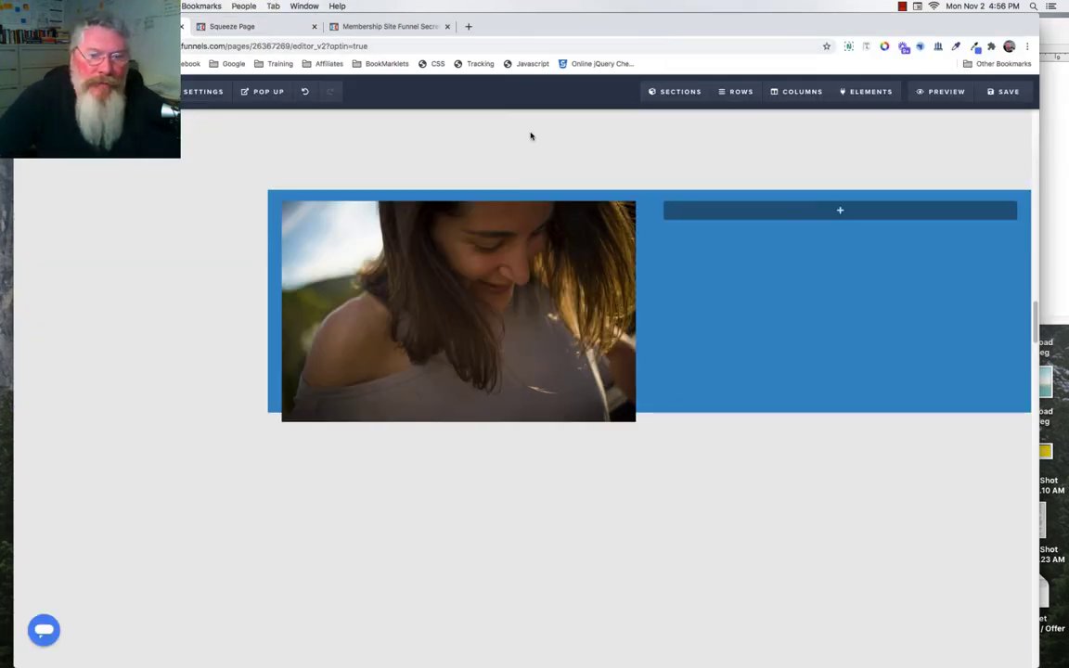
pyautogui.moveTo(534, 268)
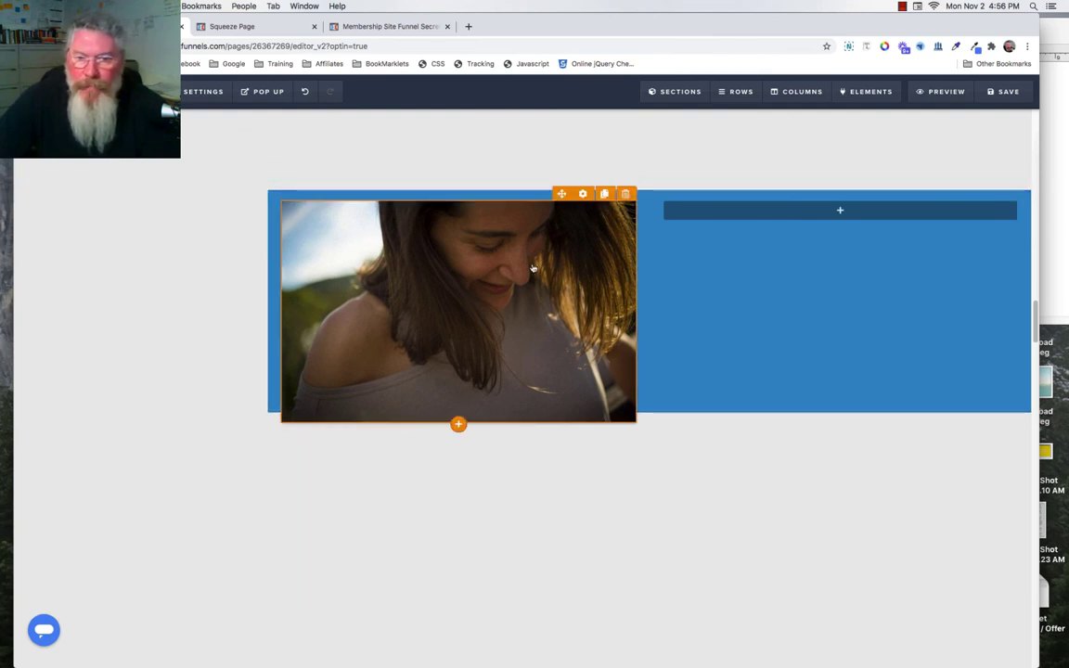
pyautogui.click(534, 269)
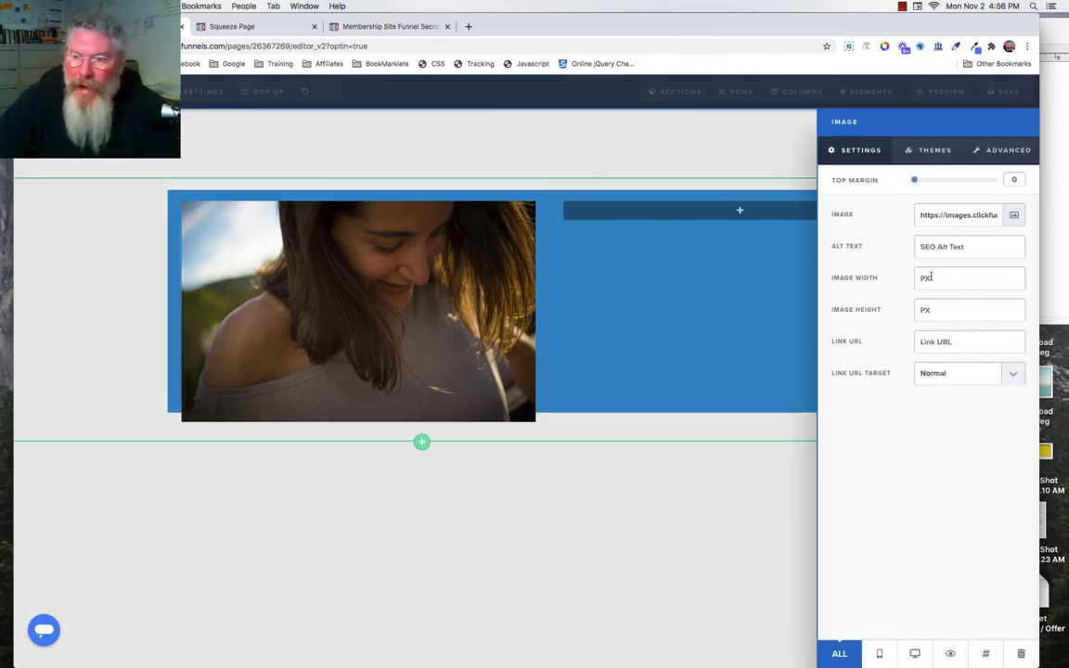
pyautogui.click(930, 276)
pyautogui.write('800')
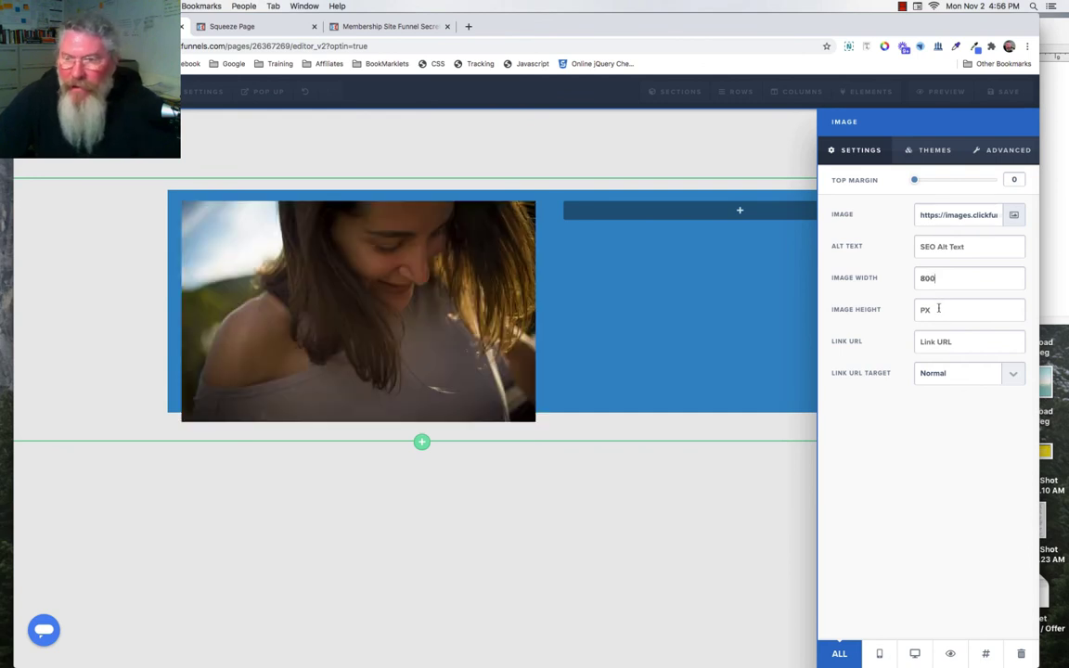
pyautogui.click(939, 309)
pyautogui.write('500')
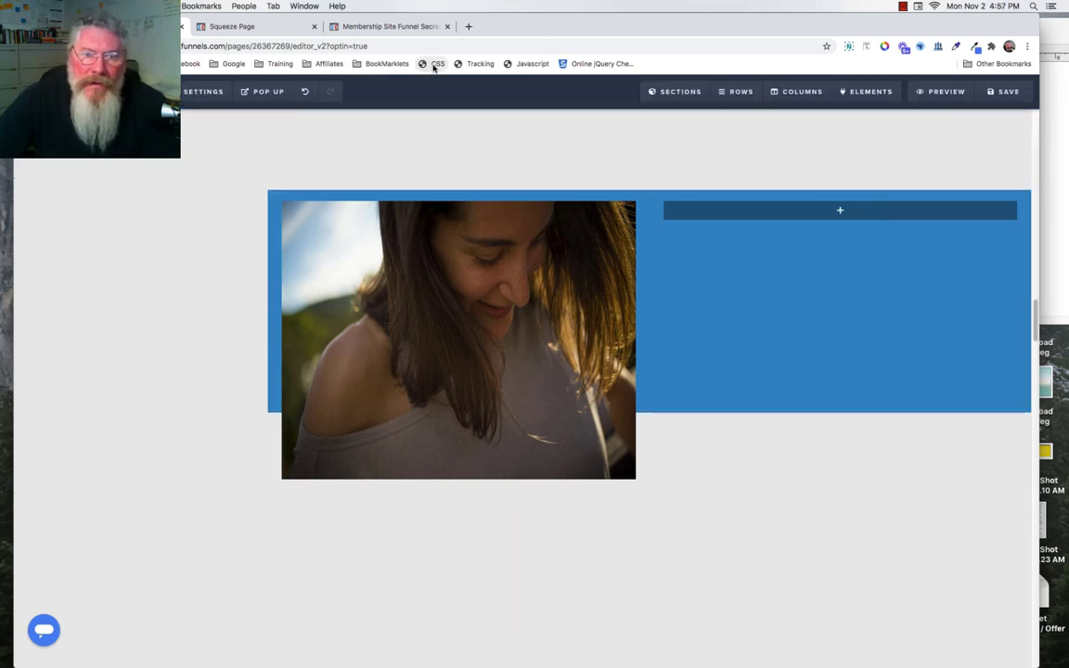
# In the custom CSS, set the #7 row rule's height to 500px and its size comment to 800w x 500h
pyautogui.click(434, 65)
pyautogui.scroll(-3, 445, 338)
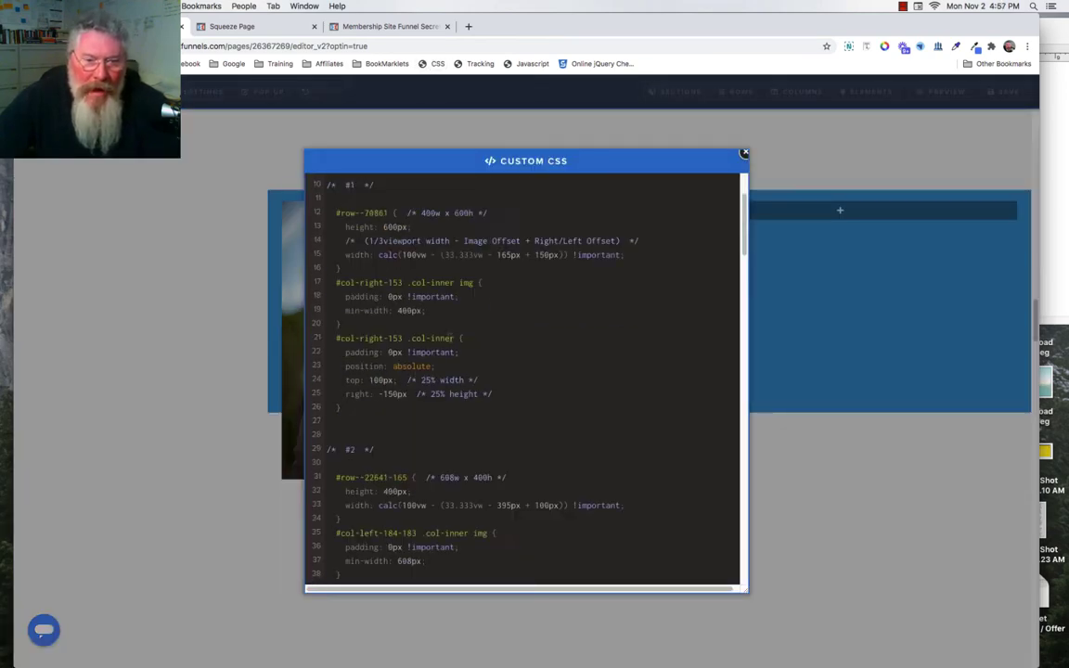
pyautogui.scroll(-20, 446, 371)
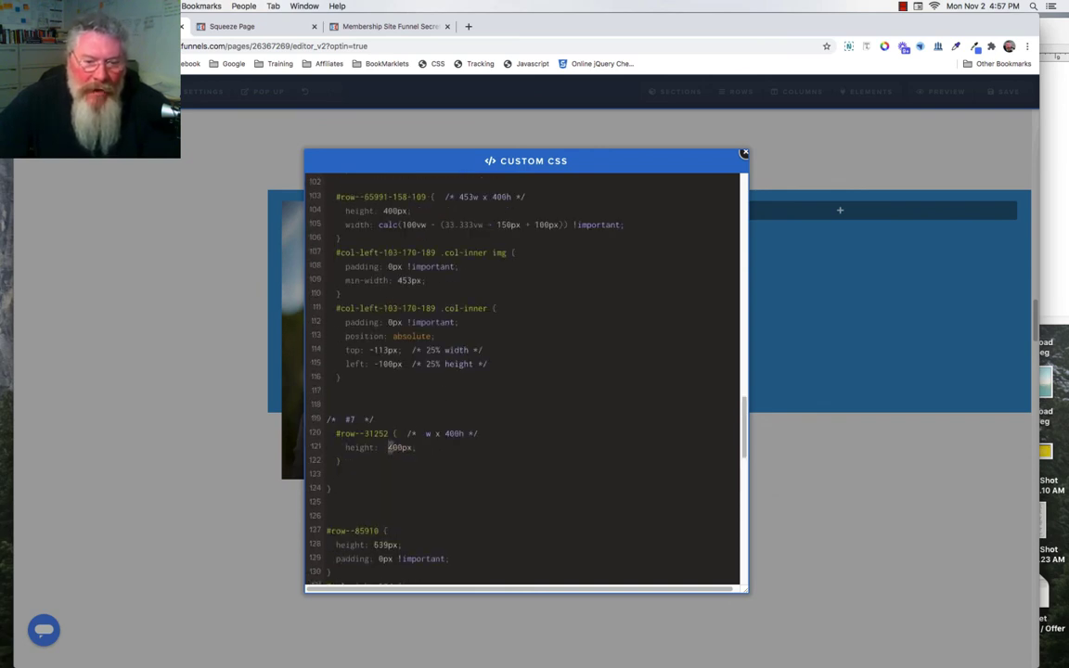
pyautogui.write('5')
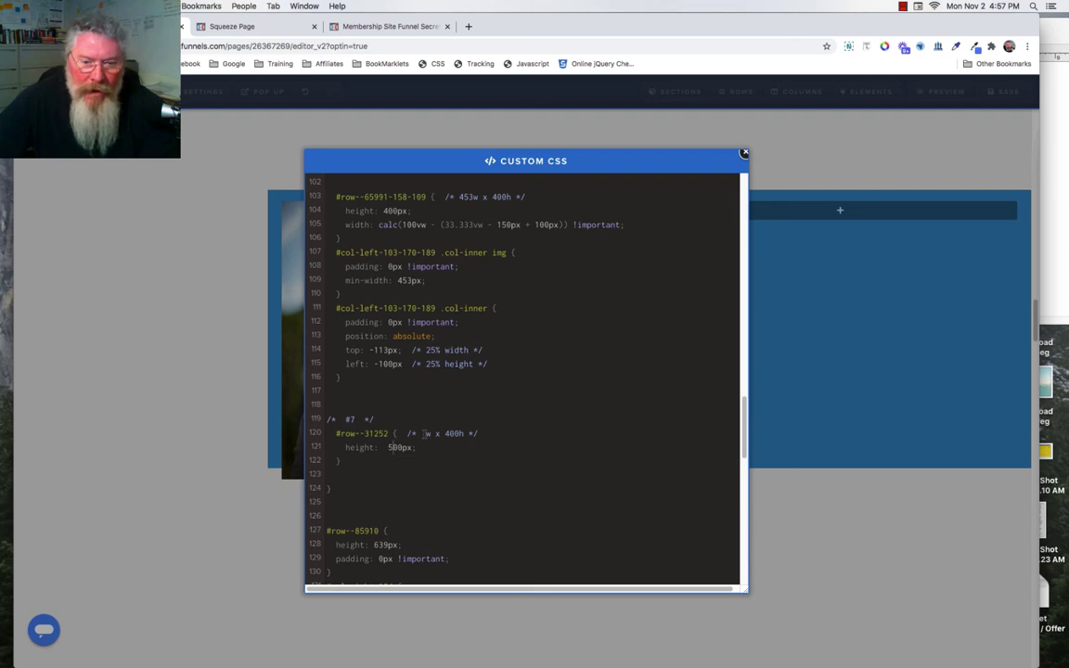
pyautogui.write('800')
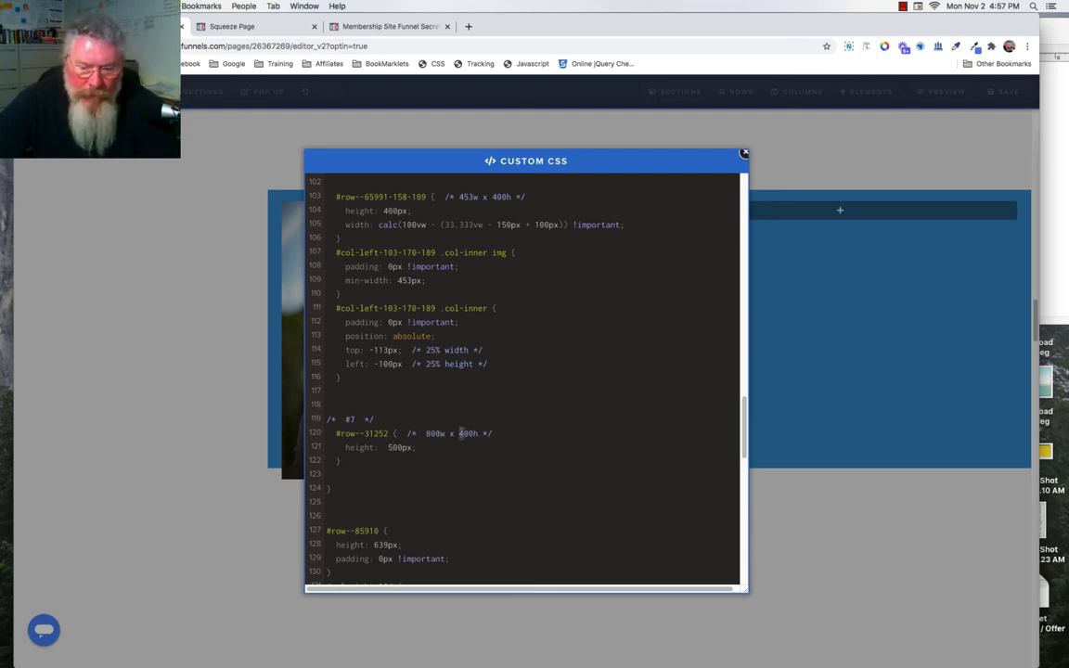
pyautogui.click(461, 433)
pyautogui.press('Delete')
pyautogui.write('5')
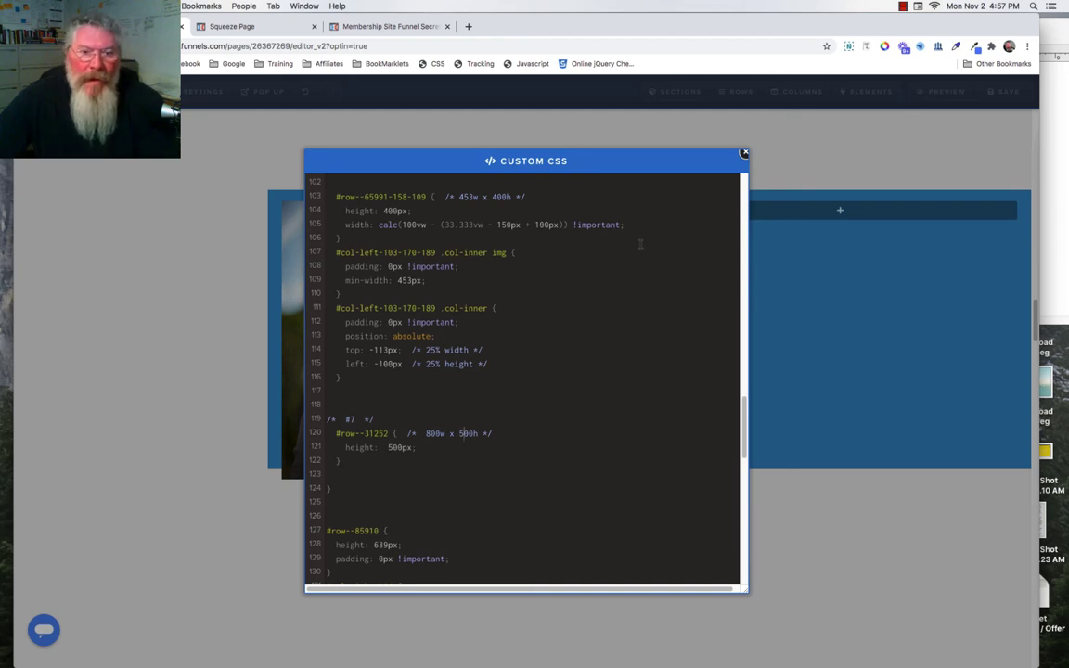
# Copy the width declaration from the #6 row rule into the #7 row rule, below its height
pyautogui.moveTo(630, 225); pyautogui.dragTo(591, 212)
pyautogui.press('super+c')
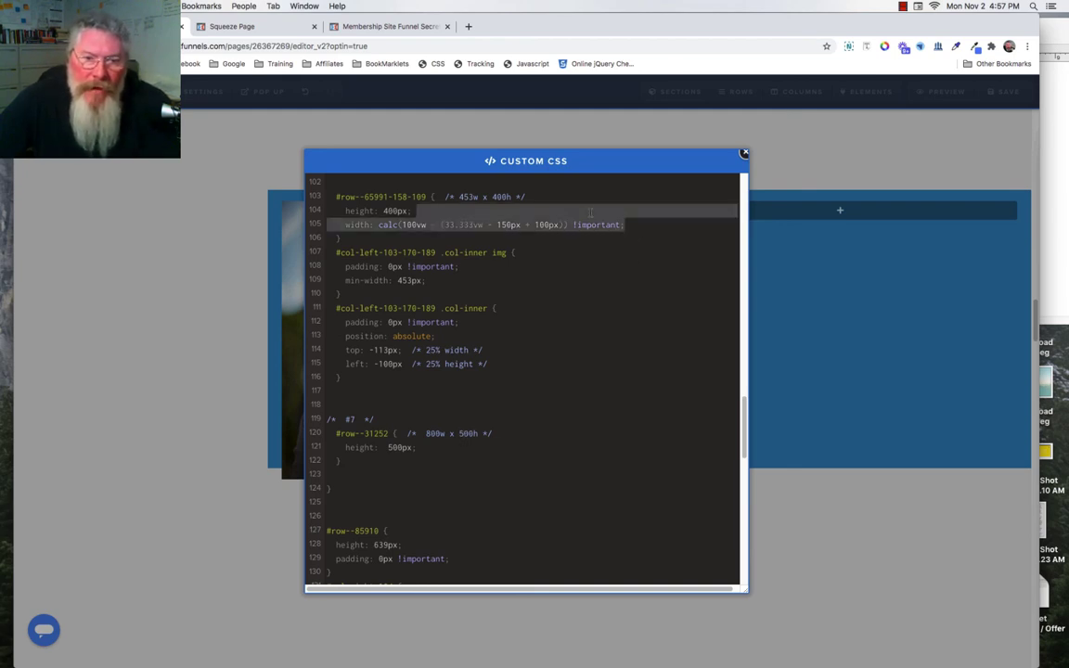
pyautogui.click(429, 448)
pyautogui.press('super+v')
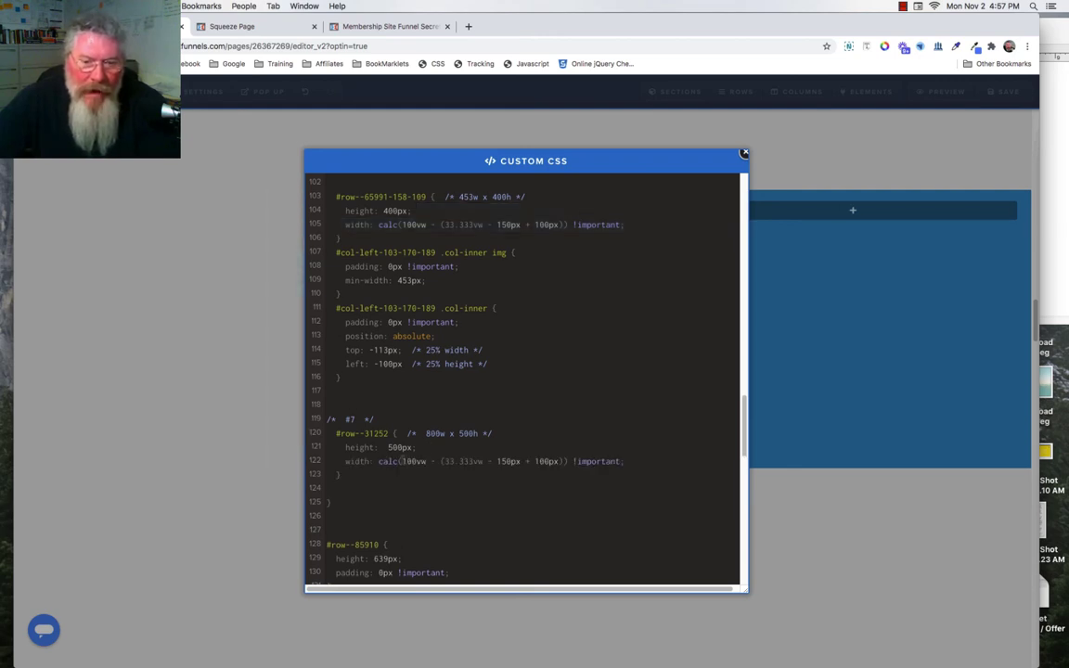
# Simplify the #7 width calculation to start from 66.667vw, remove the surplus closing parenthesis, and set the added offset to 125px
pyautogui.moveTo(402, 461); pyautogui.dragTo(481, 462)
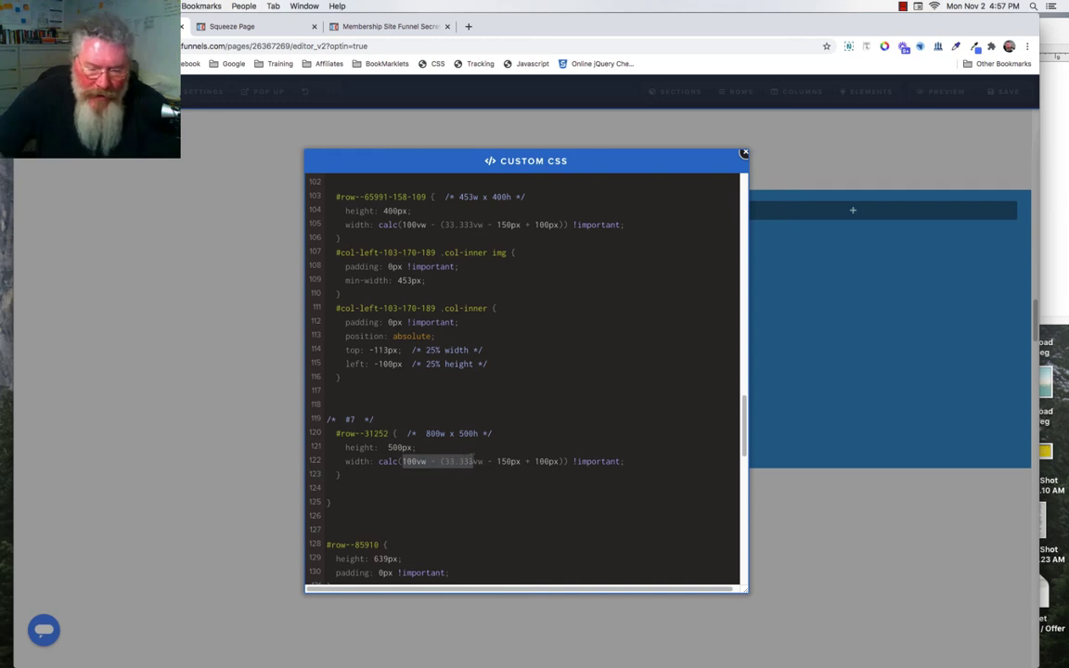
pyautogui.write('66.667')
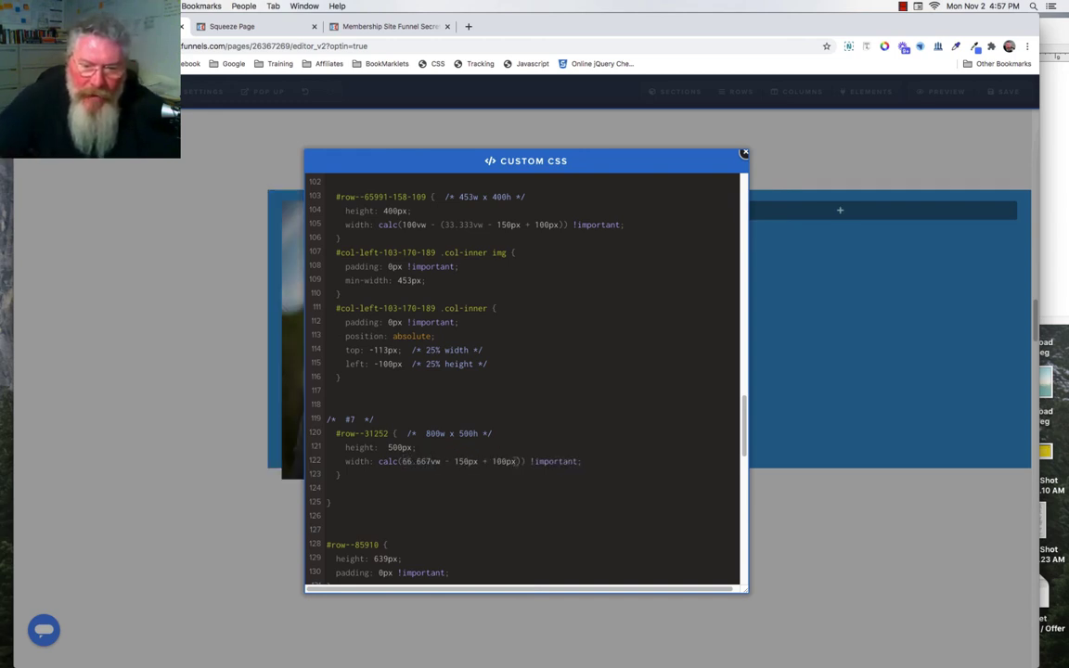
pyautogui.press('Delete')
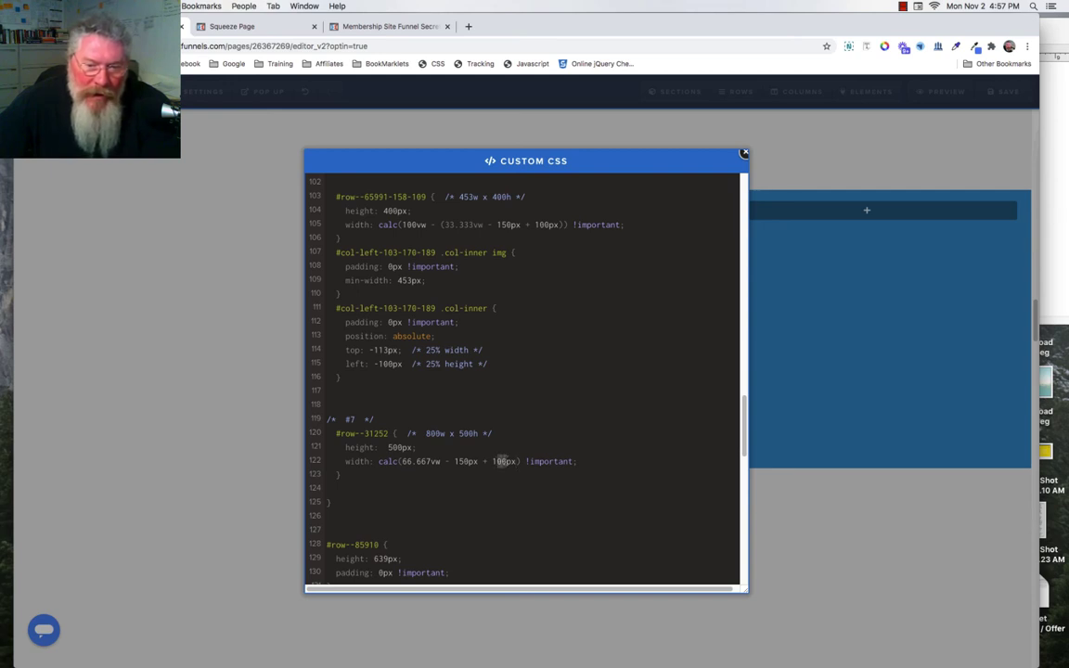
pyautogui.moveTo(497, 461); pyautogui.dragTo(507, 461)
pyautogui.write('25')
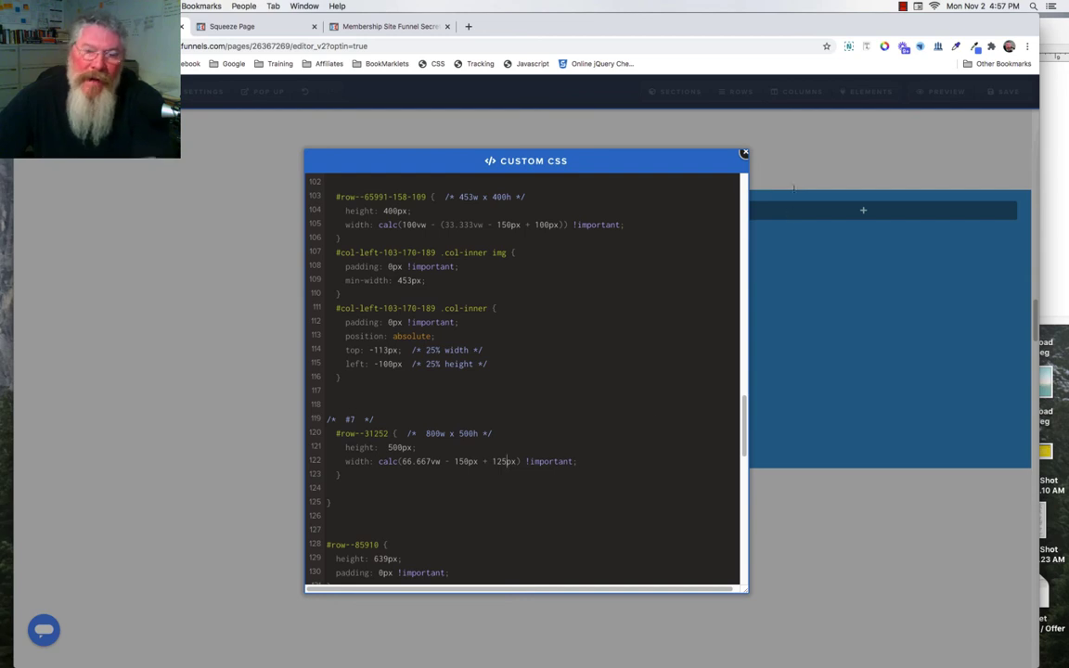
# Close the custom CSS, save the page, and reload the Squeeze Page preview to check the blue row
pyautogui.click(1010, 98)
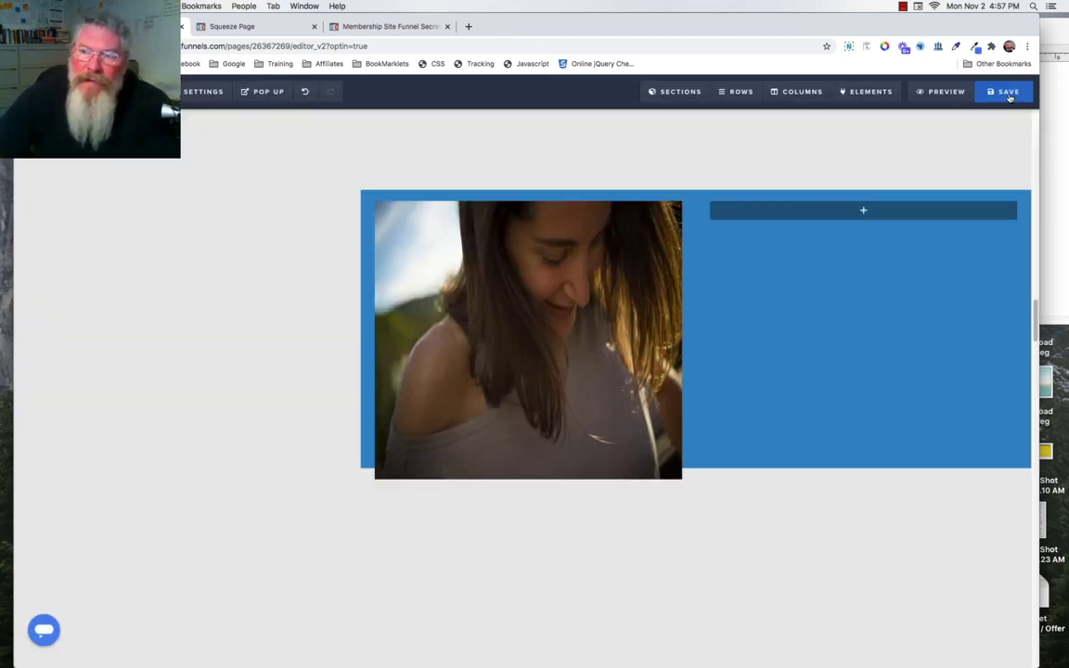
pyautogui.click(1004, 92)
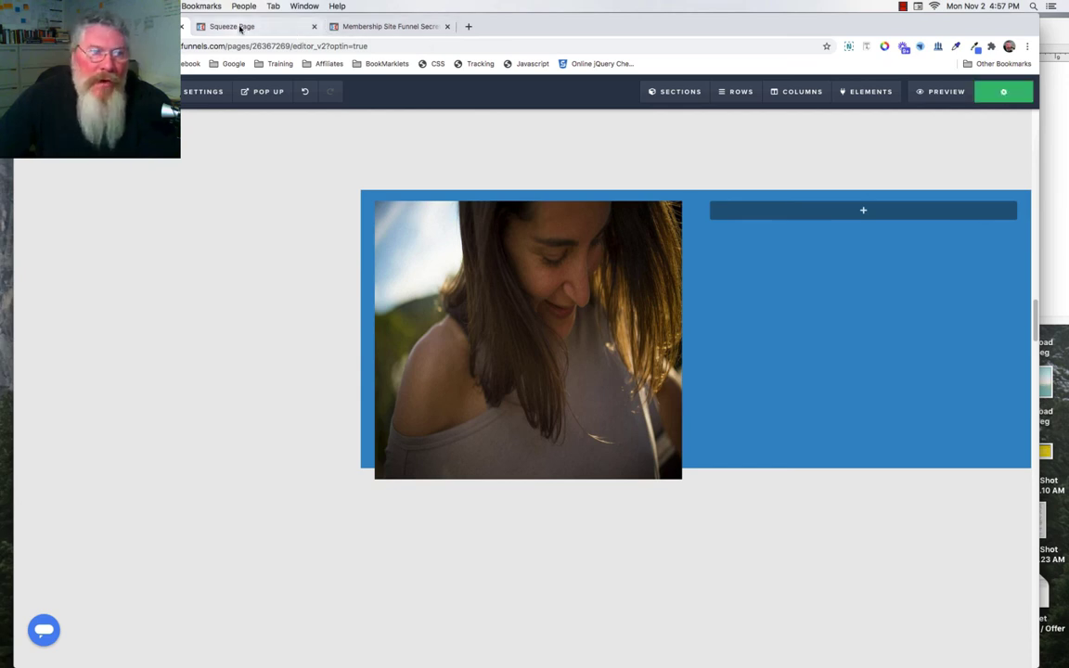
pyautogui.click(239, 27)
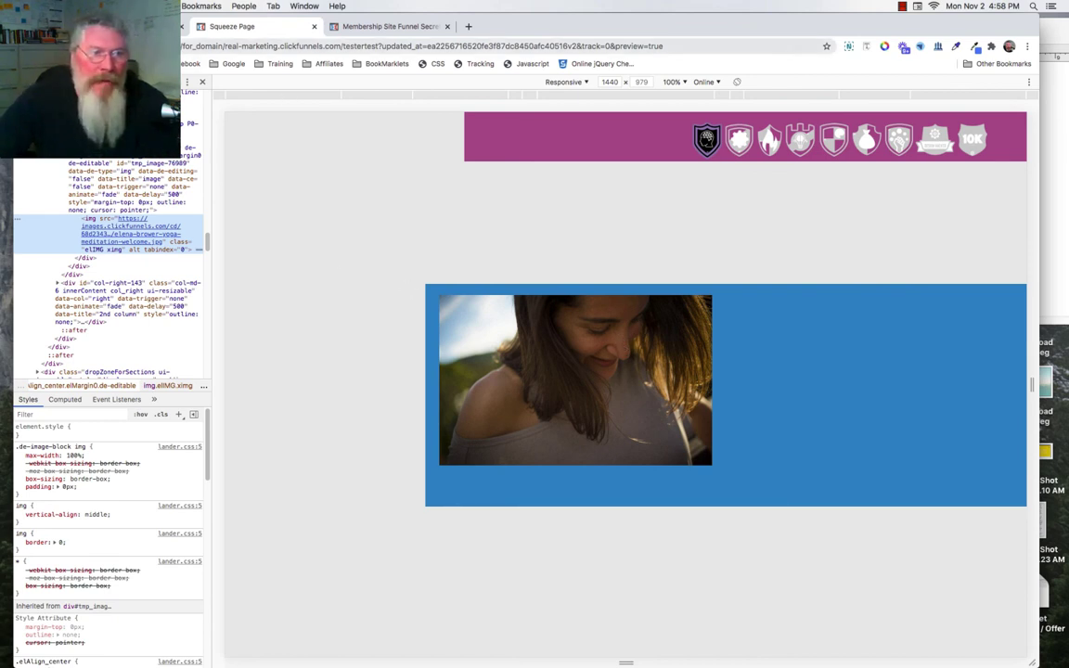
pyautogui.press('super+r')
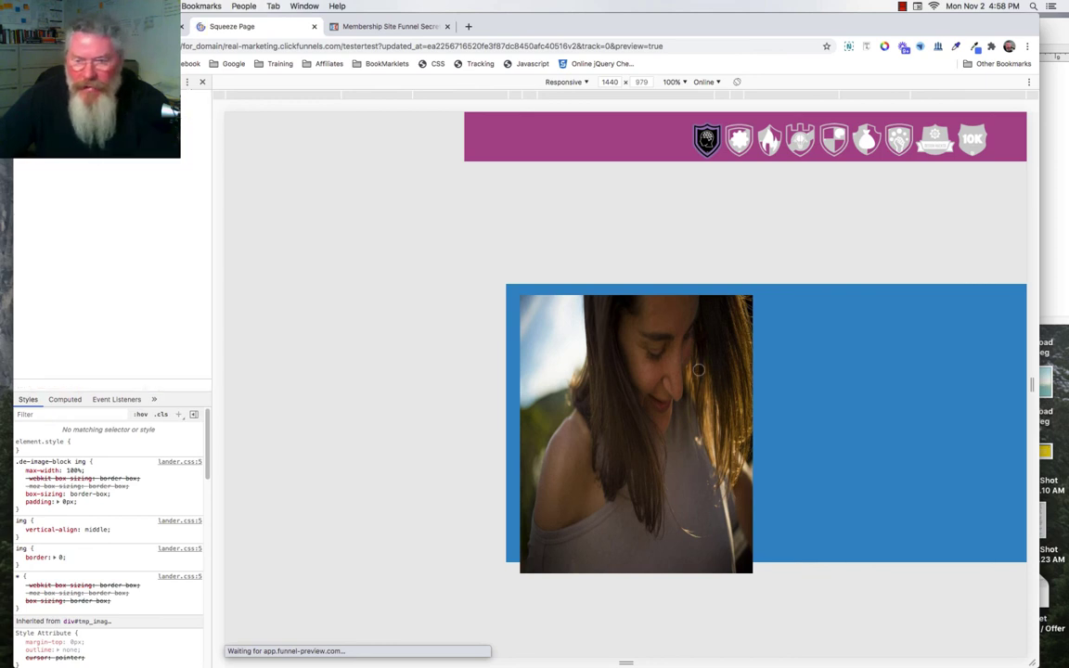
# Back in the editor, widen the blue row's image column to about three quarters of the row and save the page
pyautogui.press('super+bracketleft')
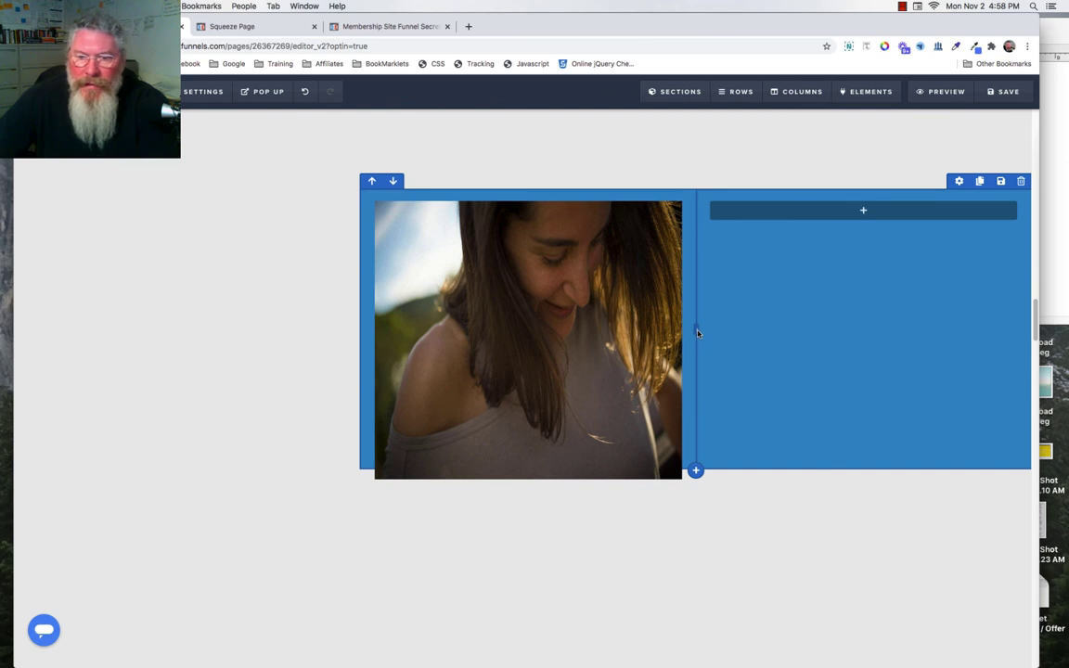
pyautogui.moveTo(782, 328); pyautogui.dragTo(863, 344)
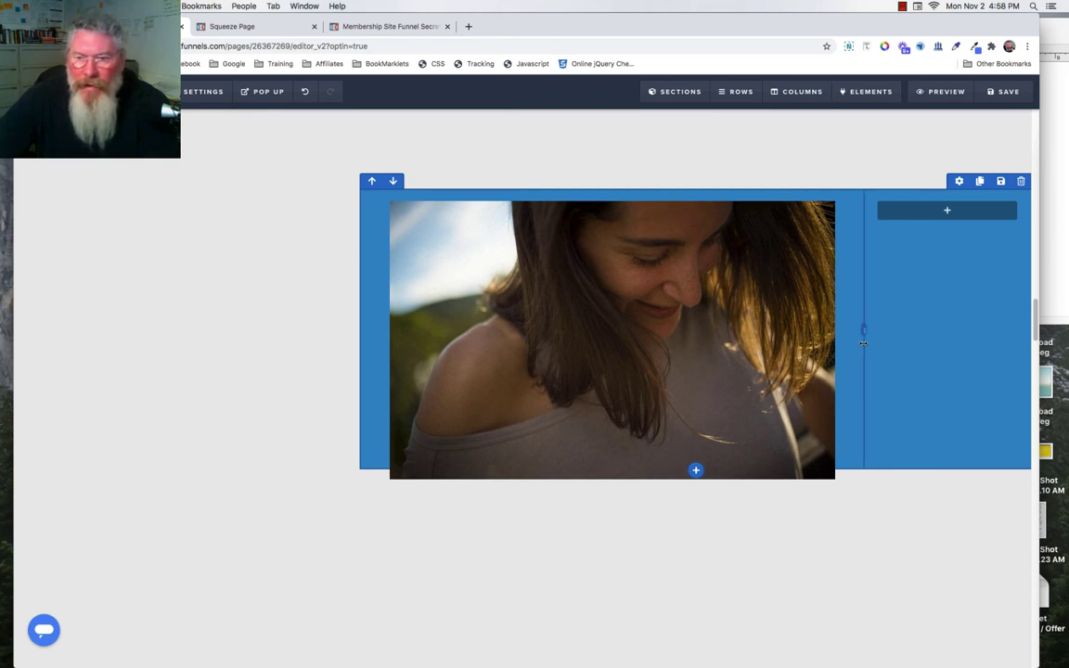
pyautogui.click(1004, 92)
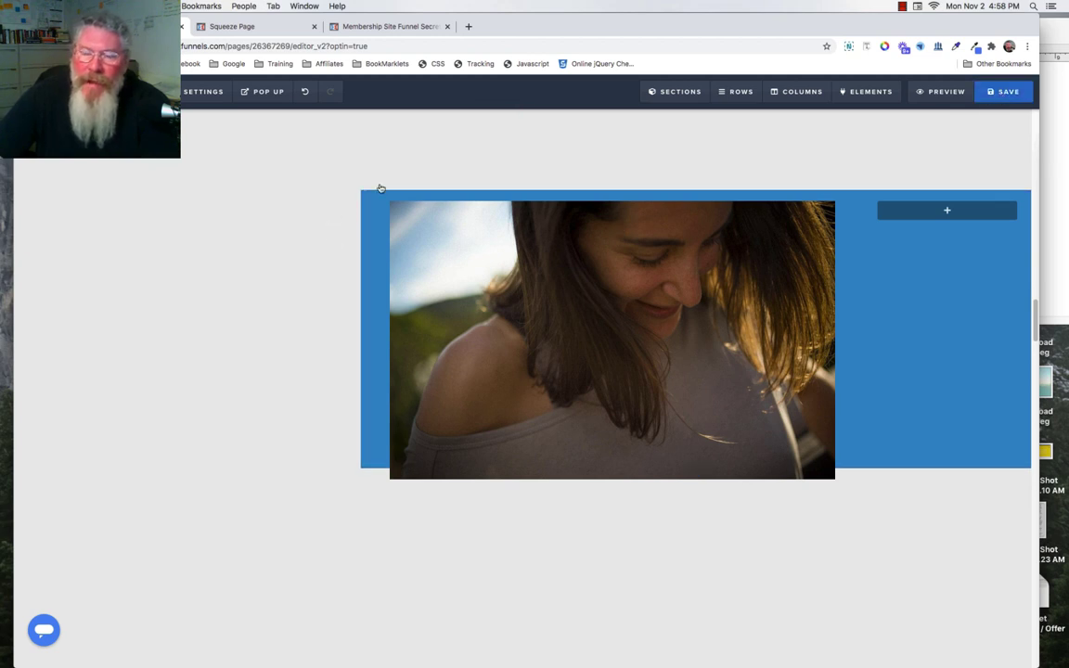
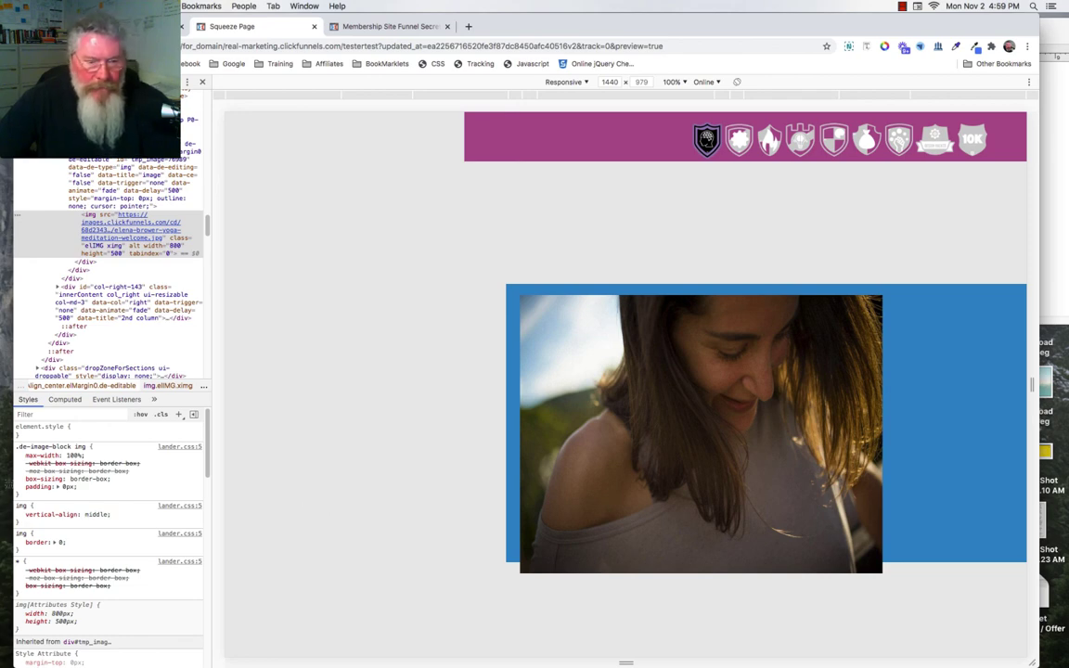
# Check the image's thirds guides in GIMP, then measure from the woman's eye to the image's upper-left corner in the preview
pyautogui.press('super+Tab')
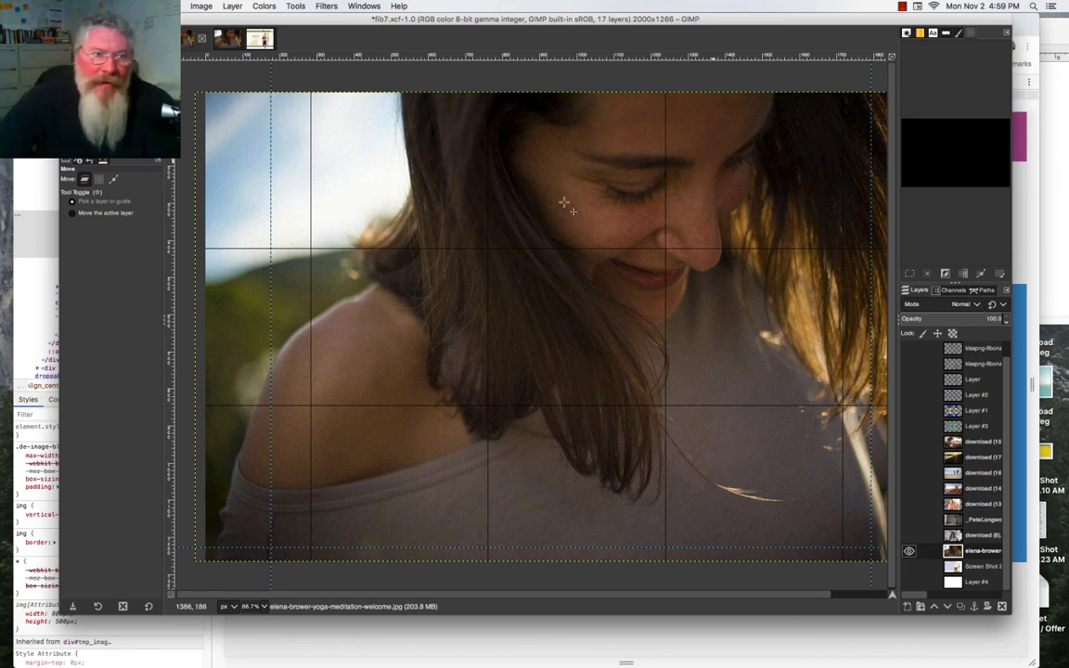
pyautogui.click(38, 252)
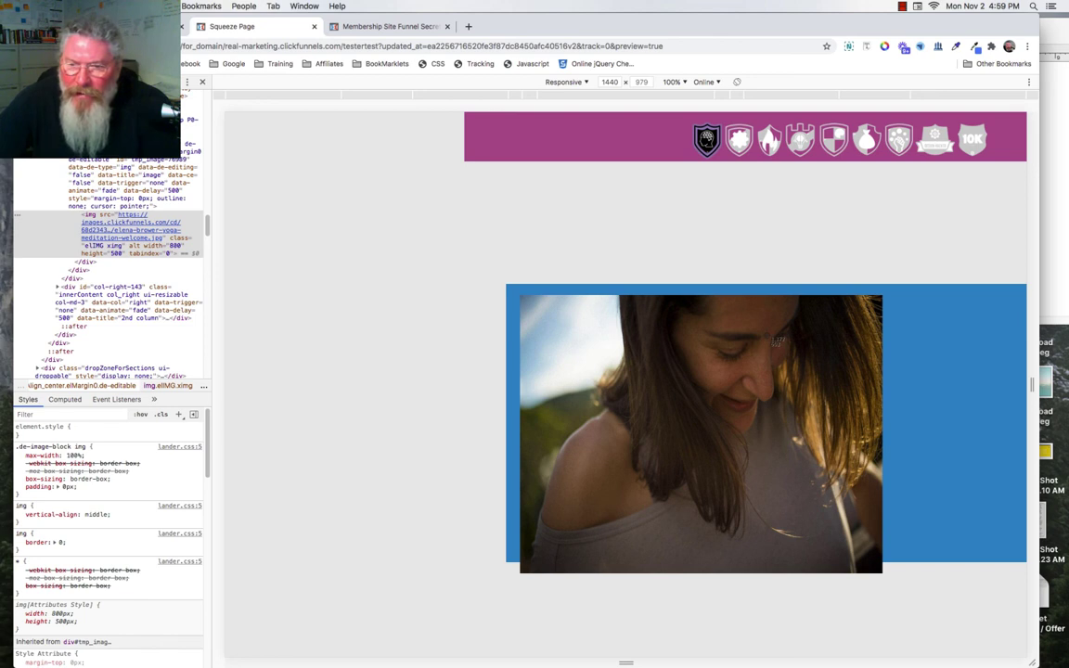
pyautogui.press('super+shift+4')
pyautogui.moveTo(767, 335); pyautogui.dragTo(519, 295)
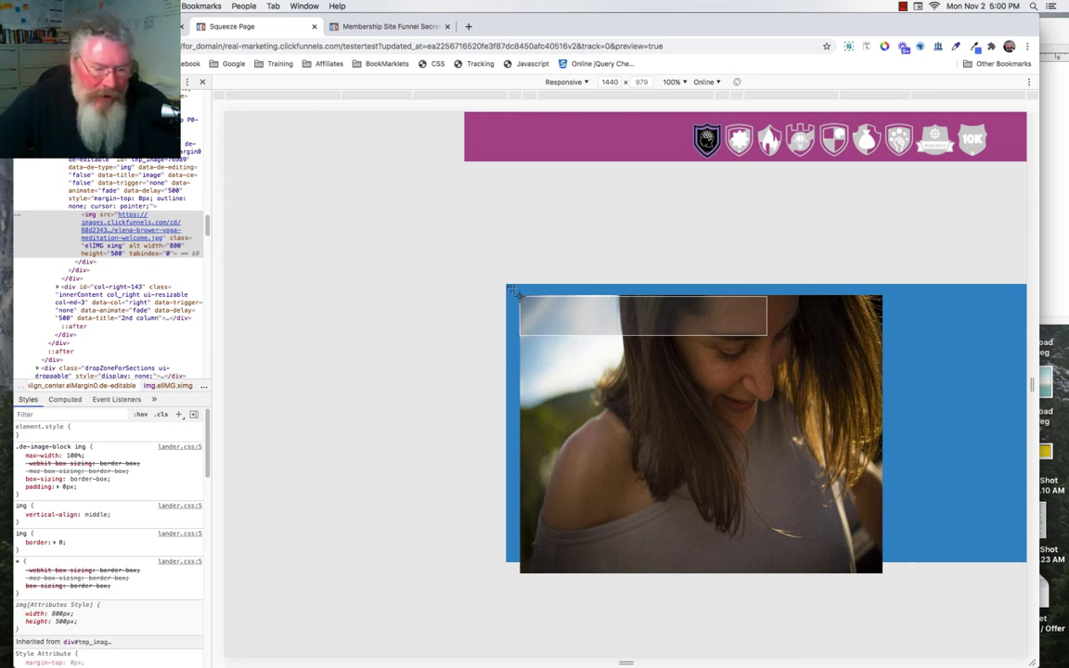
pyautogui.moveTo(520, 295); pyautogui.dragTo(519, 295)
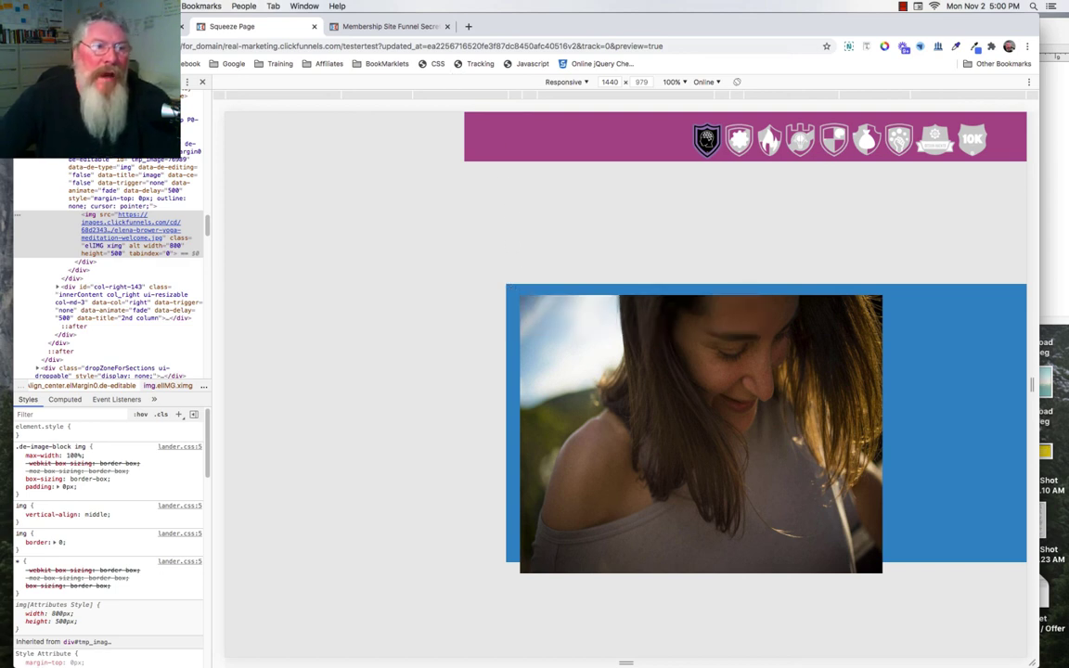
# Reopen the custom CSS in the page editor and set the subtracted image offset in the #7 width calculation to 445px
pyautogui.press('super+w')
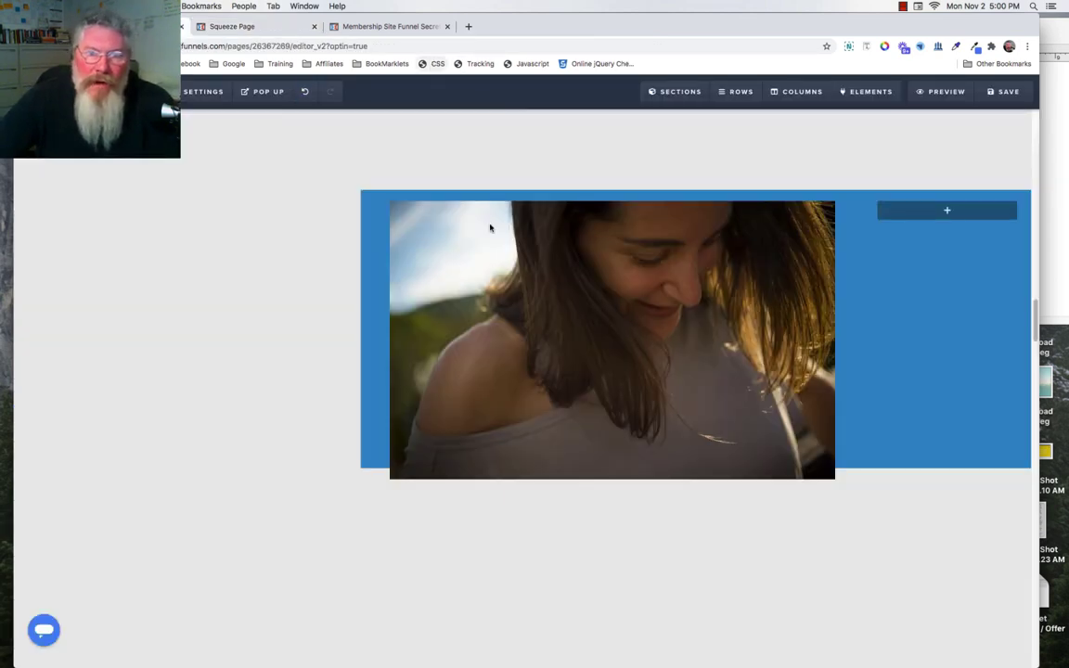
pyautogui.hotkey('ctrl', 'shift', 'c')
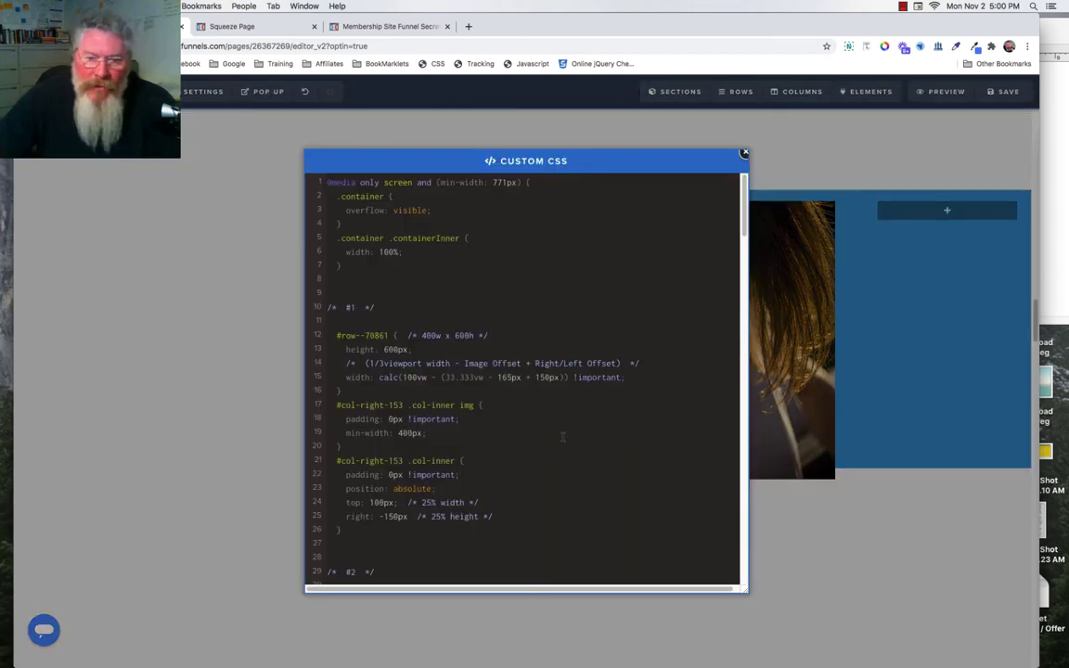
pyautogui.scroll(-20, 562, 436)
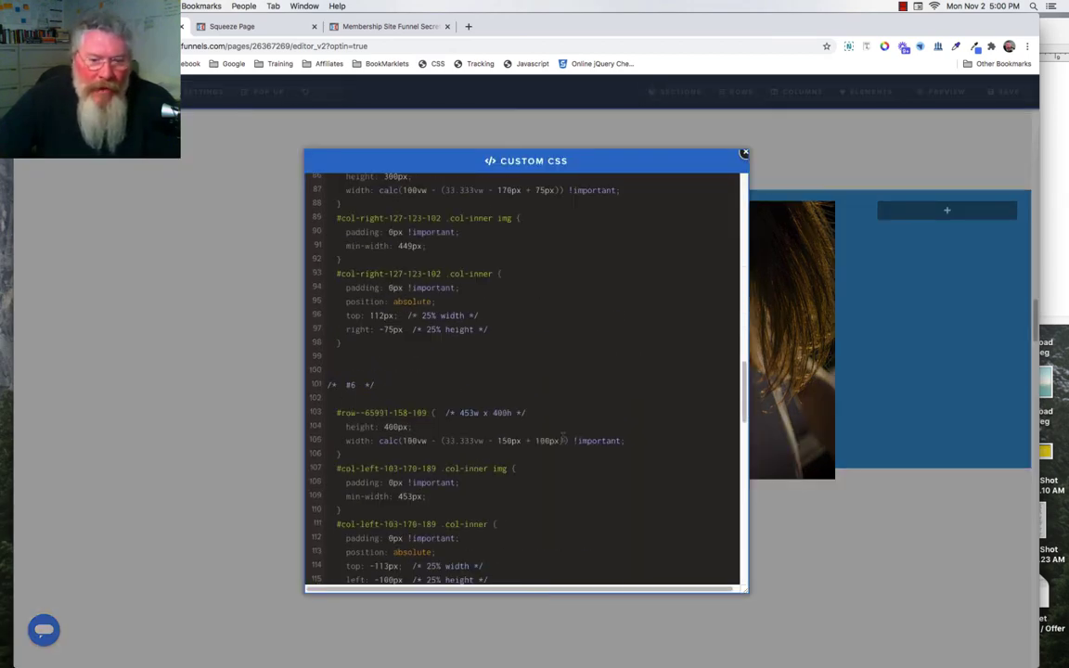
pyautogui.scroll(3, 563, 436)
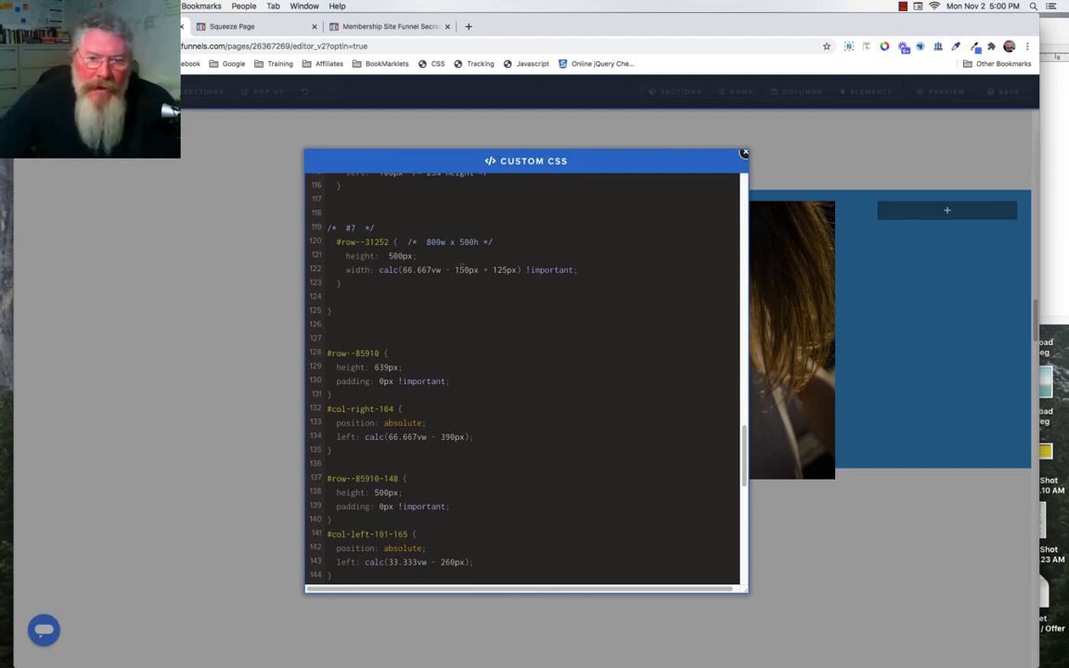
pyautogui.doubleClick(464, 269)
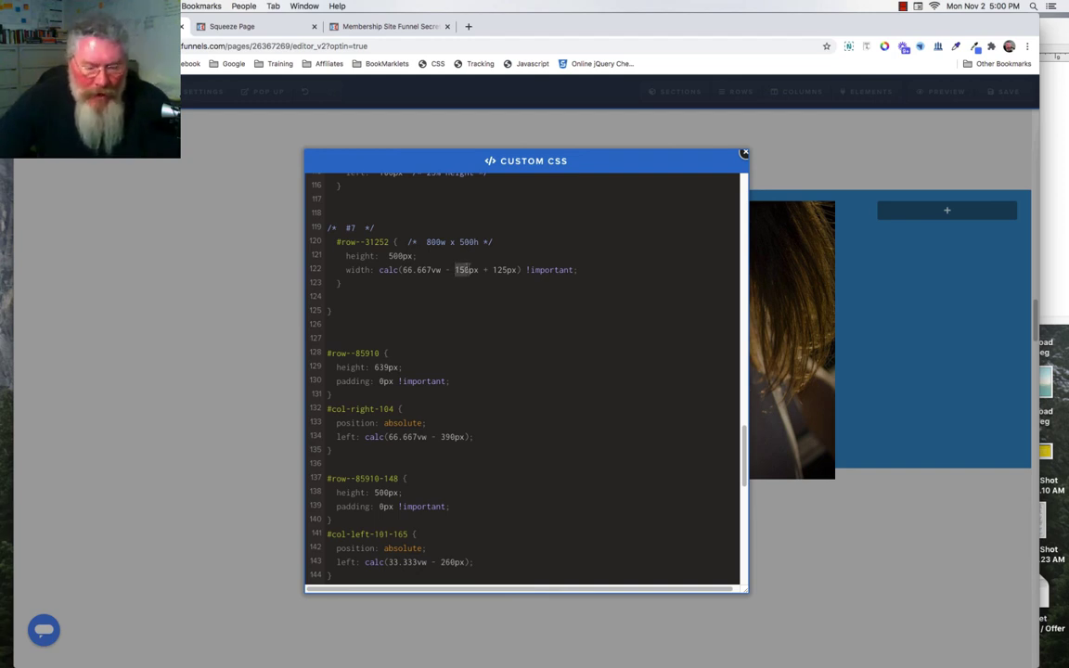
pyautogui.write('445')
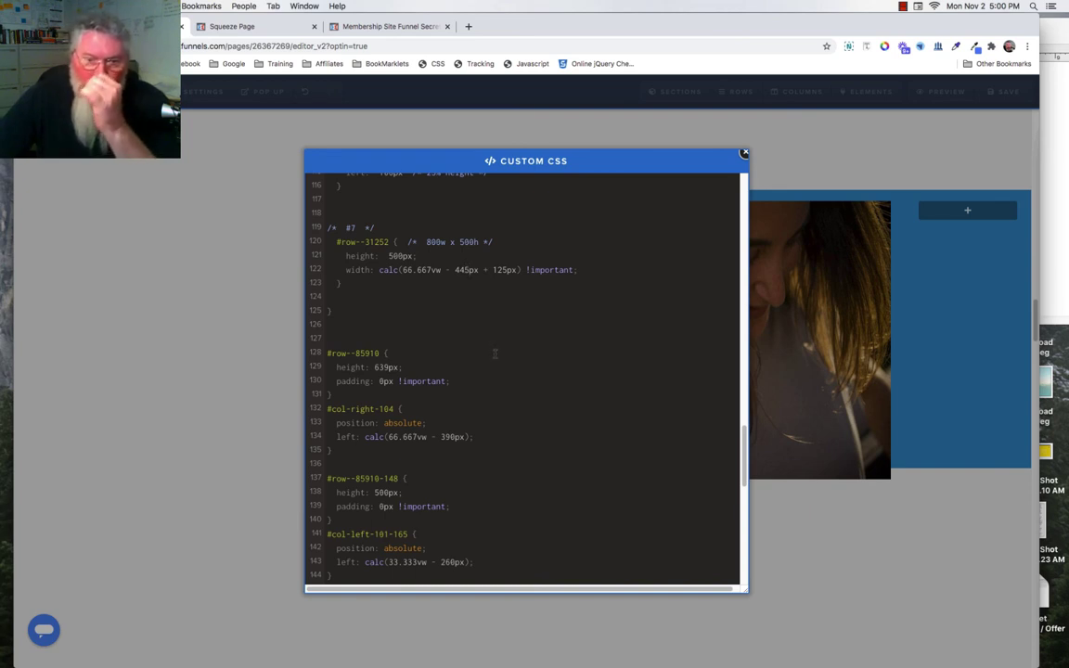
pyautogui.scroll(5, 494, 353)
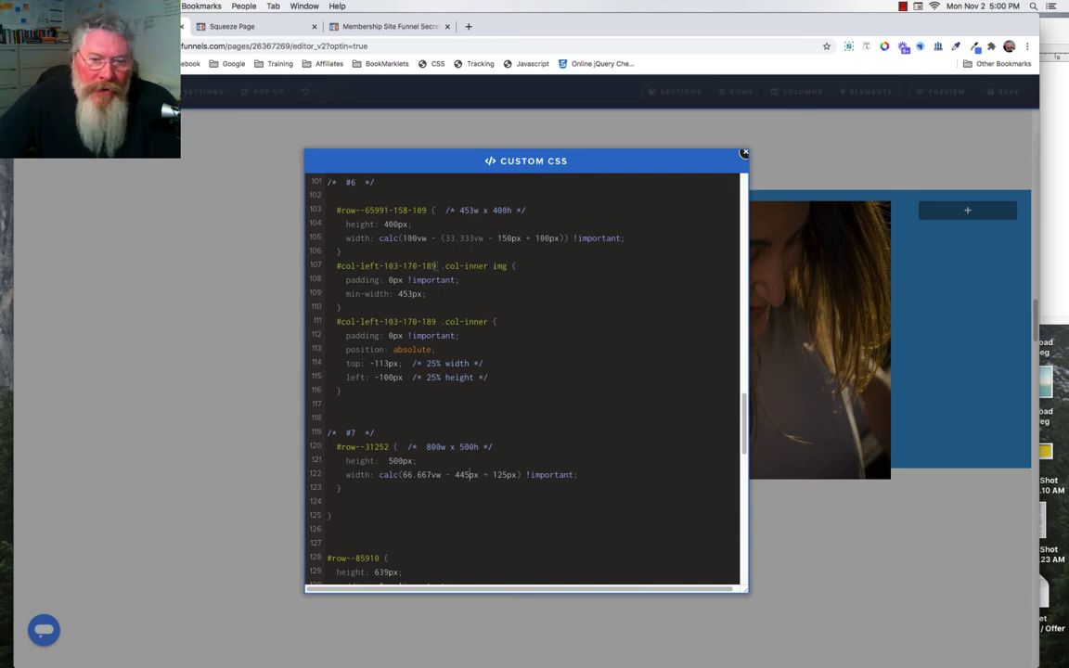
# Using the #6 column selector as reference, close the custom CSS and copy the CSS ID selector of the woman image's 1st column
pyautogui.moveTo(436, 266); pyautogui.dragTo(336, 266)
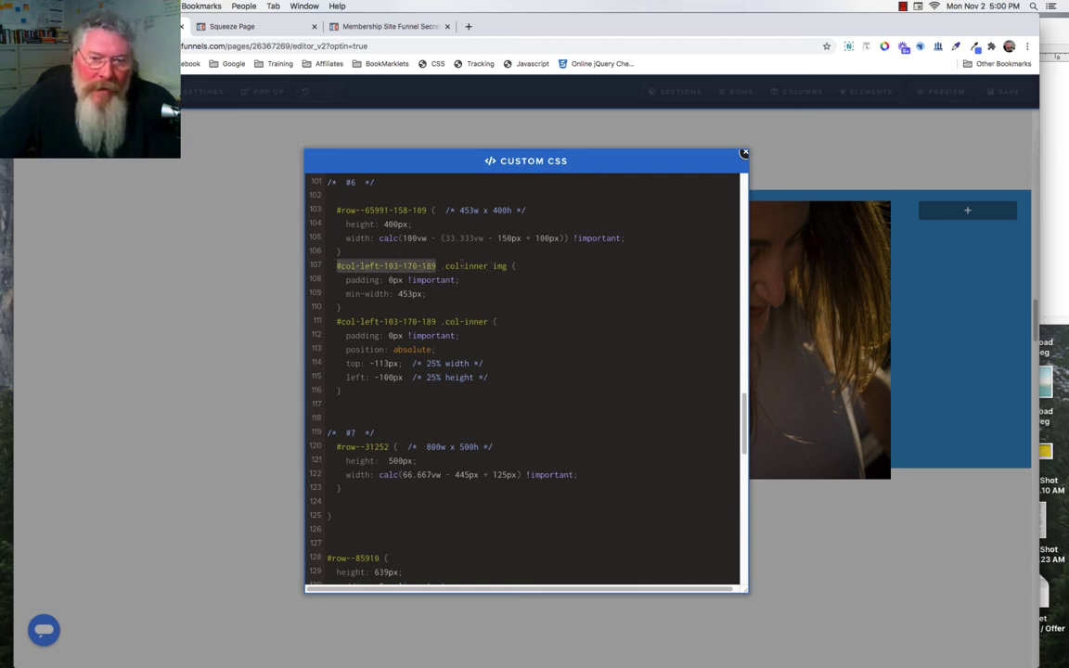
pyautogui.moveTo(488, 267); pyautogui.dragTo(336, 266)
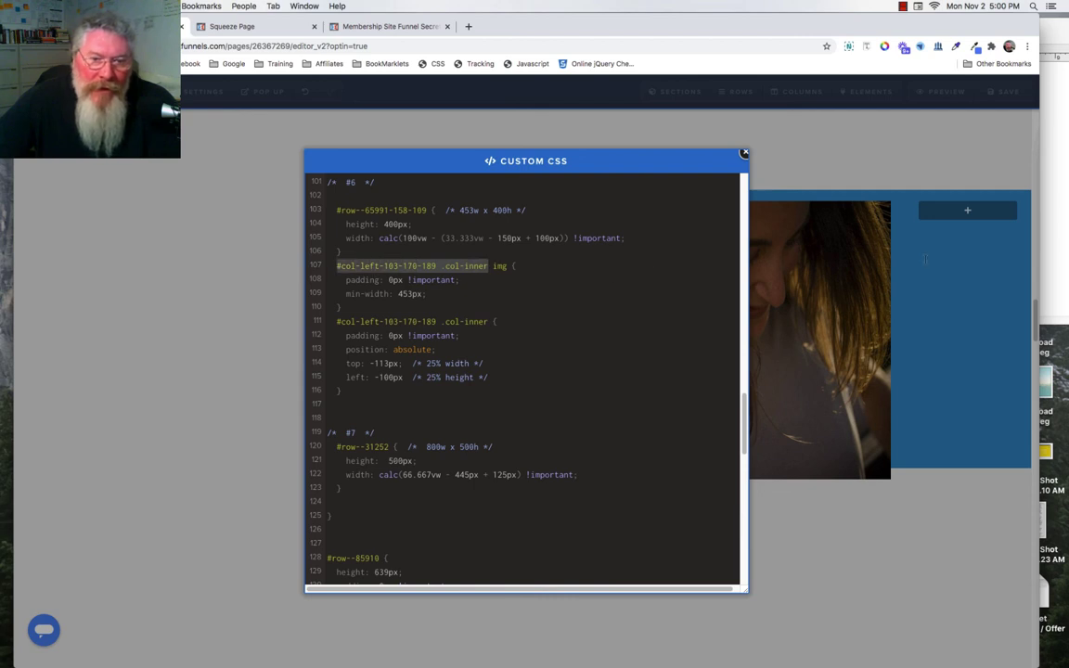
pyautogui.click(806, 95)
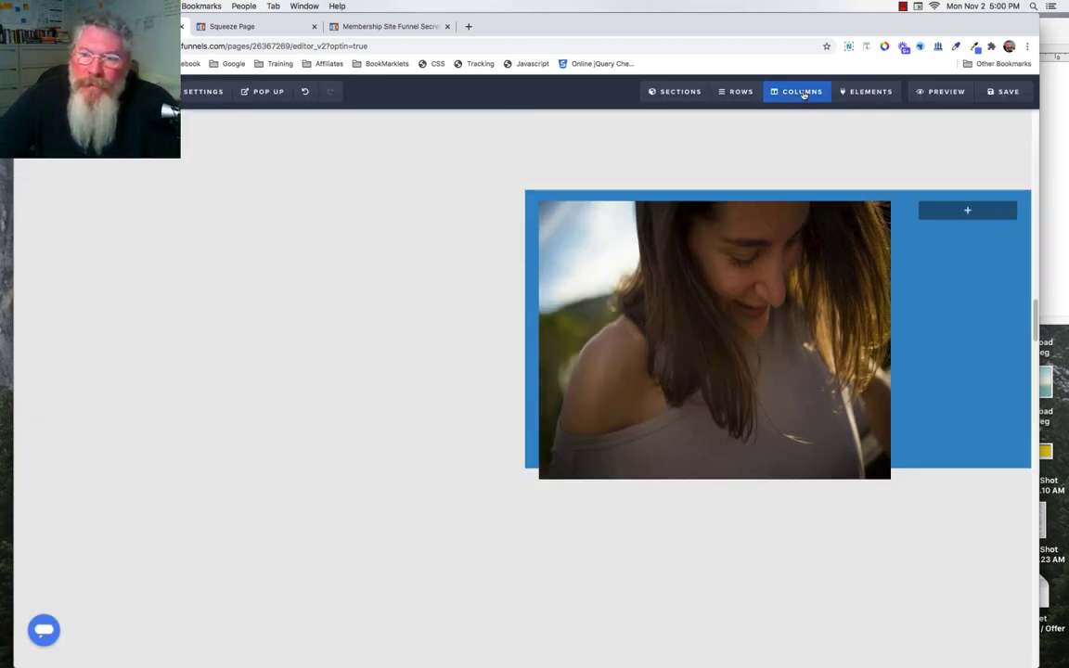
pyautogui.click(804, 94)
pyautogui.scroll(-2, 860, 412)
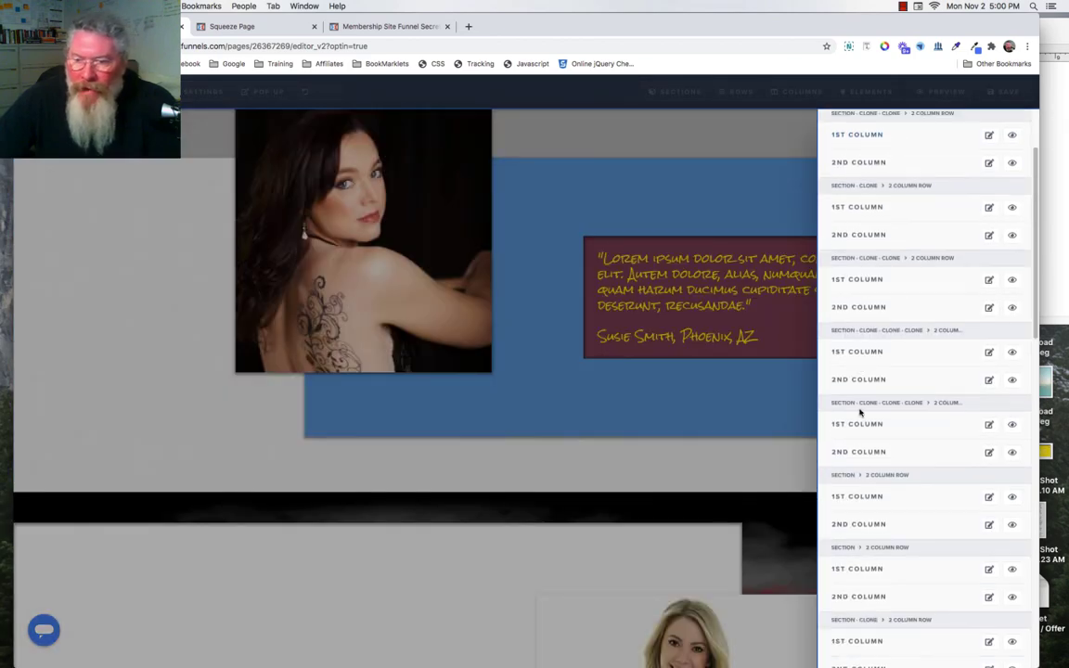
pyautogui.scroll(-3, 860, 412)
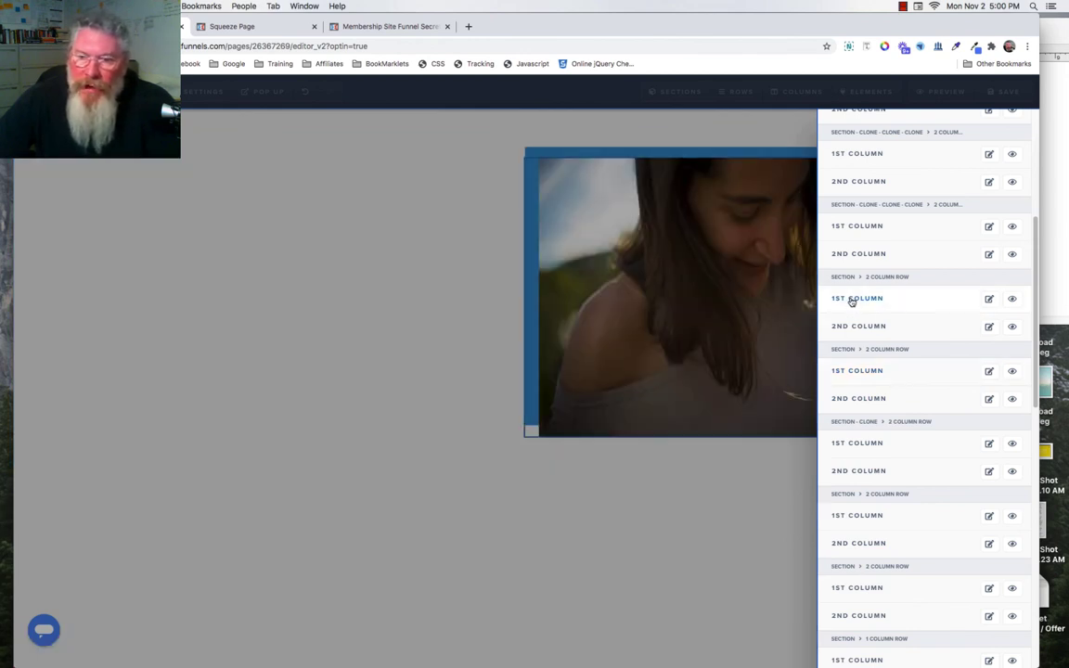
pyautogui.click(852, 302)
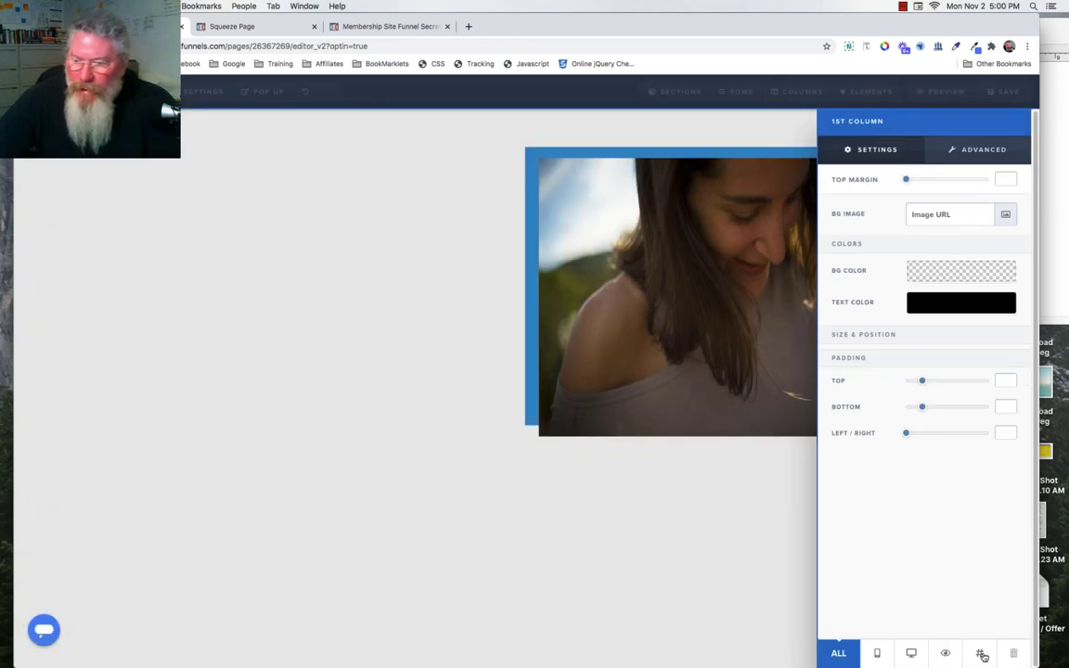
pyautogui.click(981, 656)
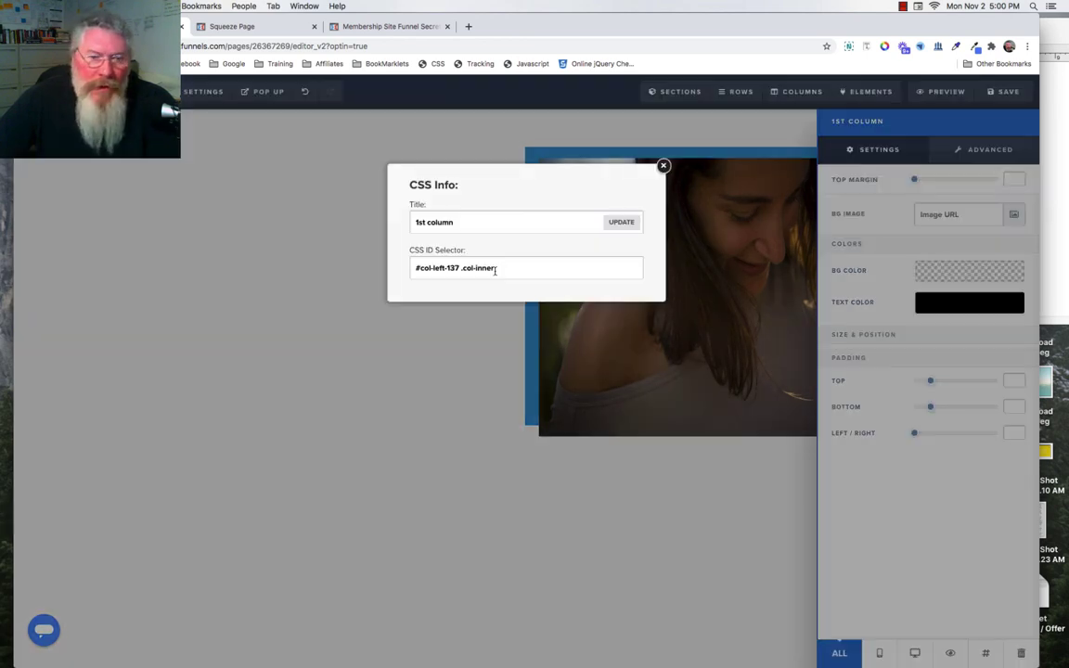
pyautogui.moveTo(496, 269); pyautogui.dragTo(395, 278)
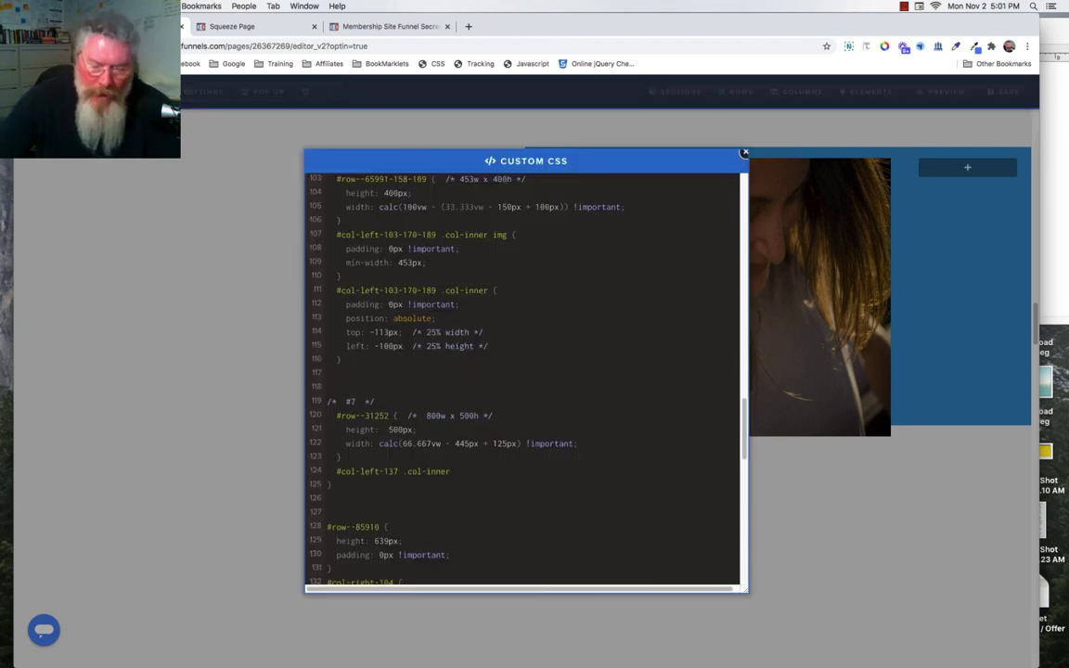
# Back in the custom CSS, create an empty rule for #col-left-137 .col-inner img inside section #7, below the row rule
pyautogui.write('img')
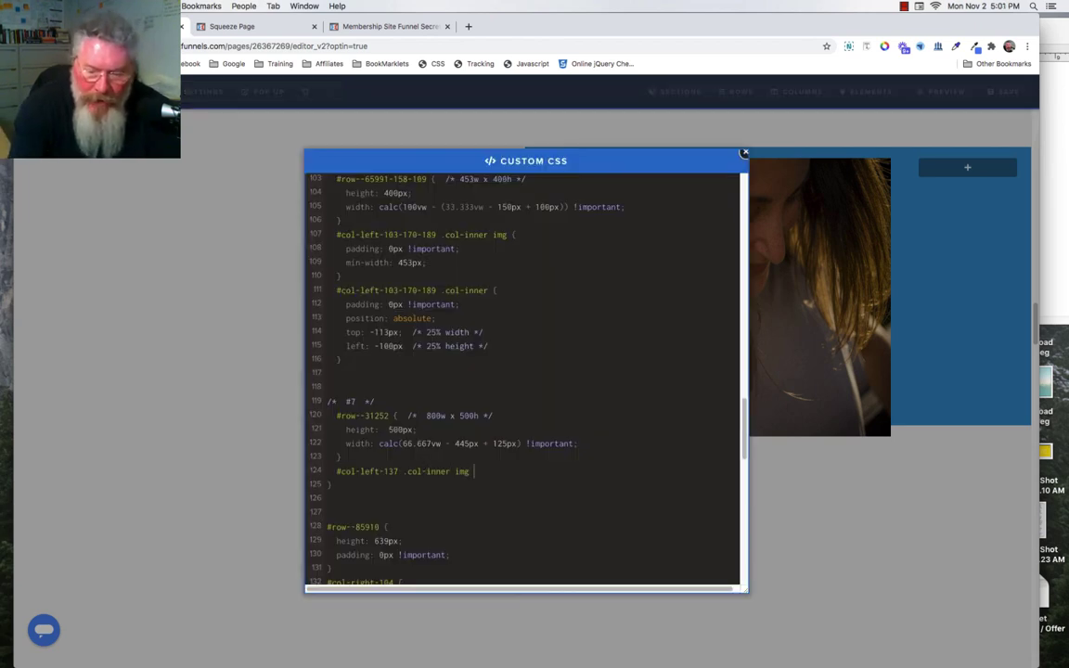
pyautogui.write(' {')
pyautogui.press('Return')
pyautogui.press('Return')
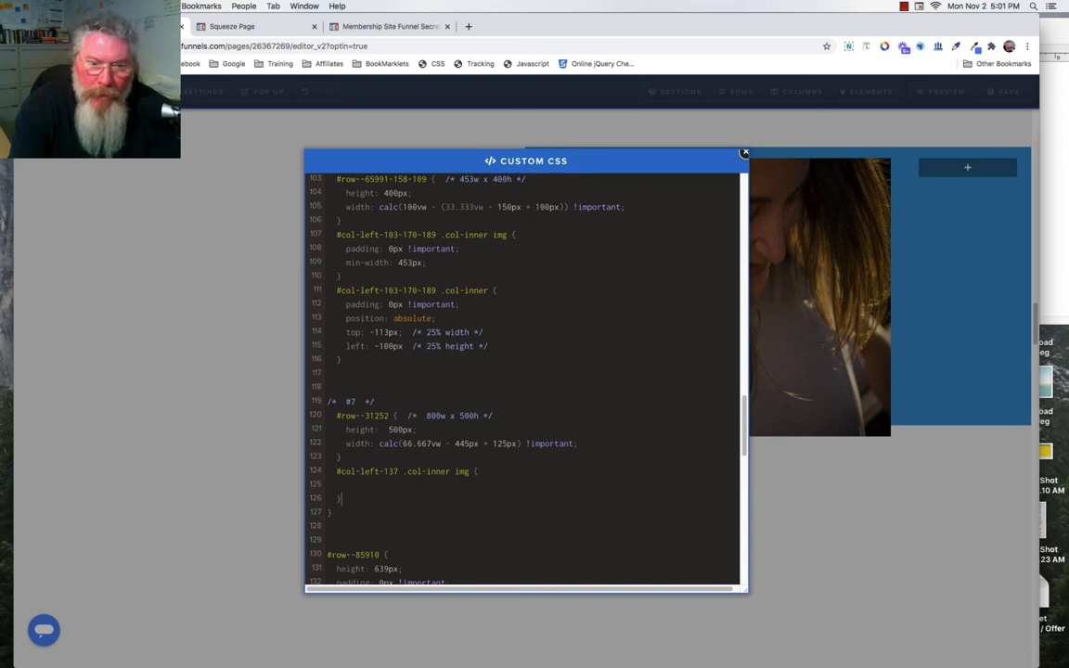
pyautogui.write('}')
pyautogui.press('Up')
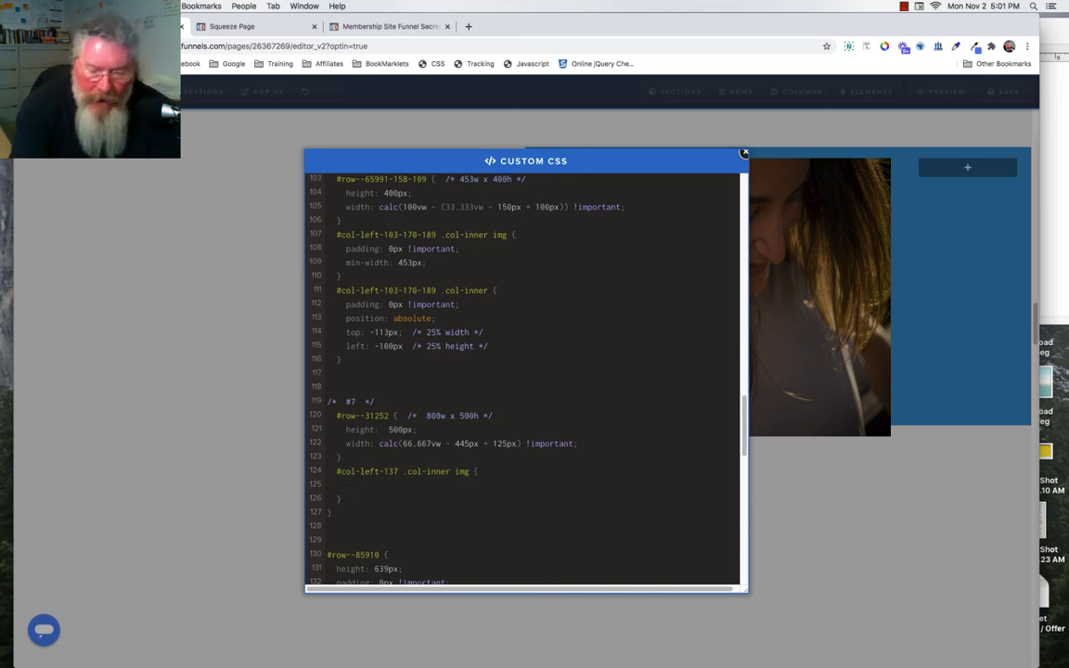
# Add padding: 0px !important; to the #col-left-137 .col-inner img rule
pyautogui.write('padding')
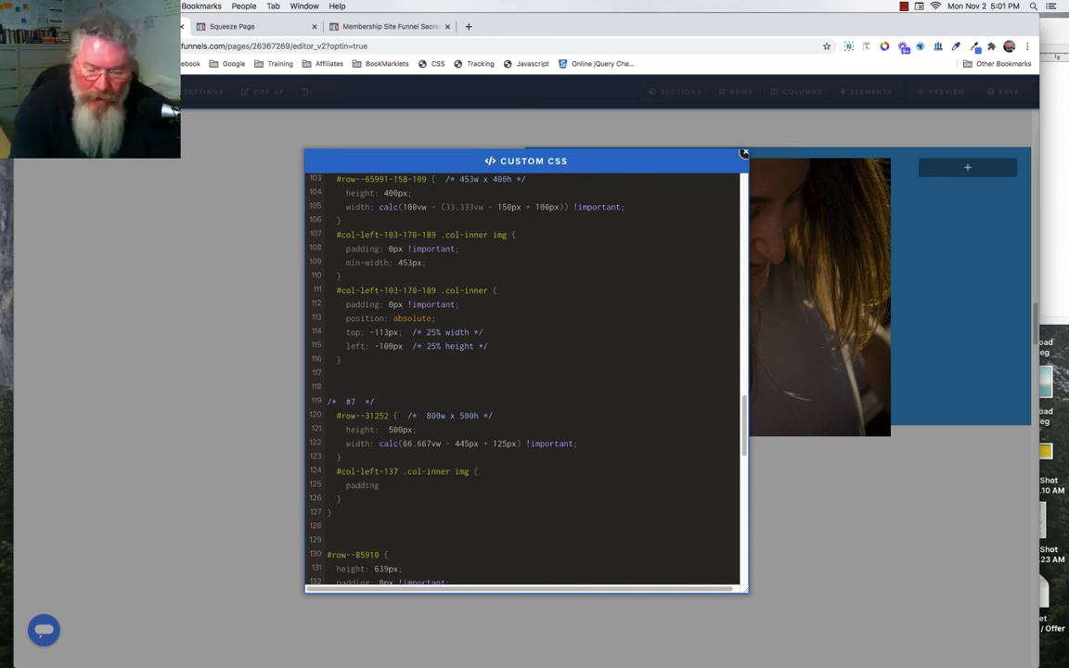
pyautogui.write(': ')
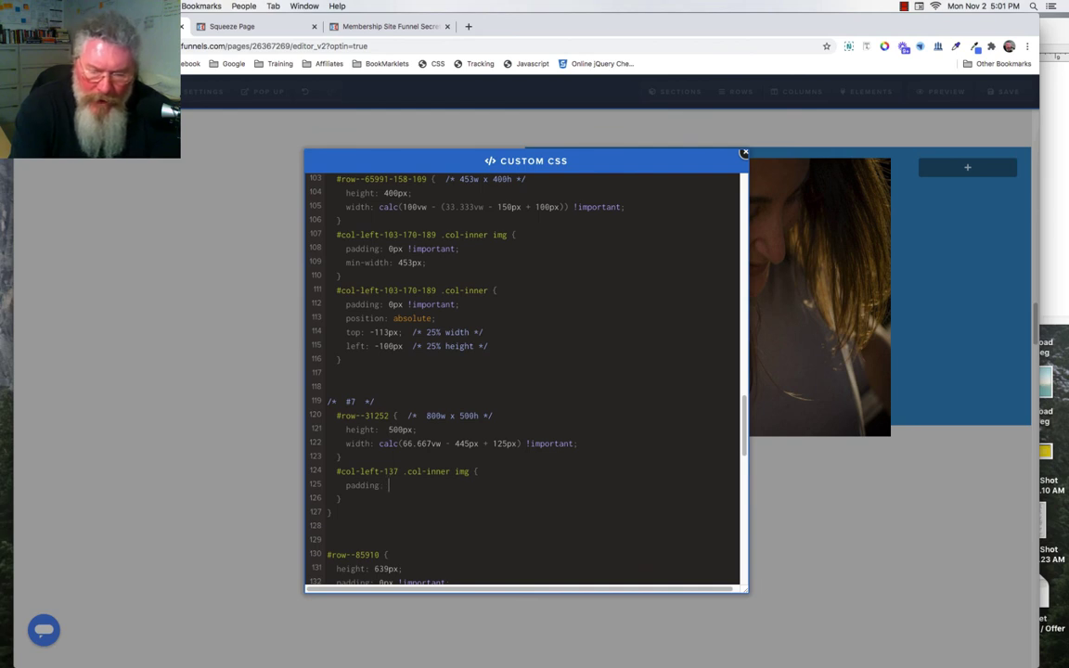
pyautogui.write('0px ')
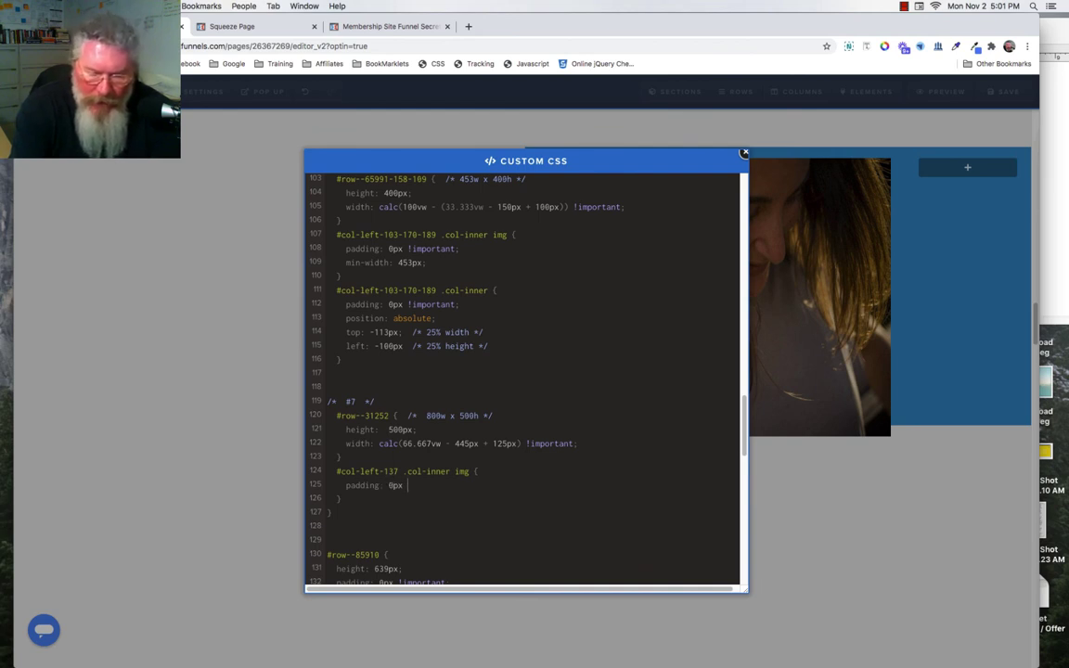
pyautogui.write('!important')
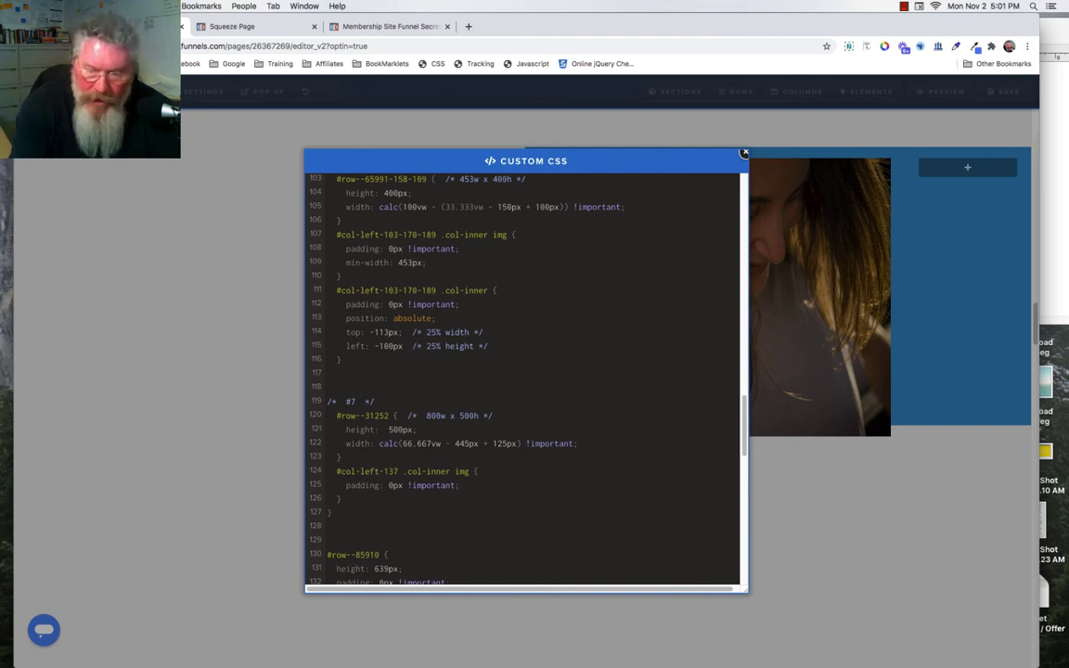
pyautogui.write(';')
pyautogui.press('Return')
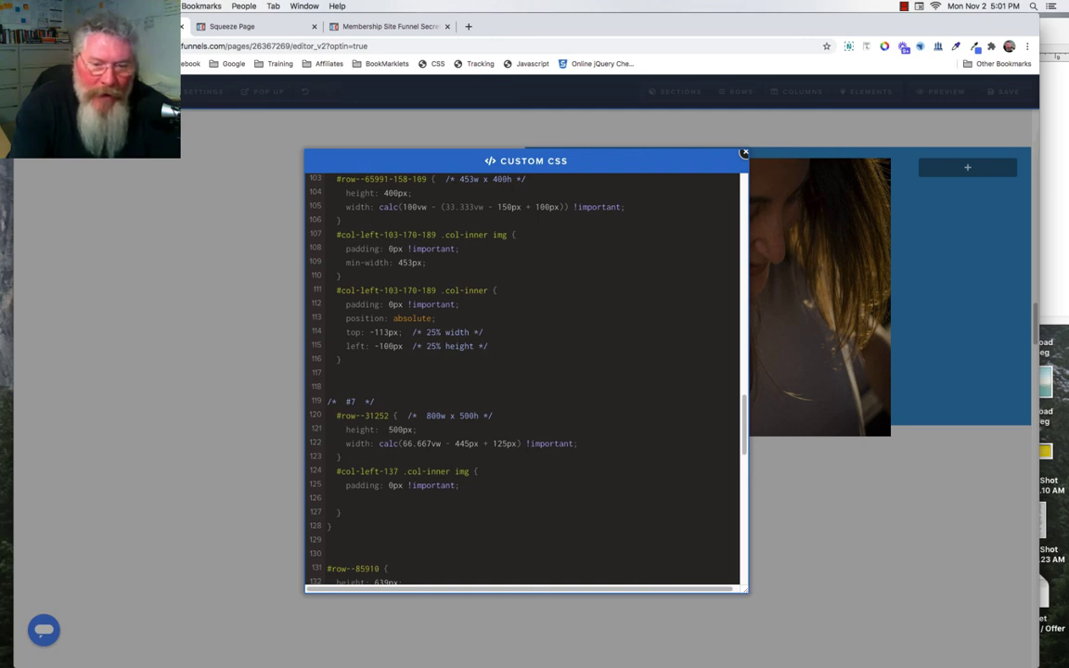
# Add min-width: 800px; below the padding in the #col-left-137 .col-inner img rule
pyautogui.write('min')
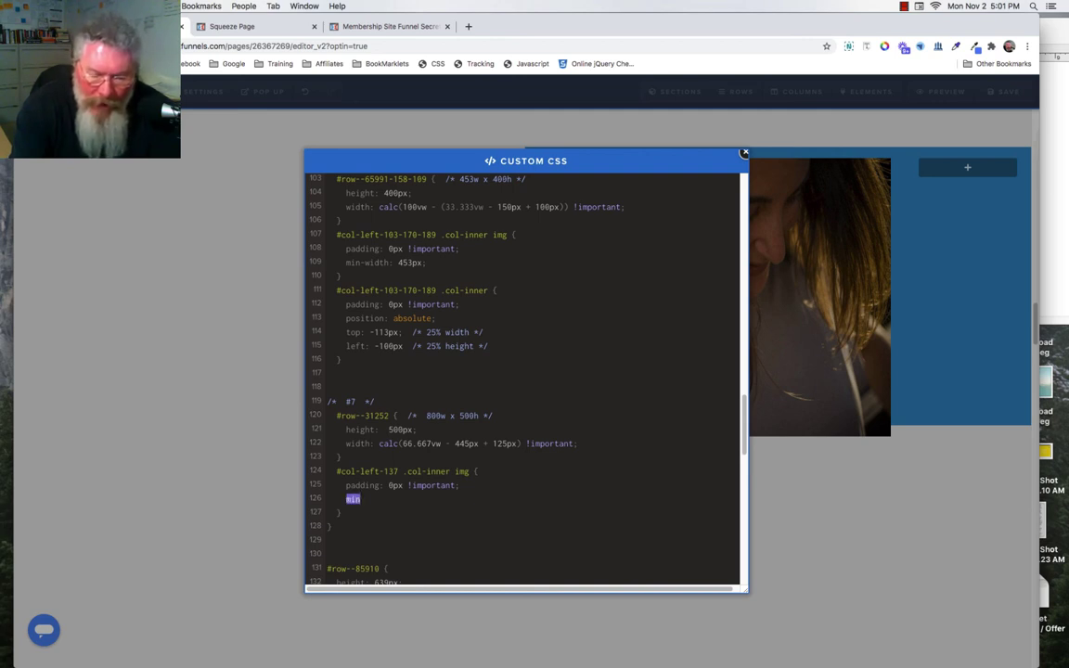
pyautogui.write('-width')
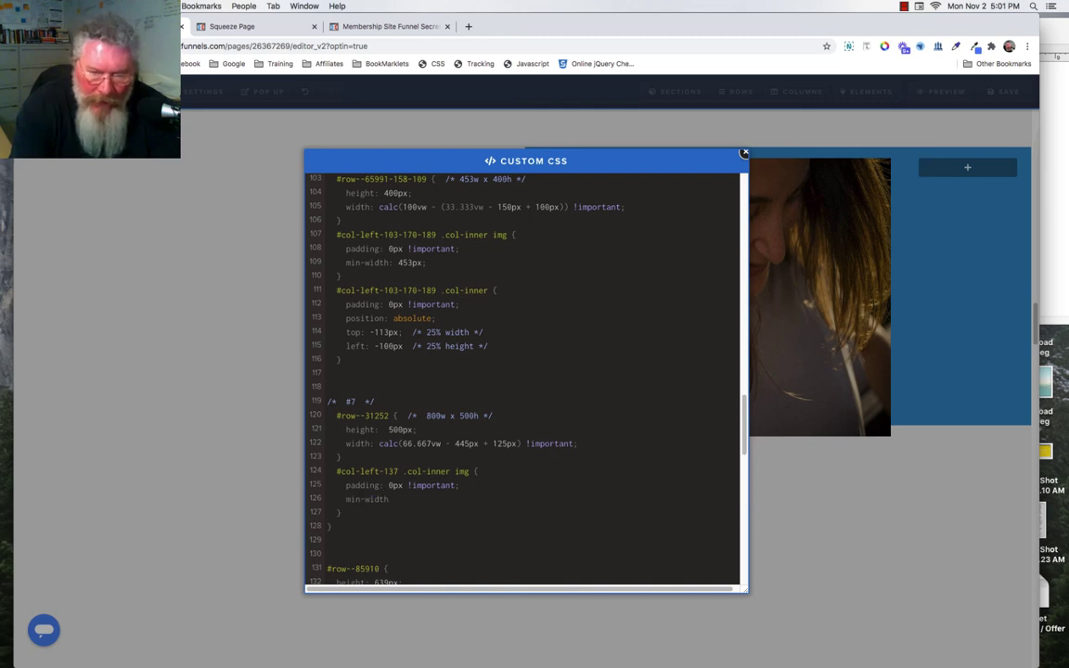
pyautogui.write(': 800')
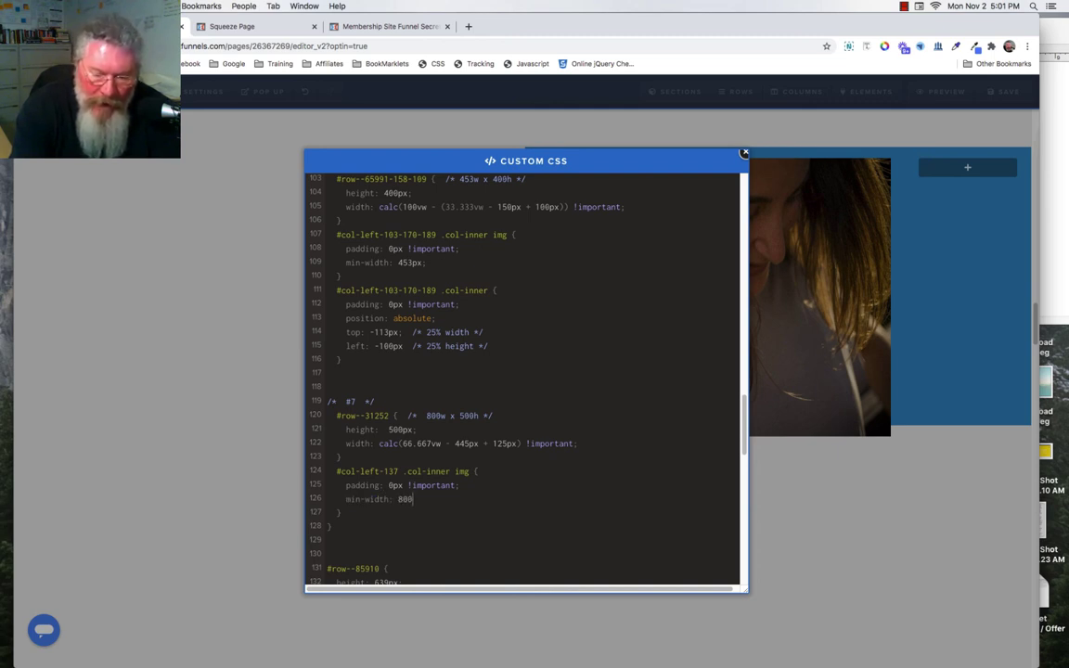
pyautogui.write('px;')
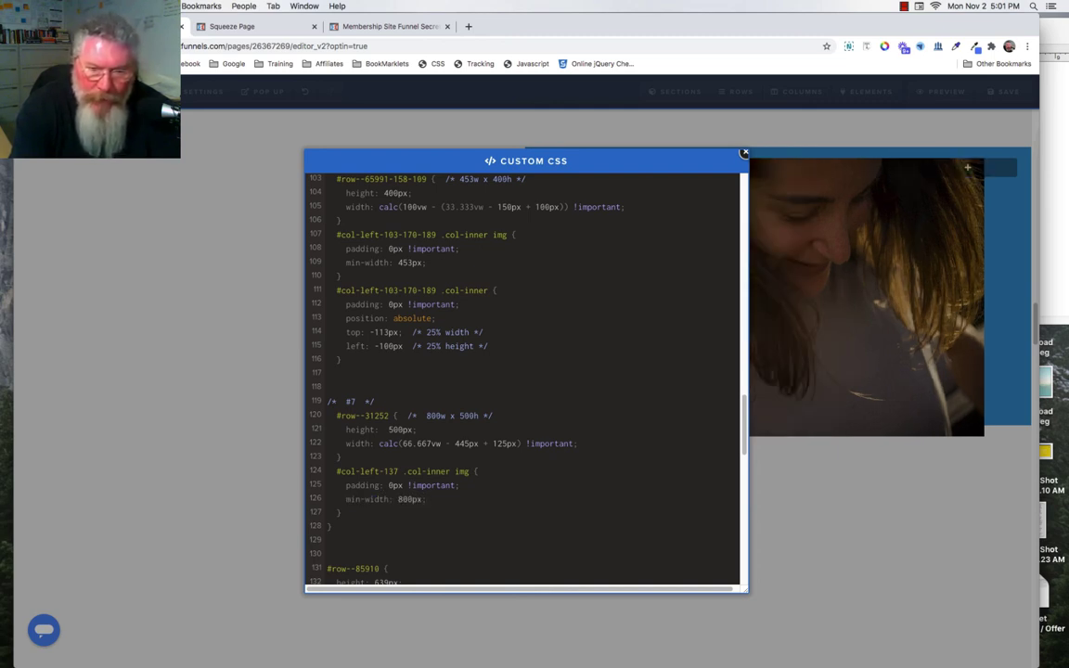
# Create an empty rule for #col-left-137 .col-inner directly below the image rule in section #7
pyautogui.click(361, 513)
pyautogui.press('Return')
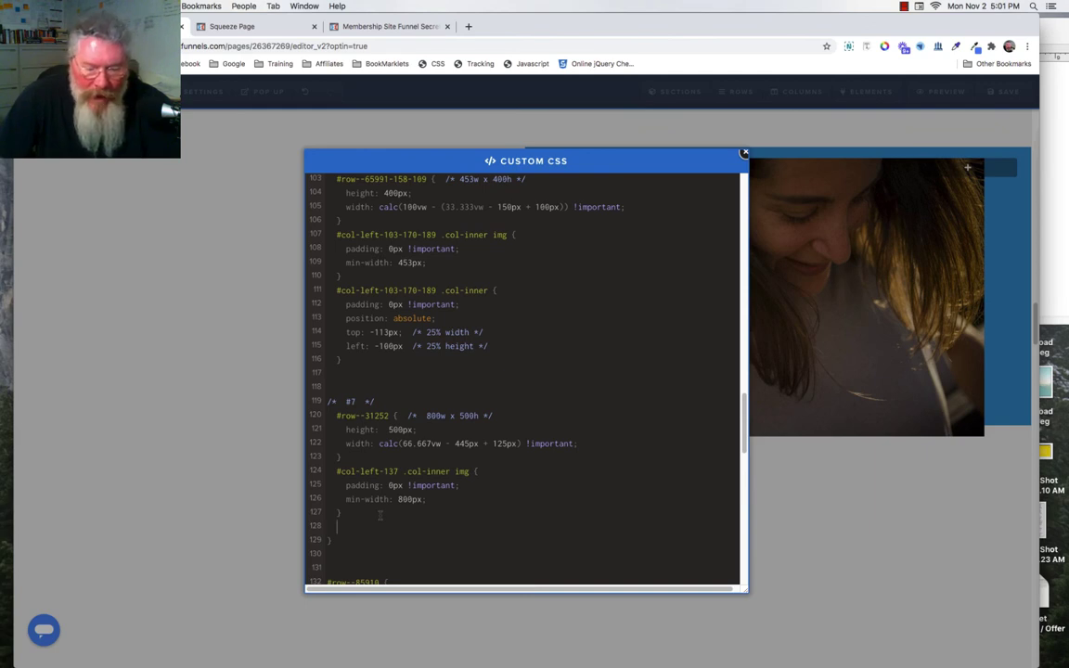
pyautogui.write('#col-left-137 .col-inner')
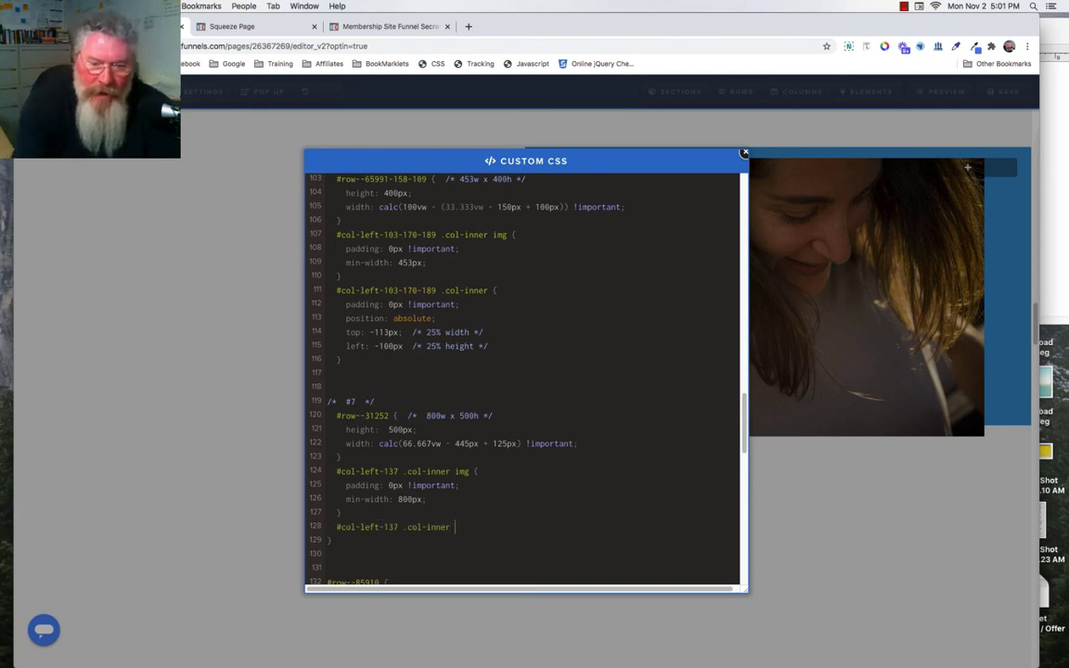
pyautogui.write('{')
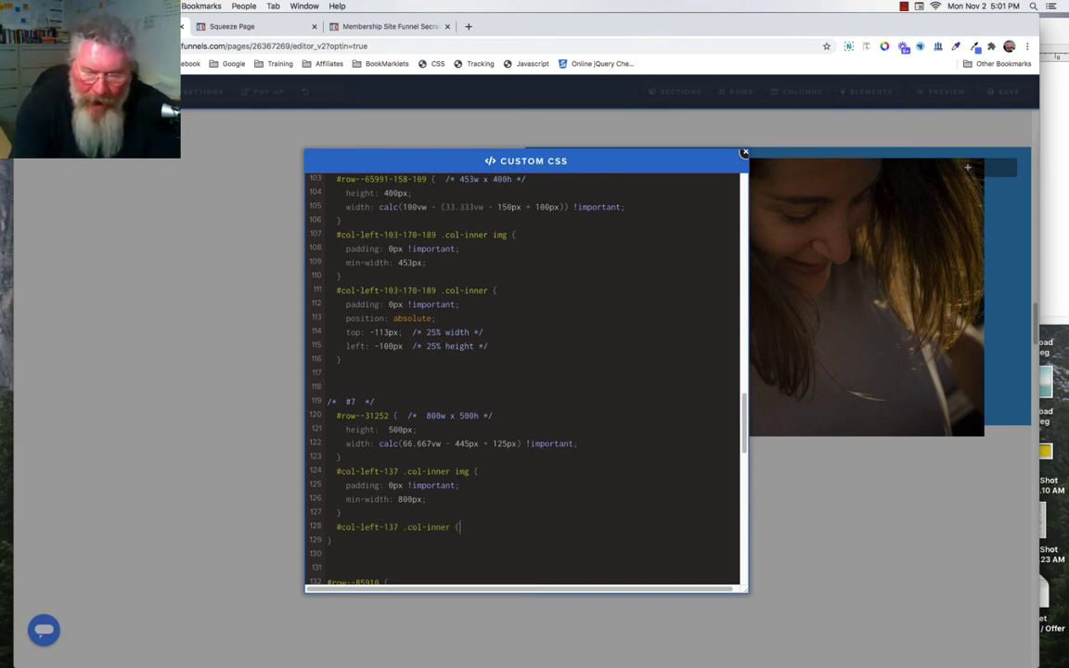
pyautogui.press('Return')
pyautogui.press('Return')
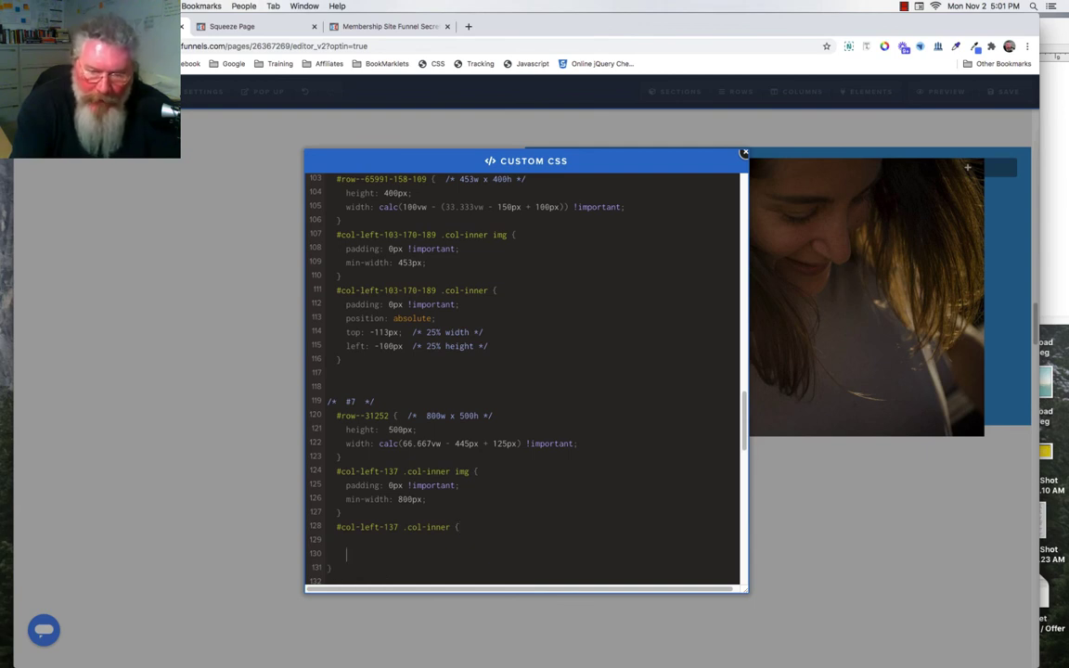
pyautogui.press('BackSpace')
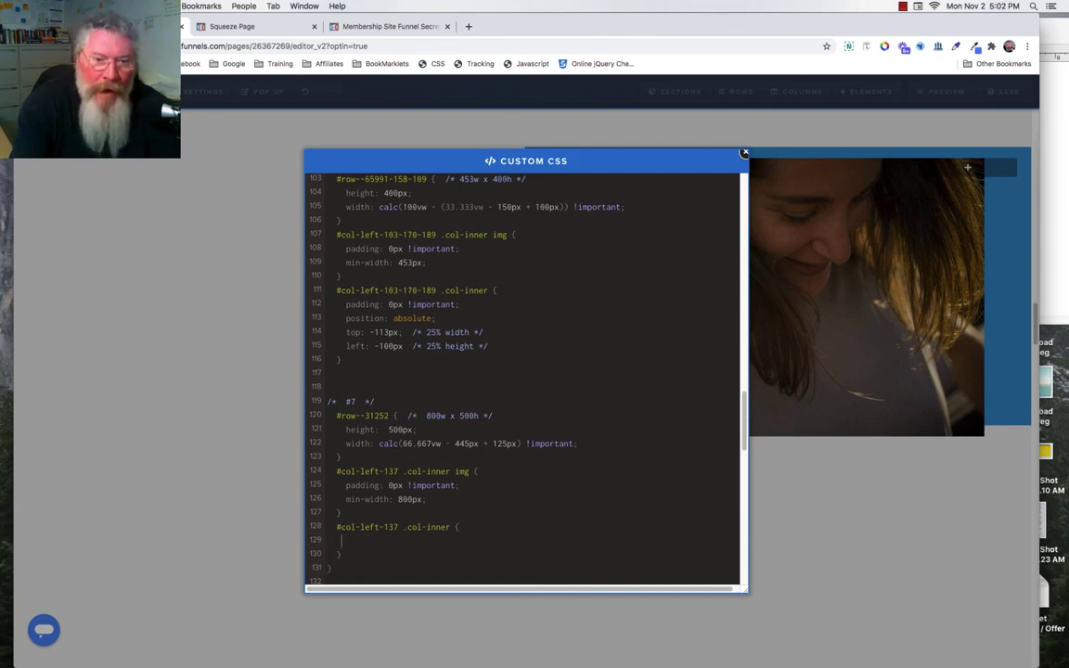
# Enter padding: 0px !iportant; as the first declaration of the #col-left-137 .col-inner rule
pyautogui.write('pad')
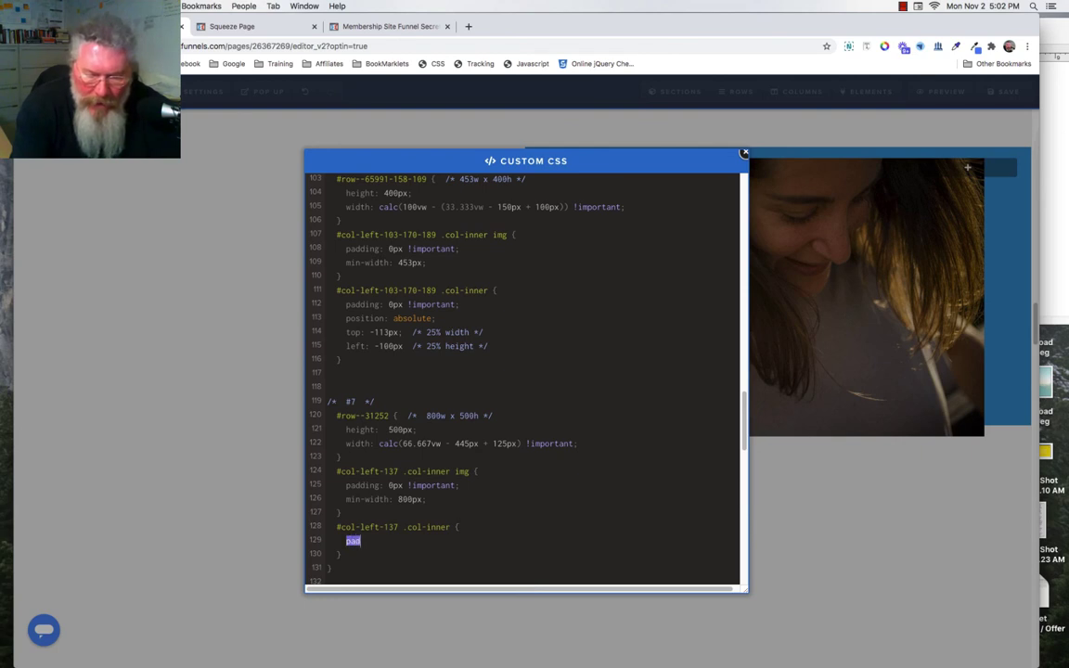
pyautogui.write('ding: 0px !i')
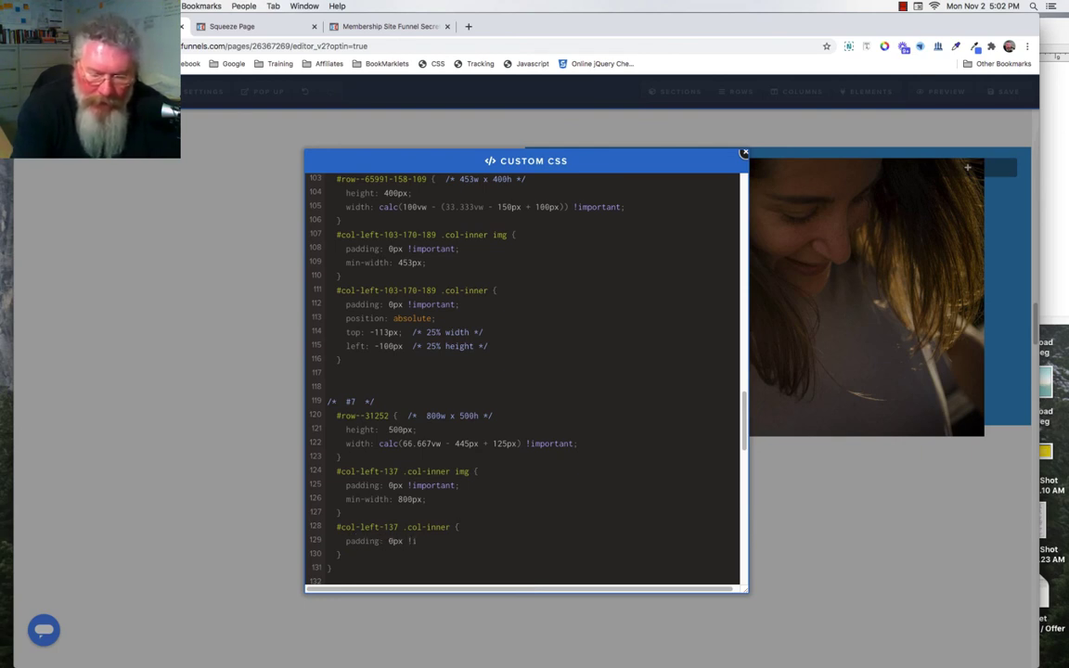
pyautogui.write('mp')
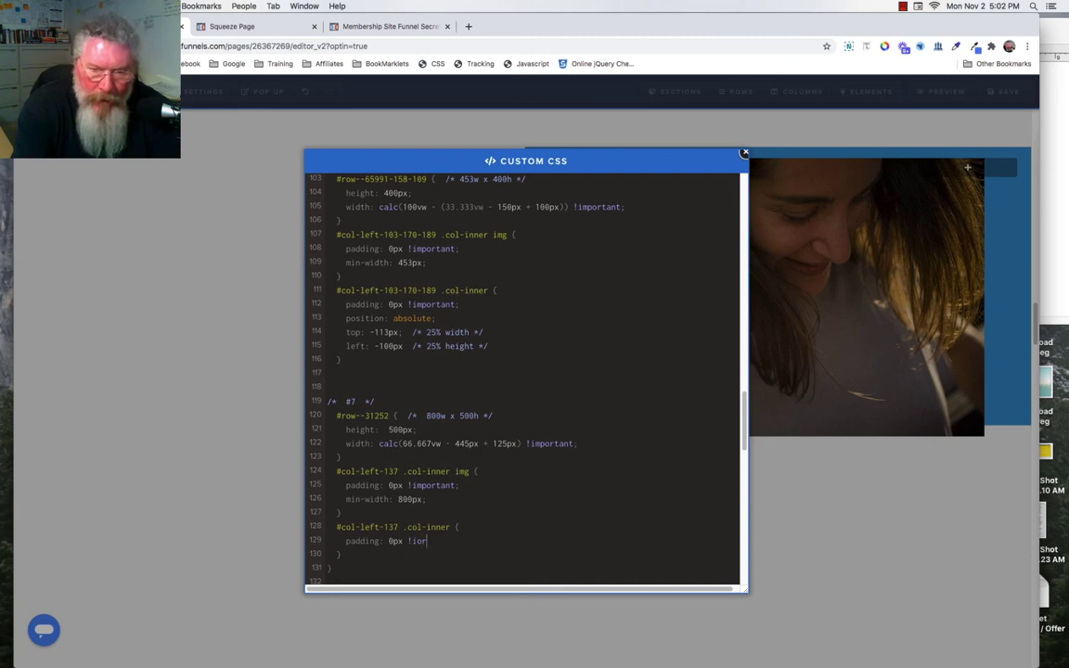
pyautogui.press('BackSpace')
pyautogui.press('BackSpace')
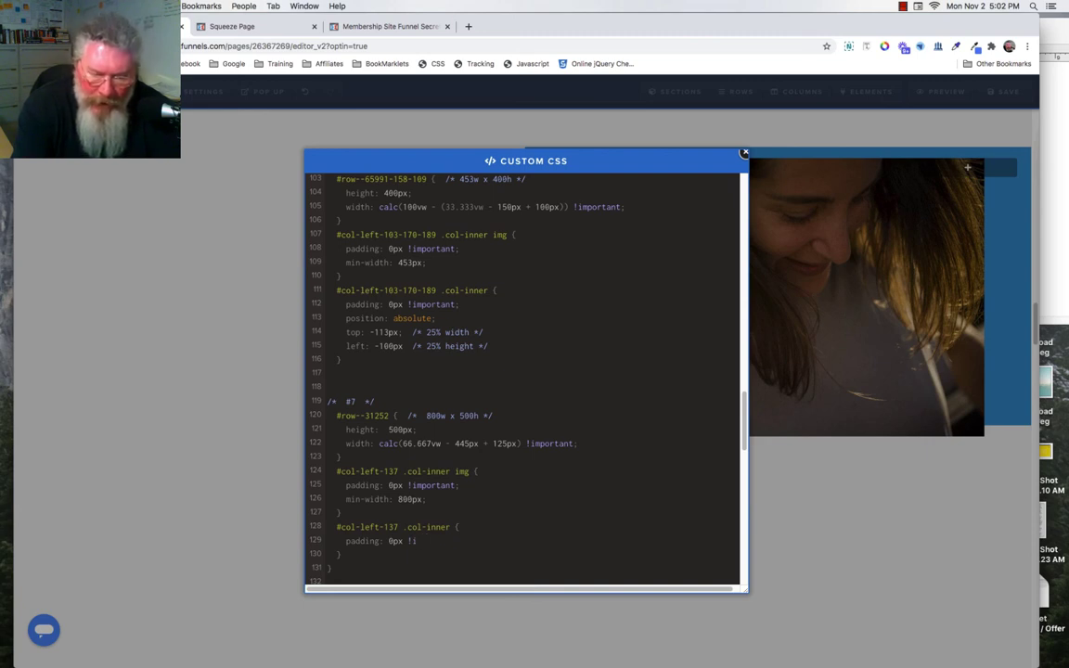
pyautogui.write('portant')
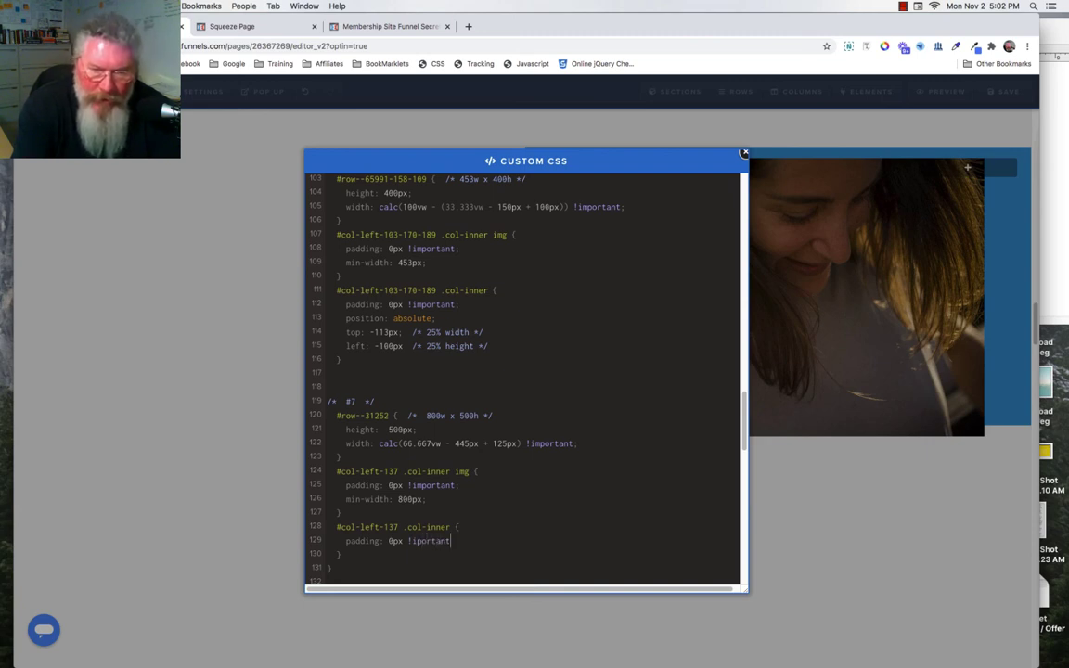
pyautogui.write('; ')
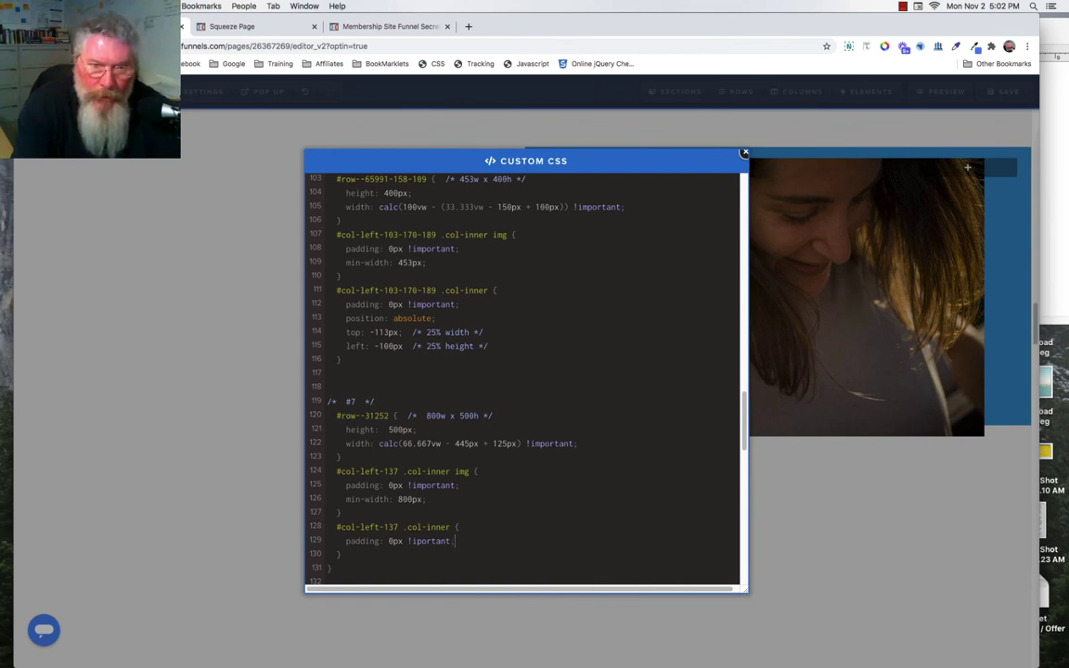
# Add position: absolute; below the padding in the #col-left-137 .col-inner rule
pyautogui.write('postion')
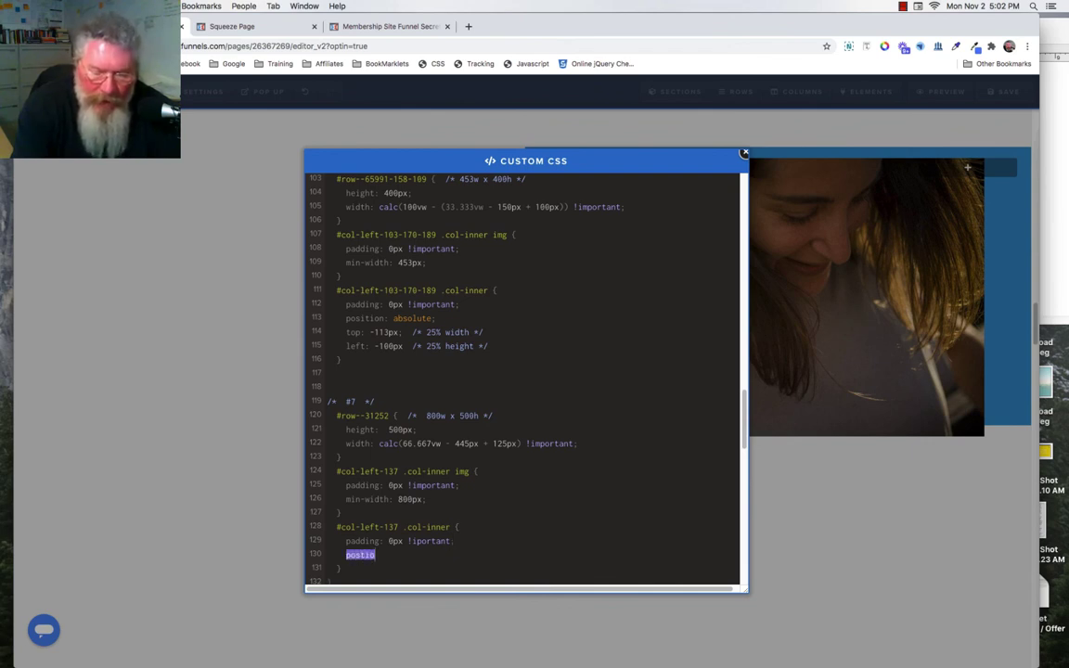
pyautogui.press('BackSpace')
pyautogui.press('BackSpace')
pyautogui.press('BackSpace')
pyautogui.press('BackSpace')
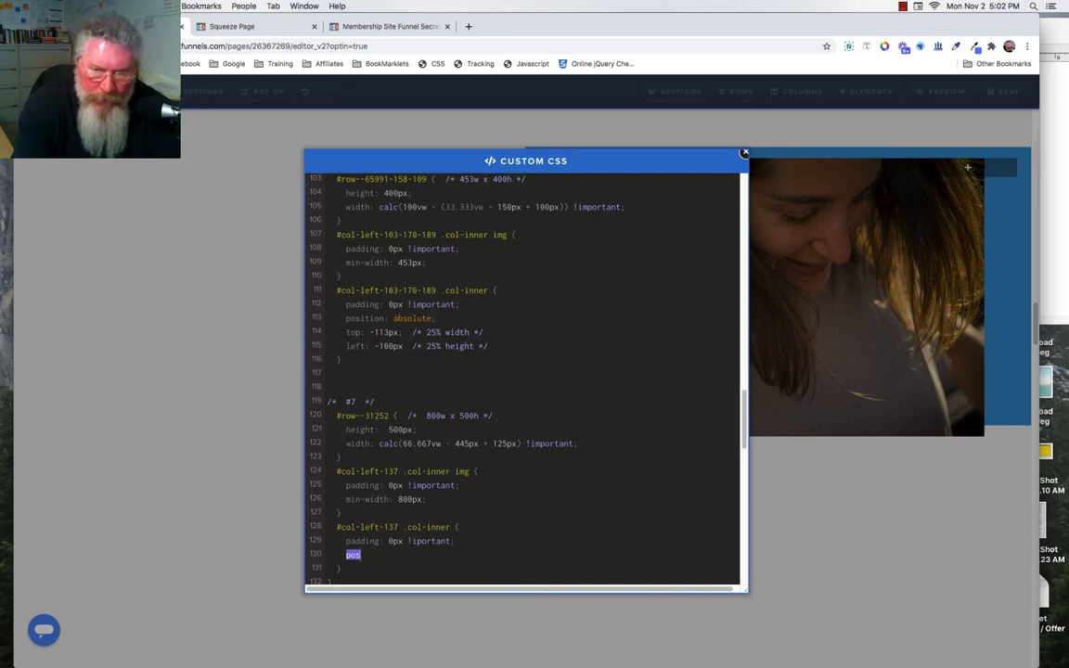
pyautogui.write('i')
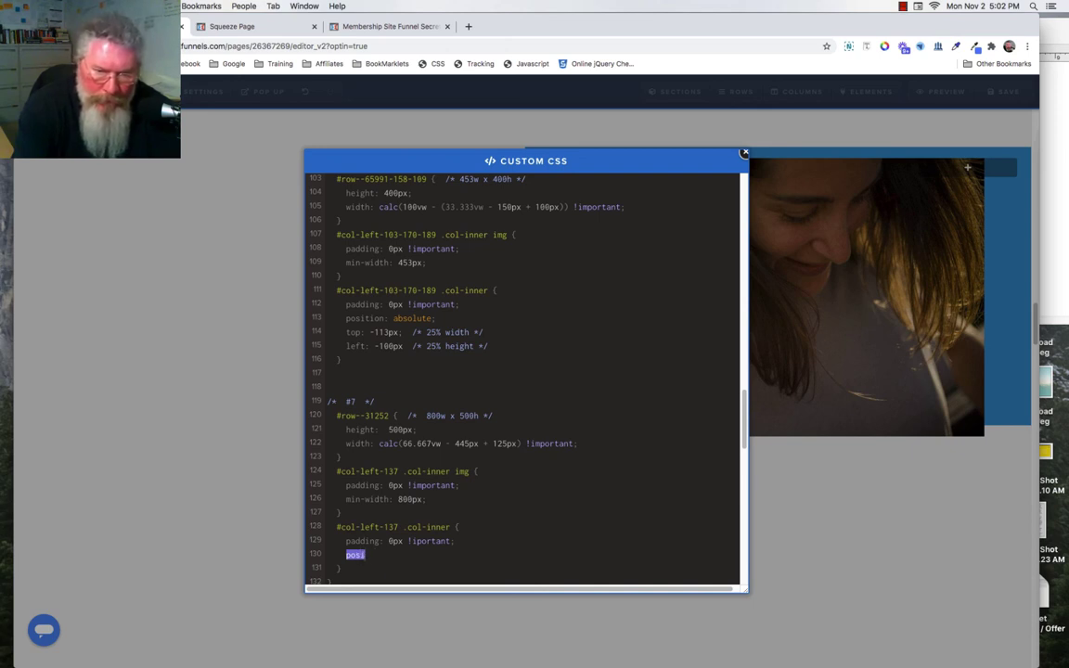
pyautogui.write('tion: ')
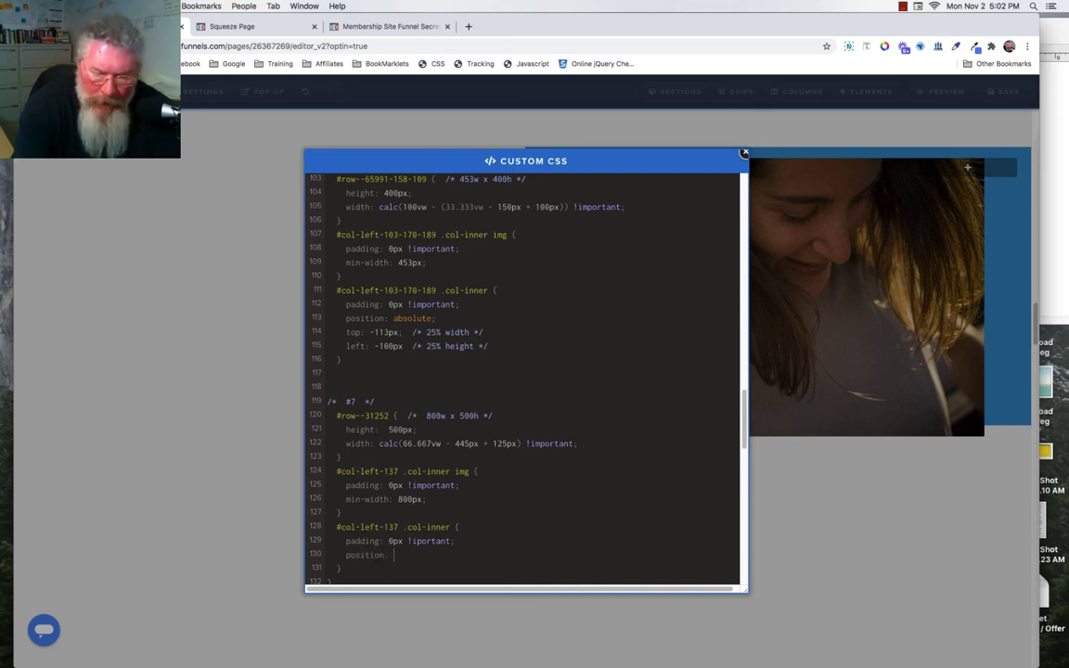
pyautogui.write('absolu')
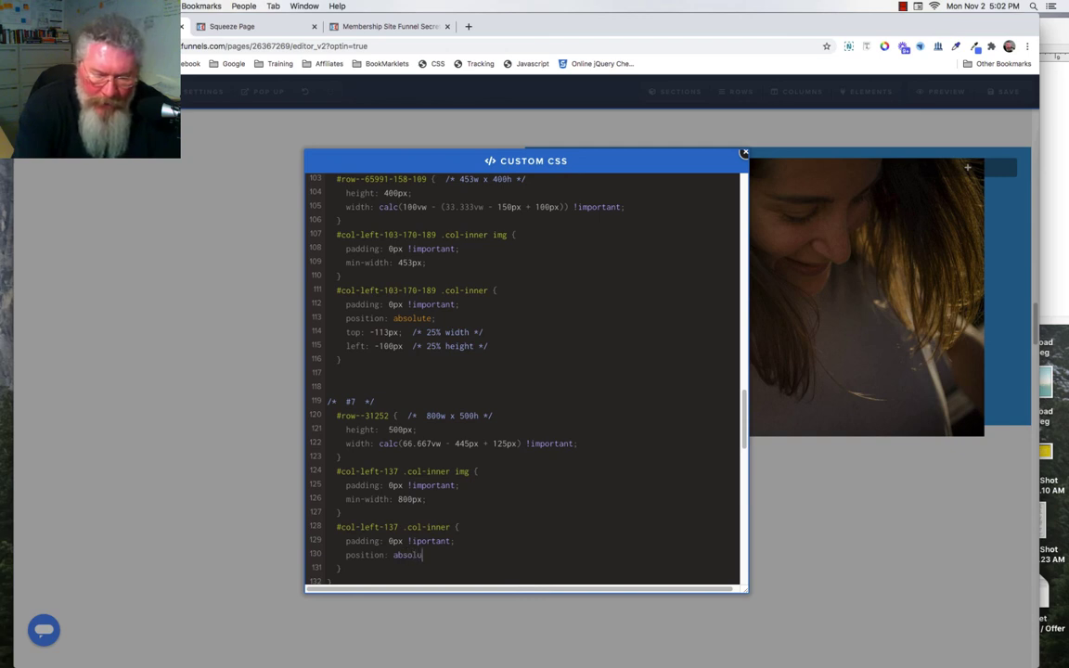
pyautogui.write('te;')
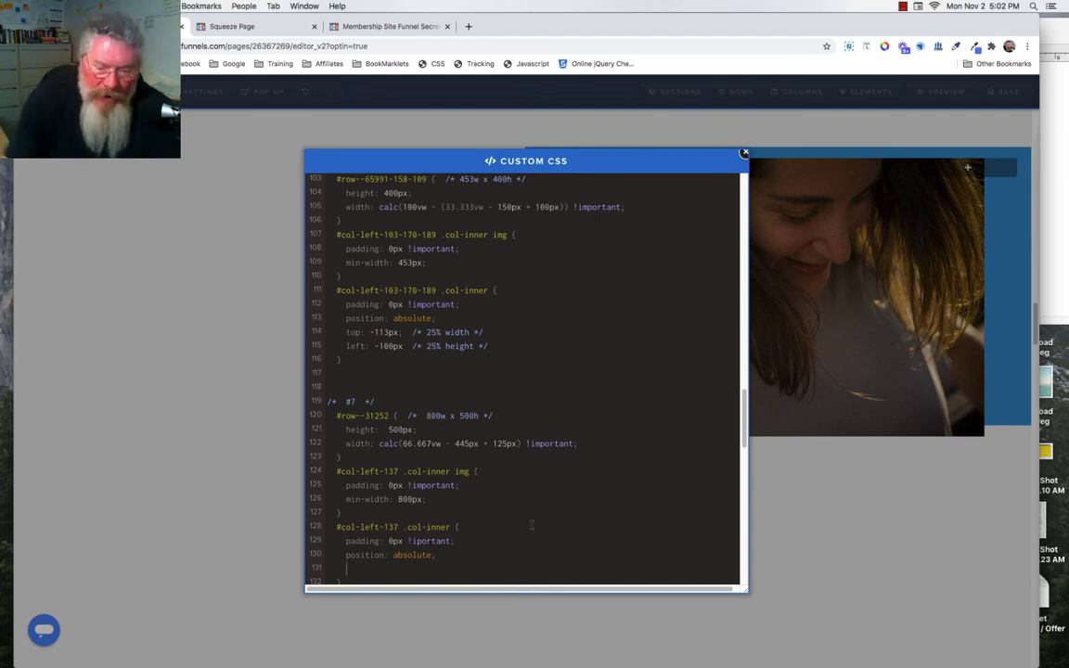
# Add top: -200px; below the position declaration in the #col-left-137 .col-inner rule
pyautogui.write('top')
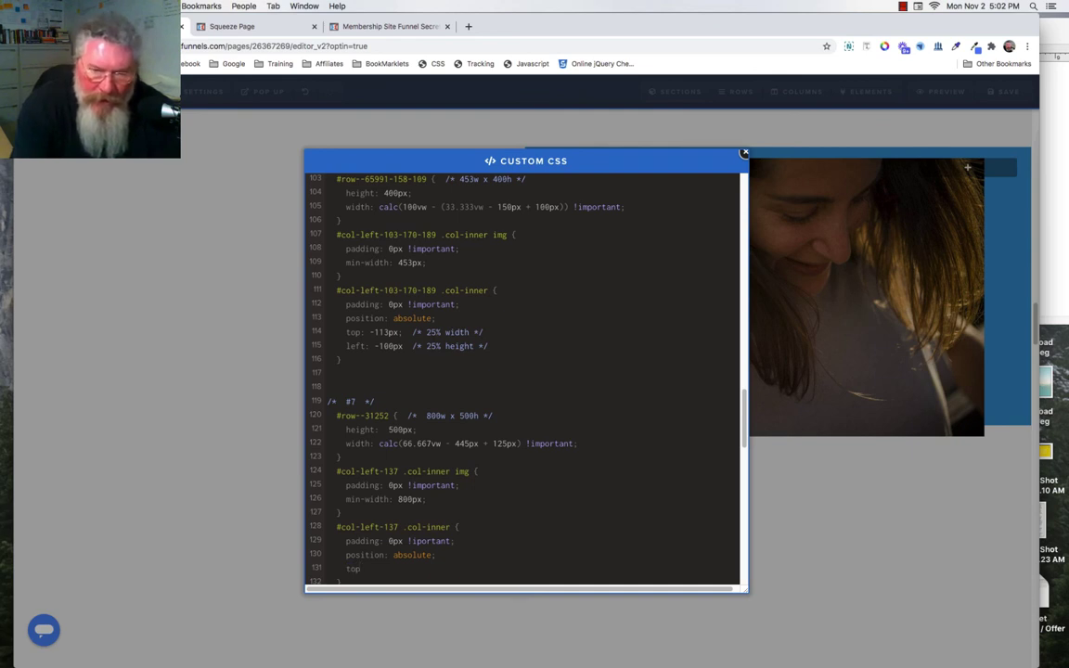
pyautogui.write(': ')
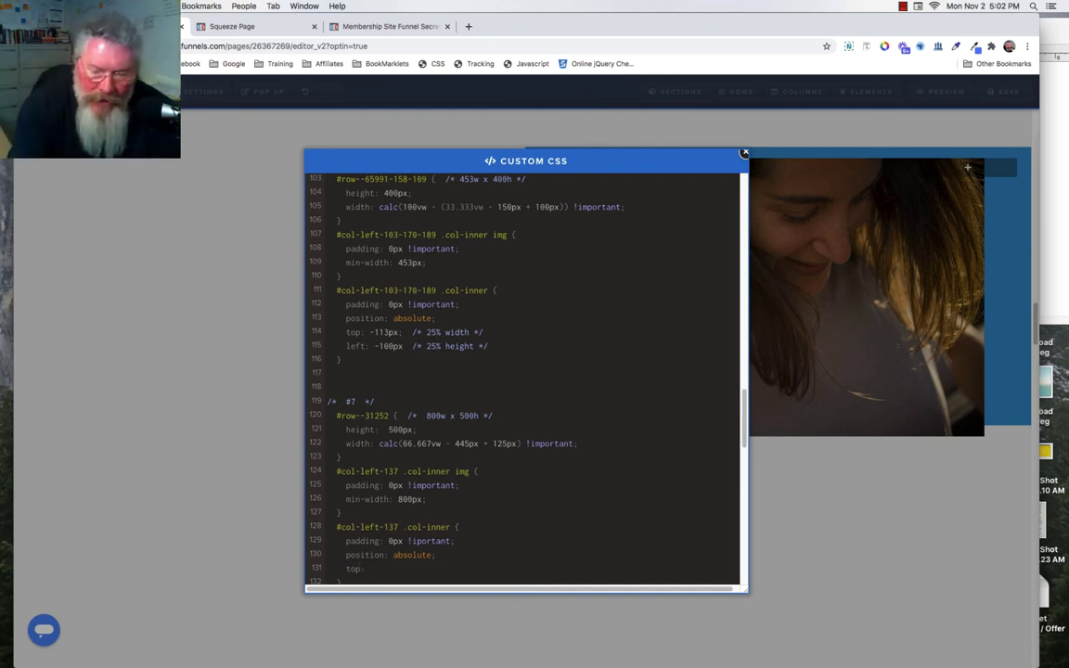
pyautogui.write('-200px;')
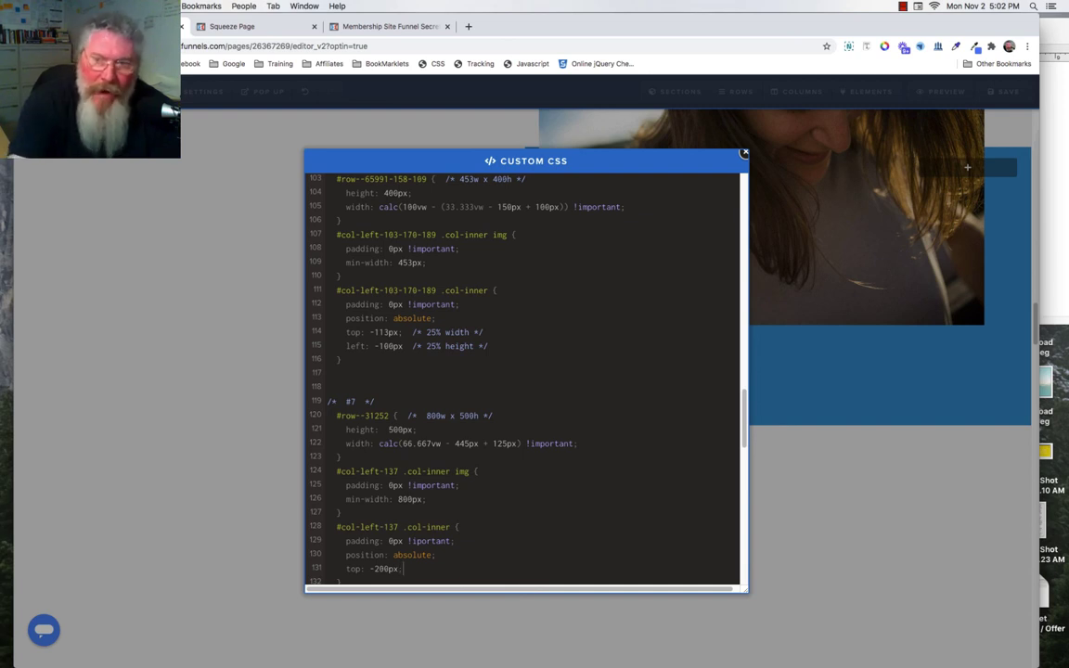
# Add left: -125px; as the last declaration of the #col-left-137 .col-inner rule
pyautogui.press('Return')
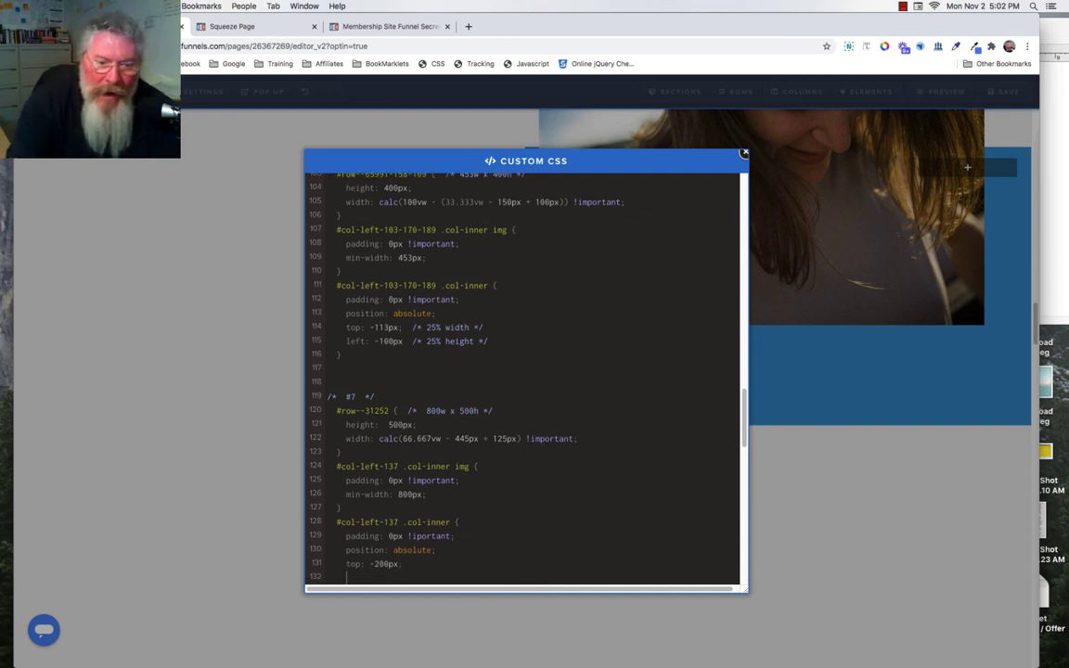
pyautogui.write('l')
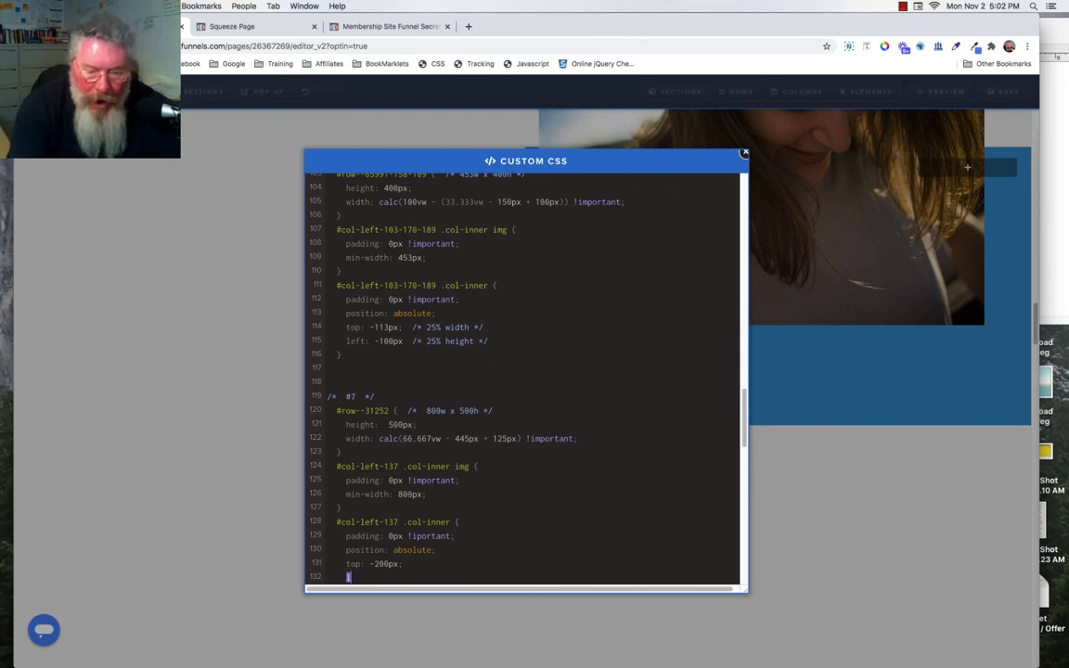
pyautogui.write('eft:')
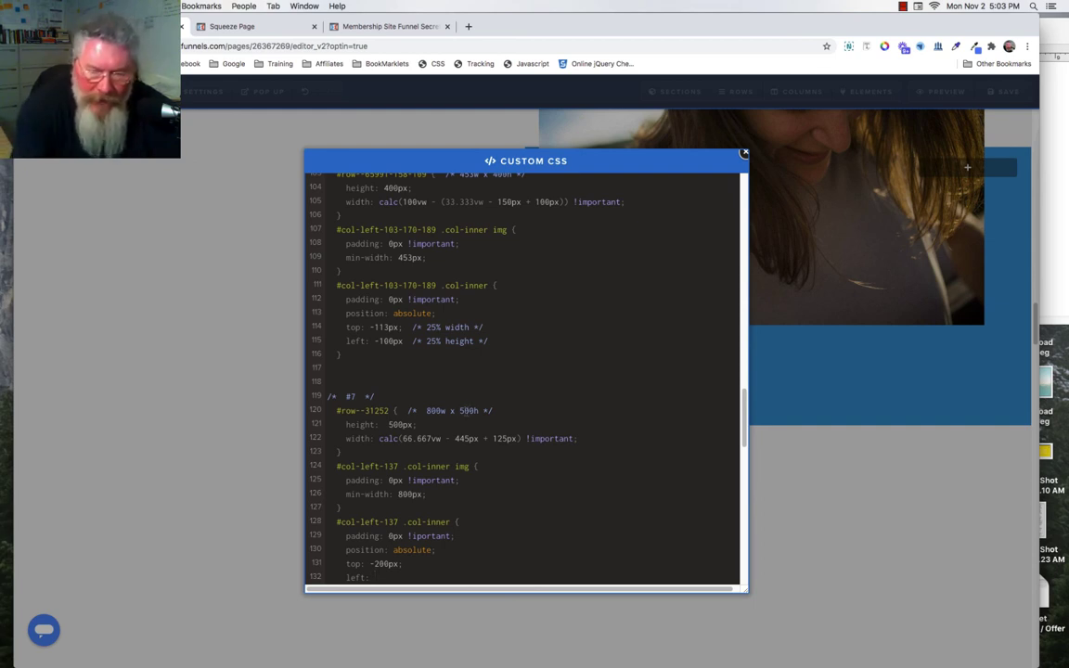
pyautogui.write('-')
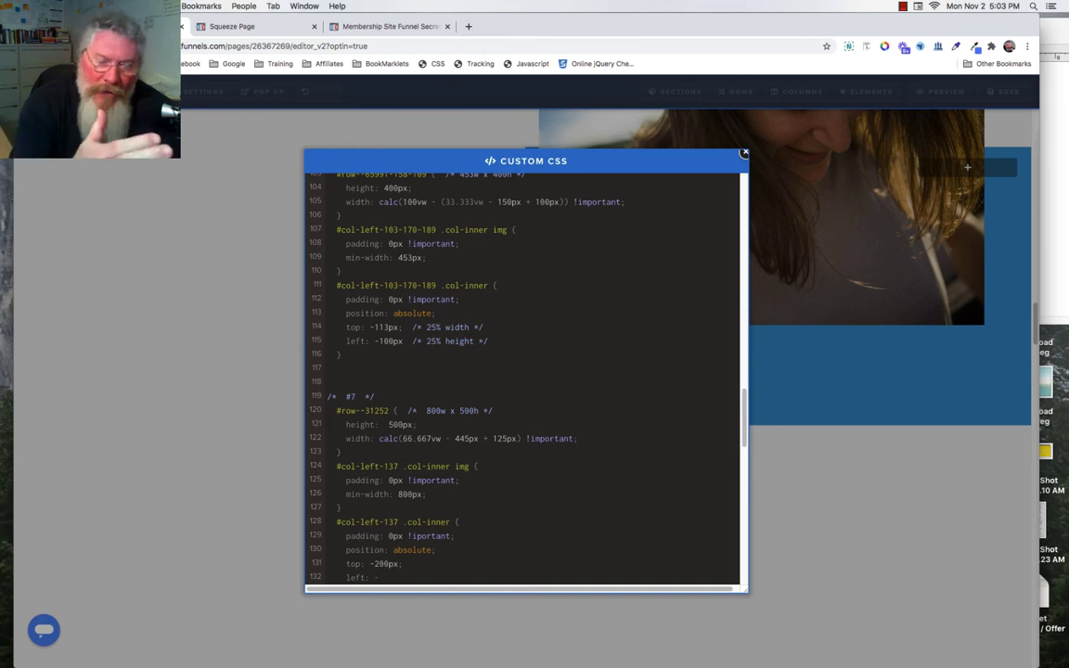
pyautogui.write('125')
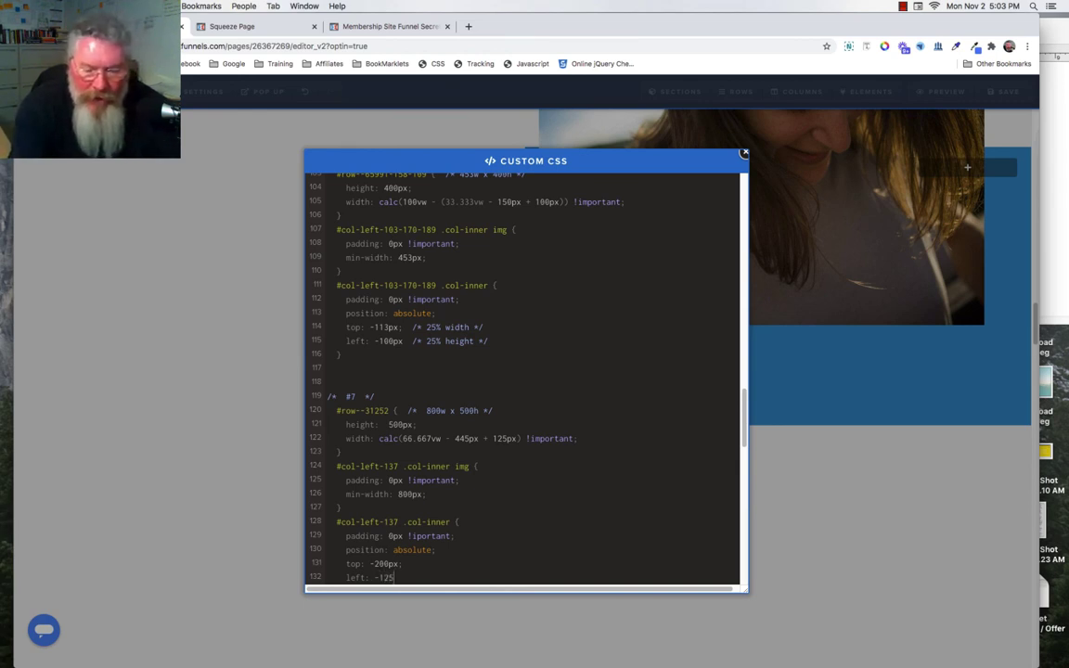
pyautogui.write('px')
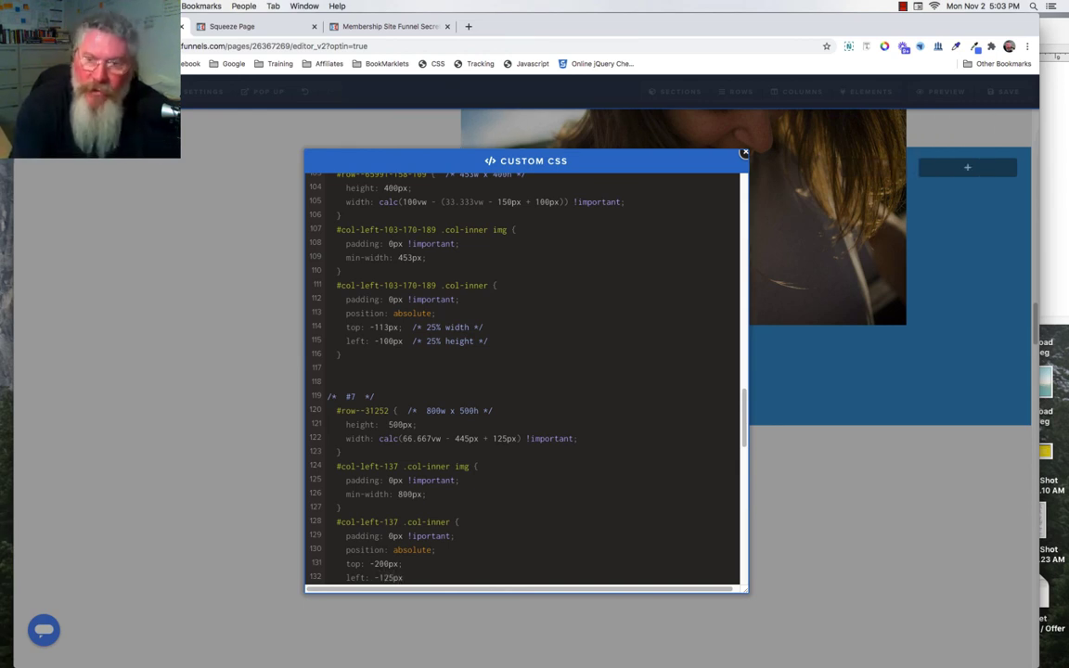
pyautogui.write(';')
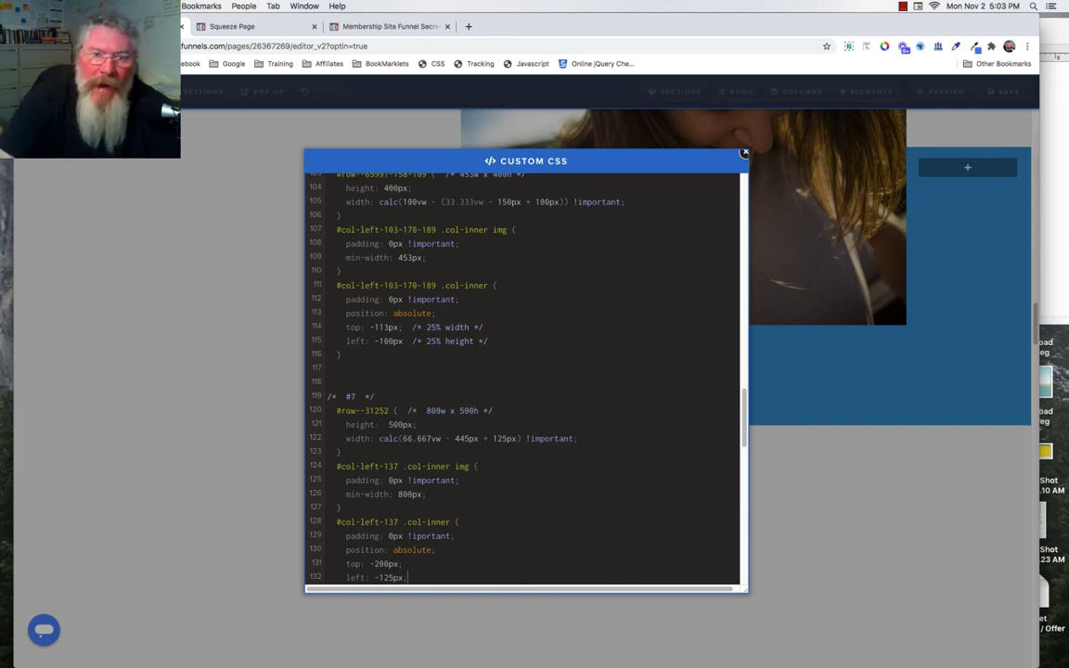
pyautogui.scroll(-3, 455, 443)
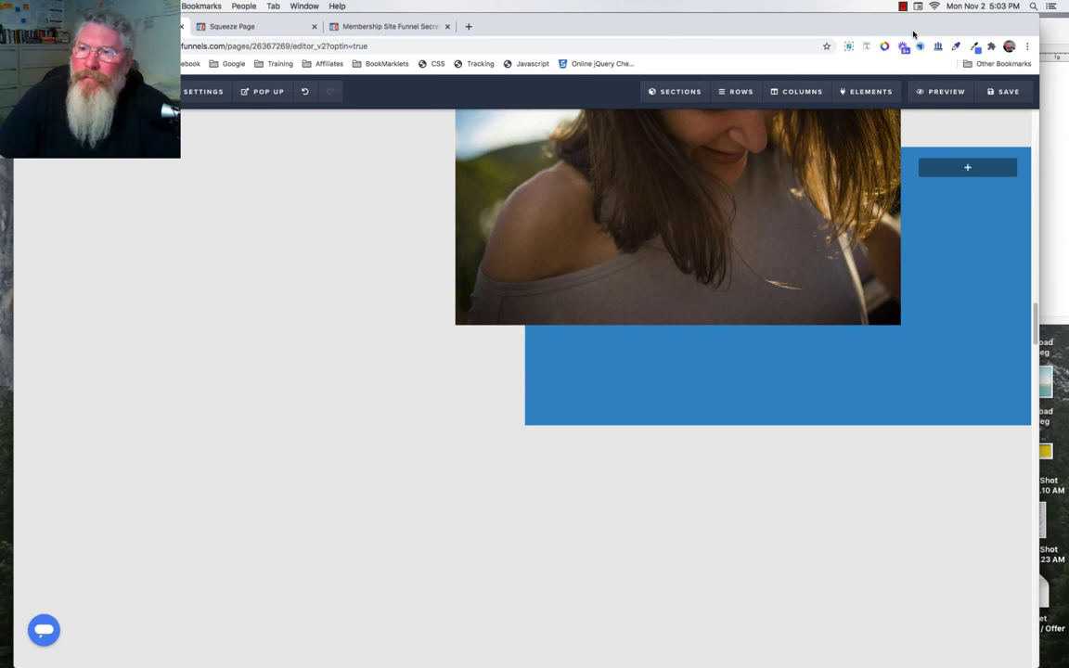
# Examine the calc() width expression of the #row--31252 rule in section #7 of the custom CSS
pyautogui.click(905, 6)
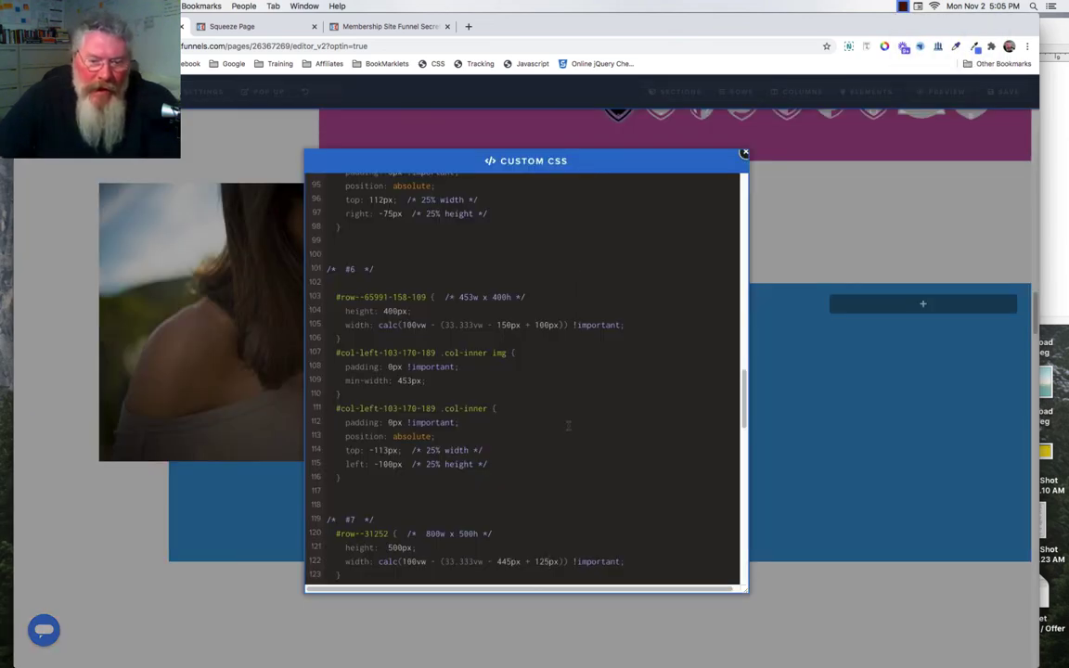
pyautogui.scroll(-4, 568, 425)
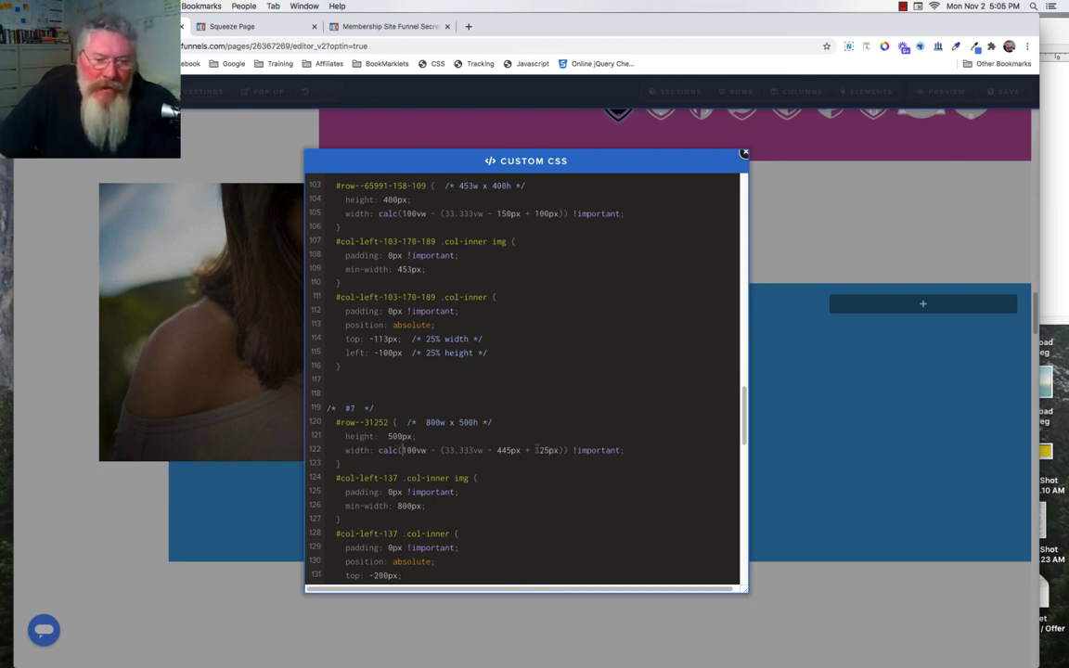
pyautogui.hotkey('shift', 'Right')
pyautogui.hotkey('shift', 'Right')
pyautogui.hotkey('shift', 'Right')
pyautogui.hotkey('shift', 'Right')
pyautogui.hotkey('shift', 'Right')
pyautogui.hotkey('shift', 'Right')
pyautogui.hotkey('shift', 'Right')
pyautogui.hotkey('shift', 'Right')
pyautogui.hotkey('shift', 'Right')
pyautogui.hotkey('shift', 'Right')
pyautogui.hotkey('shift', 'Right')
pyautogui.hotkey('shift', 'Right')
pyautogui.hotkey('shift', 'Right')
pyautogui.hotkey('shift', 'Right')
pyautogui.hotkey('shift', 'Right')
pyautogui.hotkey('shift', 'Right')
pyautogui.hotkey('shift', 'Right')
pyautogui.hotkey('shift', 'Right')
pyautogui.hotkey('shift', 'Right')
pyautogui.hotkey('shift', 'Right')
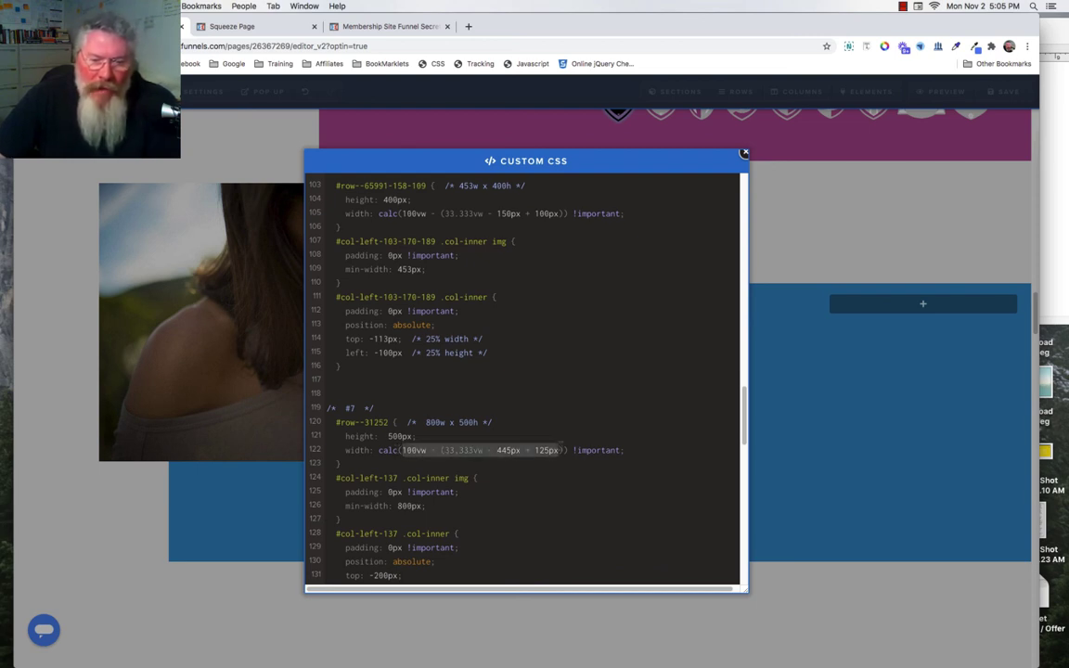
pyautogui.click(570, 418)
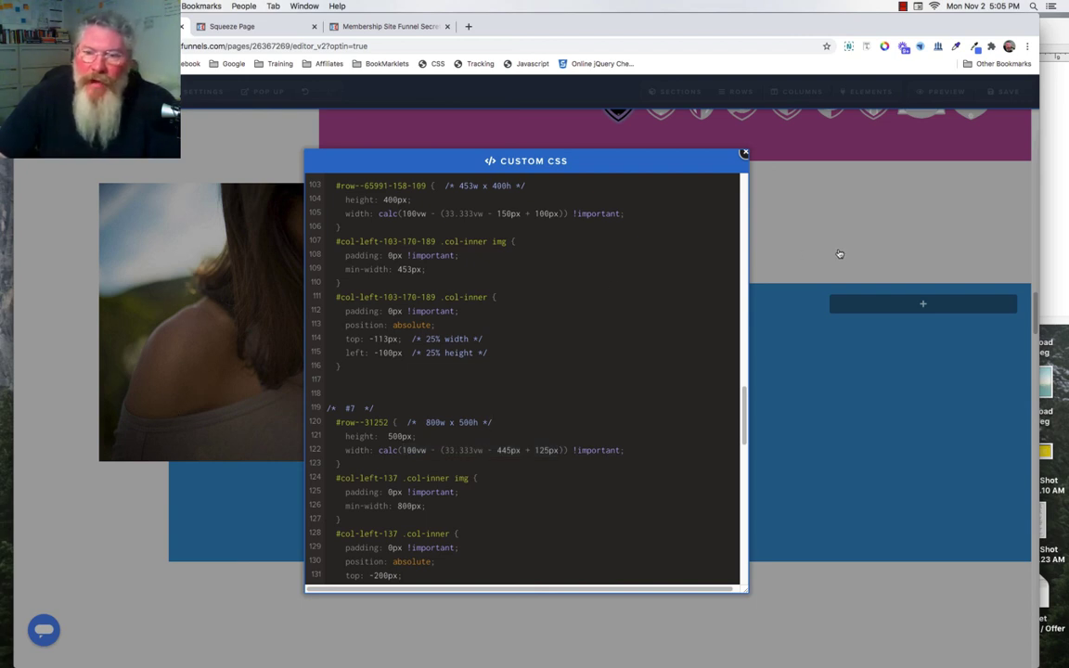
# Save the page with the custom CSS closed, and reload the Squeeze Page preview to check the seventh row's overlapping image
pyautogui.click(756, 228)
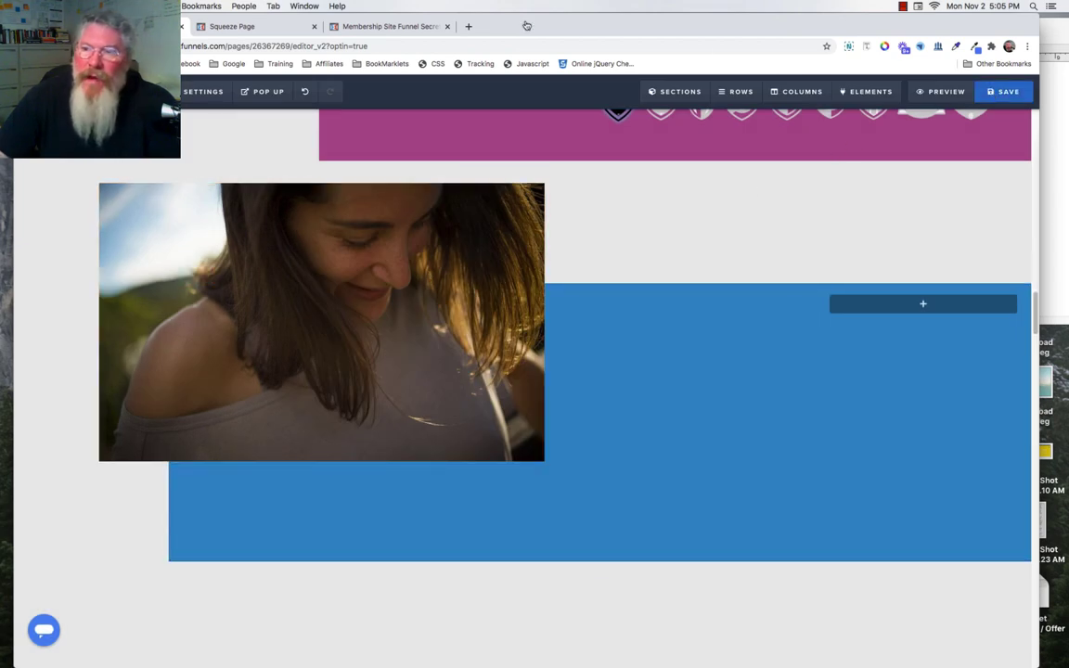
pyautogui.press('super+s')
pyautogui.click(234, 26)
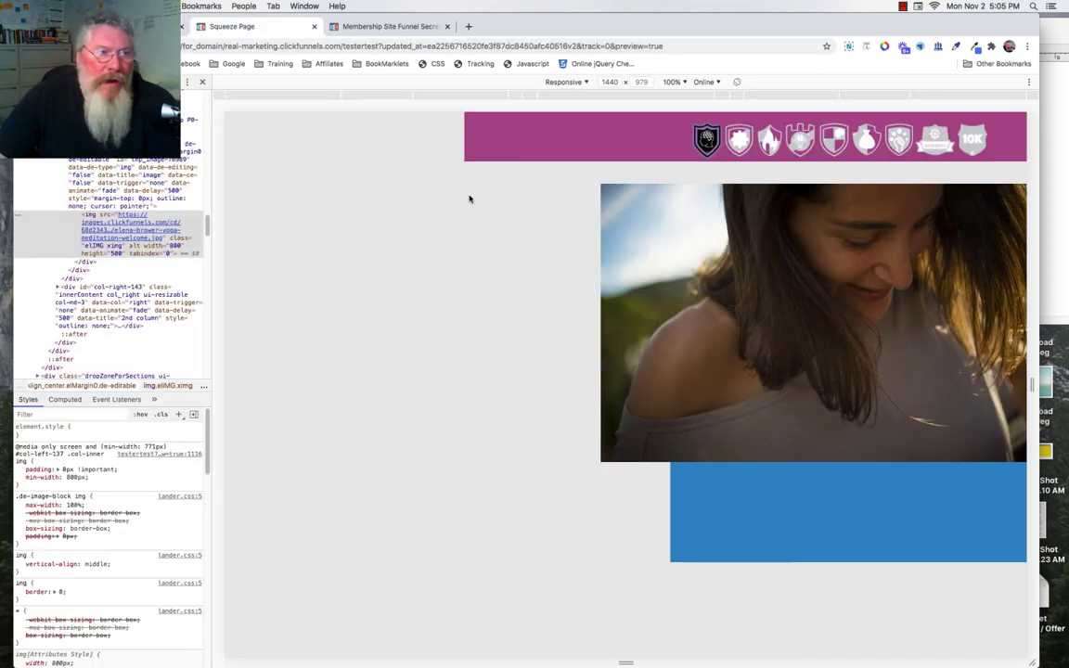
pyautogui.press('super+r')
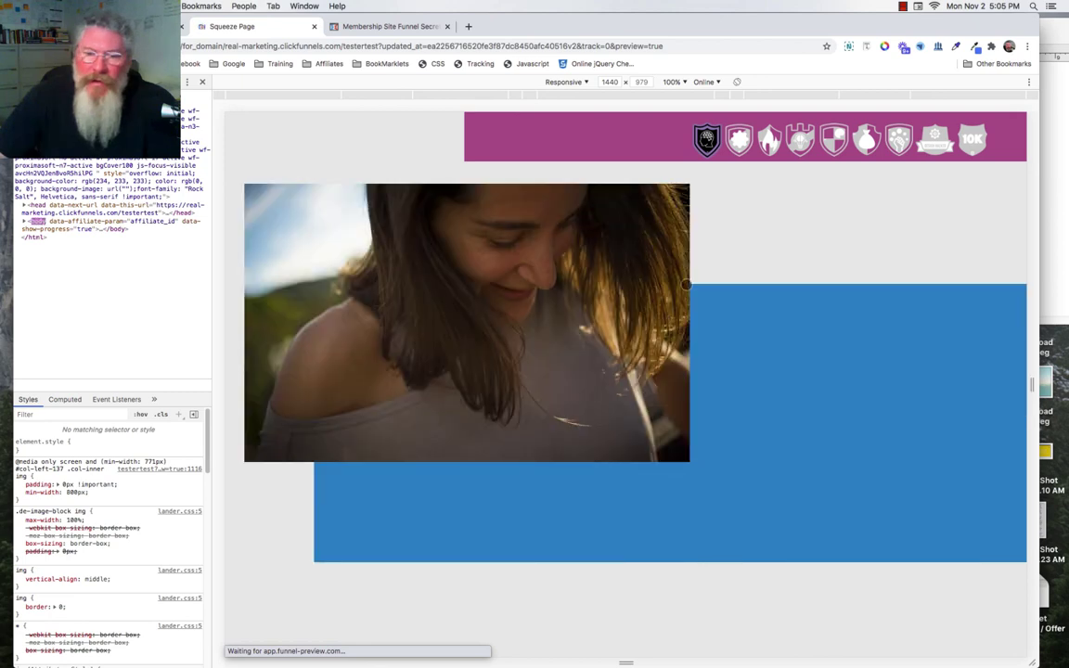
pyautogui.click(668, 274)
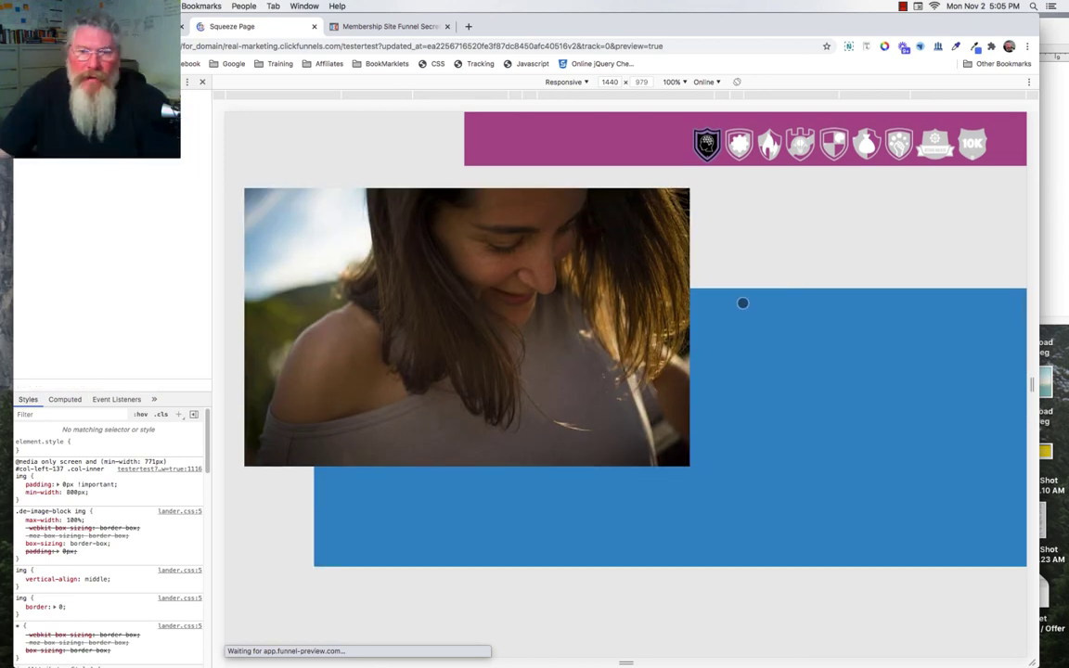
pyautogui.scroll(3, 743, 303)
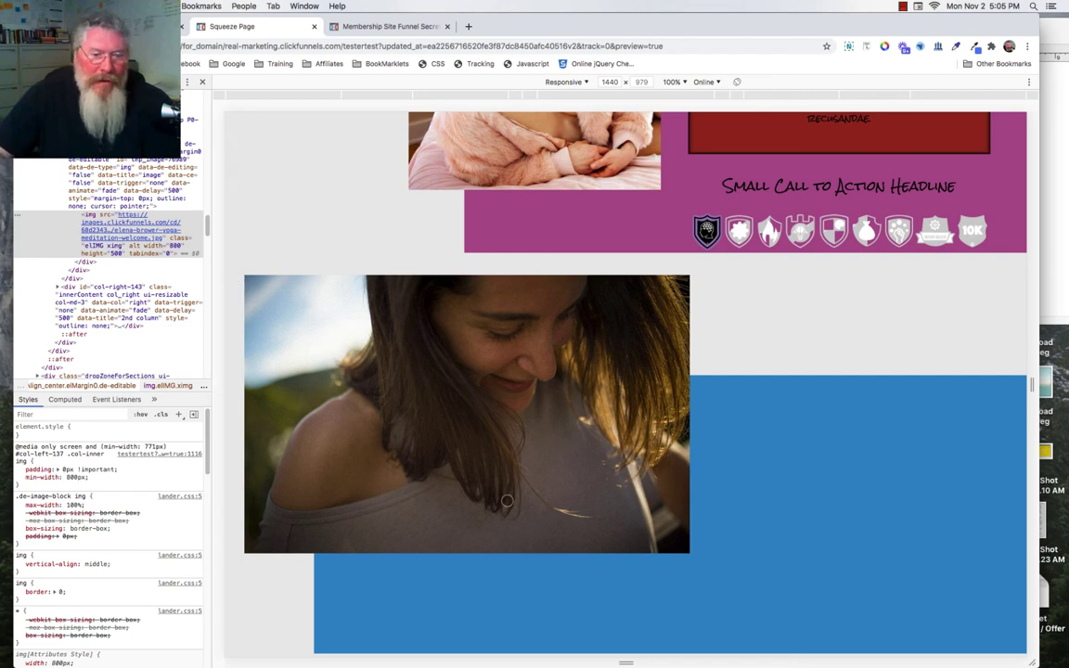
pyautogui.scroll(-3, 759, 275)
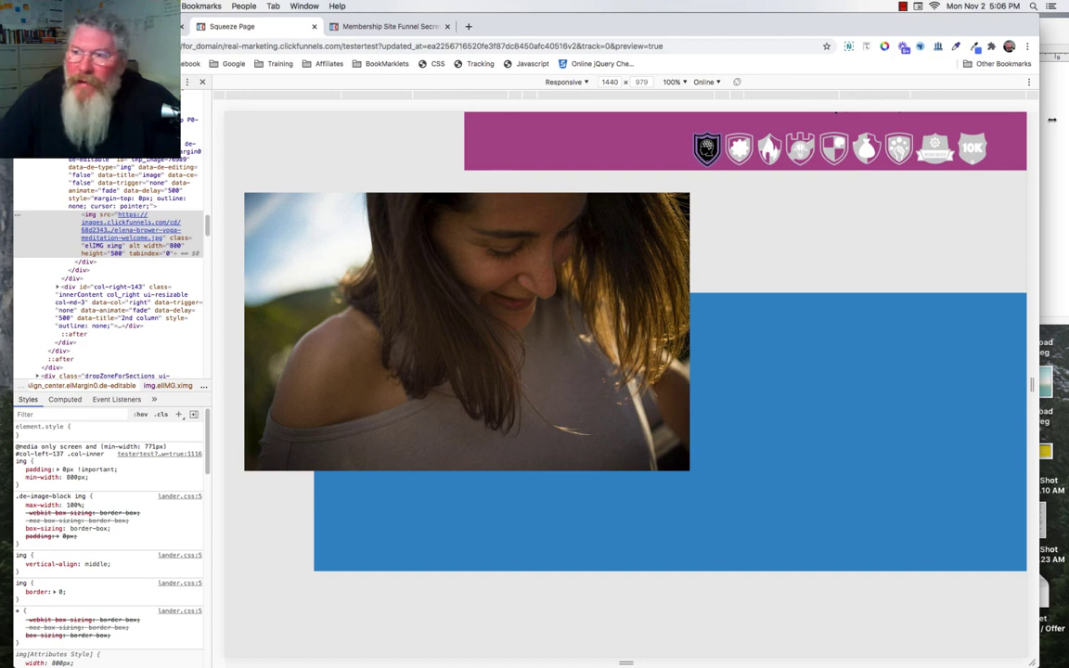
# Switch to the fib text document and review the width-by-height scaling calculations for the 1596 x 1050 and 1600 x 1000 images
pyautogui.press('super+Tab')
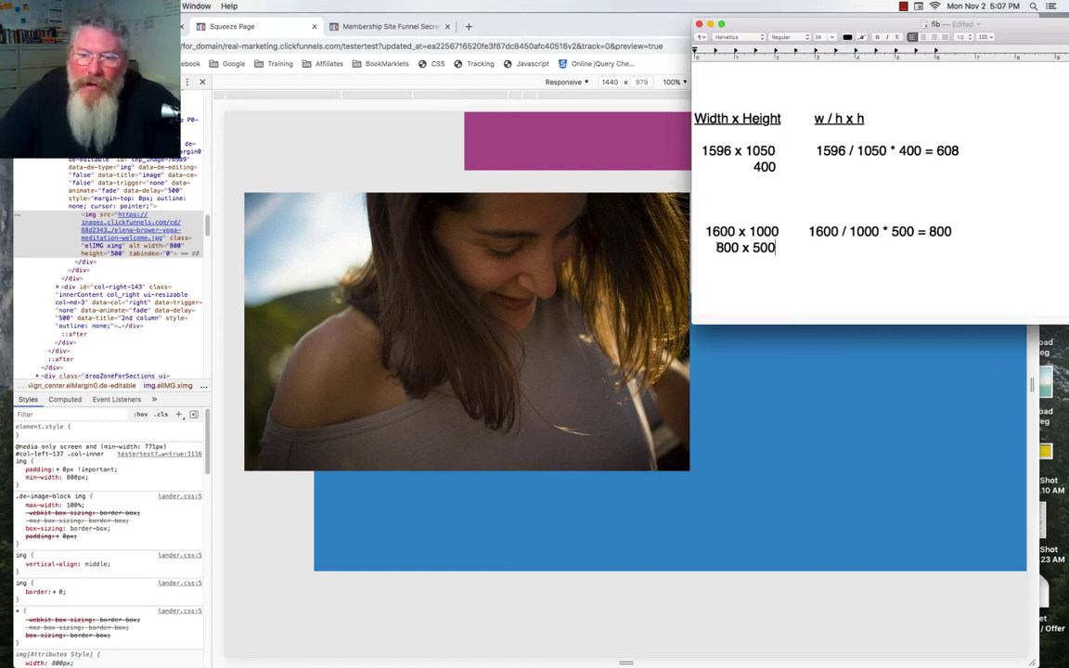
pyautogui.doubleClick(727, 248)
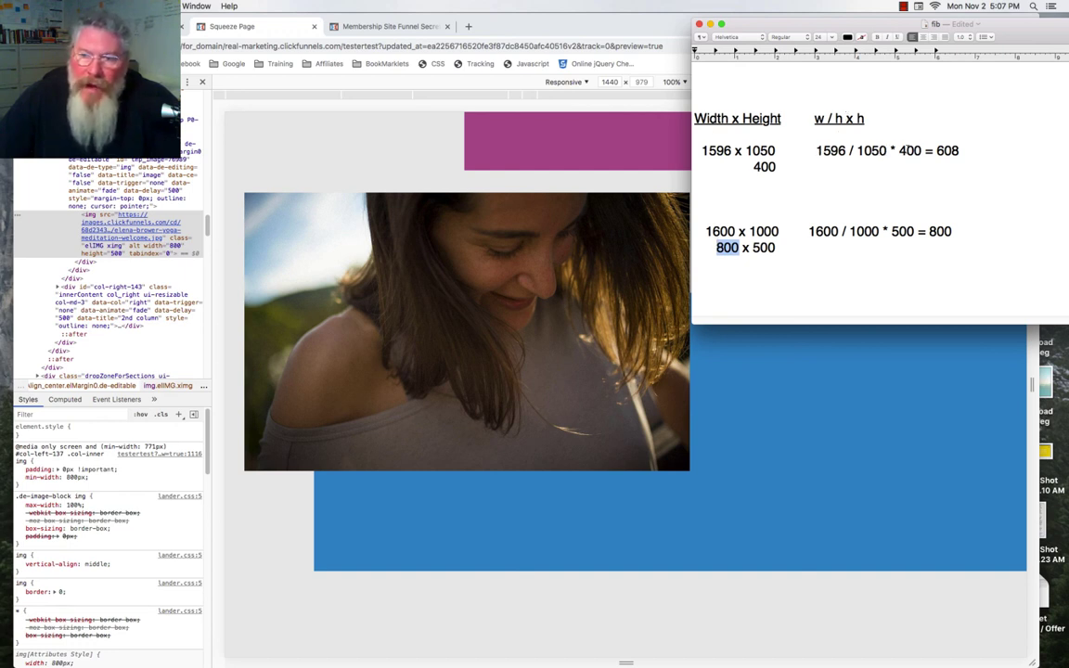
pyautogui.doubleClick(764, 168)
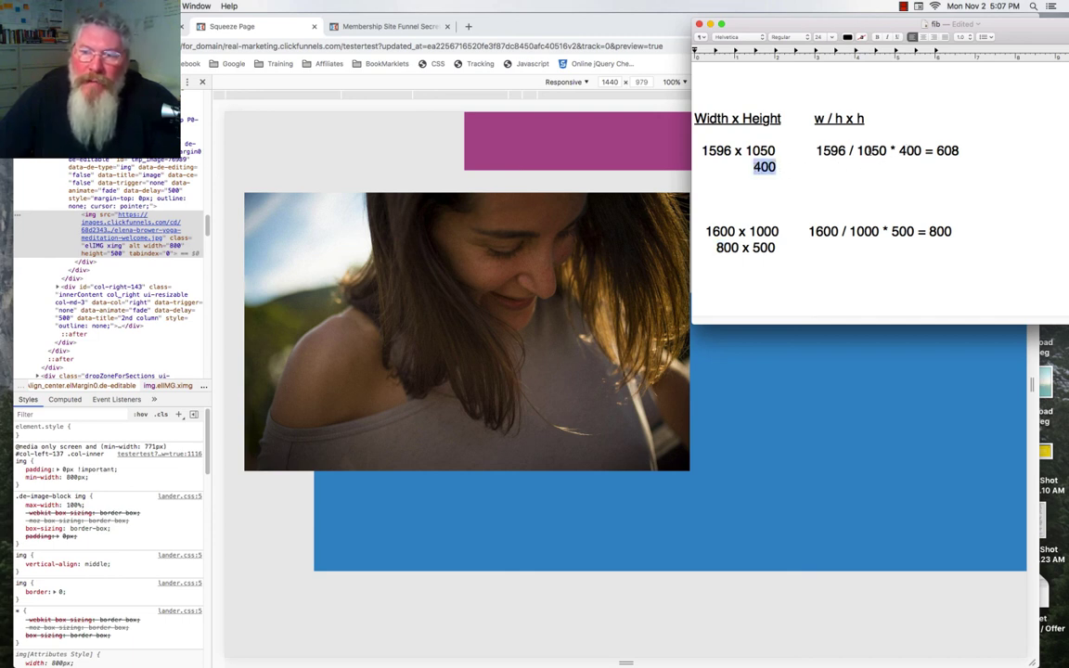
pyautogui.moveTo(887, 153); pyautogui.dragTo(702, 151)
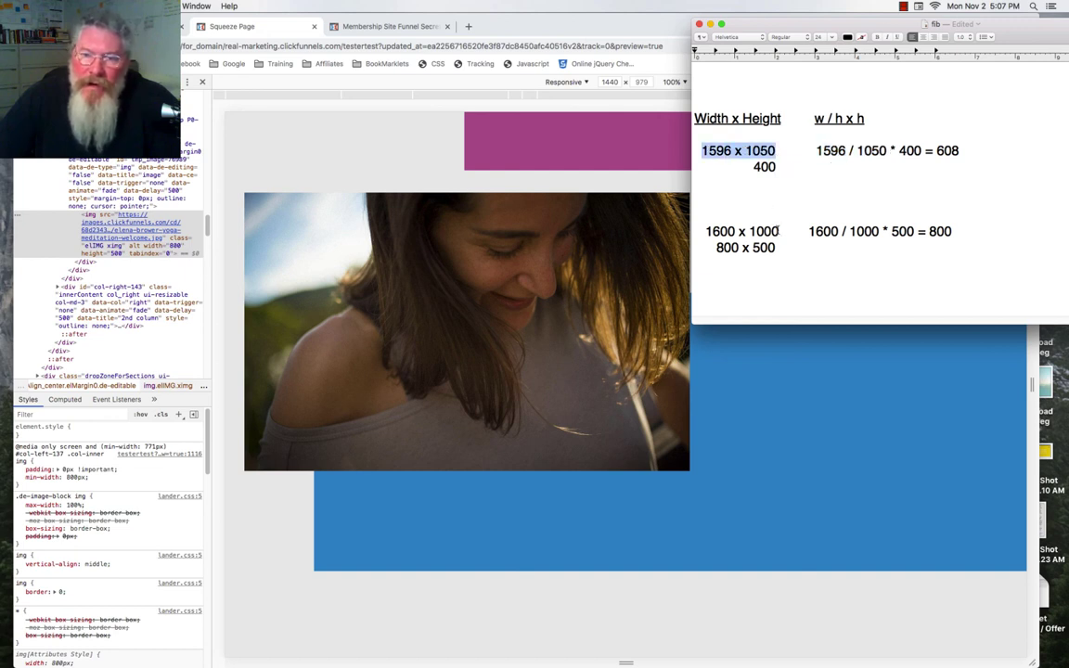
pyautogui.moveTo(705, 231)
pyautogui.mouseDown()
pyautogui.moveTo(778, 231)
pyautogui.moveTo(717, 248)
pyautogui.mouseUp()
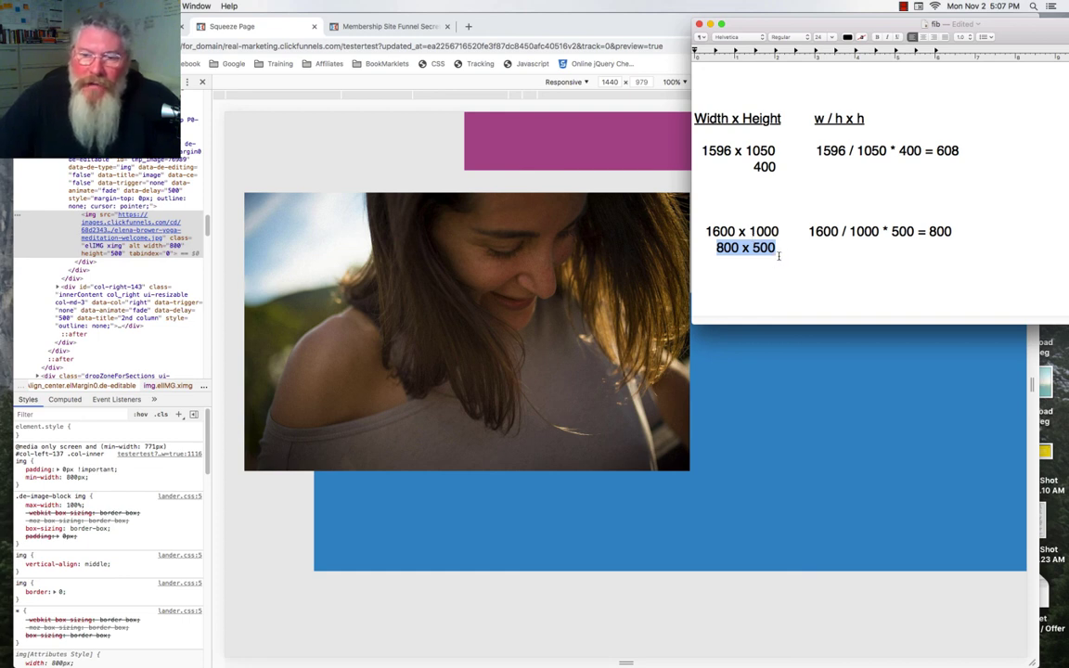
pyautogui.click(772, 259)
pyautogui.moveTo(778, 248); pyautogui.dragTo(716, 248)
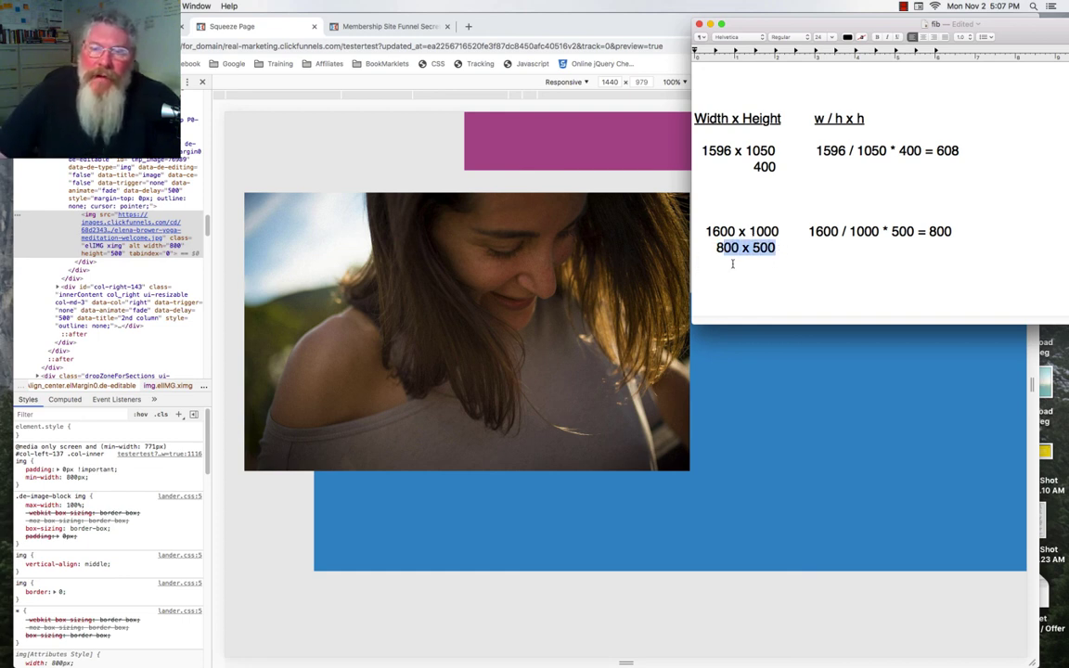
pyautogui.click(720, 263)
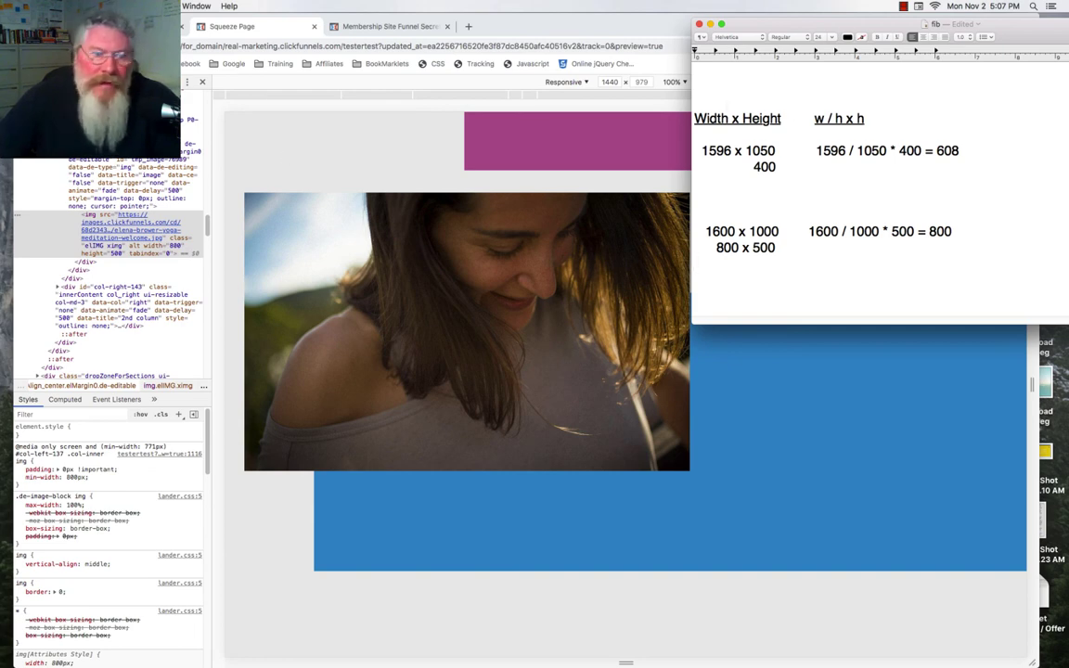
pyautogui.press('super+Tab')
pyautogui.press('super+w')
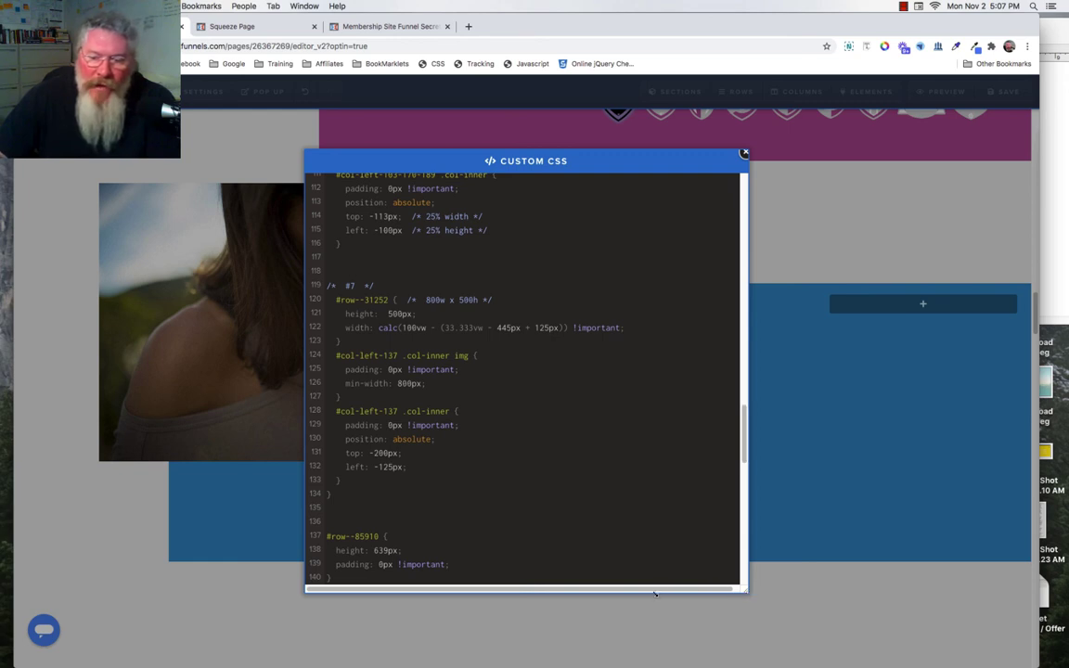
# Widen the custom CSS editor and examine the section #7 rules down to the brace that closes the media query
pyautogui.moveTo(656, 594); pyautogui.dragTo(371, 236)
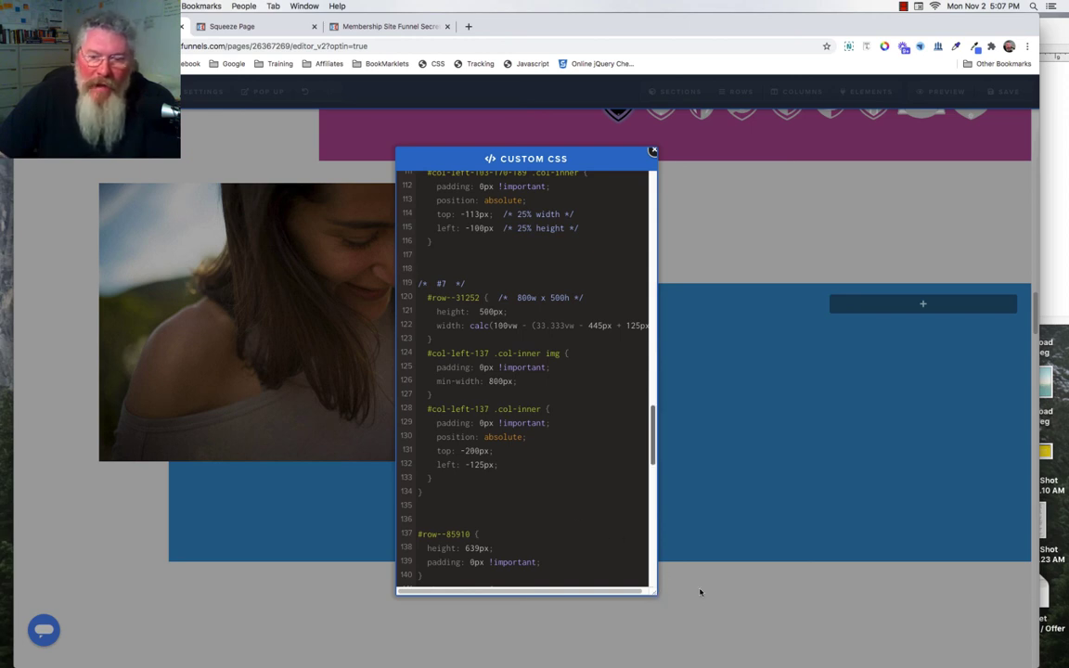
pyautogui.moveTo(701, 593); pyautogui.dragTo(783, 588)
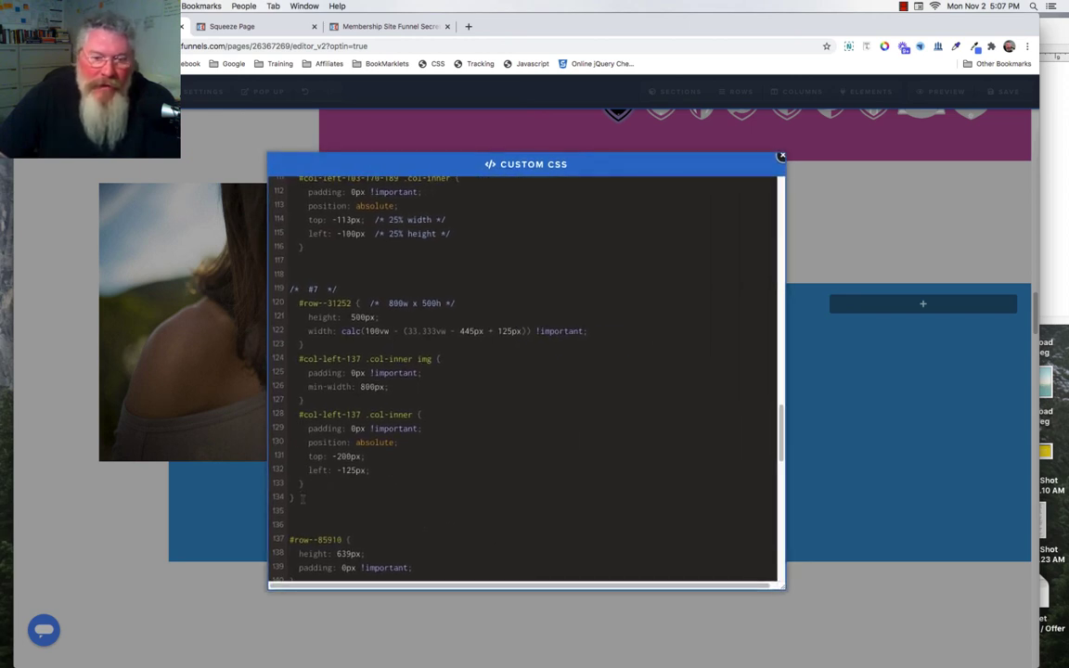
pyautogui.moveTo(279, 484); pyautogui.dragTo(279, 303)
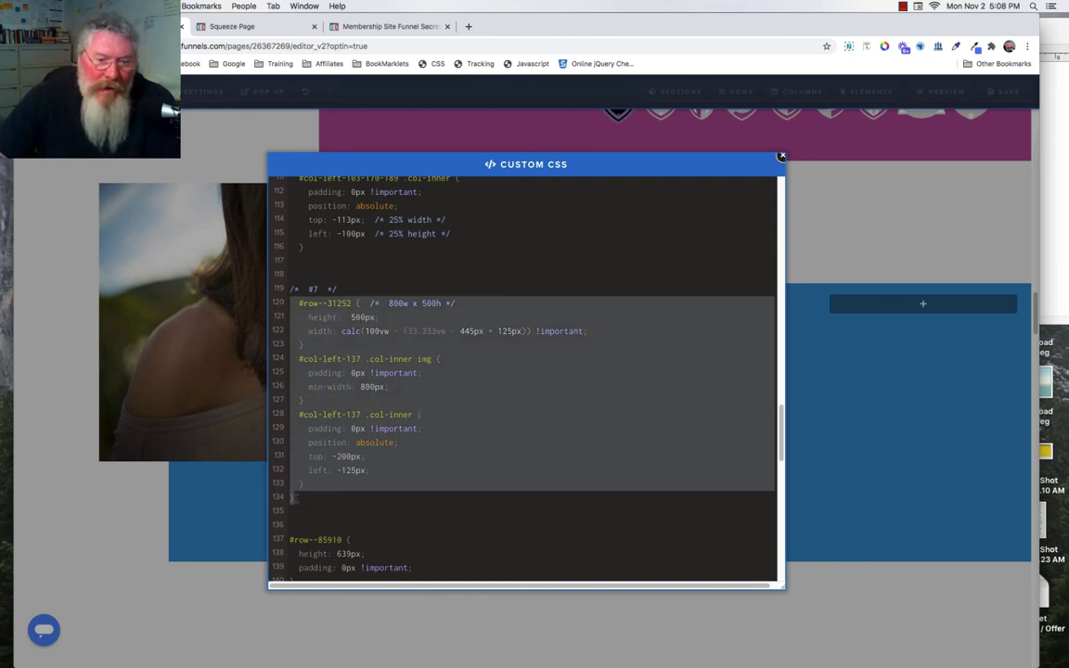
pyautogui.click(294, 498)
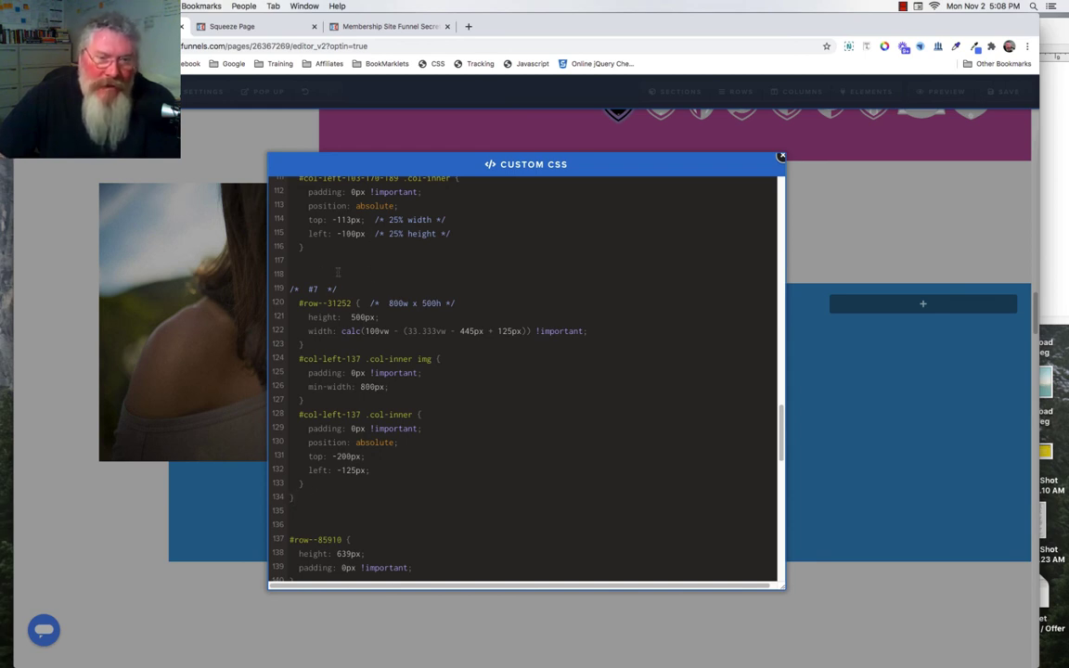
pyautogui.scroll(20, 338, 272)
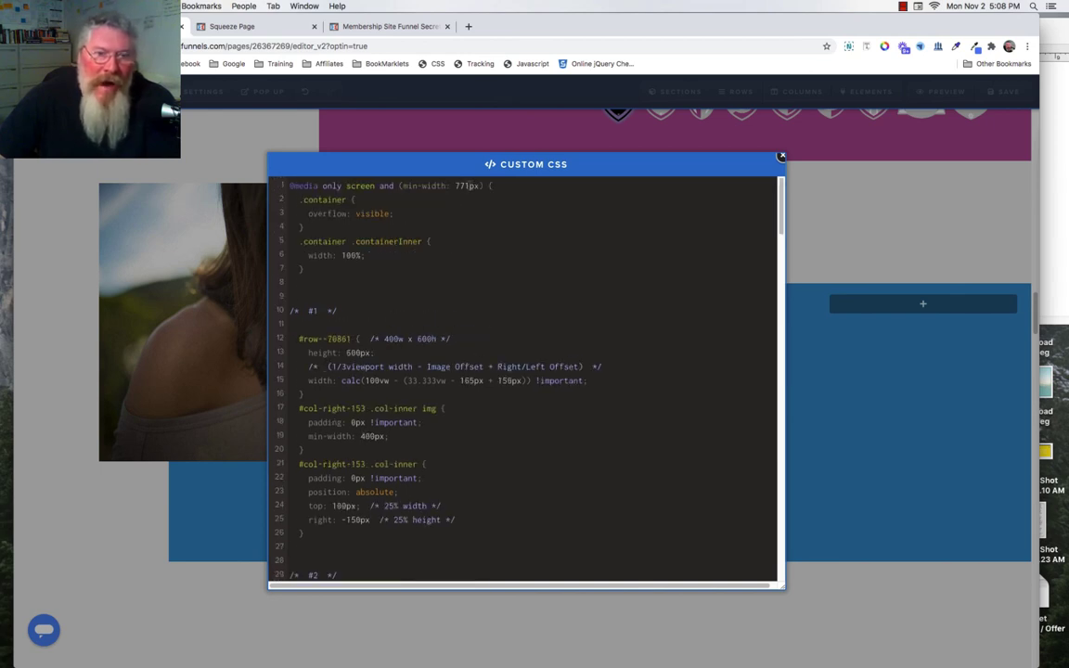
pyautogui.scroll(-15, 473, 304)
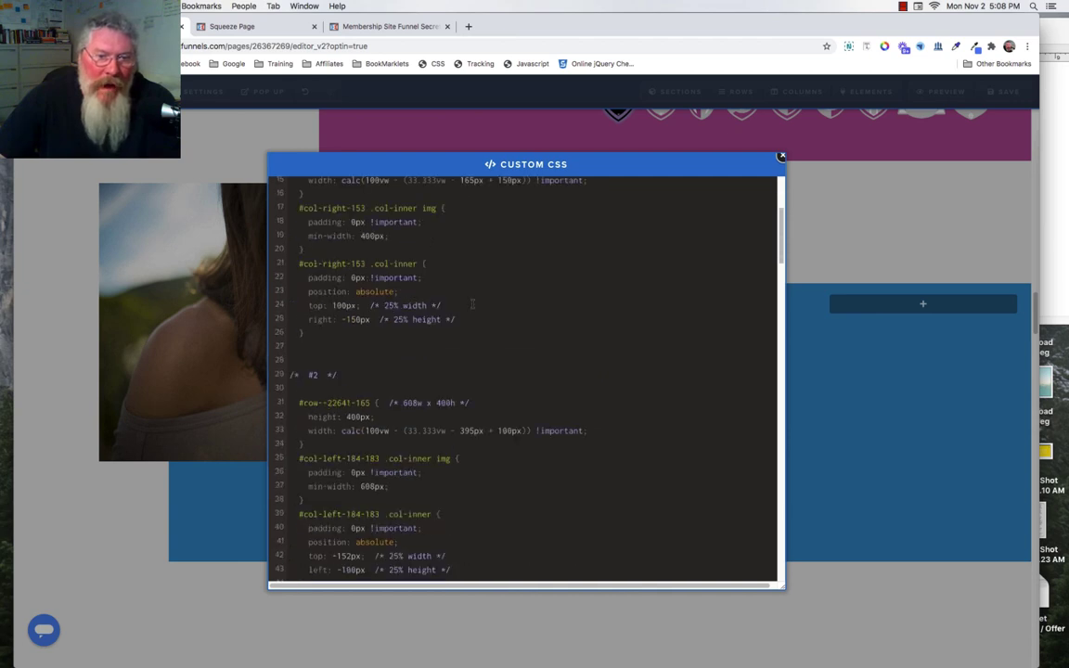
pyautogui.scroll(-12, 472, 303)
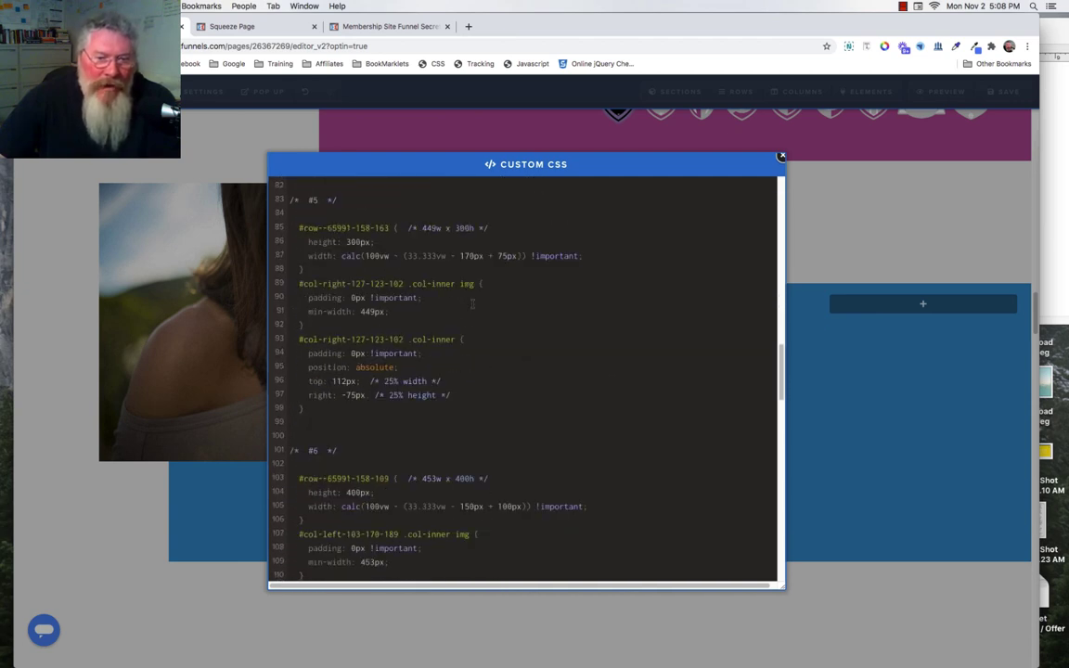
pyautogui.scroll(-6, 472, 304)
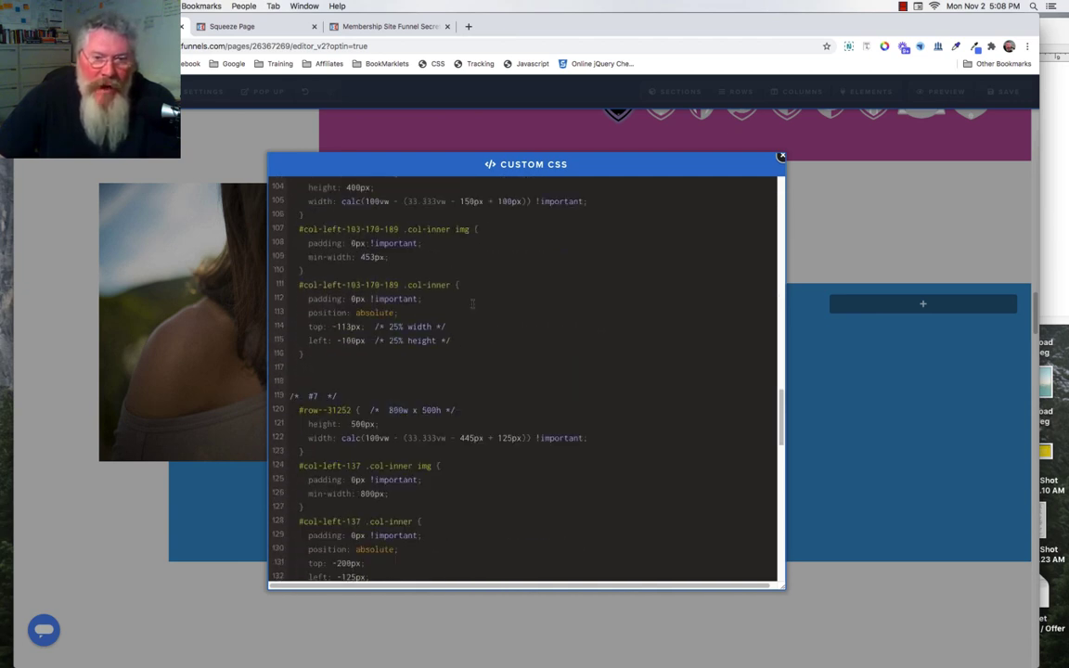